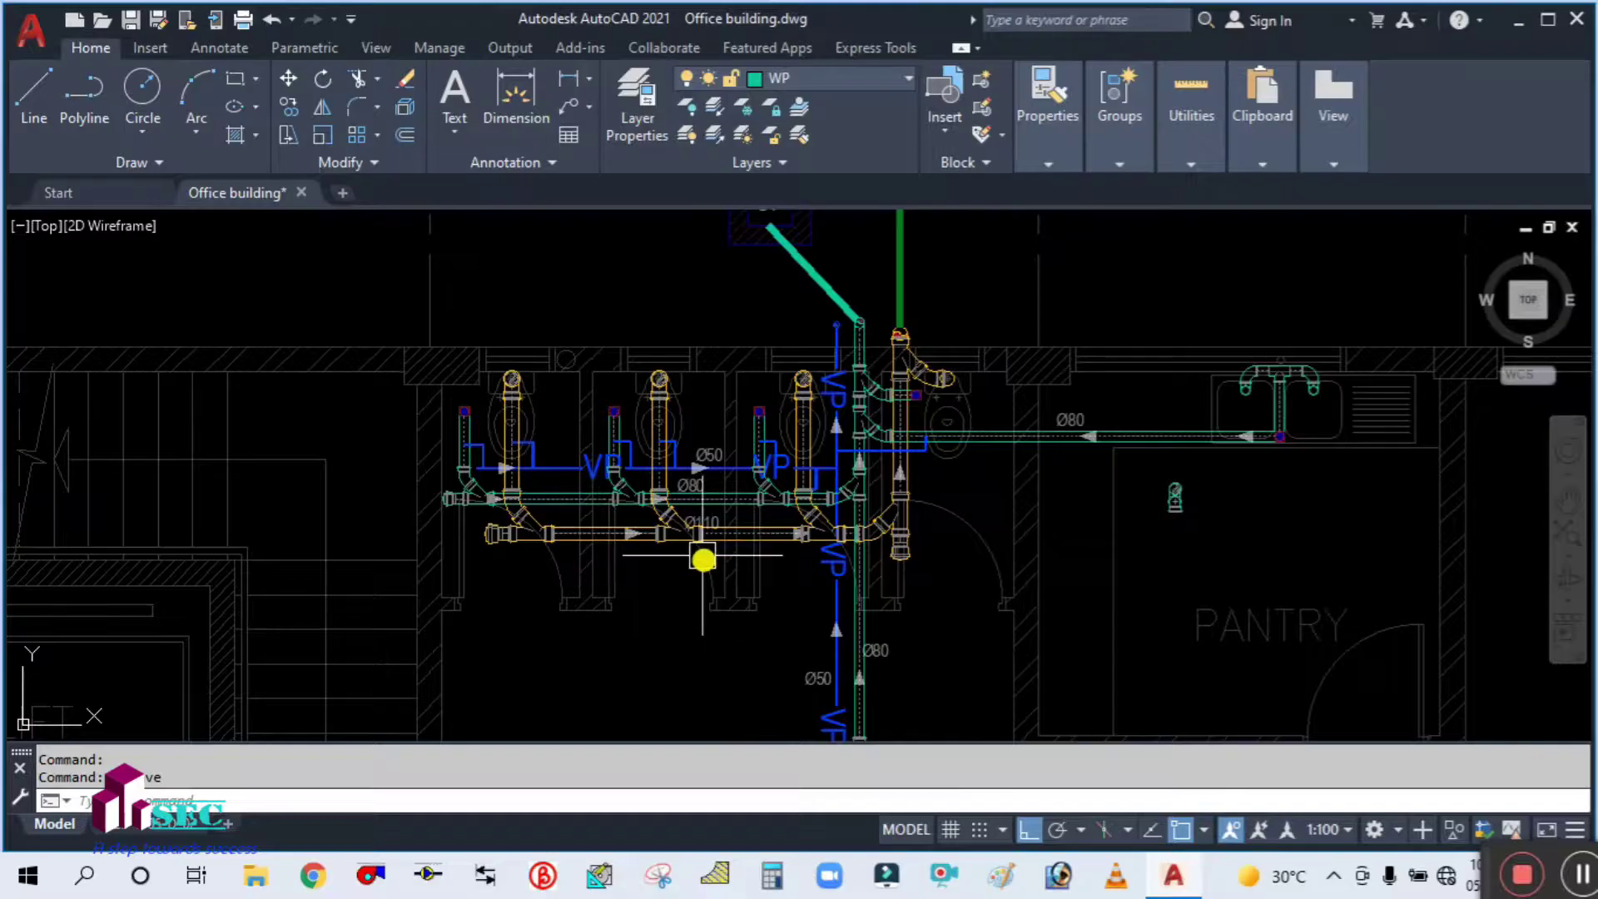
# Examine the drainage and vent pipe layout around the gents toilet cubicles and the adjoining pantry line
pyautogui.scroll(3, 702, 541)
pyautogui.scroll(-5, 702, 370)
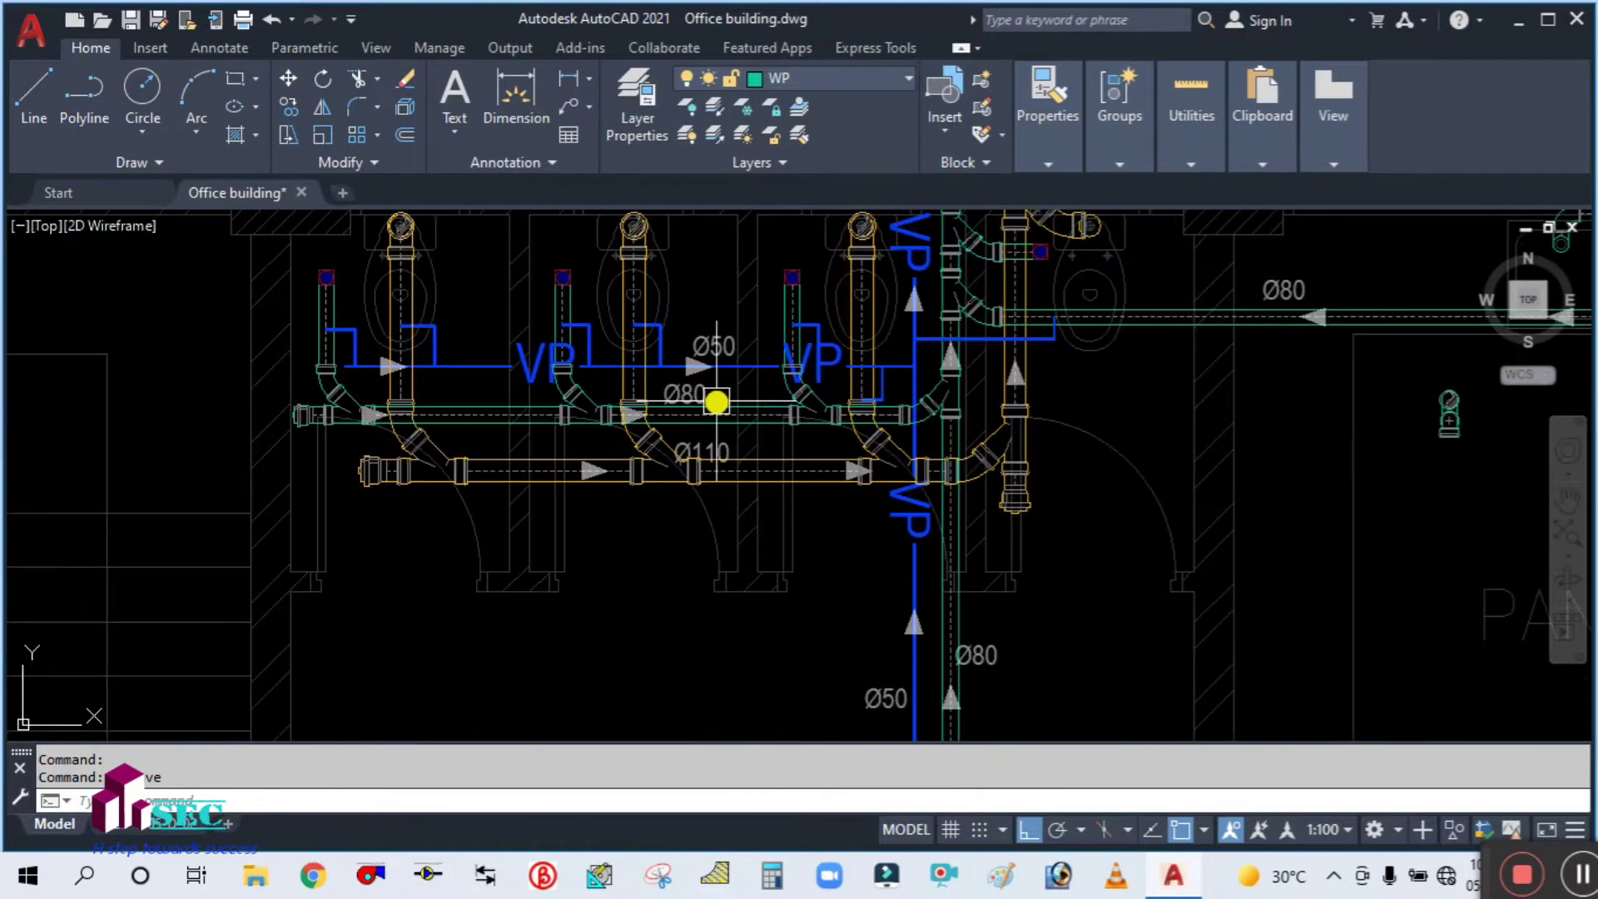
pyautogui.scroll(6, 660, 432)
pyautogui.scroll(-4, 509, 476)
pyautogui.scroll(2, 467, 475)
pyautogui.moveTo(463, 464); pyautogui.dragTo(573, 458, button='middle')
pyautogui.scroll(-2, 573, 459)
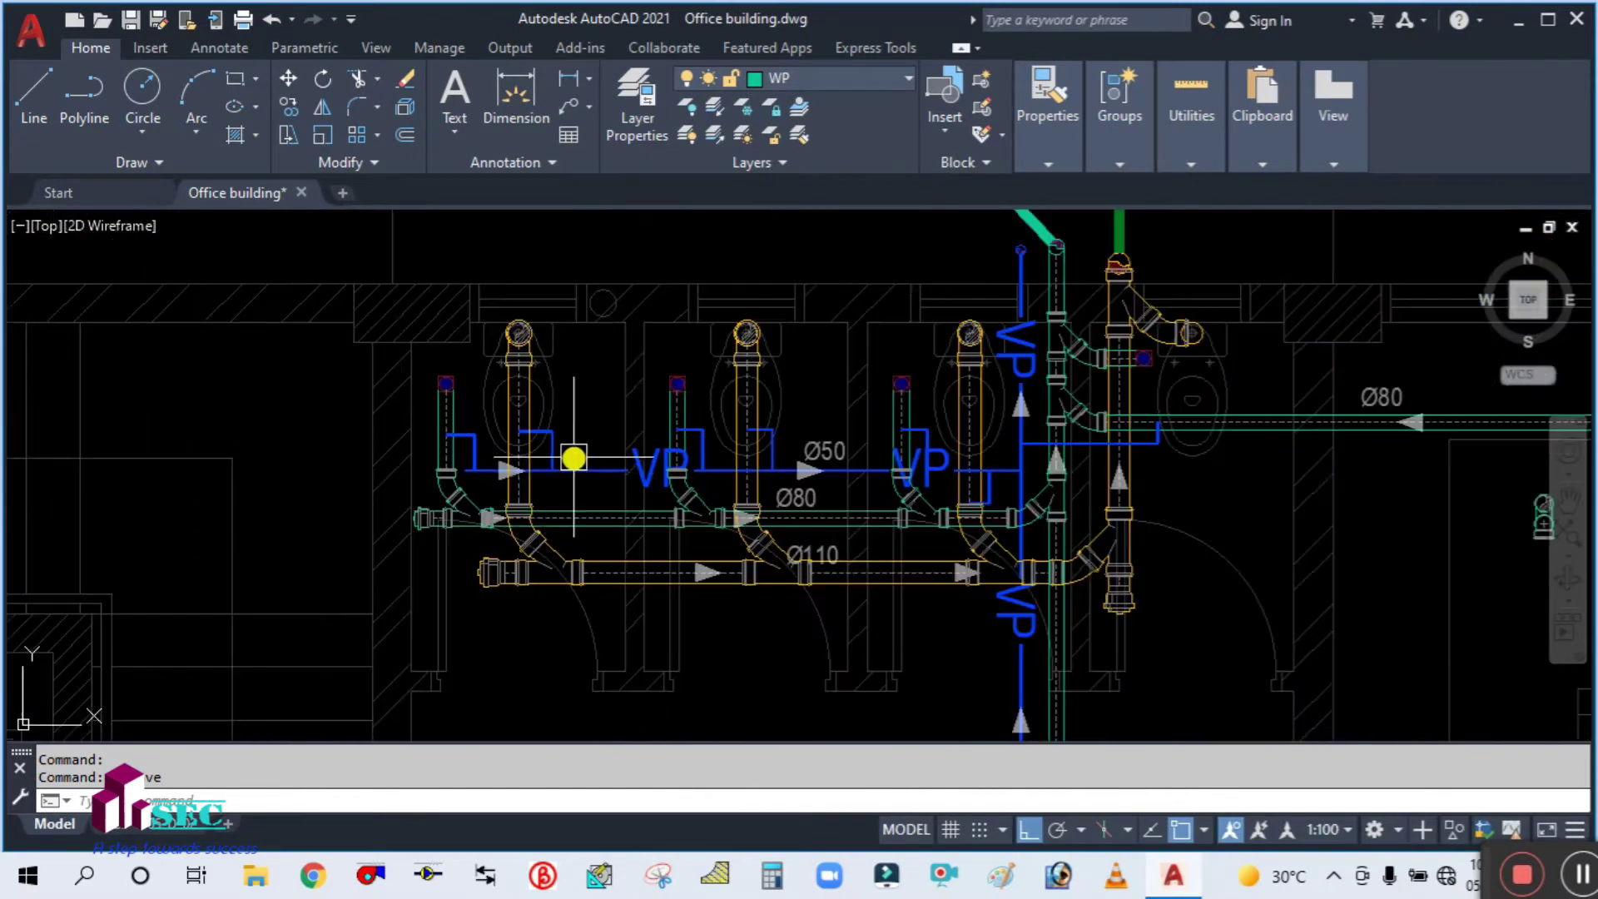
pyautogui.moveTo(751, 658); pyautogui.dragTo(713, 600, button='middle')
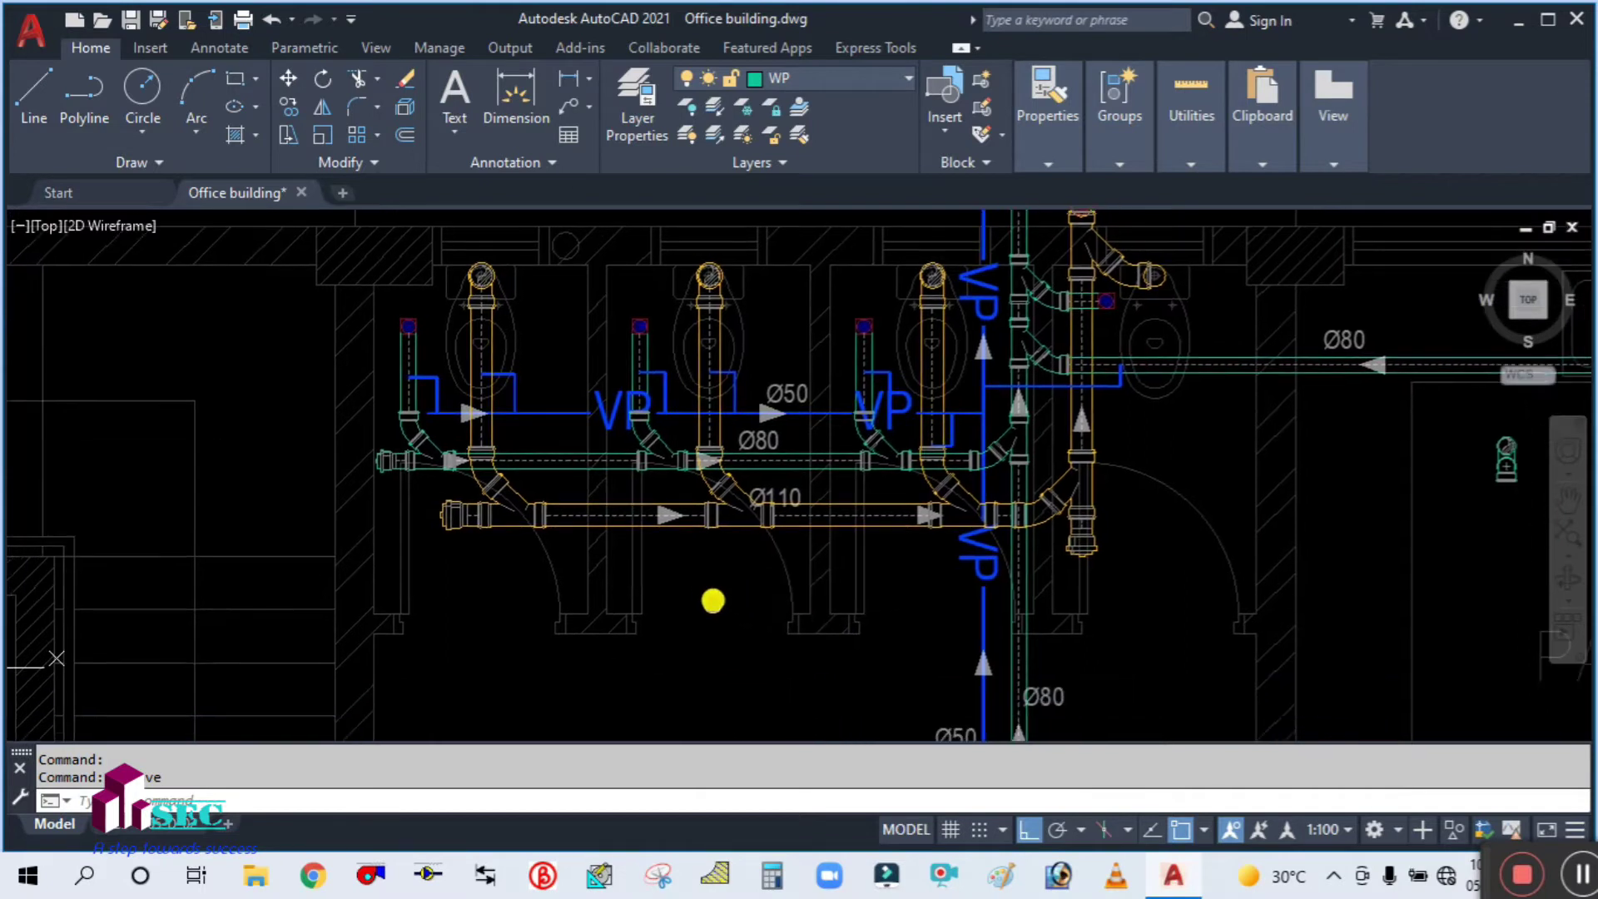
pyautogui.scroll(-2, 738, 576)
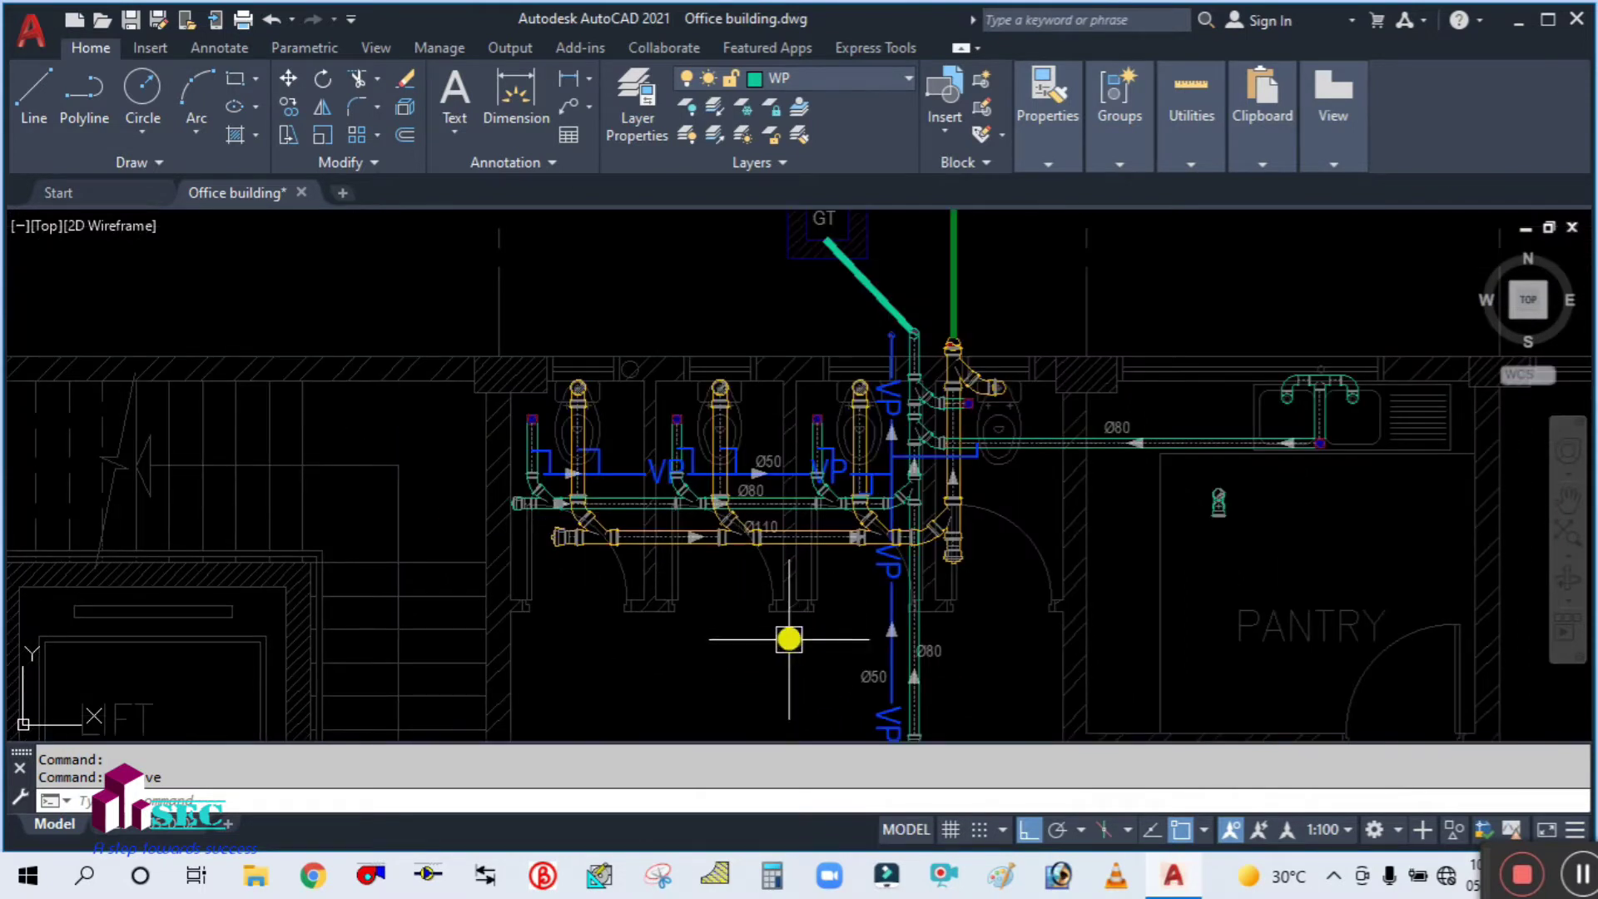
pyautogui.moveTo(790, 639); pyautogui.dragTo(788, 588, button='middle')
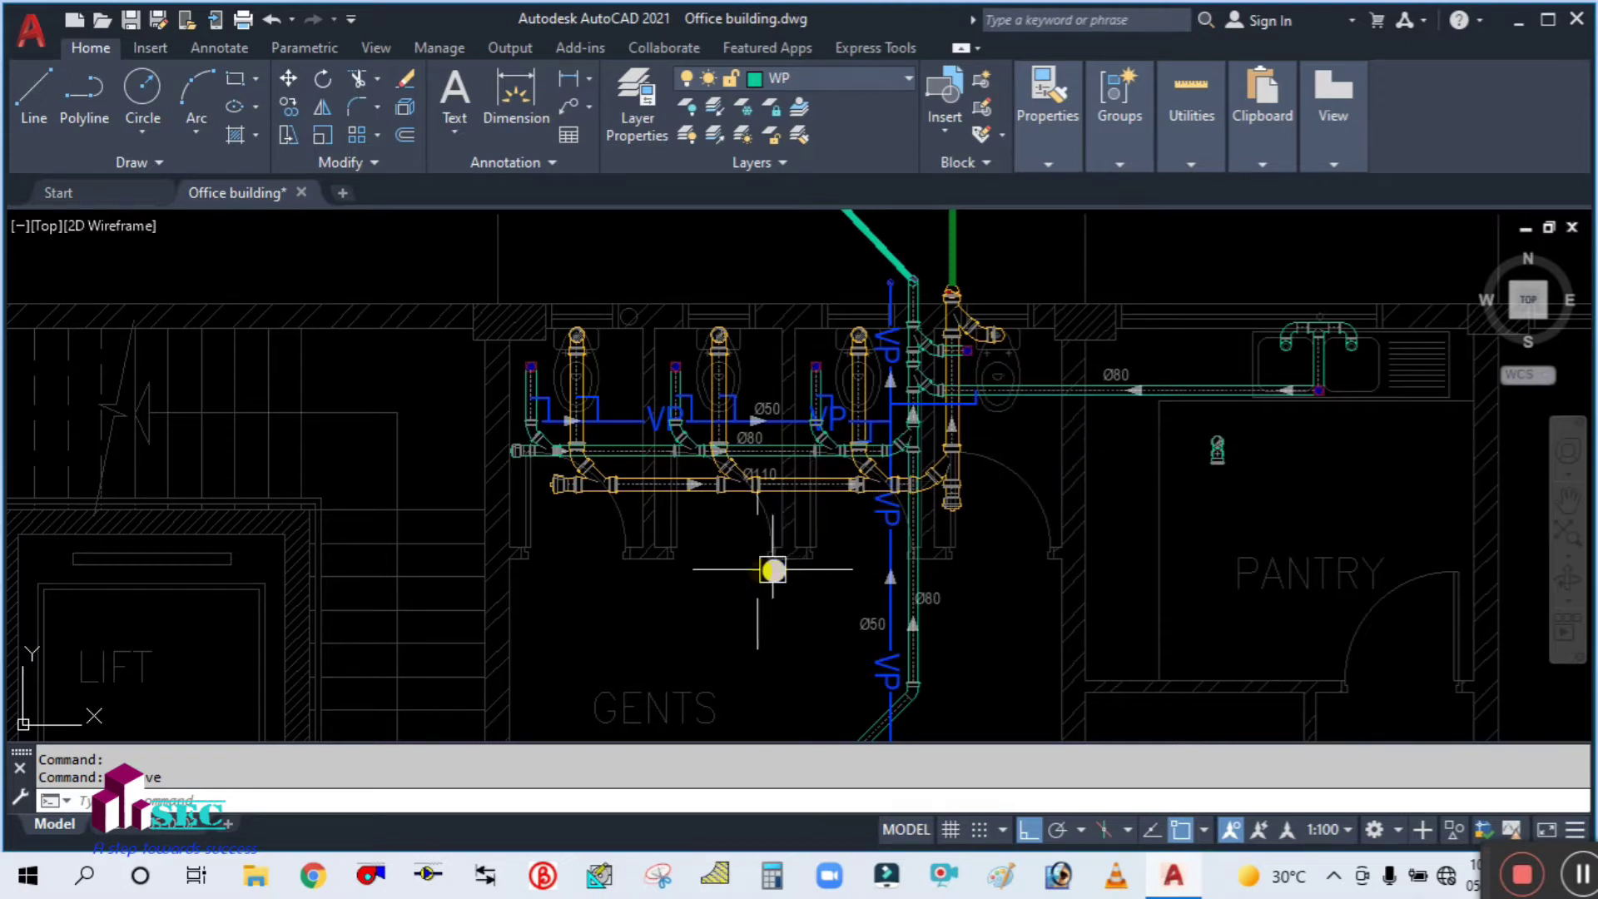
pyautogui.moveTo(773, 571); pyautogui.dragTo(760, 607, button='middle')
pyautogui.scroll(4, 762, 500)
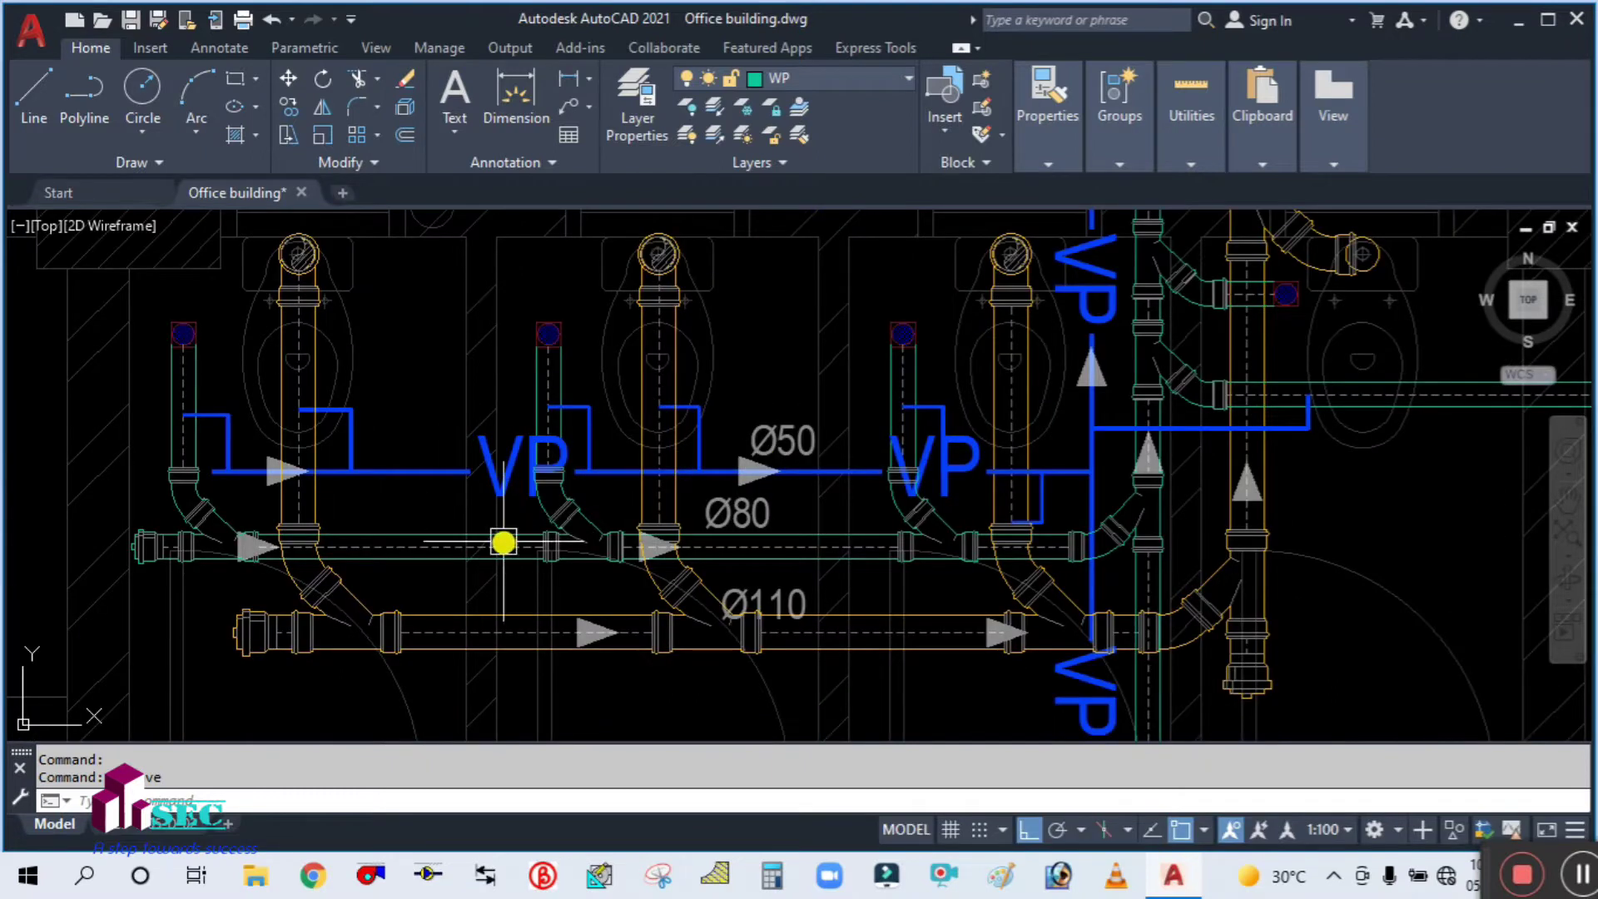
pyautogui.moveTo(507, 542); pyautogui.dragTo(611, 562, button='middle')
pyautogui.scroll(-2, 617, 498)
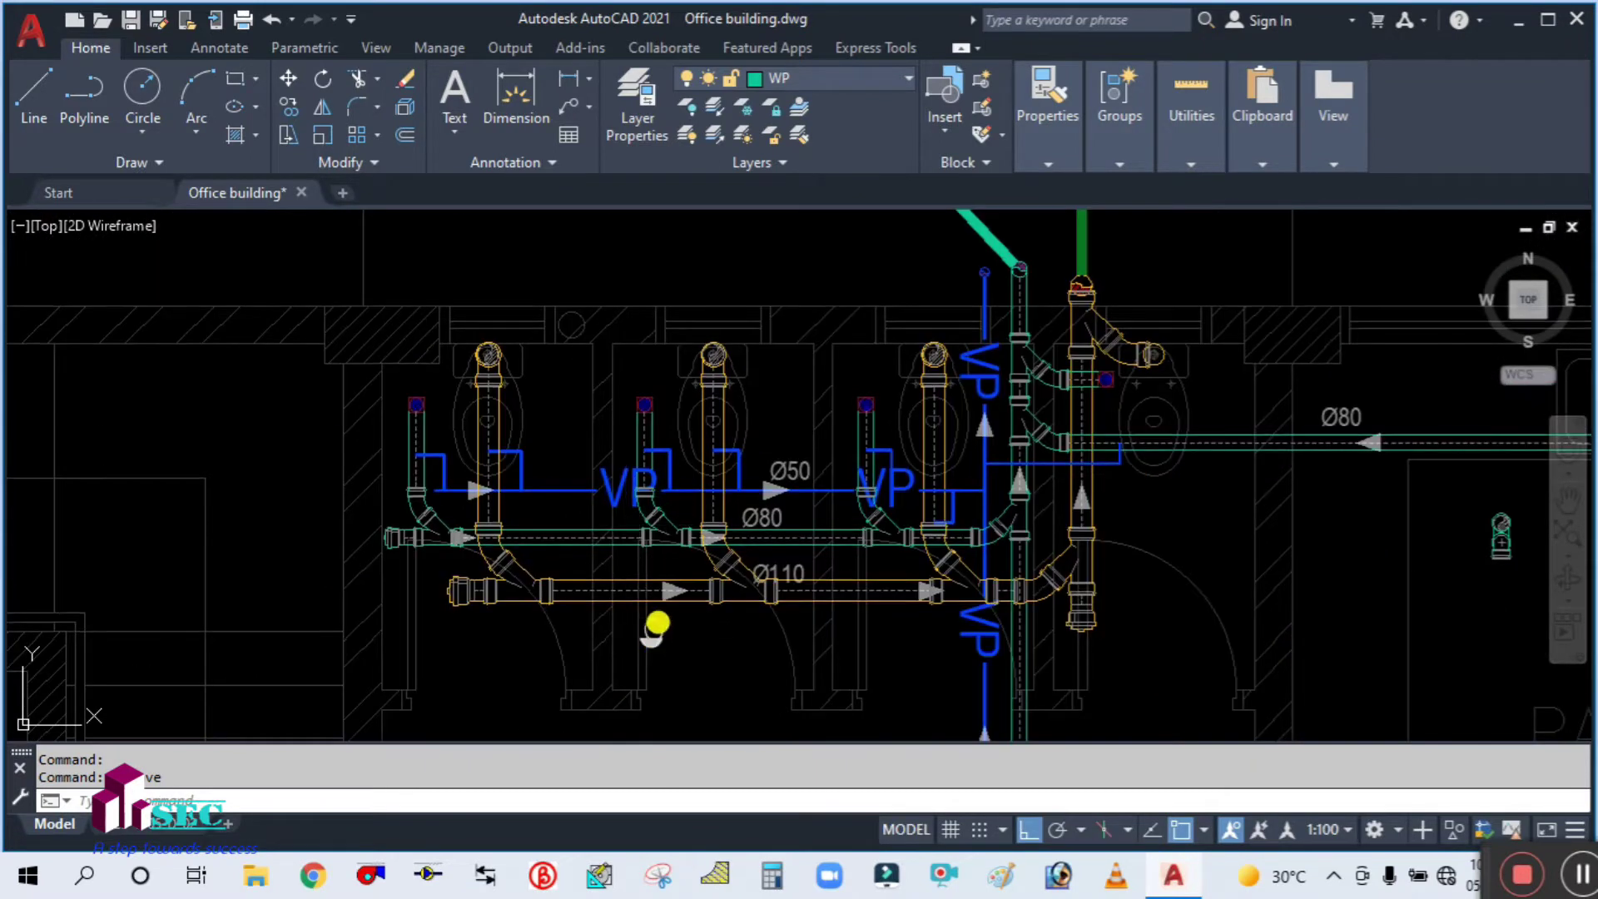
pyautogui.moveTo(651, 636); pyautogui.dragTo(712, 522, button='middle')
pyautogui.scroll(-2, 759, 548)
pyautogui.scroll(2, 662, 539)
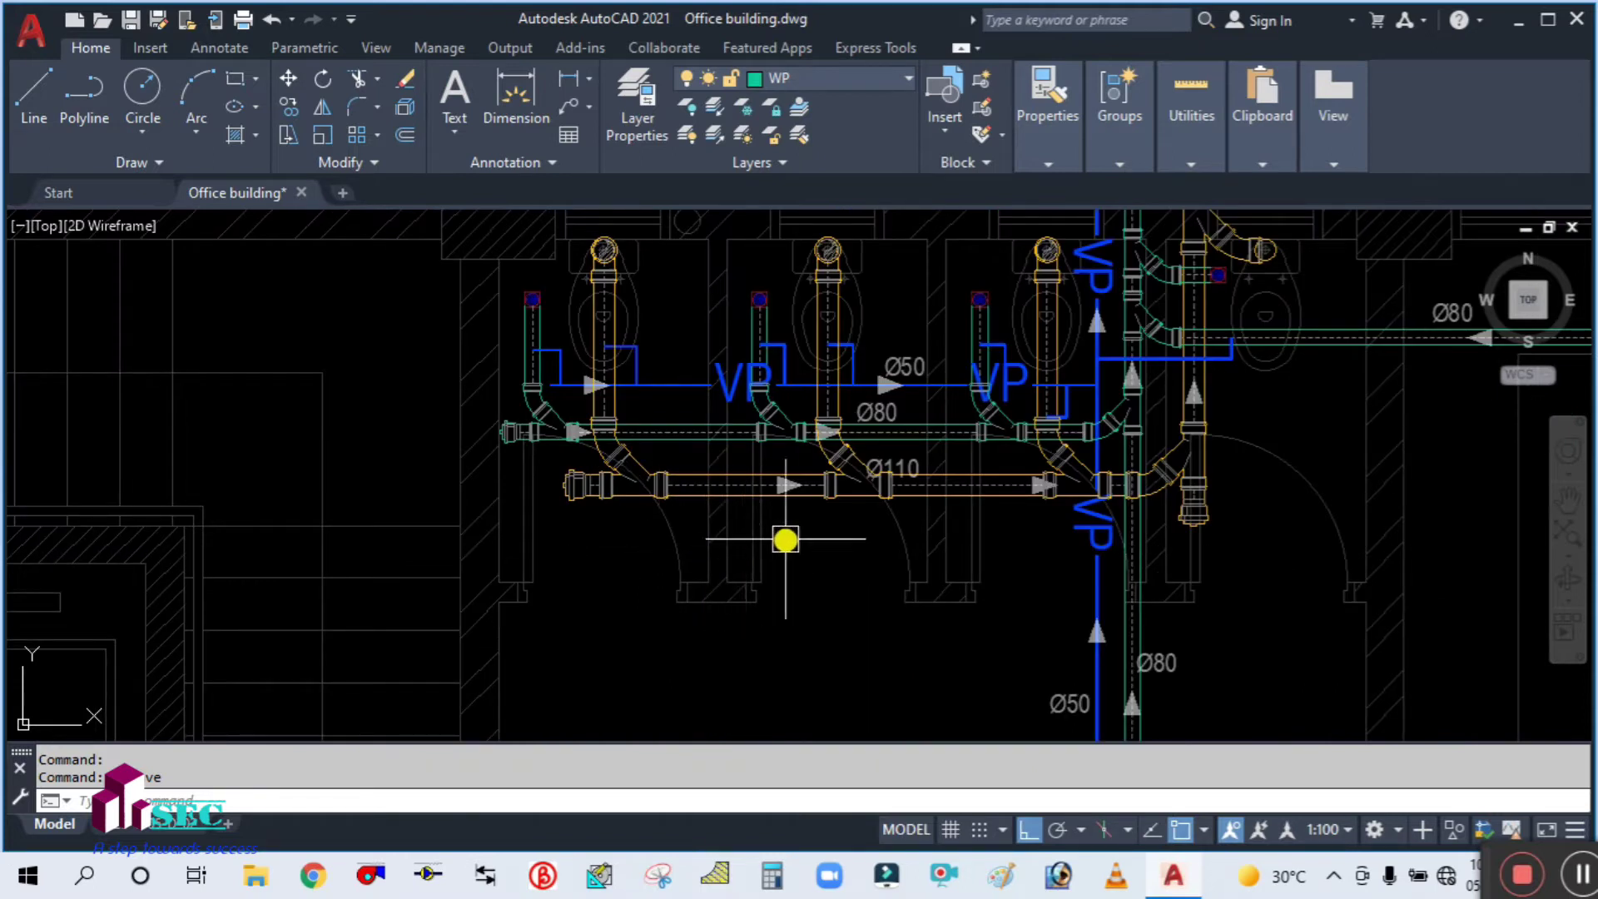
pyautogui.moveTo(834, 518); pyautogui.dragTo(849, 611, button='middle')
pyautogui.scroll(2, 714, 541)
pyautogui.scroll(-1, 701, 531)
pyautogui.moveTo(664, 489); pyautogui.dragTo(657, 546, button='middle')
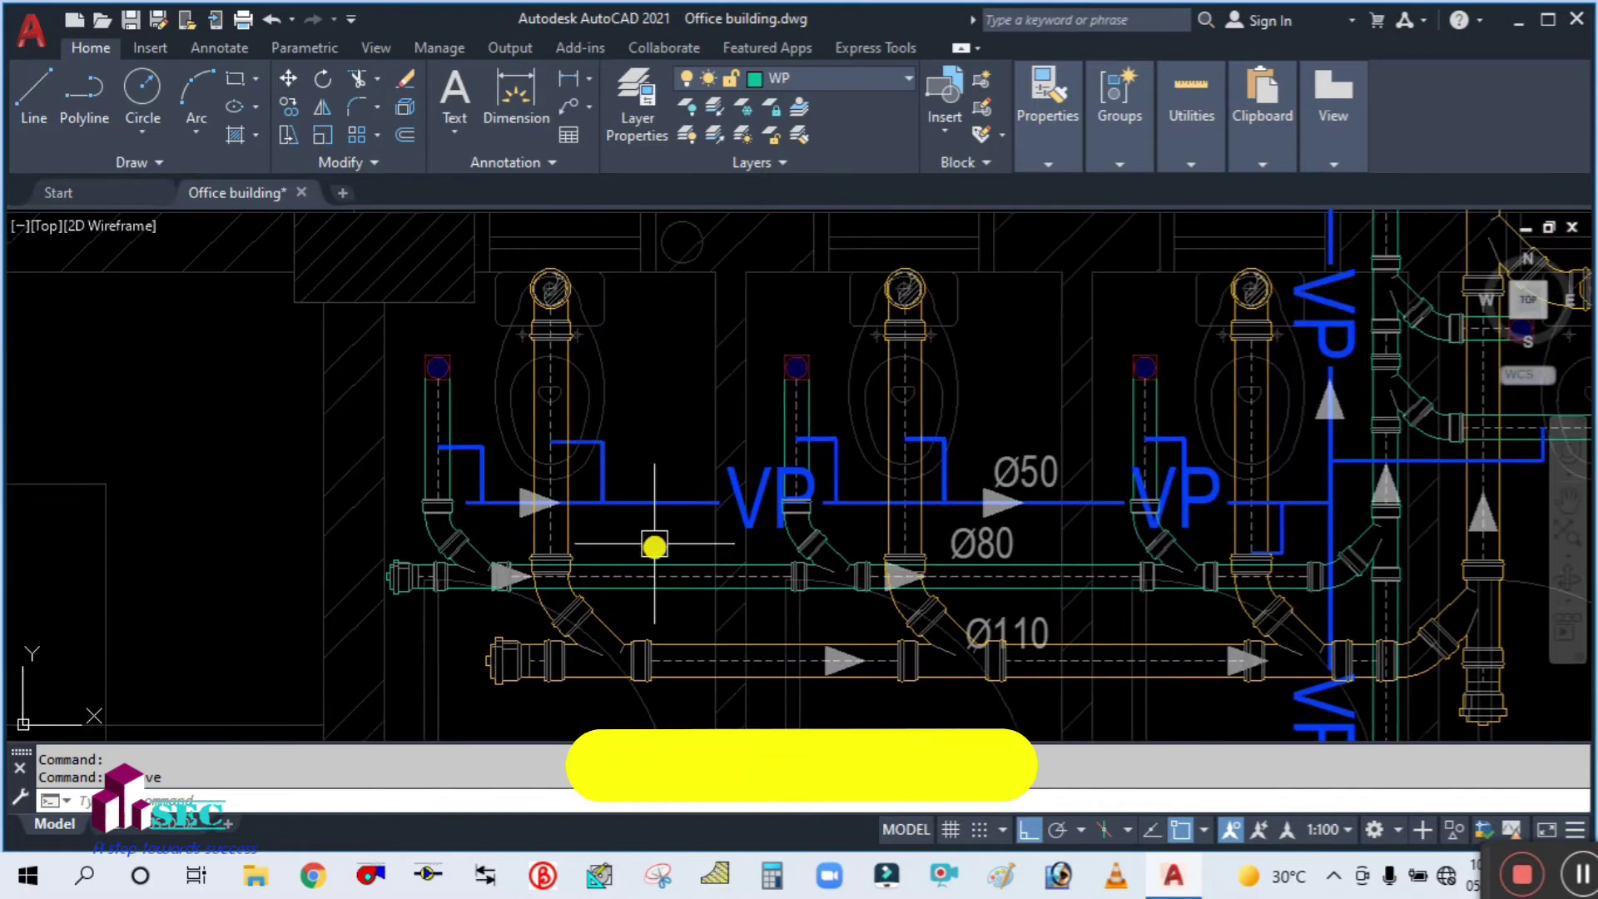
# Set the linetype of the main vent pipe lines and their cubicle branches to ByLayer
pyautogui.click(663, 499)
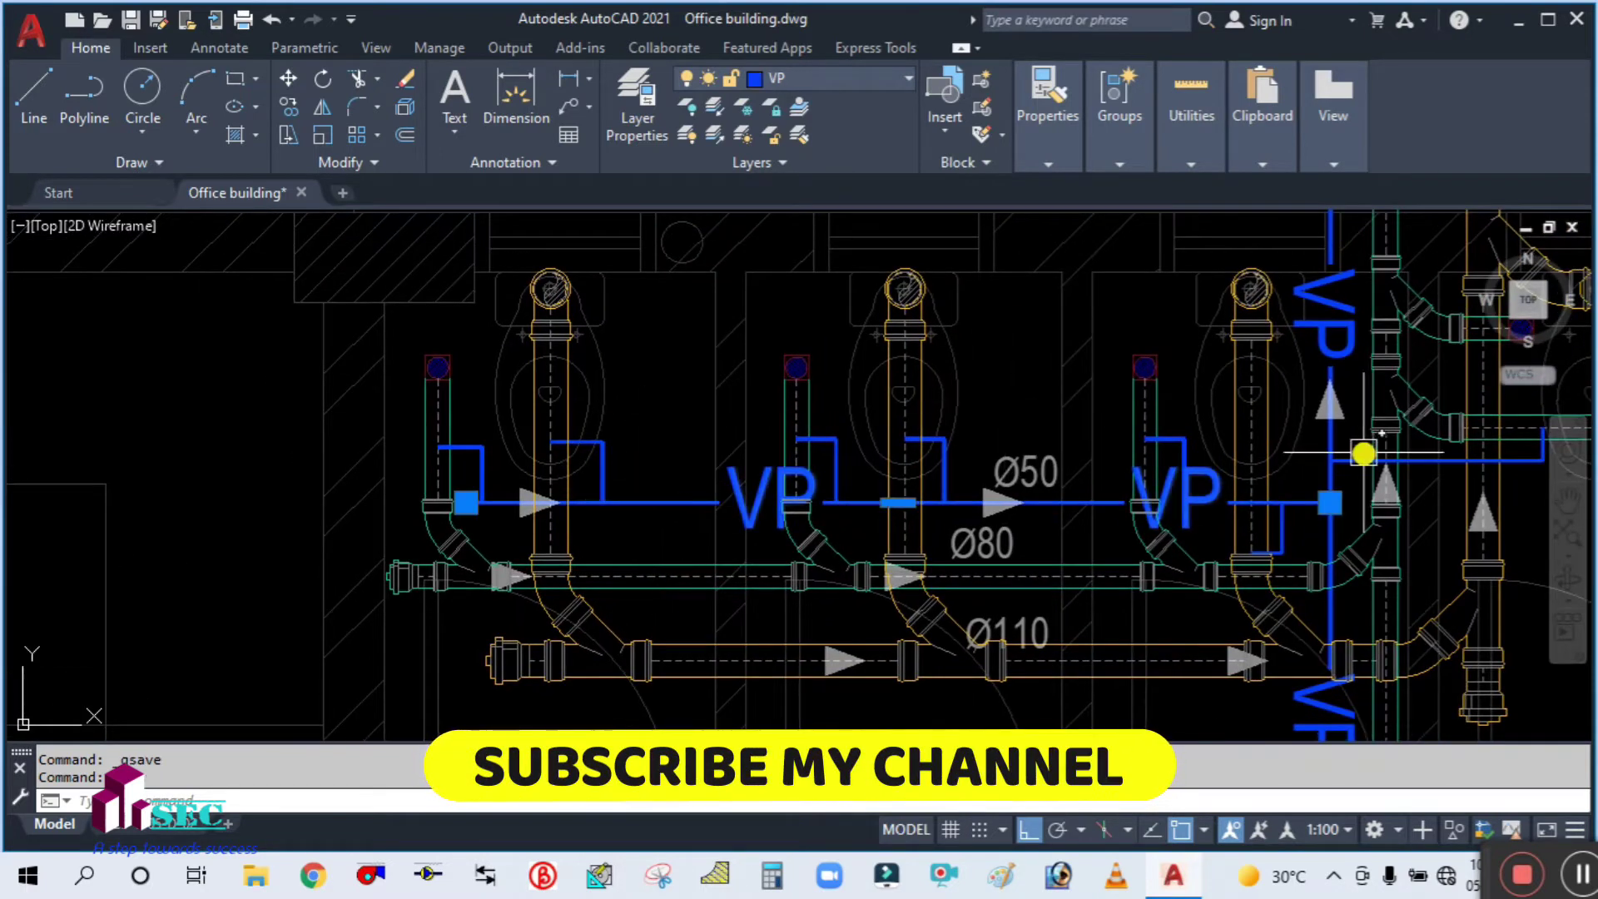
pyautogui.scroll(2, 1364, 453)
pyautogui.moveTo(1342, 473); pyautogui.dragTo(1127, 446, button='middle')
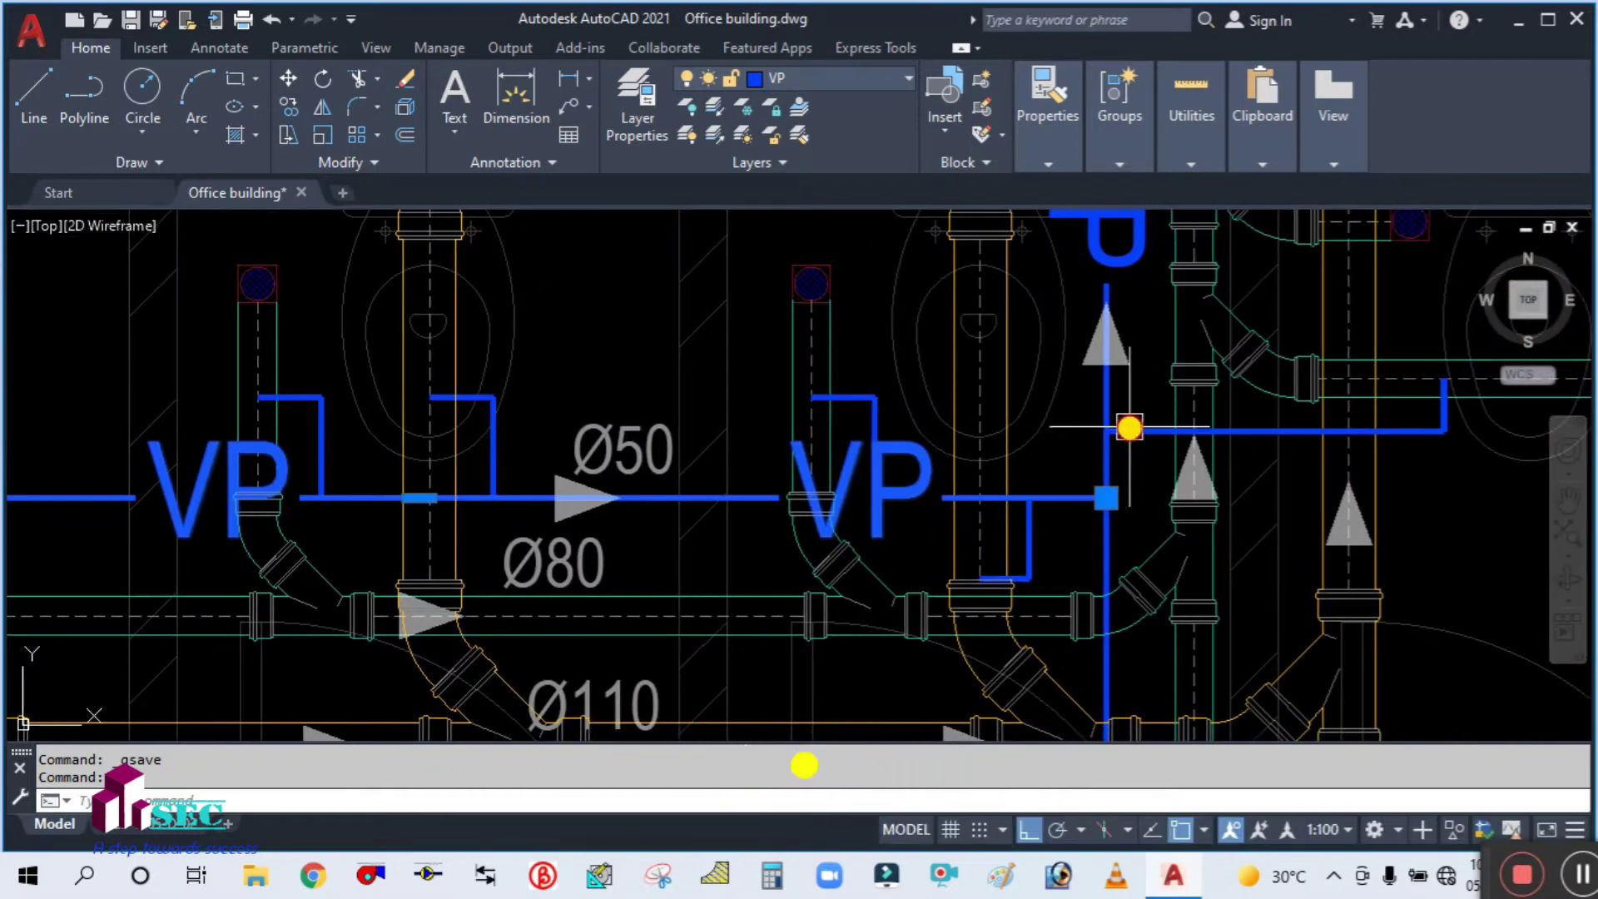
pyautogui.scroll(-2, 1099, 409)
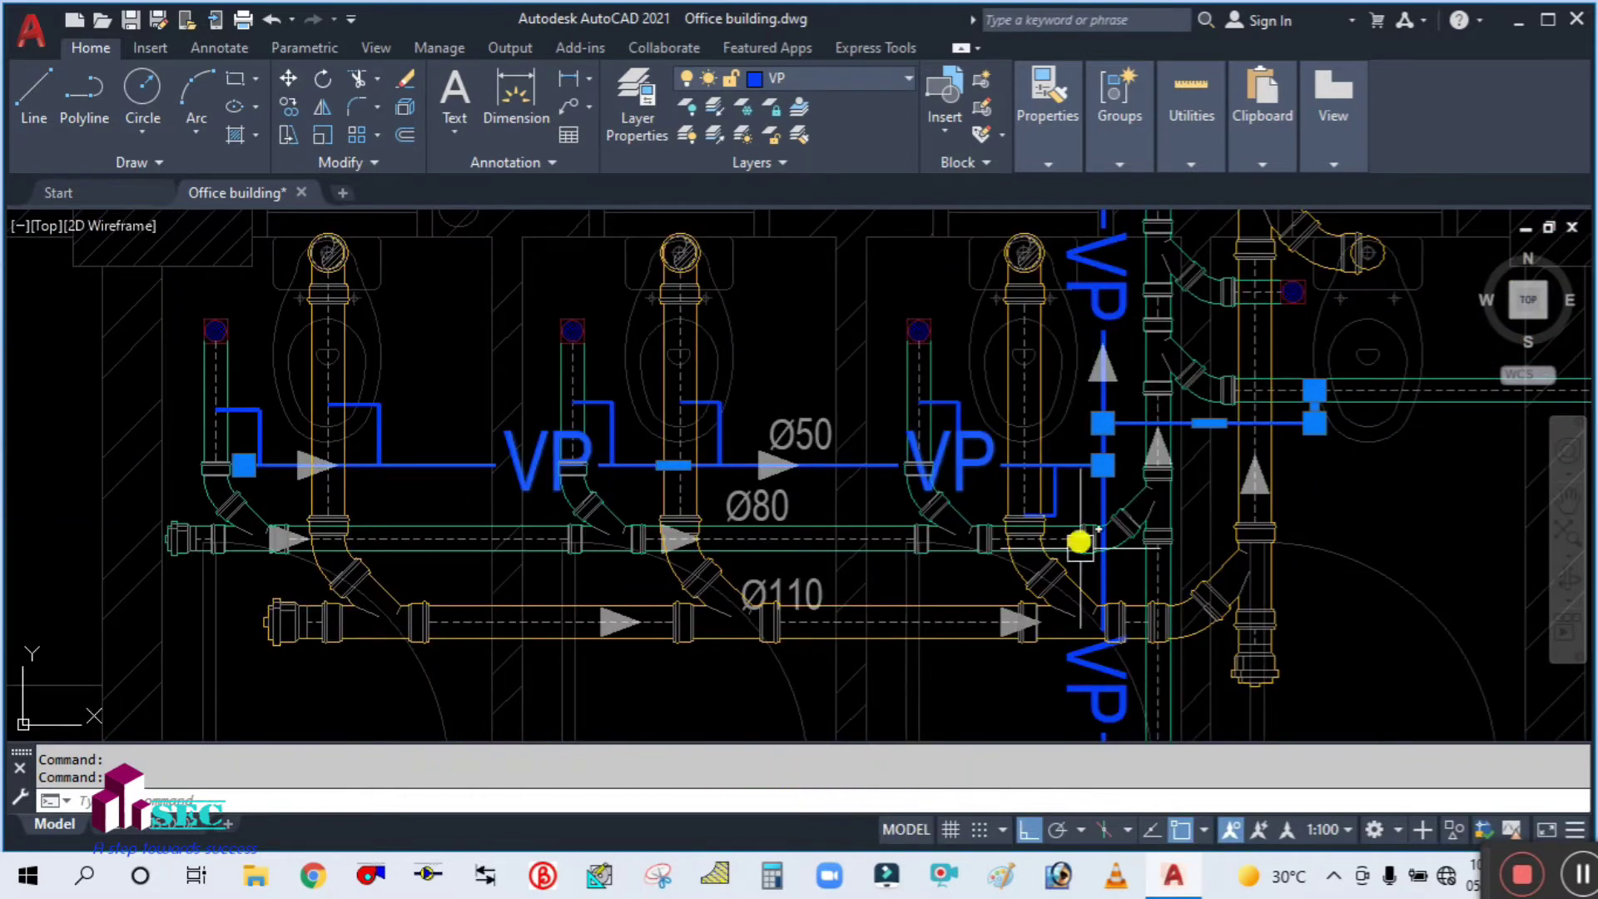
pyautogui.moveTo(1095, 684); pyautogui.dragTo(1090, 514, button='middle')
pyautogui.scroll(-2, 988, 618)
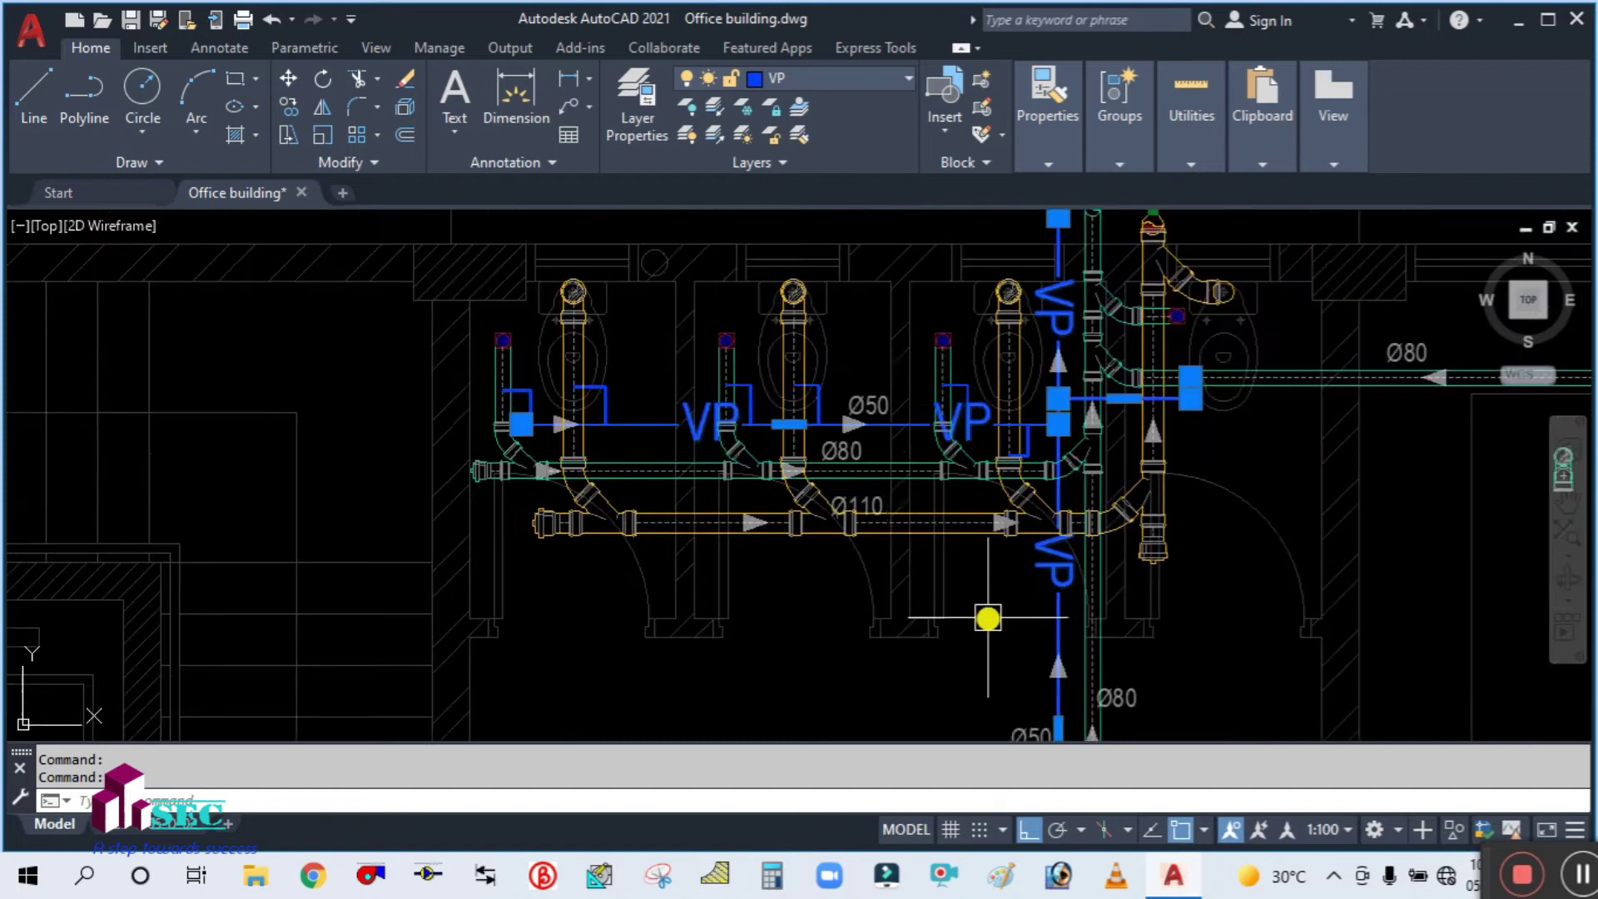
pyautogui.scroll(4, 868, 411)
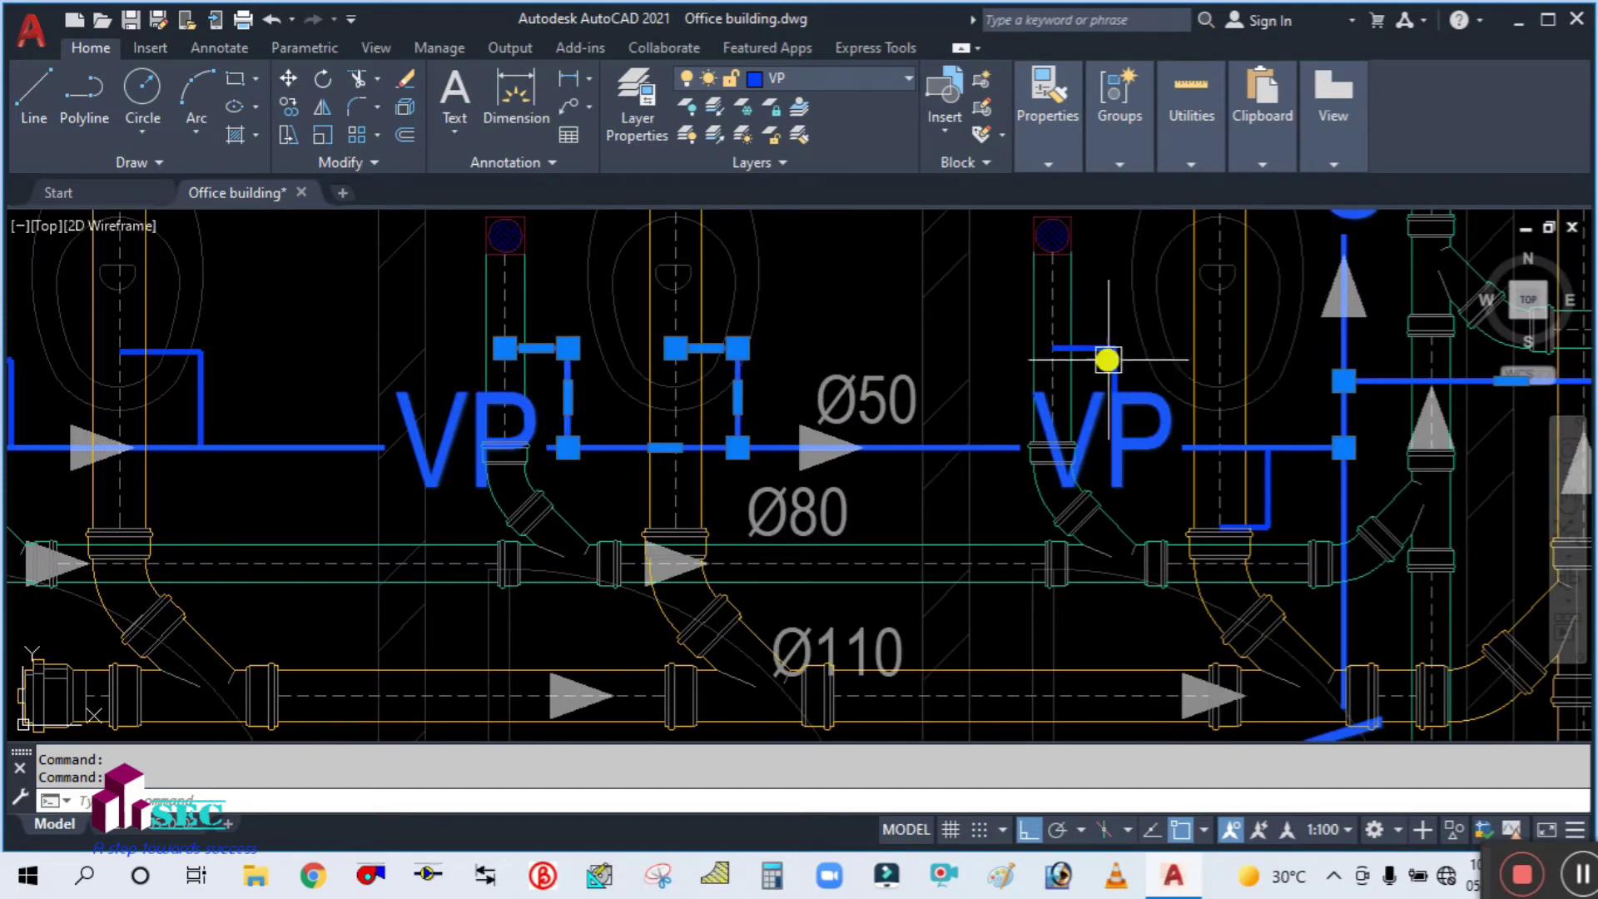
pyautogui.scroll(-2, 933, 398)
pyautogui.scroll(2, 479, 377)
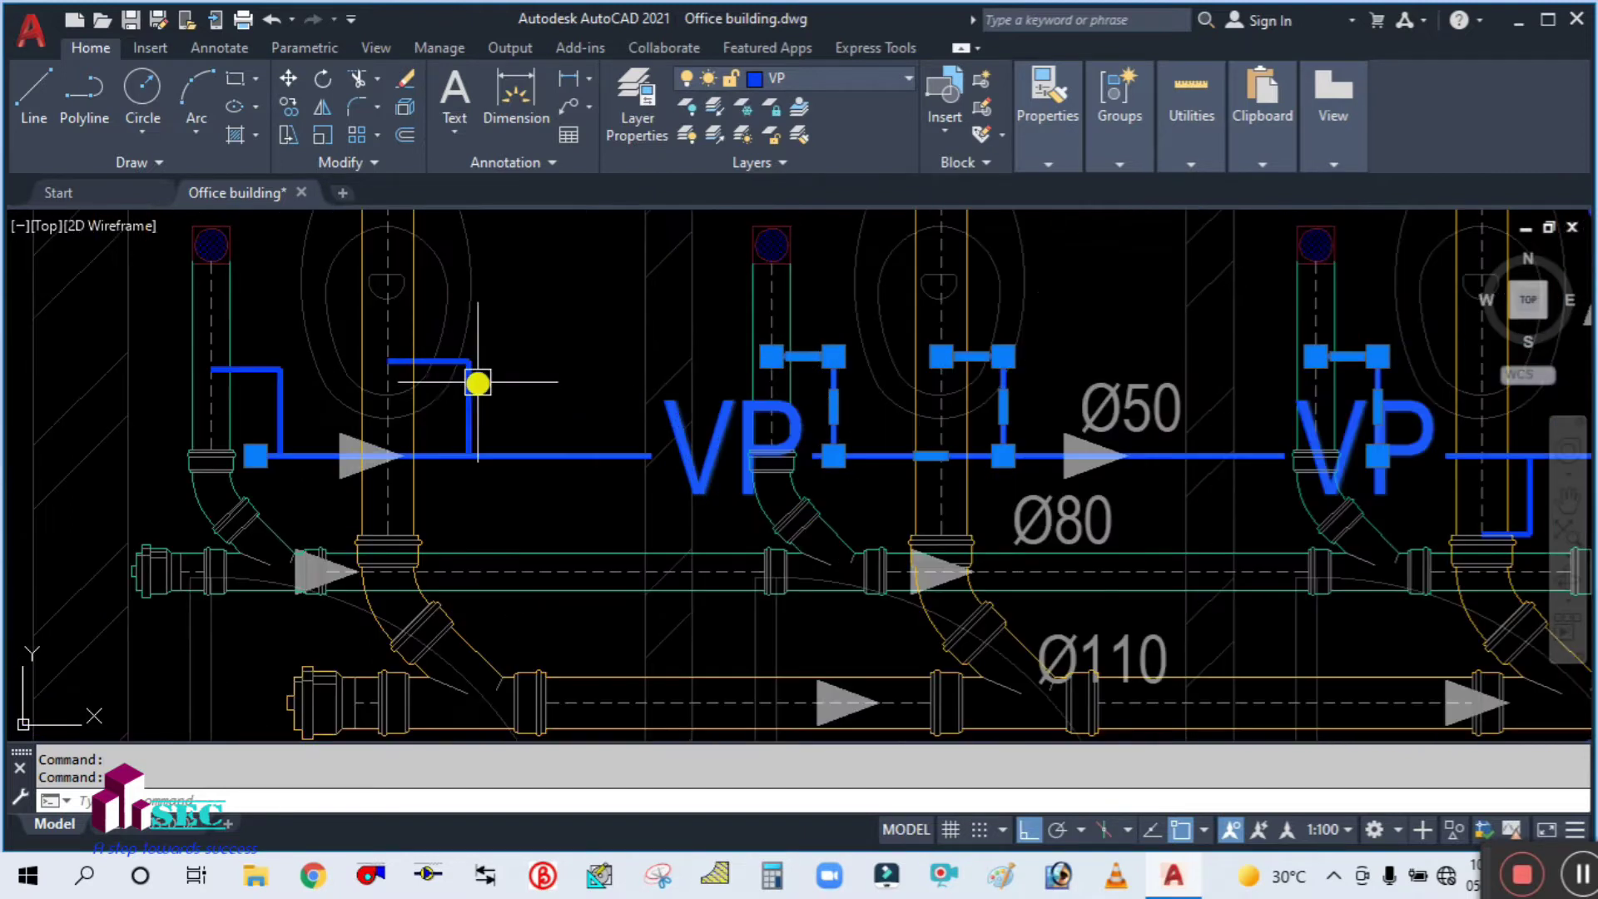
pyautogui.scroll(-4, 533, 379)
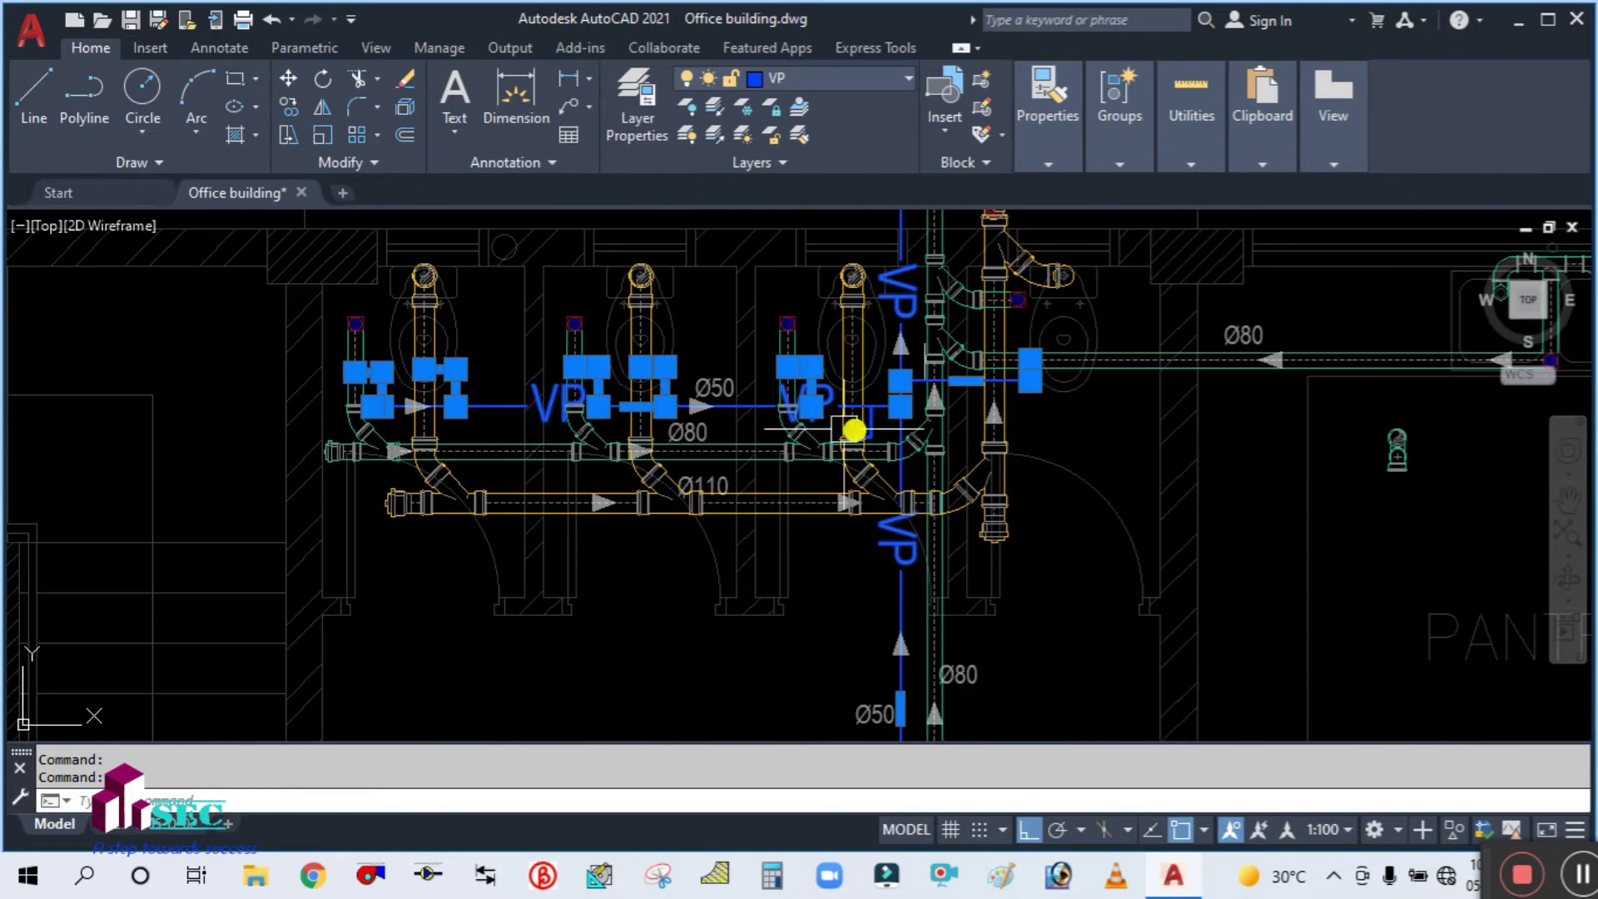
pyautogui.scroll(4, 905, 632)
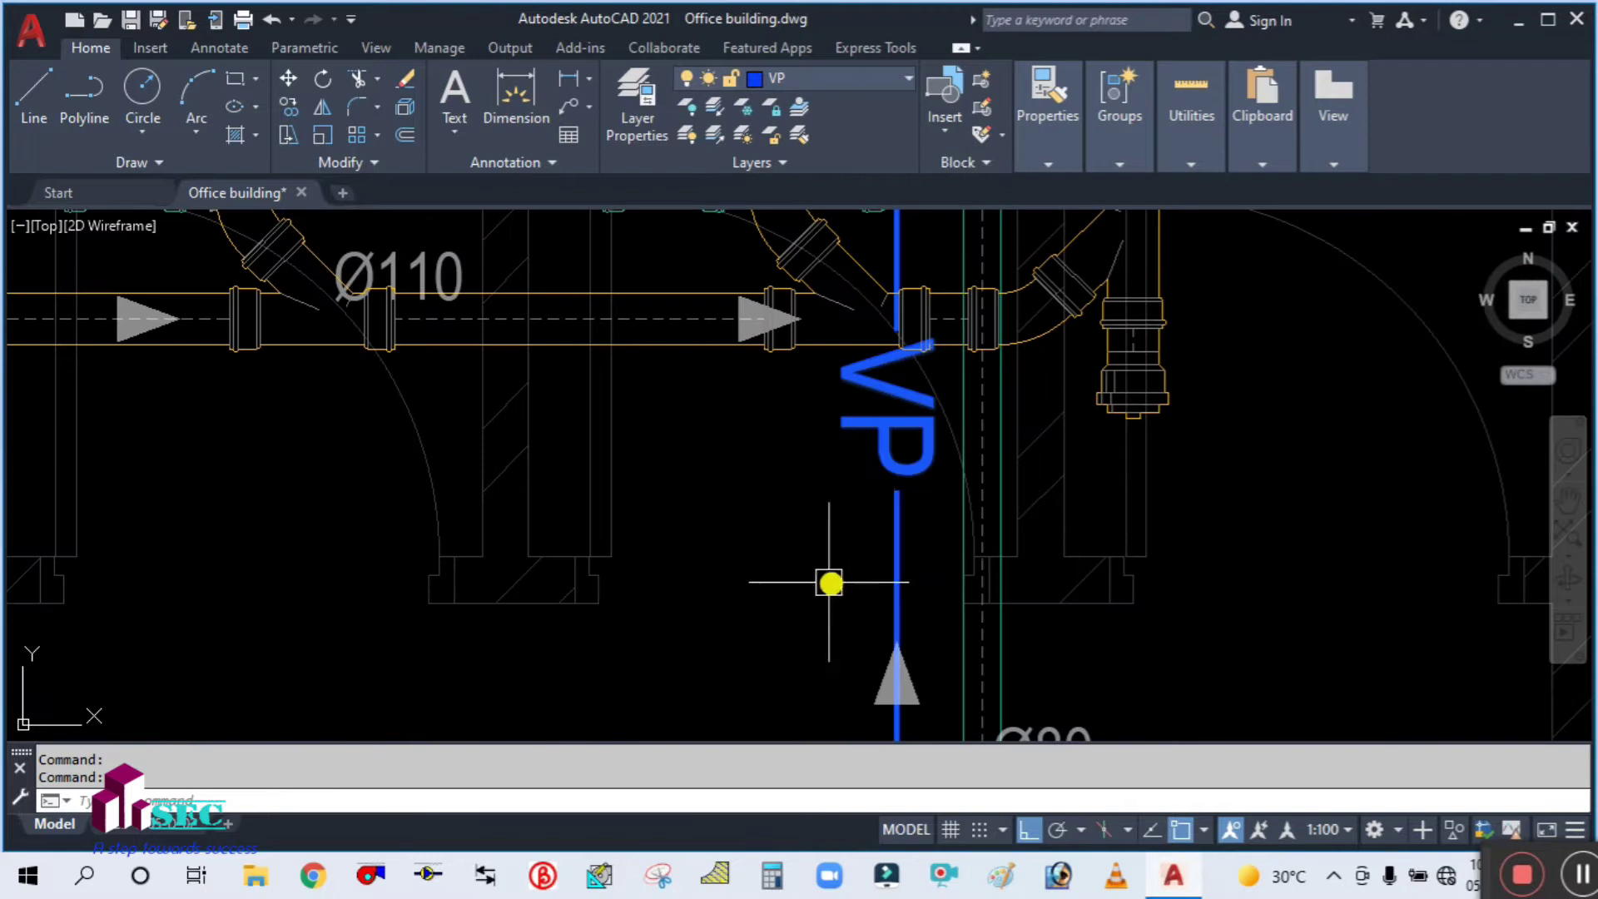
pyautogui.scroll(-4, 830, 583)
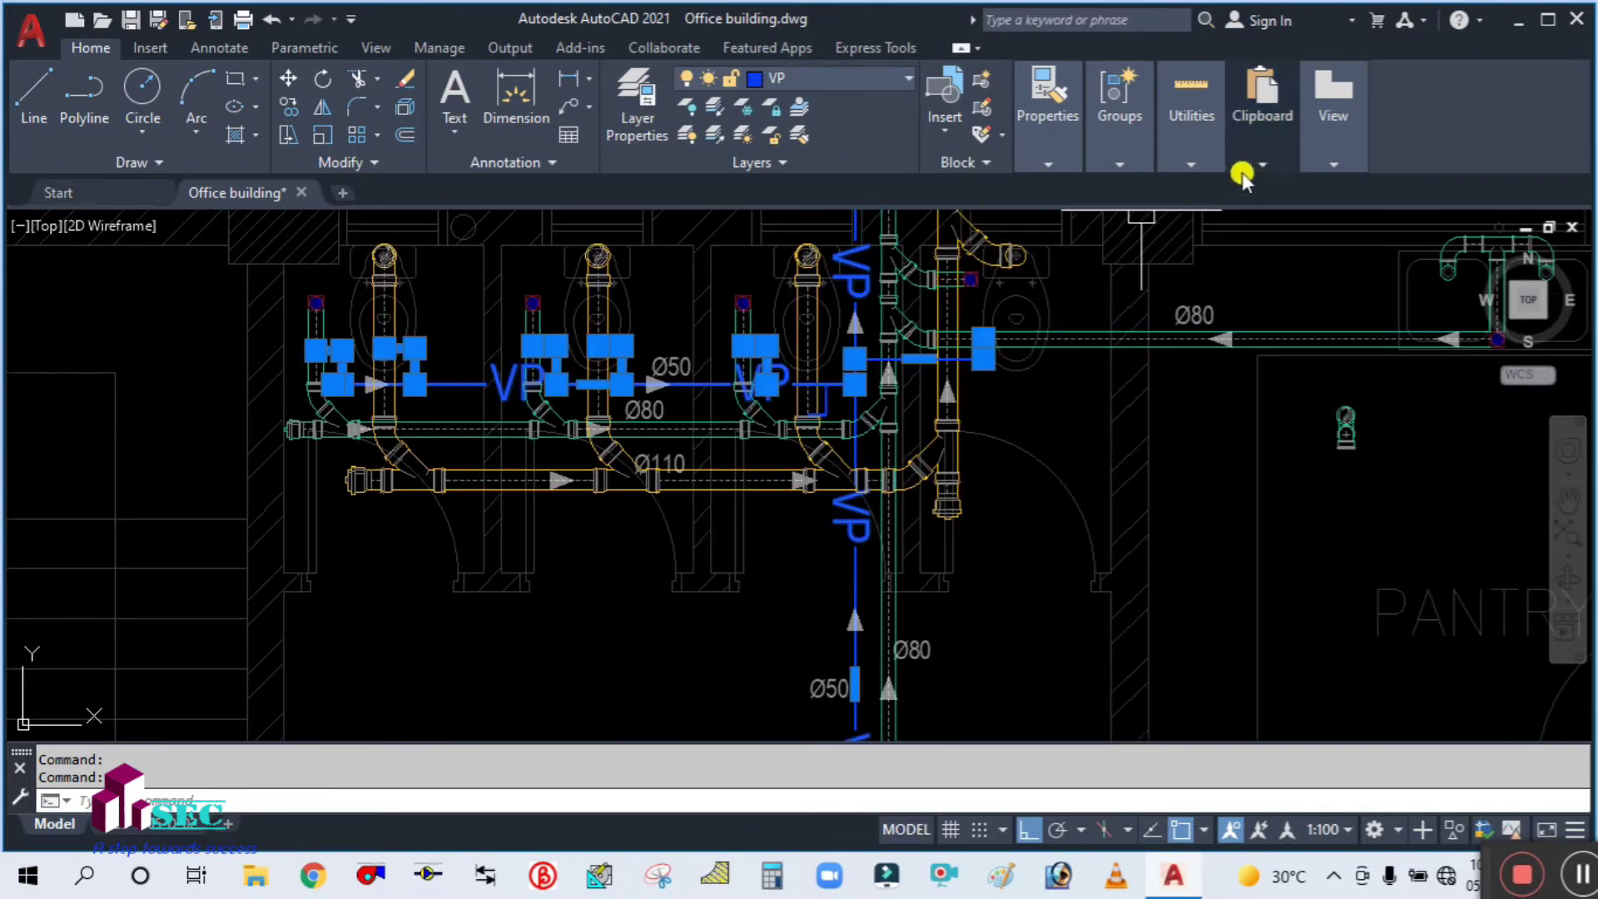
pyautogui.click(1050, 154)
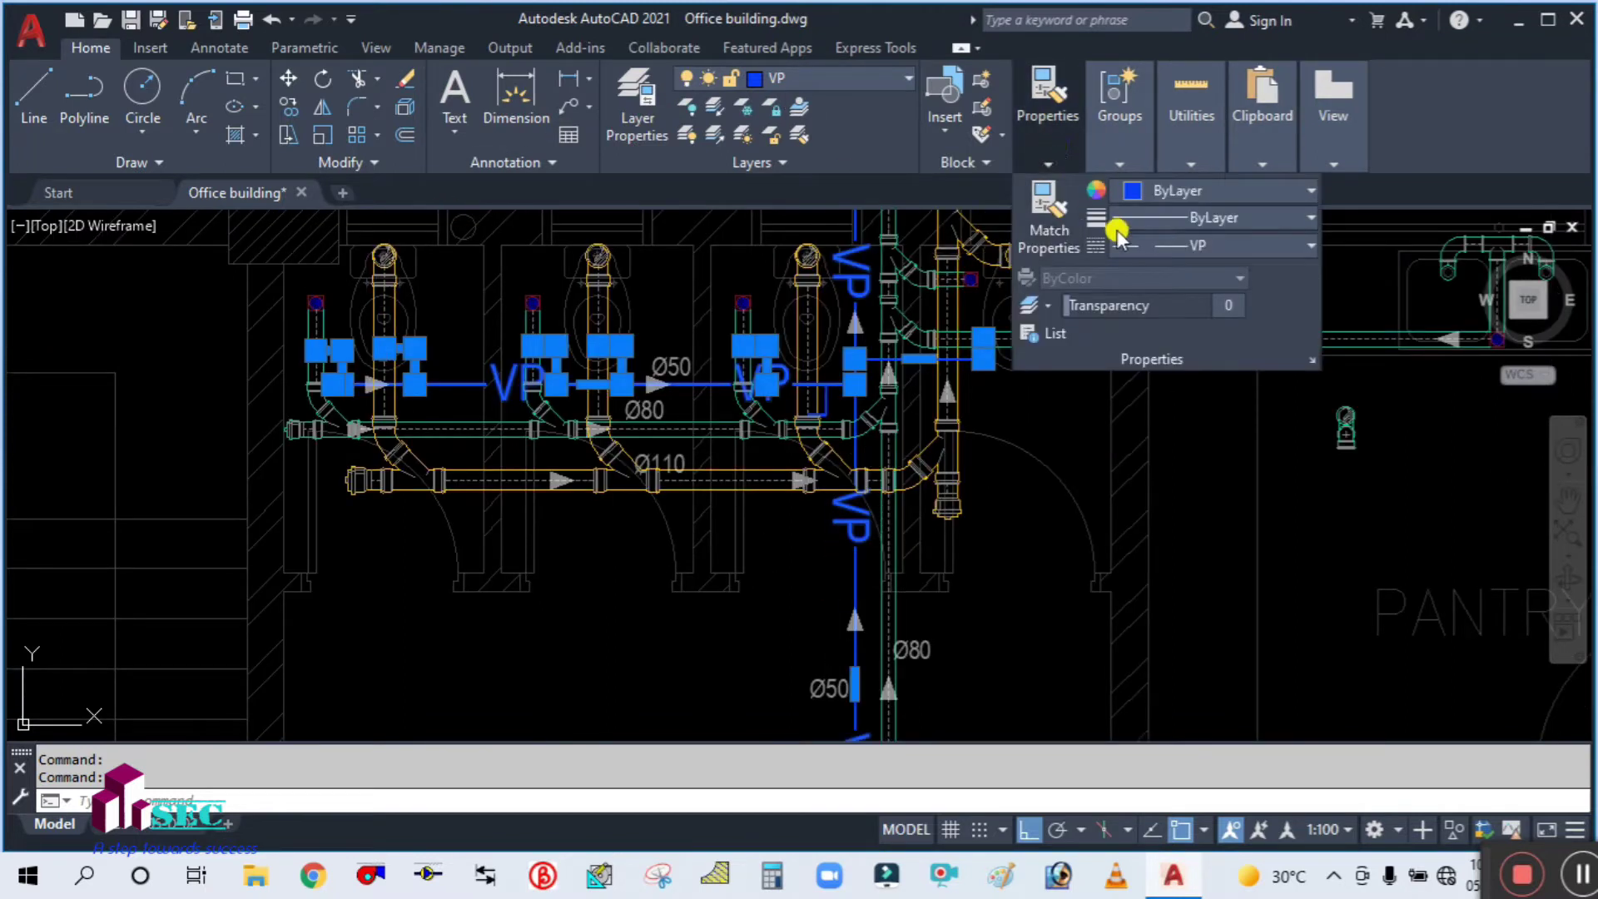
pyautogui.click(1184, 245)
pyautogui.scroll(5, 1189, 358)
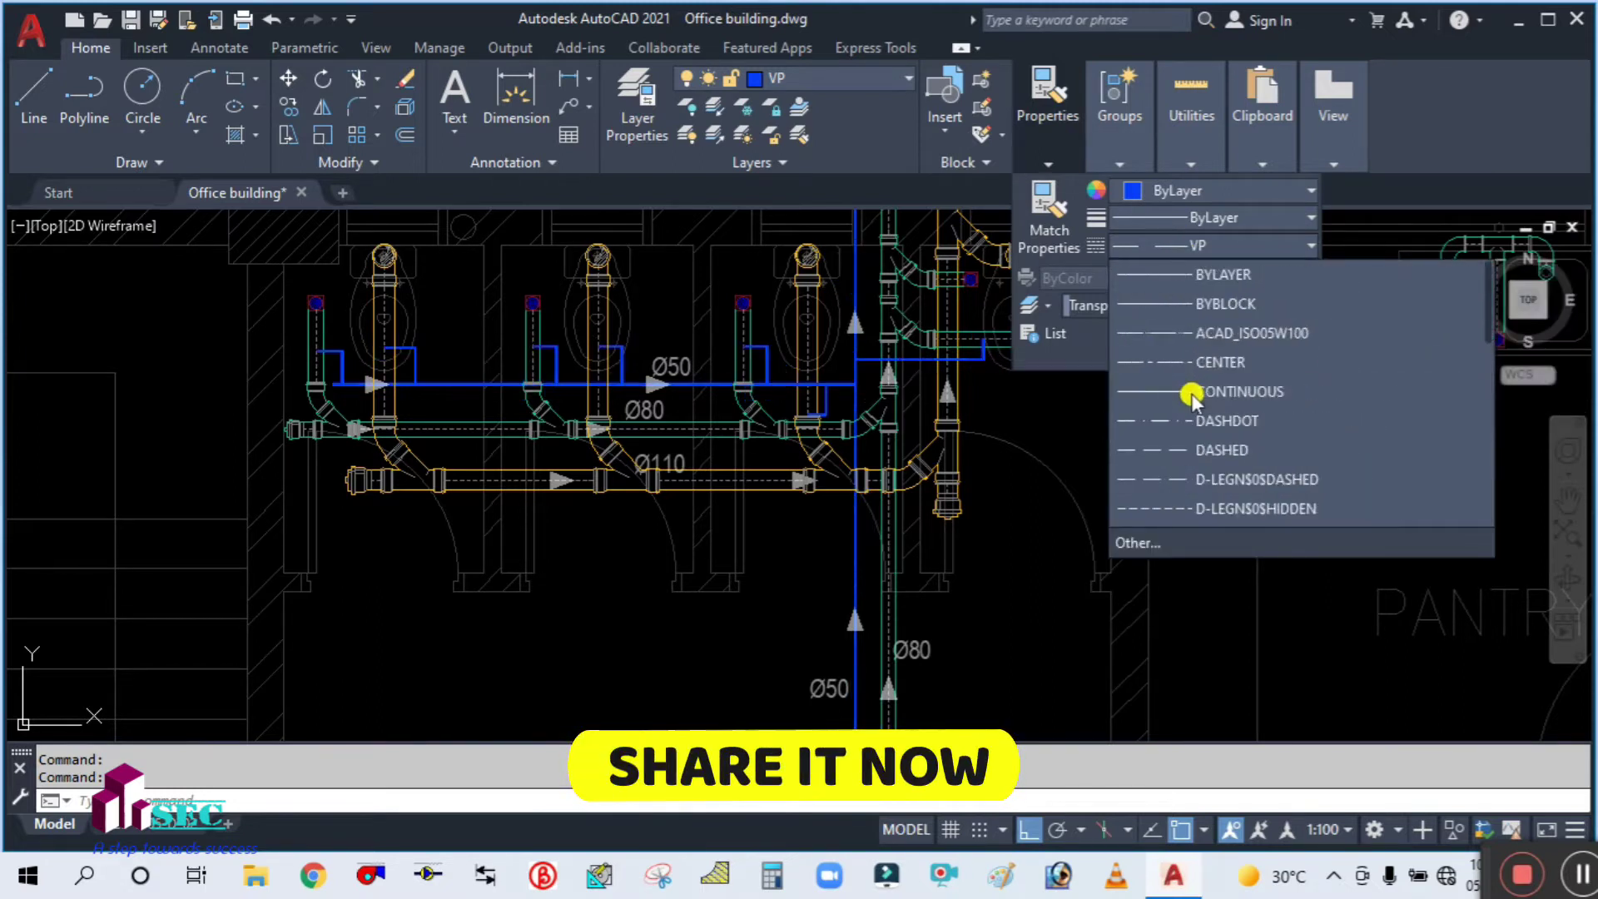
pyautogui.click(1187, 273)
# Explode the horizontal vent polyline above the Ø80 waste pipe and the two vent branches at the first cubicle
pyautogui.scroll(6, 585, 596)
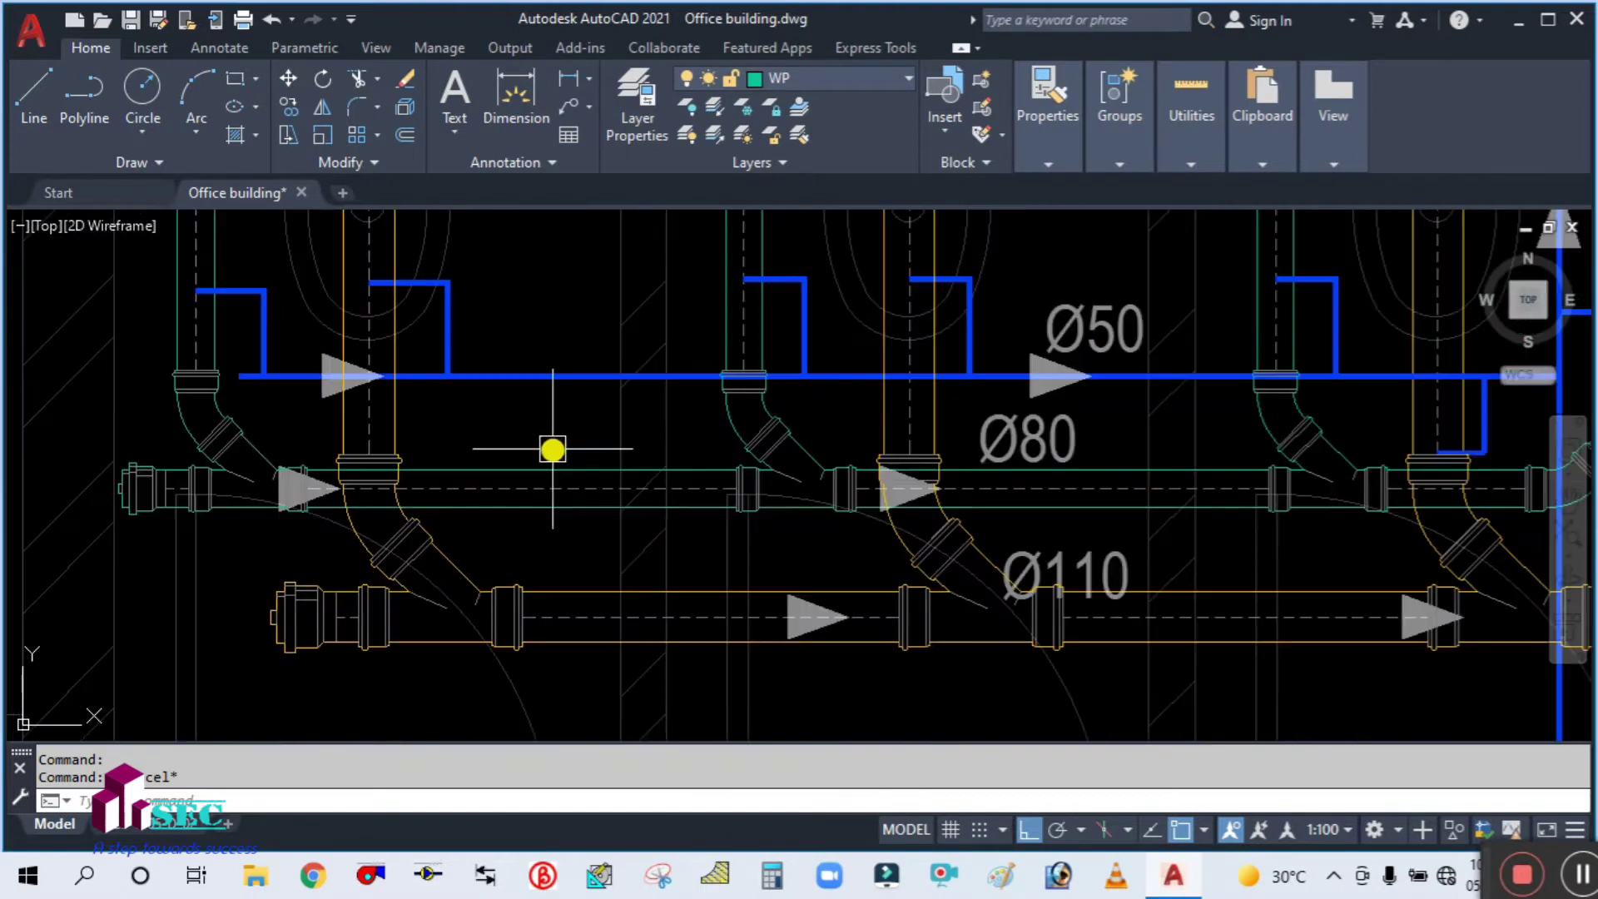
pyautogui.click(599, 453)
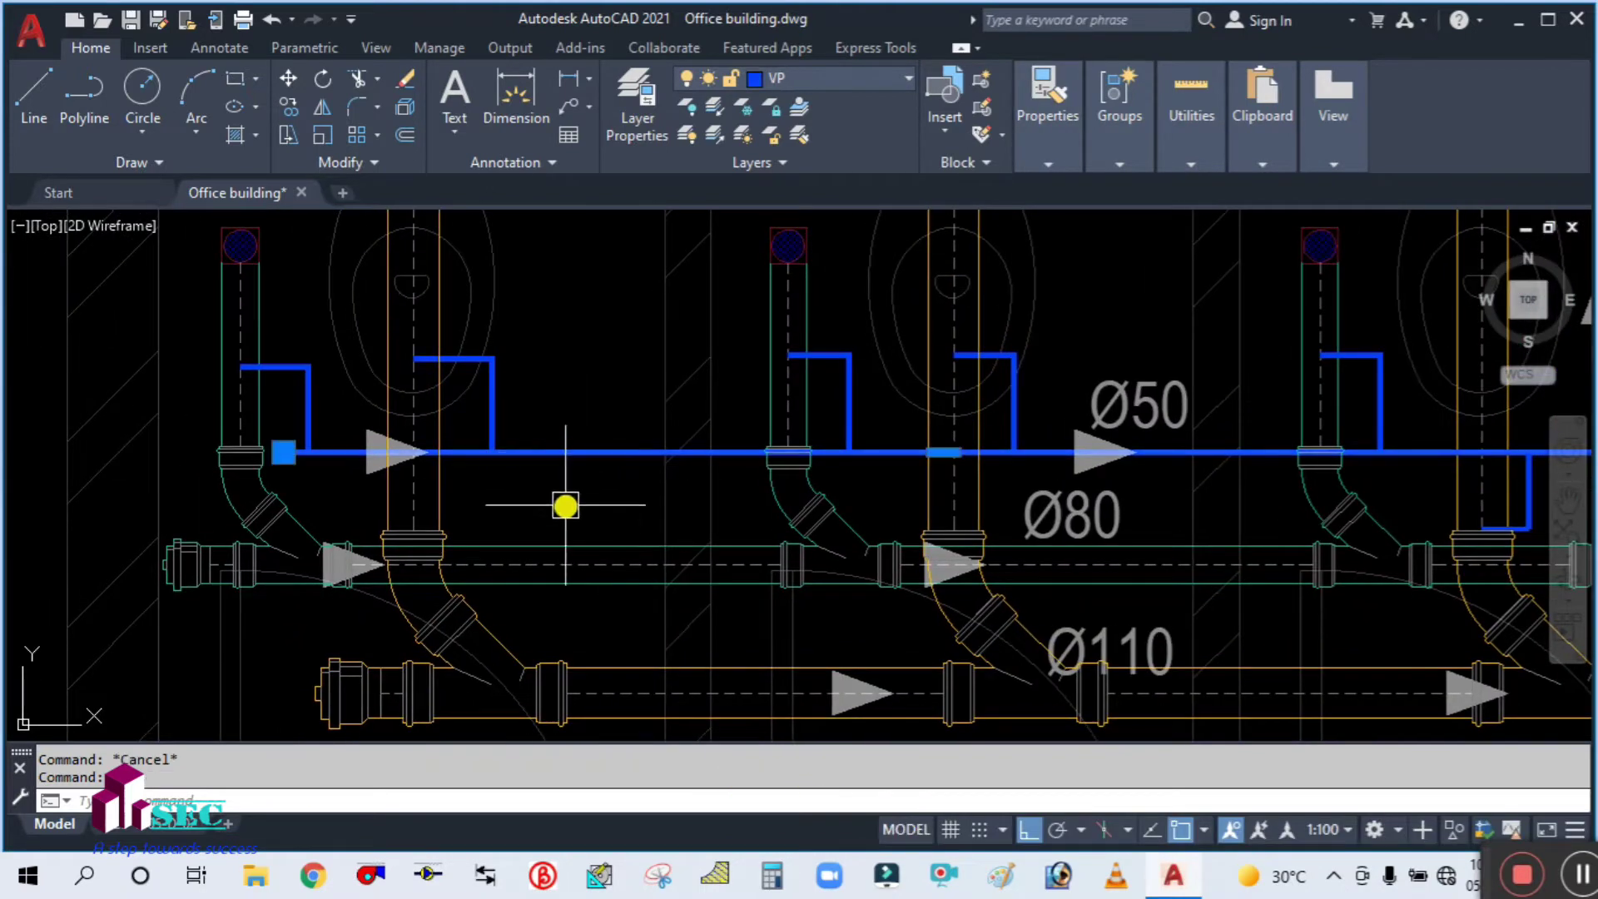
pyautogui.write('x')
pyautogui.press('Return')
pyautogui.click(494, 408)
pyautogui.write('x')
pyautogui.press('Return')
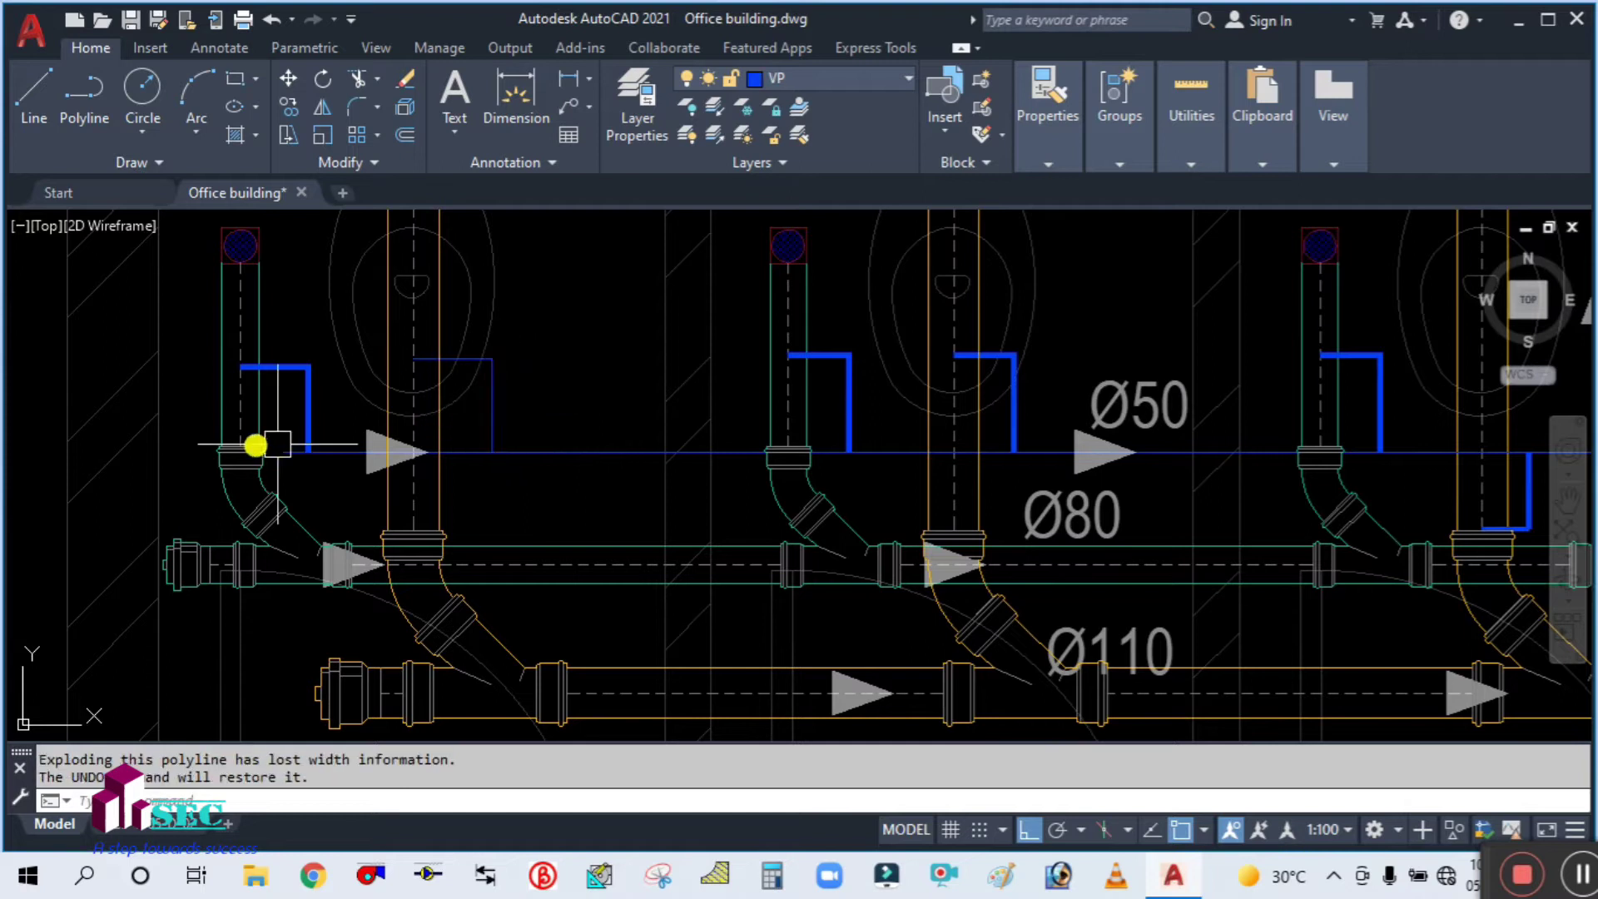
pyautogui.click(289, 418)
pyautogui.write('x')
pyautogui.press('Return')
# Explode the two vent branch polylines at the middle cubicle
pyautogui.click(1012, 397)
pyautogui.write('x')
pyautogui.press('Return')
pyautogui.click(864, 416)
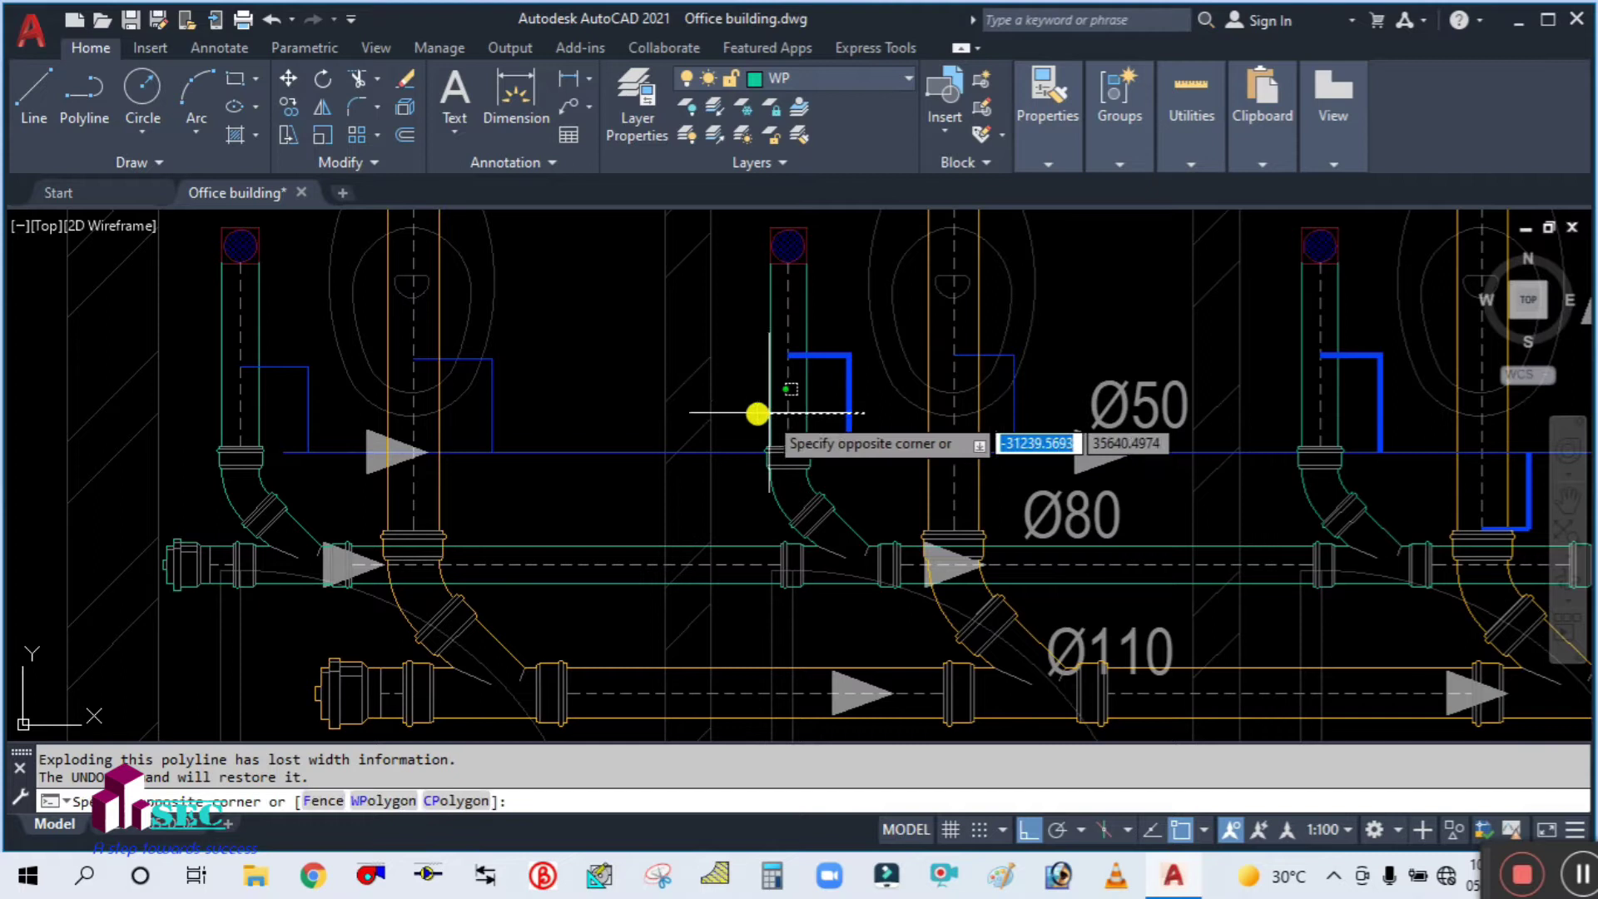
pyautogui.click(830, 403)
pyautogui.write('x')
pyautogui.press('Return')
pyautogui.scroll(-3, 680, 428)
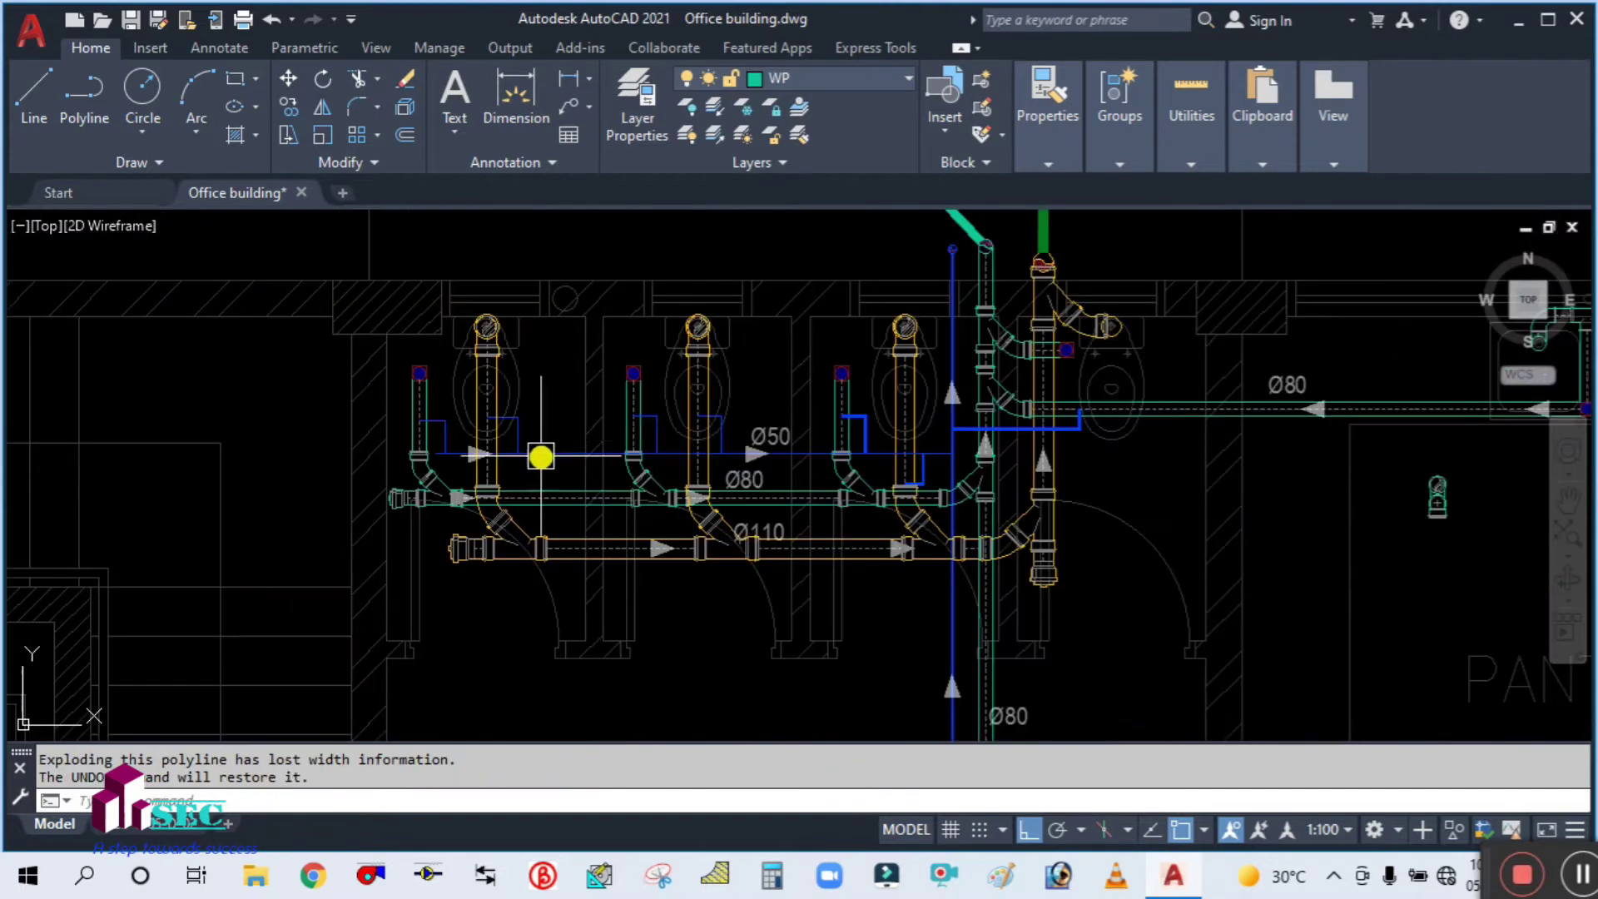
# Explode the third cubicle's upper vent branch, the vertical vent line, and the branches toward the fourth toilet and the washbasins
pyautogui.scroll(3, 783, 433)
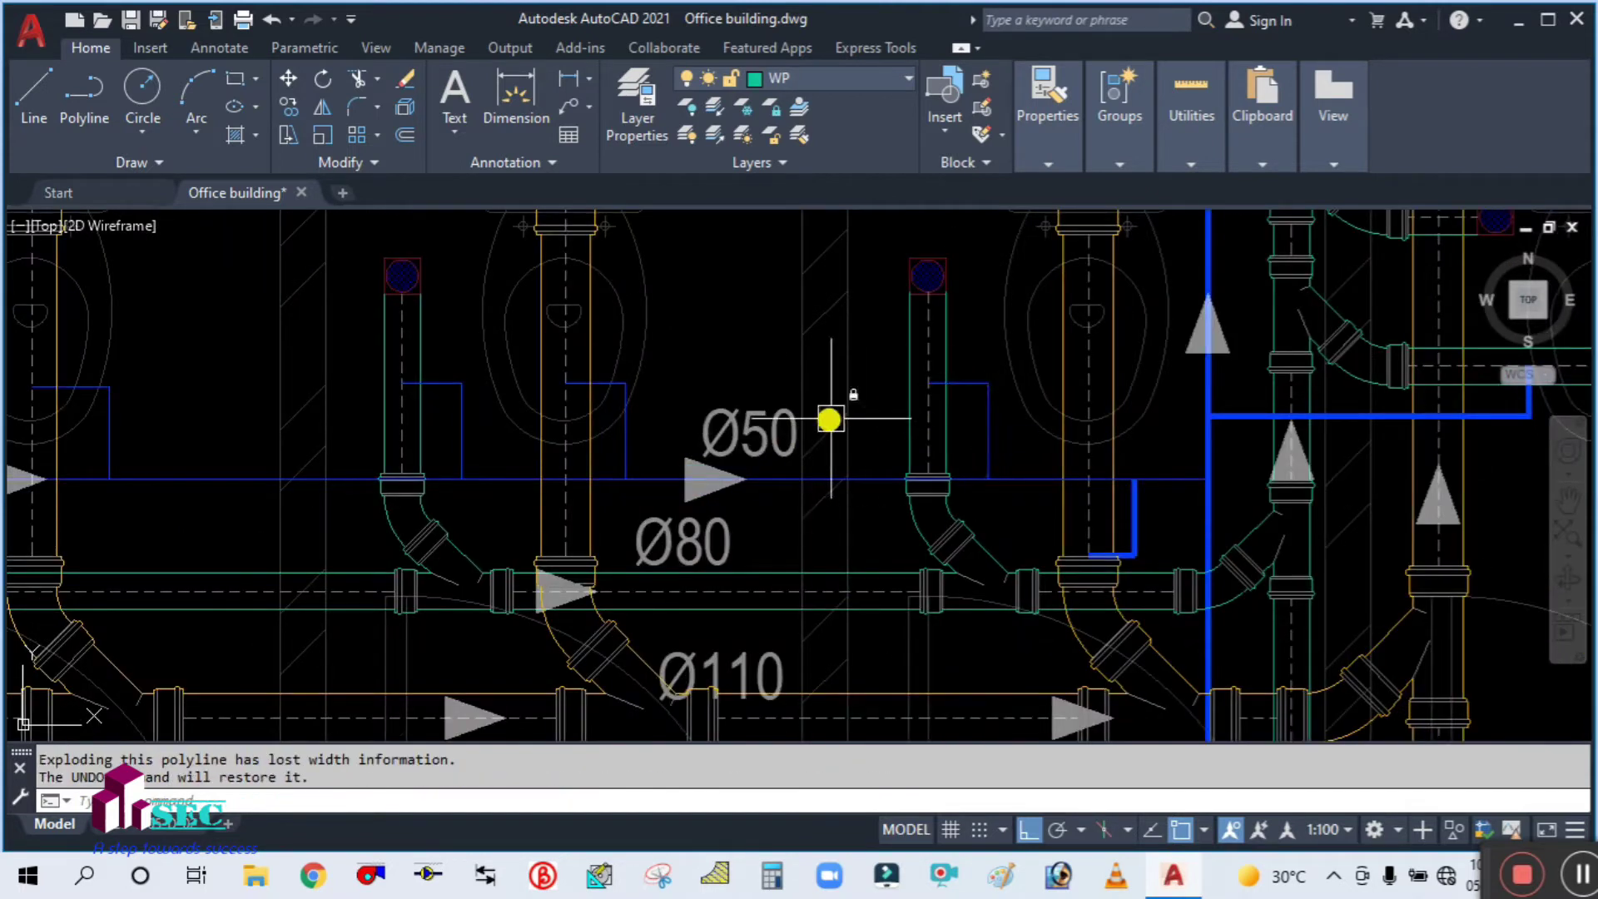
pyautogui.scroll(-3, 832, 417)
pyautogui.scroll(3, 957, 433)
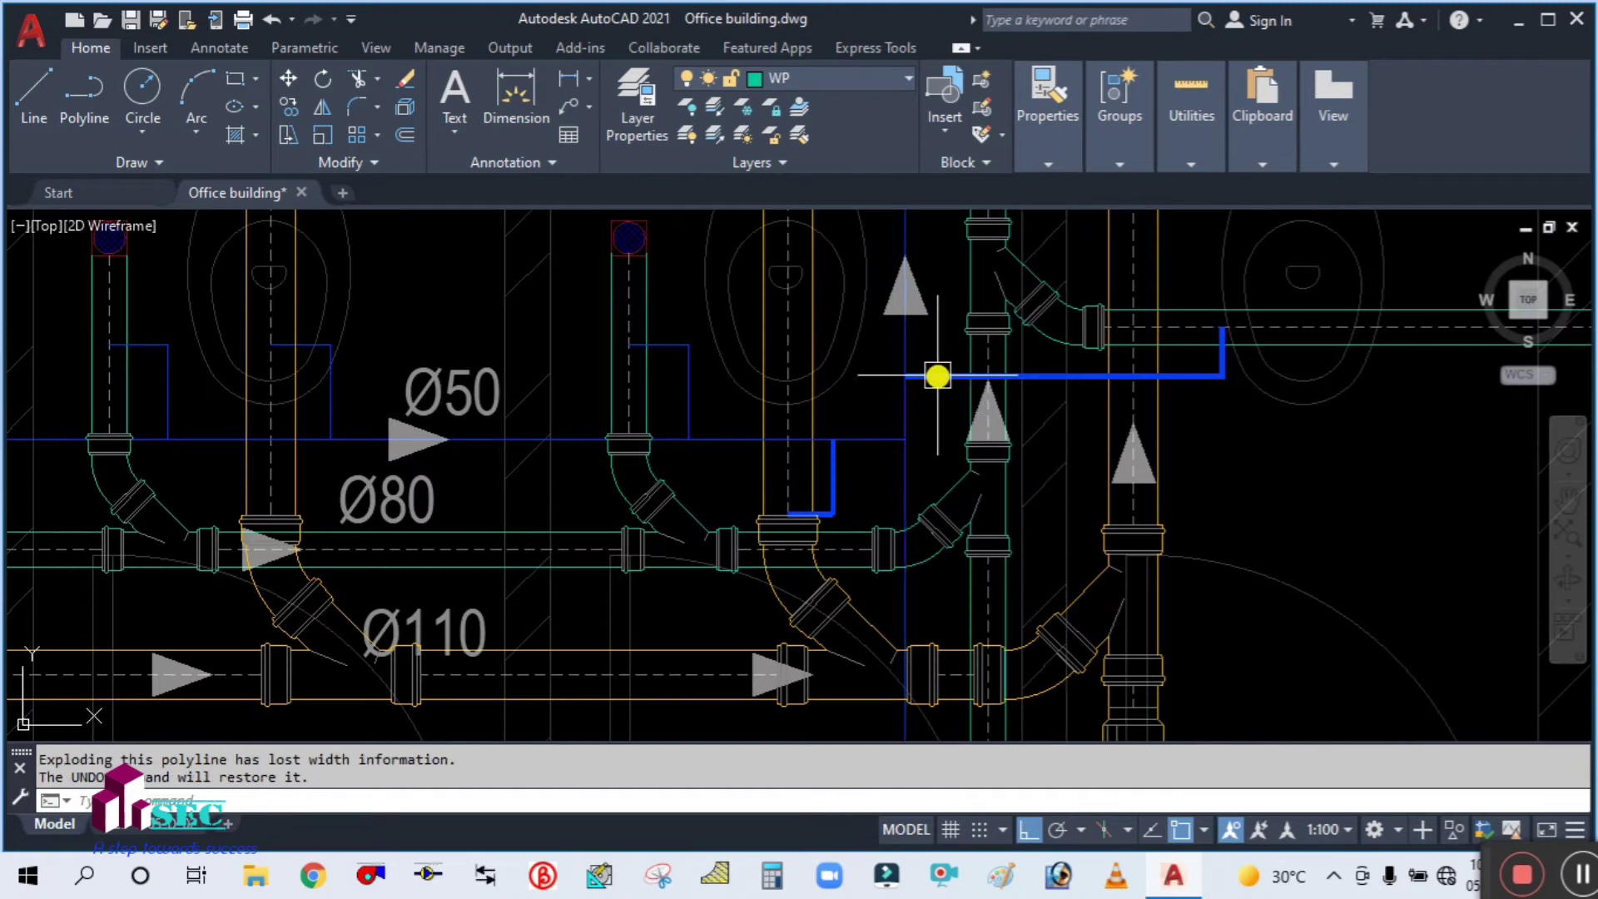
pyautogui.scroll(-3, 833, 420)
pyautogui.moveTo(827, 612); pyautogui.dragTo(874, 339, button='middle')
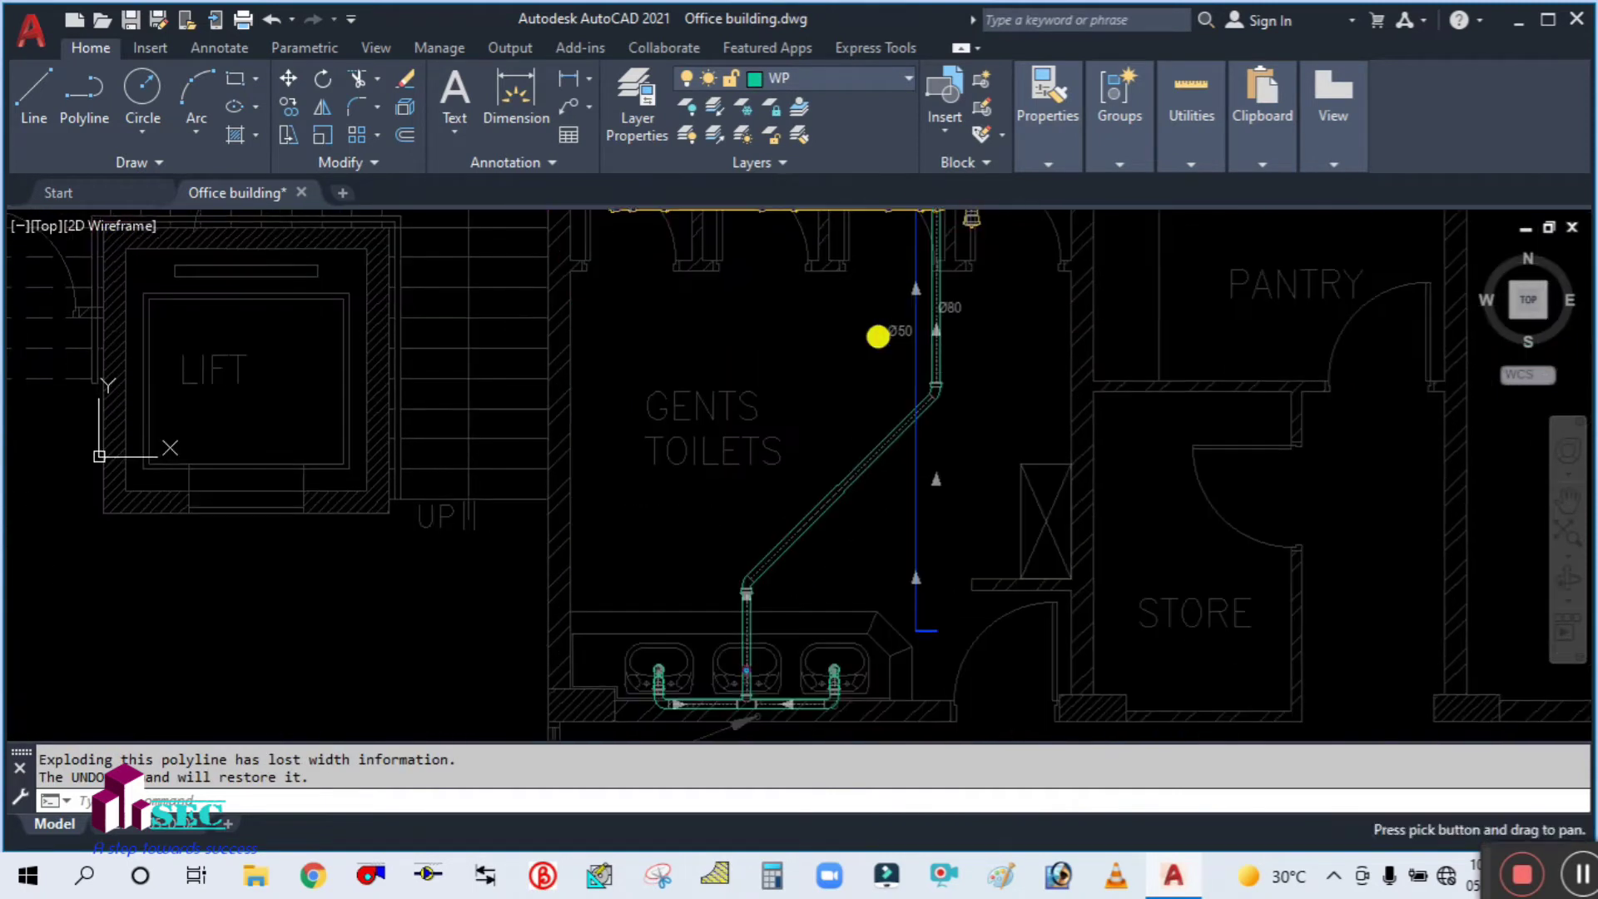
pyautogui.scroll(4, 924, 622)
pyautogui.scroll(-6, 767, 589)
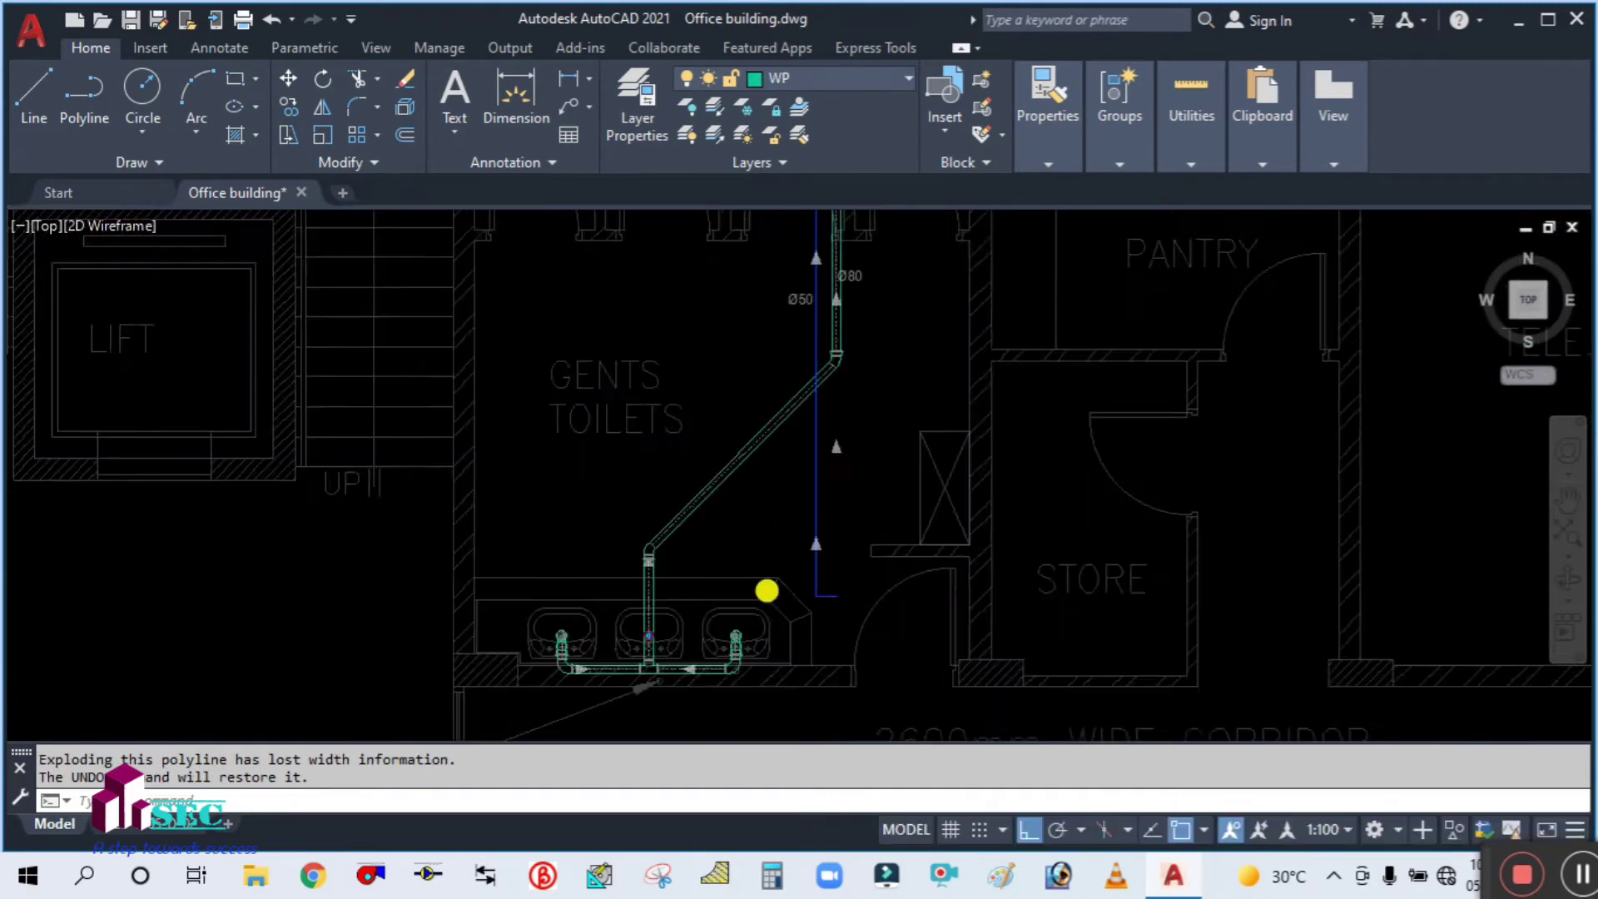
pyautogui.scroll(5, 805, 271)
pyautogui.moveTo(973, 391); pyautogui.dragTo(1024, 579, button='middle')
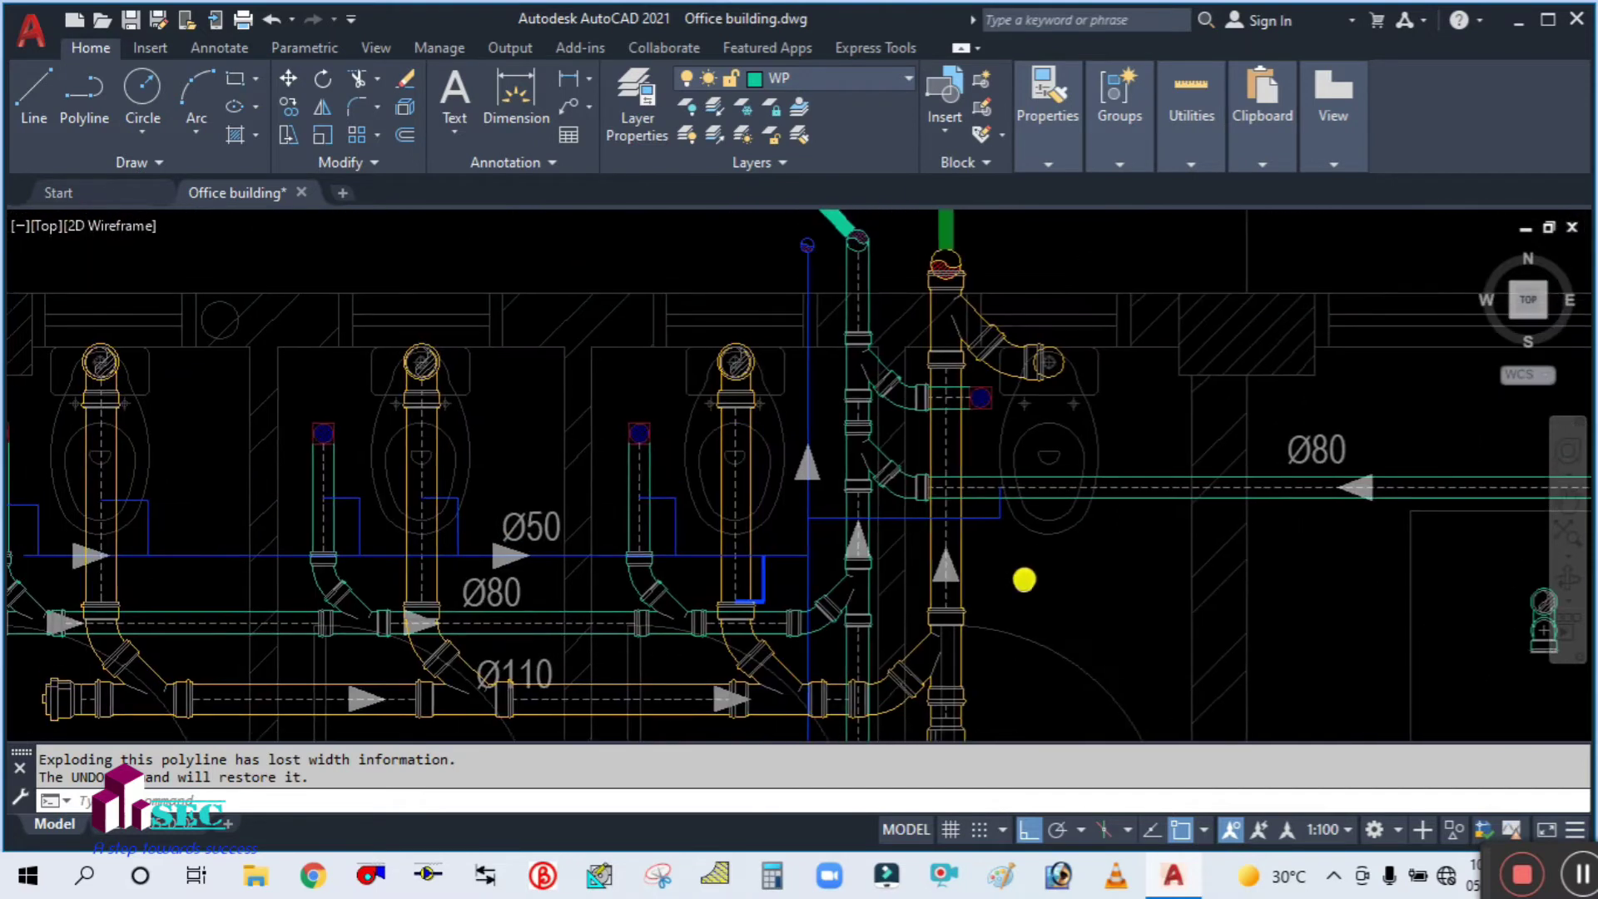
# Offset the vertical vent line by 25 to both sides
pyautogui.moveTo(839, 426); pyautogui.dragTo(943, 428, button='middle')
pyautogui.scroll(2, 942, 427)
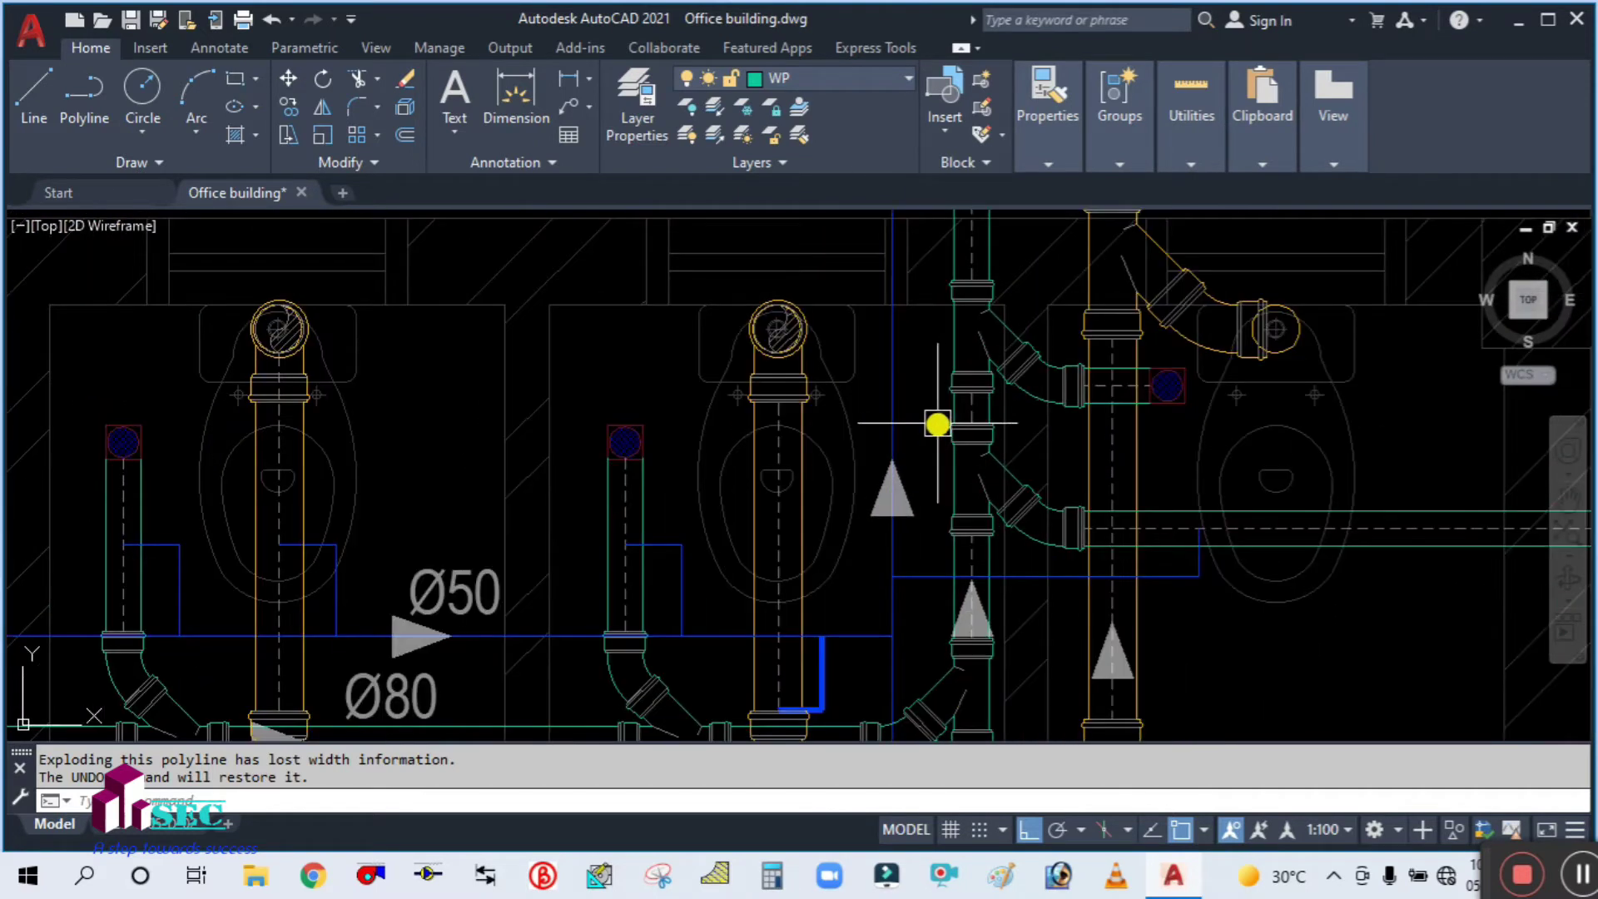
pyautogui.write('o')
pyautogui.press('Return')
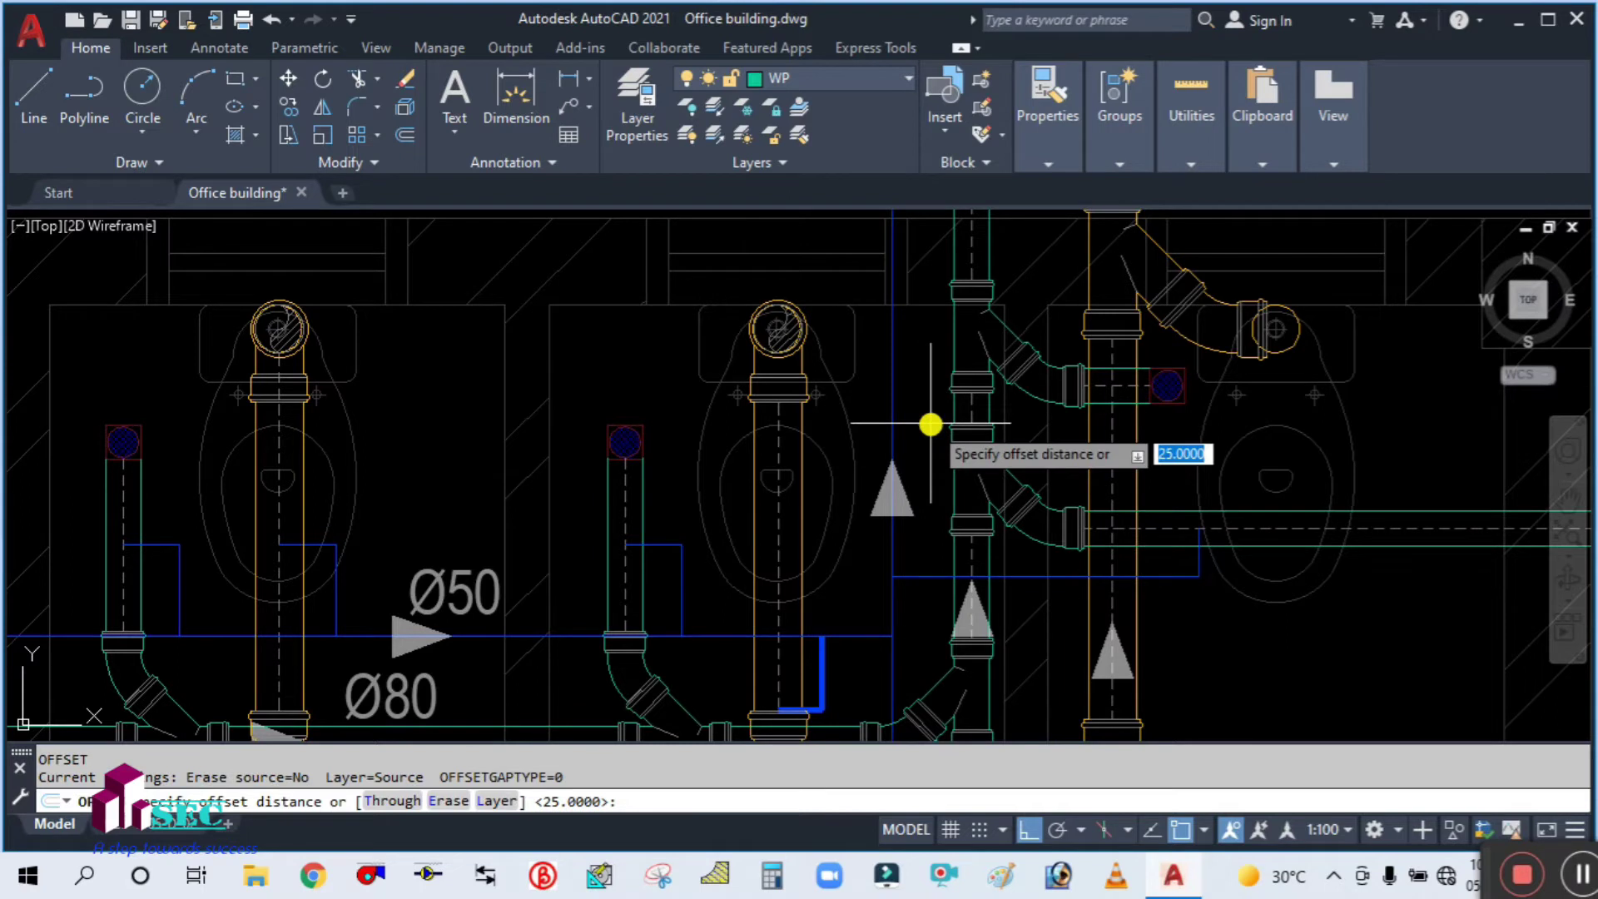
pyautogui.press('Return')
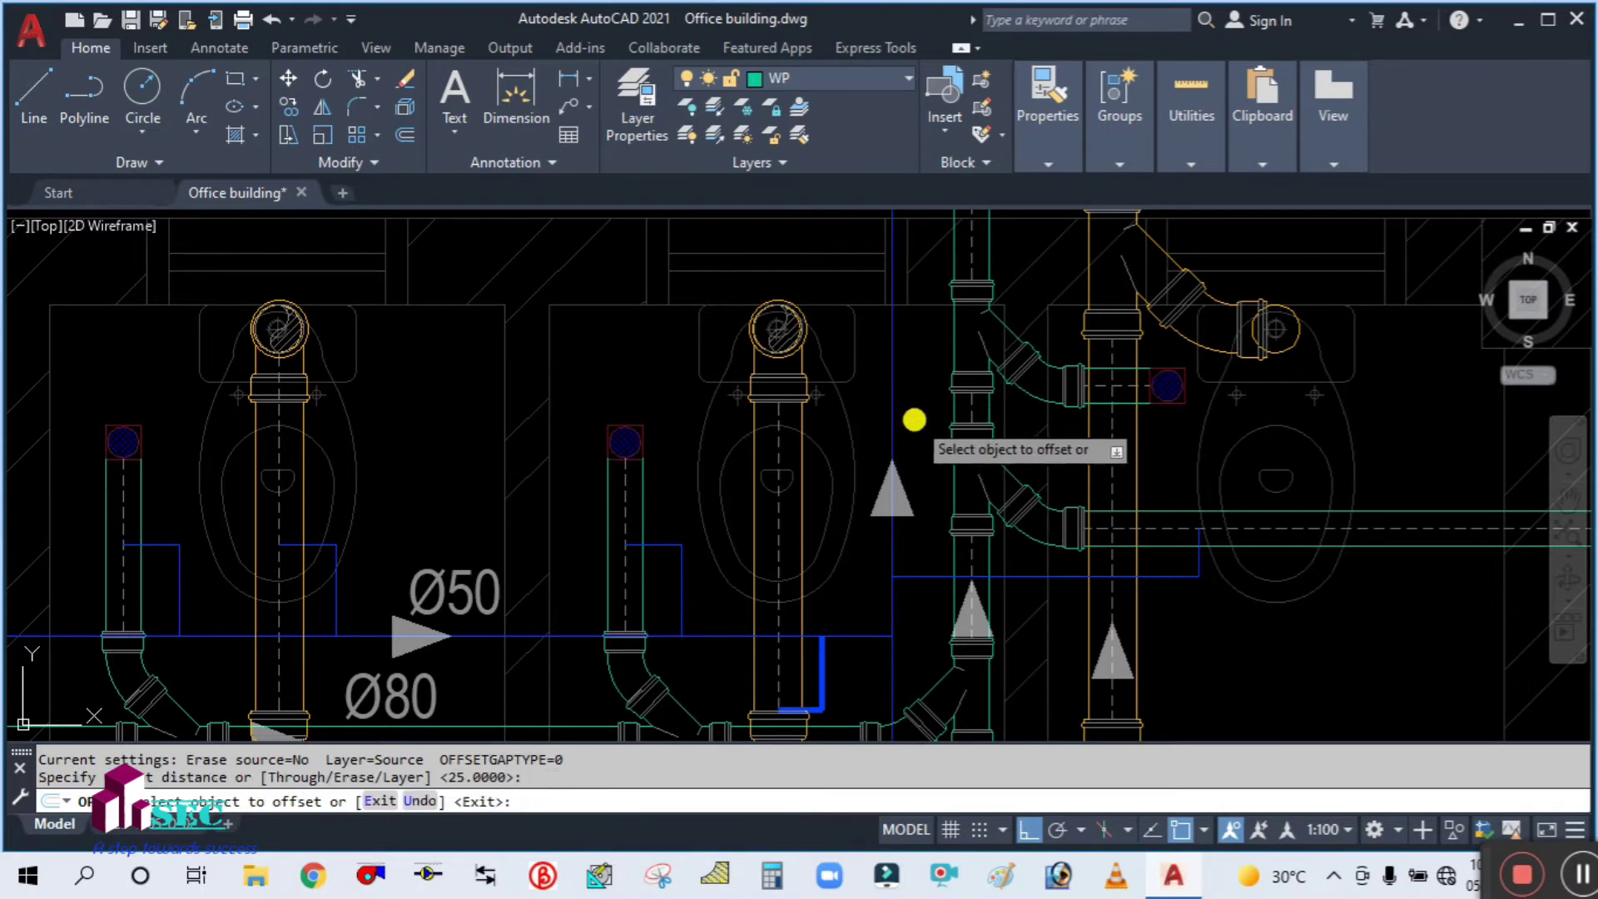
pyautogui.scroll(3, 914, 418)
pyautogui.click(851, 396)
pyautogui.click(938, 425)
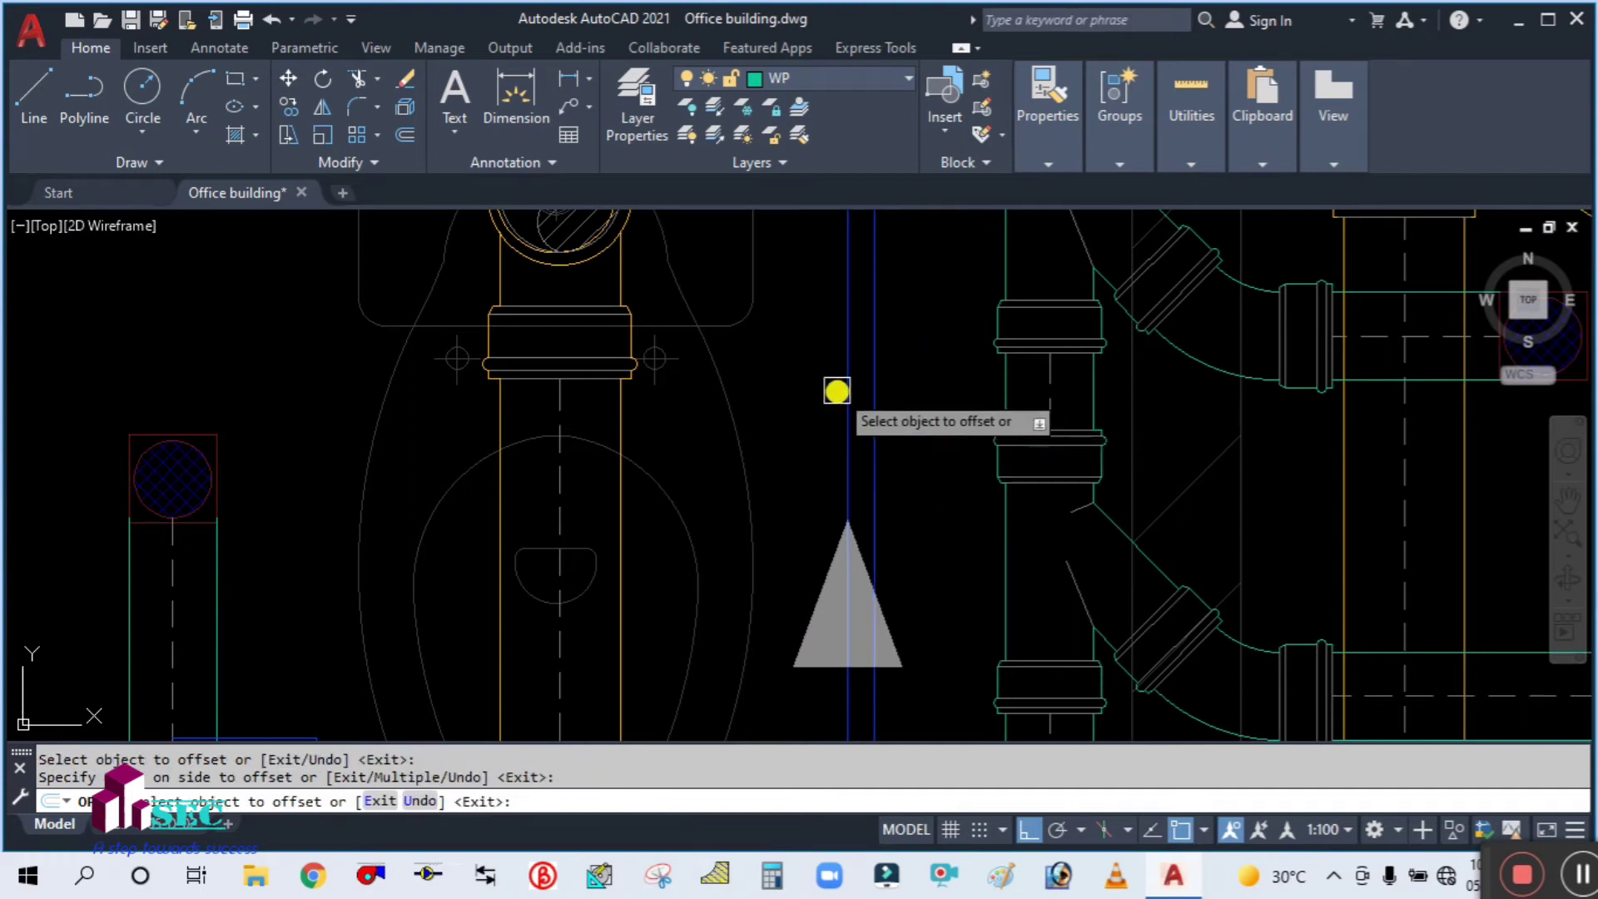
pyautogui.scroll(-3, 844, 392)
pyautogui.scroll(3, 819, 440)
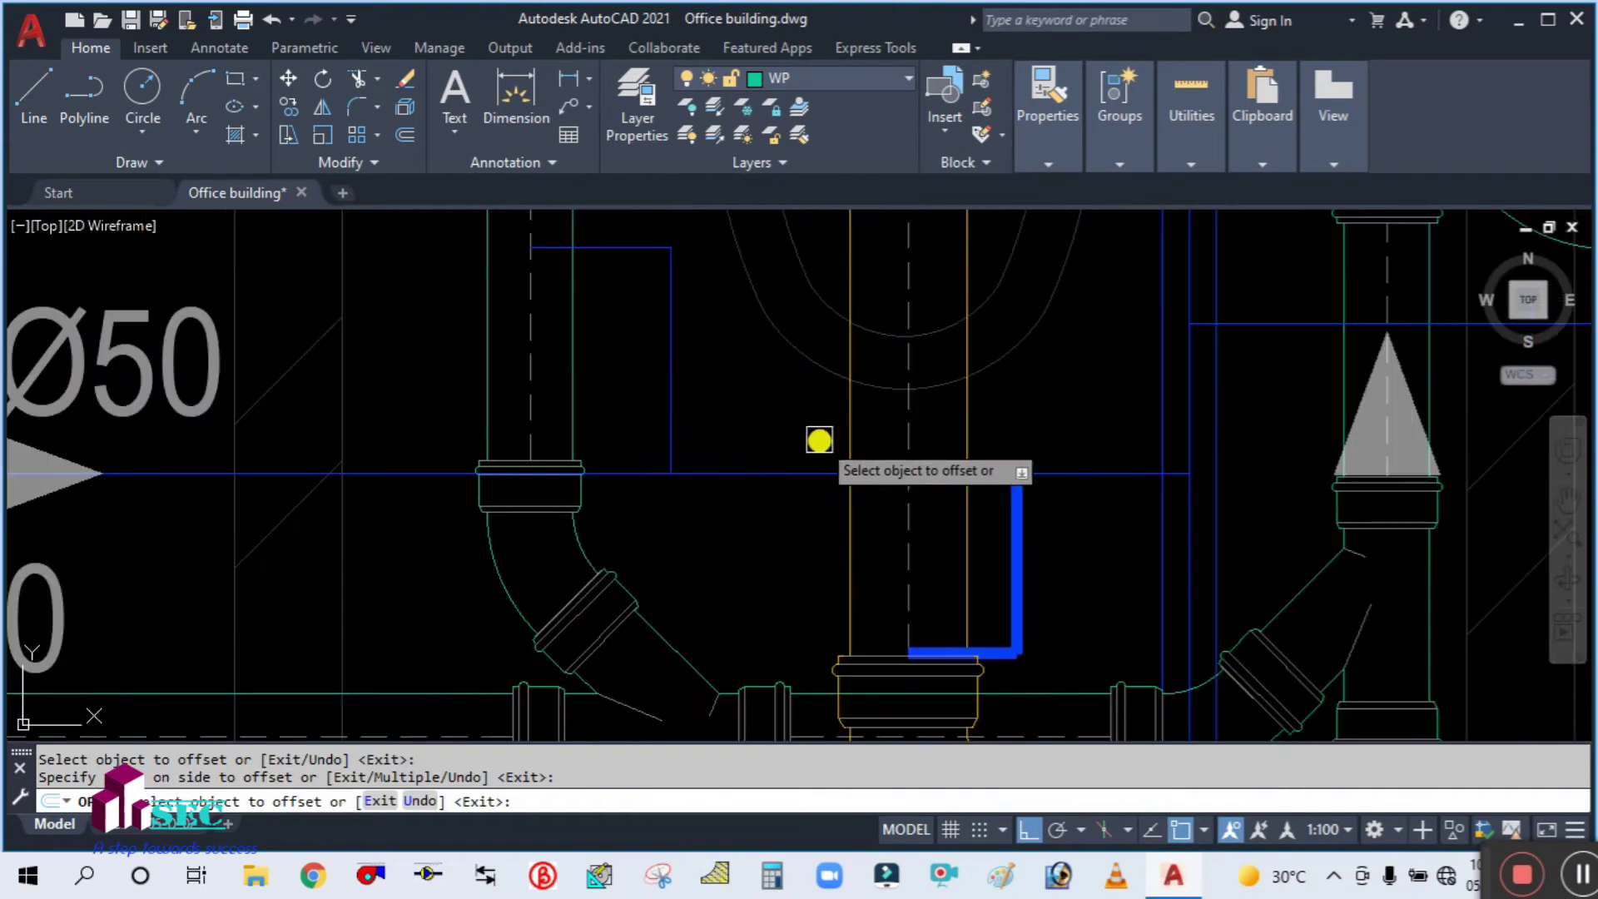
# Offset the horizontal vent line above the Ø80 waste pipe by 25 to both sides
pyautogui.click(760, 472)
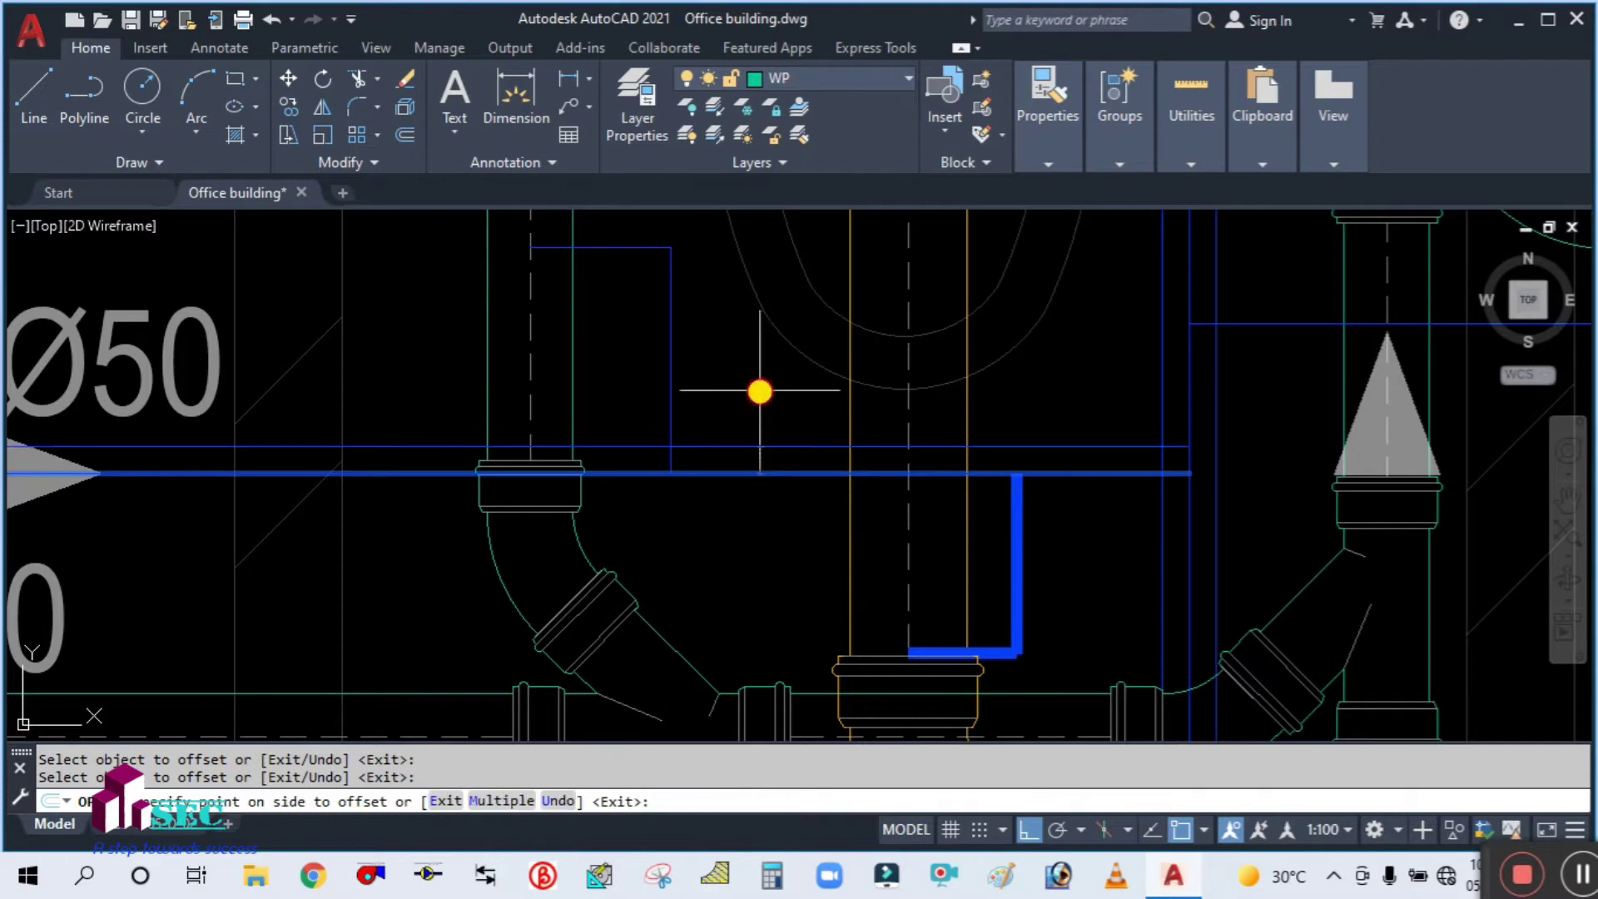
pyautogui.click(760, 389)
pyautogui.click(757, 473)
pyautogui.click(749, 525)
# Offset the vertical and horizontal lines of the third cubicle's upper vent branch by 25 to both sides
pyautogui.click(675, 377)
pyautogui.click(726, 390)
pyautogui.click(675, 376)
pyautogui.click(628, 314)
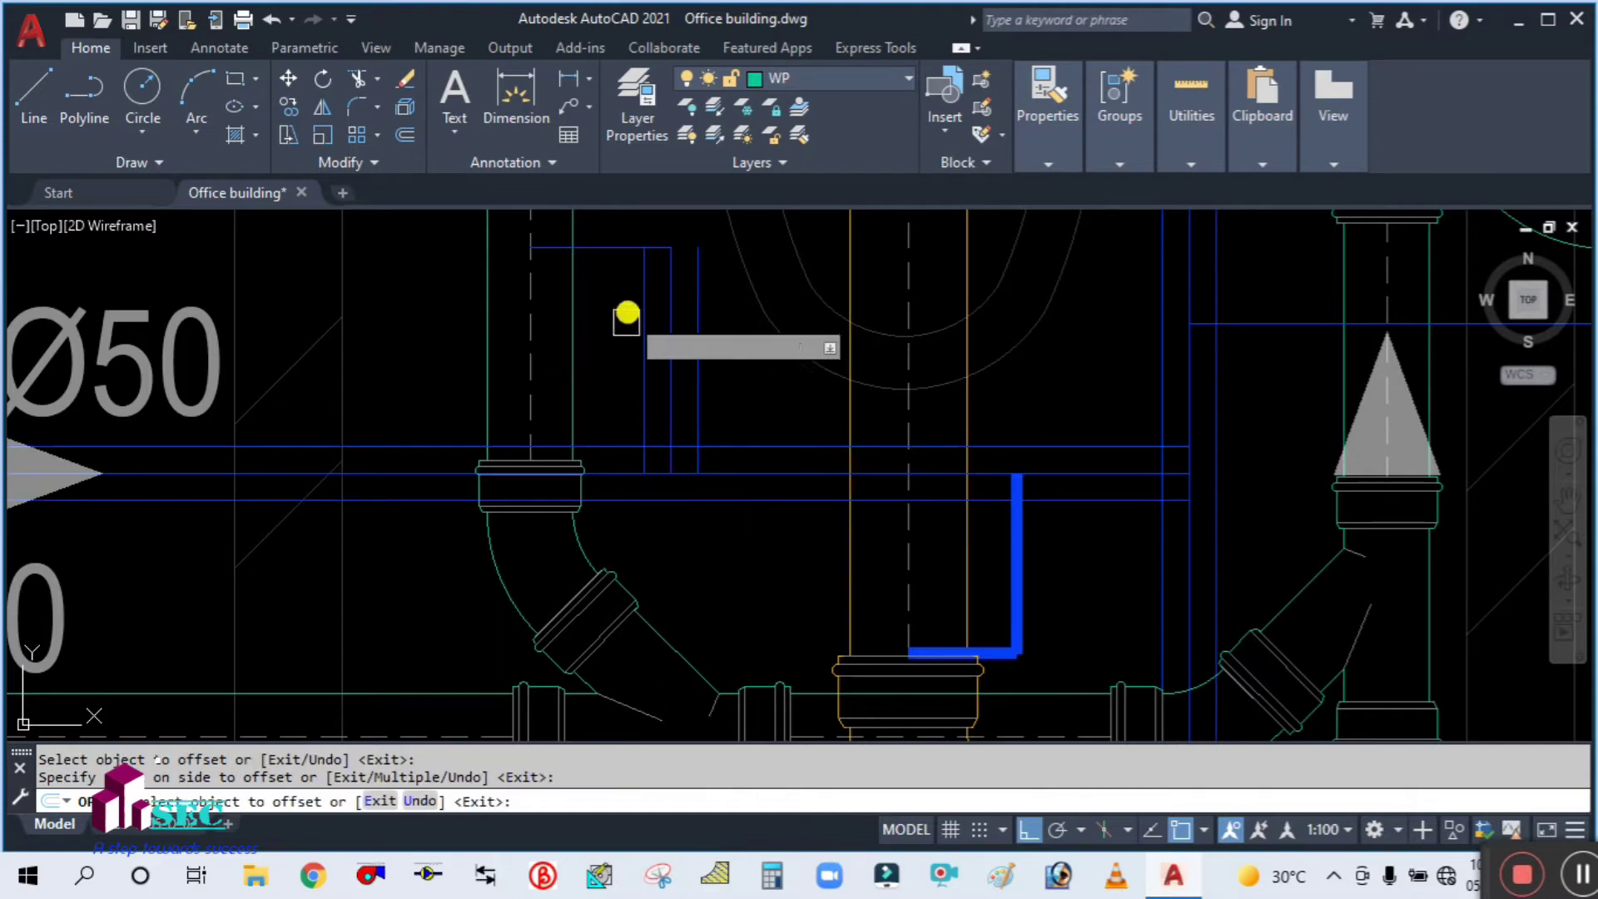
pyautogui.moveTo(628, 314); pyautogui.dragTo(631, 432, button='middle')
pyautogui.click(618, 372)
pyautogui.click(646, 283)
pyautogui.click(621, 377)
pyautogui.click(629, 423)
# Offset the horizontal and vertical lines of the vent branch toward the fourth toilet by 25 to both sides
pyautogui.scroll(-4, 630, 429)
pyautogui.scroll(4, 971, 433)
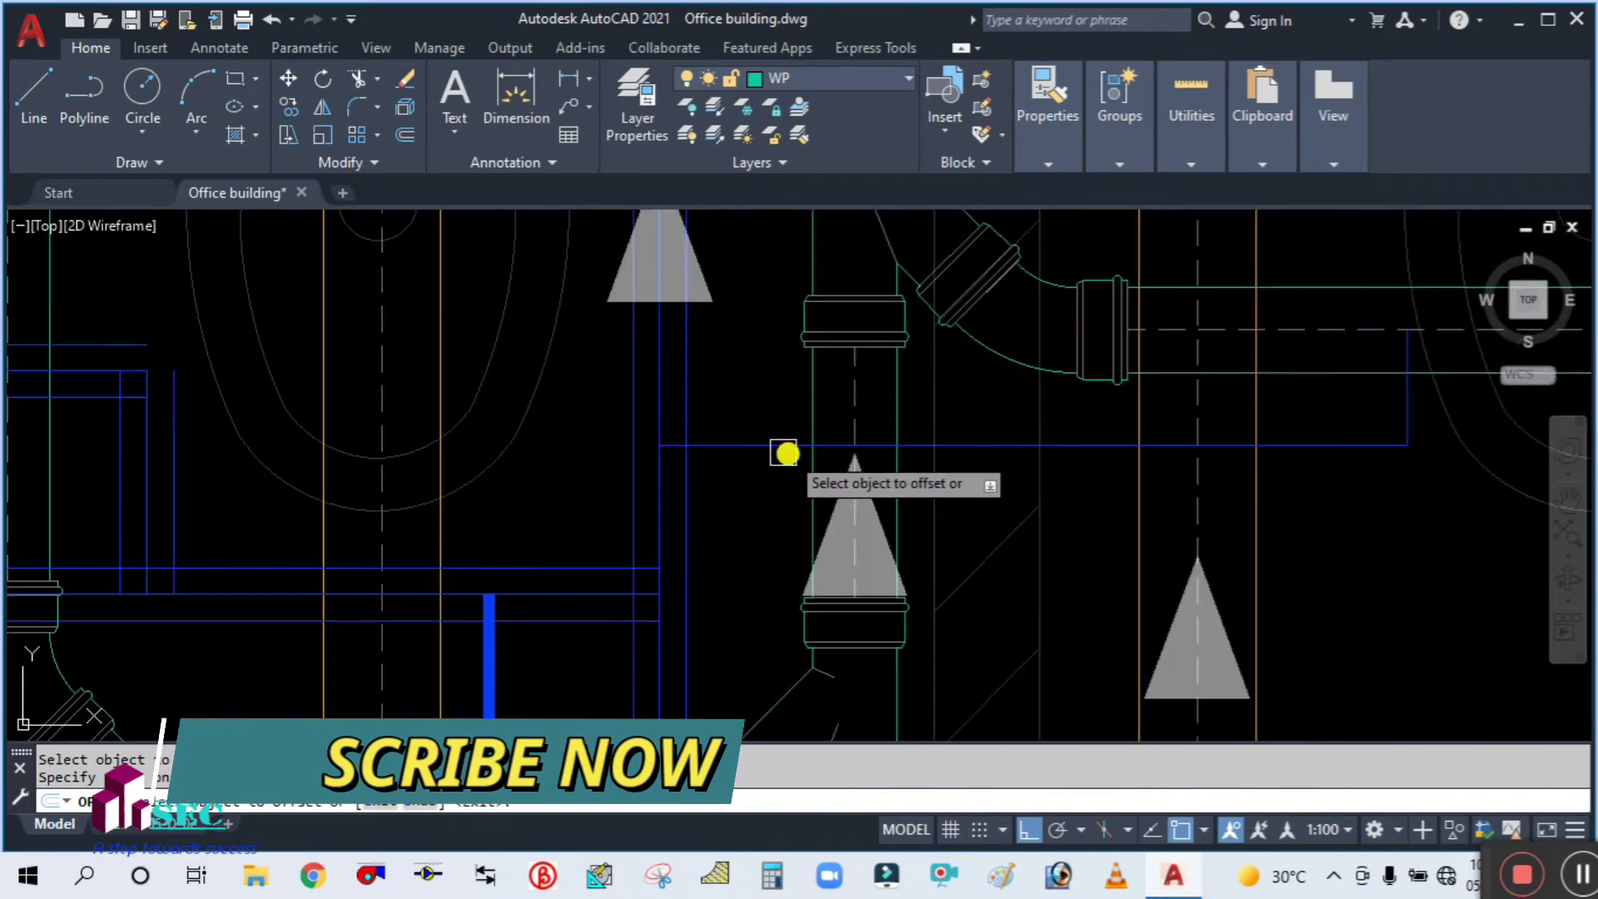
pyautogui.click(783, 446)
pyautogui.click(743, 349)
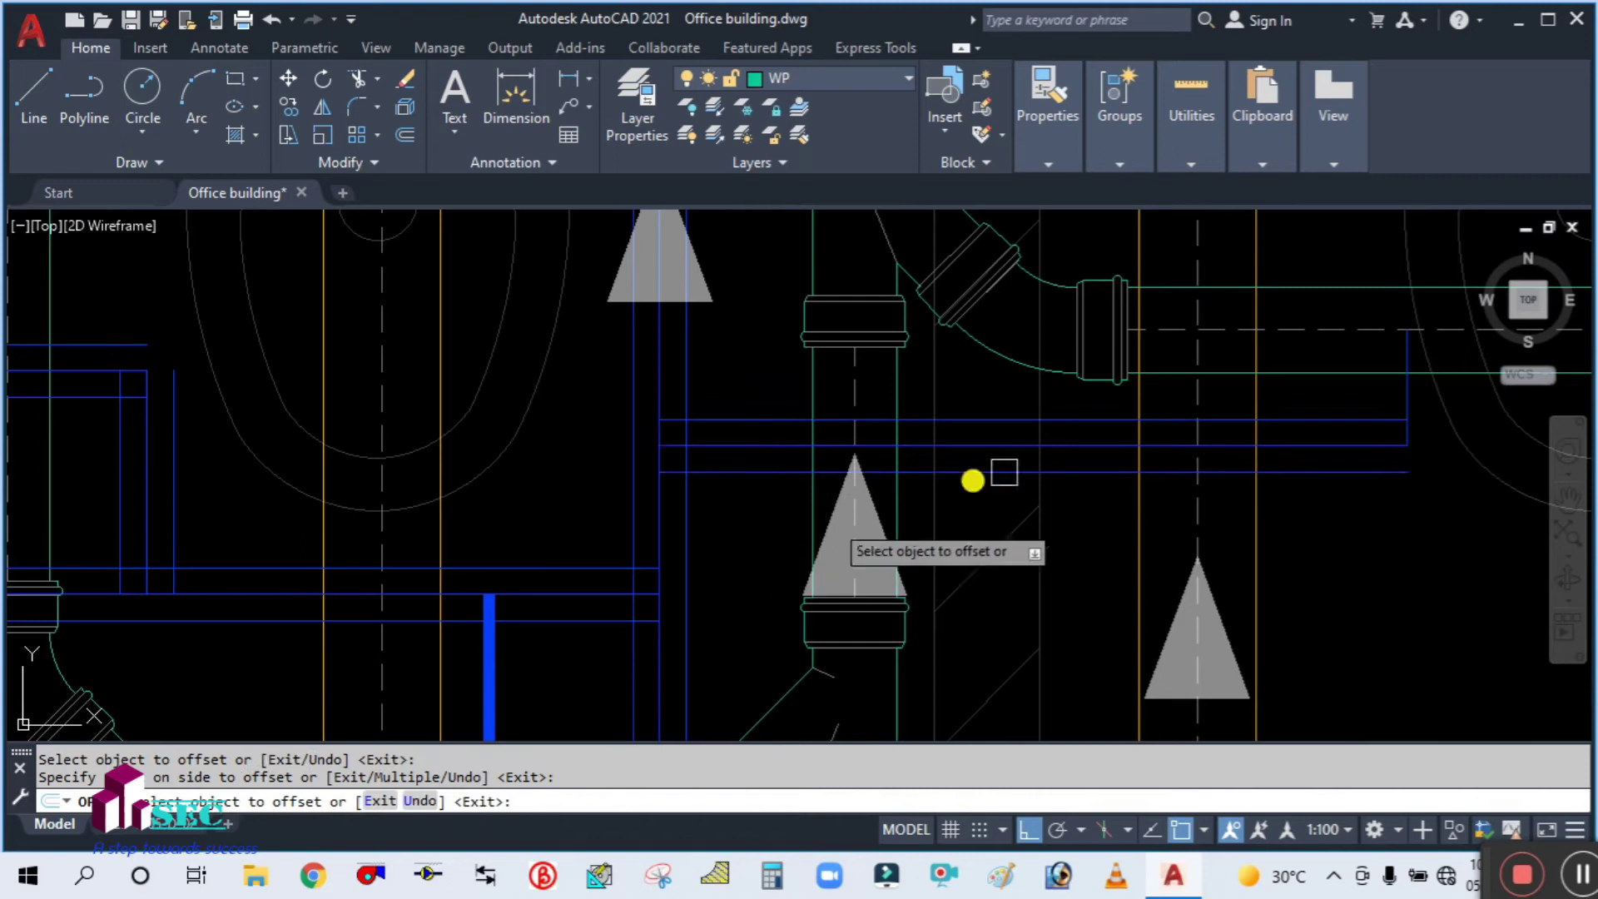
pyautogui.moveTo(1402, 410); pyautogui.dragTo(1120, 425, button='middle')
pyautogui.scroll(3, 1124, 424)
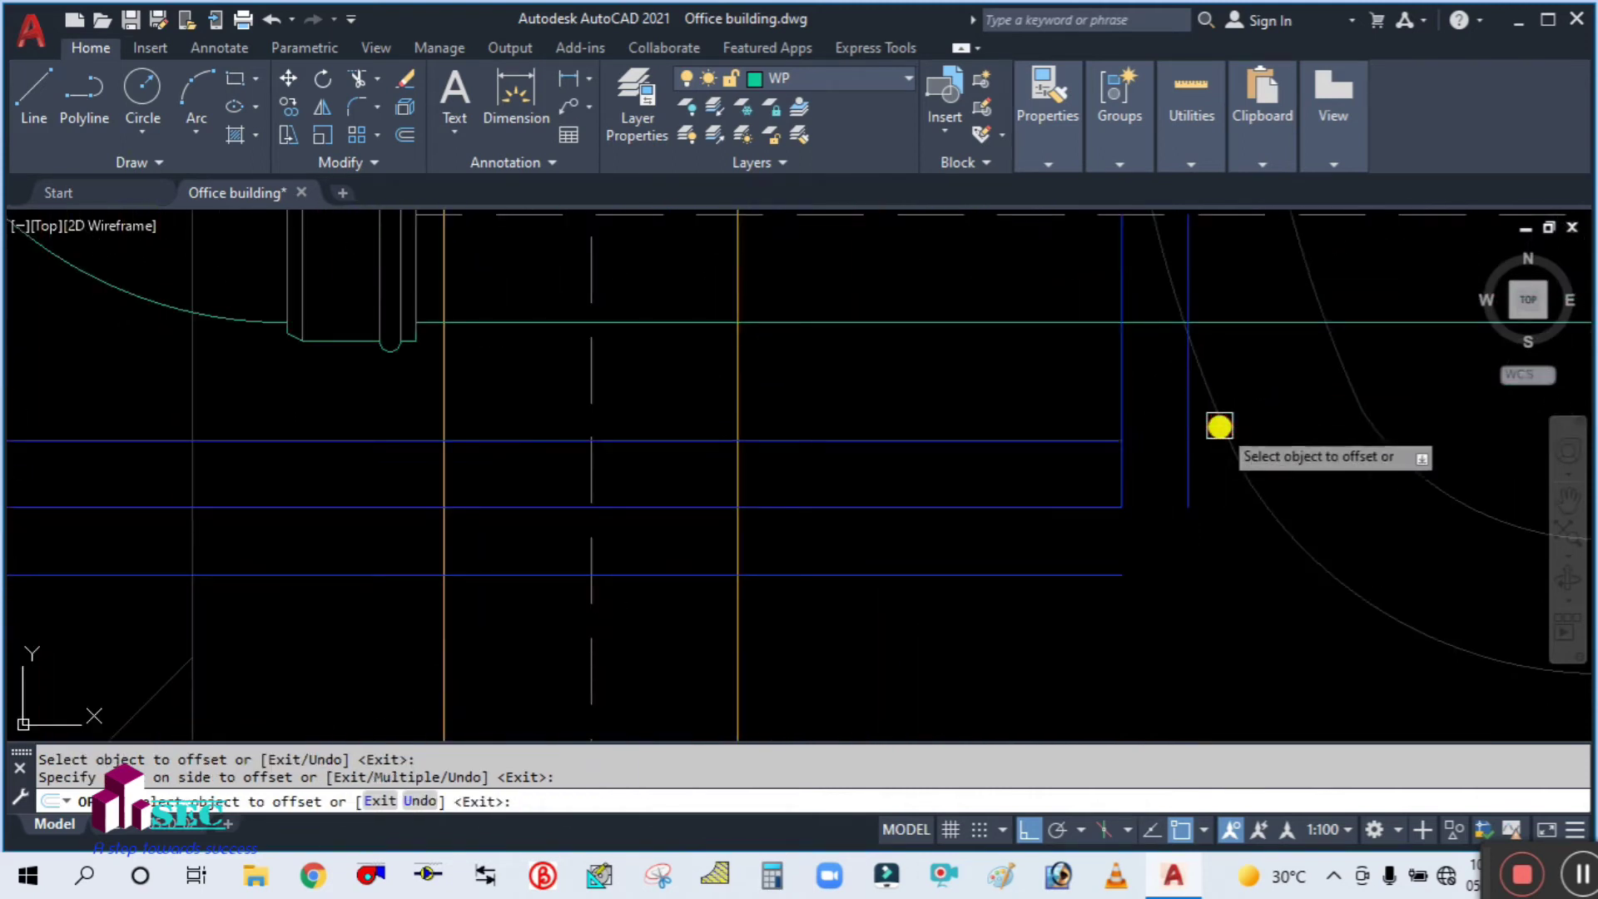
pyautogui.scroll(-3, 1047, 506)
pyautogui.scroll(-4, 1074, 433)
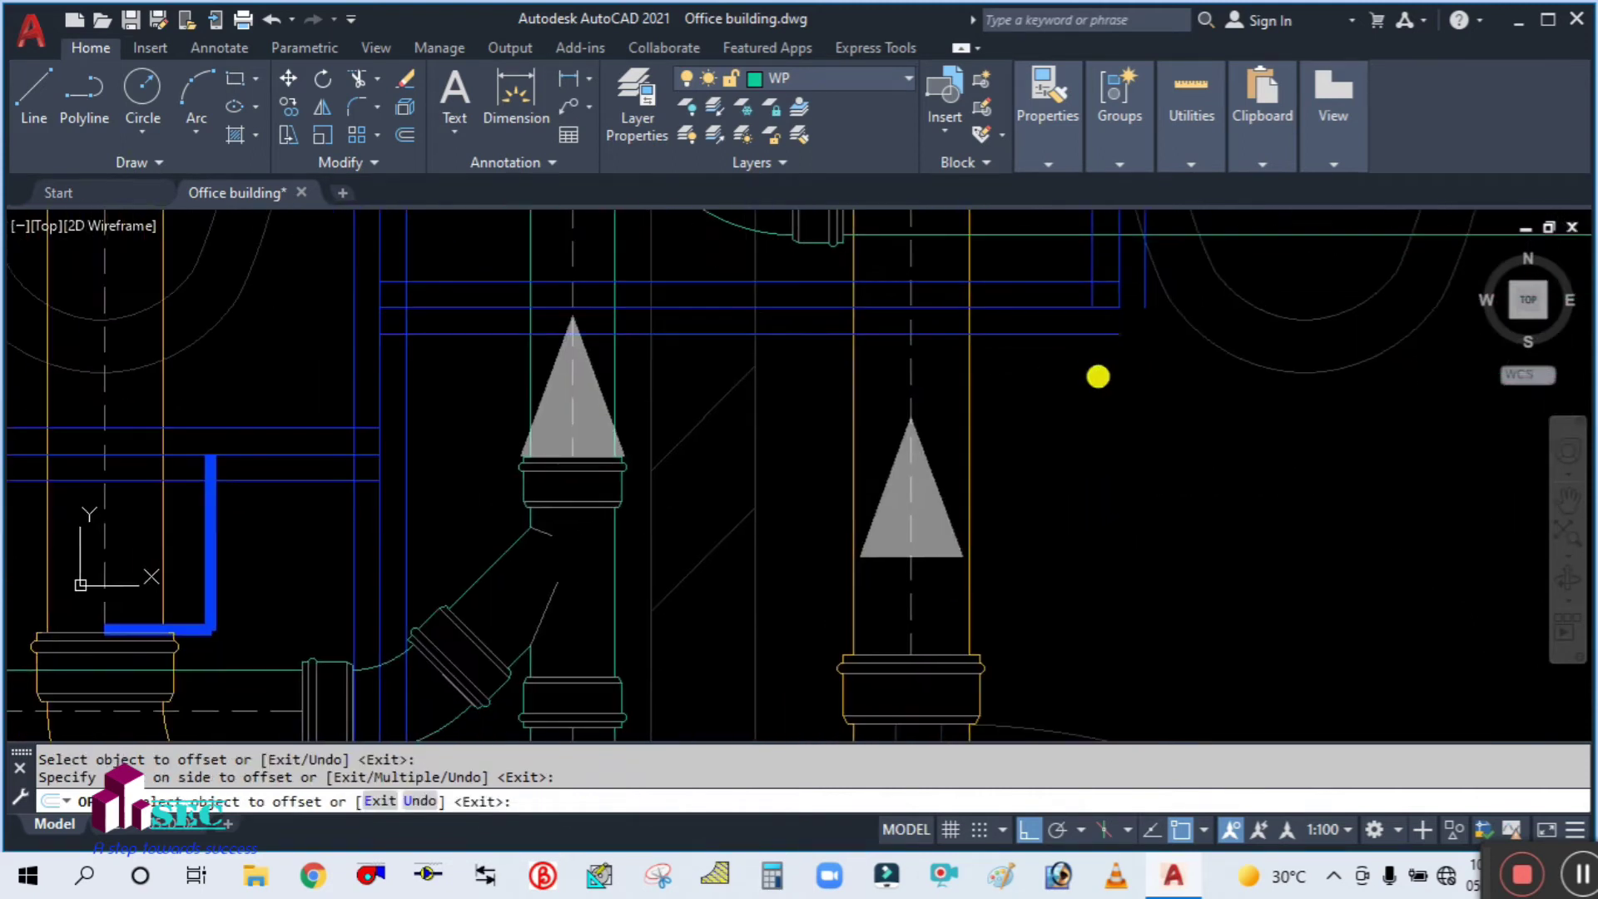
# Offset both lines of the middle cubicle's toilet vent branch by 25 to each side
pyautogui.scroll(2, 1027, 489)
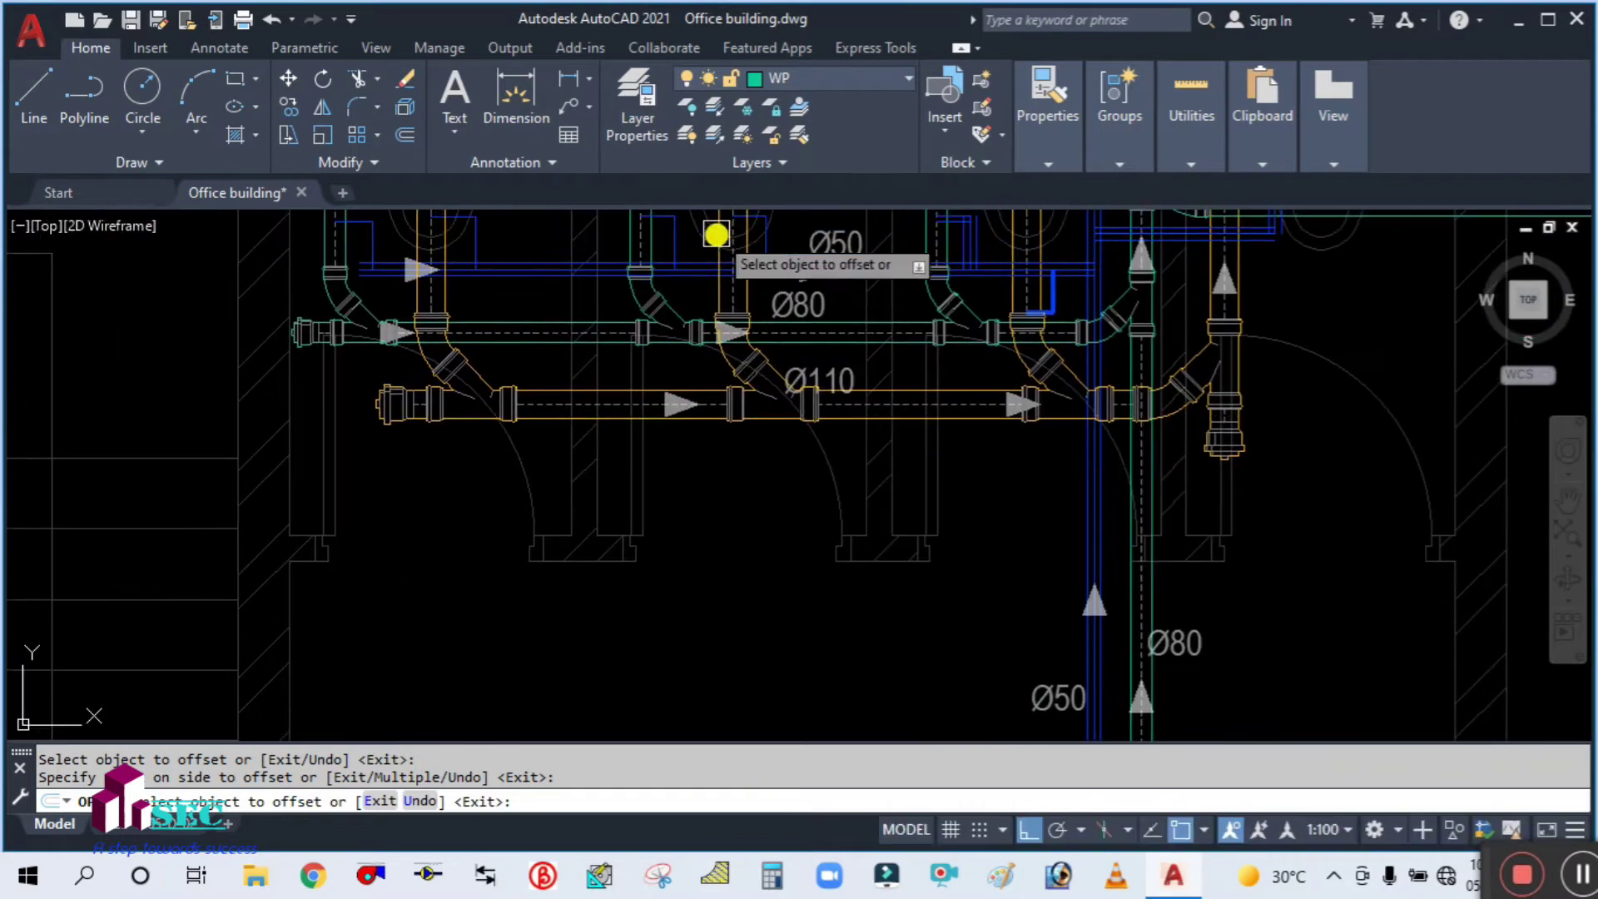
pyautogui.moveTo(721, 236); pyautogui.dragTo(756, 383, button='middle')
pyautogui.scroll(5, 810, 394)
pyautogui.click(827, 432)
pyautogui.click(836, 443)
pyautogui.scroll(5, 753, 321)
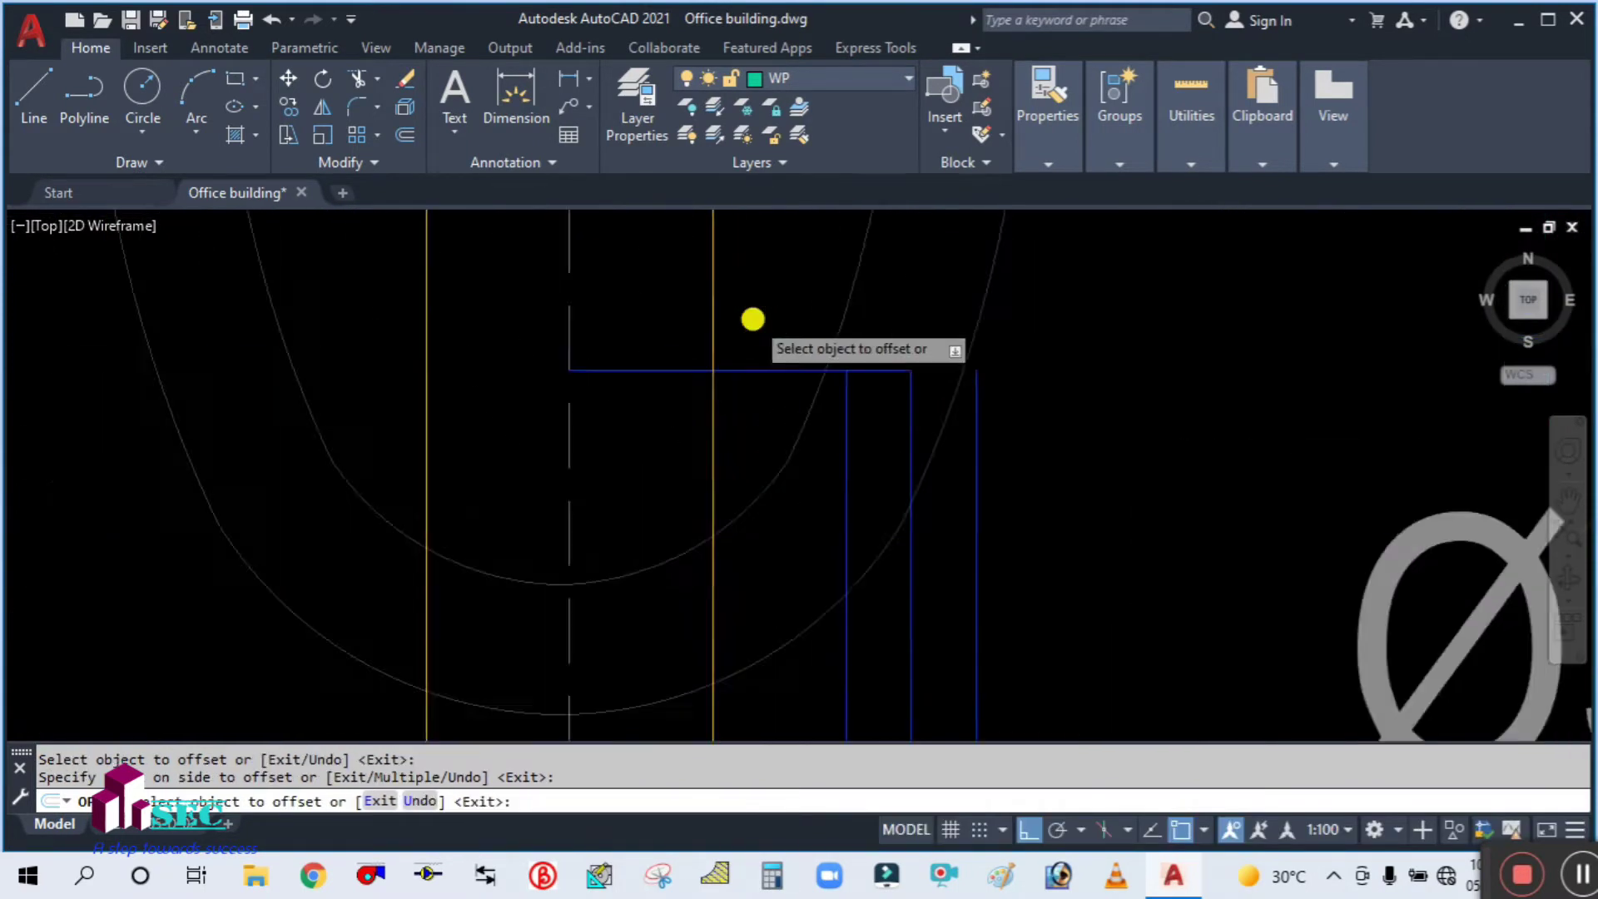
pyautogui.click(751, 398)
pyautogui.click(766, 262)
pyautogui.click(757, 447)
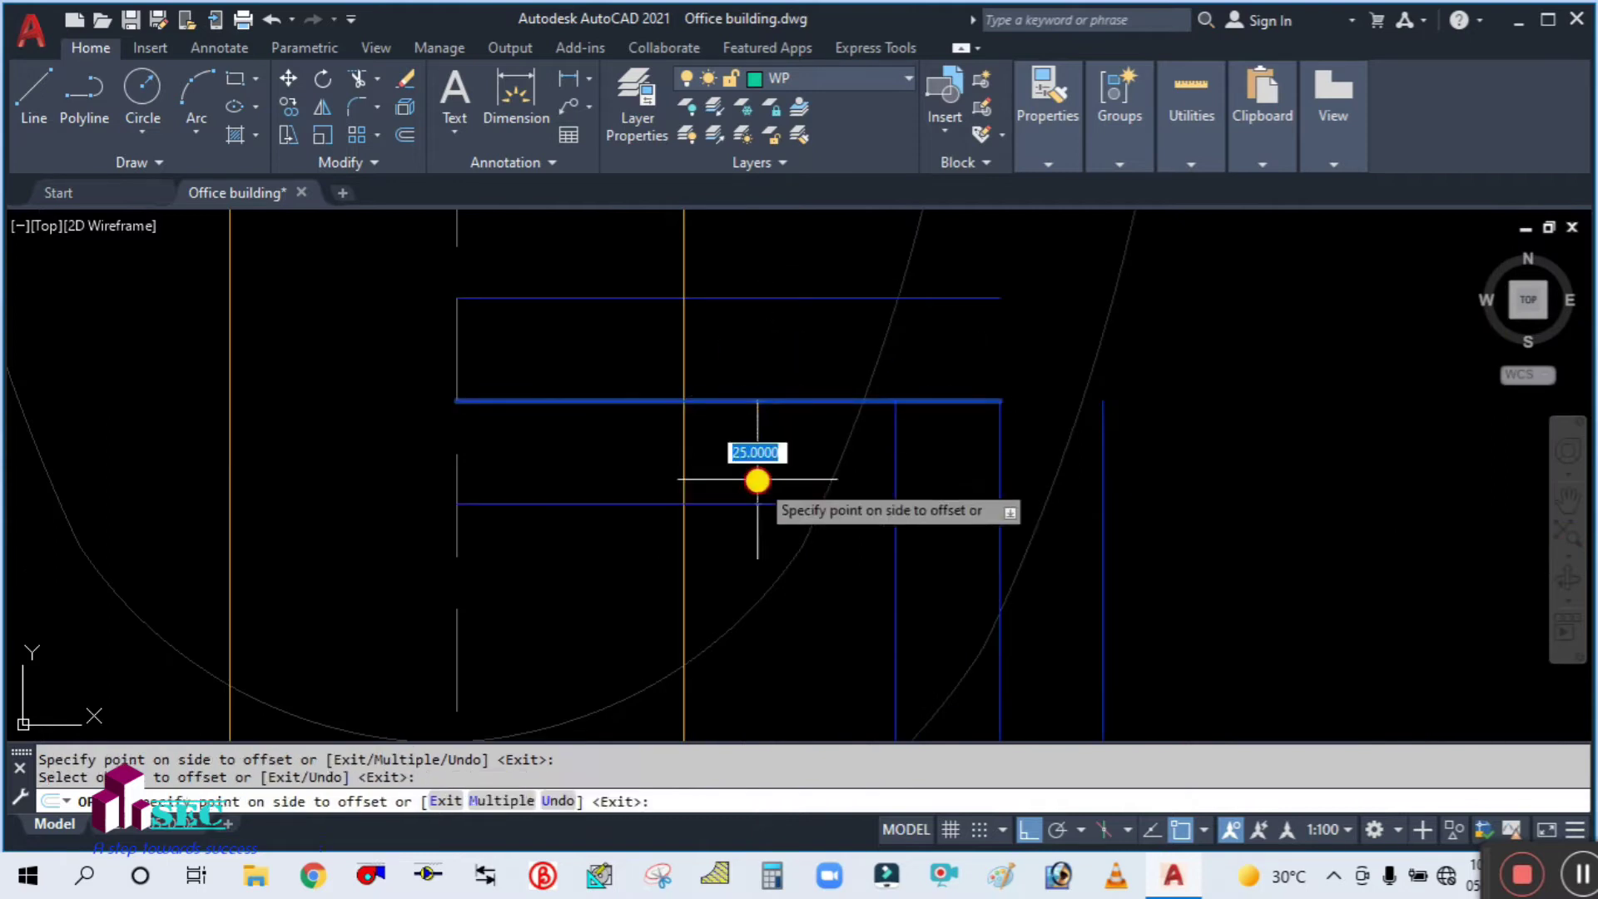
pyautogui.click(757, 475)
# Offset both lines of the vent branch at the middle cubicle's green waste pipe by 25 to each side
pyautogui.scroll(-3, 839, 436)
pyautogui.moveTo(838, 436)
pyautogui.mouseDown(button='middle')
pyautogui.moveTo(524, 464)
pyautogui.moveTo(949, 377)
pyautogui.mouseUp(button='middle')
pyautogui.click(754, 482)
pyautogui.click(818, 492)
pyautogui.click(751, 491)
pyautogui.click(708, 416)
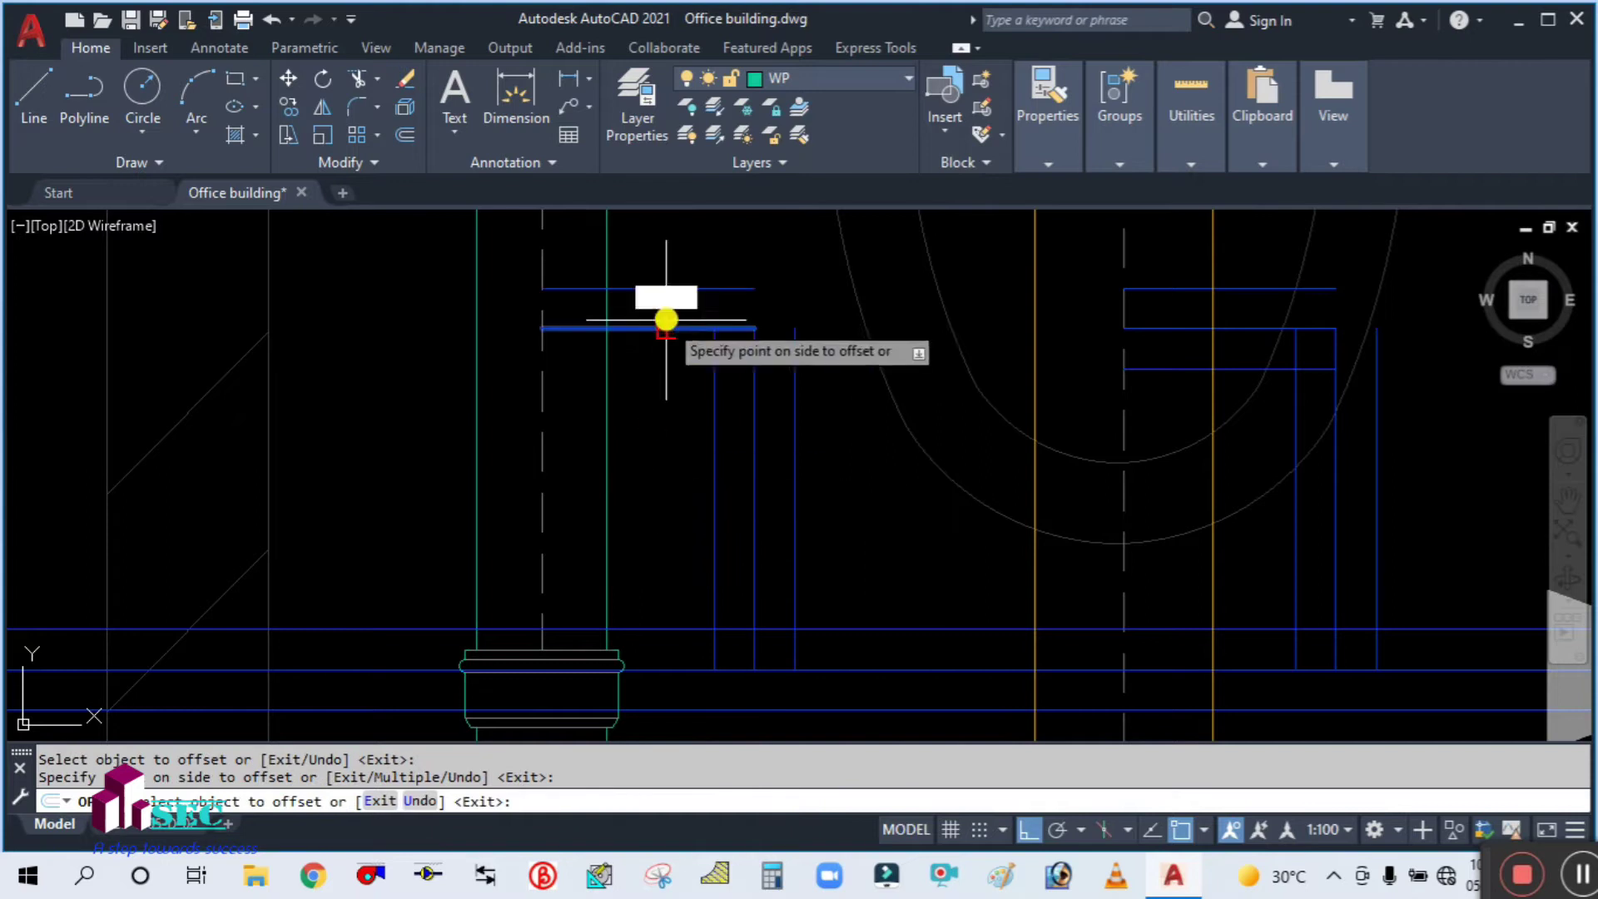
pyautogui.click(687, 303)
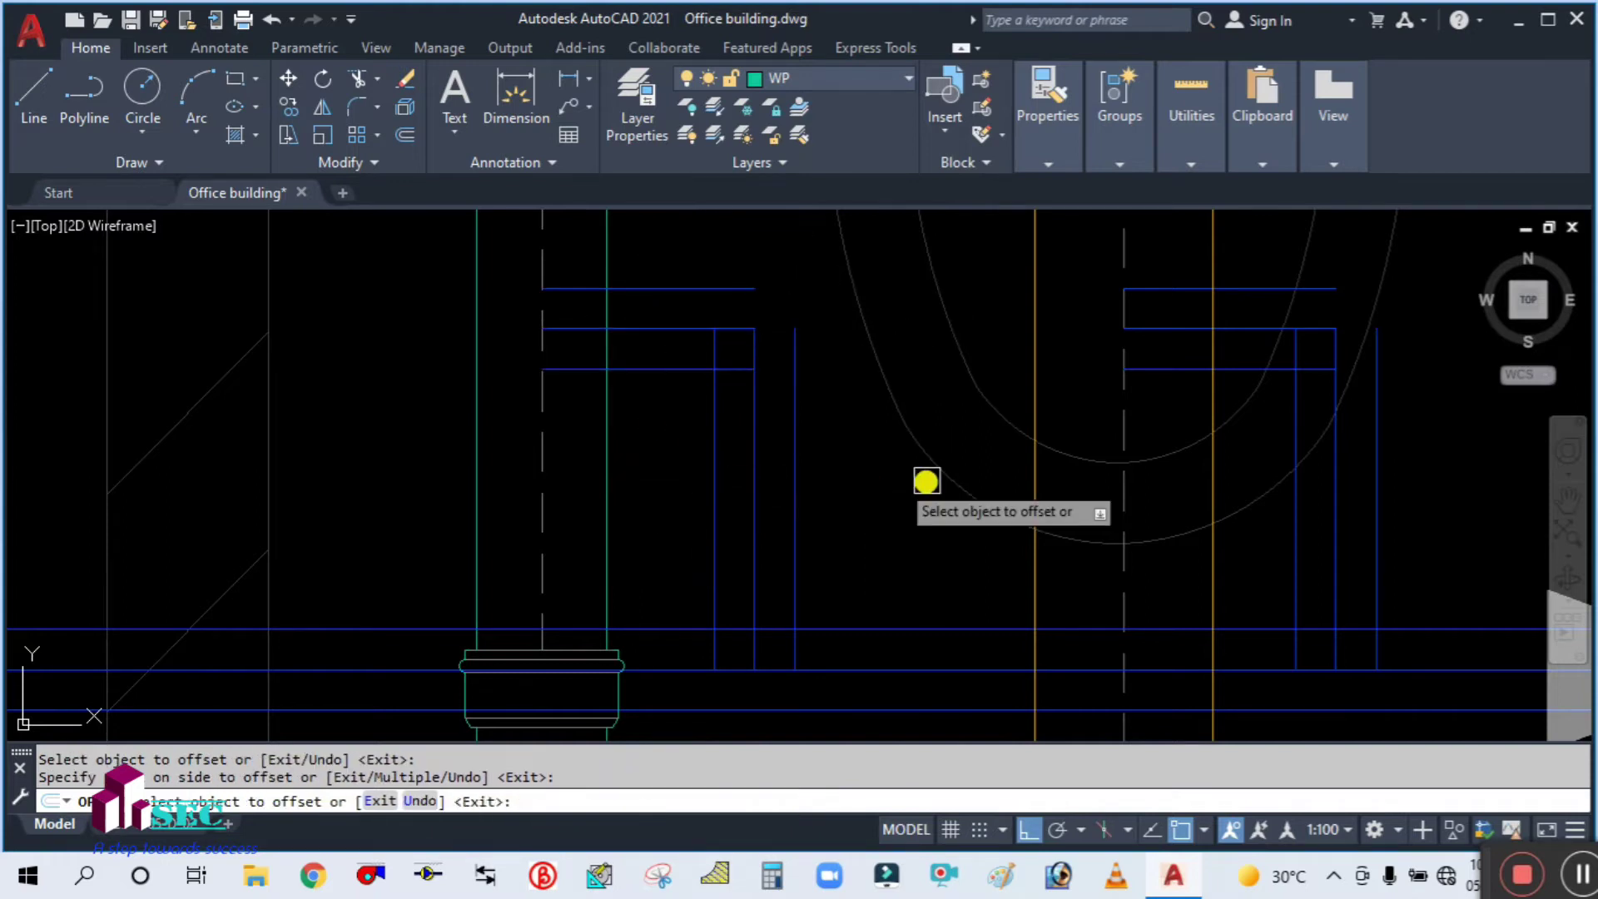
# Offset the vertical and horizontal lines of the first cubicle's toilet vent branch by 25 to both sides
pyautogui.scroll(-8, 927, 481)
pyautogui.scroll(6, 616, 491)
pyautogui.click(936, 512)
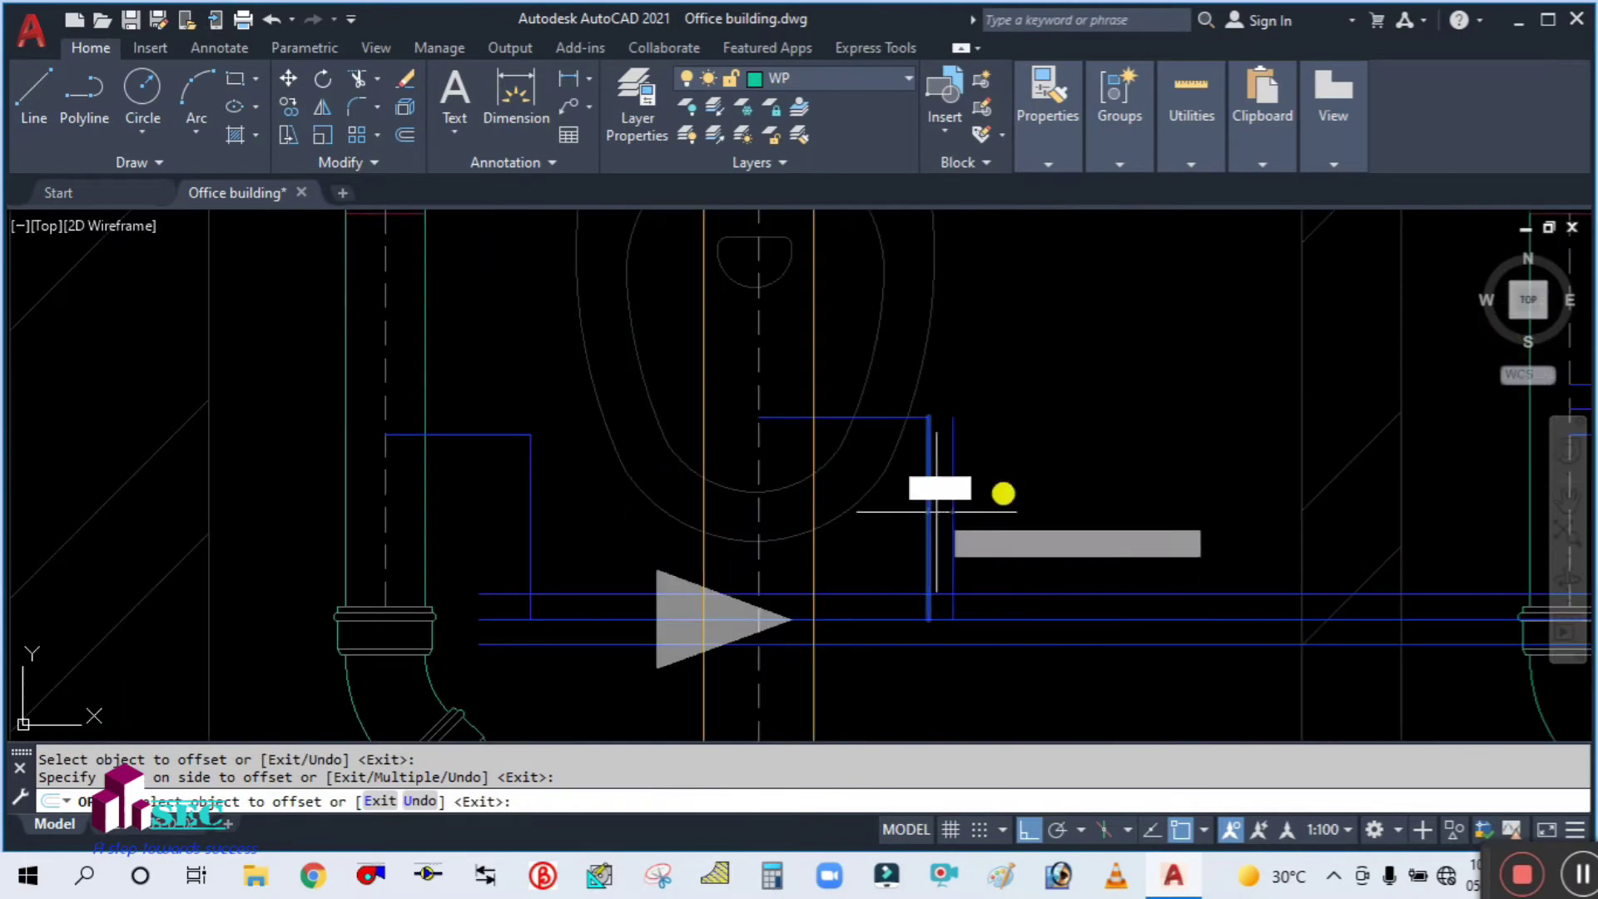
pyautogui.click(926, 526)
pyautogui.click(849, 546)
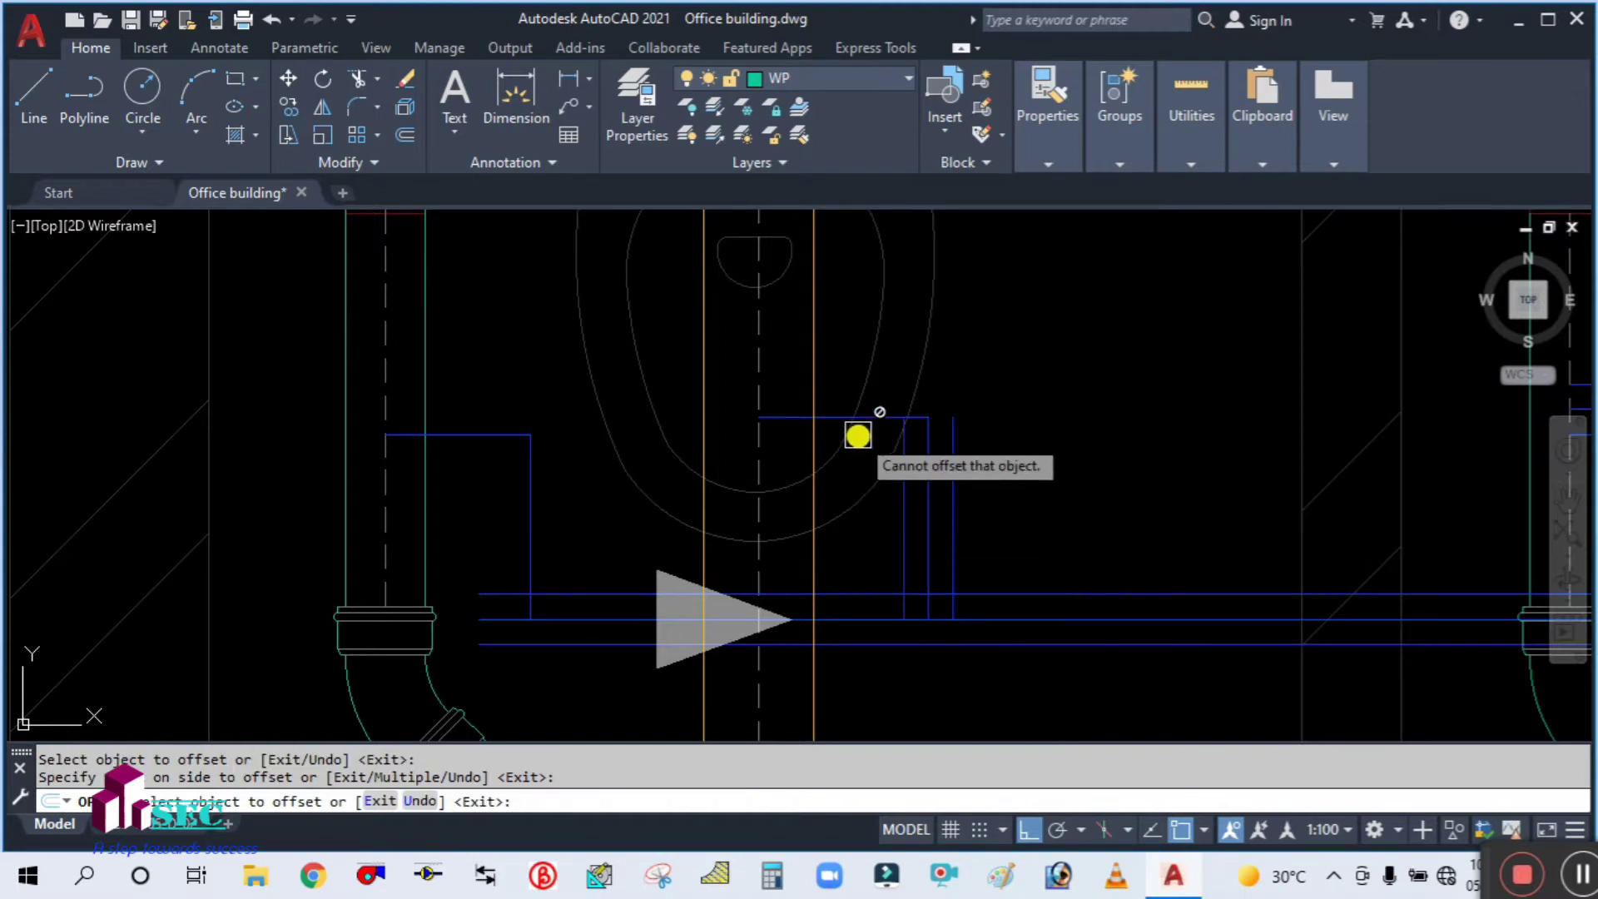
pyautogui.click(857, 419)
pyautogui.click(878, 333)
pyautogui.click(864, 415)
pyautogui.click(862, 525)
# Offset both lines of the vent branch at the first cubicle's green waste pipe by 25 to each side
pyautogui.click(527, 480)
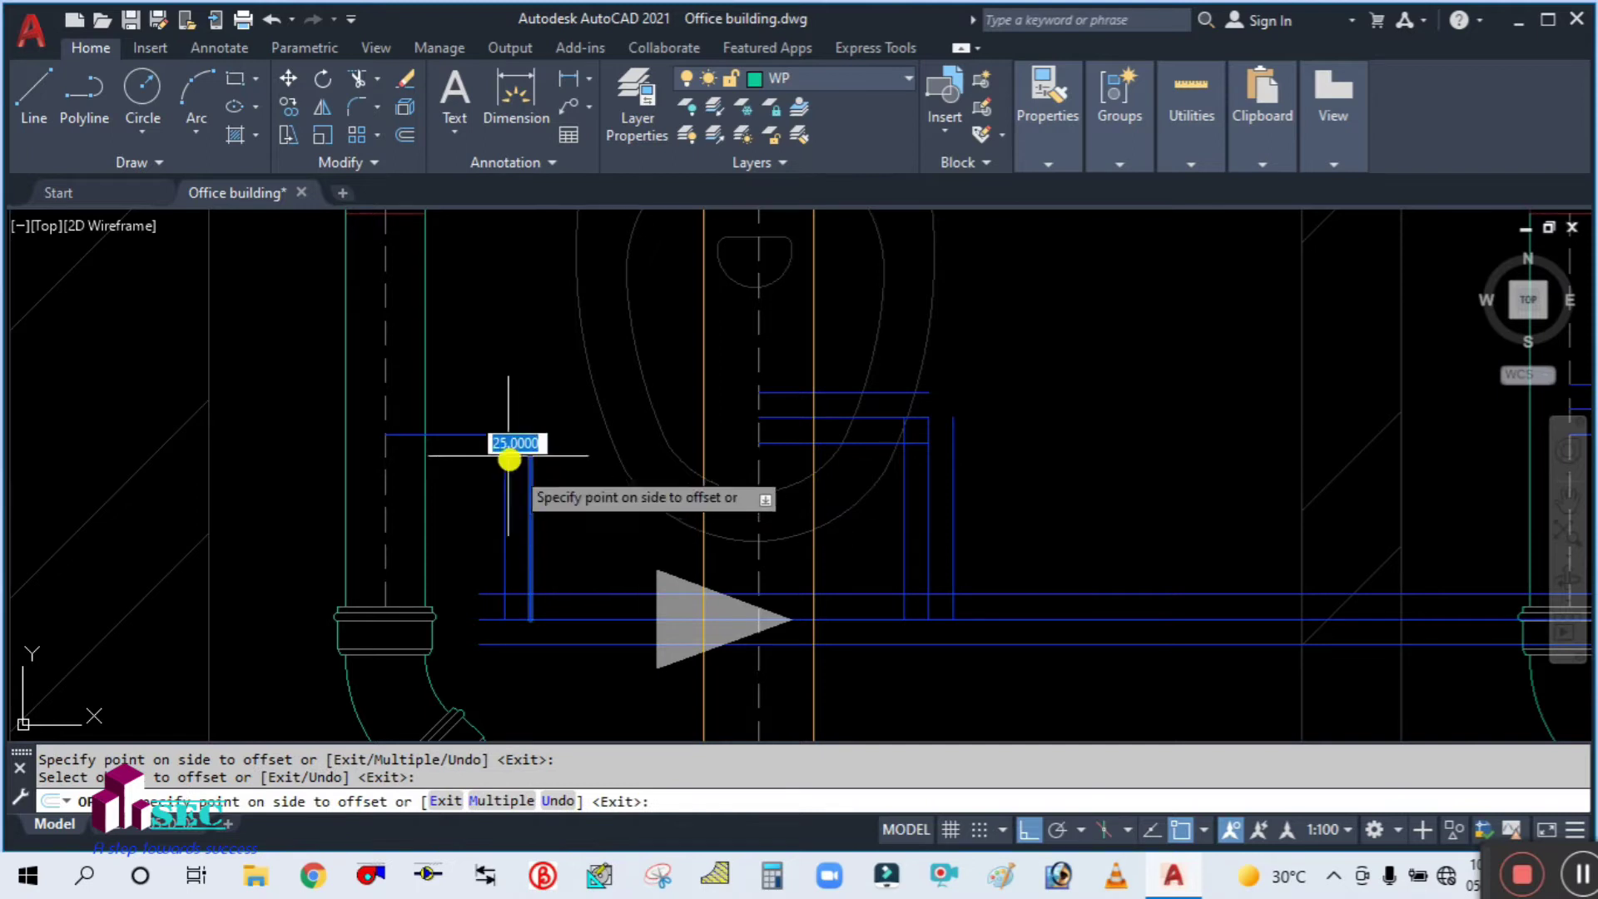
pyautogui.click(476, 405)
pyautogui.click(528, 474)
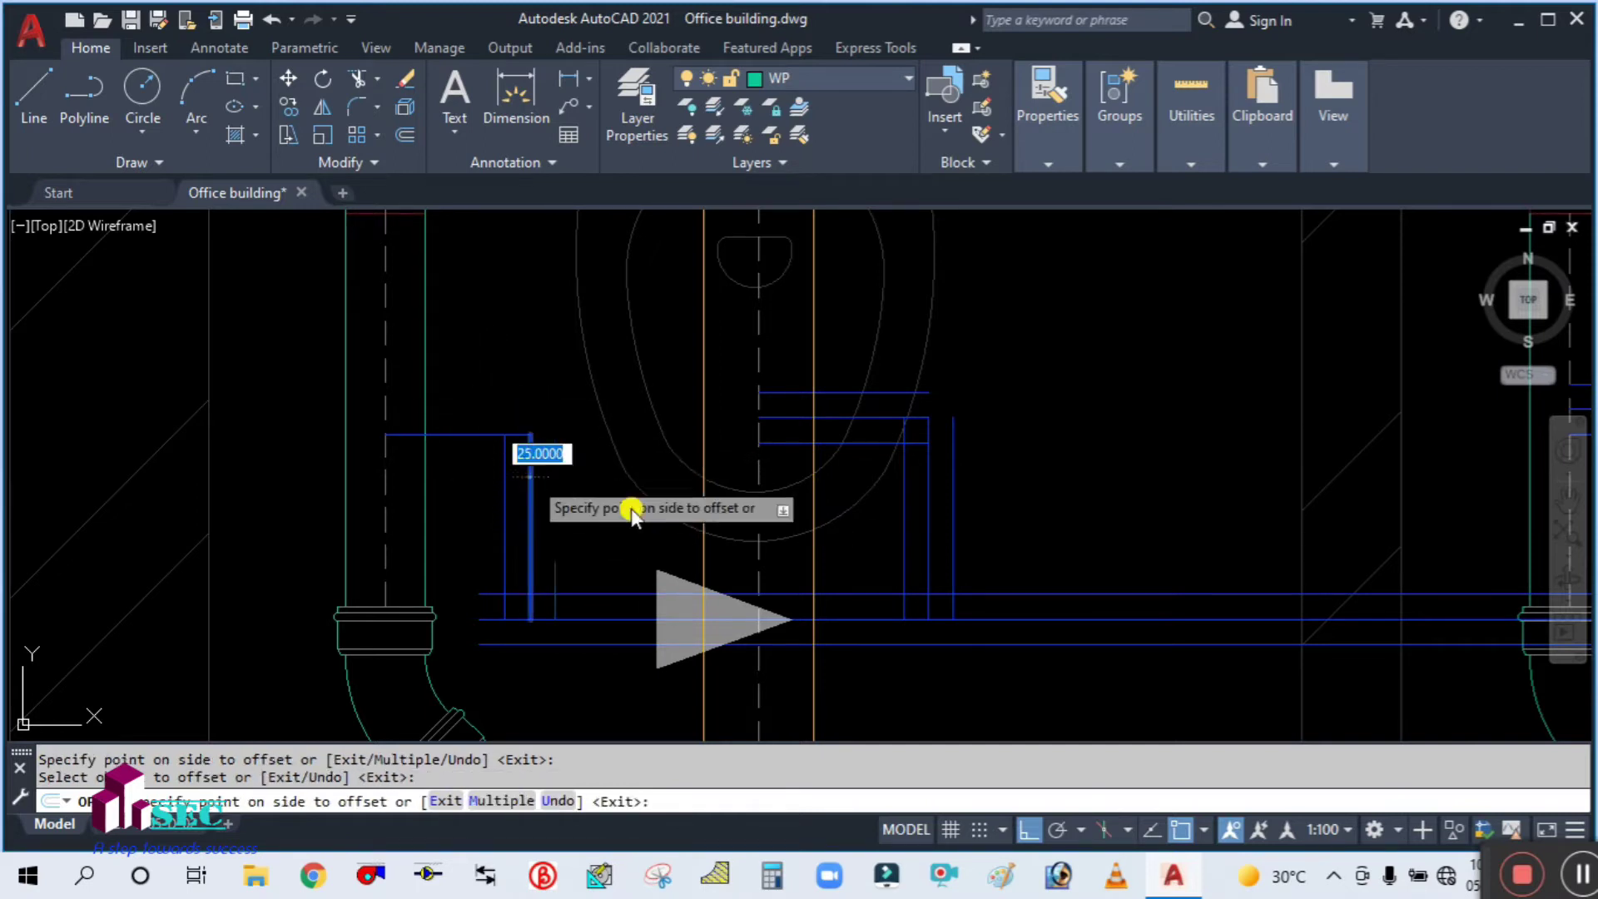
pyautogui.click(611, 492)
pyautogui.click(485, 434)
pyautogui.click(483, 395)
pyautogui.scroll(-3, 614, 489)
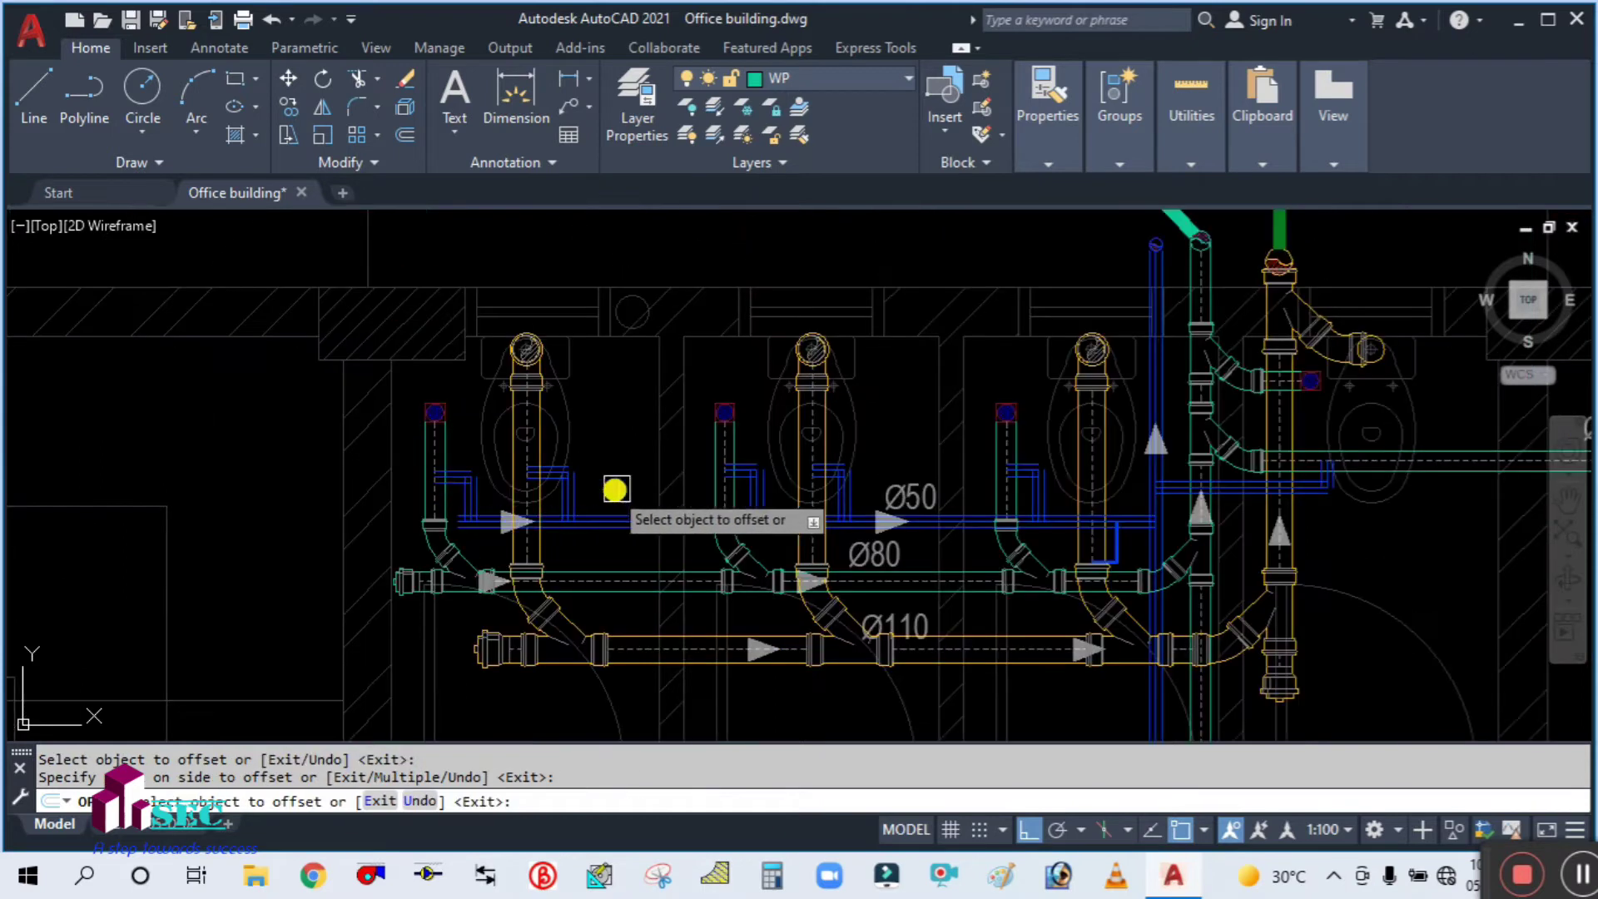
pyautogui.press('Escape')
# Erase the thick single-line vent branch below the horizontal vent pipe at the third toilet
pyautogui.scroll(-3, 746, 513)
pyautogui.scroll(2, 794, 549)
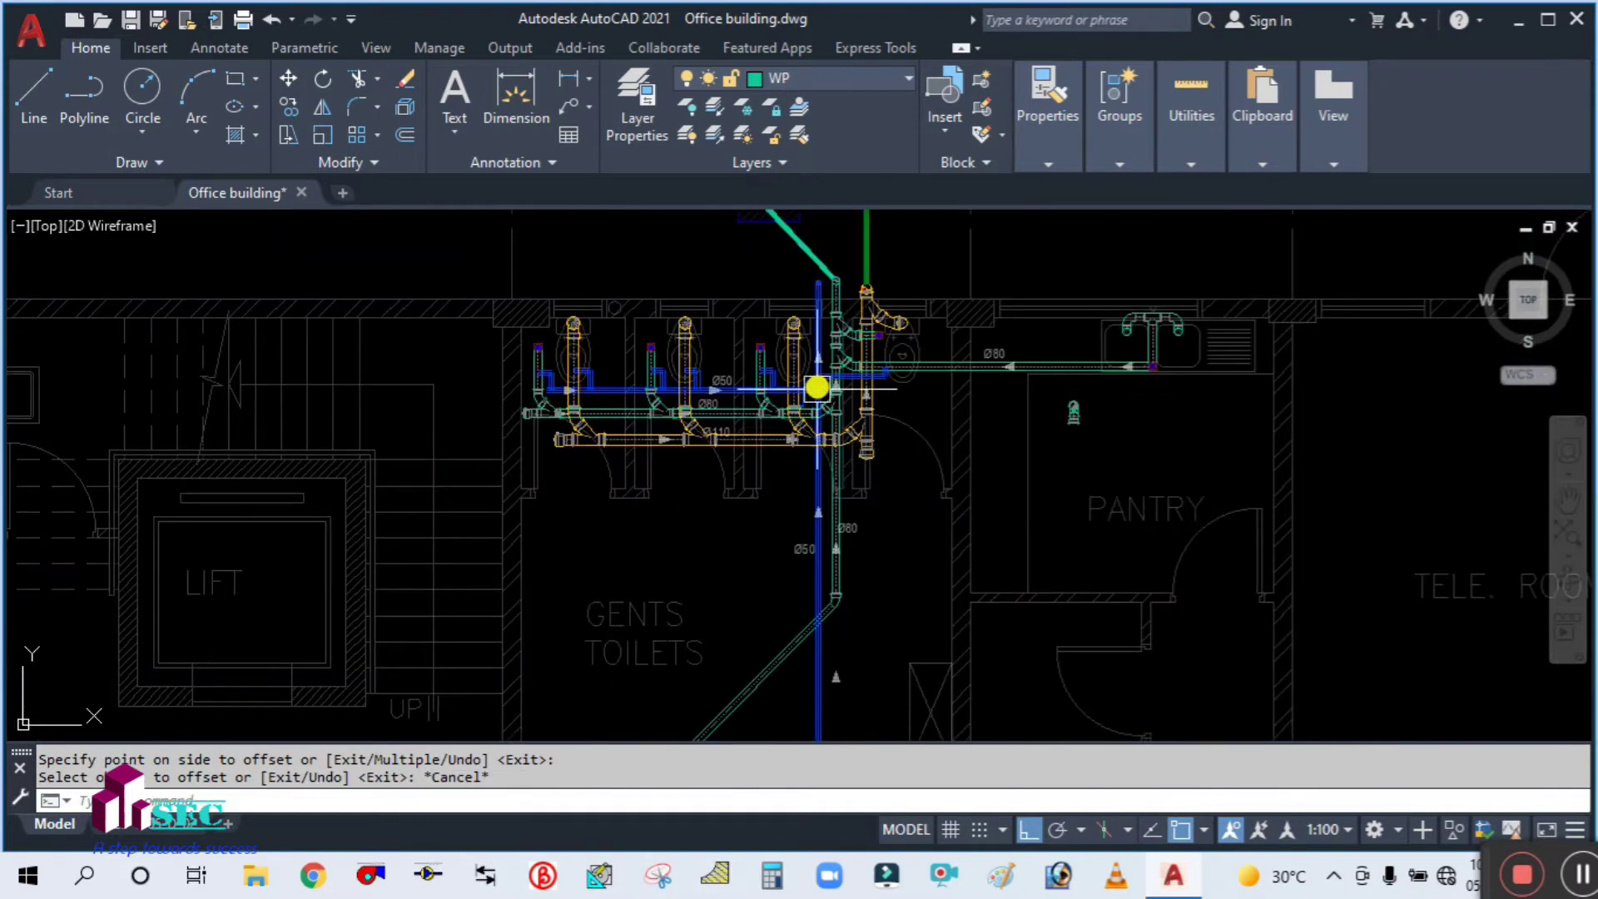
pyautogui.scroll(6, 818, 387)
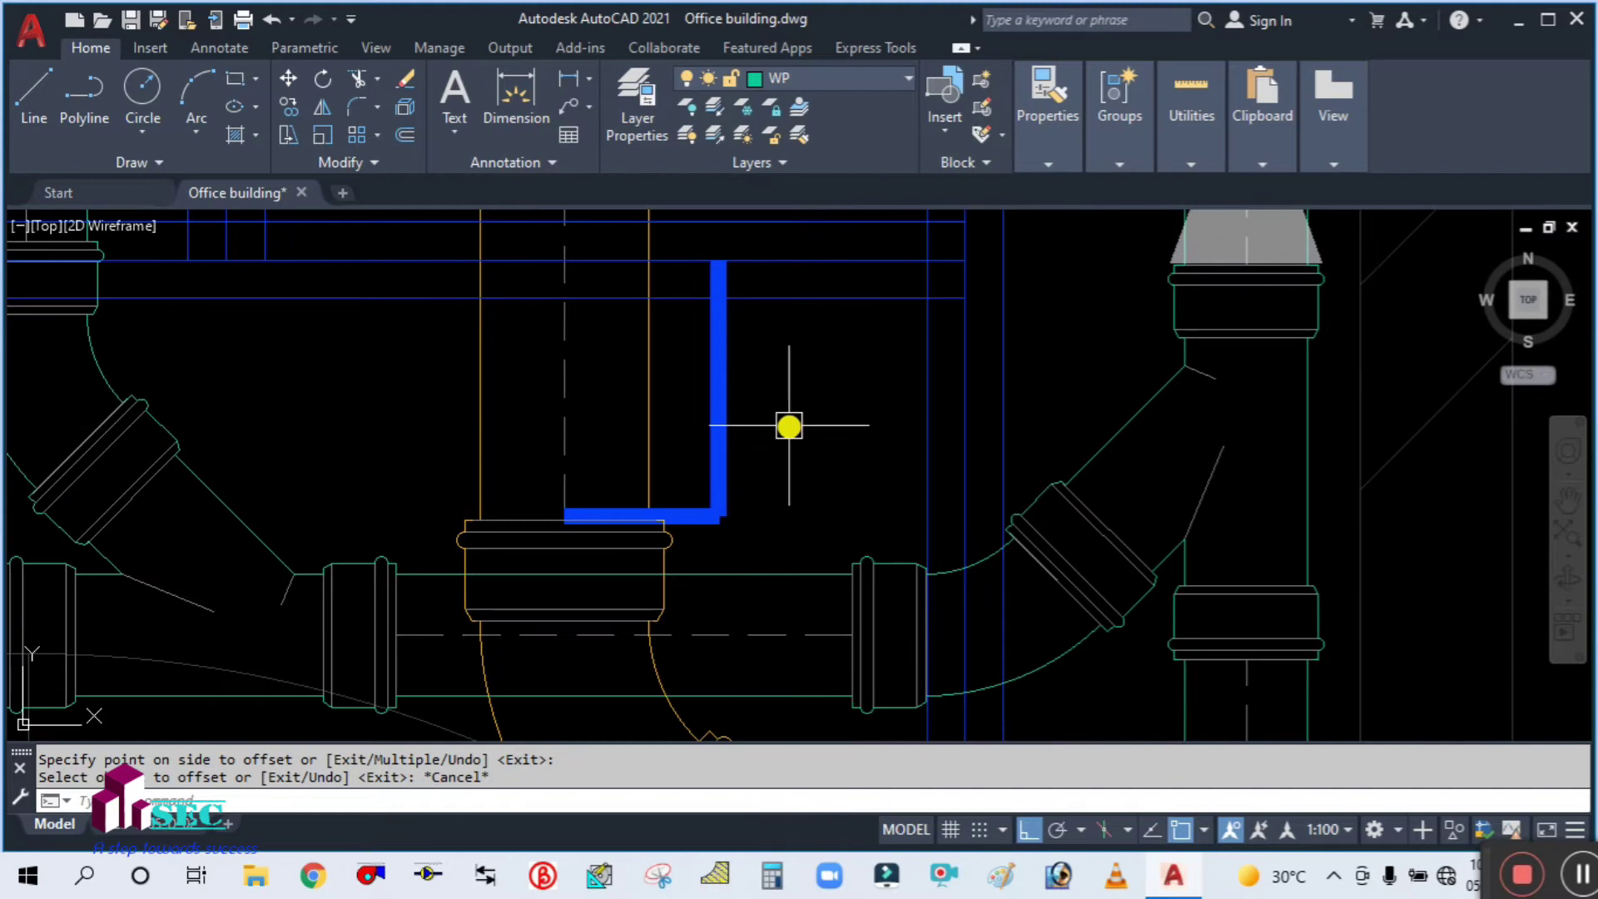
pyautogui.scroll(-4, 789, 426)
pyautogui.moveTo(788, 421)
pyautogui.mouseDown(button='middle')
pyautogui.moveTo(792, 600)
pyautogui.moveTo(790, 548)
pyautogui.mouseUp(button='middle')
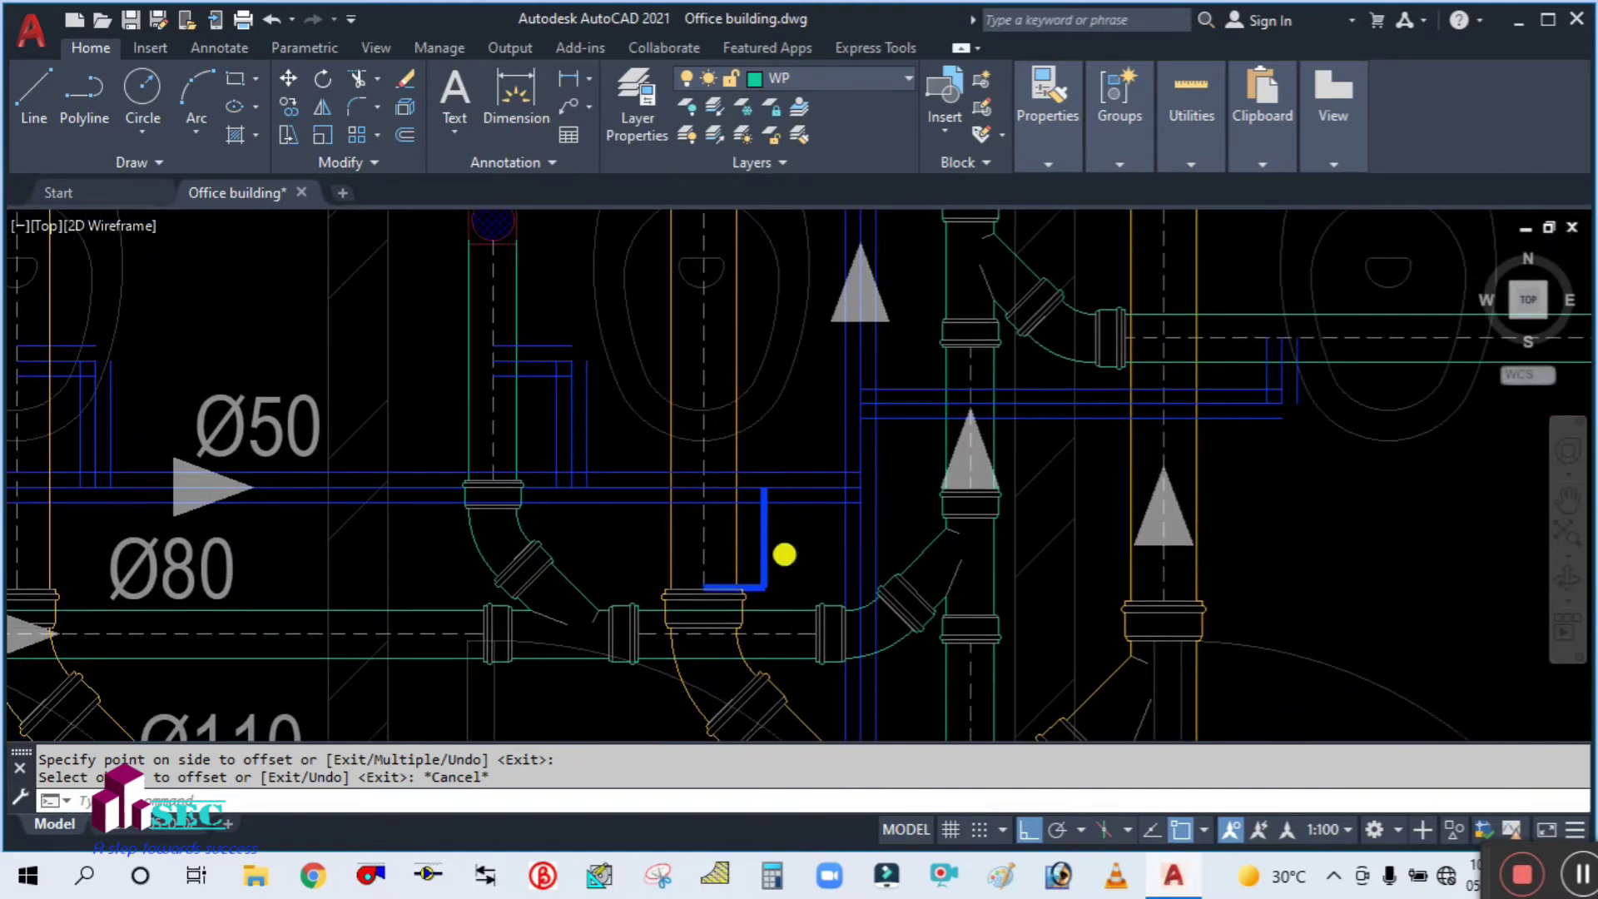
pyautogui.scroll(2, 785, 554)
pyautogui.click(748, 542)
pyautogui.press('Return')
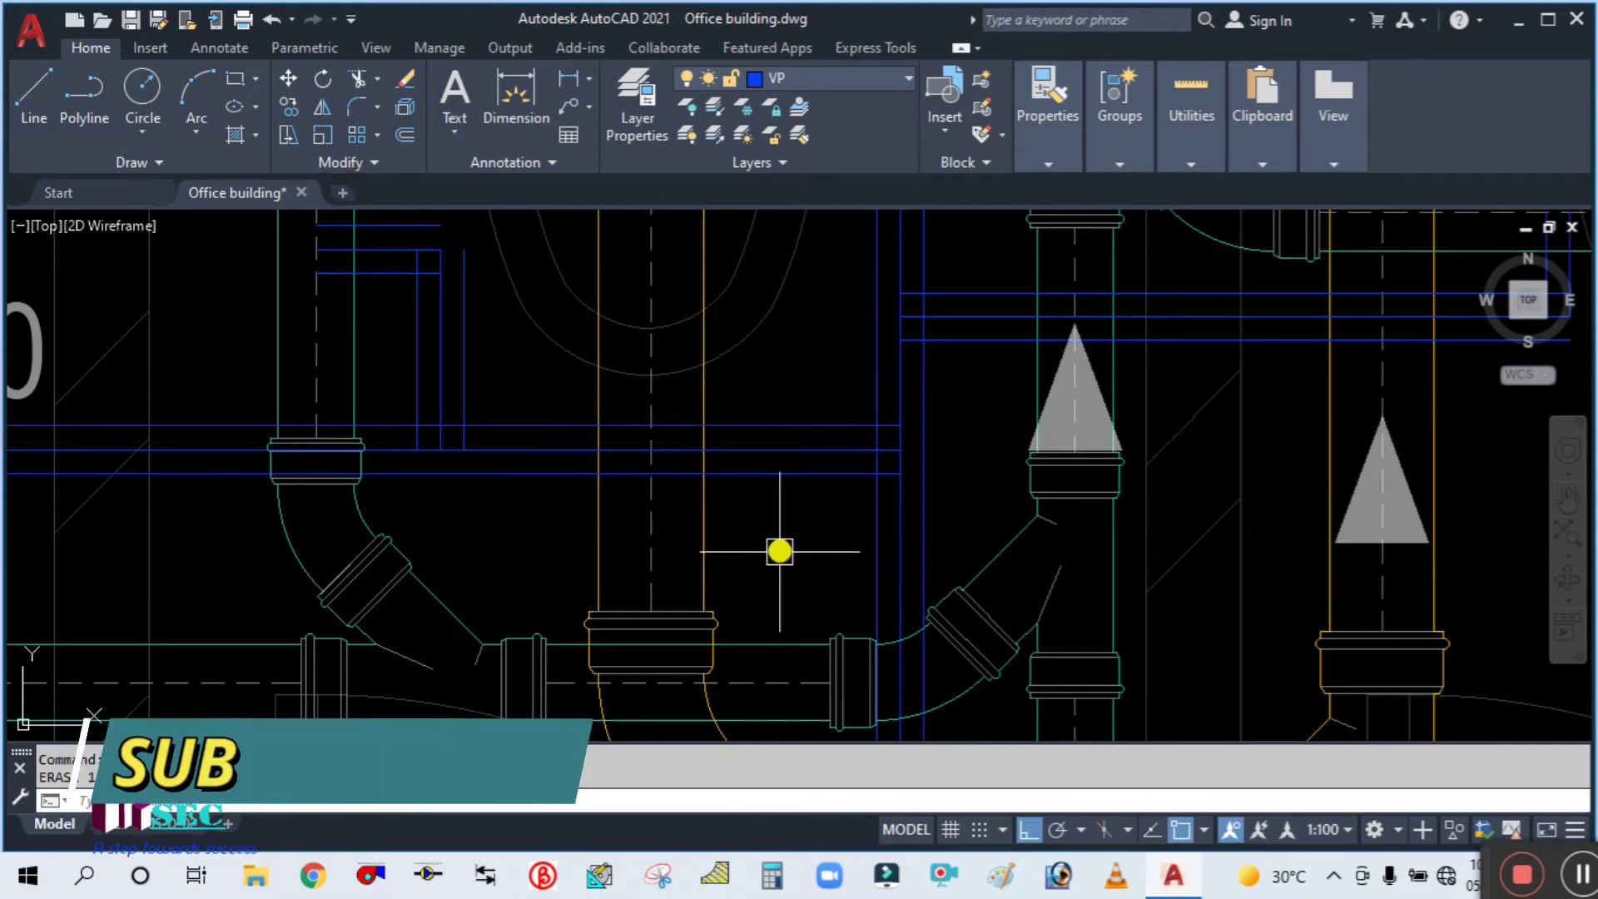
# Copy the third cubicle's double-line vent branch across to the third toilet's waste pipe
pyautogui.scroll(-3, 761, 489)
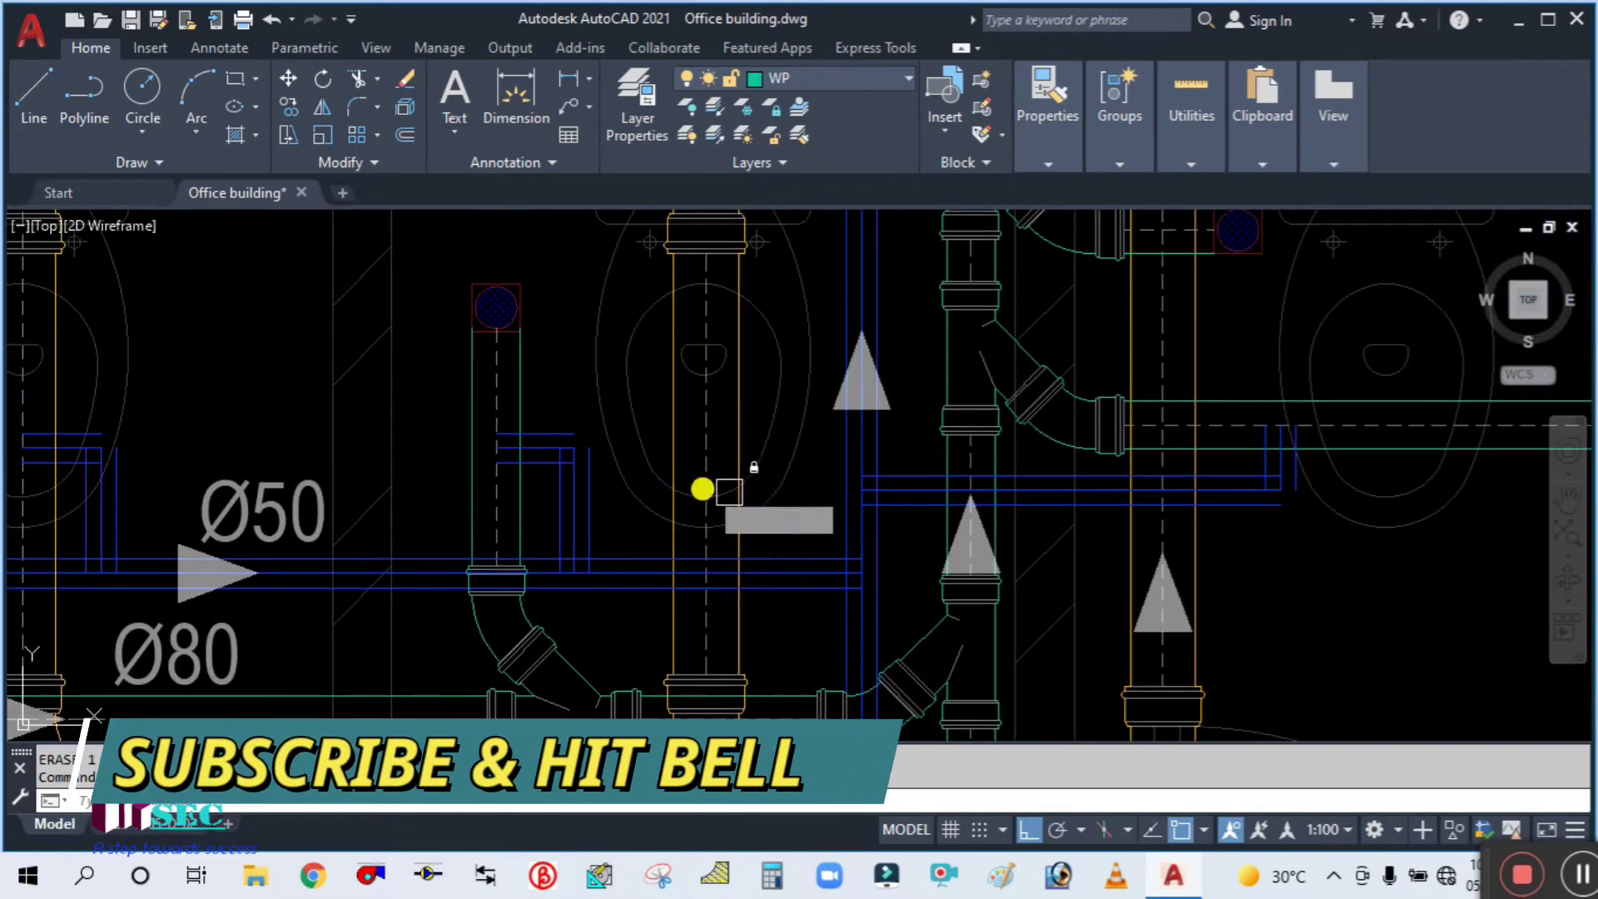
pyautogui.write('co')
pyautogui.press('Return')
pyautogui.scroll(2, 616, 475)
pyautogui.click(595, 525)
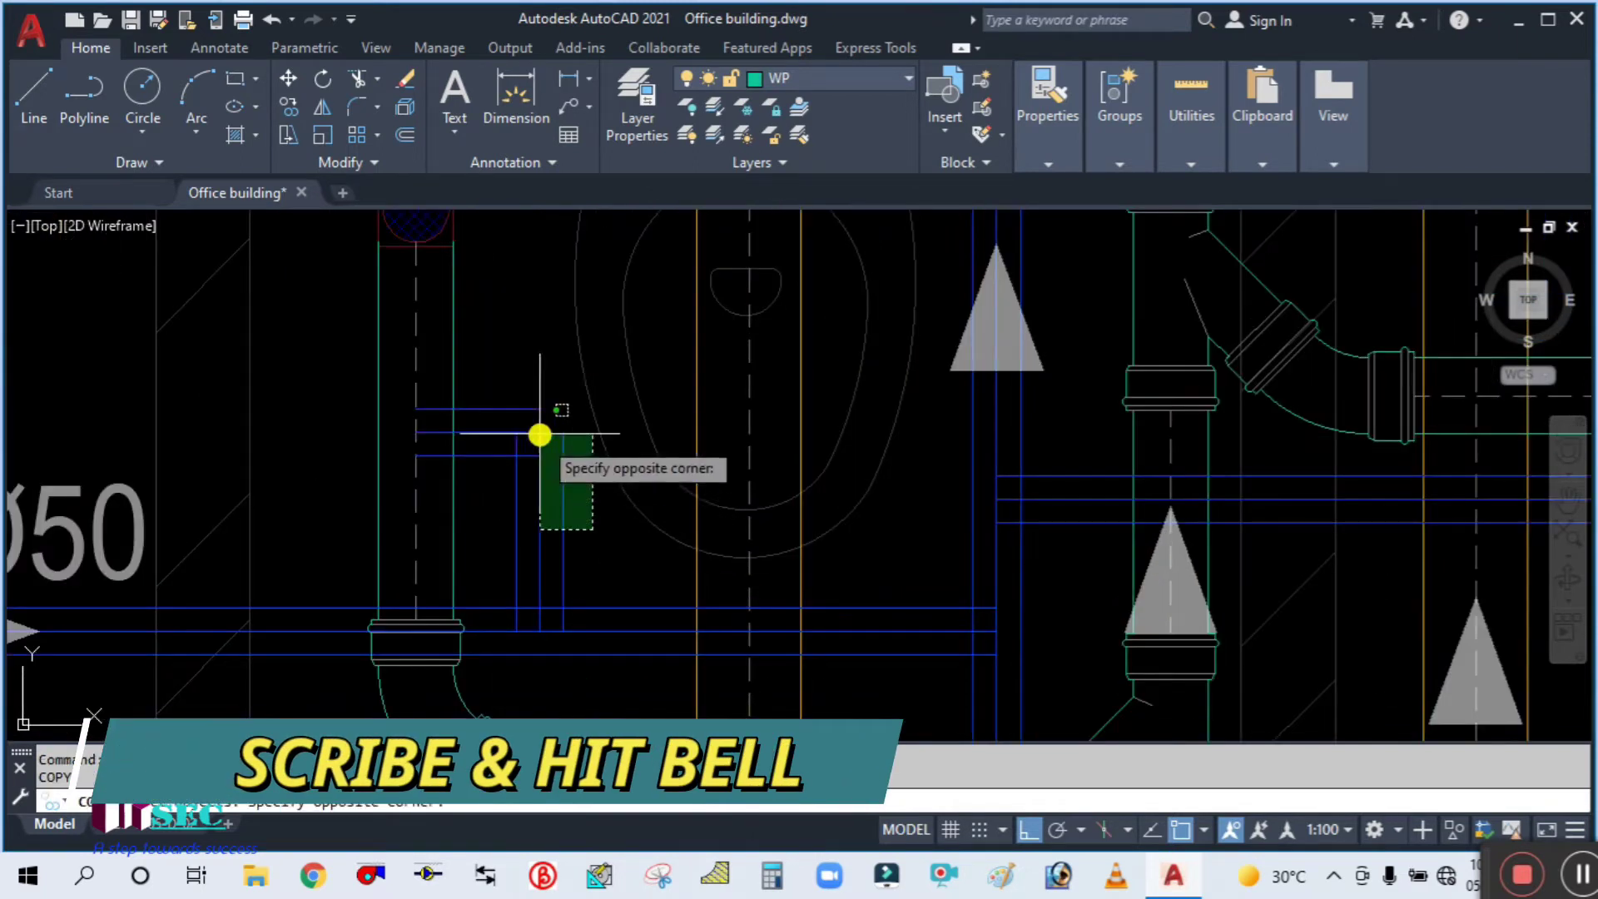
pyautogui.click(503, 392)
pyautogui.press('Return')
pyautogui.click(499, 369)
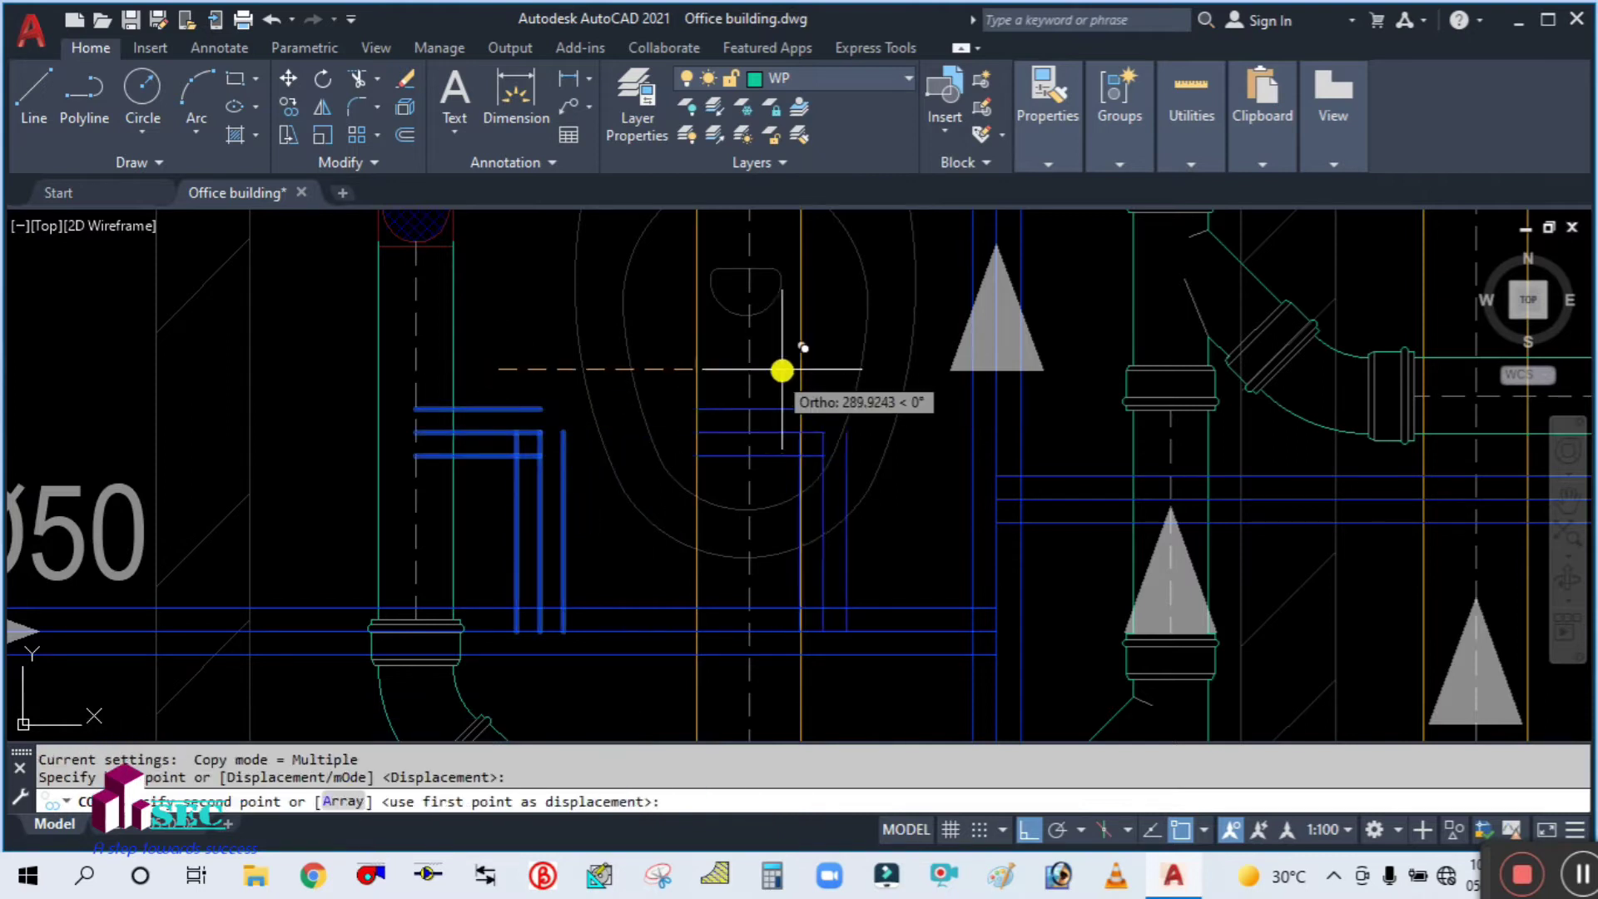
pyautogui.click(858, 364)
pyautogui.press('Escape')
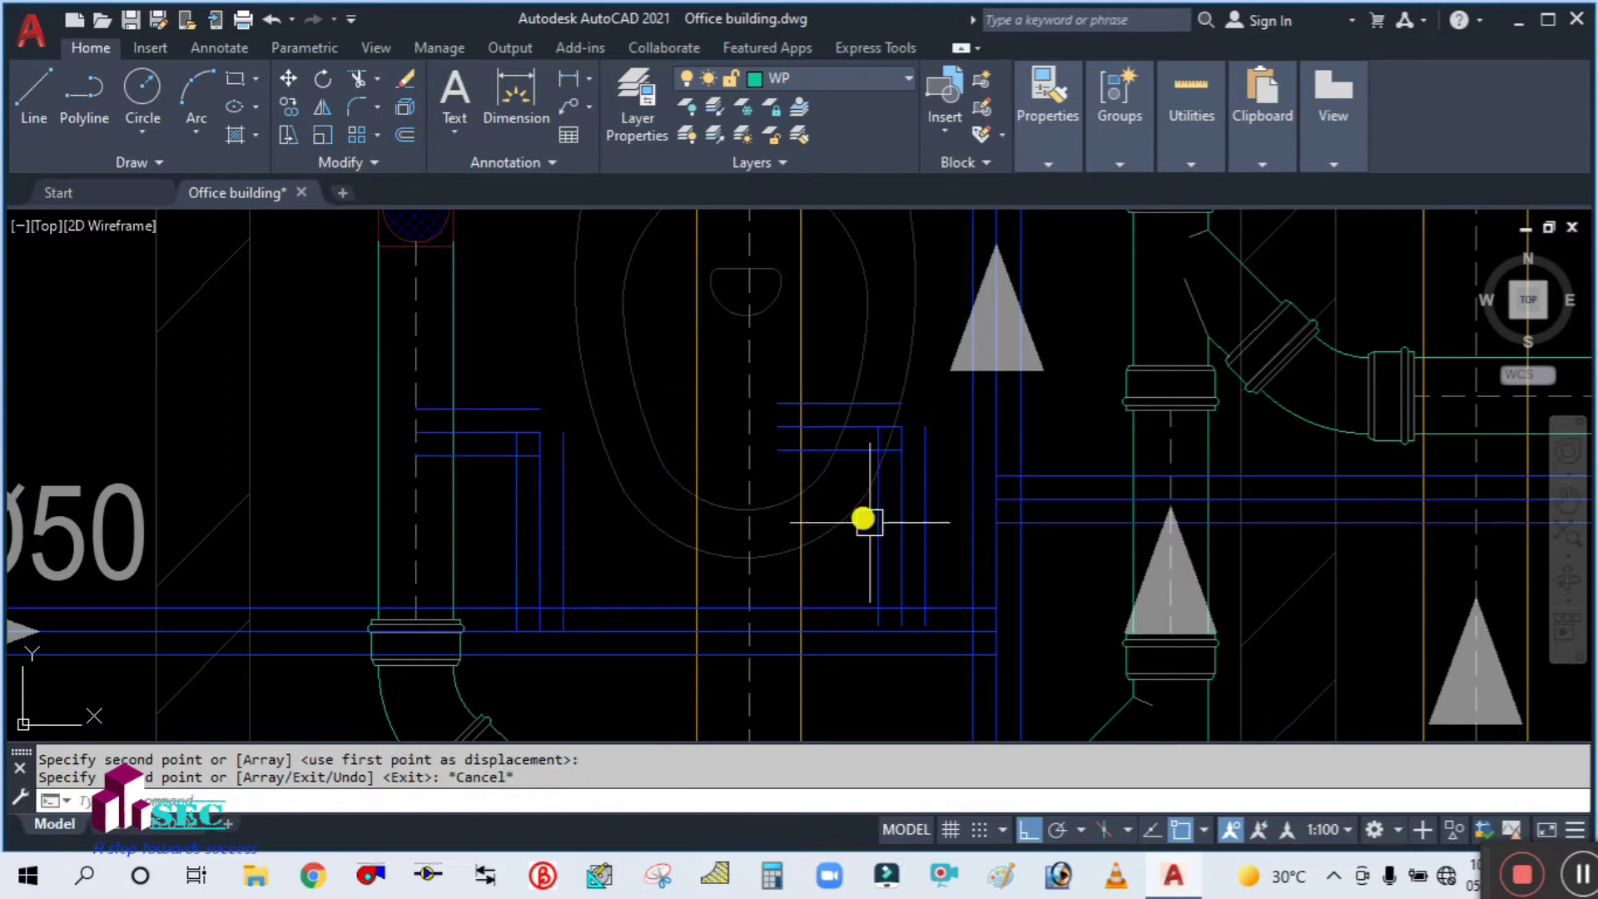
# Move the copied vent branch down so its vertical lines end on the horizontal vent pipe's centre line
pyautogui.scroll(2, 930, 540)
pyautogui.write('m')
pyautogui.press('Return')
pyautogui.click(947, 539)
pyautogui.click(834, 521)
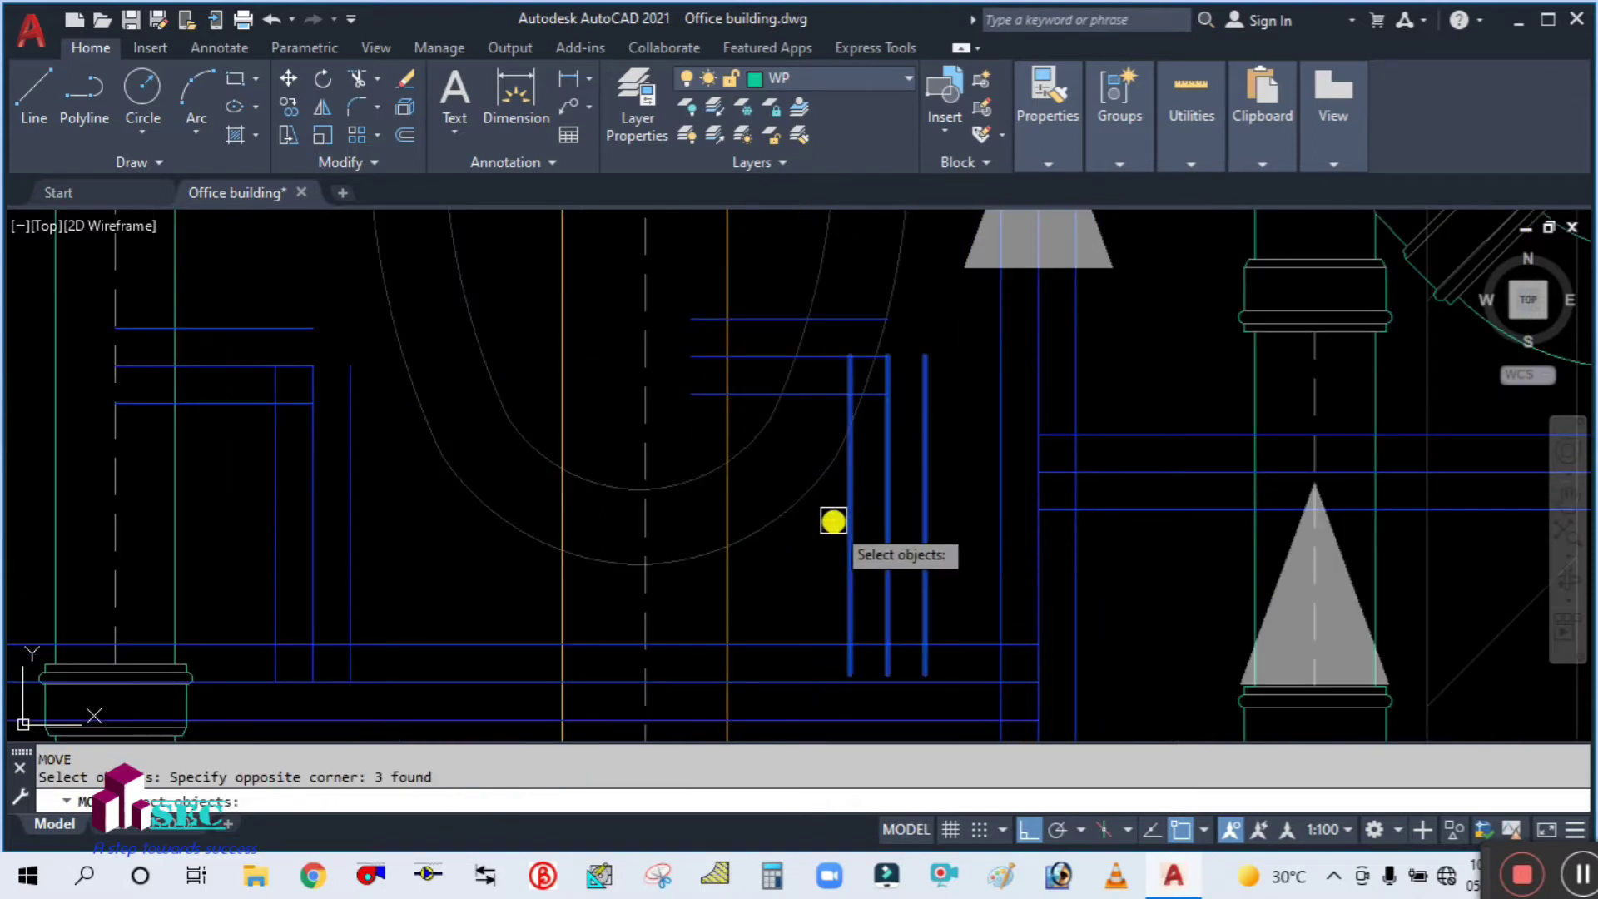
pyautogui.click(741, 394)
pyautogui.click(749, 358)
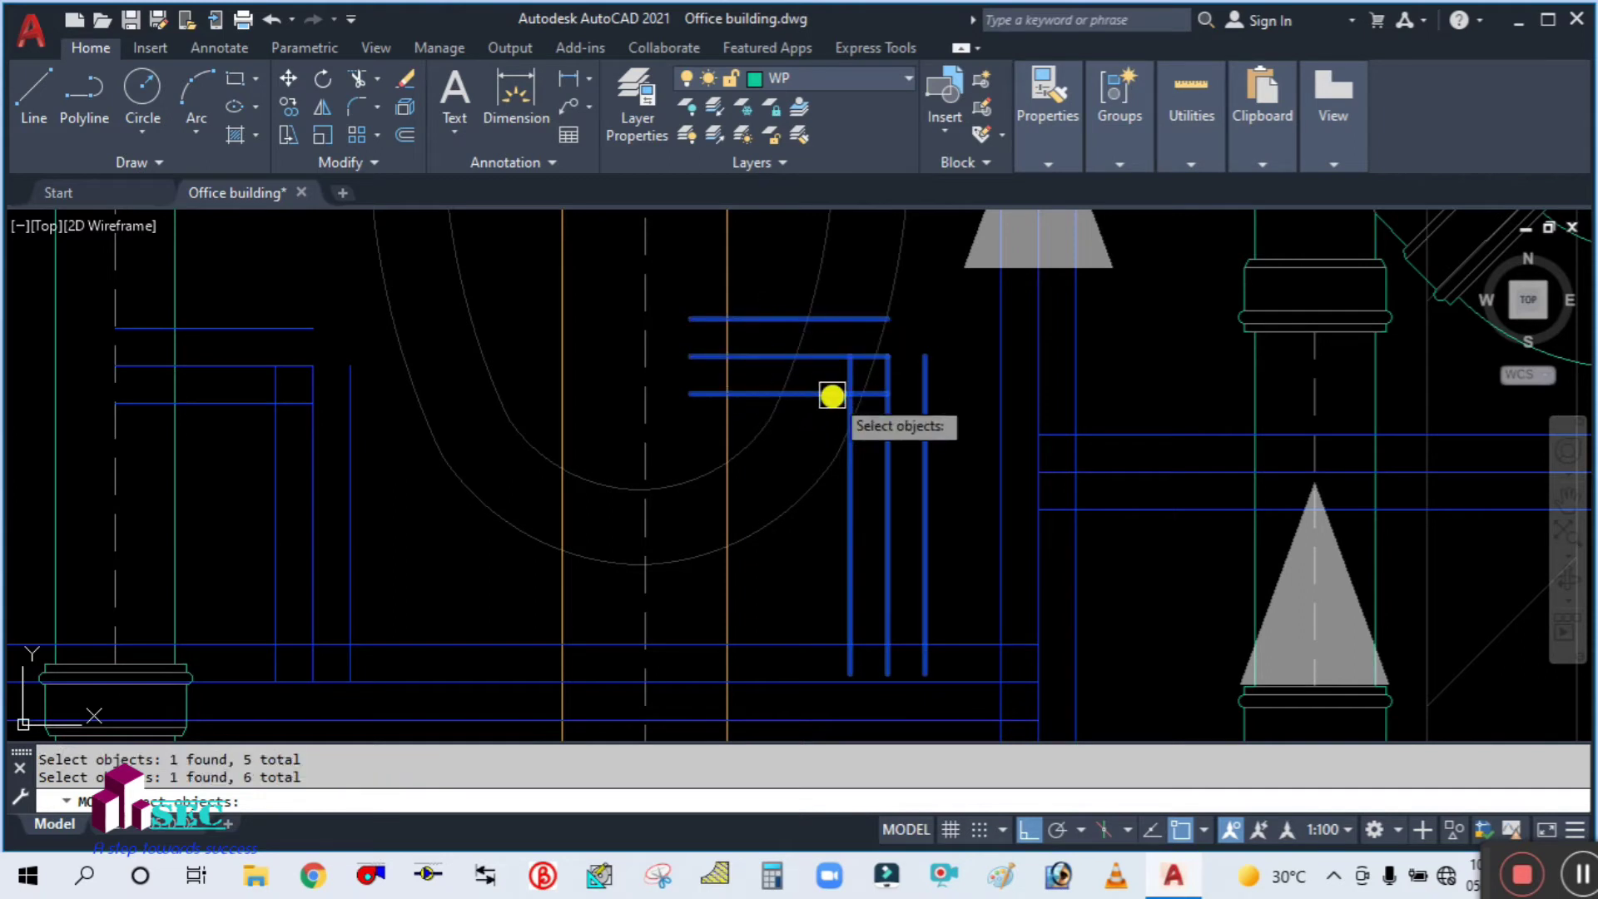
pyautogui.scroll(6, 913, 666)
pyautogui.press('Return')
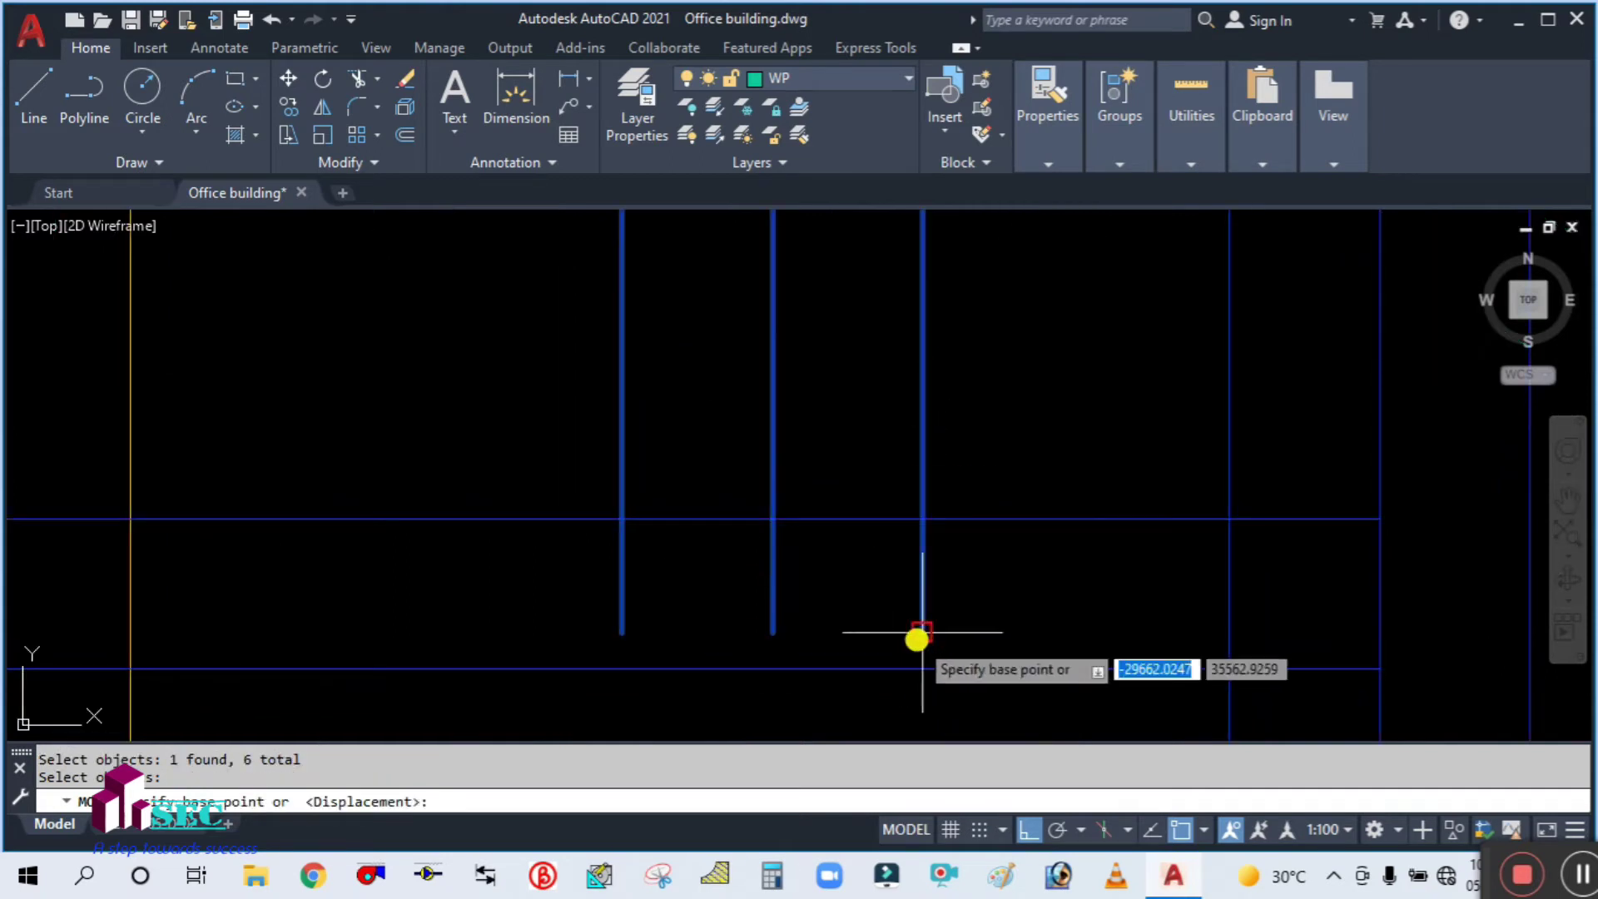
pyautogui.click(920, 643)
pyautogui.click(923, 668)
pyautogui.scroll(-6, 810, 435)
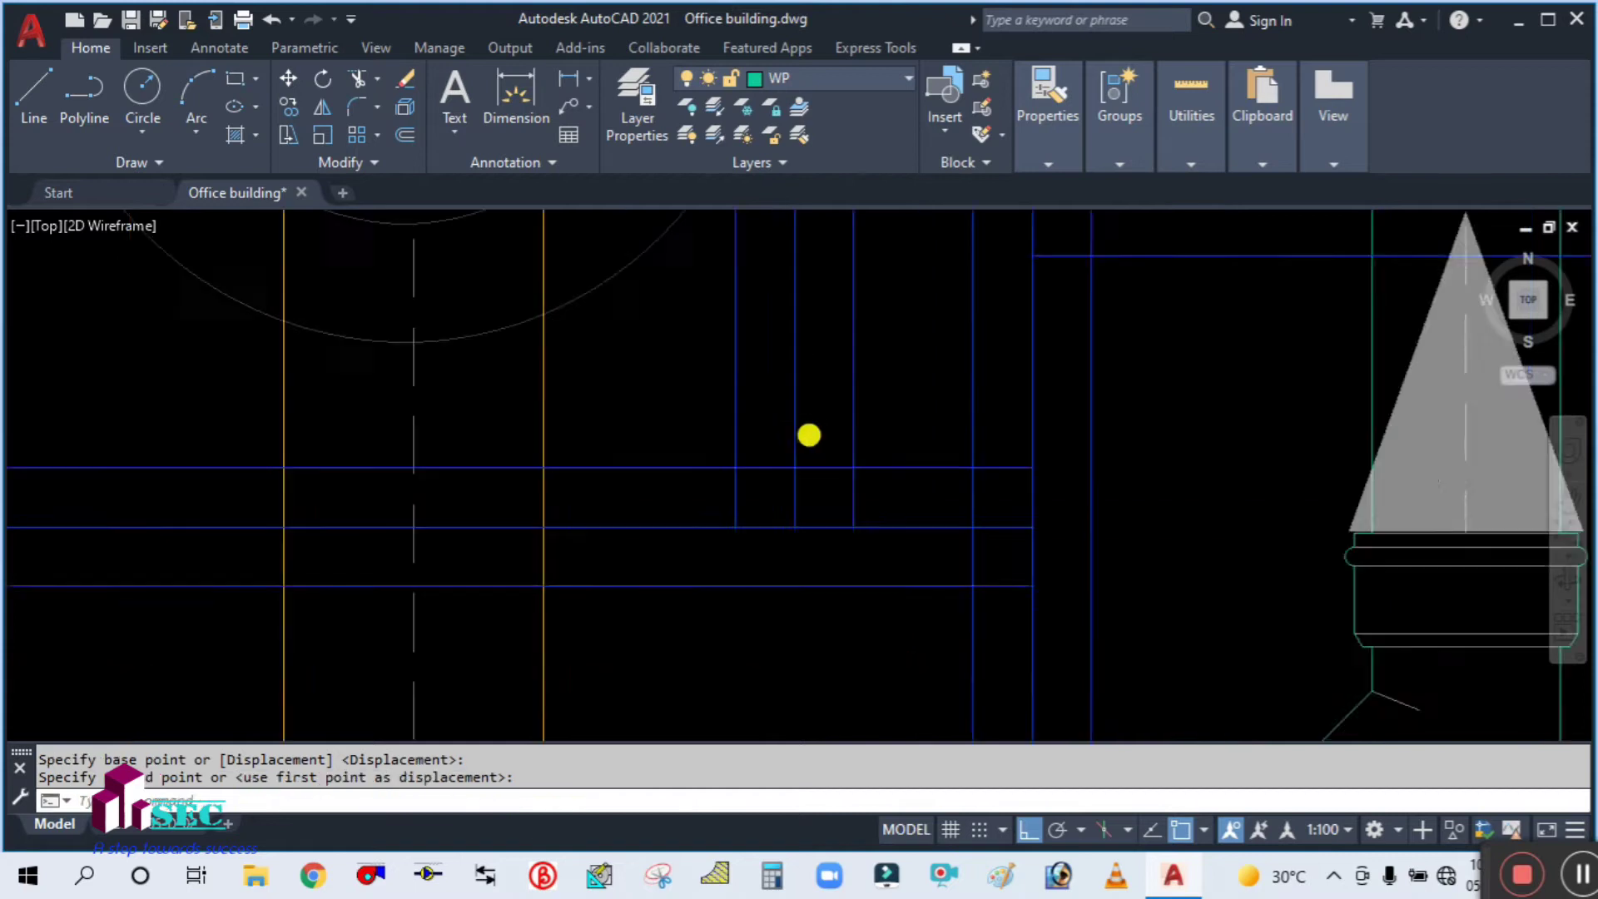
# Offset the short horizontal line at the lower end of the vertical vent near the washbasins by 25 to both sides
pyautogui.moveTo(950, 507); pyautogui.dragTo(898, 345, button='middle')
pyautogui.scroll(-4, 897, 345)
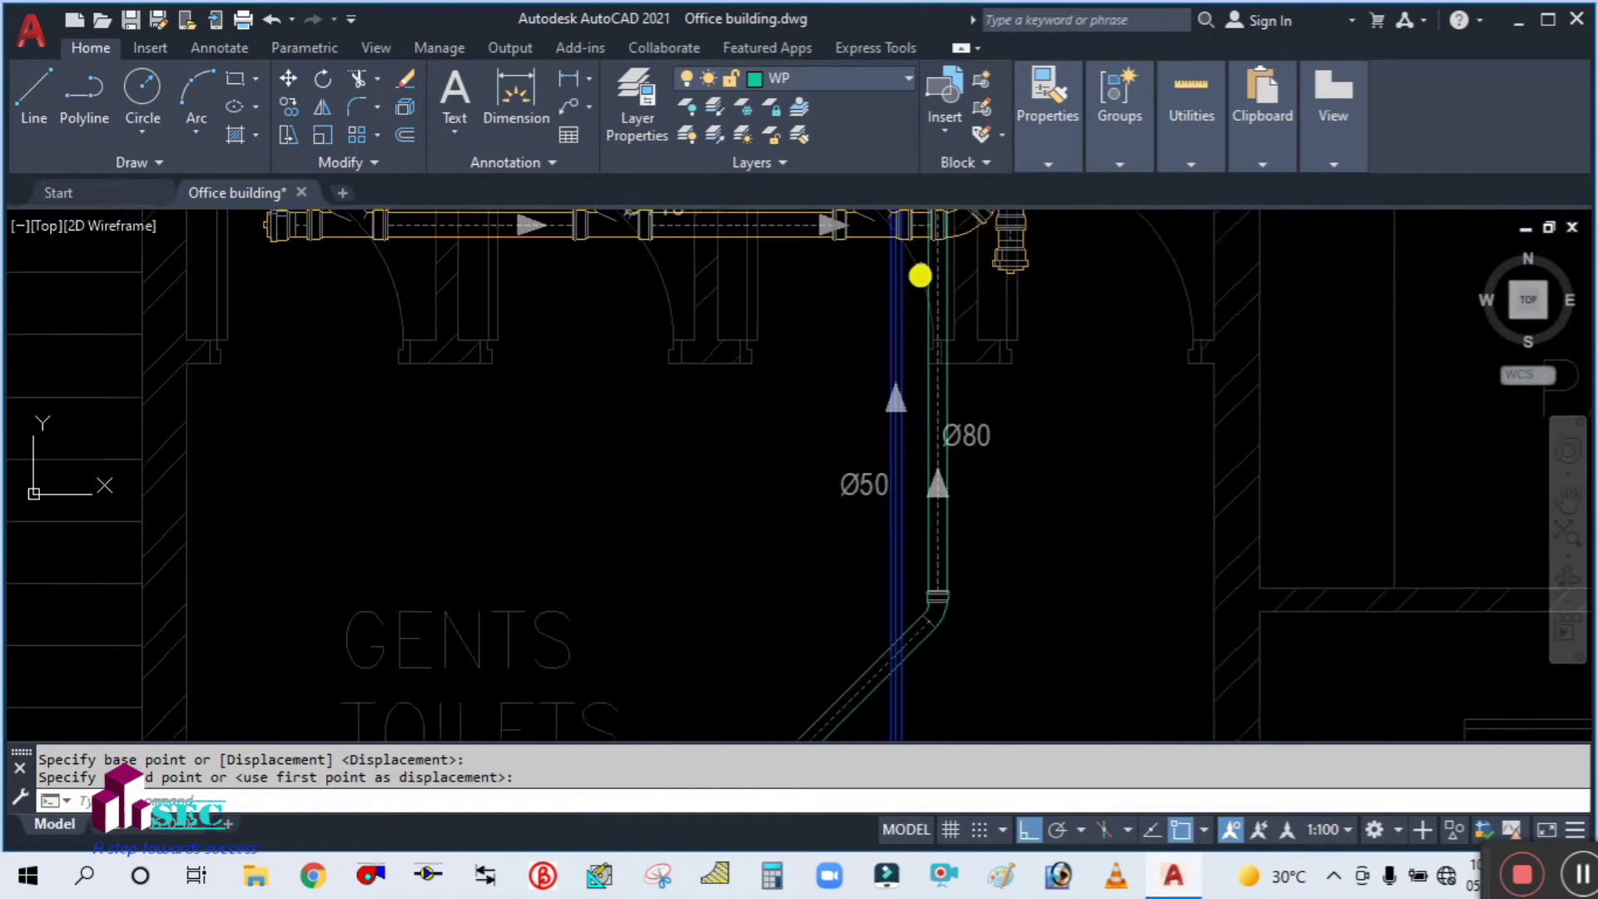
pyautogui.scroll(3, 917, 396)
pyautogui.scroll(-3, 917, 396)
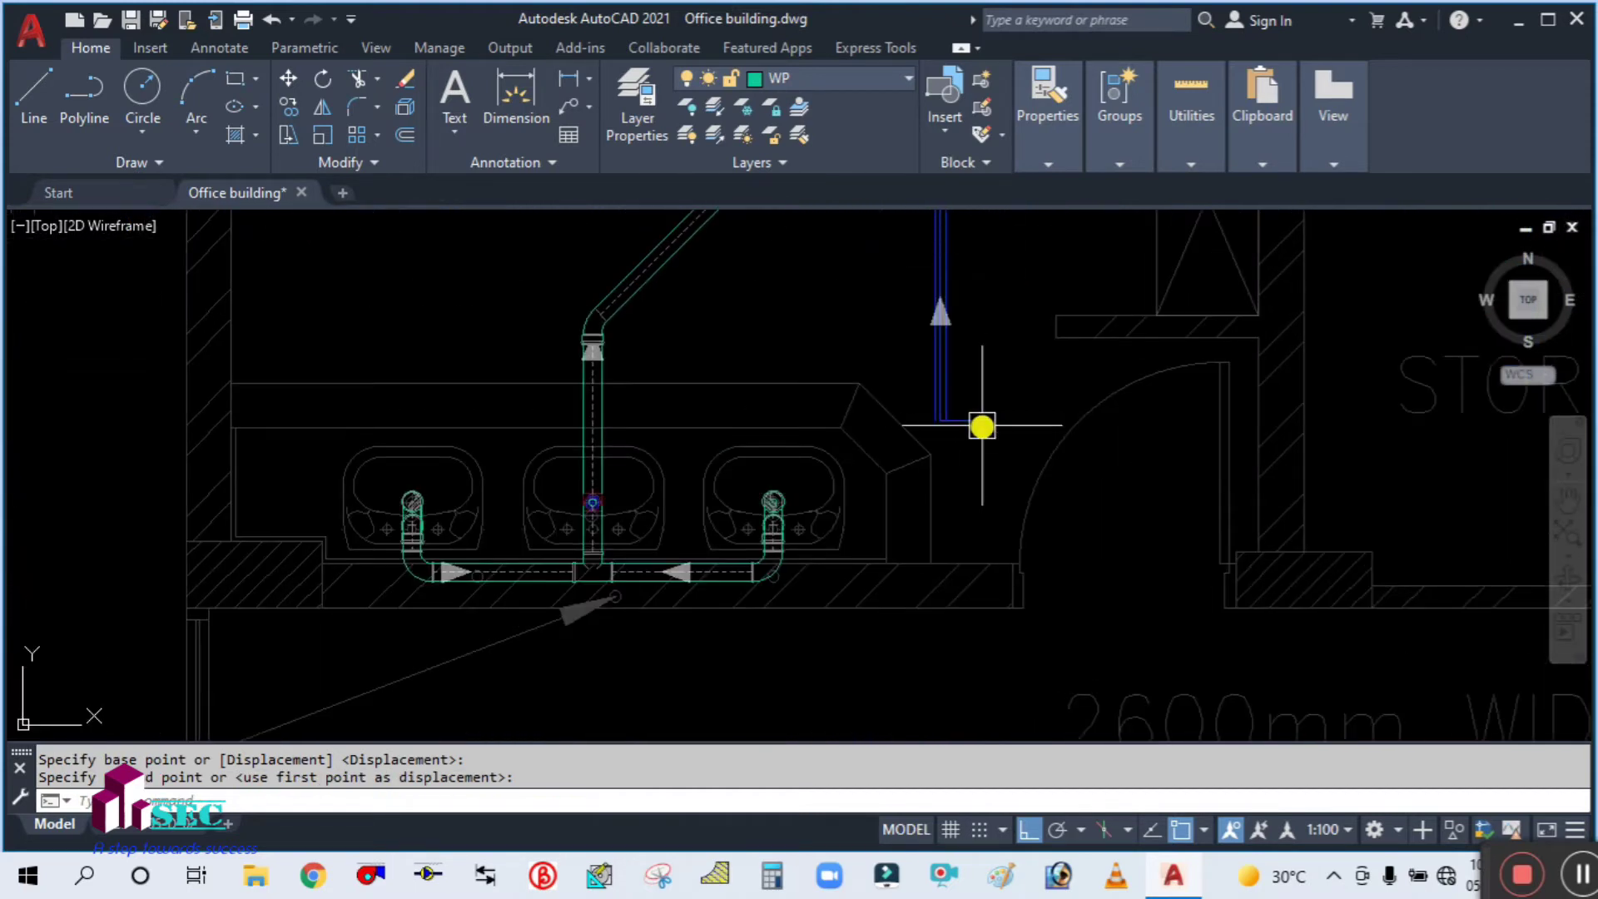
pyautogui.scroll(5, 981, 428)
pyautogui.moveTo(974, 447); pyautogui.dragTo(982, 516, button='middle')
pyautogui.press('Return')
pyautogui.press('Return')
pyautogui.press('Return')
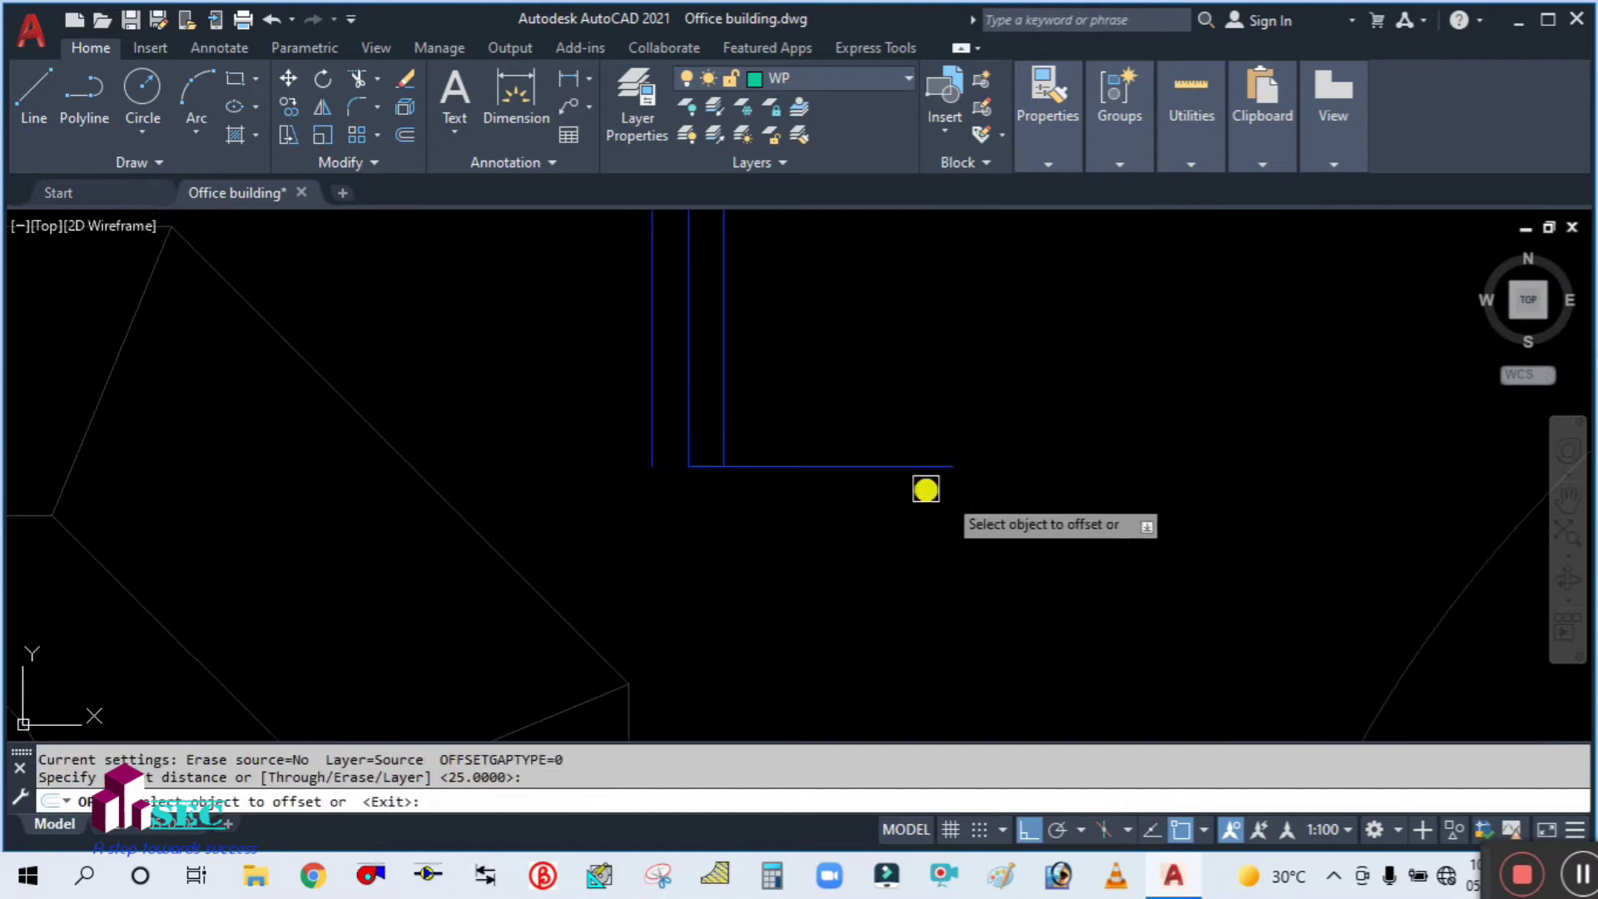
pyautogui.press('Return')
pyautogui.click(835, 465)
pyautogui.click(827, 457)
pyautogui.click(830, 467)
pyautogui.click(871, 605)
pyautogui.press('Escape')
pyautogui.scroll(-6, 871, 606)
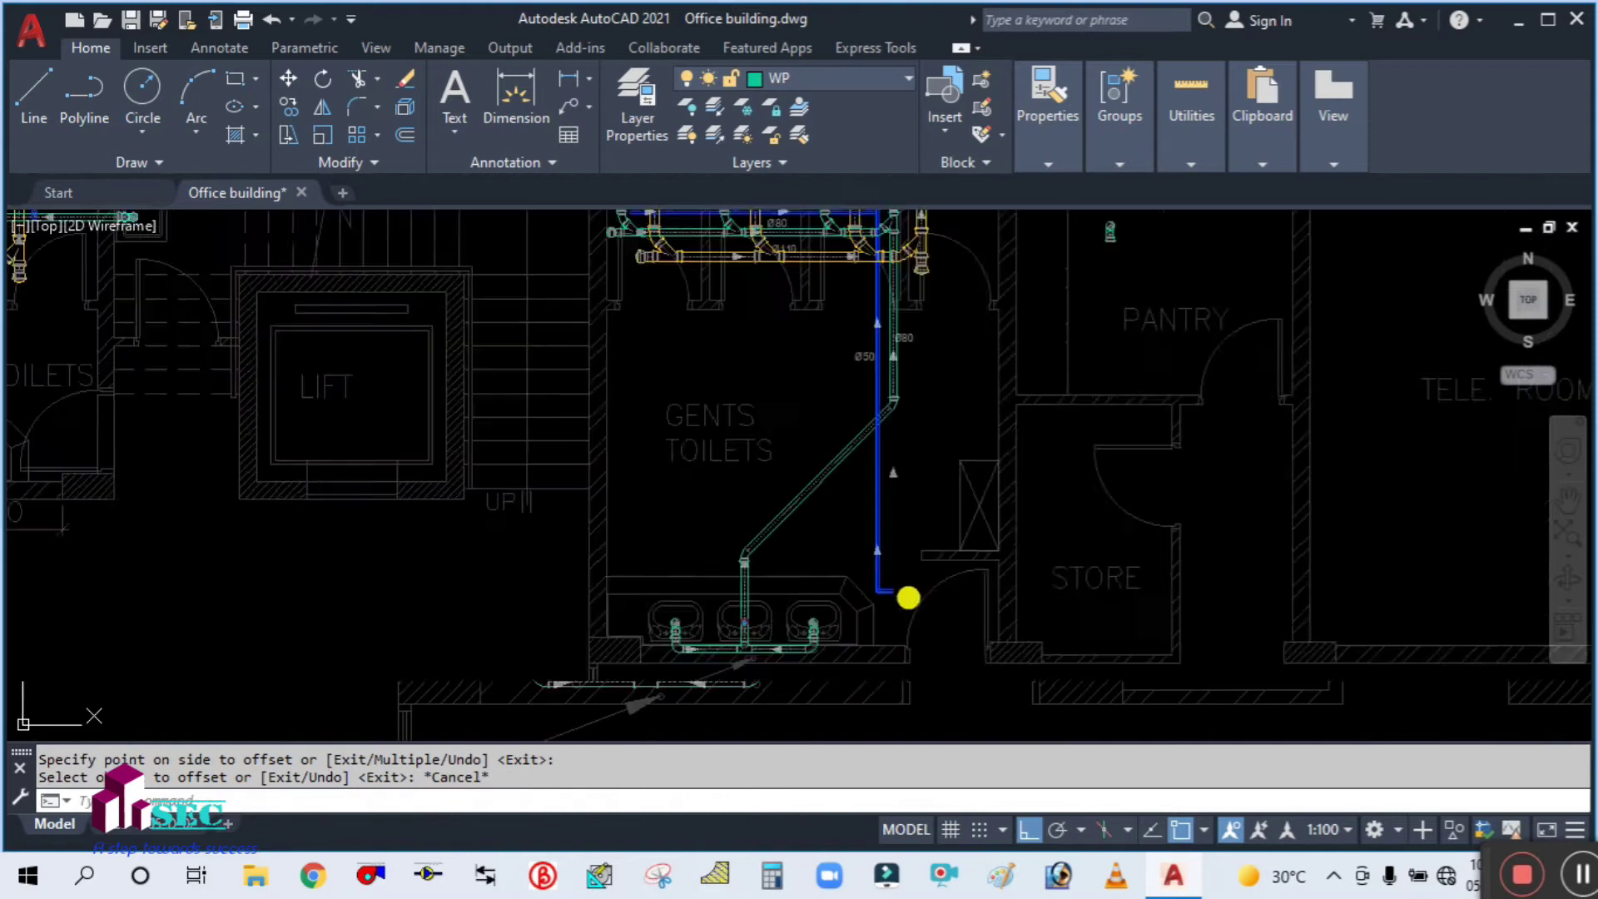
# Match the dashed centre line properties onto the middle lines of the vent branches and horizontal vent pipe at the first two toilets
pyautogui.scroll(6, 821, 353)
pyautogui.moveTo(822, 308); pyautogui.dragTo(916, 358, button='middle')
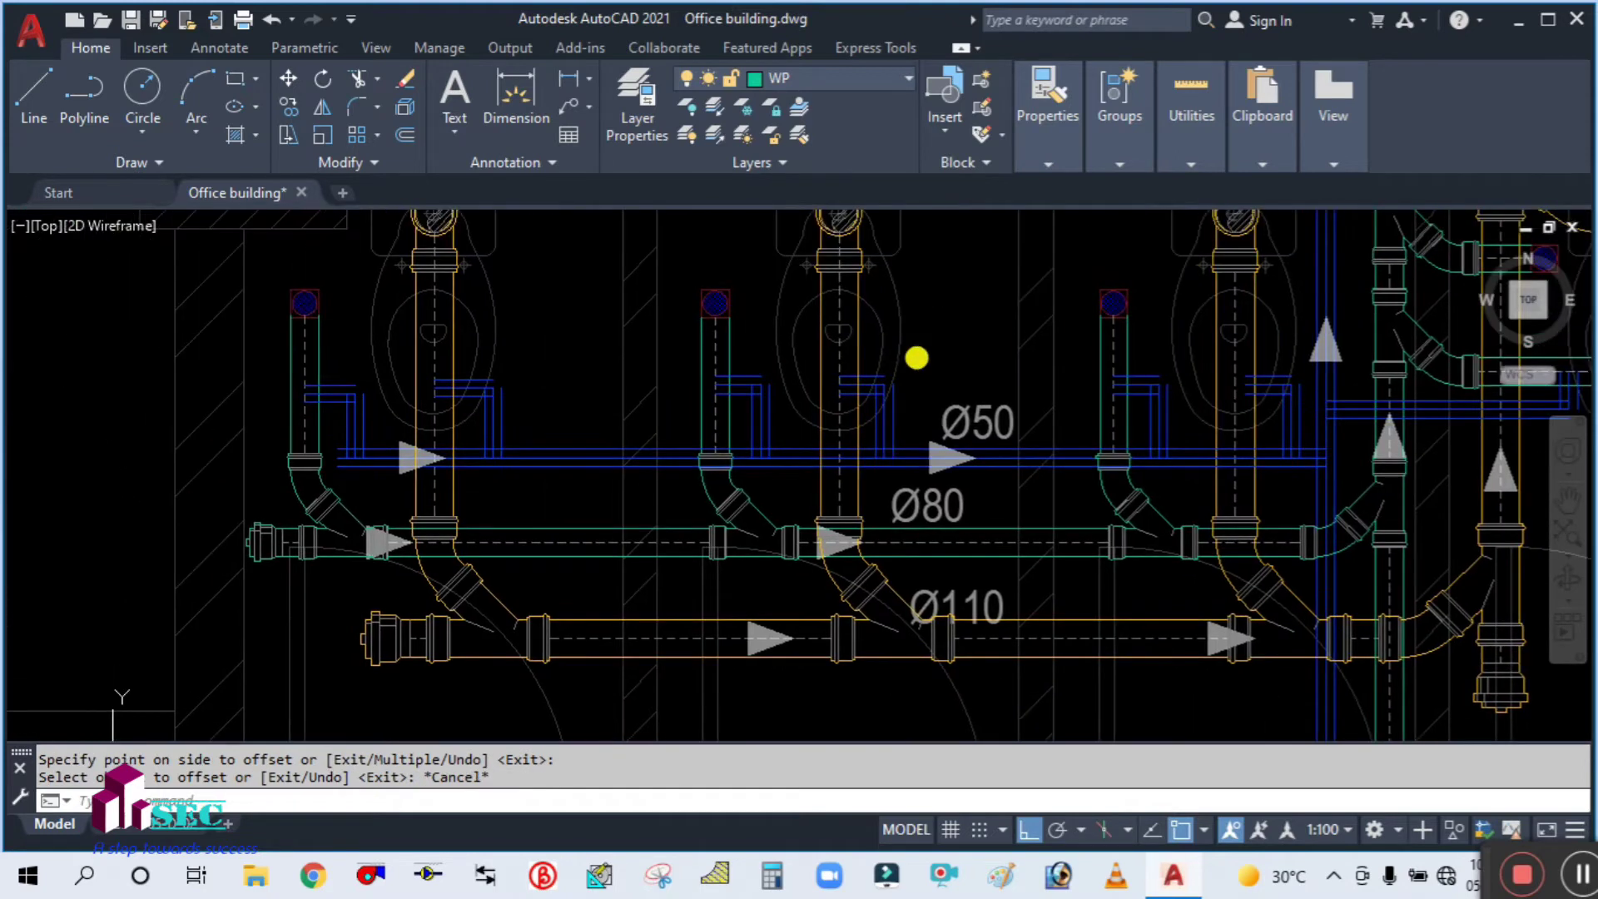
pyautogui.write('ma')
pyautogui.press('Return')
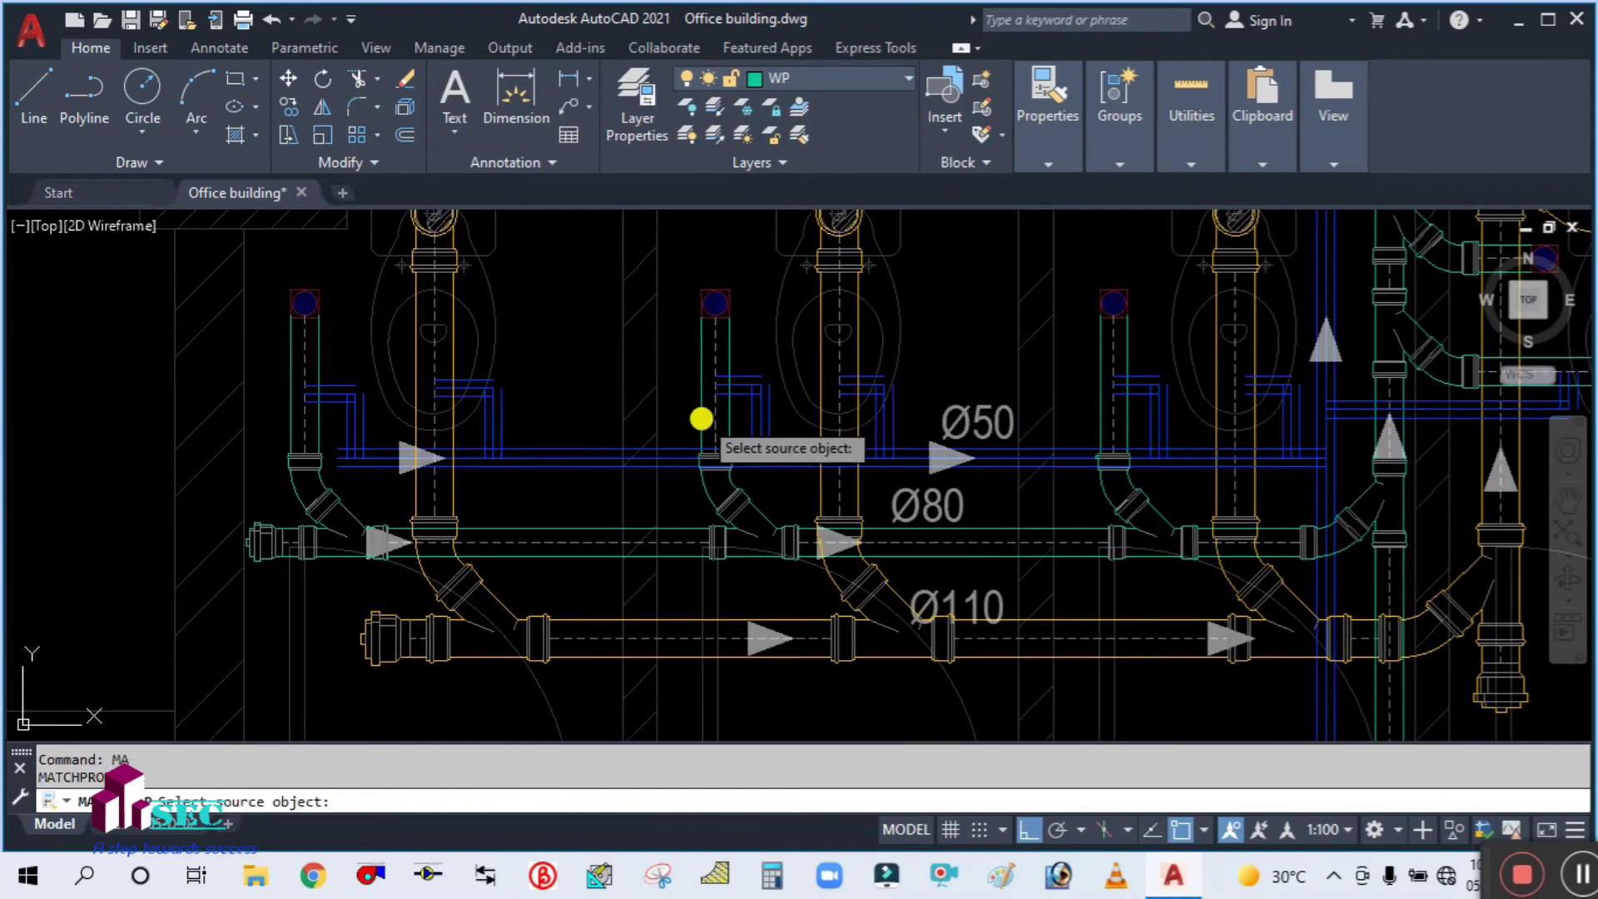
pyautogui.scroll(4, 728, 400)
pyautogui.click(738, 384)
pyautogui.click(919, 441)
pyautogui.click(842, 283)
pyautogui.click(1055, 577)
pyautogui.scroll(-3, 752, 478)
pyautogui.scroll(4, 488, 457)
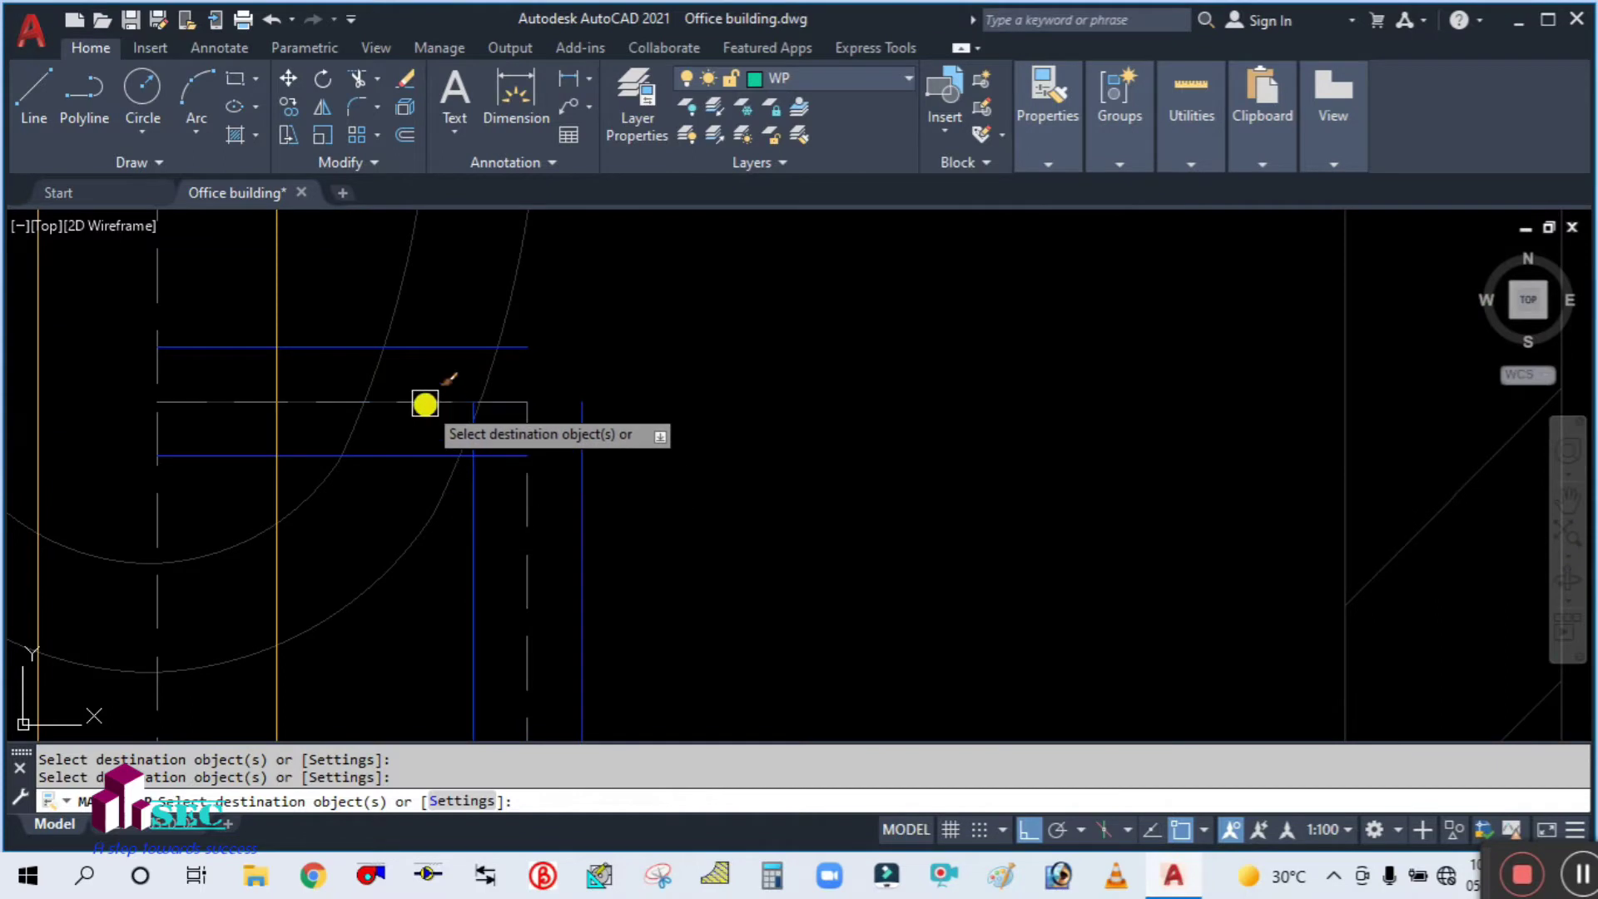
pyautogui.scroll(-4, 371, 438)
pyautogui.scroll(4, 370, 438)
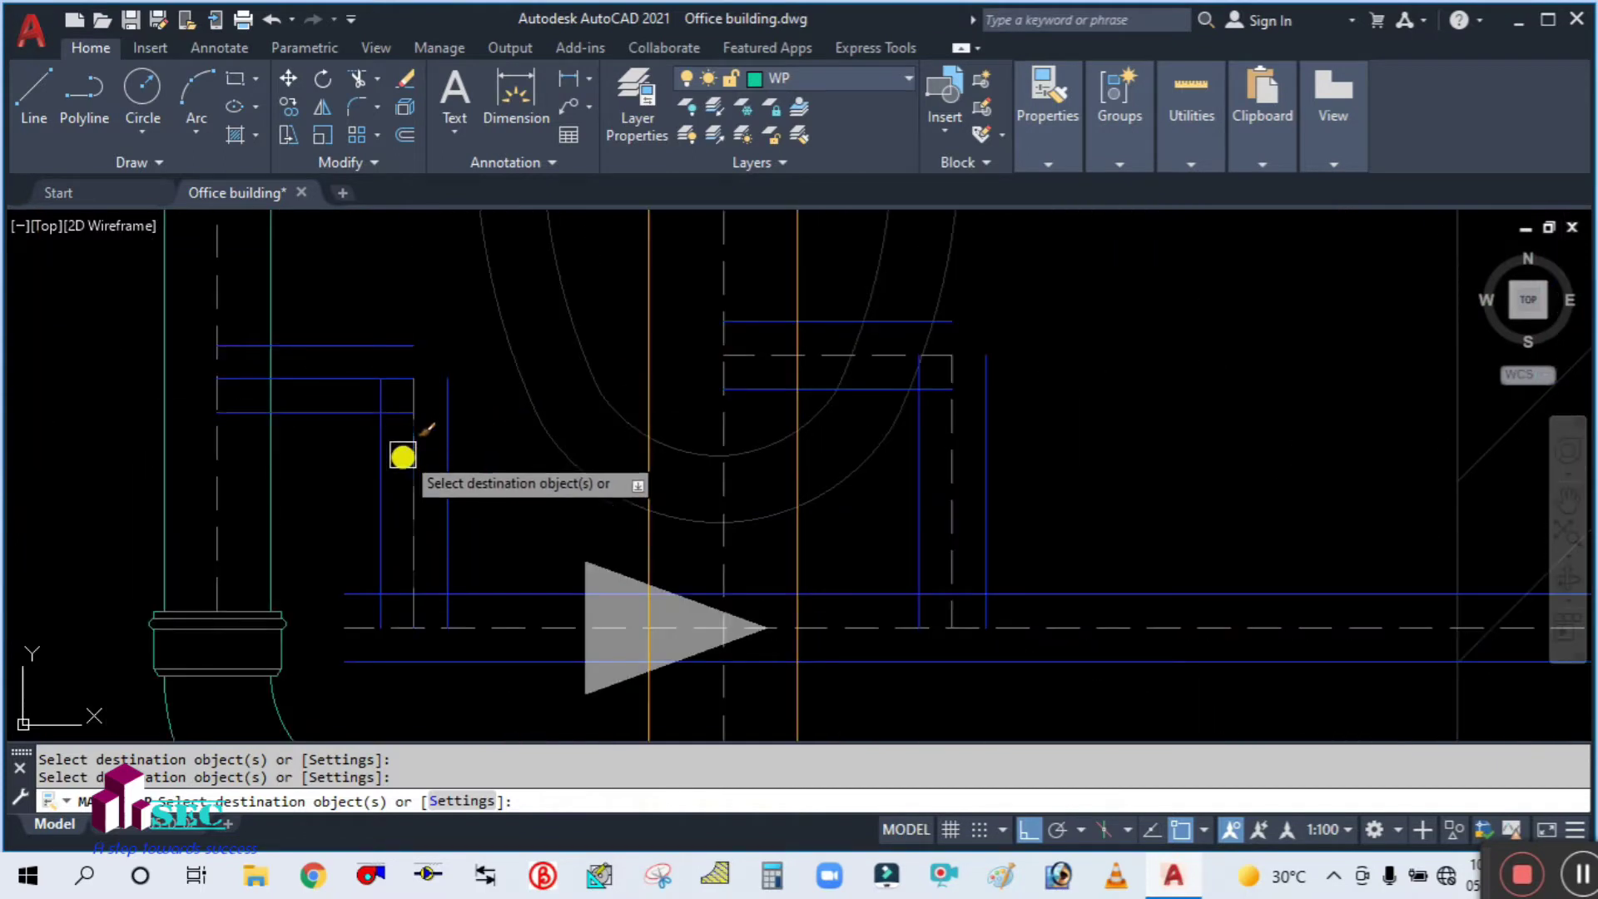
pyautogui.scroll(-4, 328, 381)
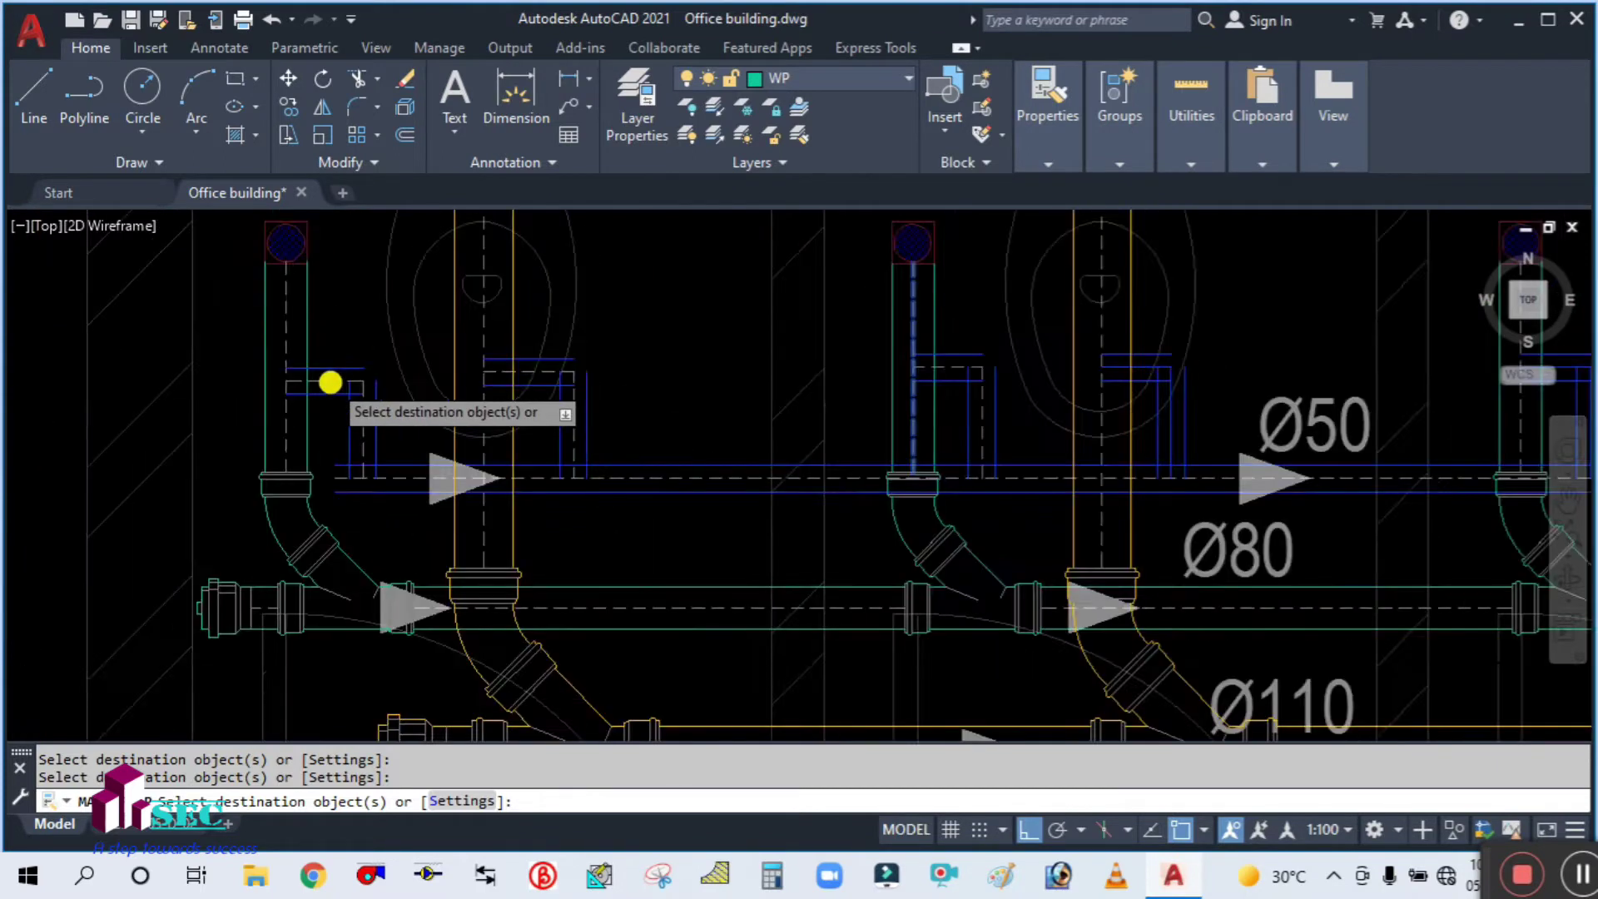
# Apply the same dashed centre line properties to the vertical vent pipe, its side branch and the vent branch beside it
pyautogui.moveTo(1127, 453)
pyautogui.mouseDown(button='middle')
pyautogui.moveTo(1149, 457)
pyautogui.moveTo(1010, 407)
pyautogui.mouseUp(button='middle')
pyautogui.scroll(5, 830, 354)
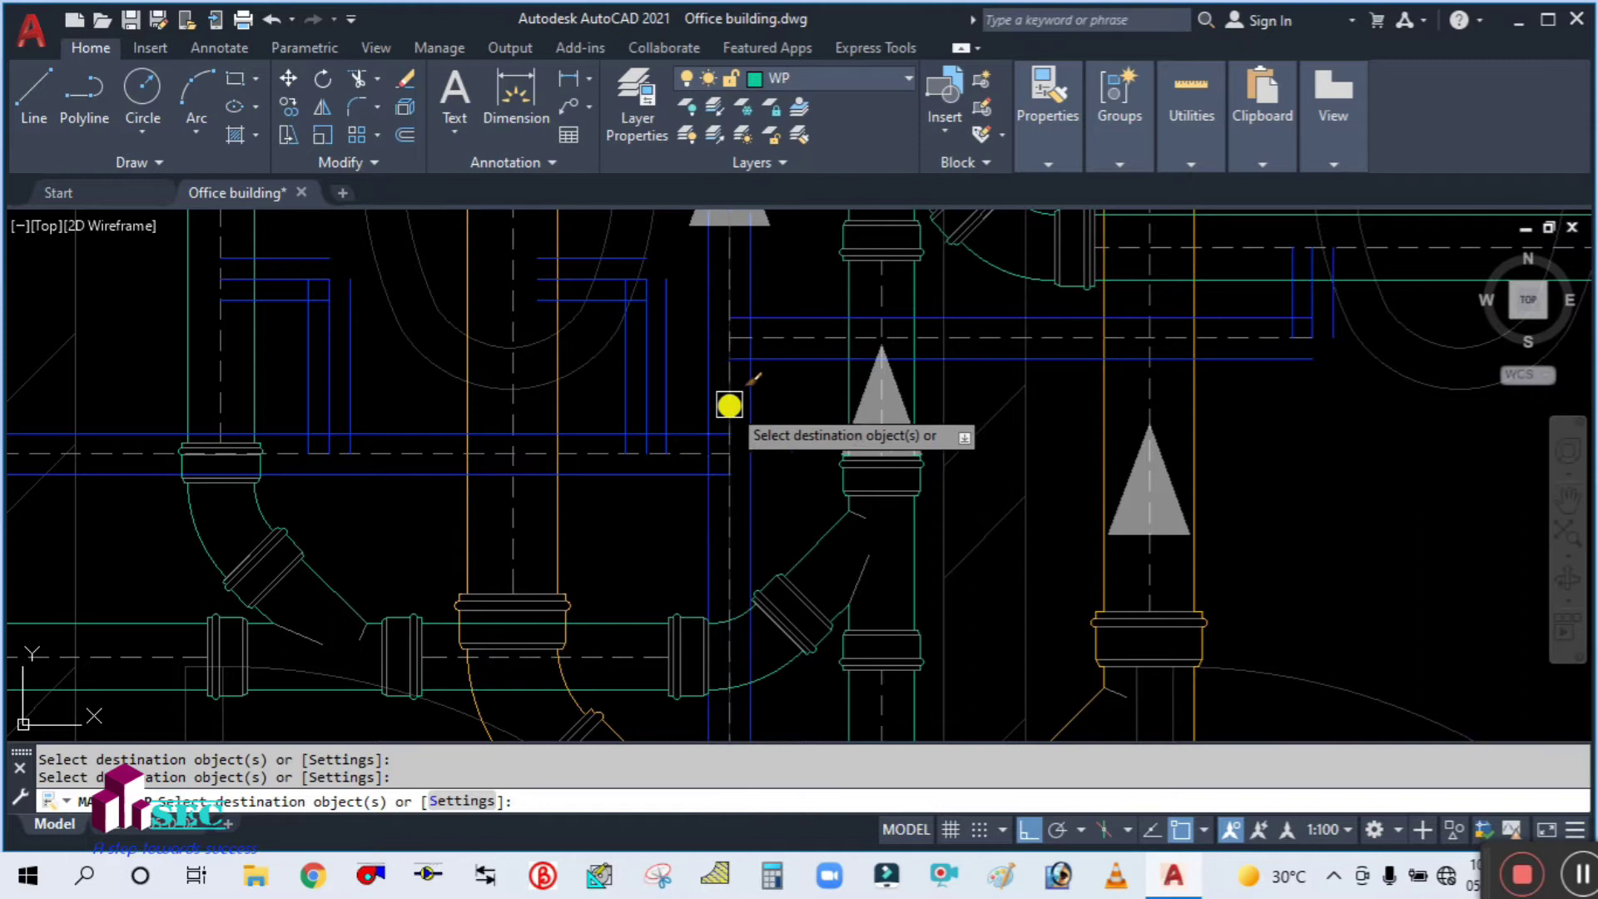
pyautogui.scroll(5, 729, 406)
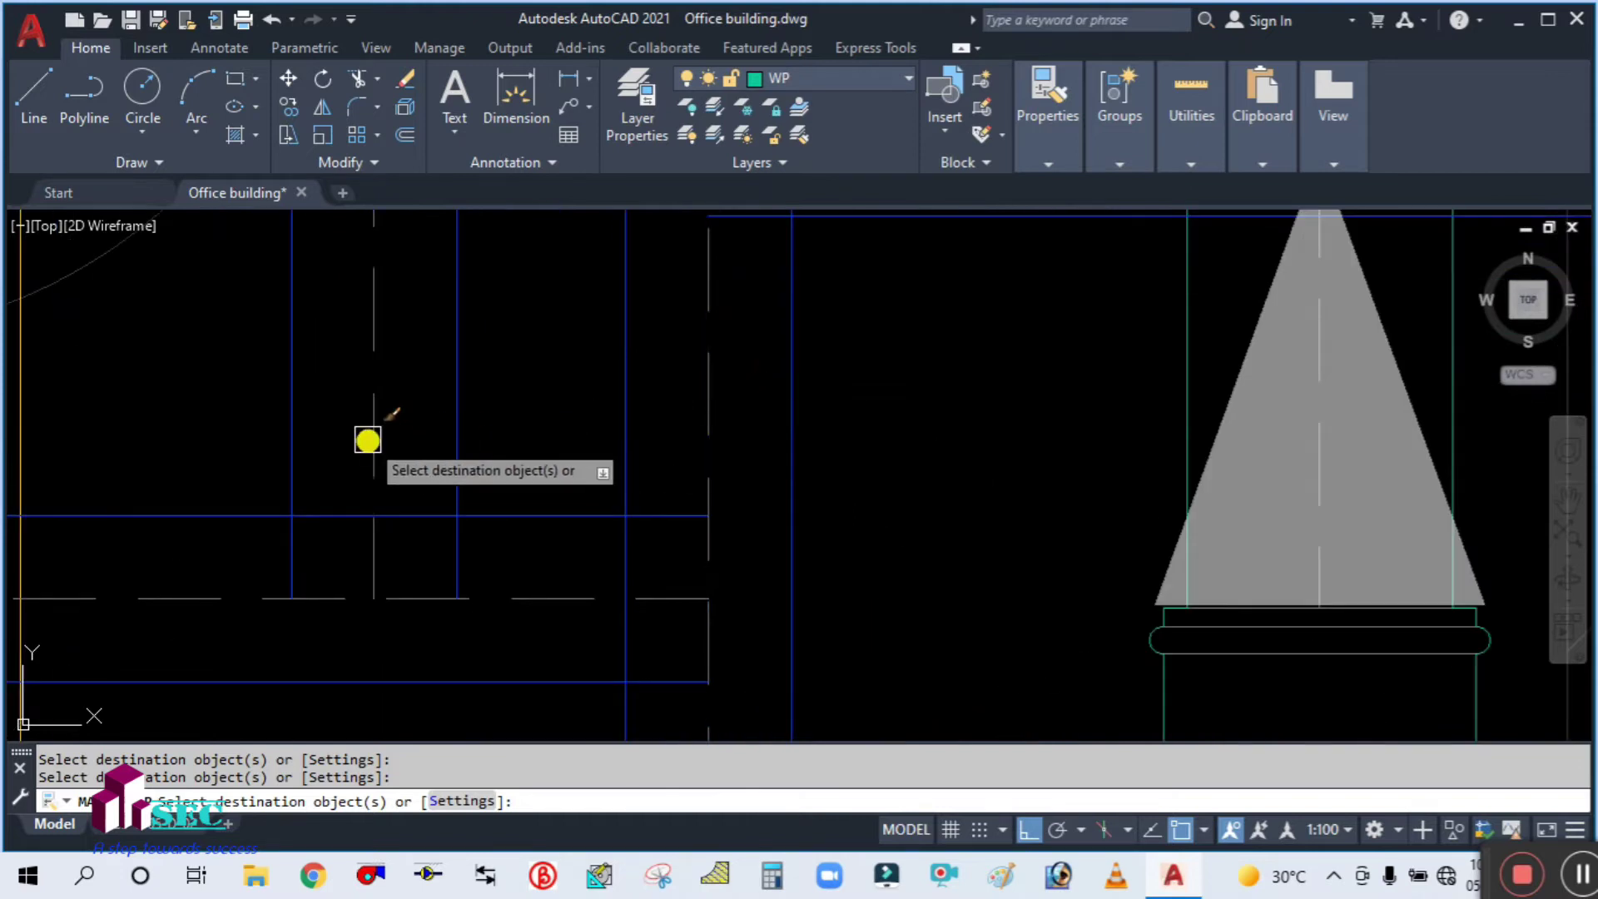
pyautogui.scroll(-6, 545, 373)
pyautogui.scroll(-3, 1049, 505)
pyautogui.moveTo(1066, 535); pyautogui.dragTo(1019, 332, button='middle')
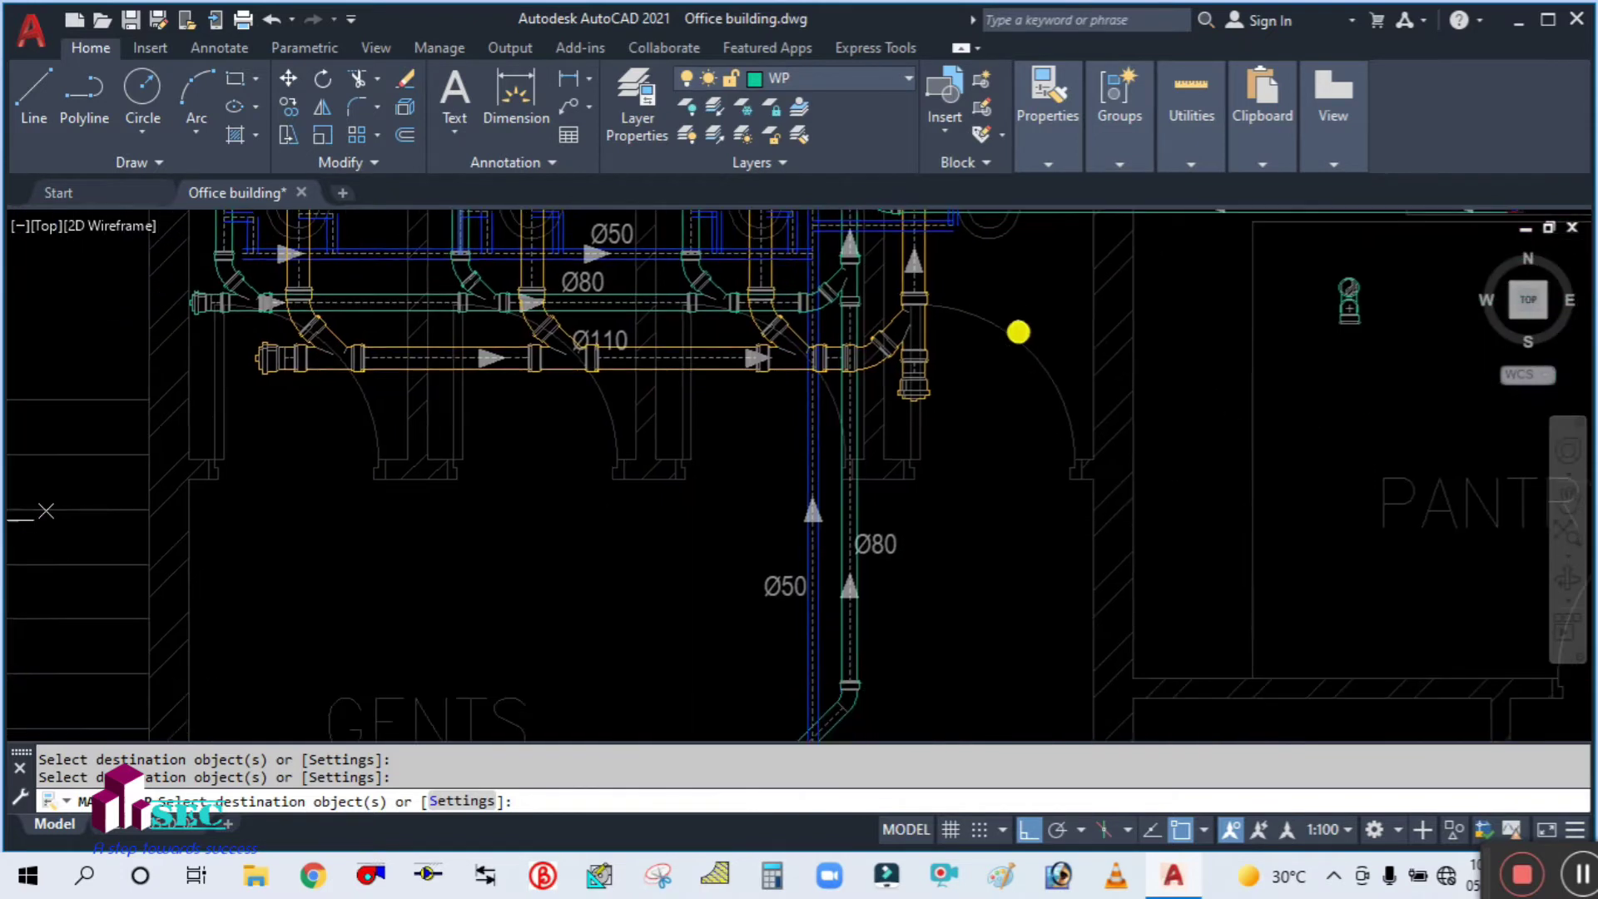
# Apply the dashed centre line properties to the vertical vent's lower end near the washbasins and end the property matching
pyautogui.moveTo(928, 613); pyautogui.dragTo(924, 378, button='middle')
pyautogui.moveTo(792, 607); pyautogui.dragTo(791, 303, button='middle')
pyautogui.scroll(5, 807, 553)
pyautogui.moveTo(823, 498); pyautogui.dragTo(835, 257, button='middle')
pyautogui.scroll(-2, 834, 260)
pyautogui.scroll(7, 824, 412)
pyautogui.scroll(-7, 732, 474)
pyautogui.scroll(-4, 828, 482)
pyautogui.scroll(-8, 749, 624)
pyautogui.scroll(8, 821, 467)
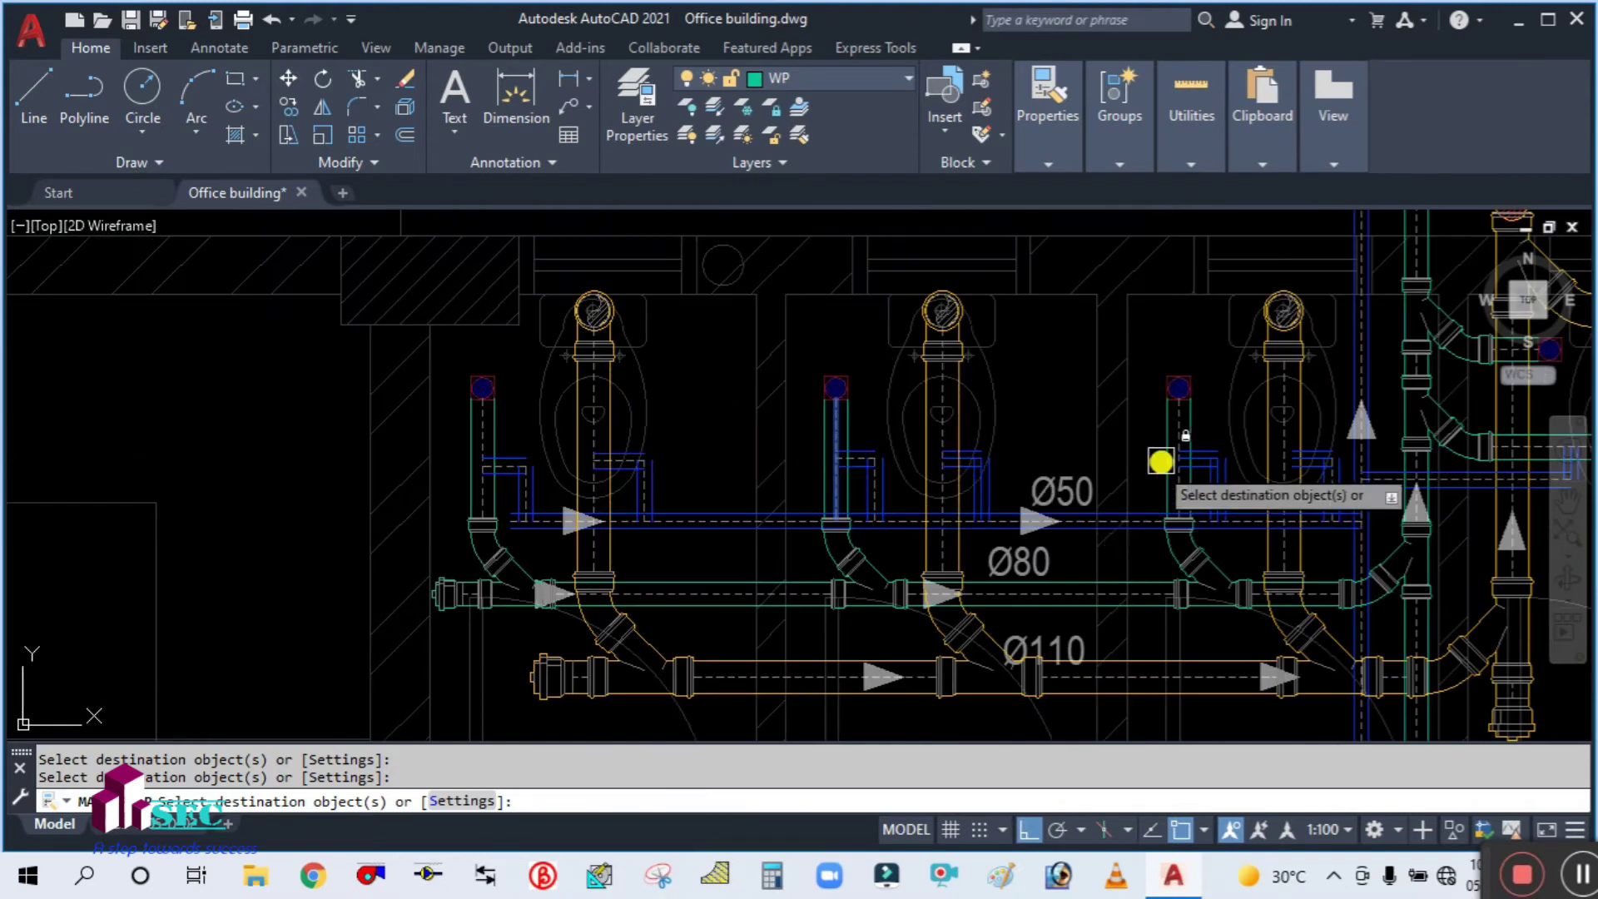
pyautogui.press('Escape')
# Match the dashed centre line properties onto the remaining solid middle lines of the third toilet's vent branches
pyautogui.scroll(5, 1149, 437)
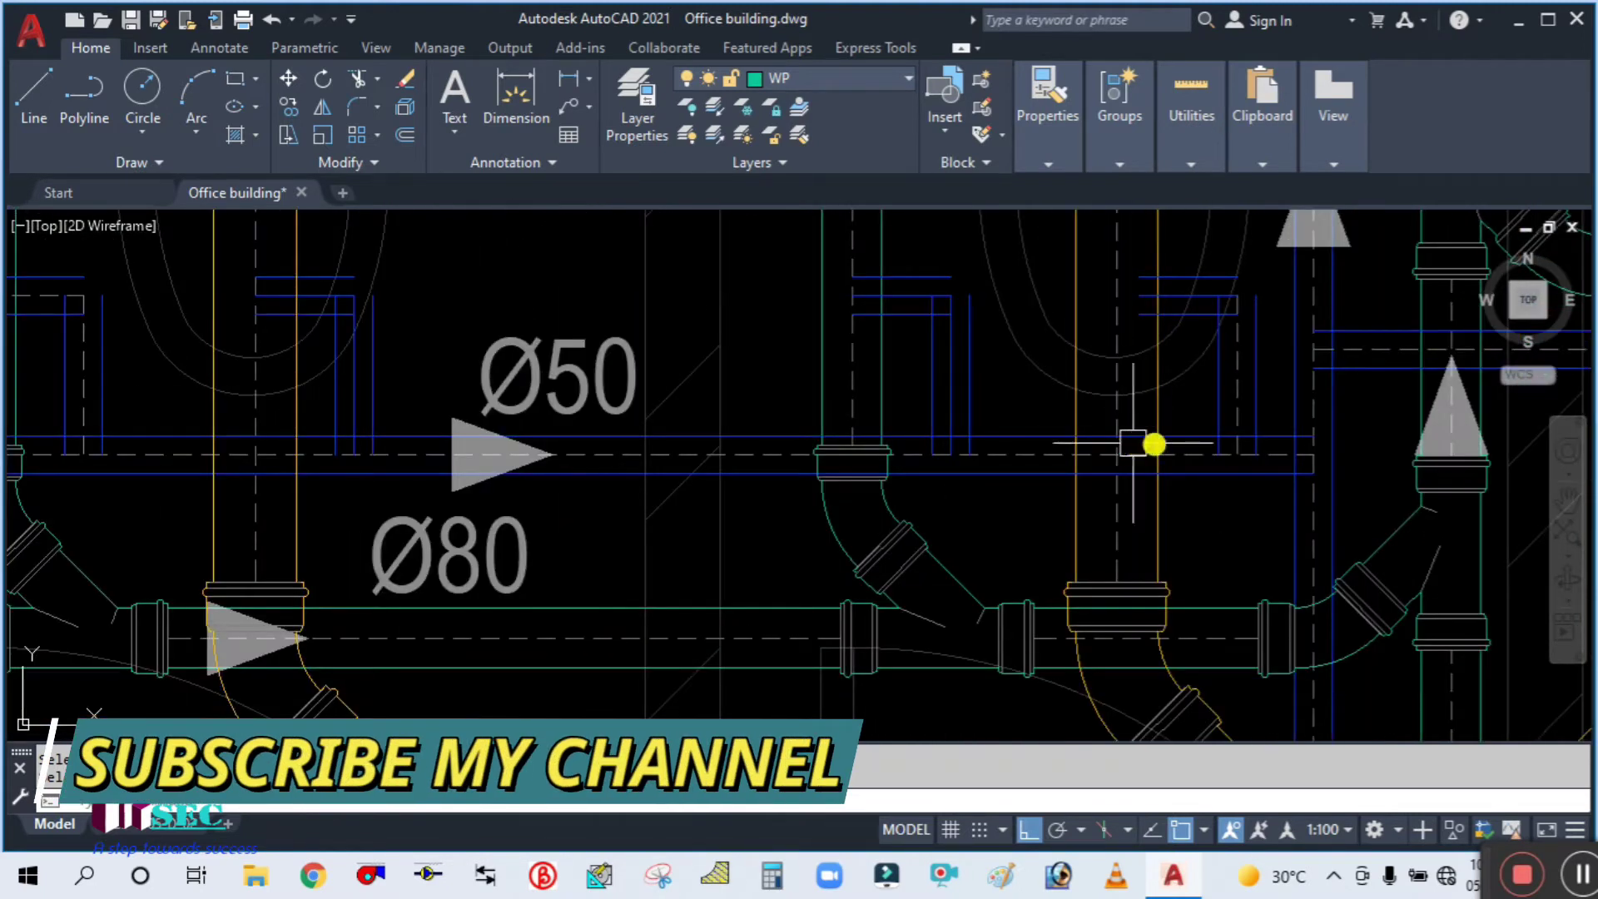
pyautogui.click(1244, 412)
pyautogui.scroll(2, 970, 374)
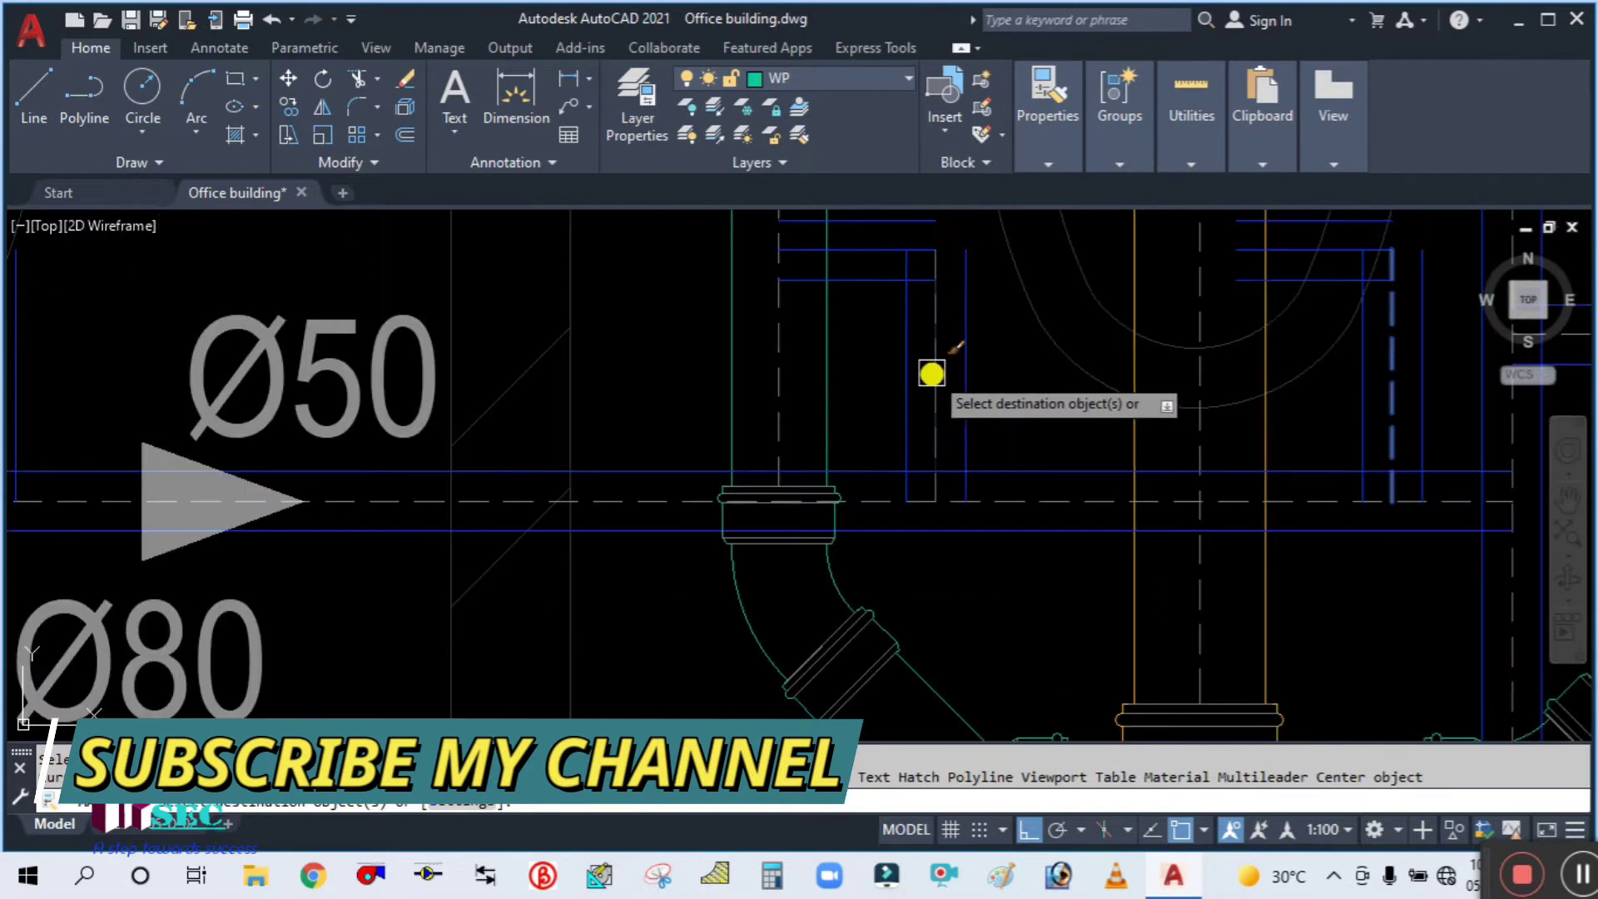
pyautogui.scroll(-5, 872, 385)
pyautogui.press('Escape')
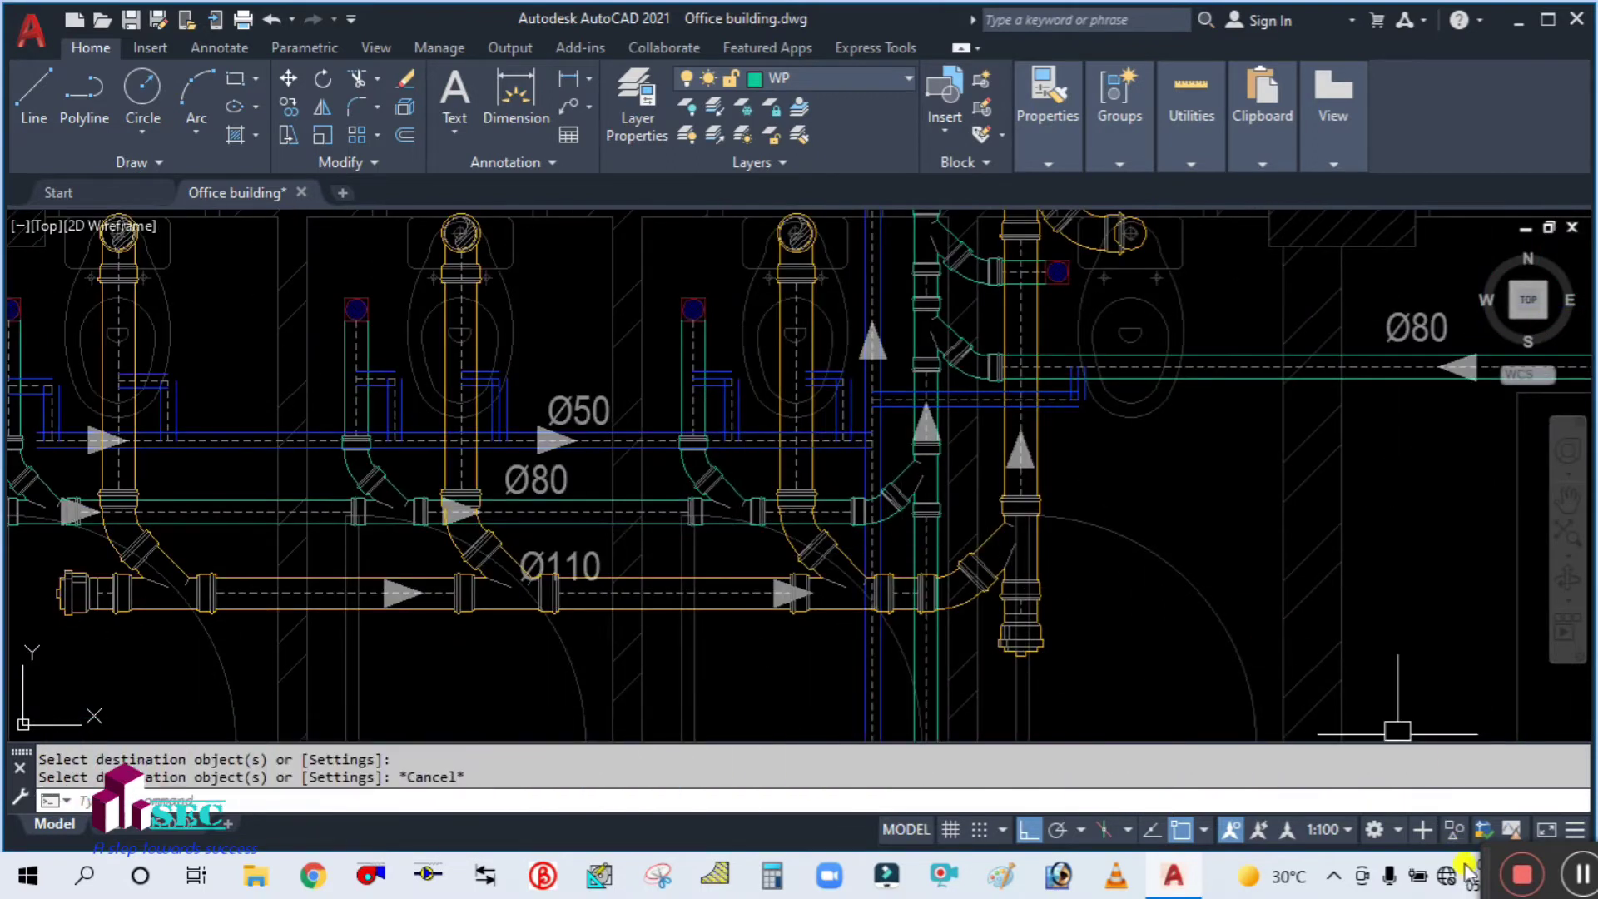
pyautogui.moveTo(1485, 862); pyautogui.dragTo(1447, 805)
pyautogui.click(1192, 524)
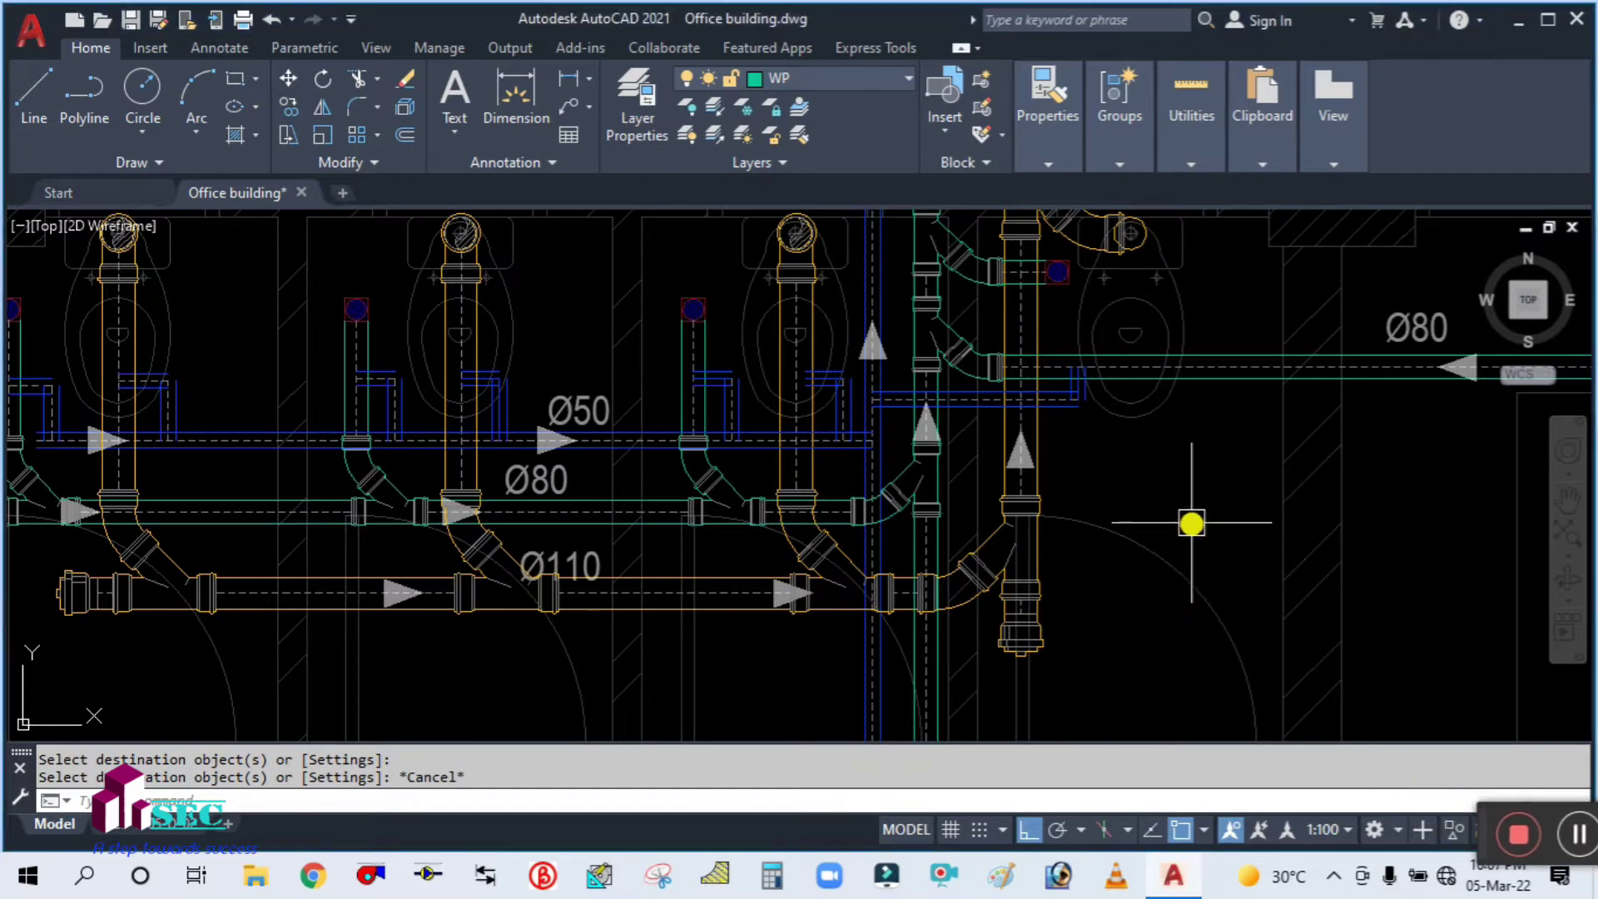
pyautogui.press('Escape')
# Copy the vent tee from the finished toilets left of the lift onto the horizontal vent pipe at the gents' first branch
pyautogui.scroll(-4, 1132, 502)
pyautogui.scroll(2, 1029, 468)
pyautogui.scroll(4, 595, 507)
pyautogui.moveTo(587, 502); pyautogui.dragTo(764, 570, button='middle')
pyautogui.scroll(-4, 765, 569)
pyautogui.moveTo(421, 521); pyautogui.dragTo(870, 368, button='middle')
pyautogui.scroll(-3, 870, 367)
pyautogui.scroll(6, 322, 385)
pyautogui.scroll(4, 353, 457)
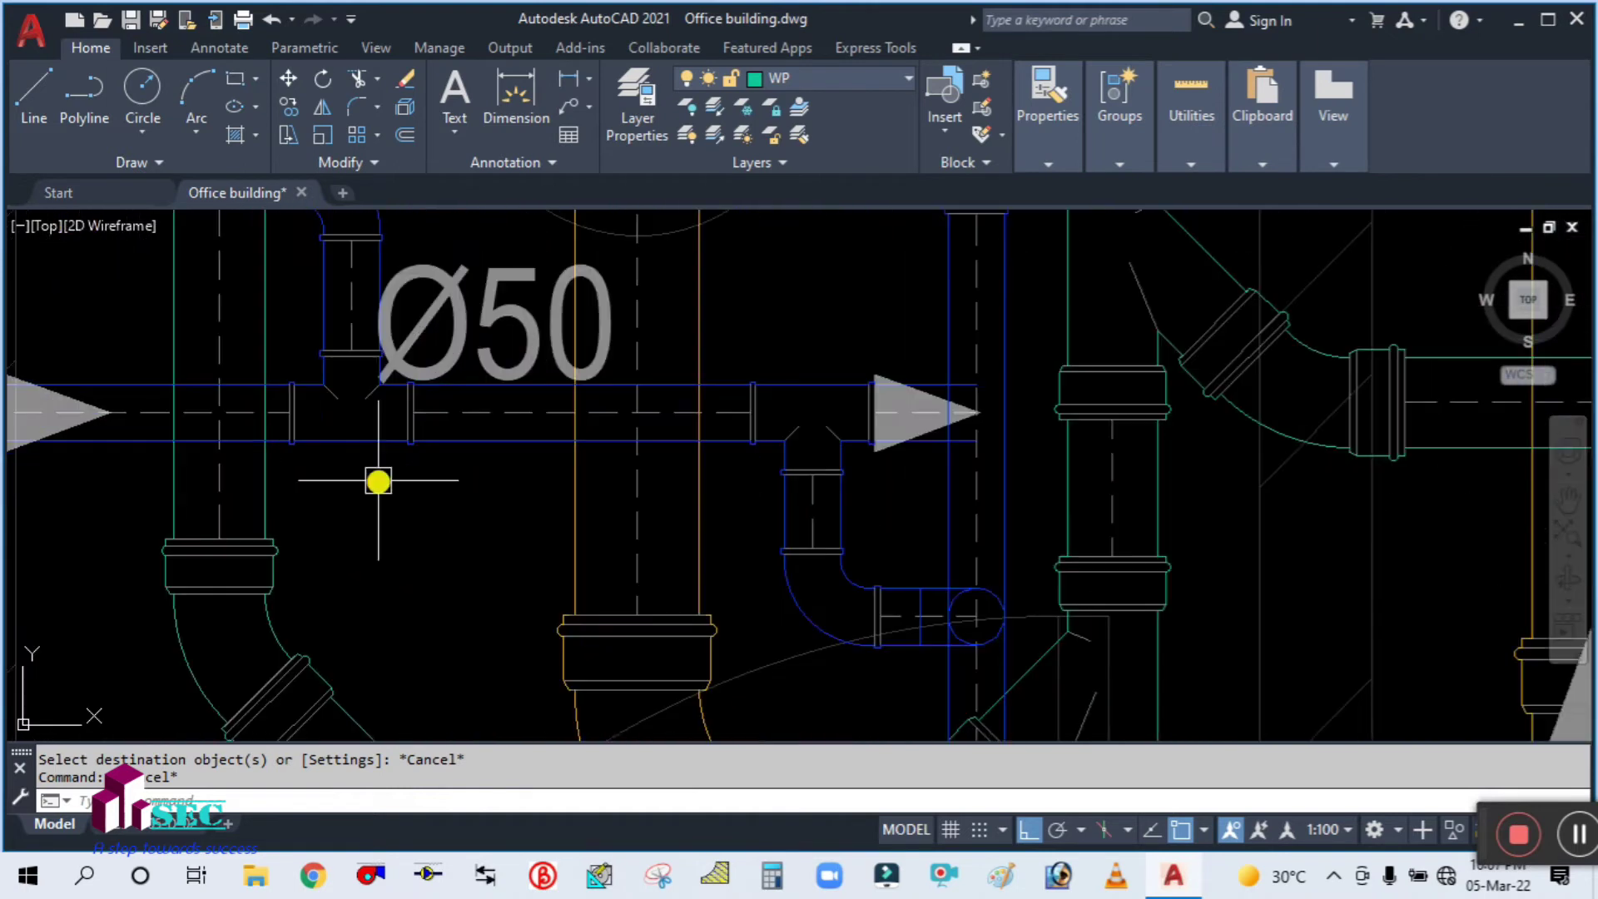
pyautogui.moveTo(378, 478); pyautogui.dragTo(516, 507, button='middle')
pyautogui.write('o')
pyautogui.press('Return')
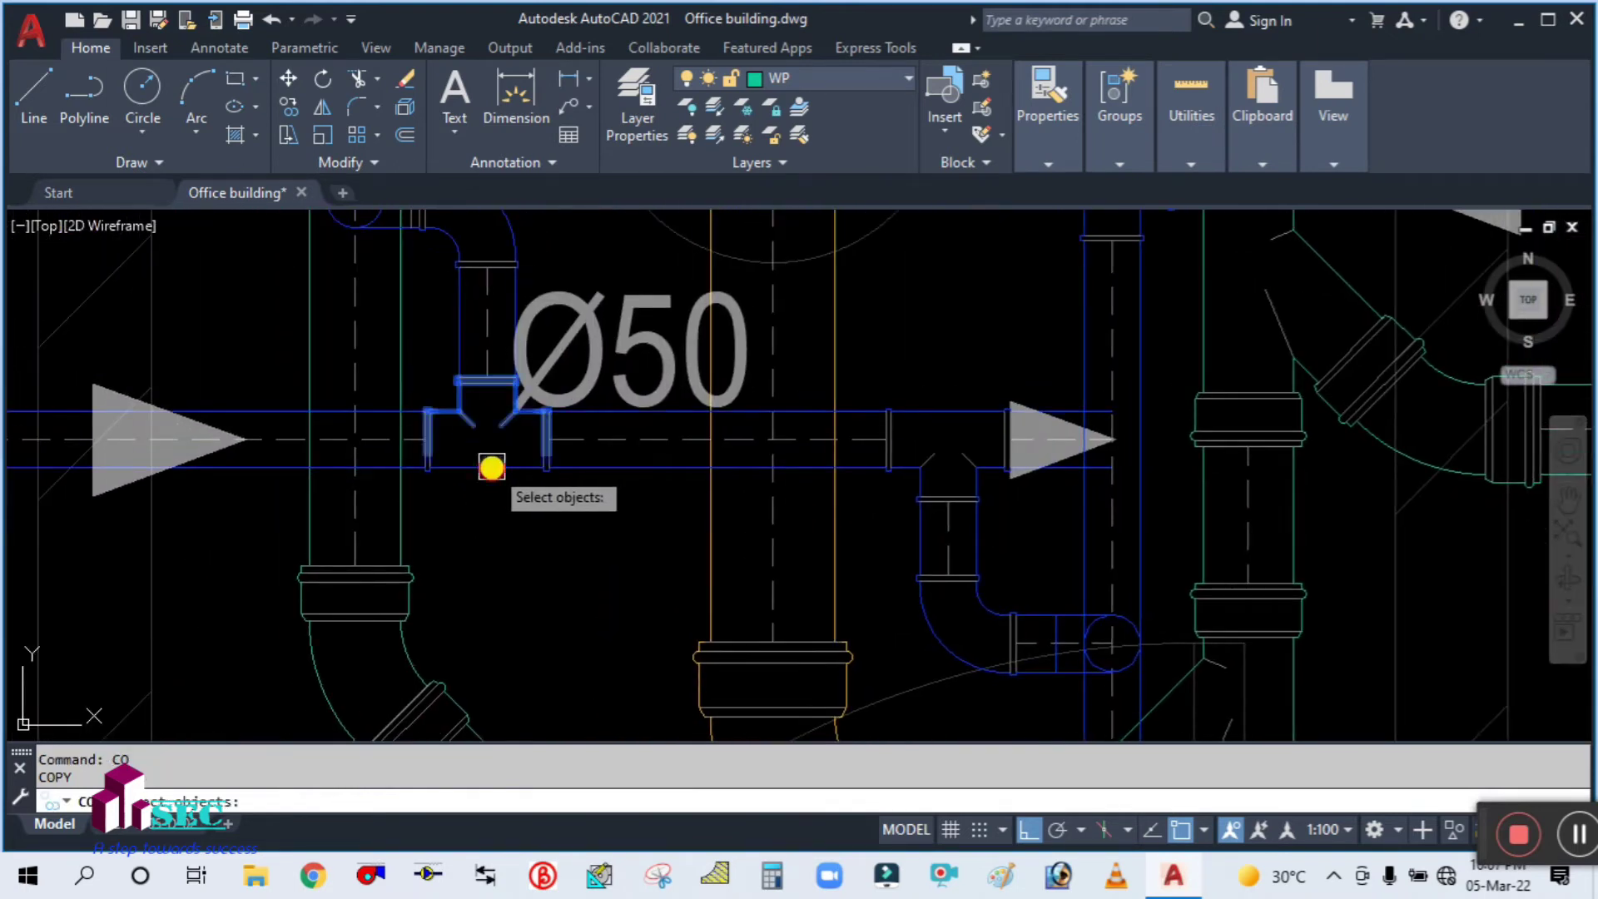
pyautogui.click(491, 467)
pyautogui.scroll(4, 405, 437)
pyautogui.press('Return')
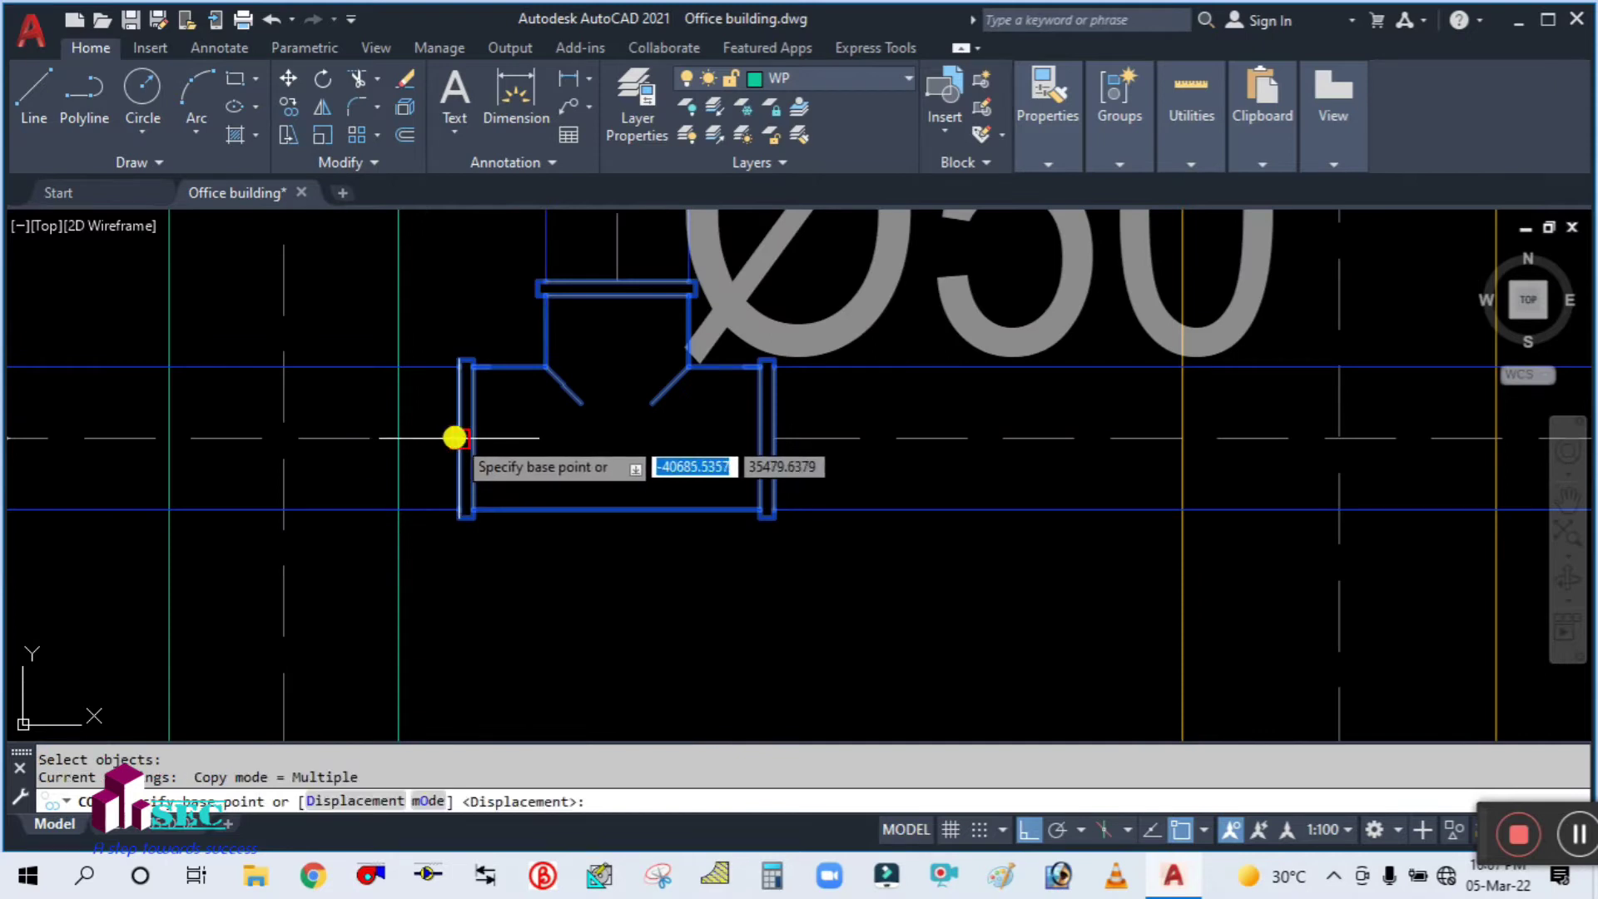
pyautogui.click(453, 437)
pyautogui.scroll(-5, 421, 443)
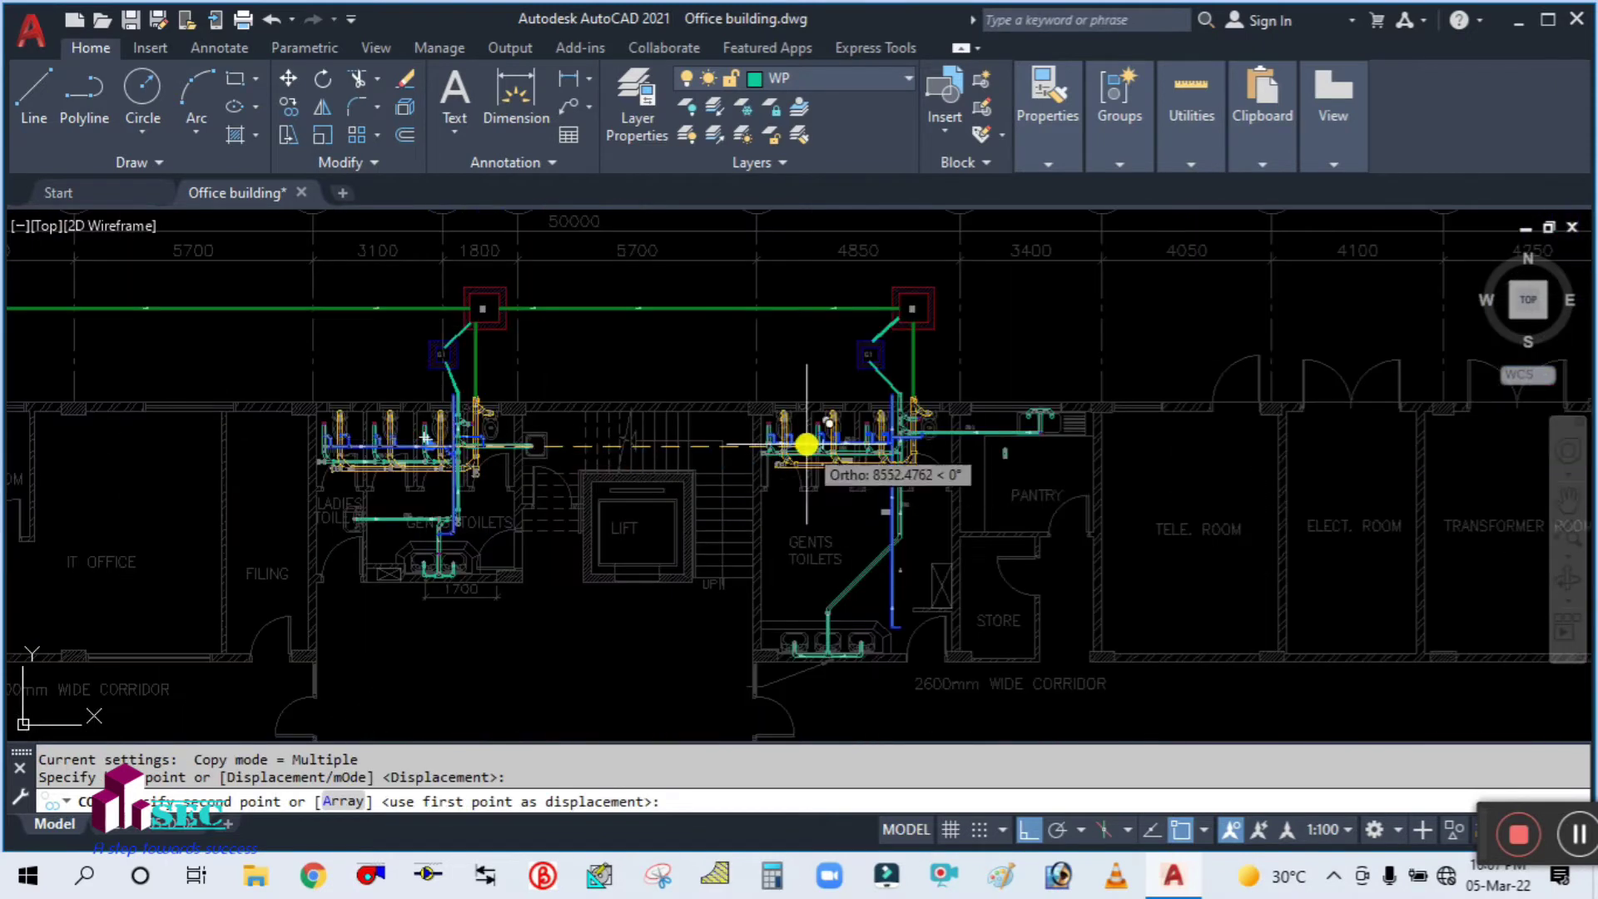
pyautogui.scroll(6, 806, 445)
pyautogui.scroll(5, 333, 482)
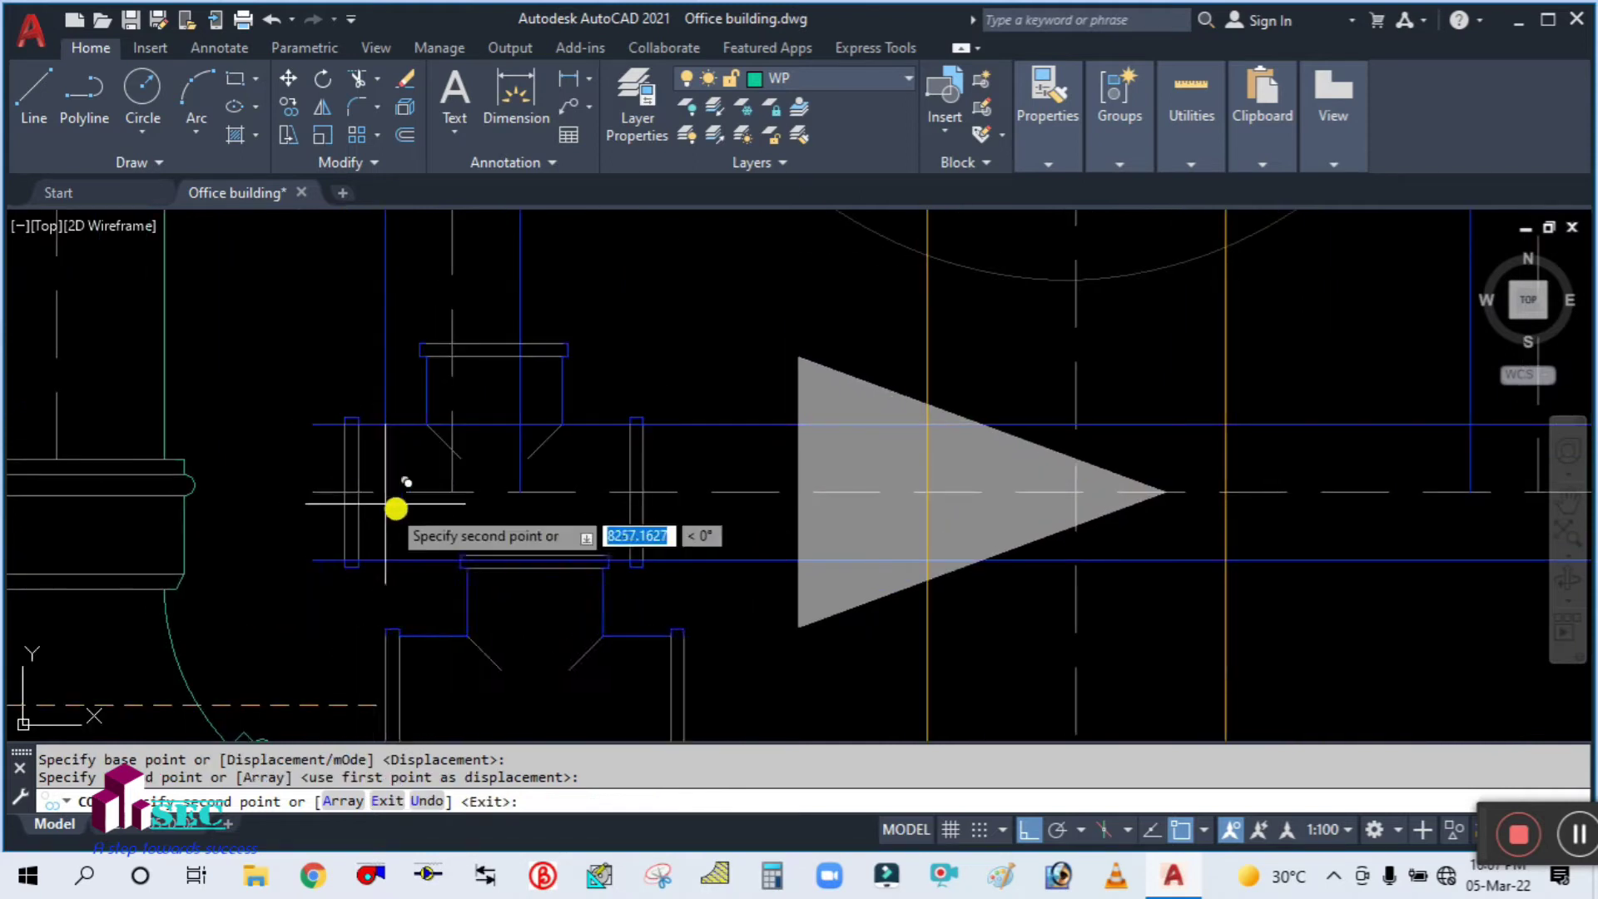
pyautogui.press('Escape')
# Move the copied tee horizontally so the midpoint of its branch collar sits on the first vent branch's centre line
pyautogui.moveTo(510, 489); pyautogui.dragTo(799, 560, button='middle')
pyautogui.write('m')
pyautogui.press('Return')
pyautogui.click(915, 537)
pyautogui.scroll(4, 781, 422)
pyautogui.press('Return')
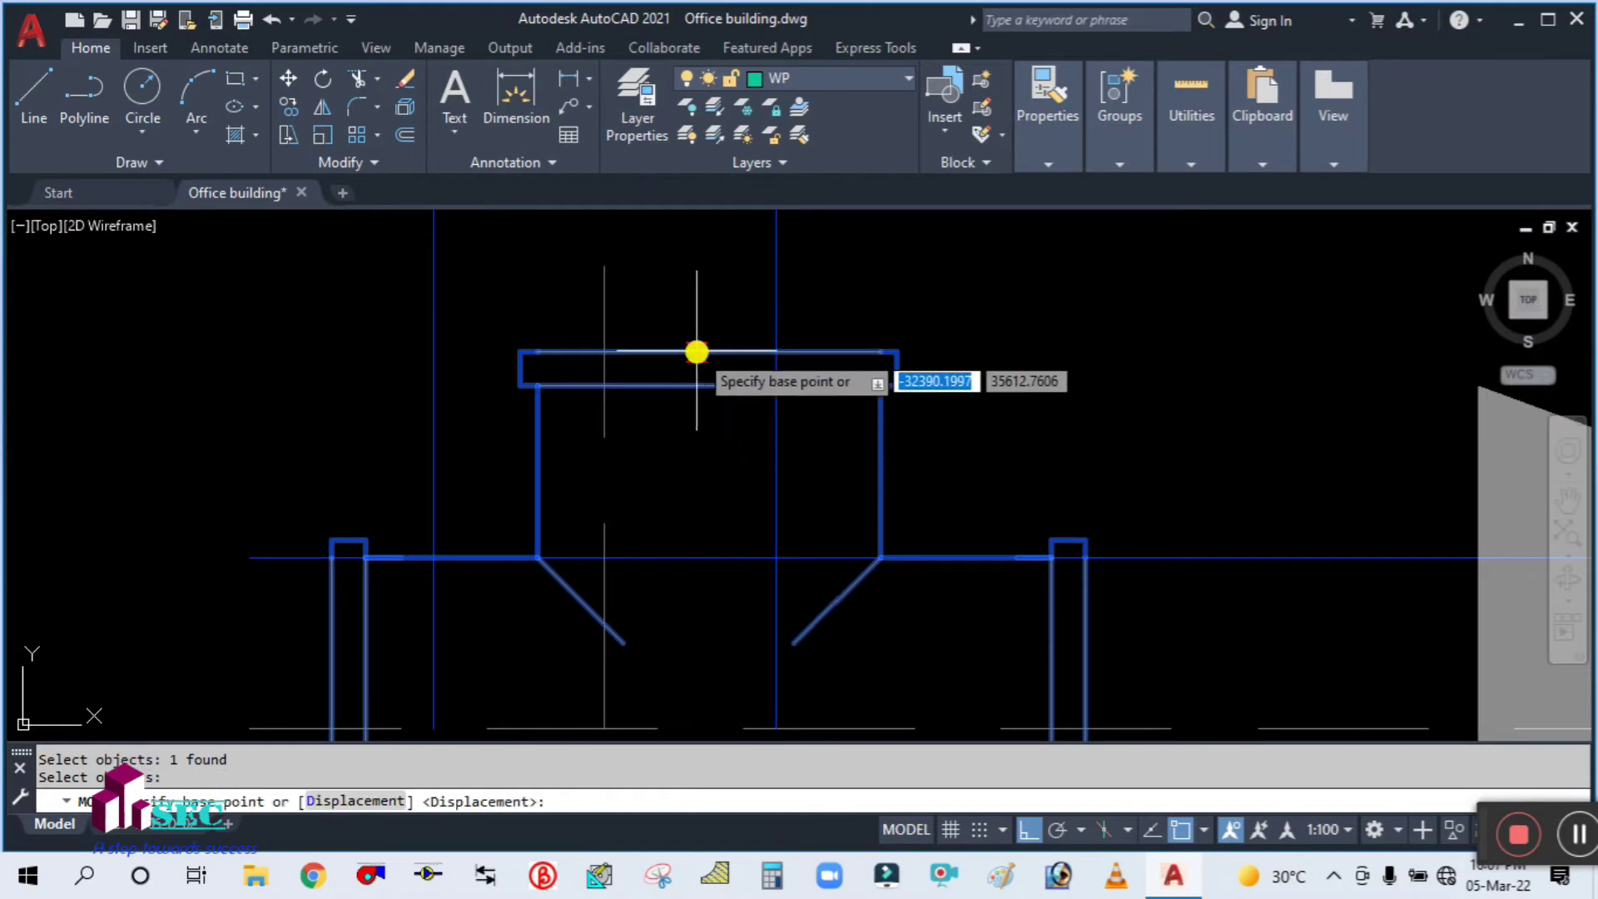
pyautogui.click(716, 347)
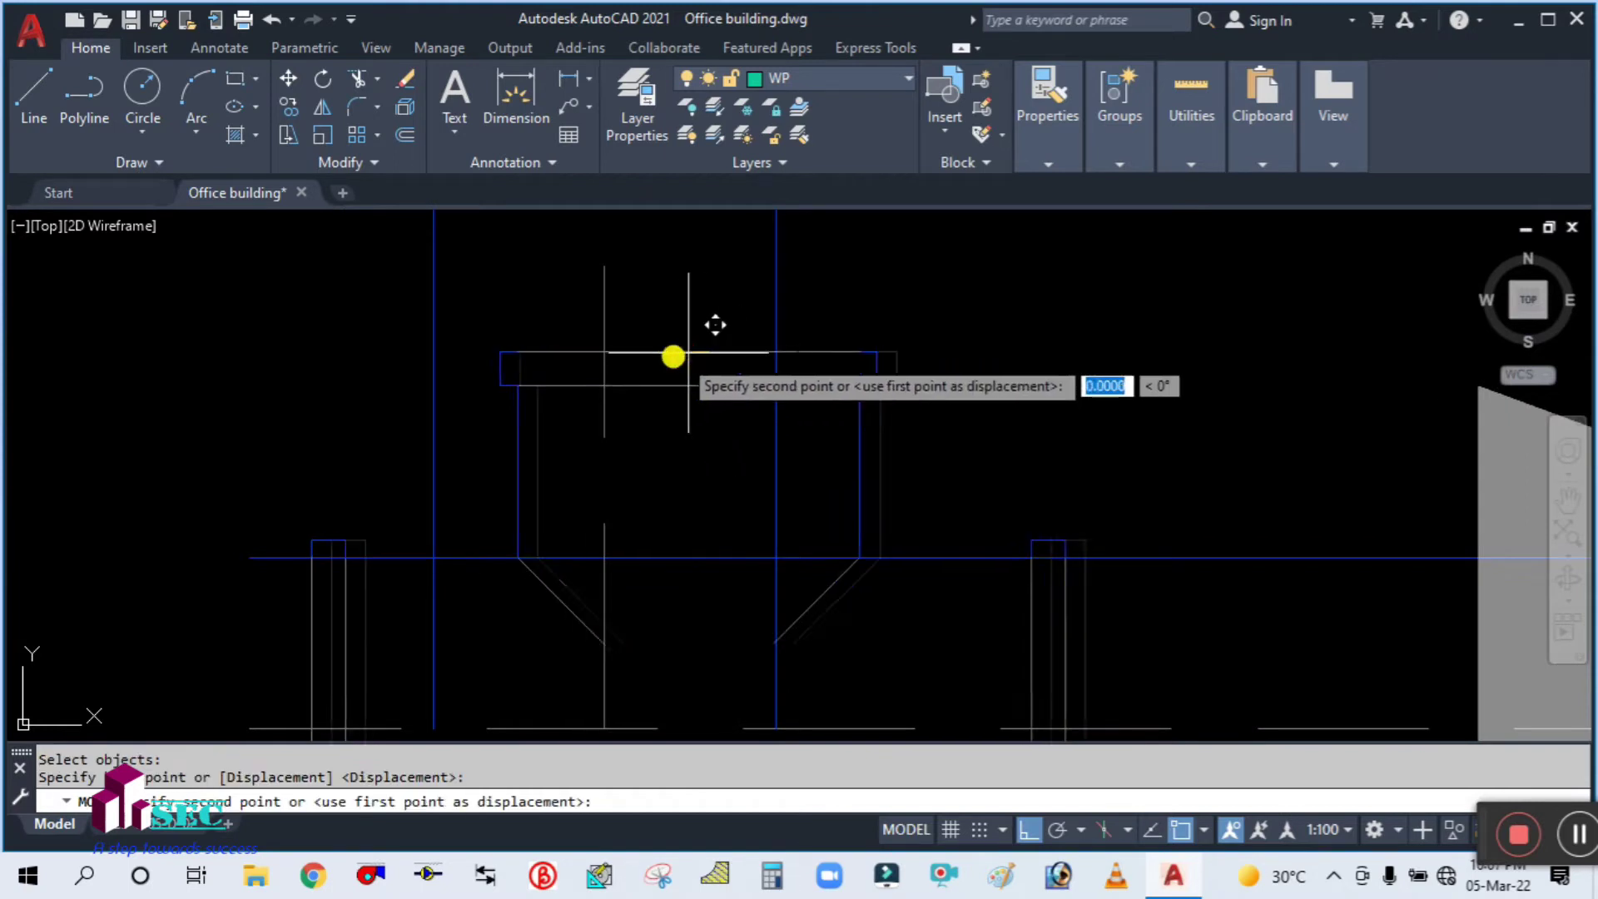
pyautogui.click(612, 354)
pyautogui.scroll(-6, 749, 341)
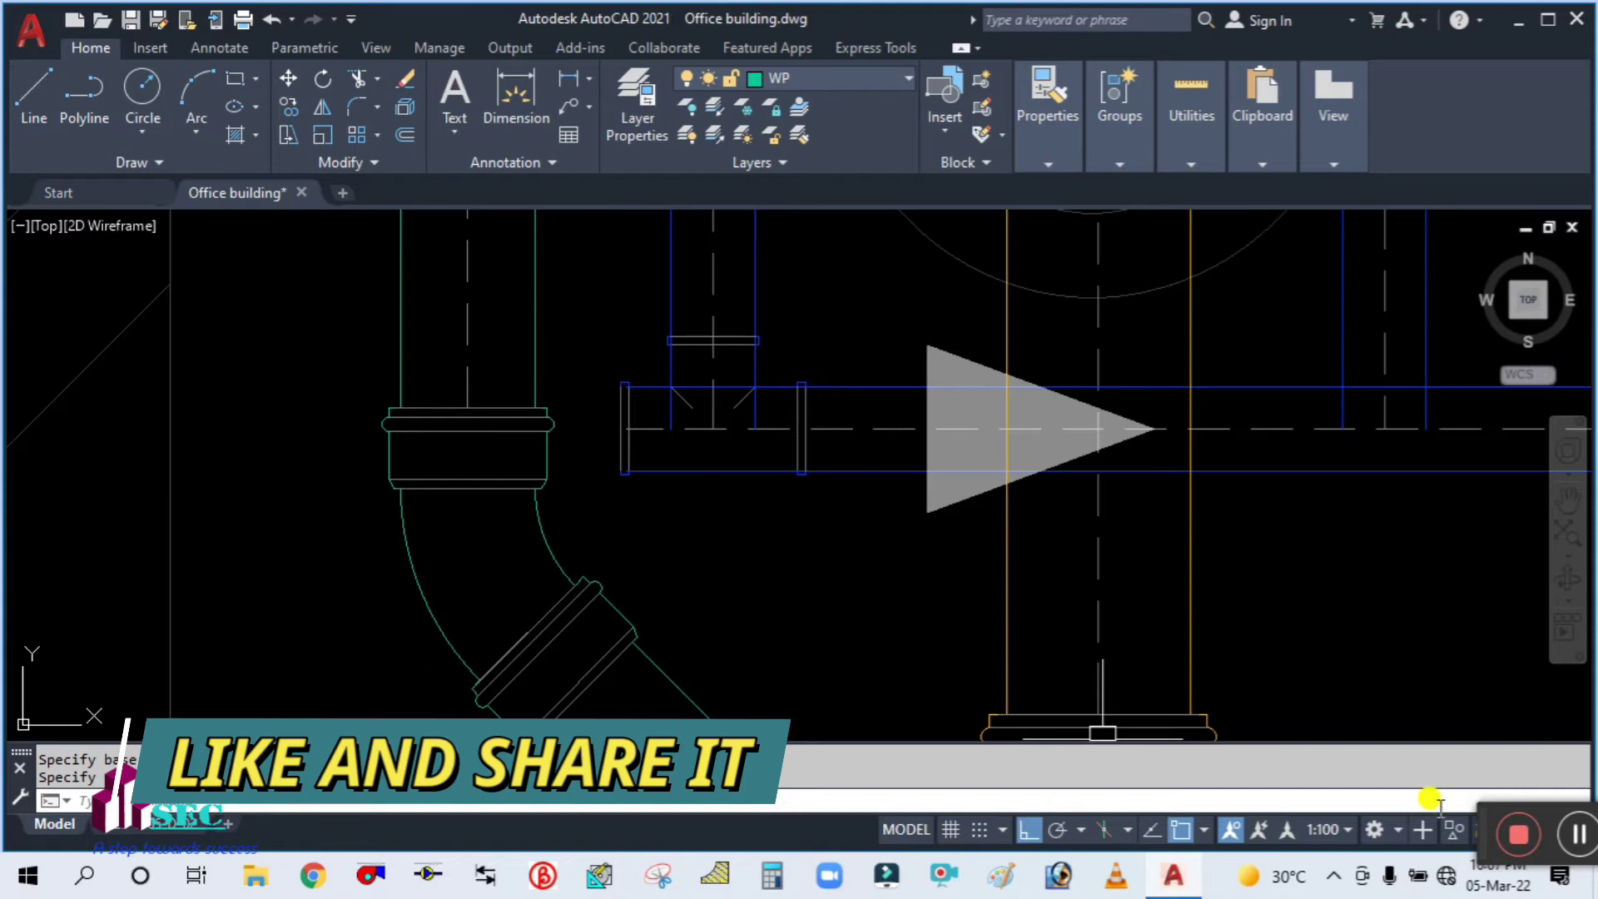
# Copy the aligned tee by its collar midpoint to the first toilet's second vent branch and the second toilet's first branch
pyautogui.scroll(2, 668, 453)
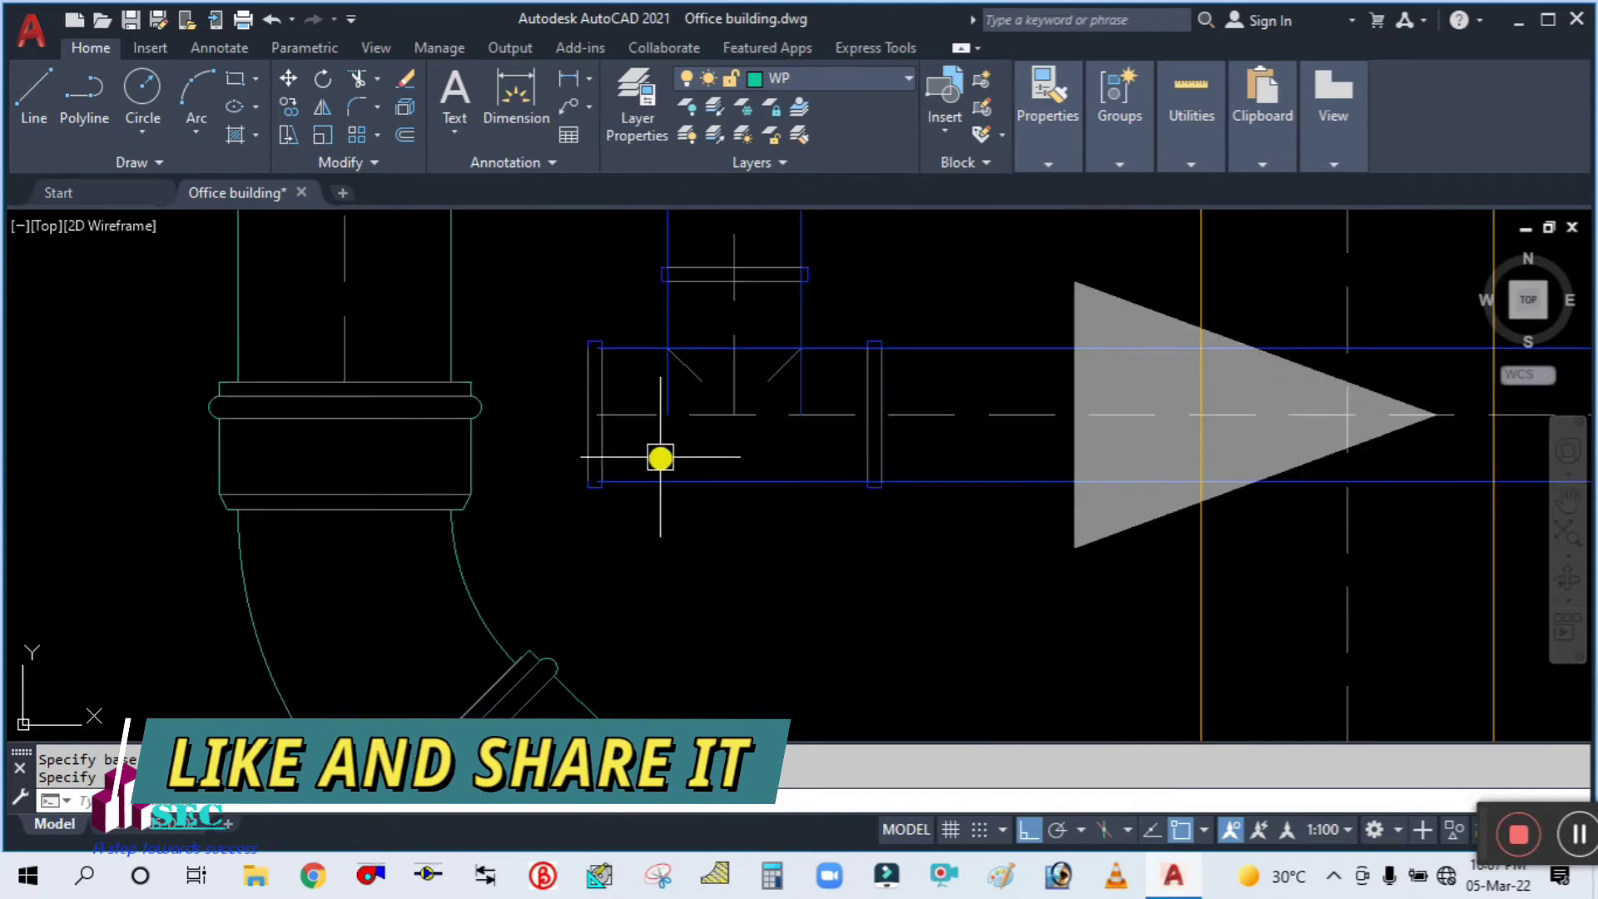
pyautogui.scroll(-6, 632, 517)
pyautogui.scroll(3, 707, 474)
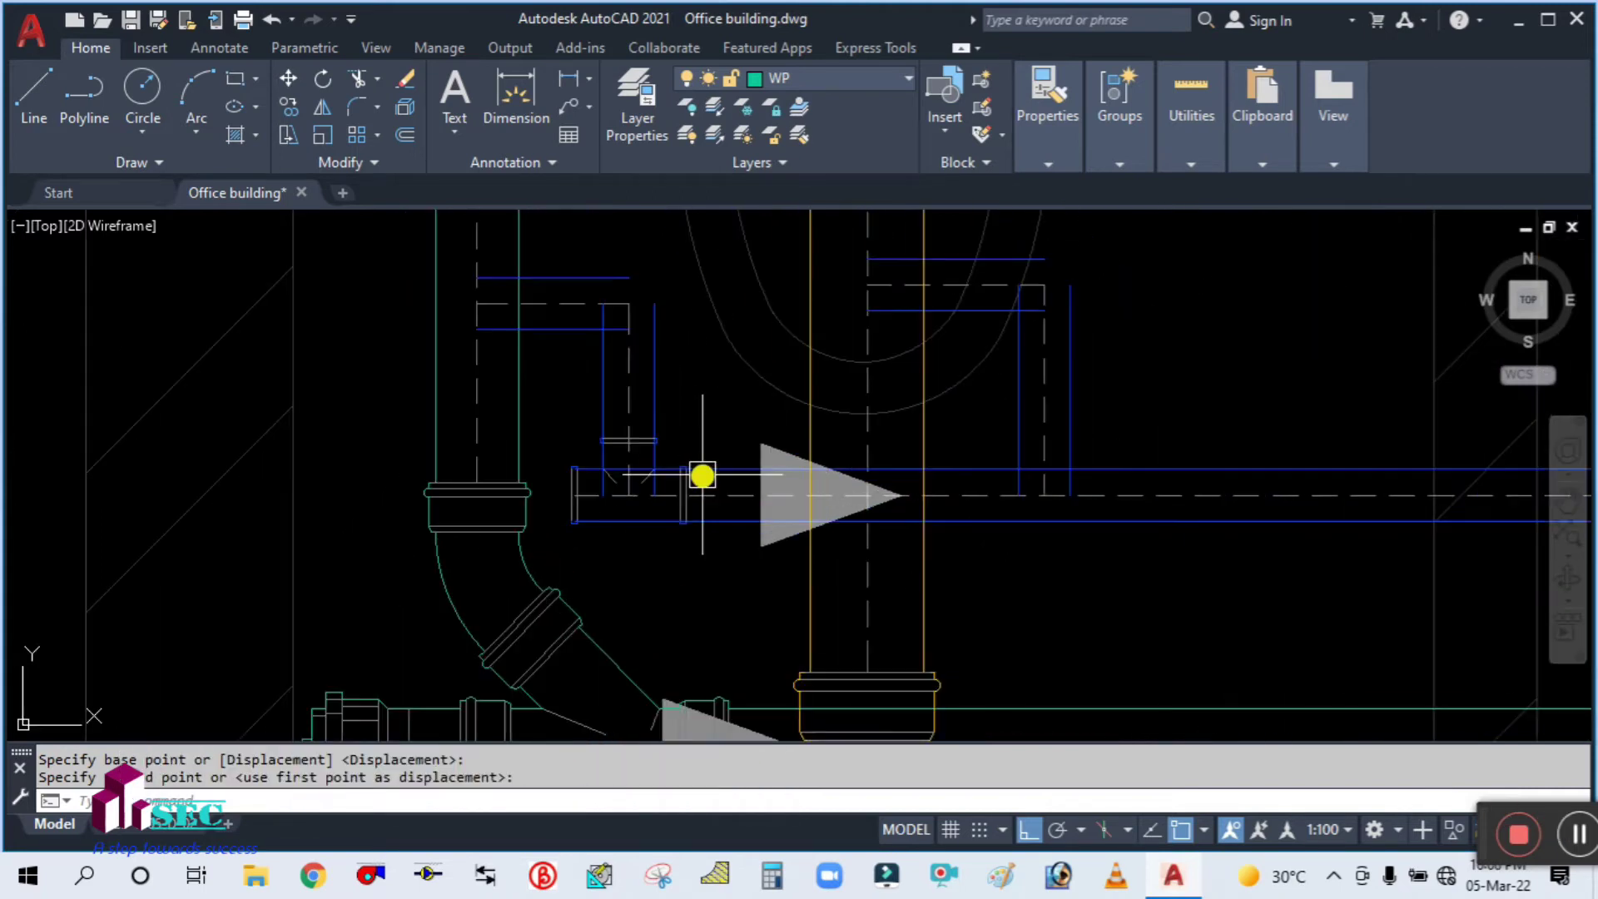
pyautogui.press('Return')
pyautogui.scroll(4, 630, 474)
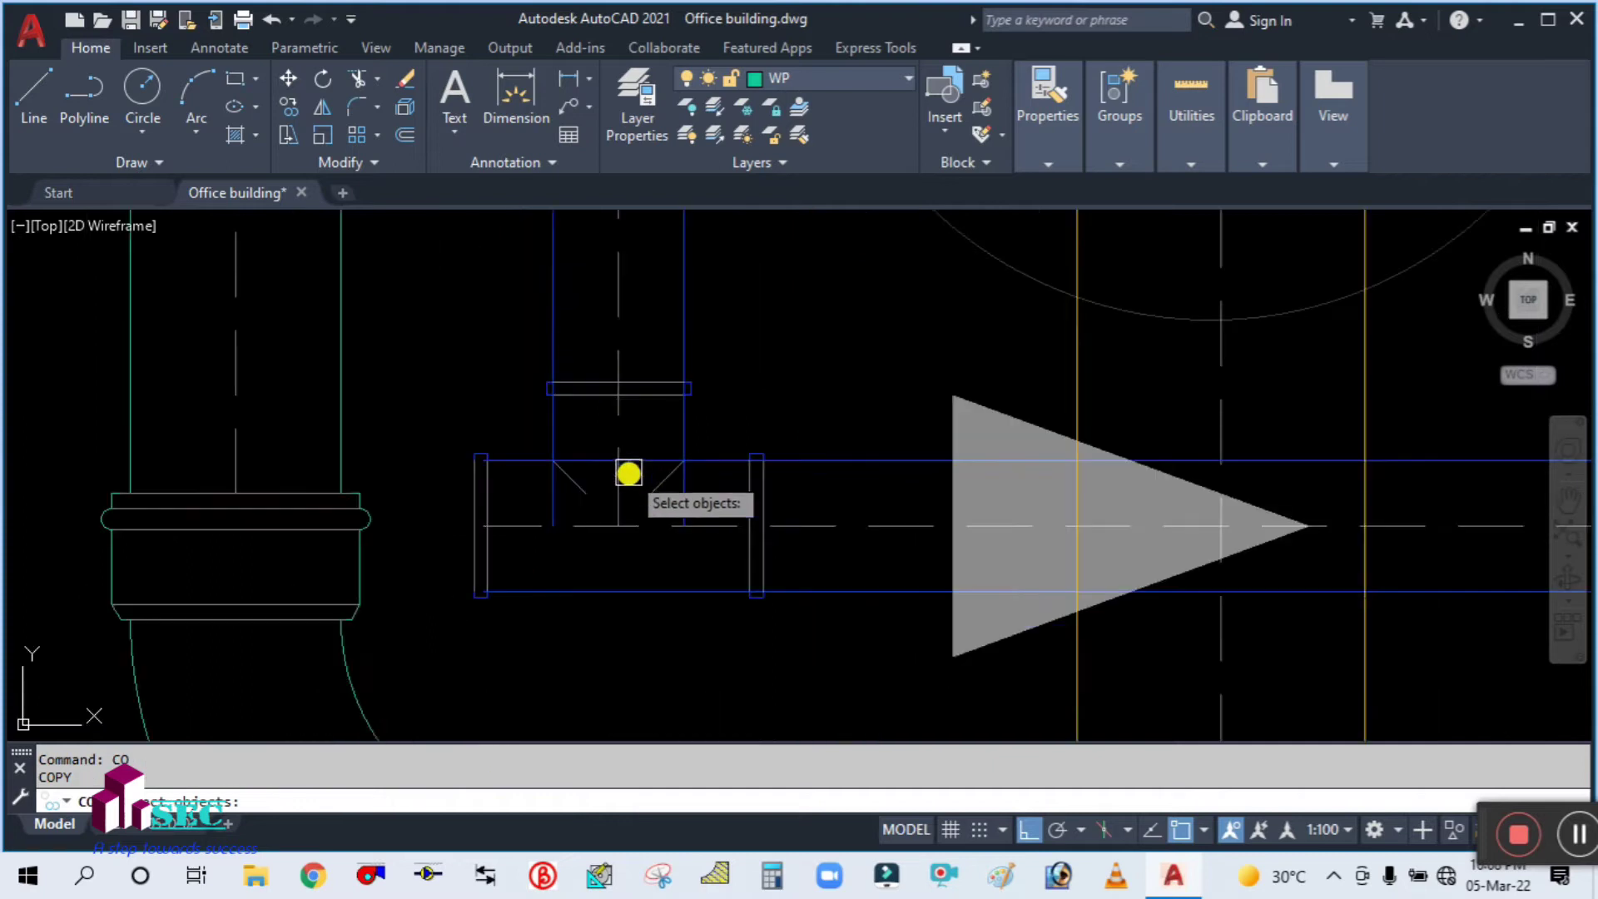
pyautogui.click(655, 390)
pyautogui.scroll(4, 656, 389)
pyautogui.press('Return')
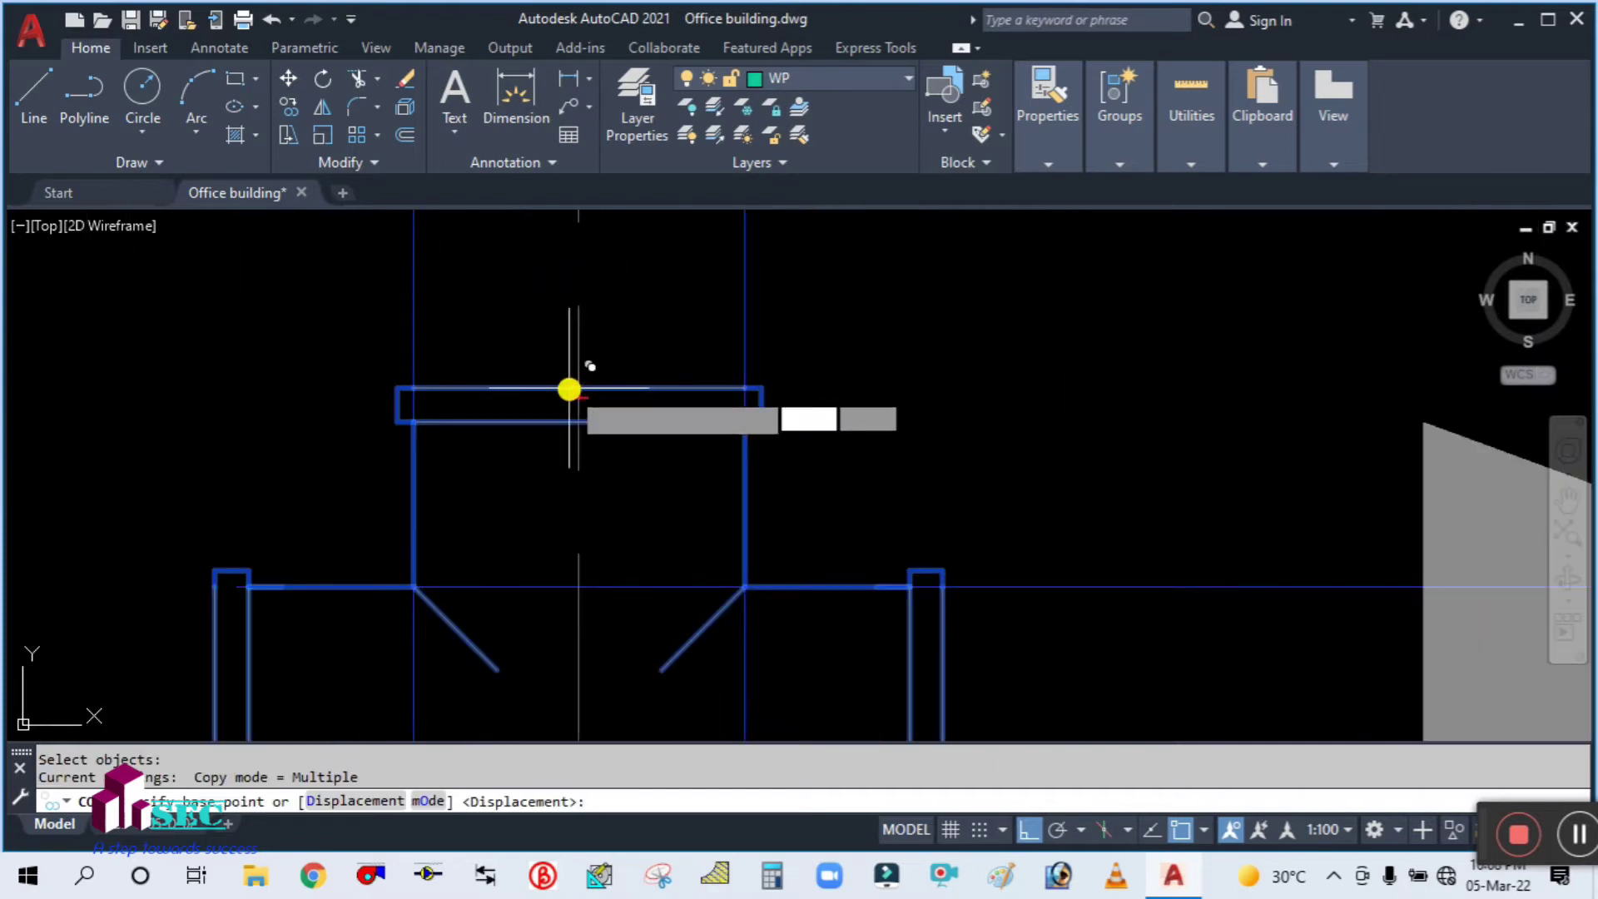
pyautogui.click(569, 389)
pyautogui.scroll(-3, 570, 388)
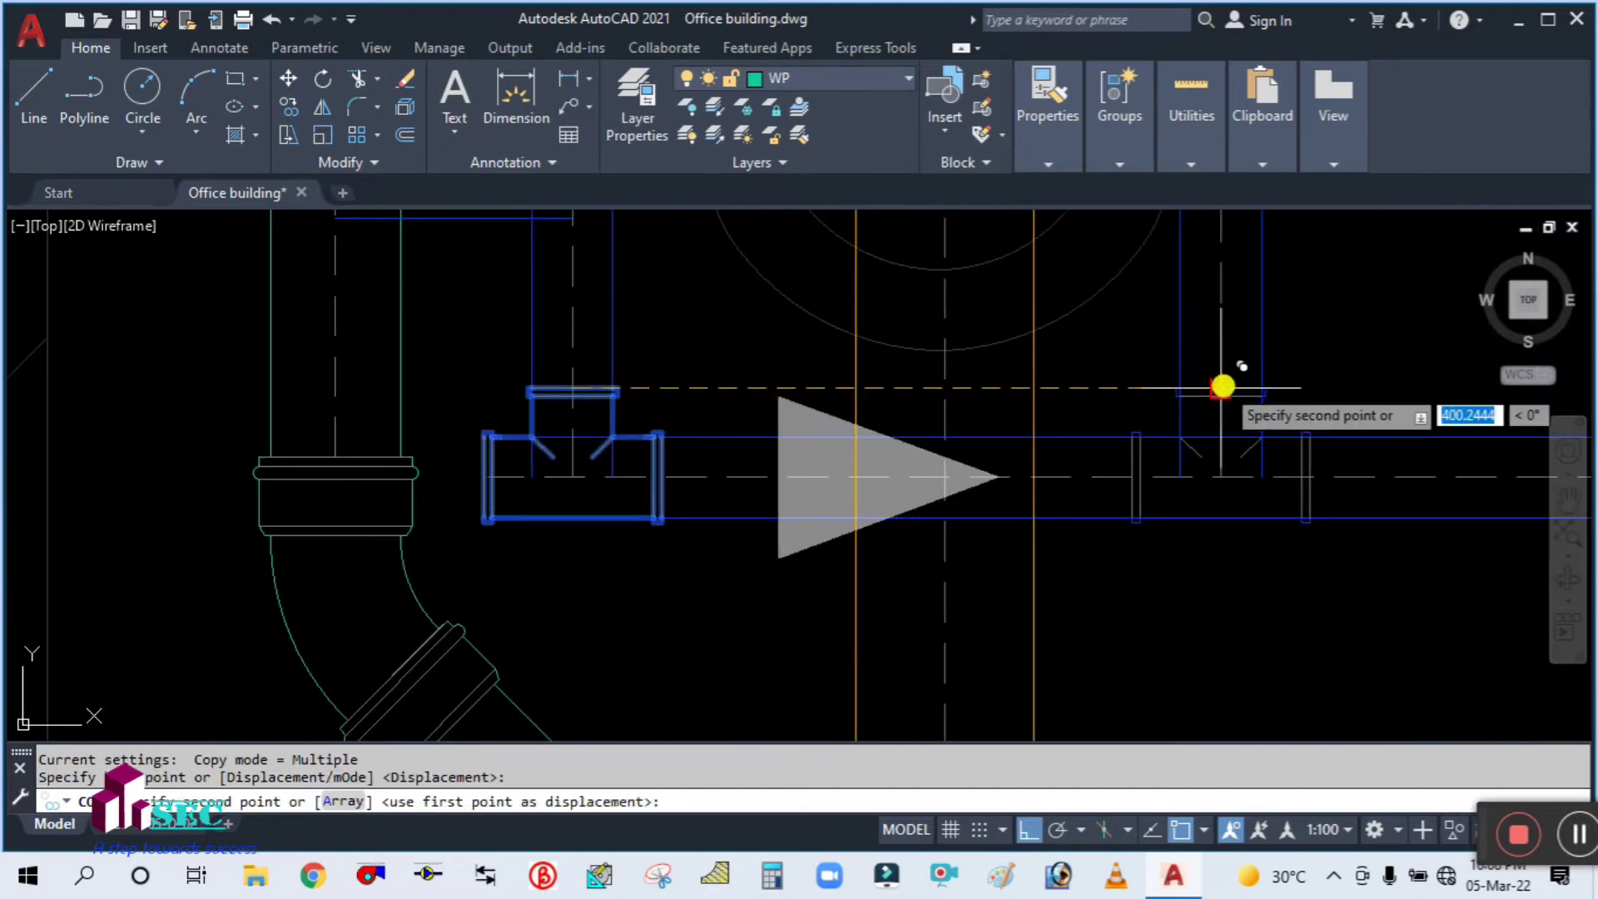
pyautogui.click(1222, 386)
pyautogui.scroll(-2, 999, 391)
pyautogui.scroll(4, 1332, 416)
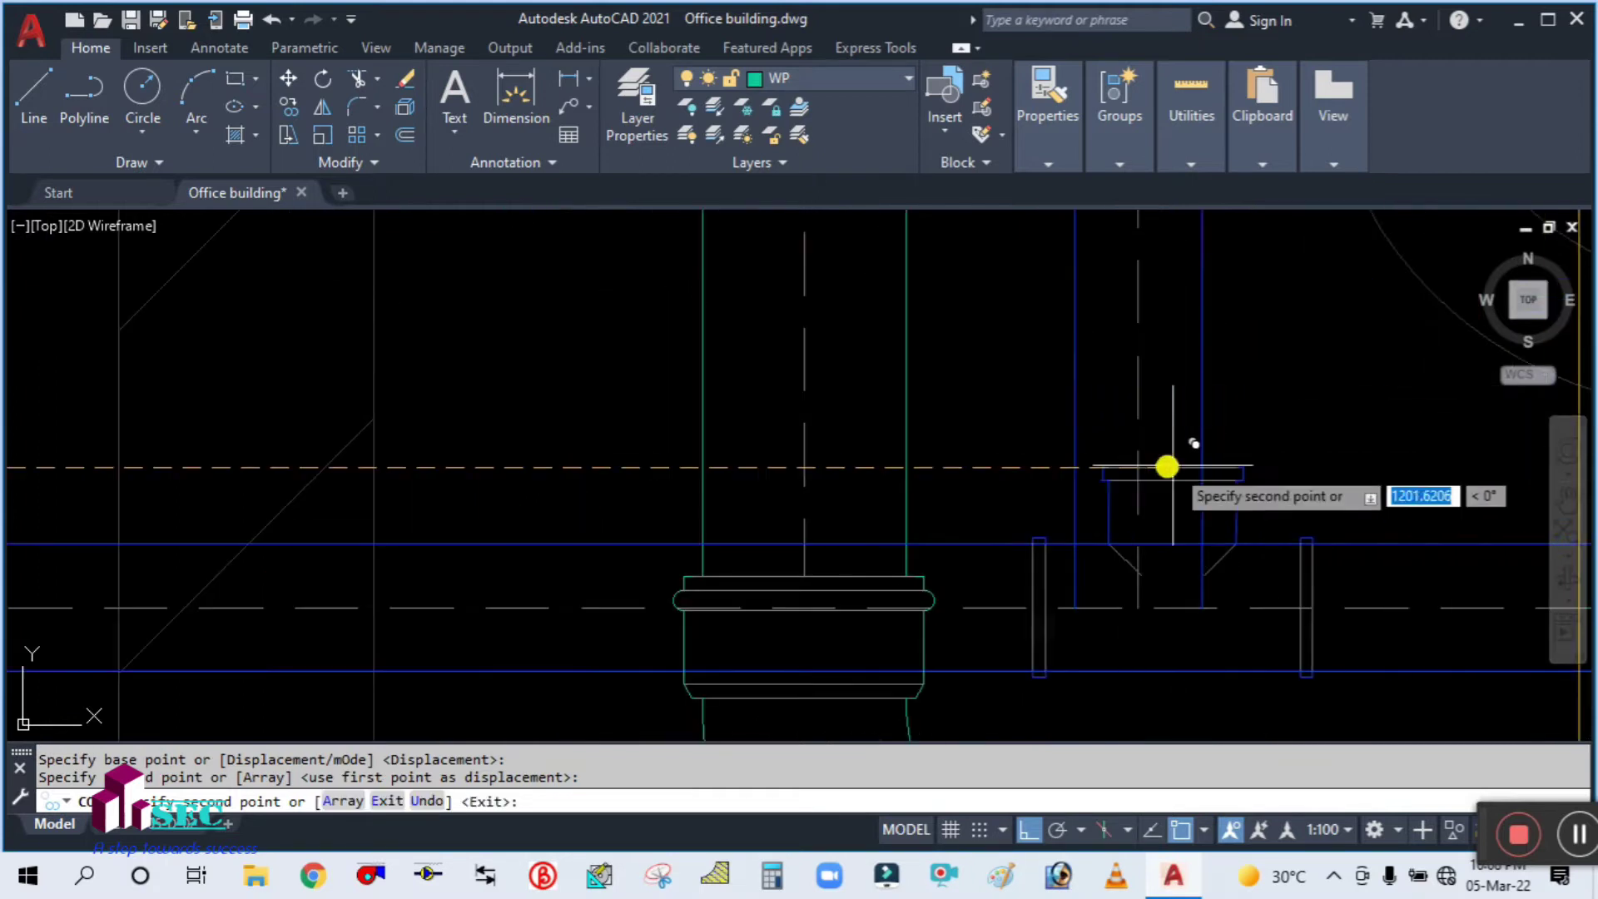
pyautogui.click(1137, 468)
# Place further tee copies at the second toilet's second vent branch and at both vent branches of the third toilet
pyautogui.scroll(-6, 570, 427)
pyautogui.scroll(4, 1182, 437)
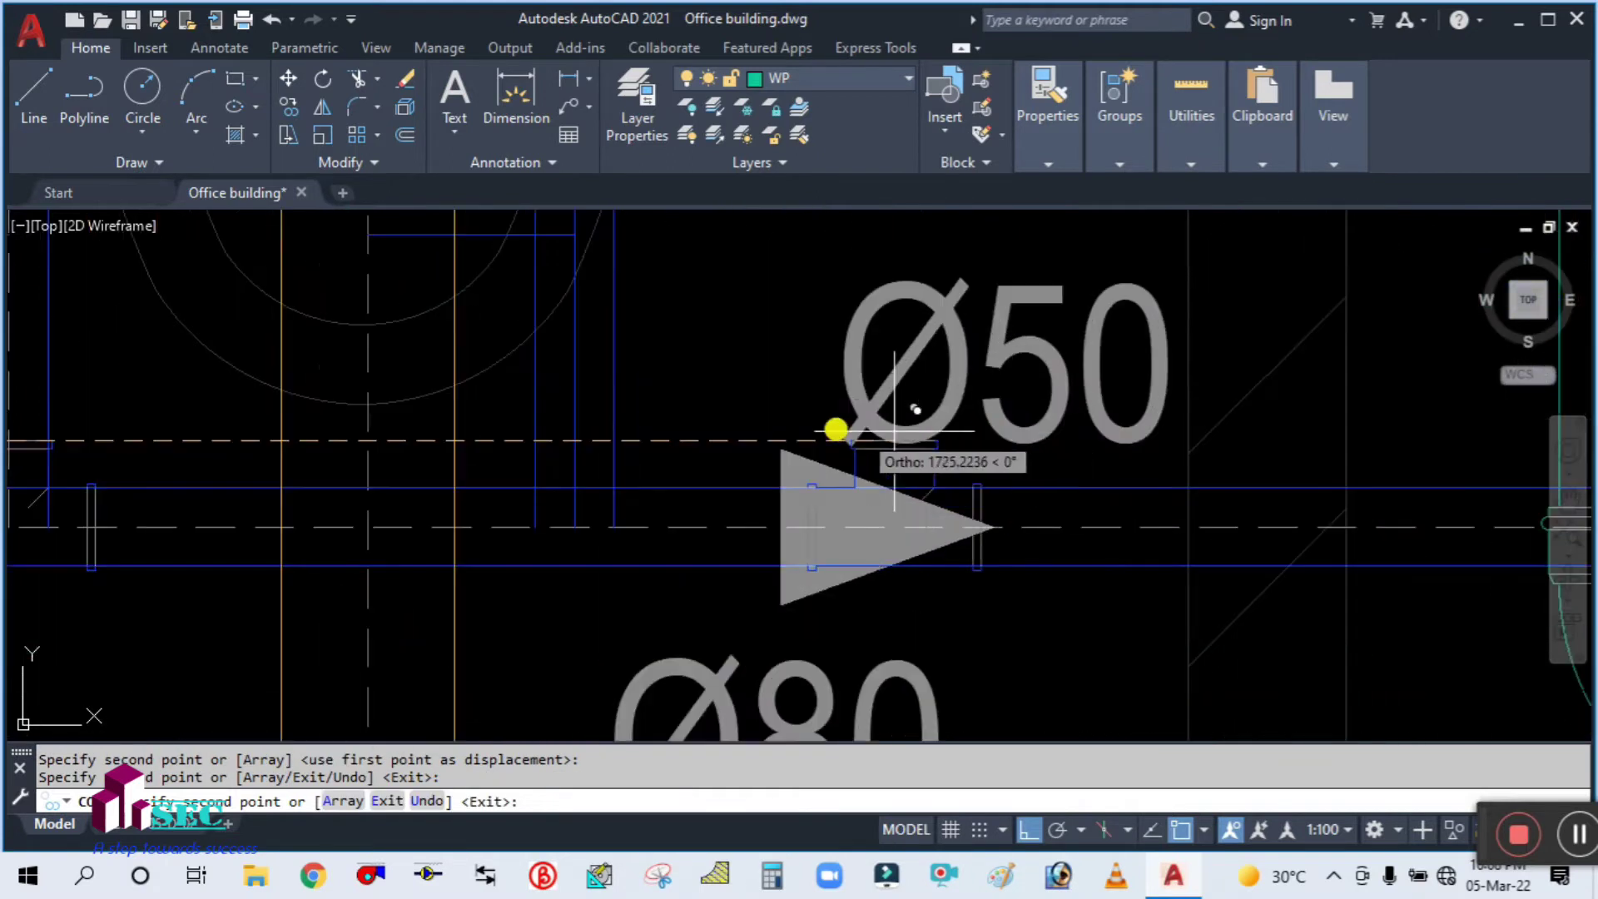
pyautogui.click(573, 447)
pyautogui.scroll(-3, 573, 447)
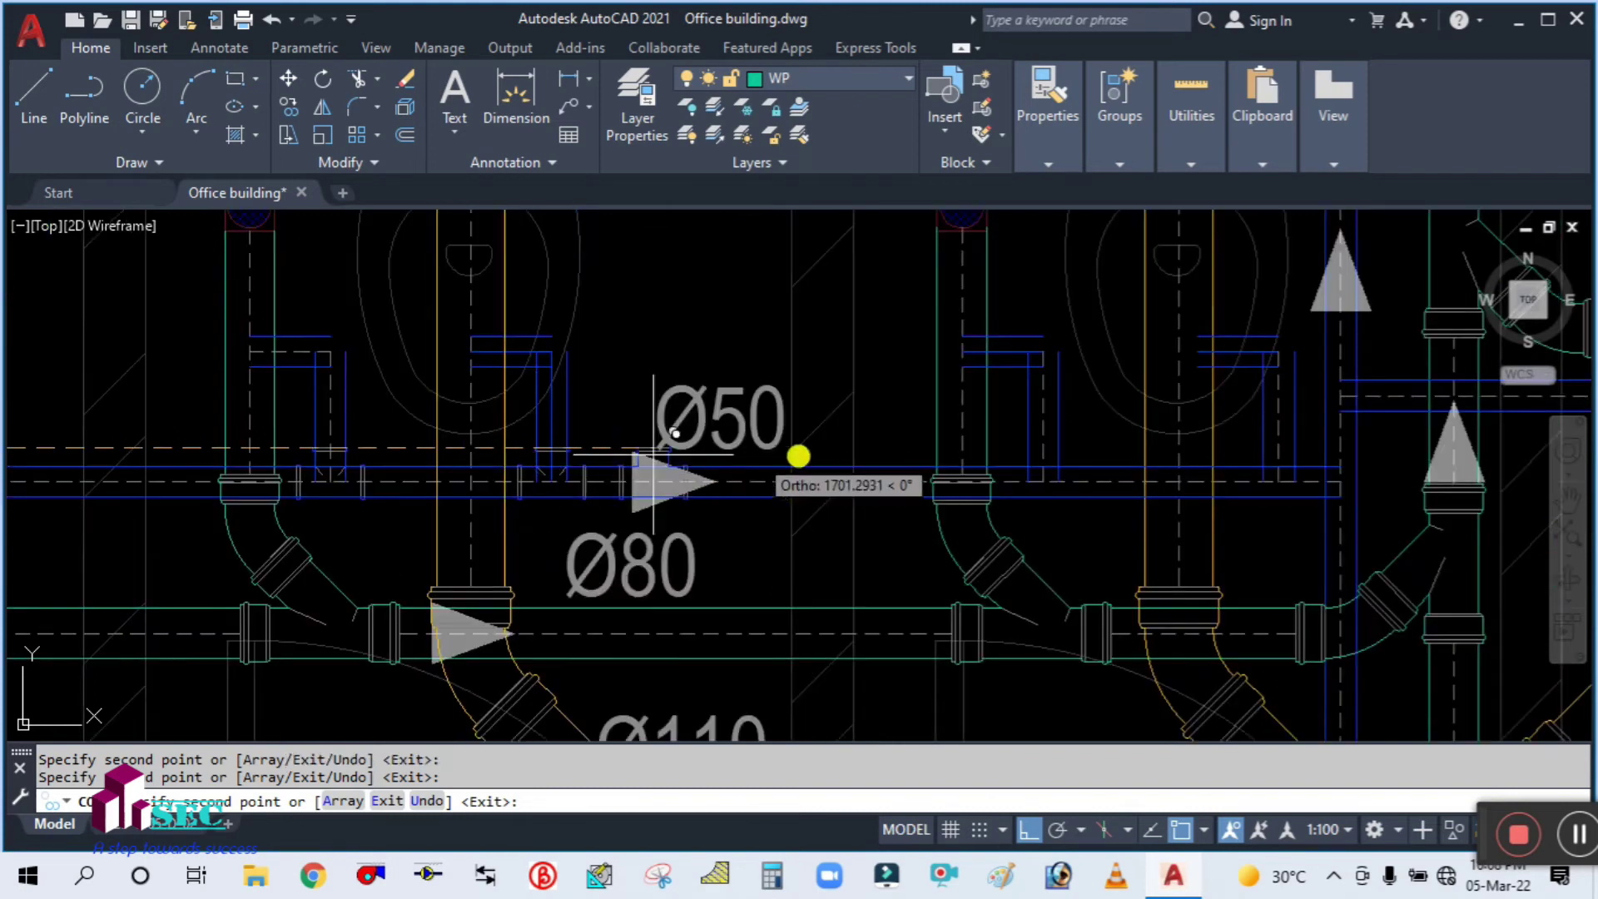
pyautogui.scroll(3, 1060, 442)
pyautogui.click(1006, 447)
pyautogui.scroll(-3, 1131, 452)
pyautogui.scroll(3, 1146, 450)
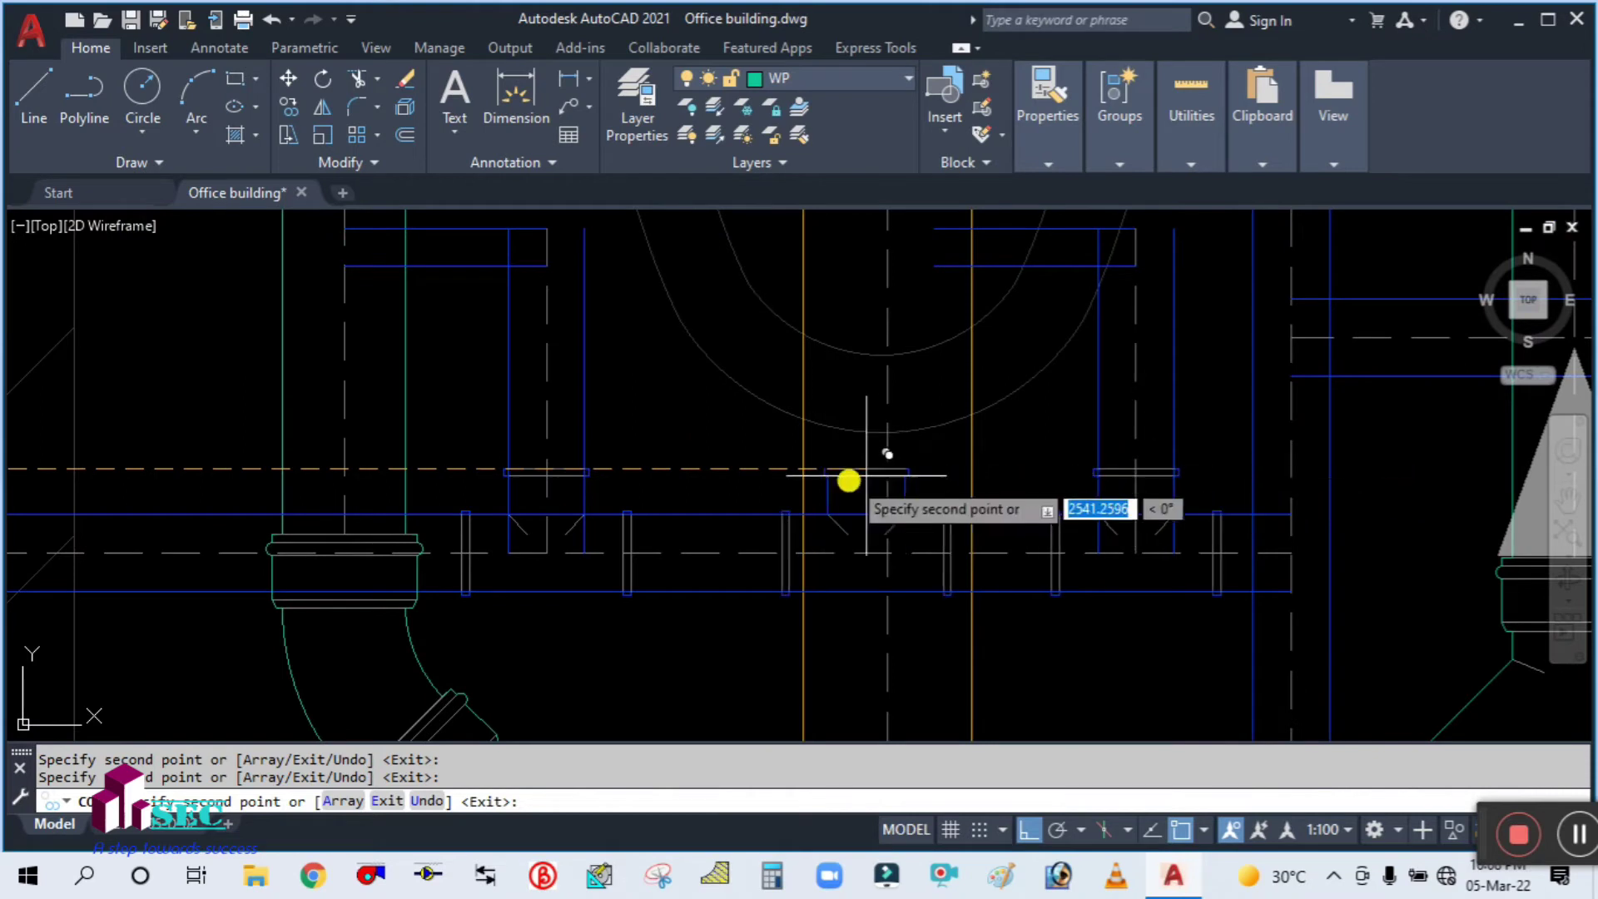
# Place one more tee copy beside the vertical vent pipe and rotate it 270° so its outlet faces the horizontal side branch
pyautogui.scroll(-3, 899, 500)
pyautogui.scroll(-4, 929, 466)
pyautogui.scroll(3, 927, 399)
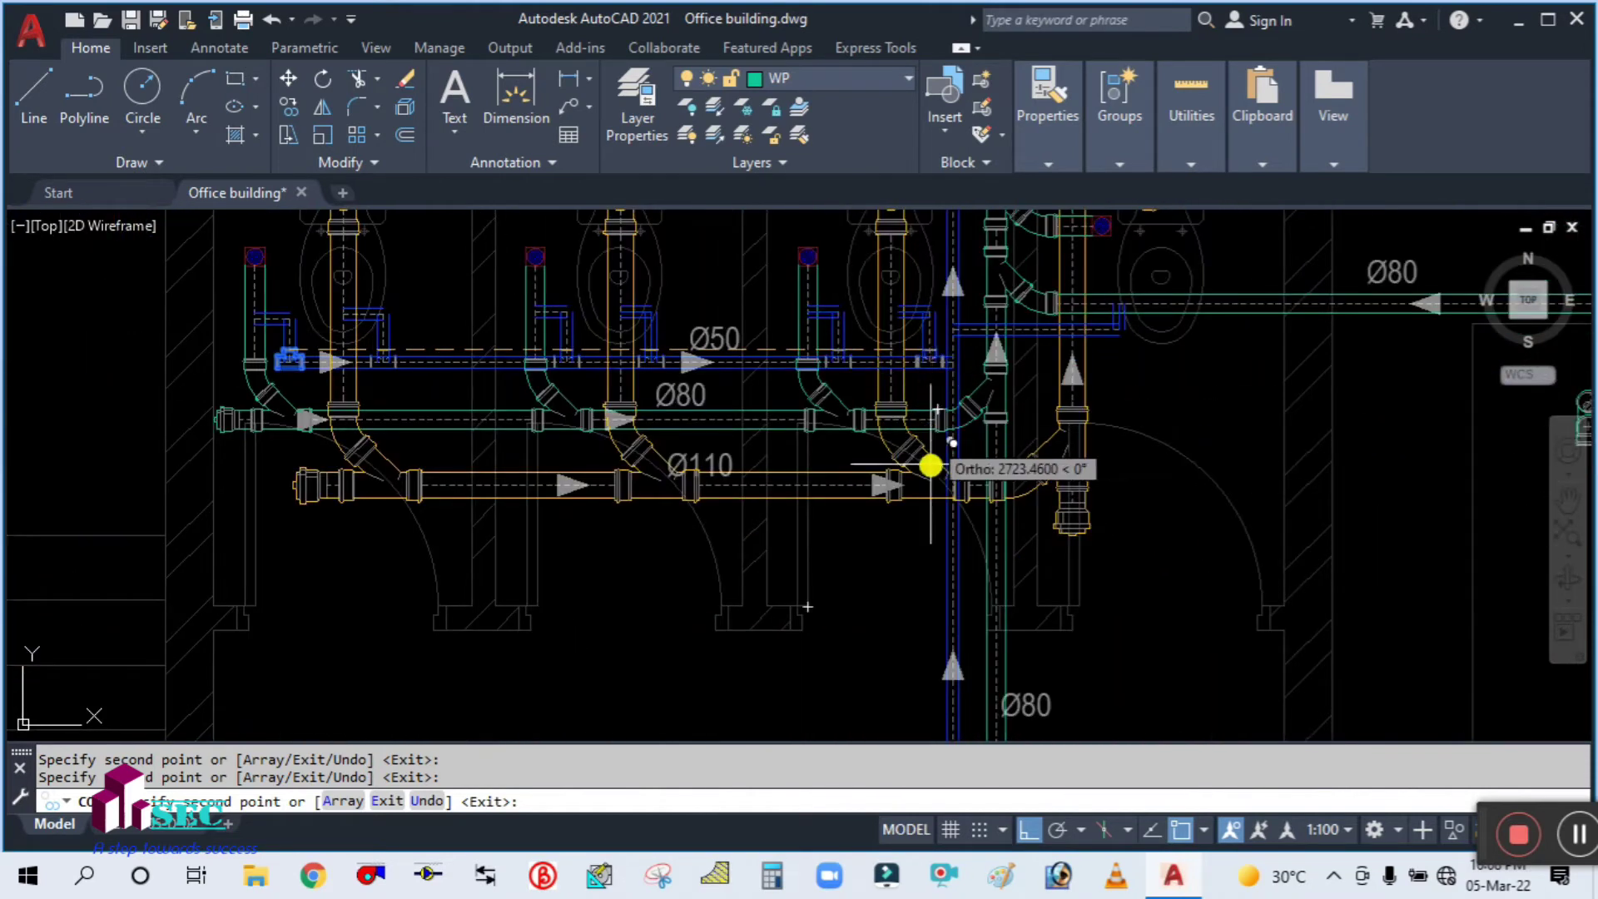
pyautogui.scroll(3, 954, 350)
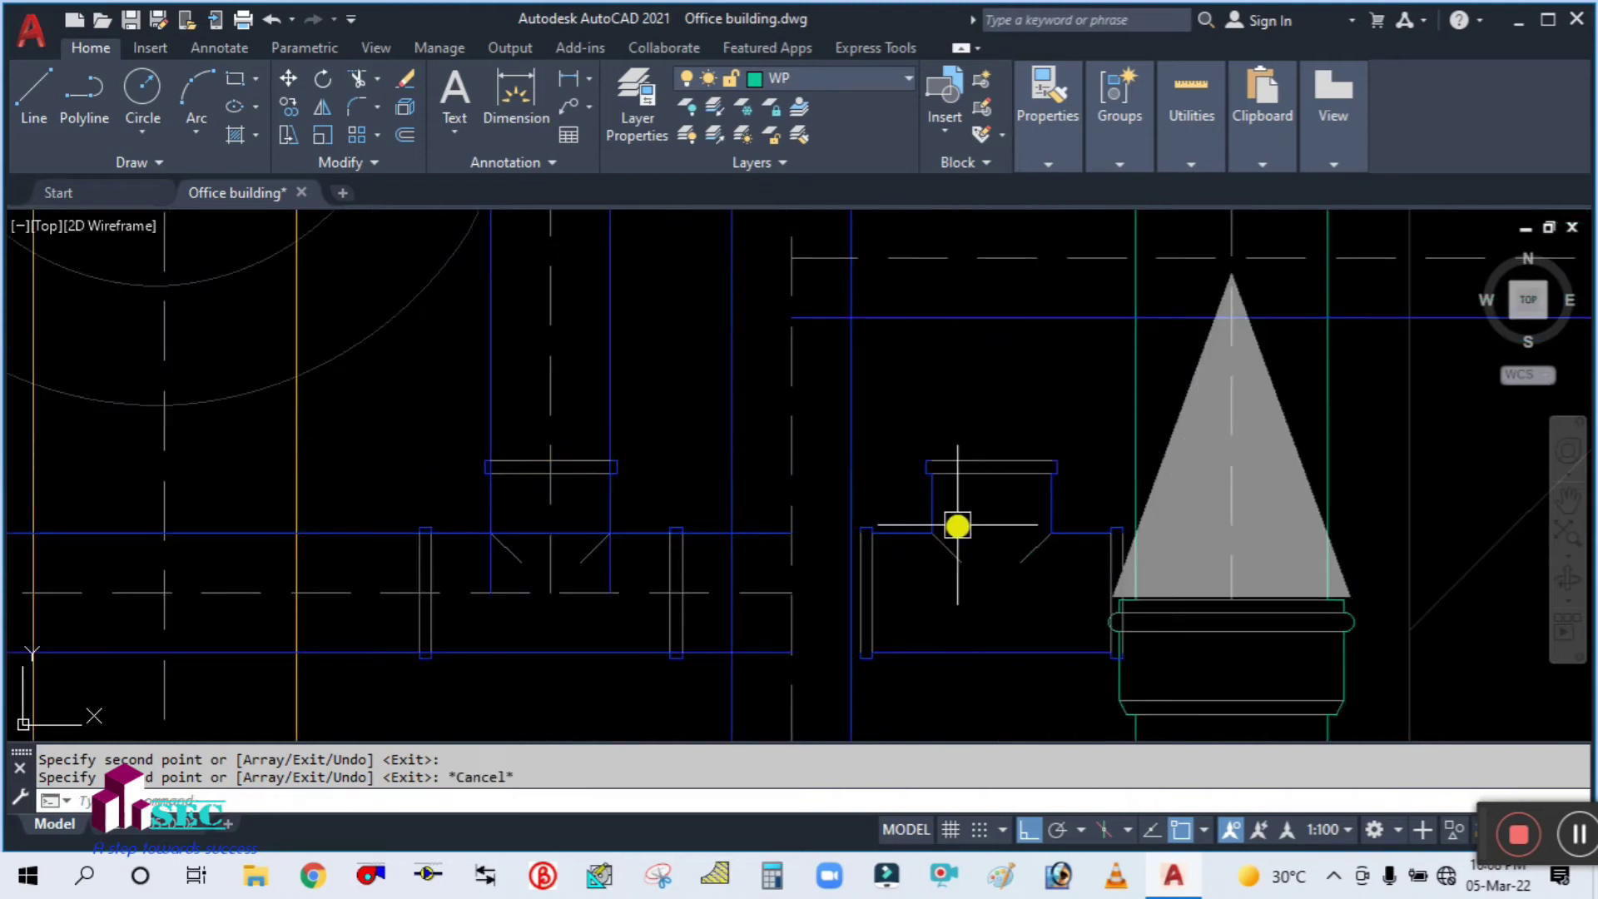
pyautogui.click(977, 470)
pyautogui.press('Return')
pyautogui.click(1017, 412)
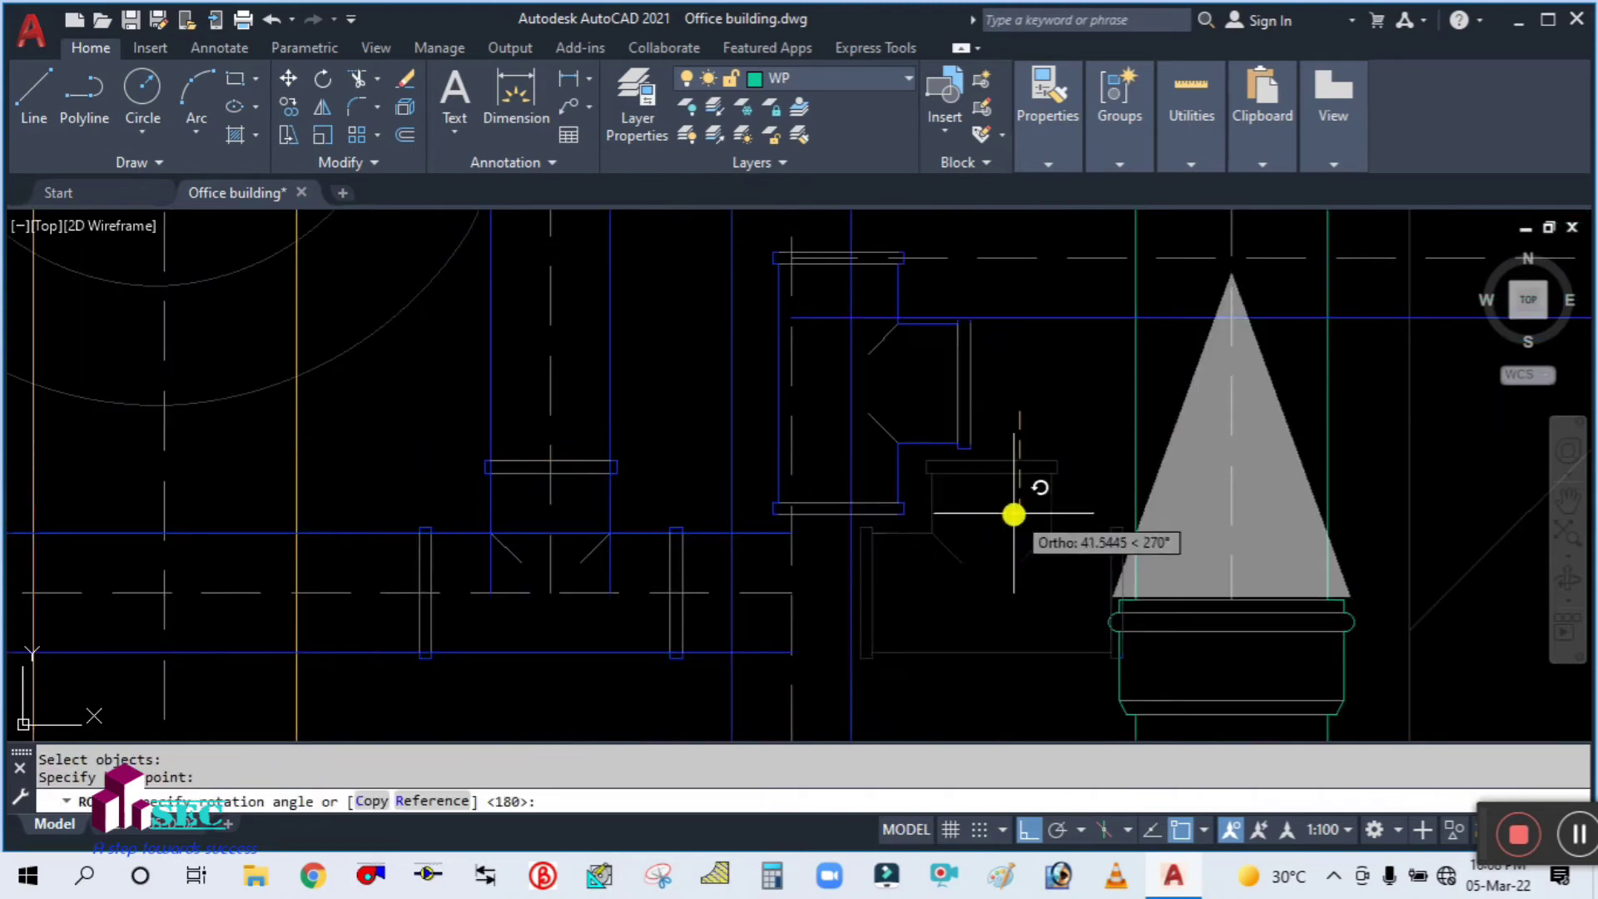
# Move the rotated tee vertically by its outlet collar's midpoint so the outlet aligns with the horizontal side branch's centre line
pyautogui.moveTo(937, 539); pyautogui.dragTo(951, 655, button='middle')
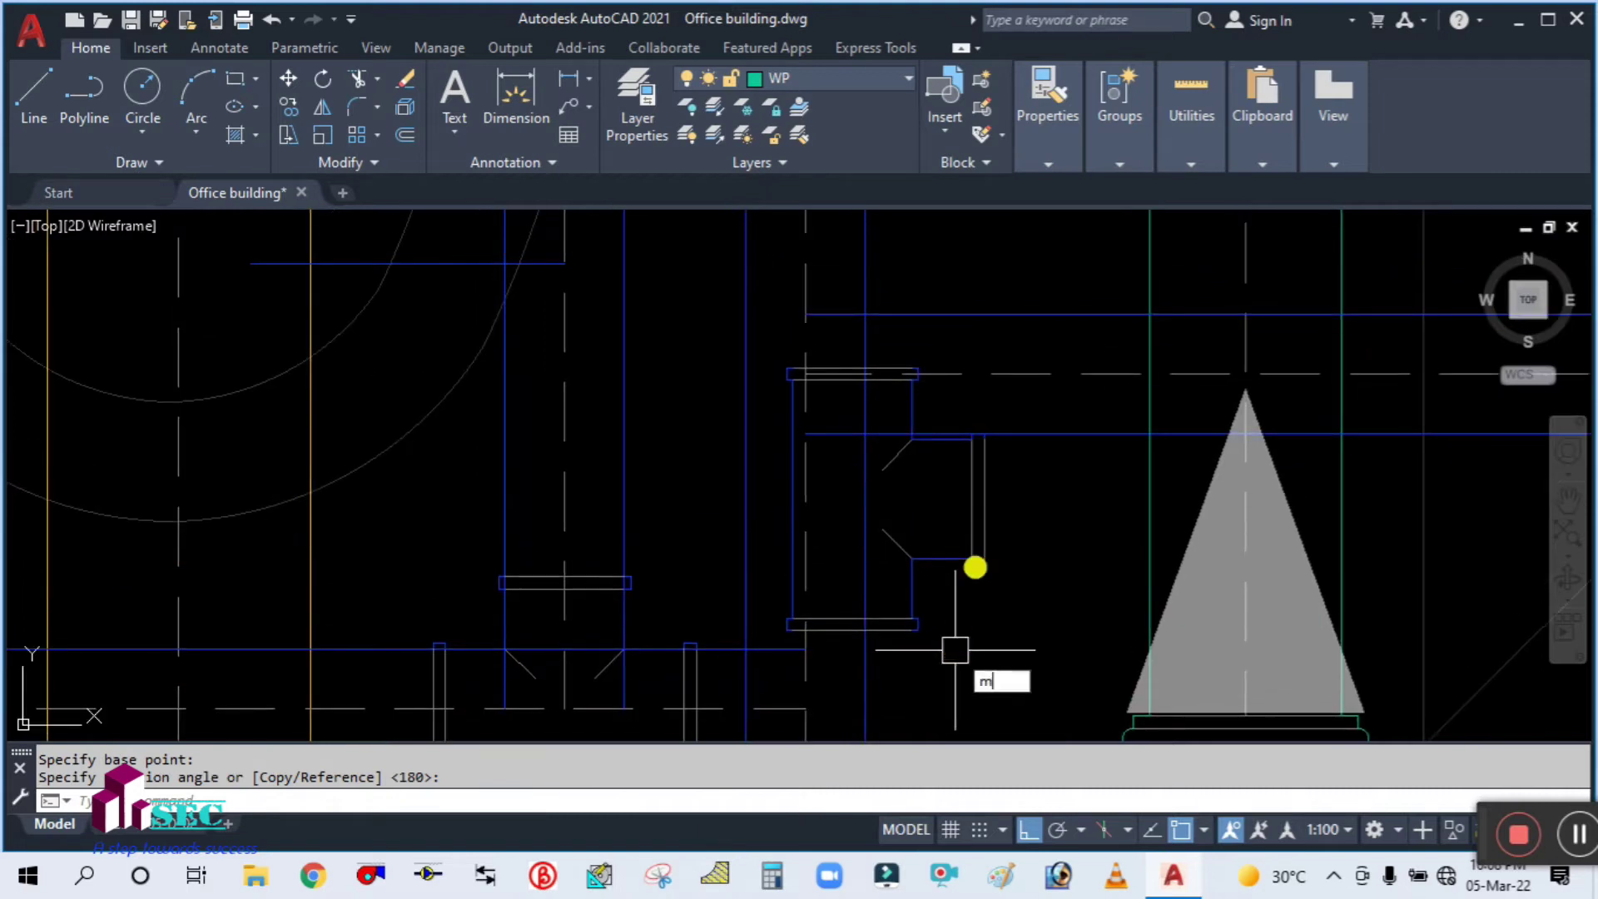
pyautogui.click(964, 519)
pyautogui.scroll(3, 964, 519)
pyautogui.press('Return')
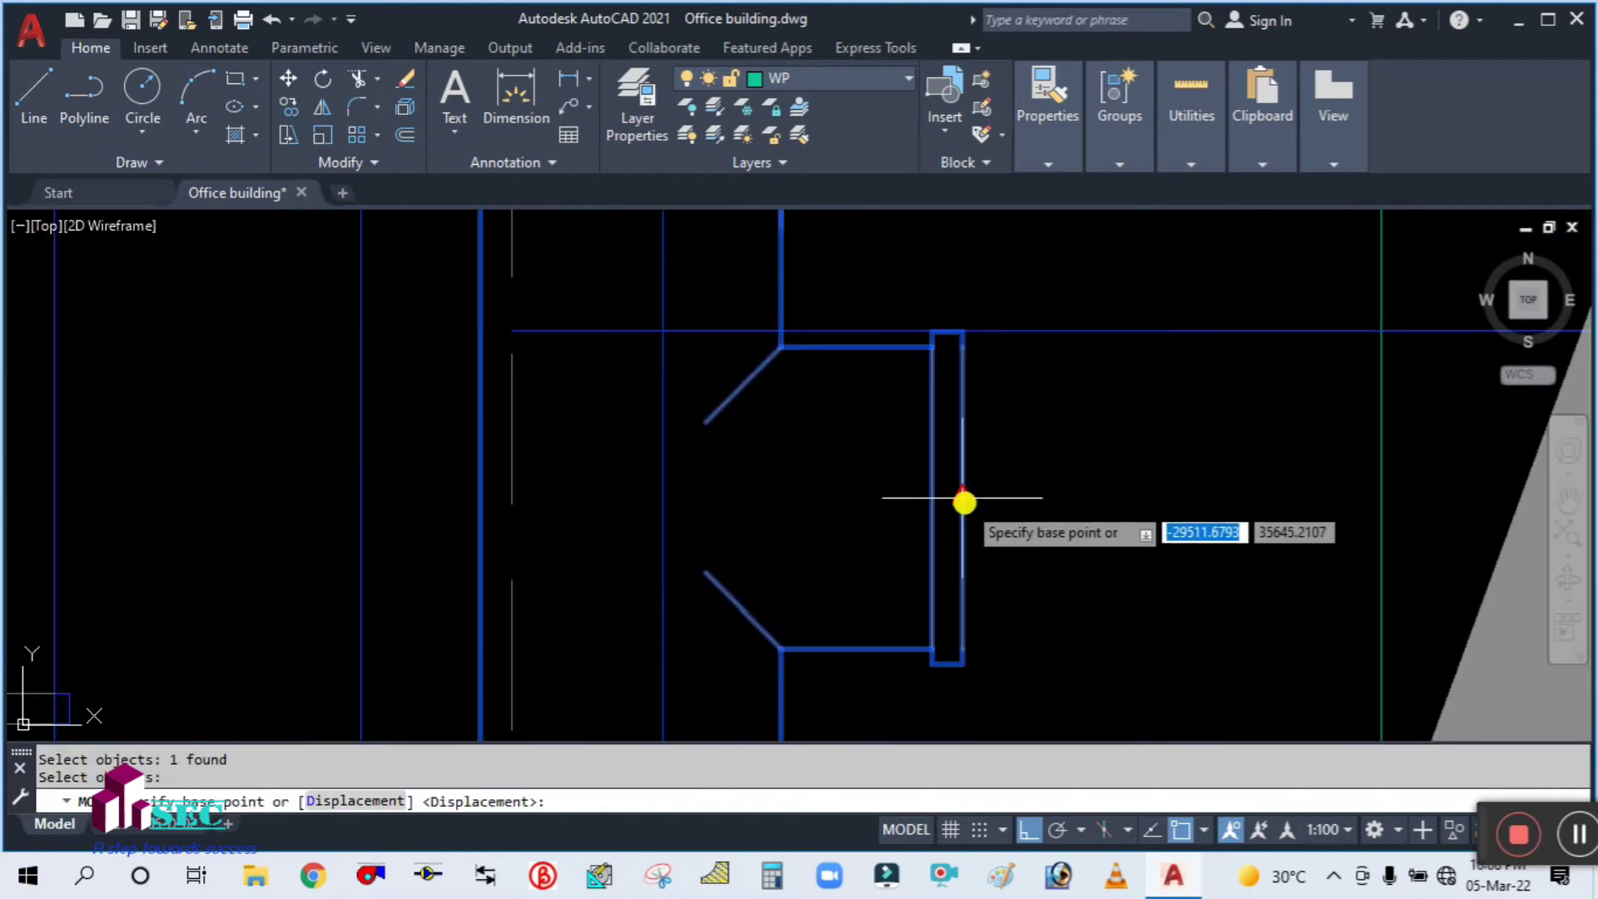
pyautogui.click(964, 503)
pyautogui.scroll(-3, 964, 503)
pyautogui.click(951, 398)
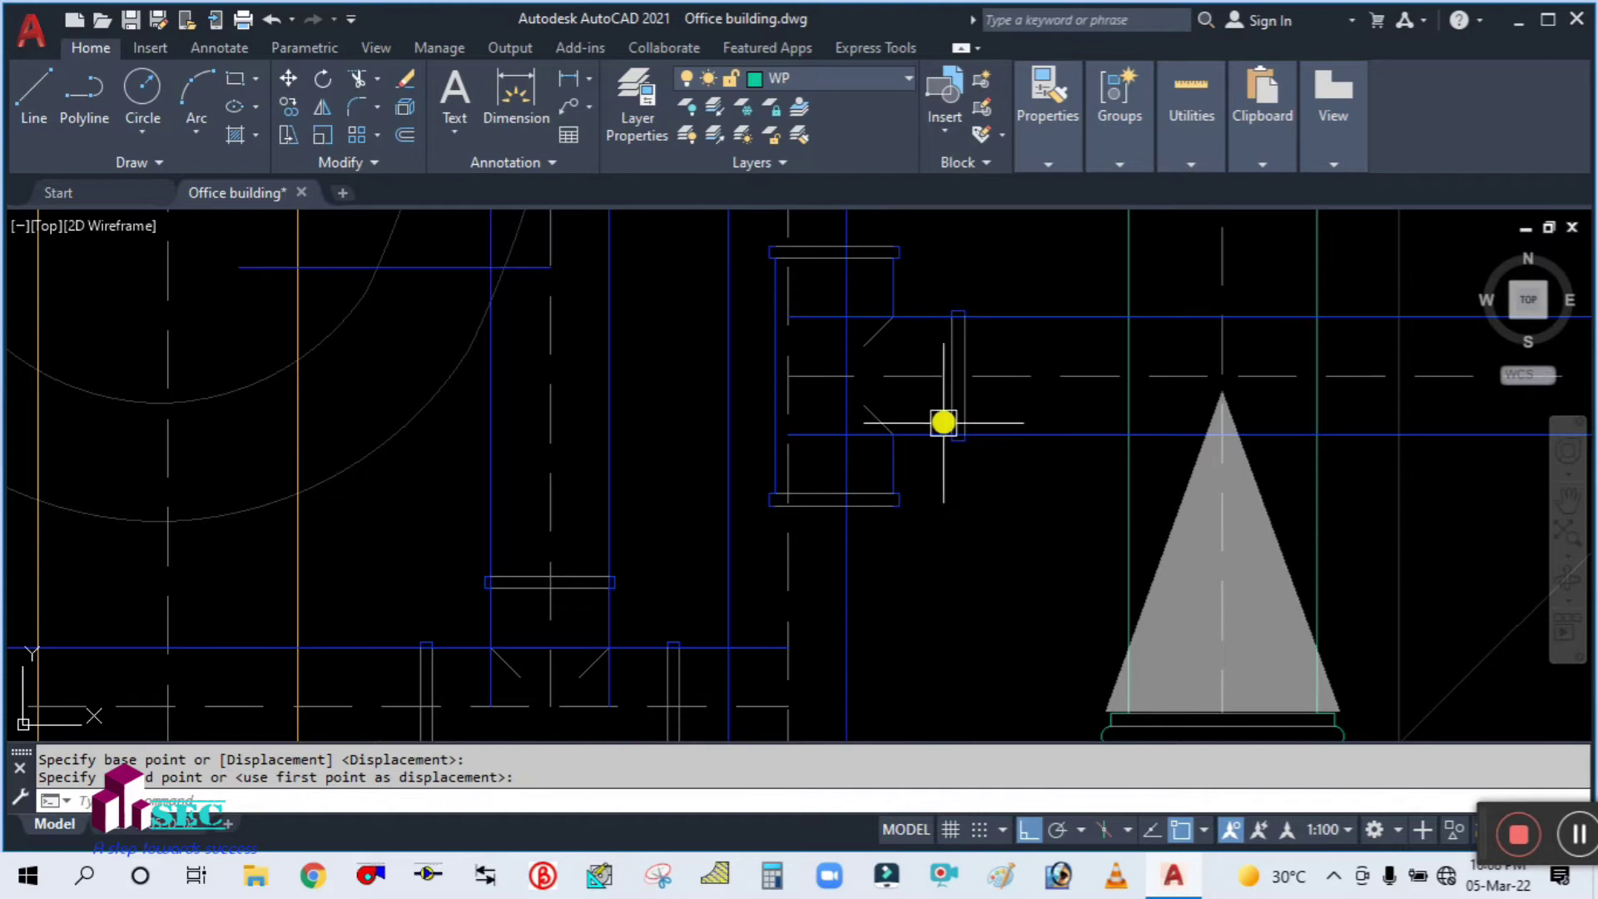
# Move the rotated tee horizontally so the midpoint of its upper end collar sits on the vertical vent pipe's centre line
pyautogui.scroll(-3, 917, 525)
pyautogui.scroll(3, 888, 435)
pyautogui.press('Return')
pyautogui.scroll(3, 828, 343)
pyautogui.press('Return')
pyautogui.click(879, 359)
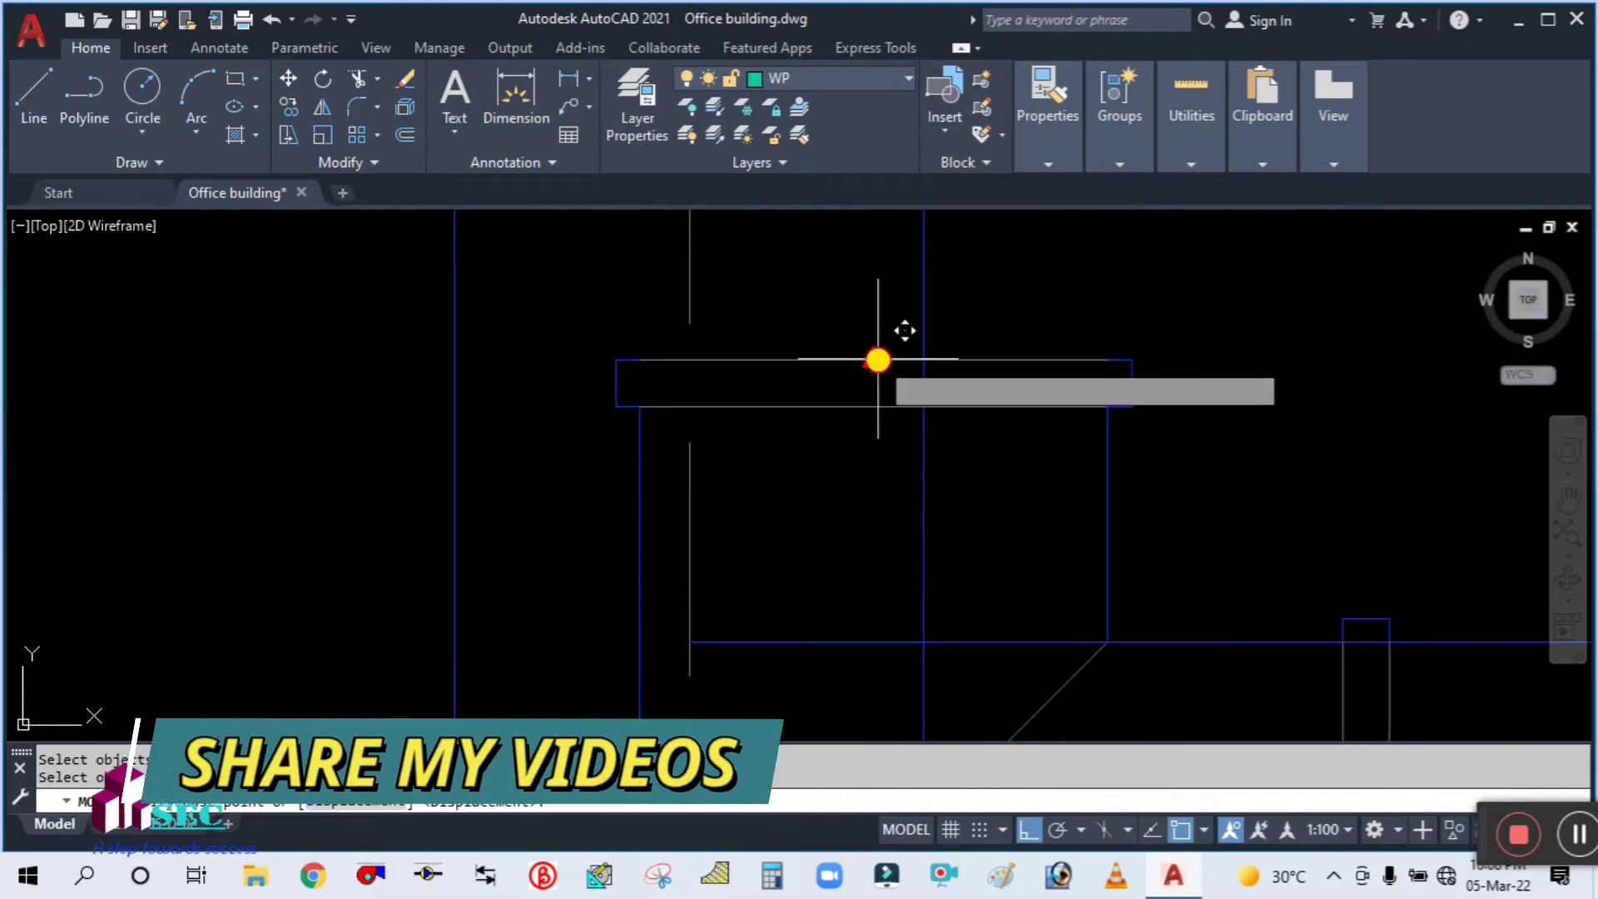
pyautogui.click(690, 360)
# Examine the tees placed along the horizontal vent pipe, going back to the first toilet's branches
pyautogui.scroll(-4, 785, 335)
pyautogui.scroll(-4, 890, 385)
pyautogui.moveTo(917, 463); pyautogui.dragTo(1010, 374, button='middle')
pyautogui.scroll(-4, 1010, 373)
pyautogui.moveTo(890, 587); pyautogui.dragTo(977, 267, button='middle')
pyautogui.scroll(-4, 988, 299)
pyautogui.scroll(2, 1020, 475)
pyautogui.scroll(-4, 938, 372)
pyautogui.moveTo(938, 371); pyautogui.dragTo(938, 427, button='middle')
pyautogui.scroll(3, 945, 425)
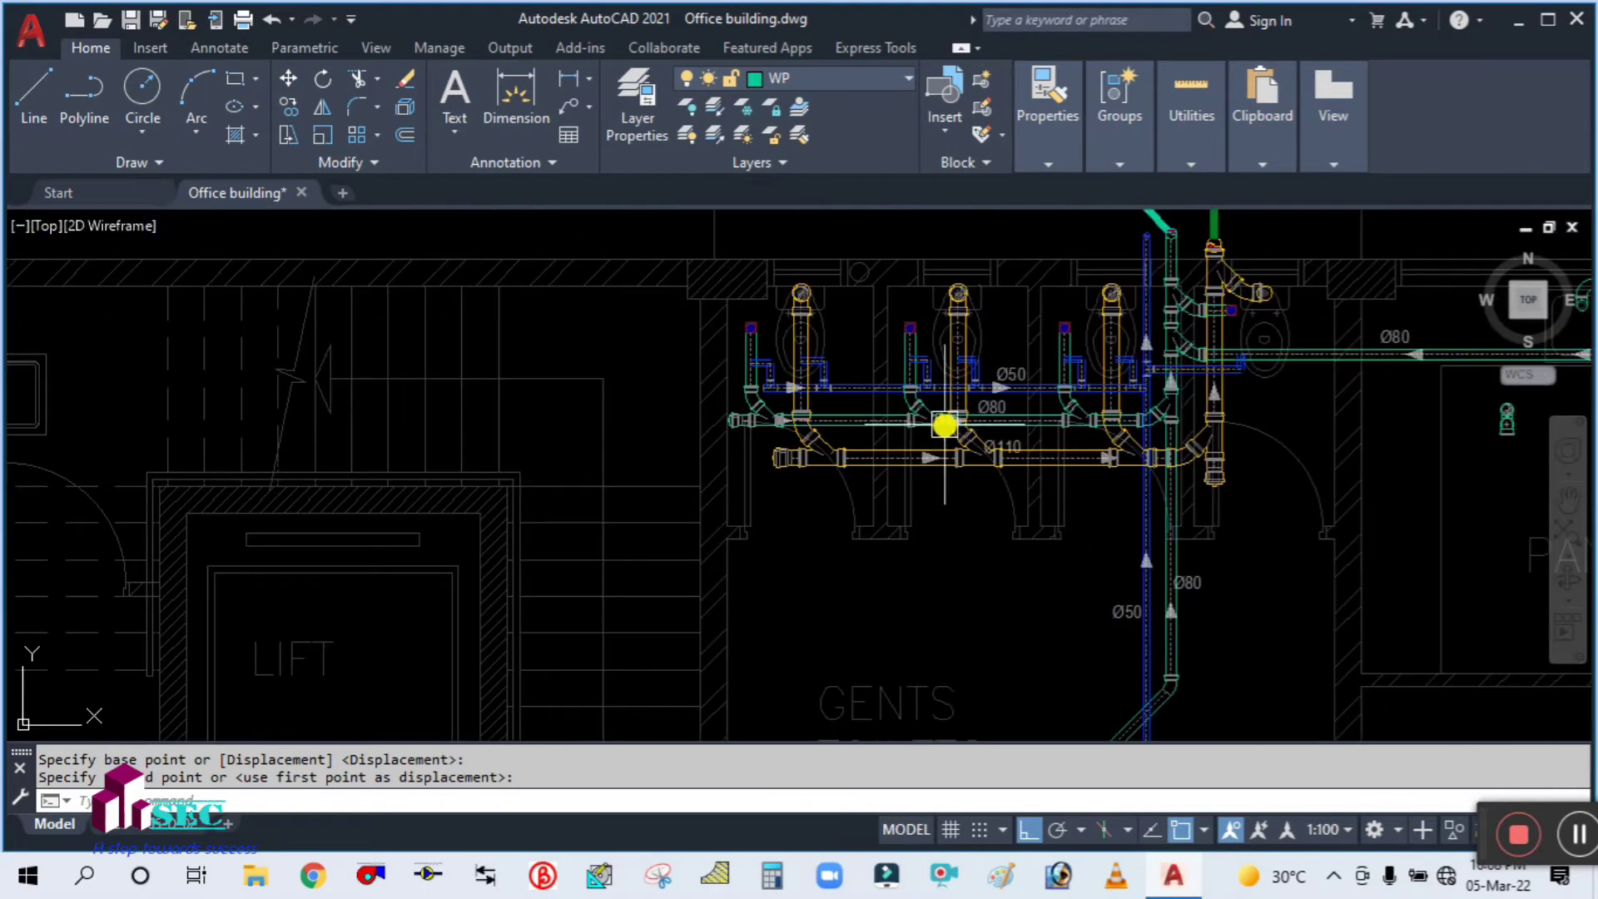
pyautogui.scroll(2, 1132, 318)
pyautogui.scroll(3, 603, 406)
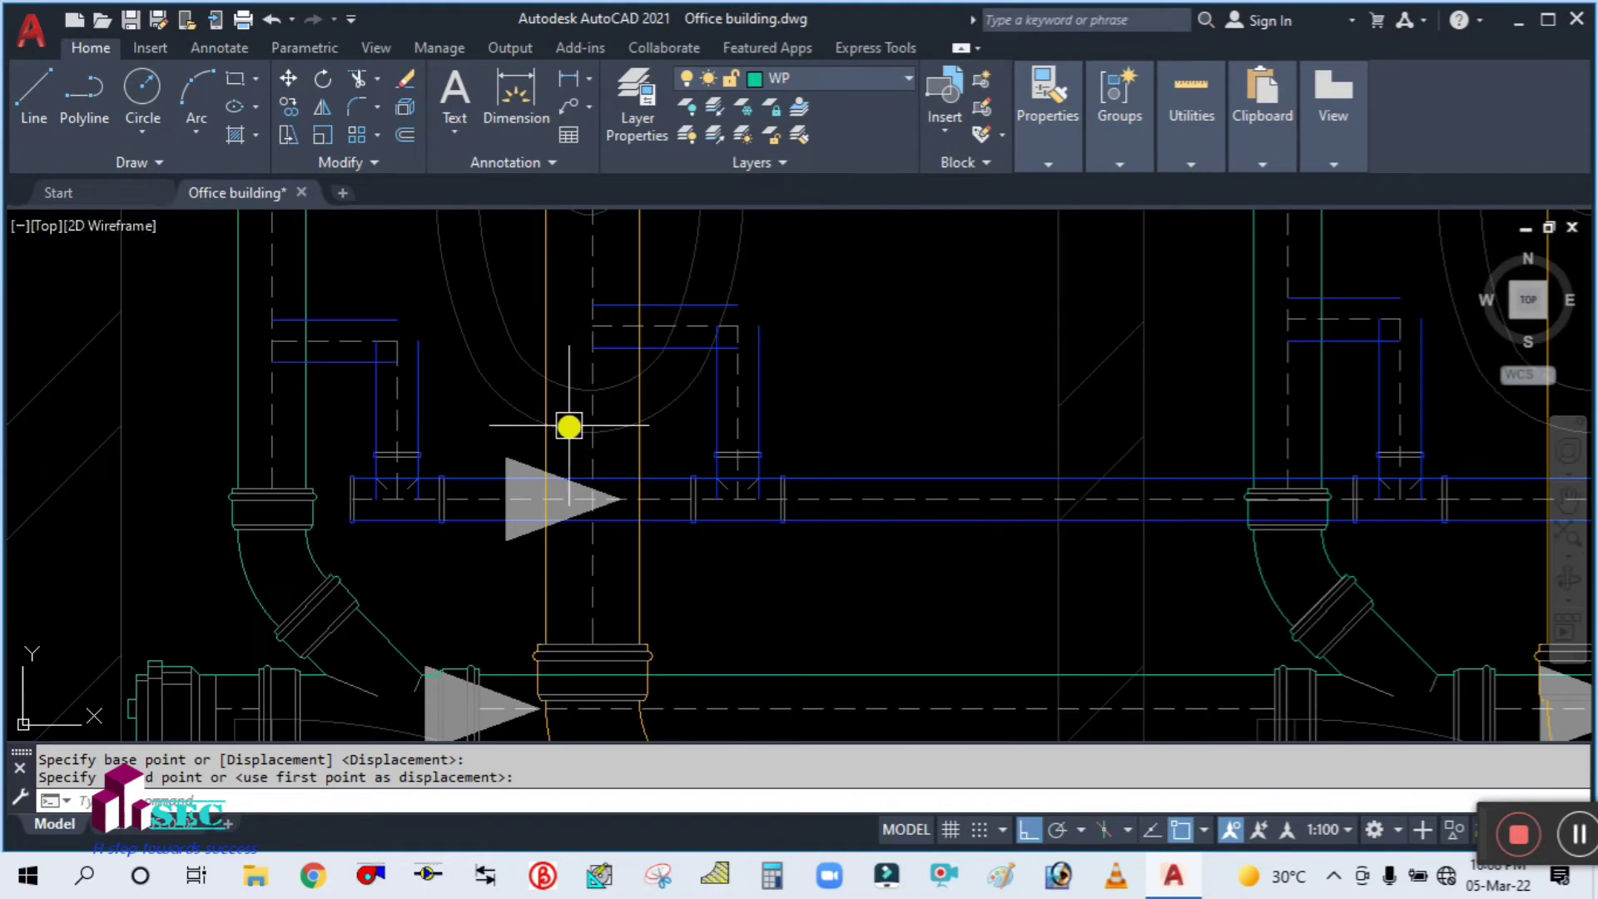
pyautogui.moveTo(728, 502); pyautogui.dragTo(848, 465, button='middle')
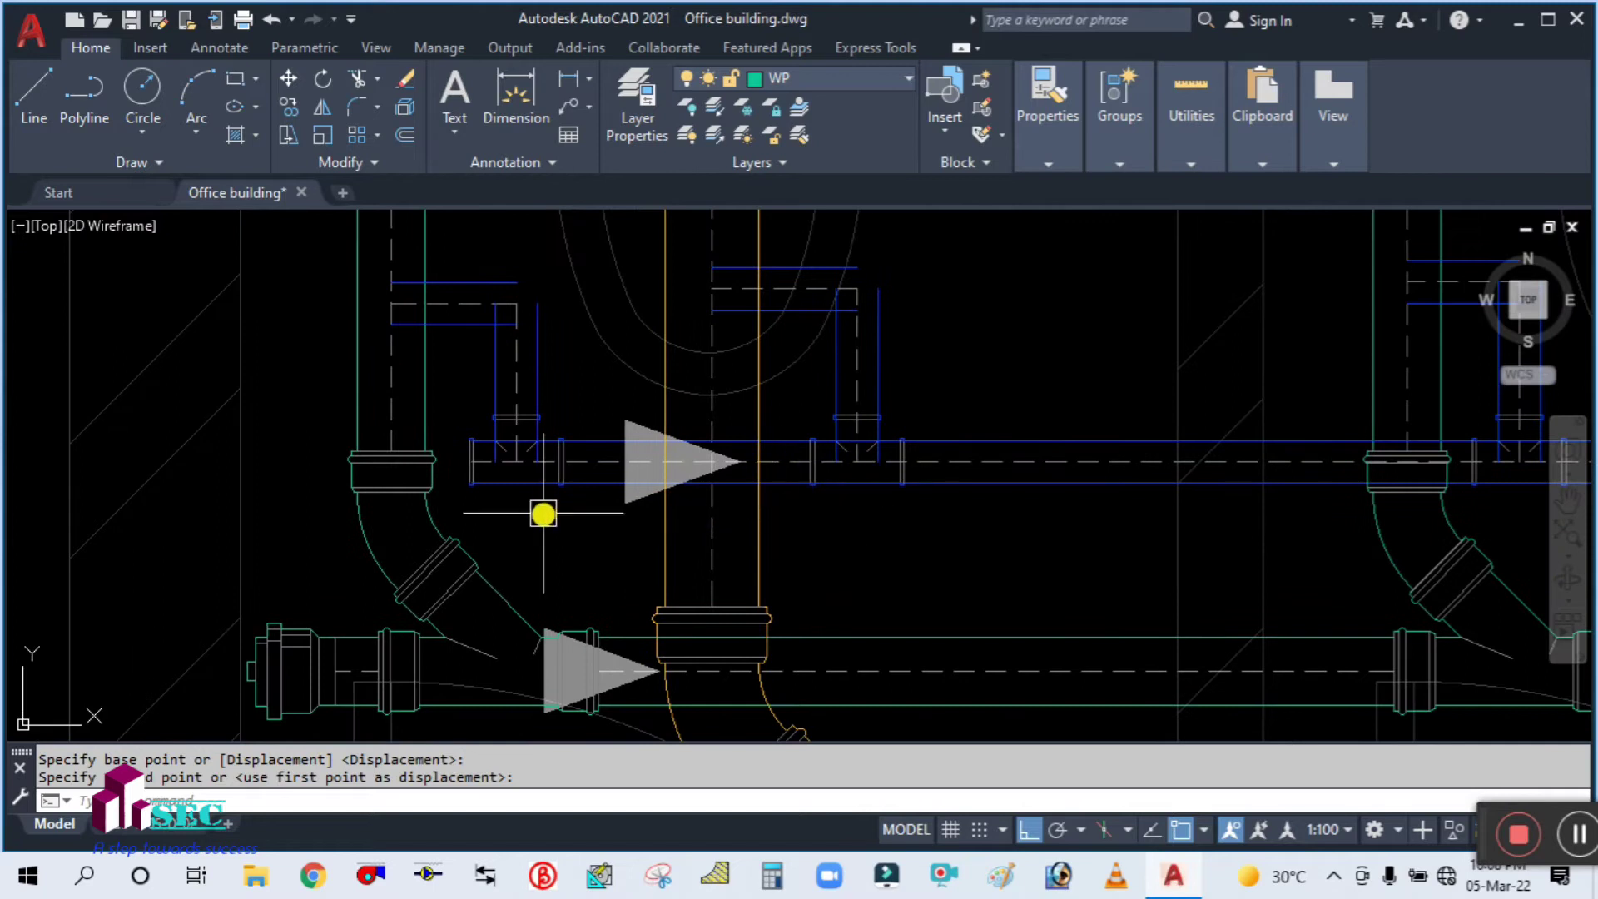
pyautogui.write('ts or')
pyautogui.press('Return')
pyautogui.write('t')
pyautogui.press('Return')
pyautogui.scroll(4, 563, 479)
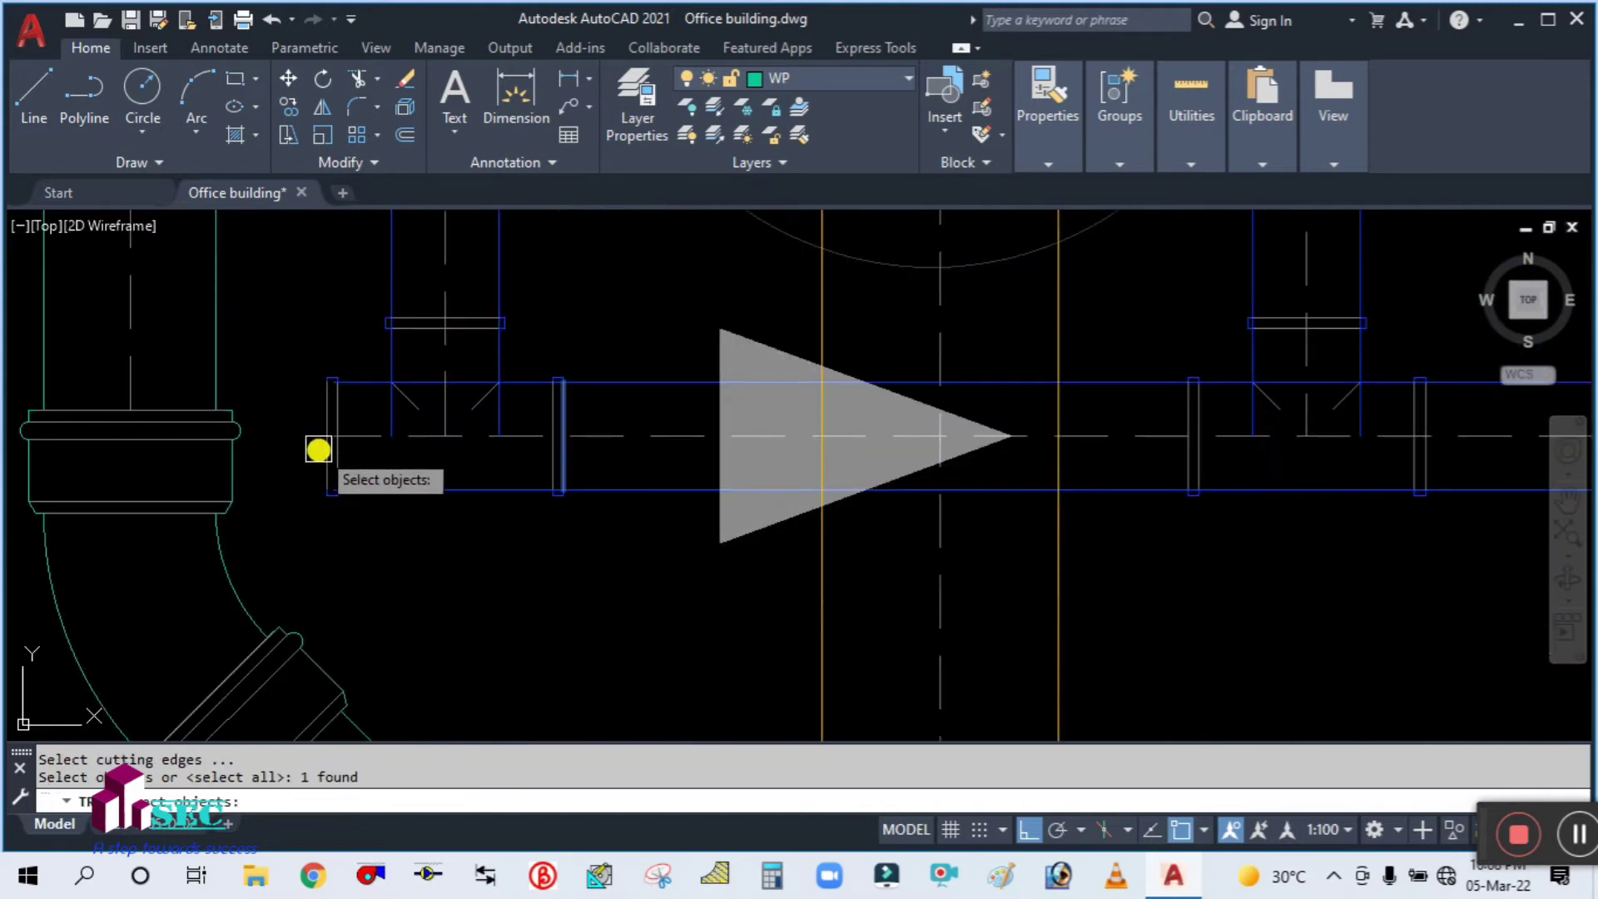
pyautogui.scroll(-3, 318, 449)
pyautogui.scroll(3, 304, 492)
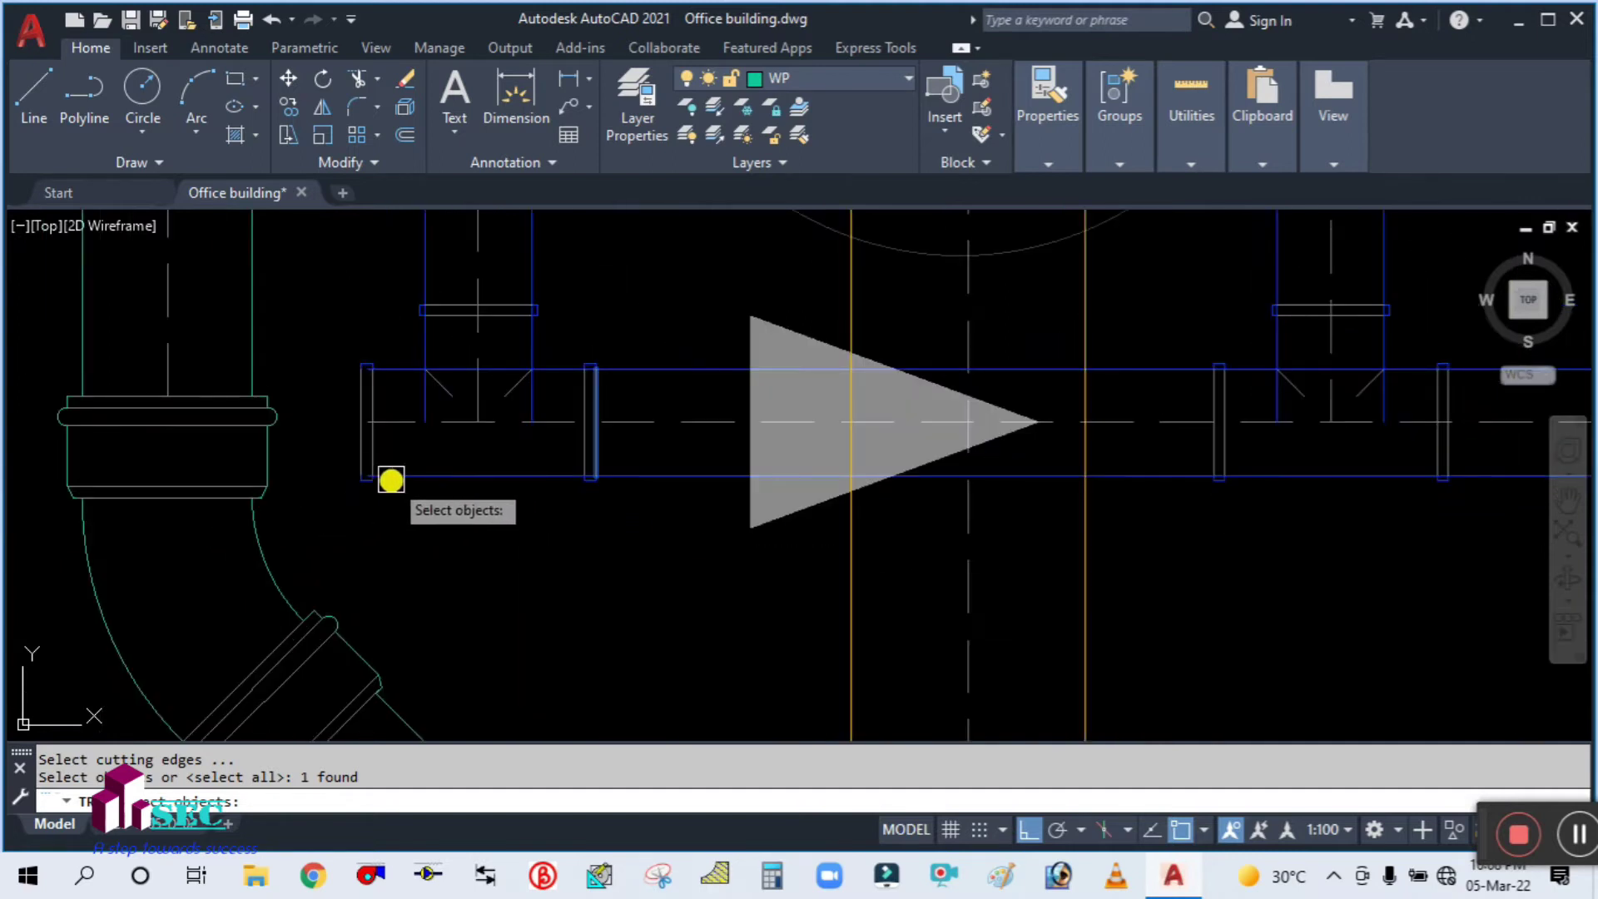
pyautogui.scroll(-3, 464, 550)
pyautogui.scroll(3, 396, 564)
pyautogui.scroll(1, 514, 534)
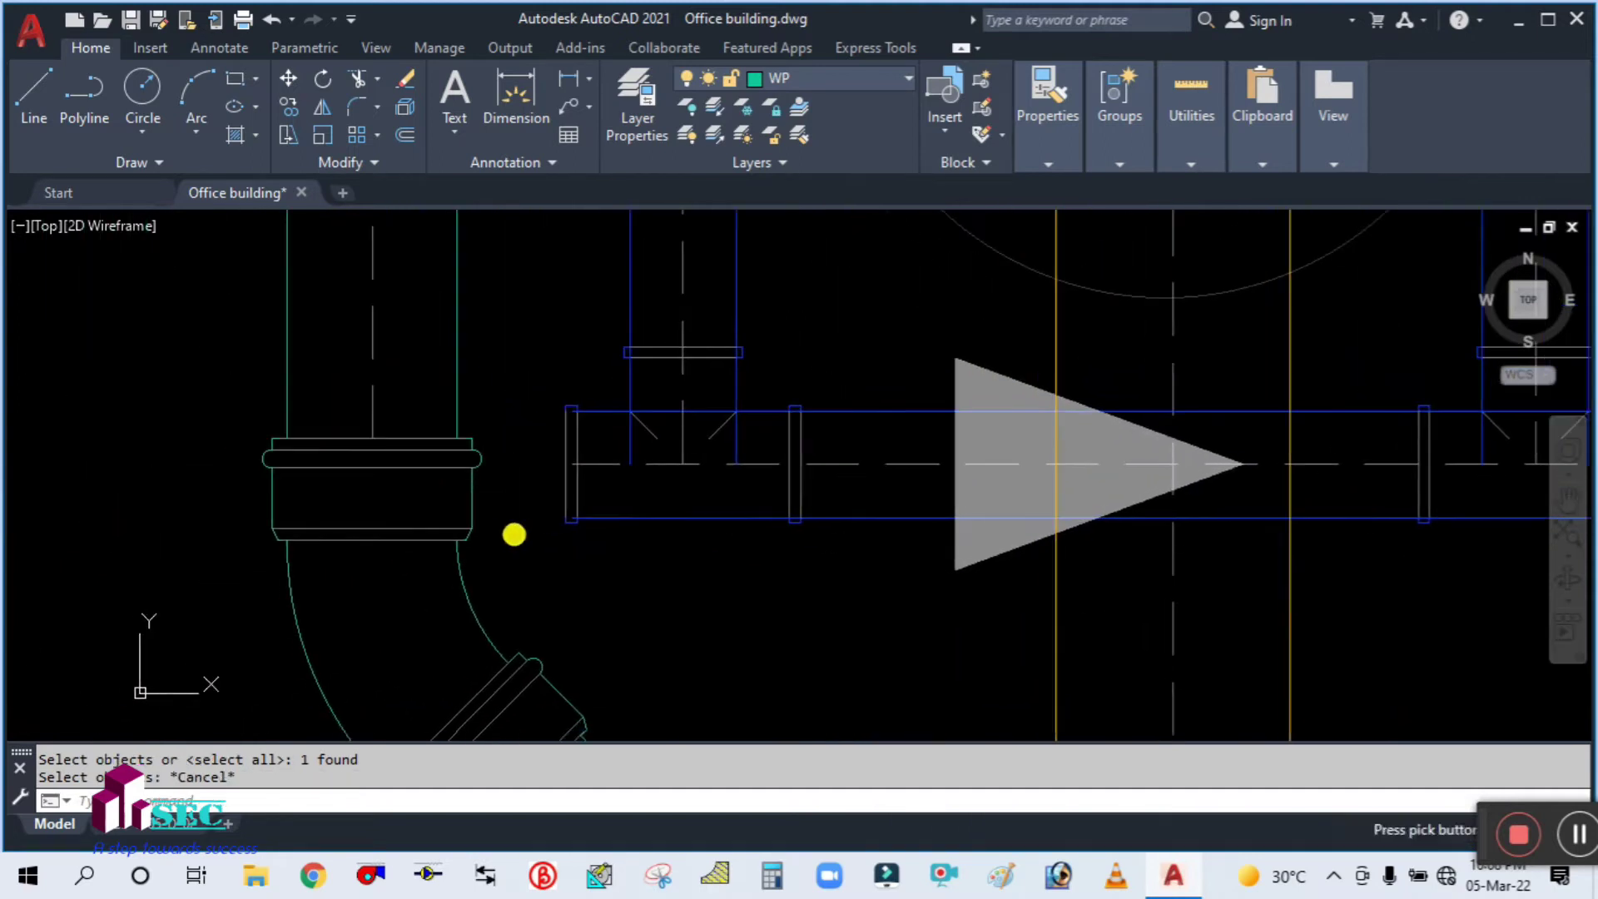
# Draw a vertical boundary line just beyond the free end of the horizontal vent pipe, beside the first tee
pyautogui.write('L')
pyautogui.press('Return')
pyautogui.scroll(3, 483, 446)
pyautogui.scroll(-1, 506, 309)
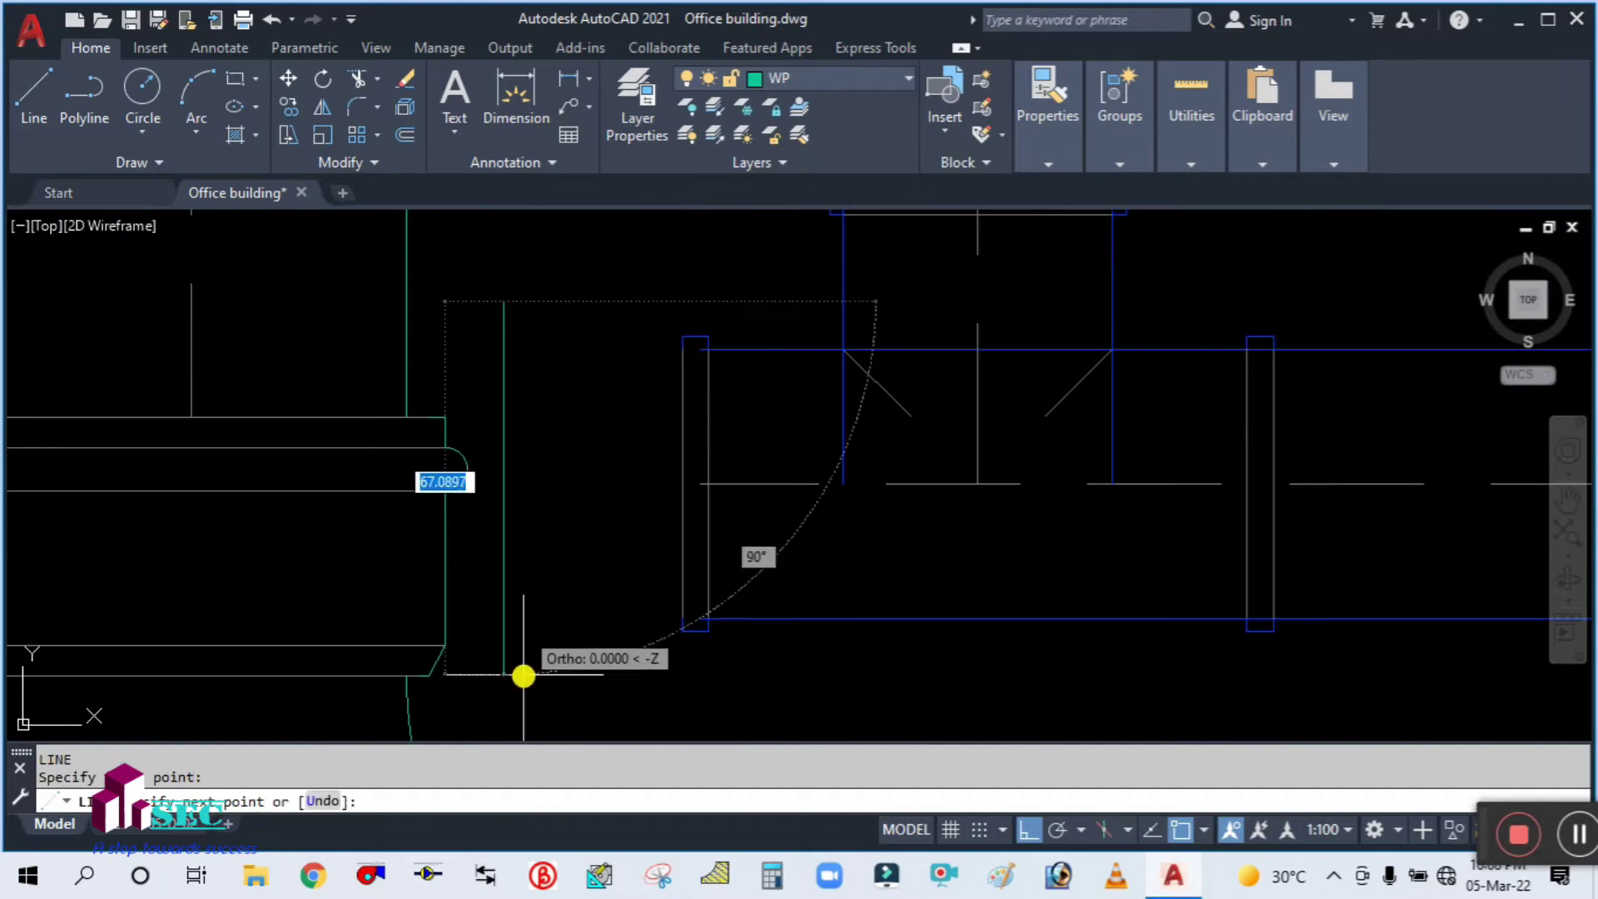
pyautogui.click(518, 721)
pyautogui.press('Escape')
# Extend the horizontal vent pipe's outlines and centre line to the vertical boundary line and erase that line
pyautogui.scroll(-4, 633, 558)
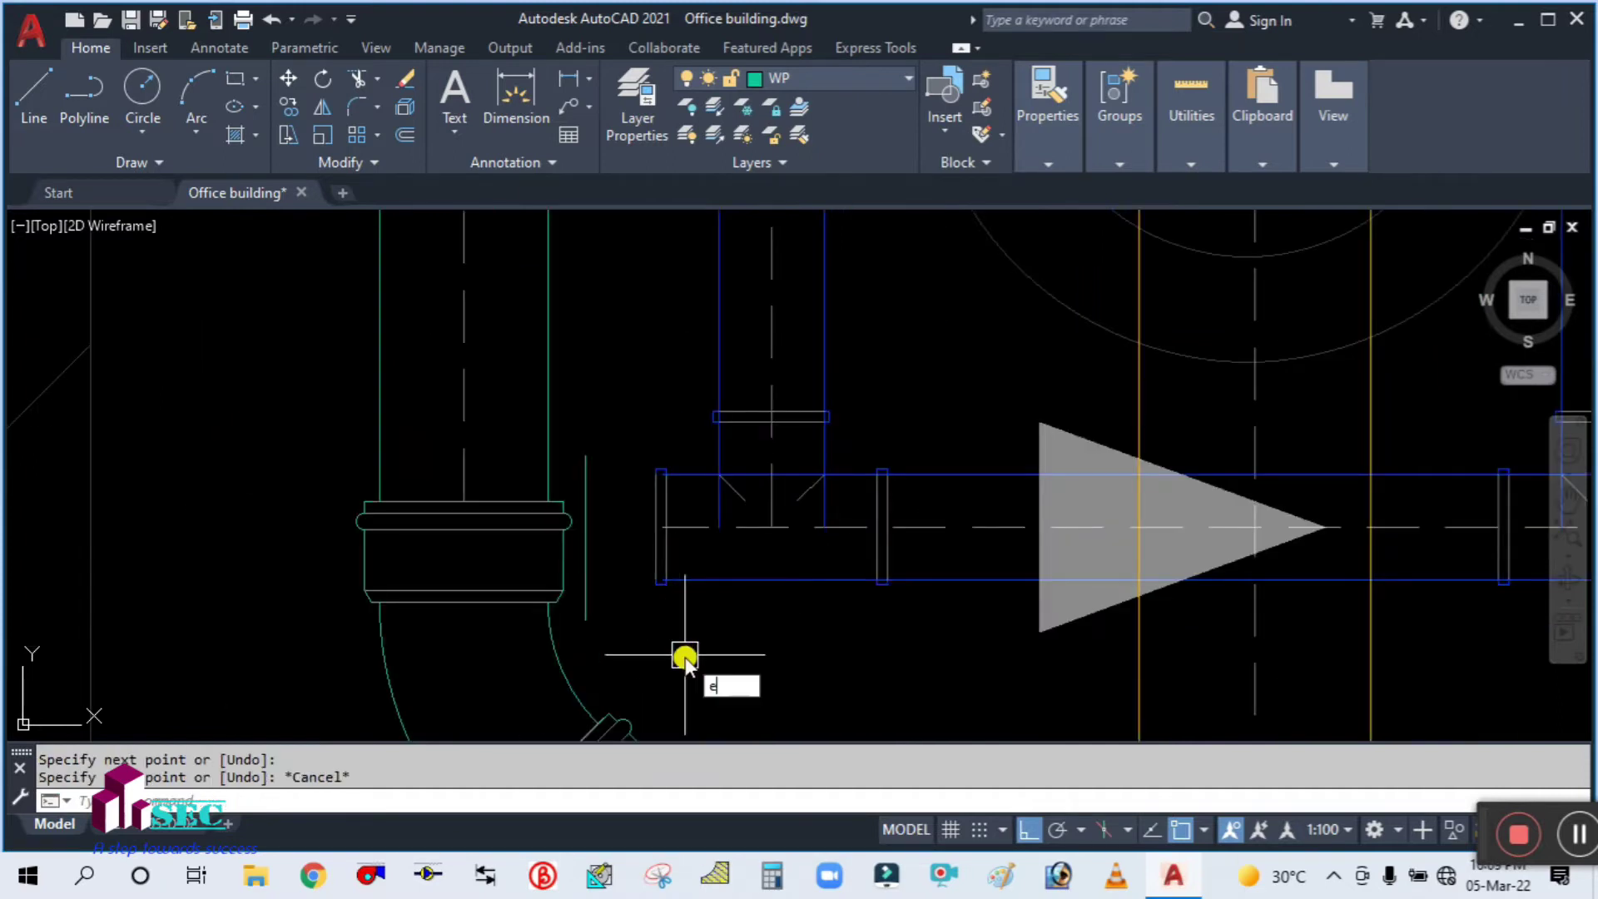
pyautogui.press('Return')
pyautogui.scroll(2, 697, 624)
pyautogui.moveTo(694, 619); pyautogui.dragTo(669, 329)
pyautogui.moveTo(671, 594); pyautogui.dragTo(678, 313)
pyautogui.press('Escape')
pyautogui.scroll(-2, 641, 383)
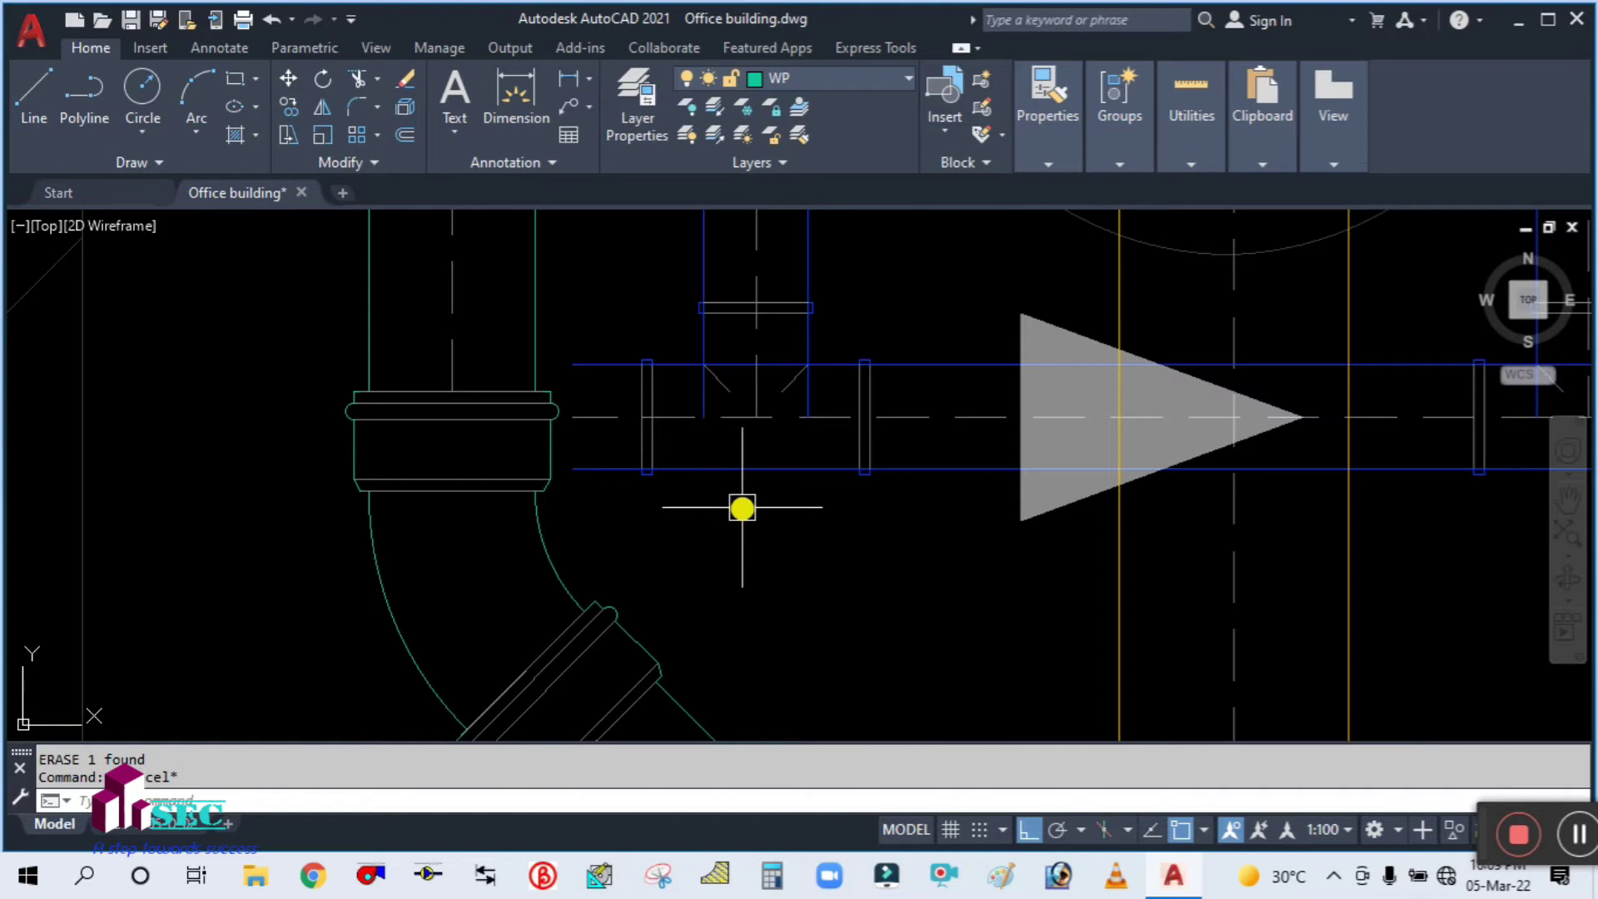
# Try to trim the pipe lines inside the first tee with only its two end collars as cutting edges, and undo the trim
pyautogui.press('Return')
pyautogui.write('t')
pyautogui.press('Return')
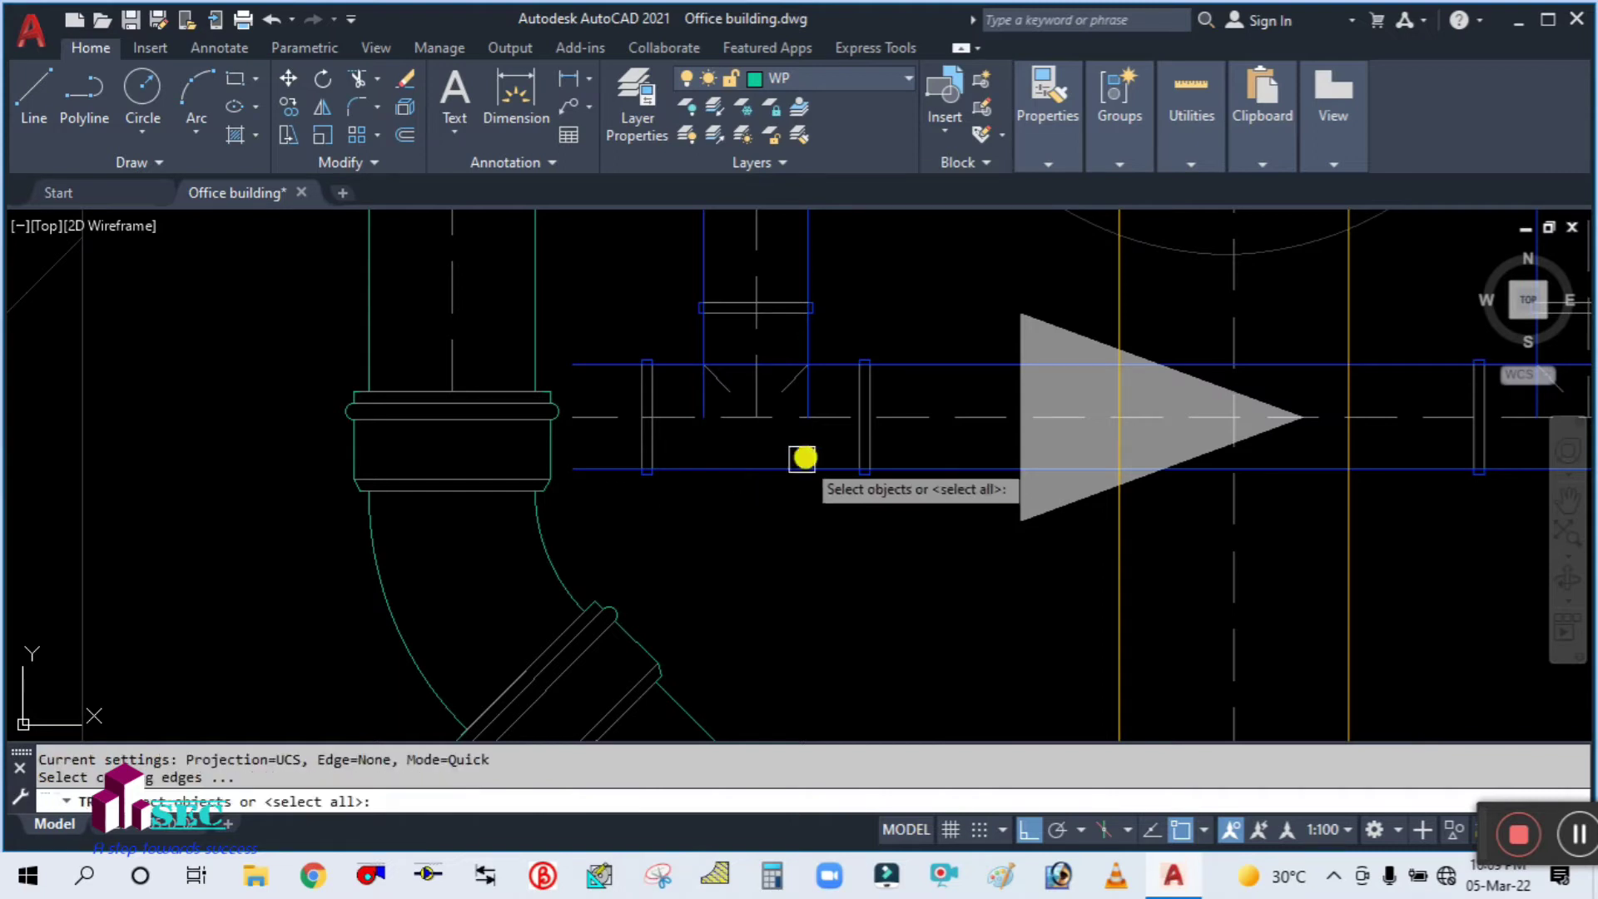
pyautogui.scroll(4, 824, 449)
pyautogui.click(943, 431)
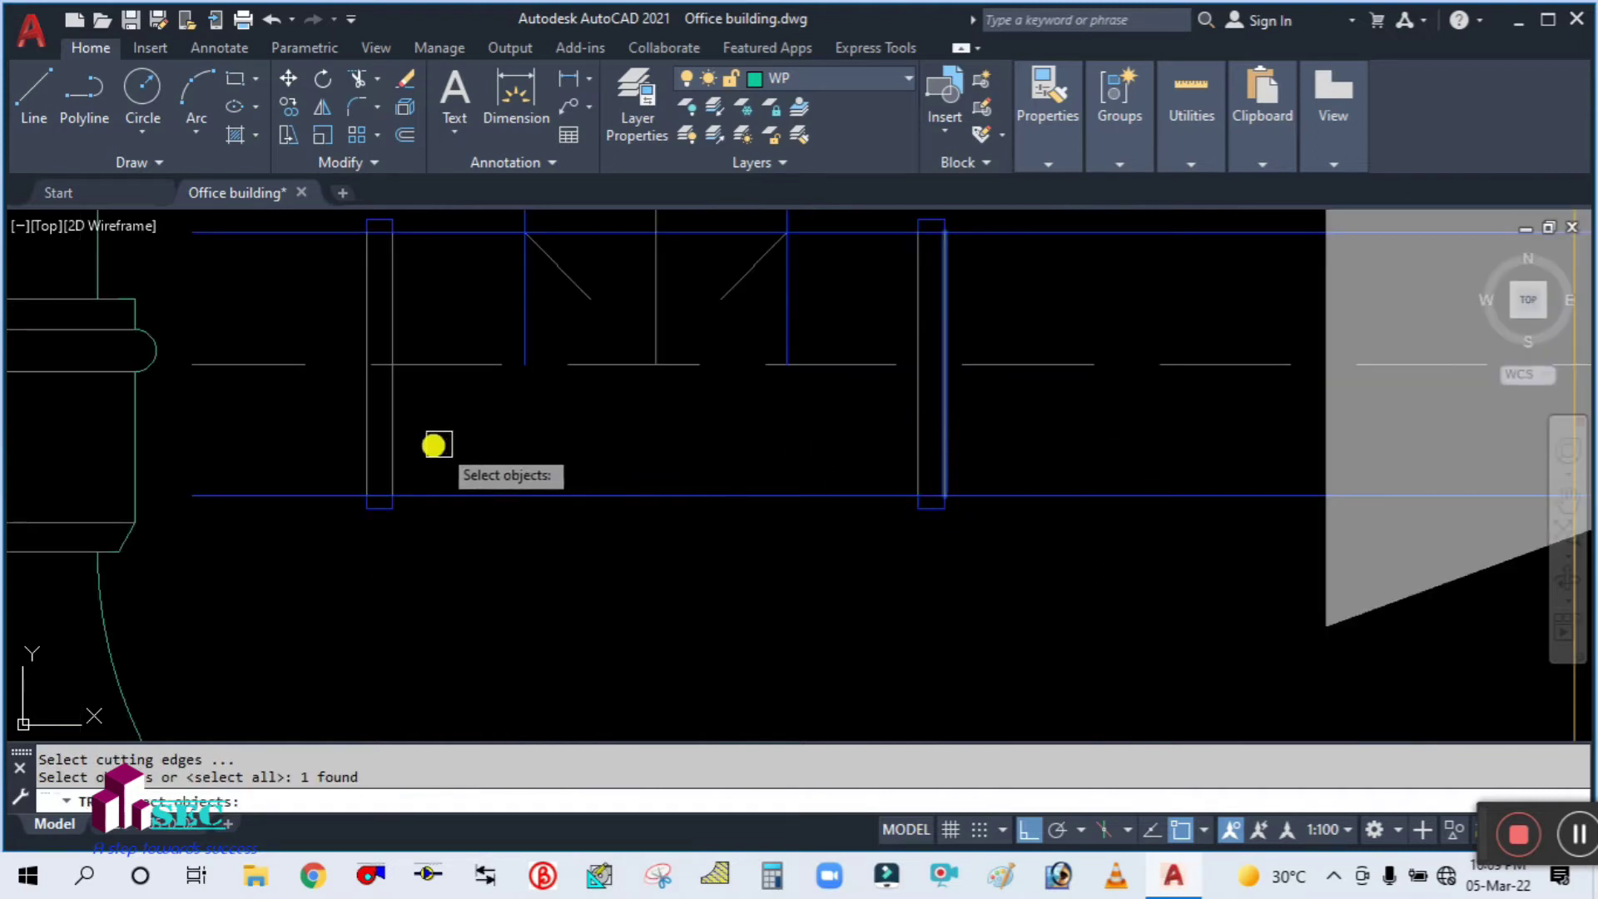
pyautogui.click(365, 435)
pyautogui.scroll(-4, 502, 595)
pyautogui.press('Return')
pyautogui.moveTo(528, 620); pyautogui.dragTo(486, 422)
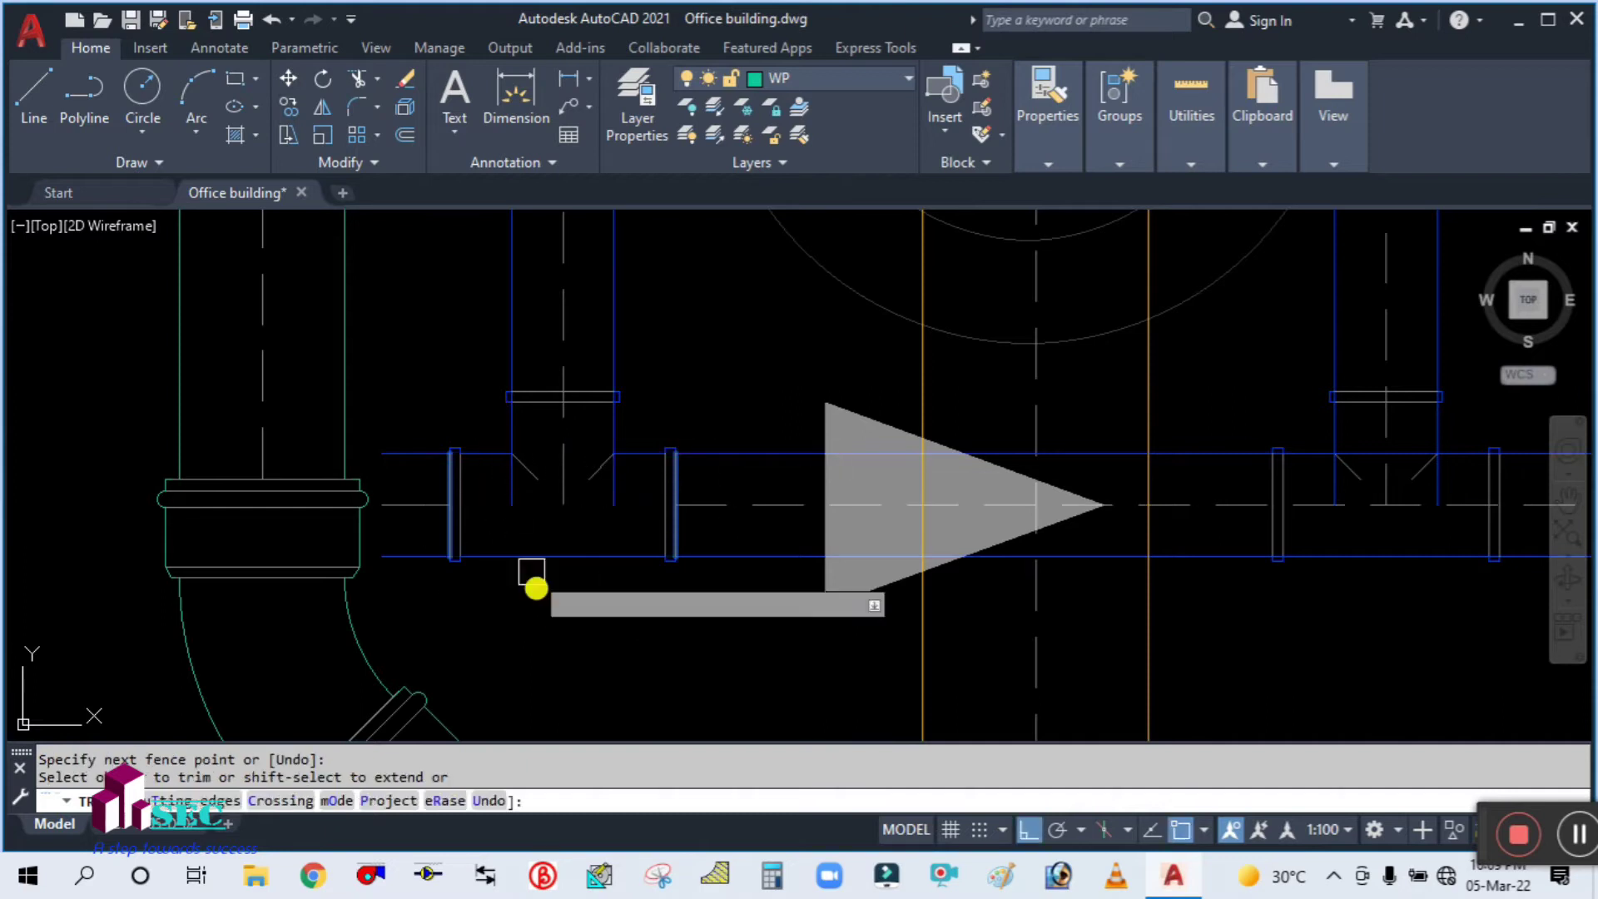
pyautogui.moveTo(543, 632)
pyautogui.mouseDown()
pyautogui.moveTo(659, 414)
pyautogui.moveTo(499, 436)
pyautogui.moveTo(439, 424)
pyautogui.mouseUp()
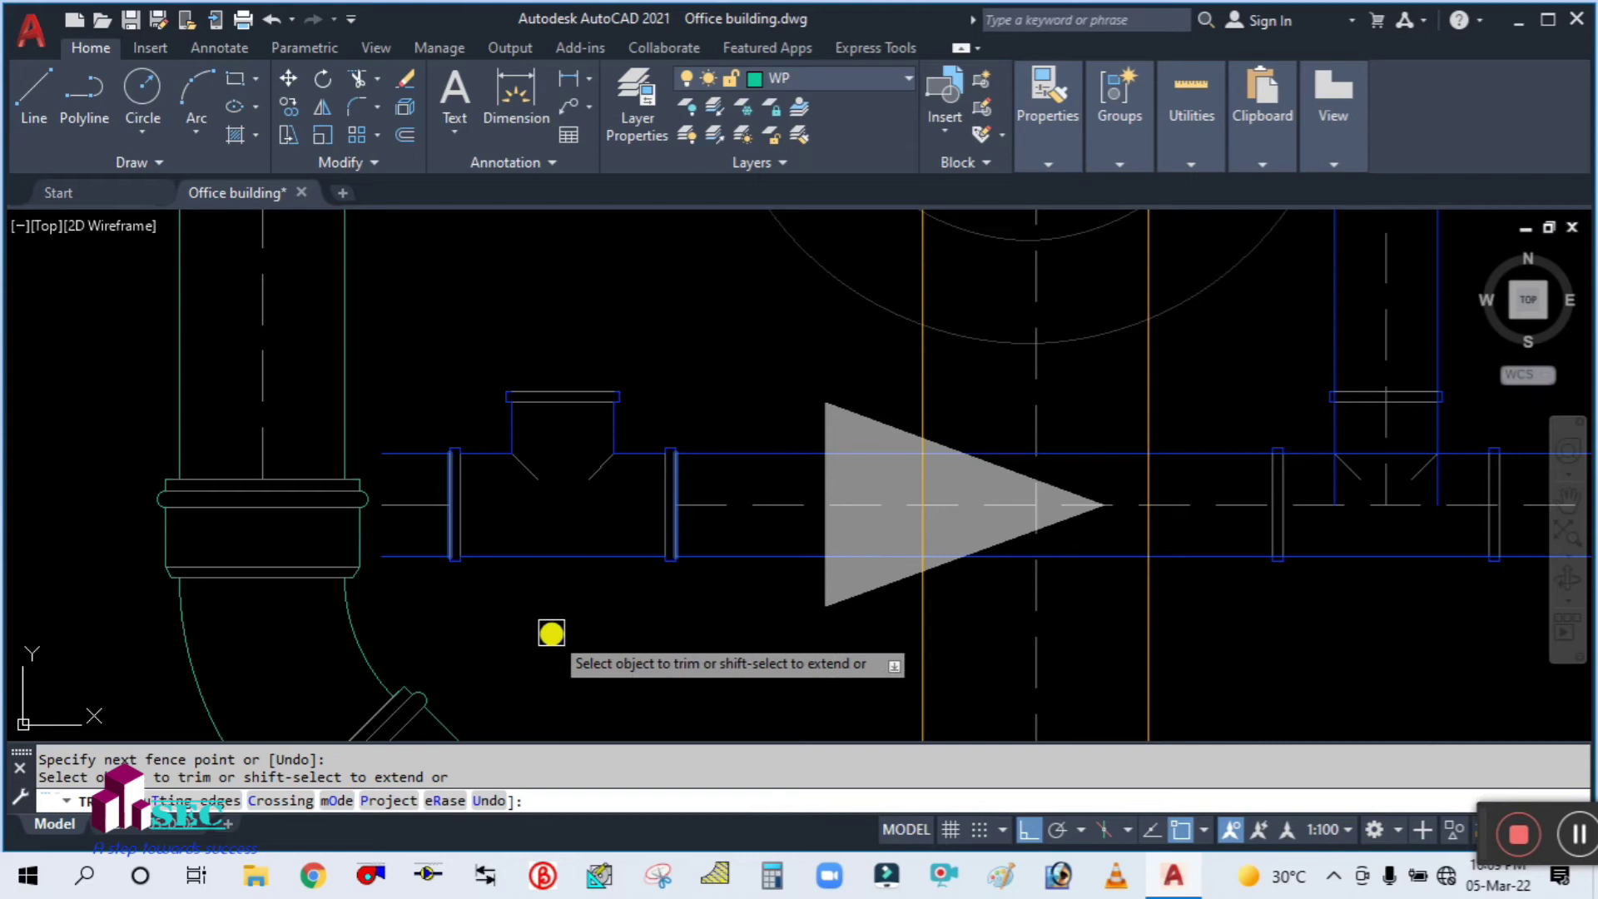
pyautogui.press('Escape')
pyautogui.hotkey('ctrl', 'z')
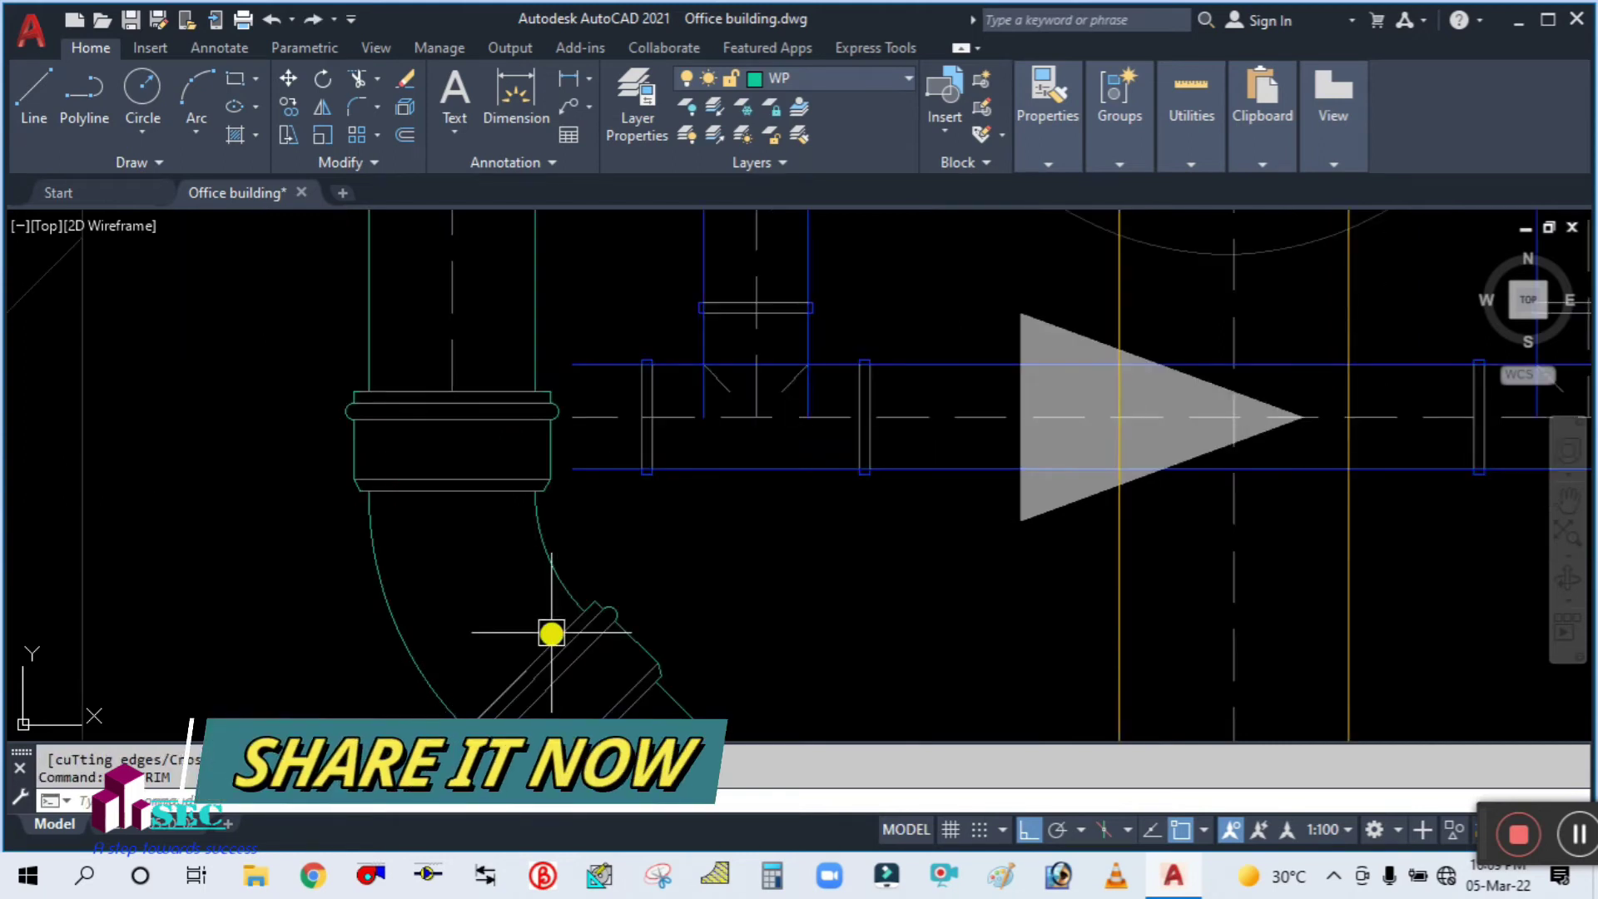
# Trim the vertical branch's outlines and centre line inside the first tee, using its branch collar's edge as the cutting edge
pyautogui.scroll(-3, 566, 599)
pyautogui.scroll(3, 707, 450)
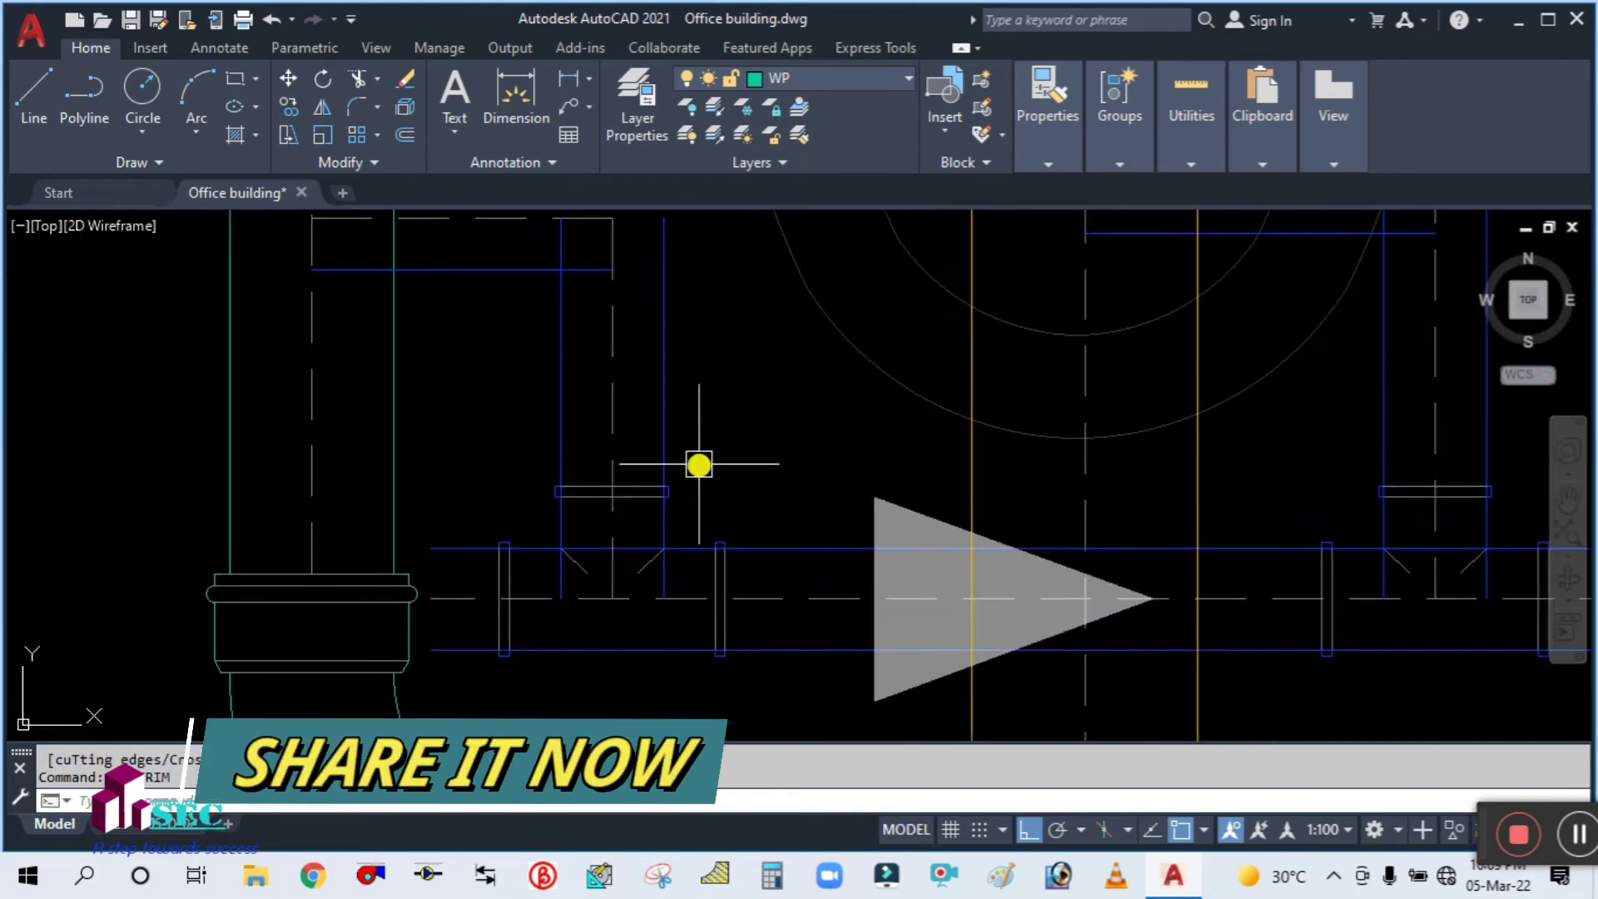
pyautogui.press('Return')
pyautogui.write('t')
pyautogui.press('Return')
pyautogui.scroll(4, 640, 502)
pyautogui.click(636, 489)
pyautogui.rightClick(729, 548)
pyautogui.moveTo(729, 548); pyautogui.dragTo(393, 549)
pyautogui.press('Escape')
pyautogui.scroll(-6, 411, 508)
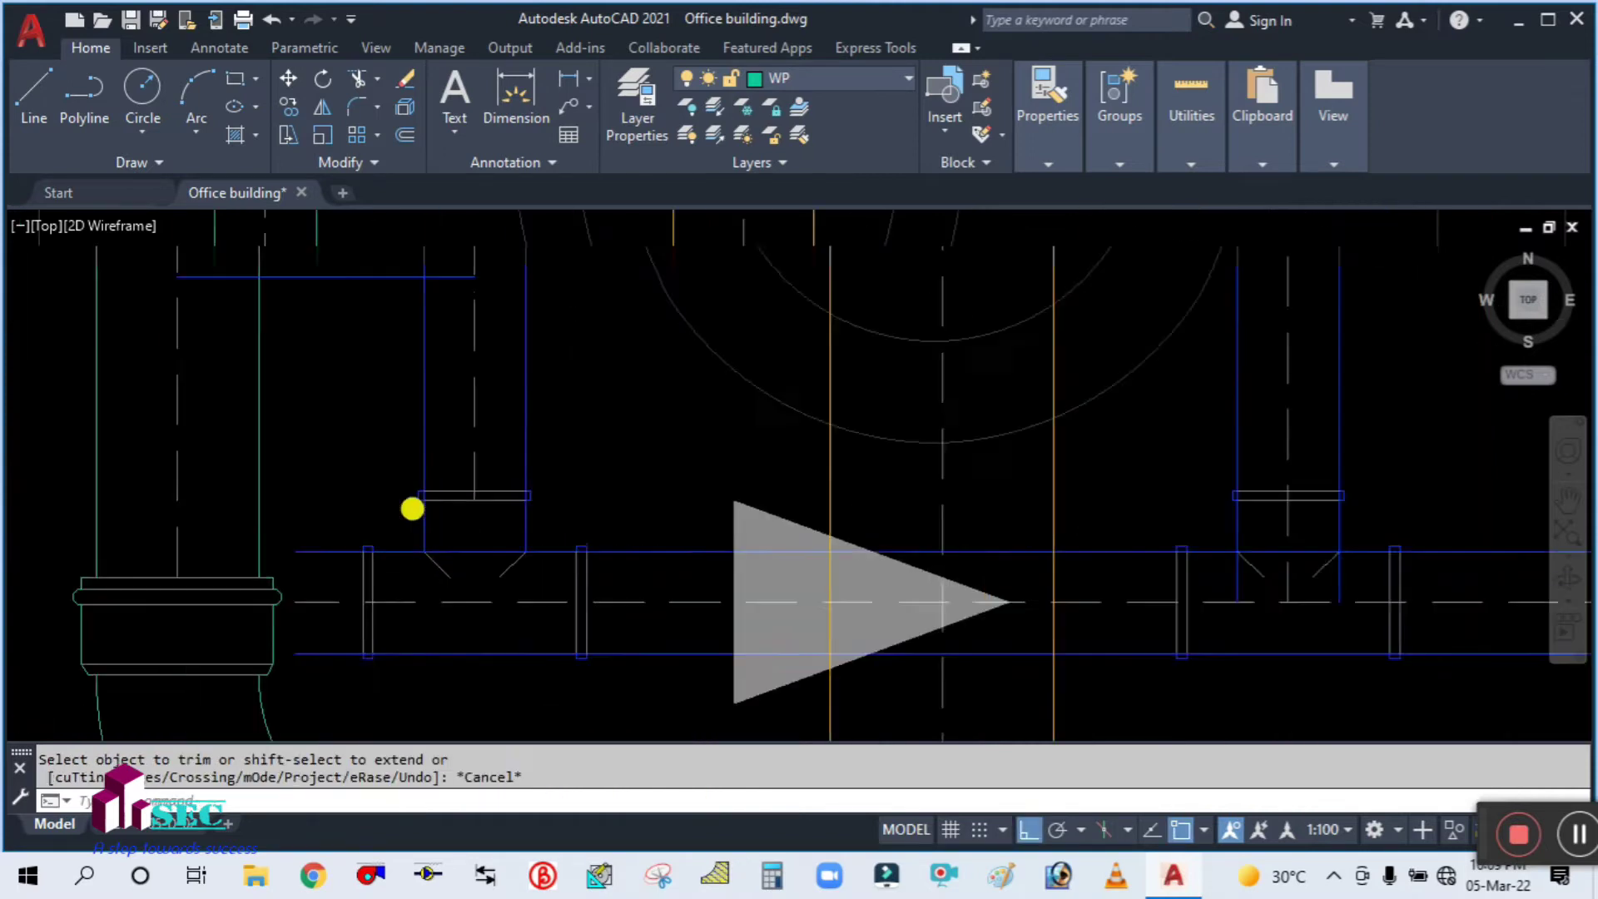
pyautogui.scroll(2, 952, 547)
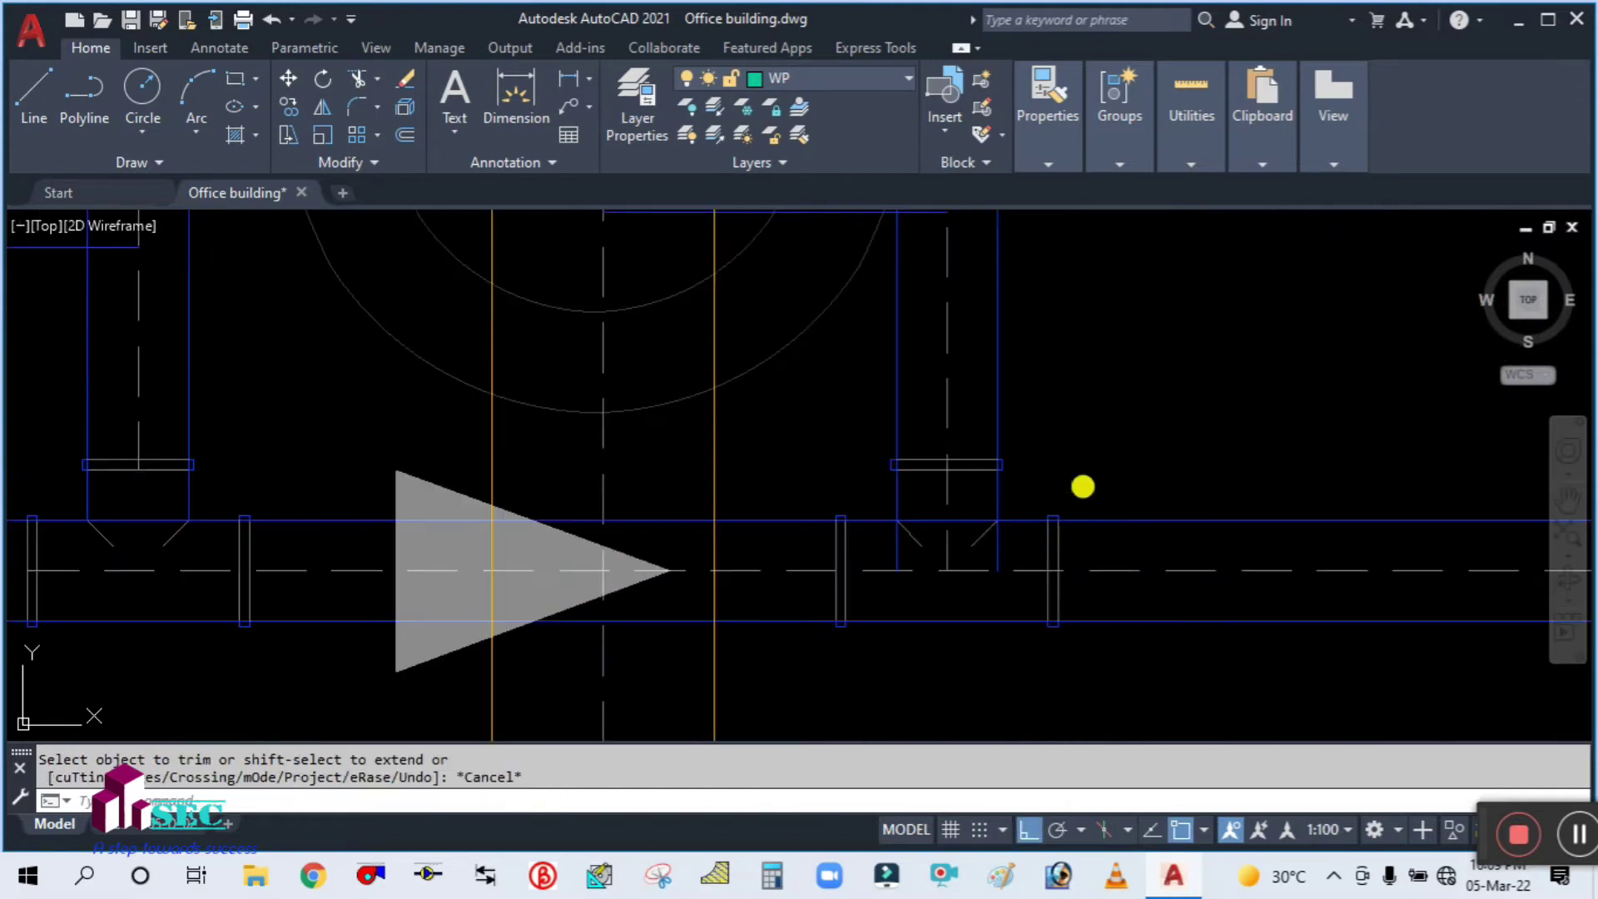
pyautogui.press('Return')
pyautogui.scroll(4, 1065, 602)
pyautogui.click(1043, 556)
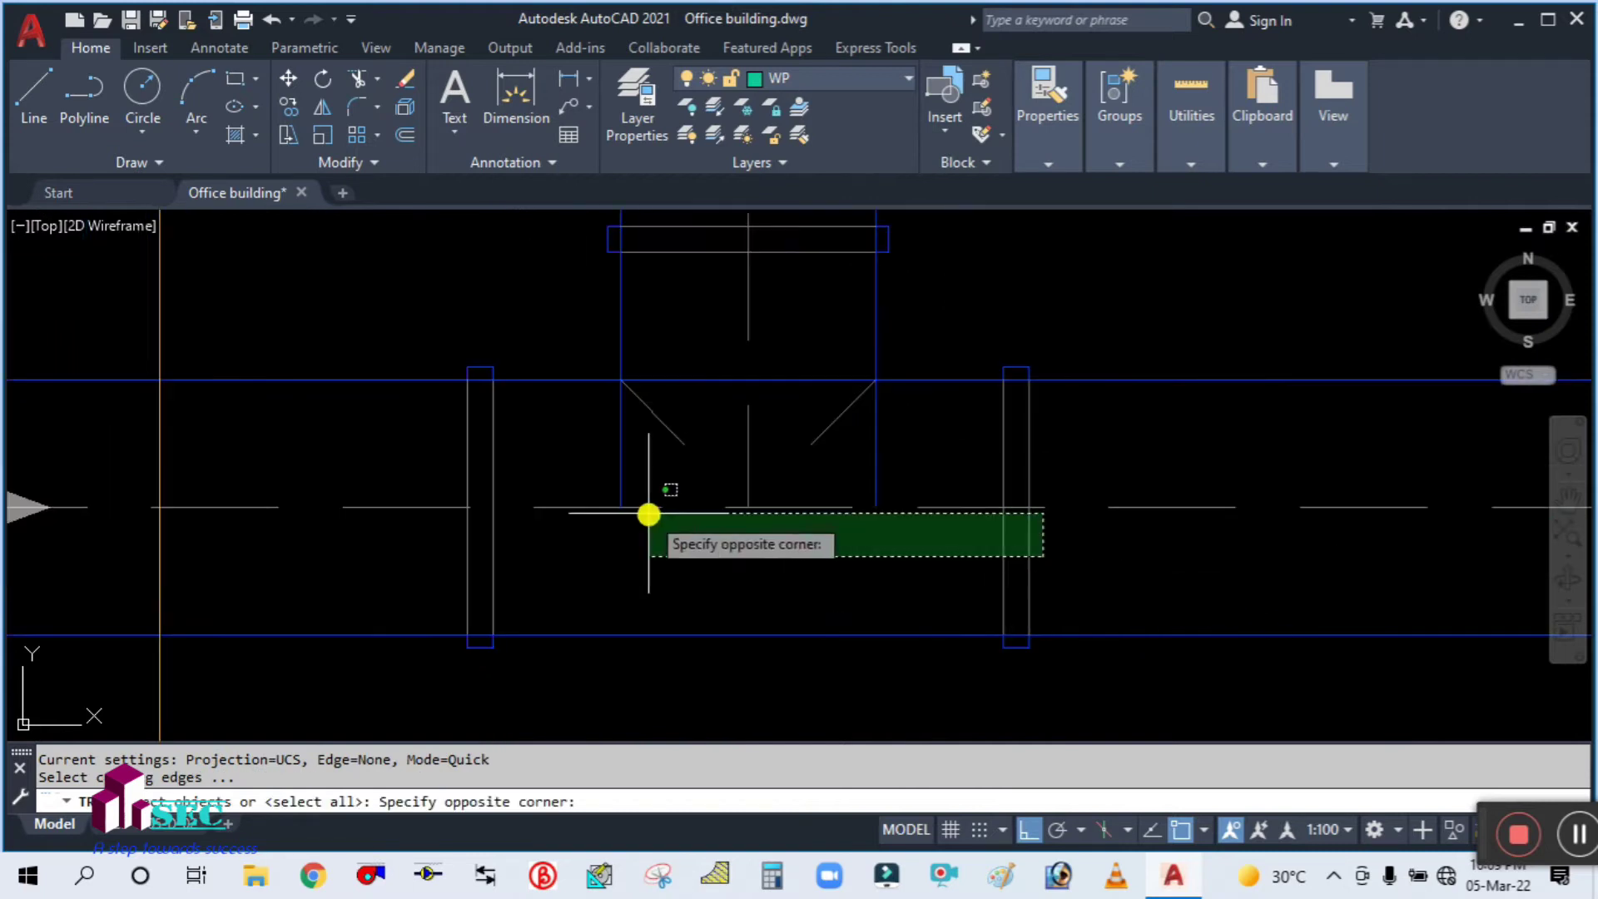
pyautogui.click(986, 573)
pyautogui.press('Return')
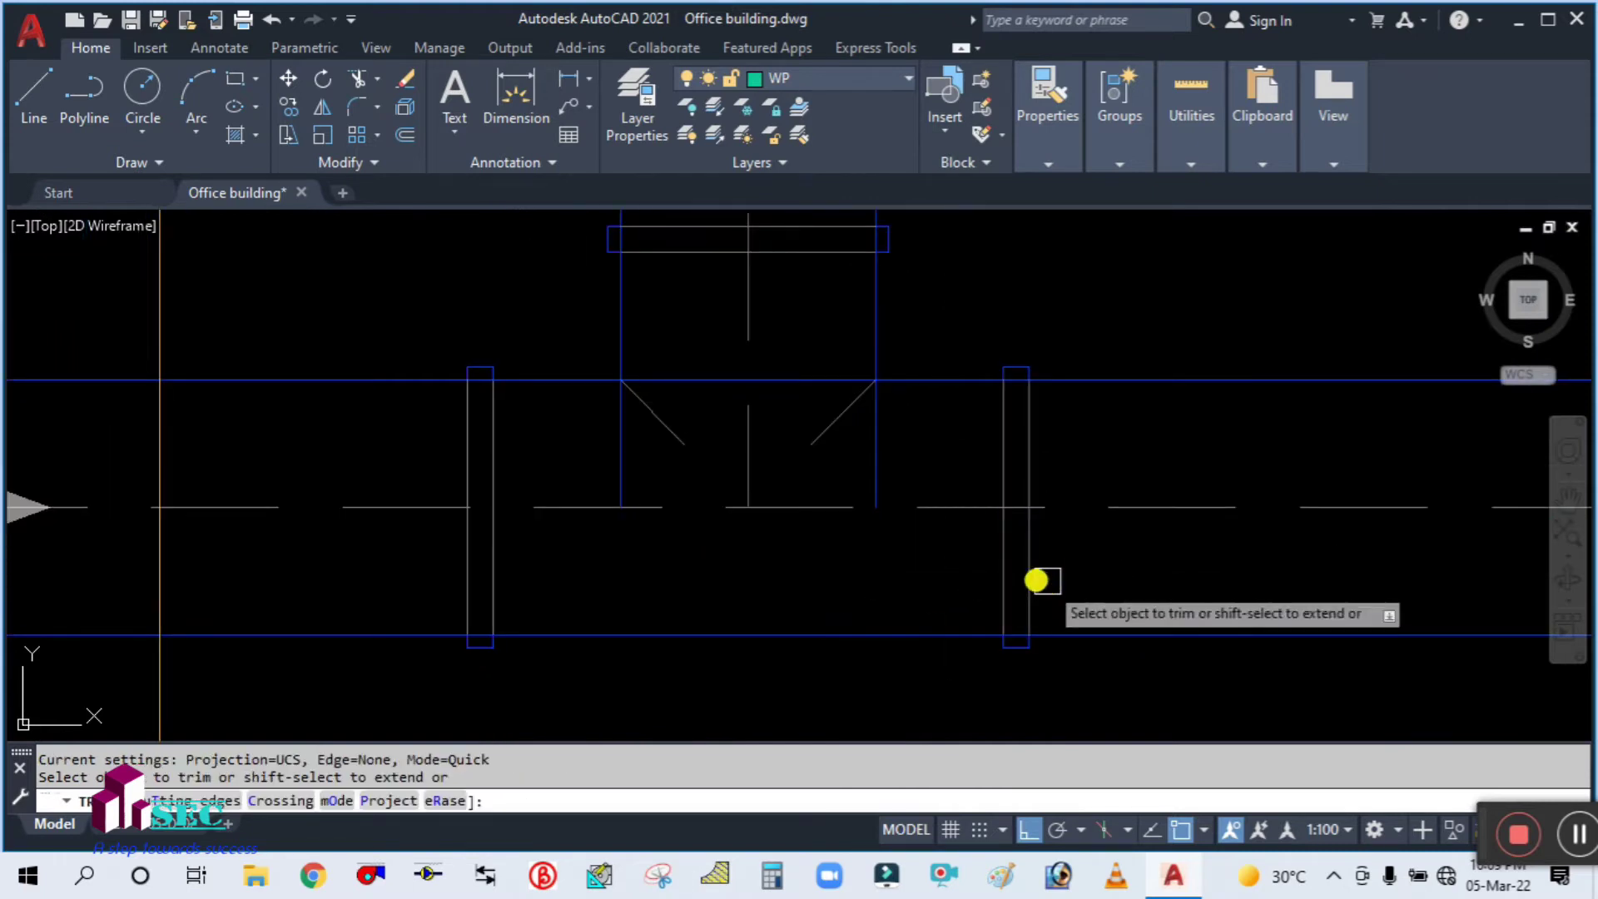
pyautogui.click(596, 526)
pyautogui.press('Escape')
# Trim the pipe and centre lines inside the tee at the first toilet's second branch, using its three collars' outer edges as cutting edges
pyautogui.press('Return')
pyautogui.click(1030, 560)
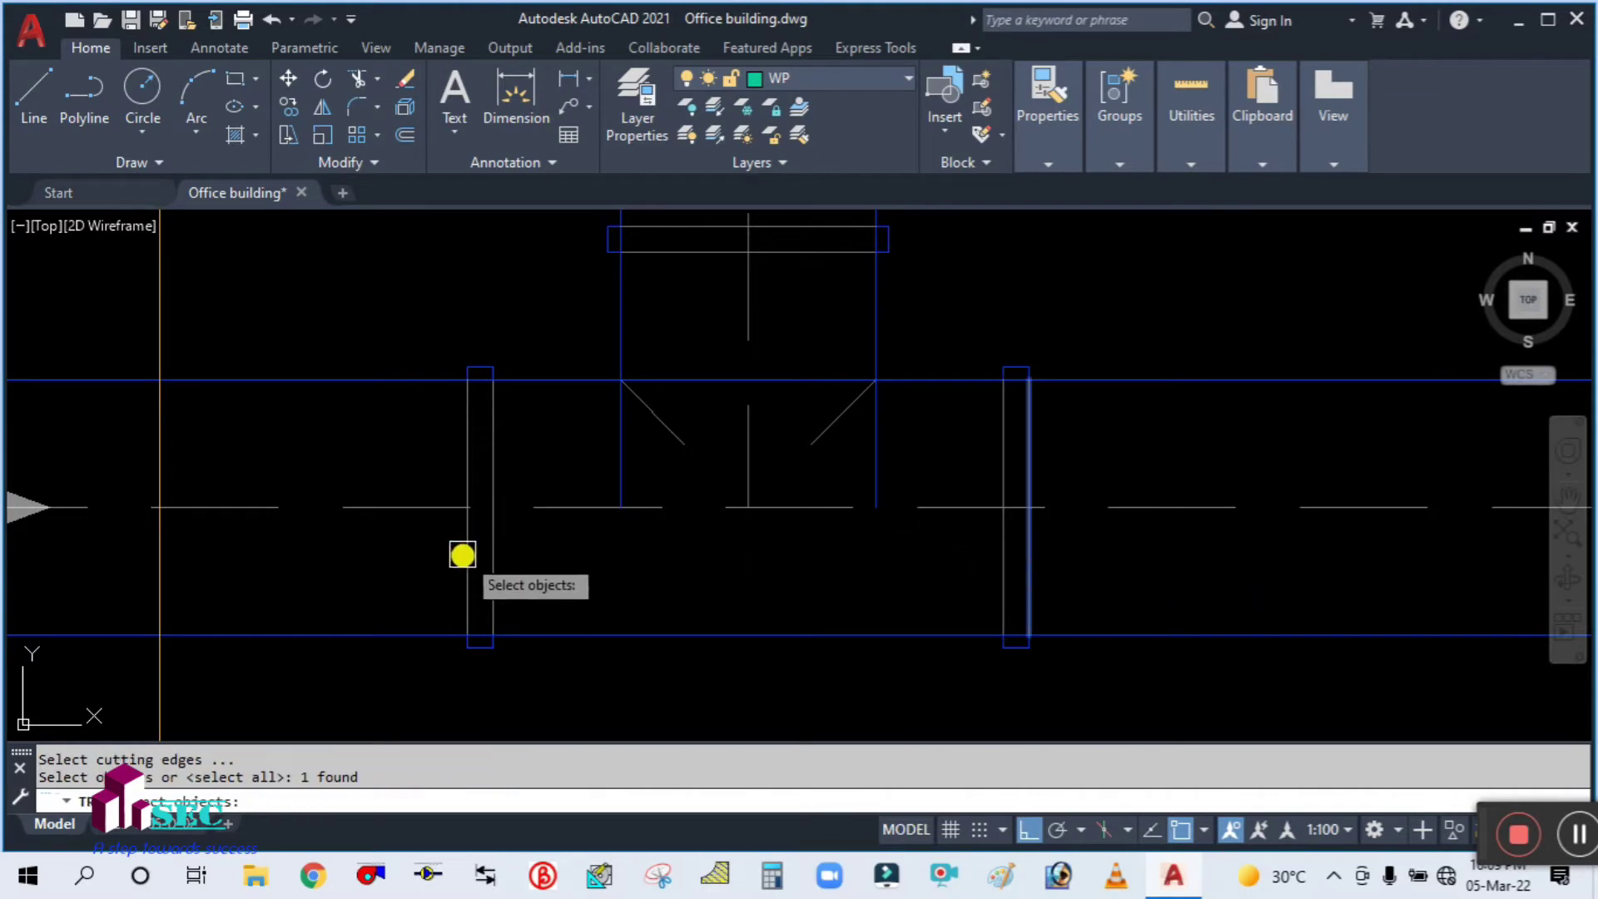
pyautogui.scroll(-2, 515, 559)
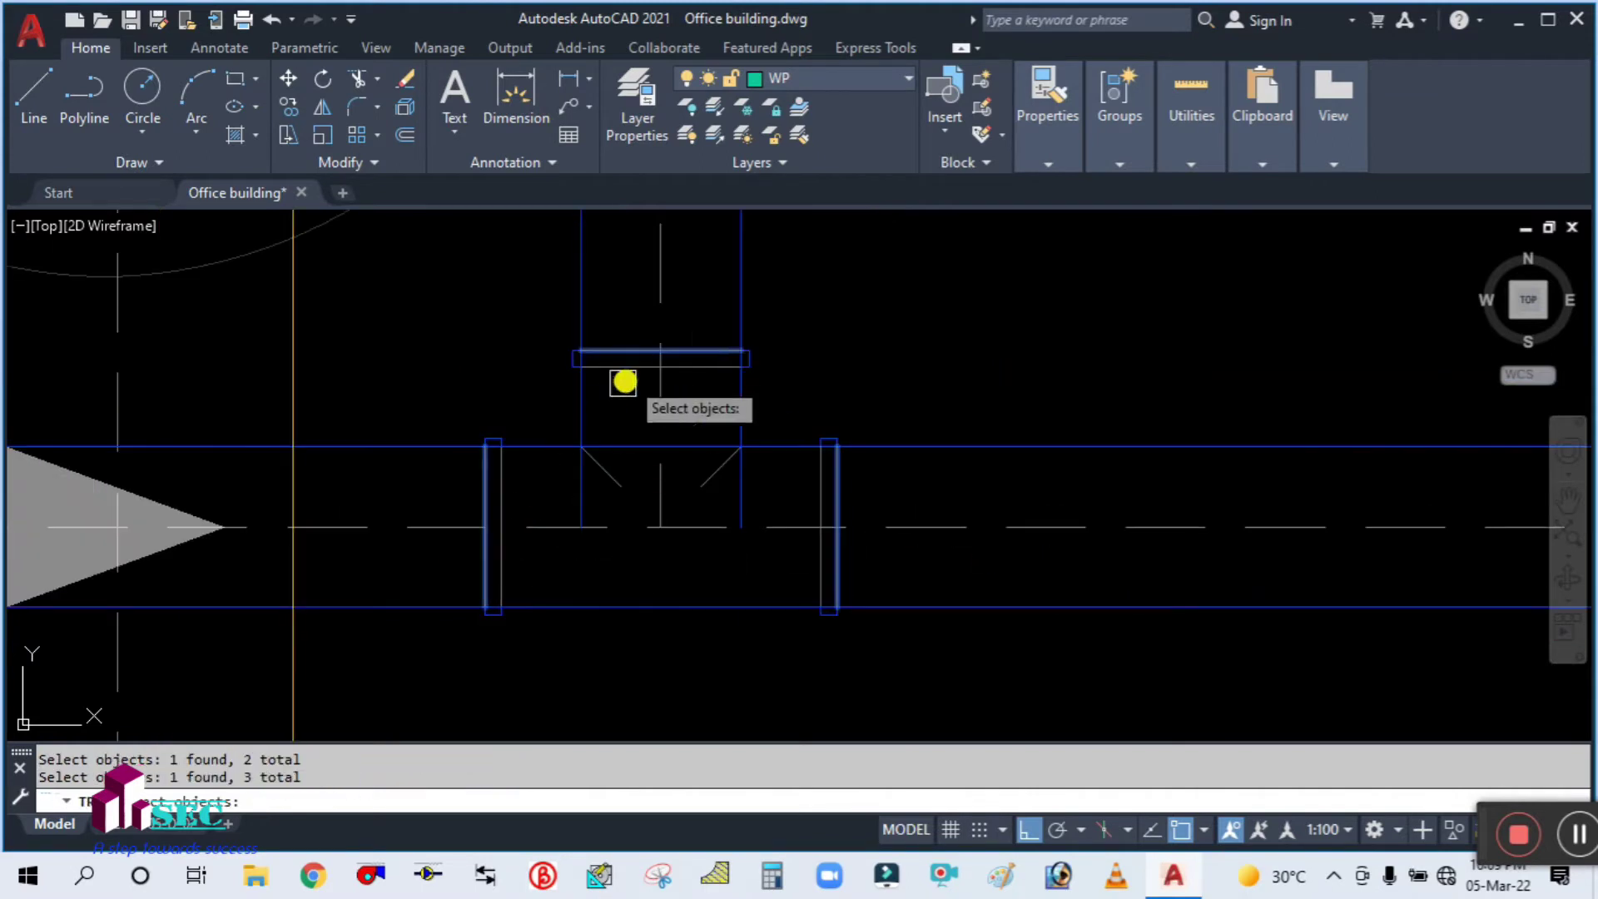
pyautogui.scroll(-4, 633, 371)
pyautogui.scroll(6, 671, 392)
pyautogui.press('Return')
pyautogui.click(714, 365)
pyautogui.click(277, 401)
pyautogui.scroll(-2, 753, 292)
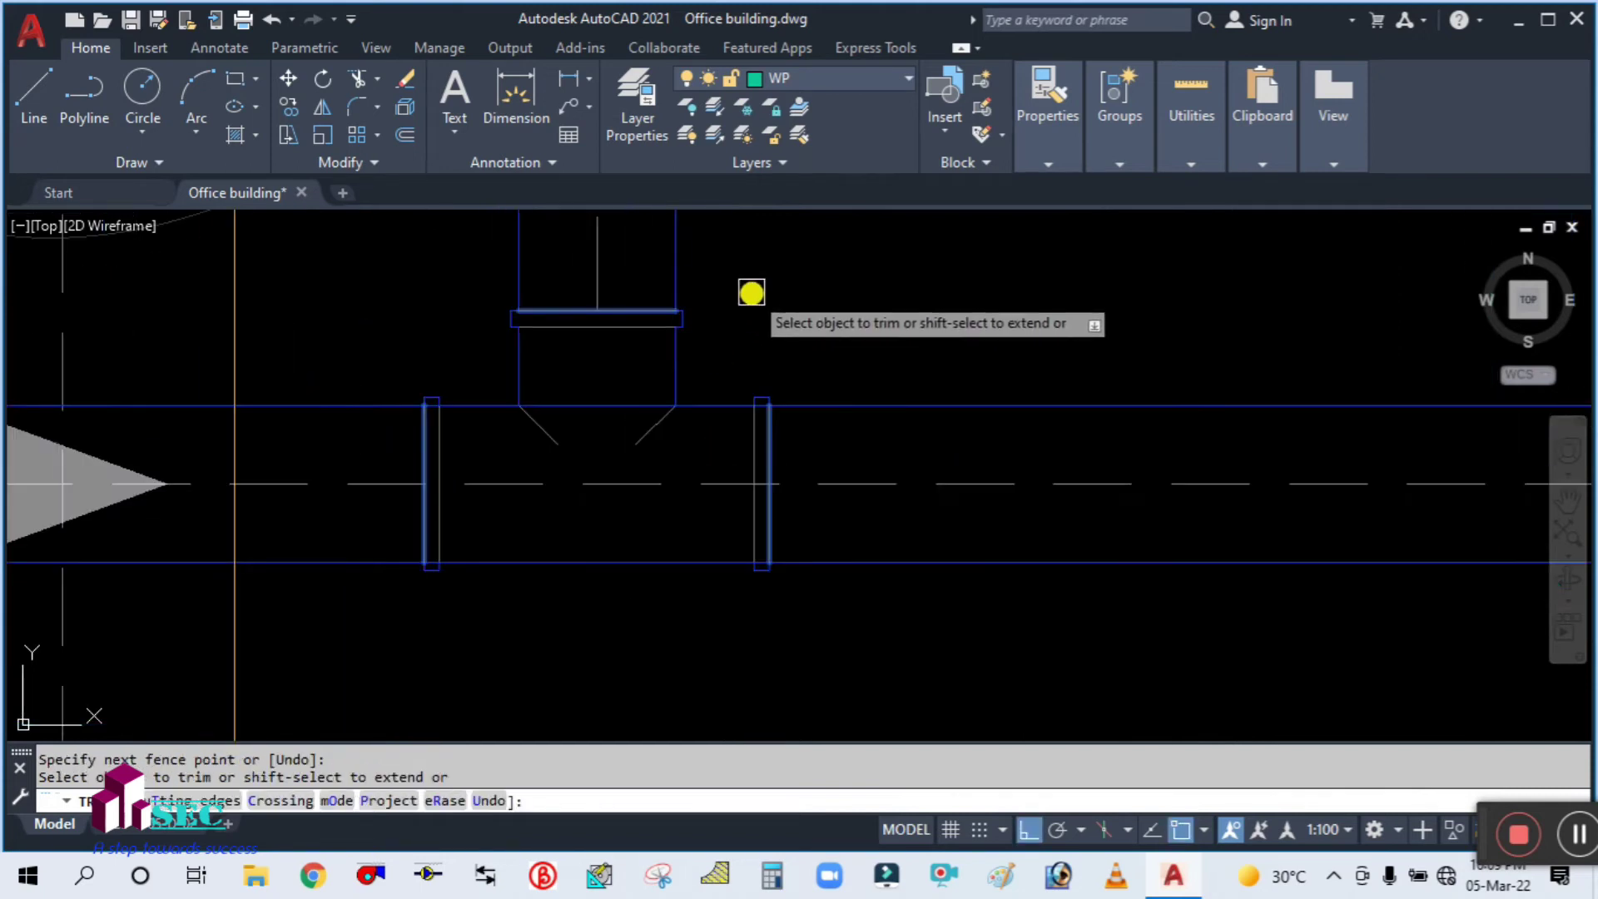
pyautogui.click(752, 292)
pyautogui.click(611, 644)
pyautogui.press('Escape')
# Trim the pipe and centre lines inside the tee at the second toilet's first branch, using its collars' outer edges as cutting edges
pyautogui.scroll(-6, 533, 595)
pyautogui.moveTo(1018, 542); pyautogui.dragTo(1015, 487, button='middle')
pyautogui.scroll(4, 1052, 464)
pyautogui.press('space')
pyautogui.write('t')
pyautogui.press('space')
pyautogui.click(1072, 305)
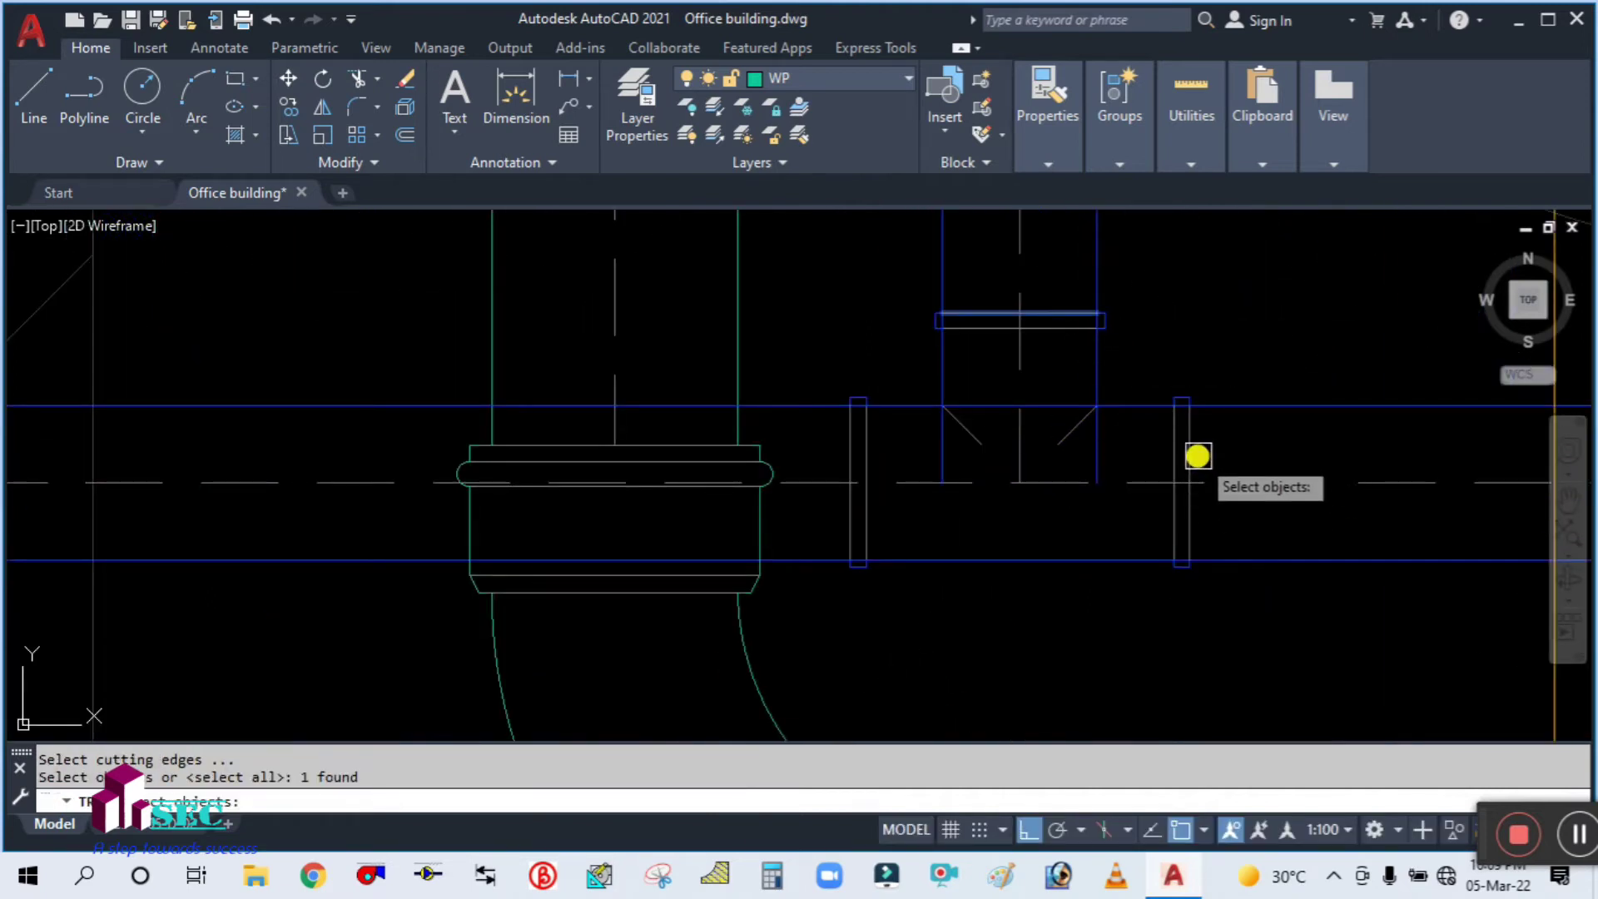
pyautogui.press('space')
pyautogui.click(1173, 367)
pyautogui.click(863, 357)
pyautogui.click(874, 330)
pyautogui.click(943, 600)
pyautogui.press('Return')
pyautogui.scroll(-3, 915, 589)
pyautogui.press('Escape')
pyautogui.scroll(3, 1041, 583)
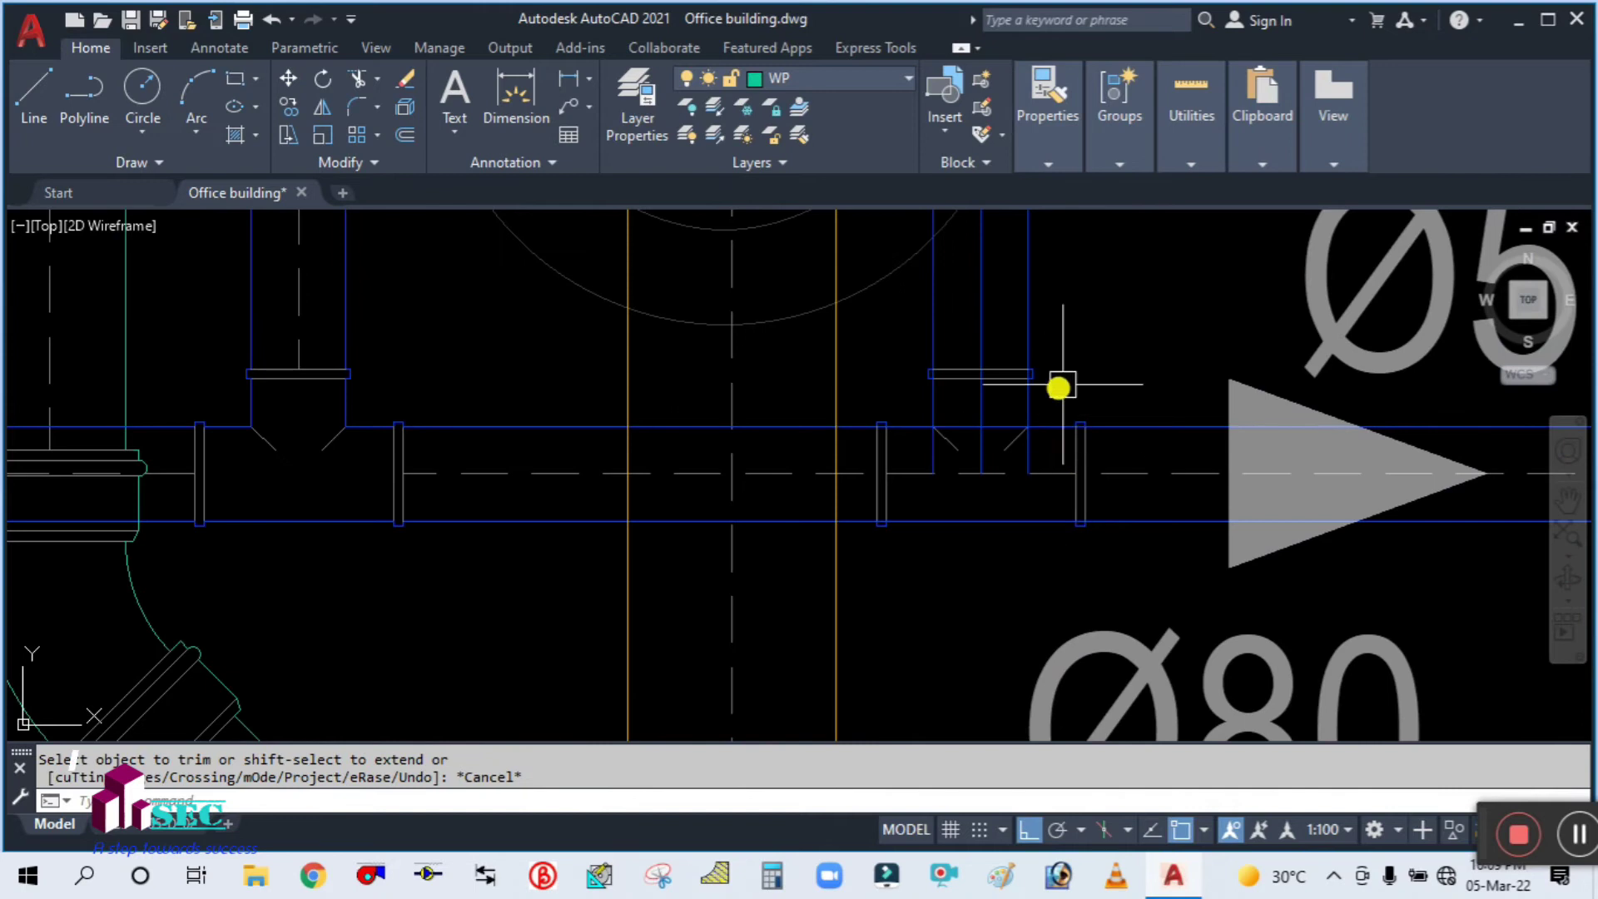
pyautogui.press('space')
pyautogui.write('t')
pyautogui.press('space')
pyautogui.scroll(4, 998, 394)
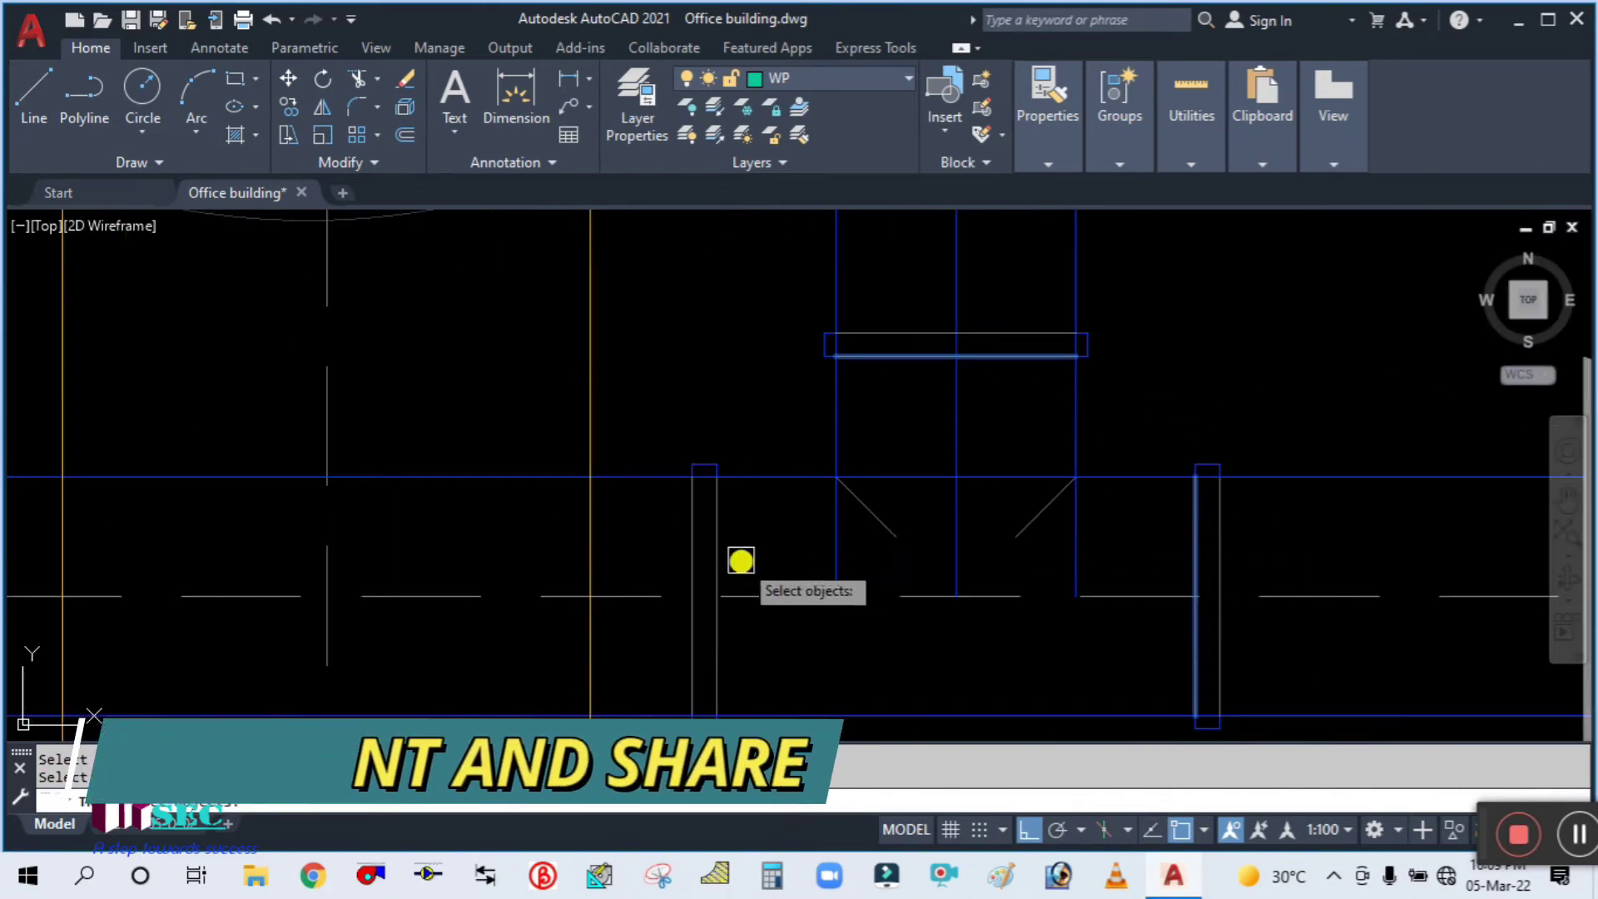
pyautogui.click(928, 476)
pyautogui.press('Return')
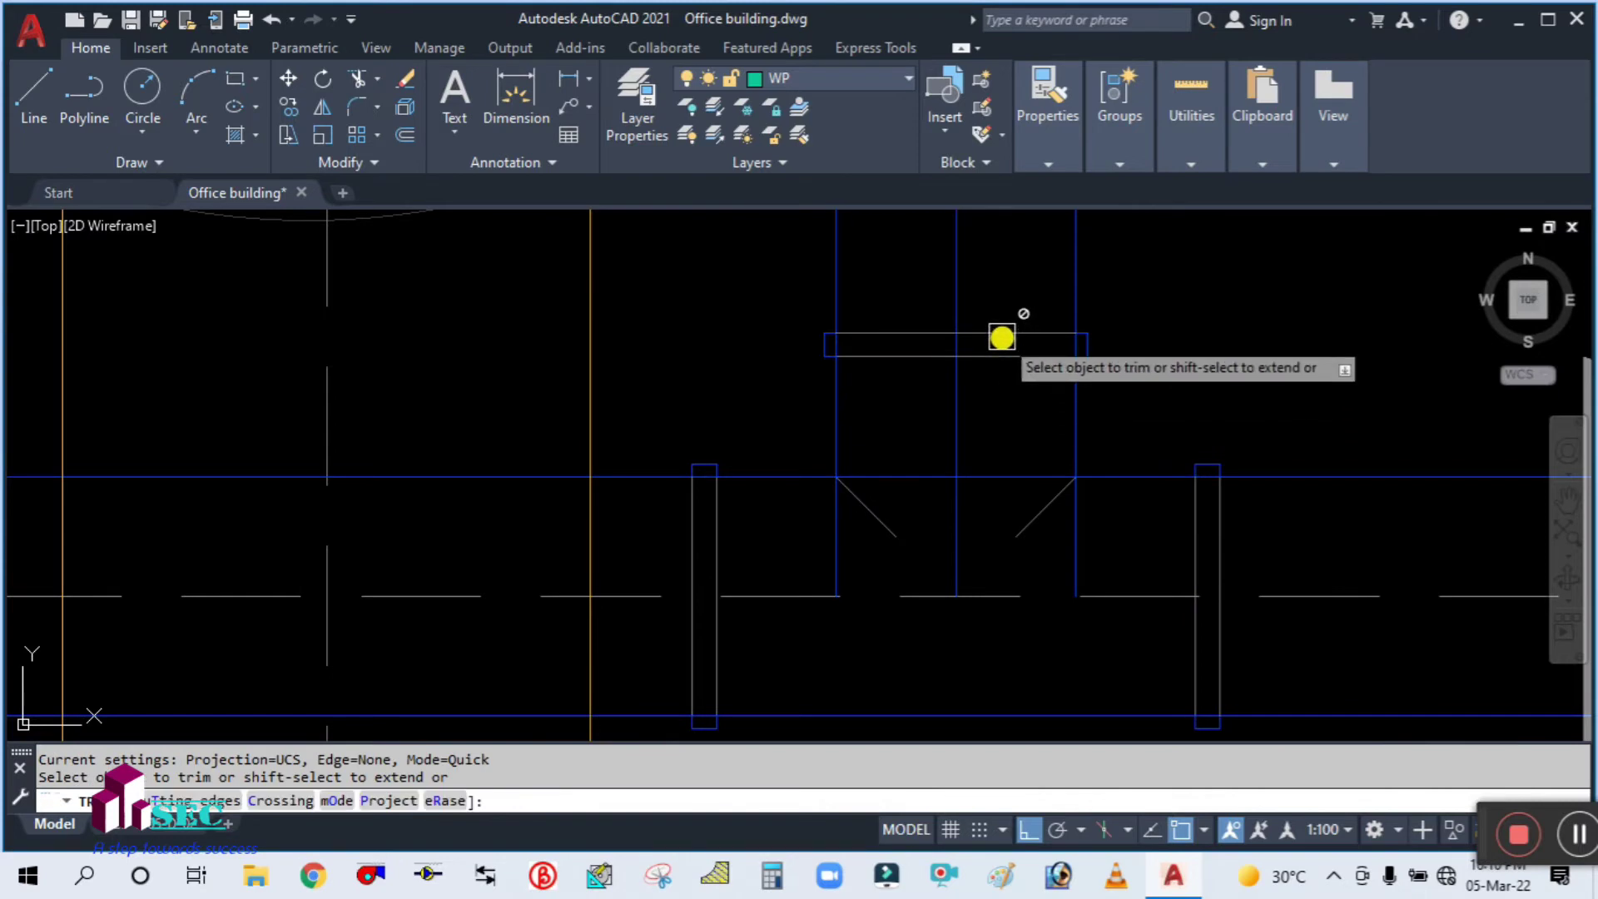
# Trim the pipe and centre lines inside the tee at the second toilet's second branch, using its collars' outer edges as cutting edges
pyautogui.press('Return')
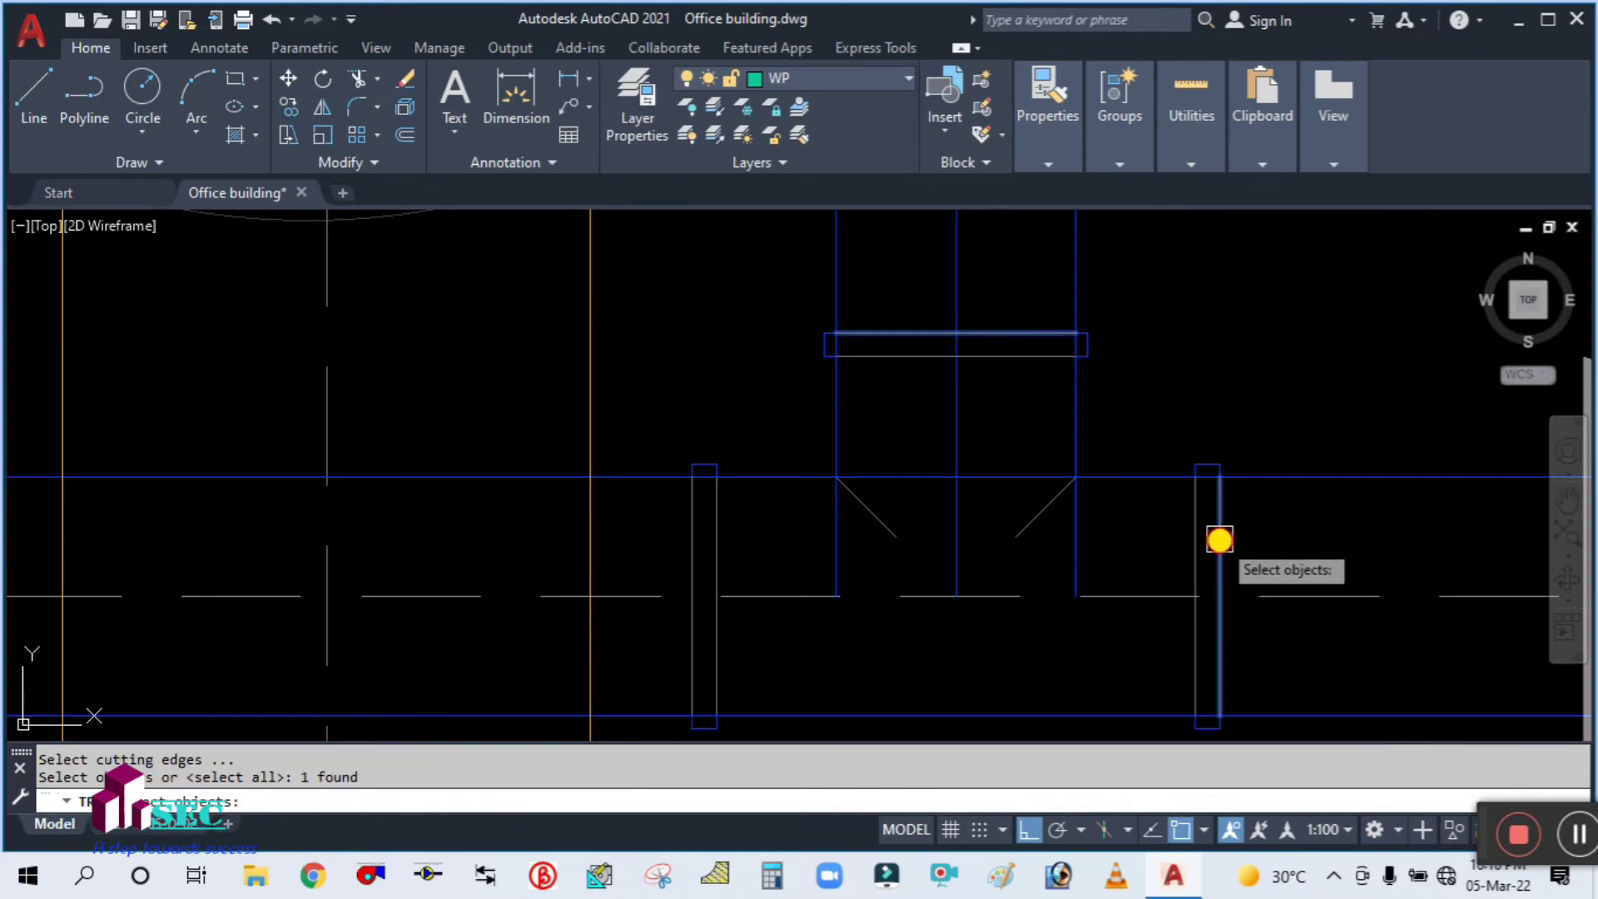
pyautogui.press('Return')
pyautogui.click(724, 396)
pyautogui.click(1174, 386)
pyautogui.scroll(-4, 1169, 353)
pyautogui.click(1169, 351)
pyautogui.click(1116, 516)
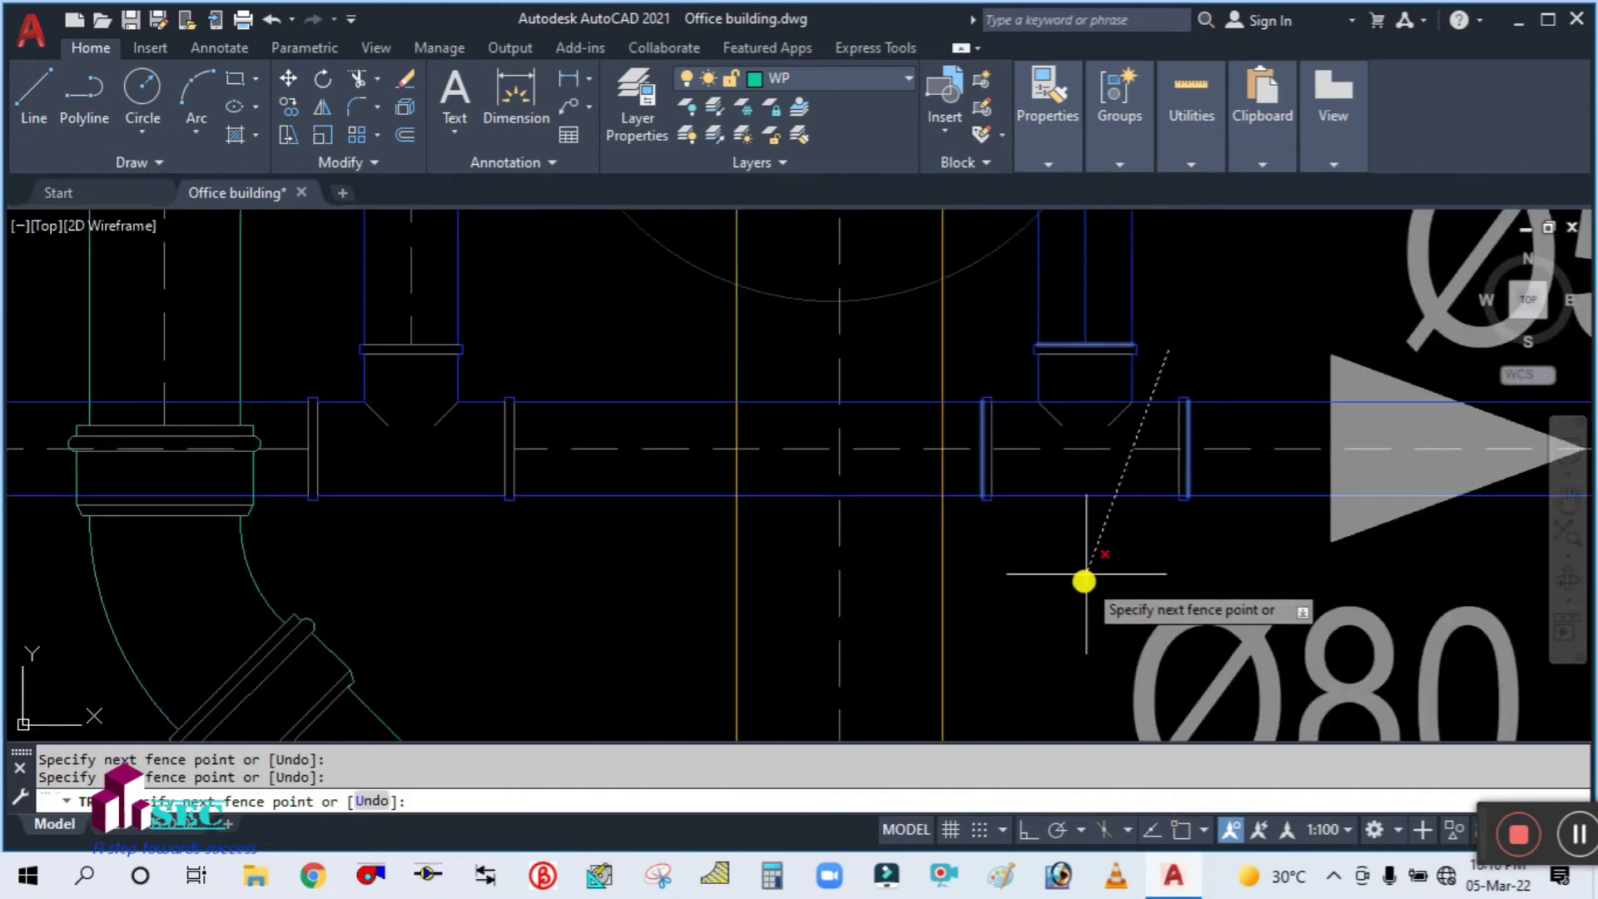
pyautogui.click(1116, 516)
pyautogui.press('Return')
pyautogui.press('Escape')
# Trim the pipe and centre lines inside the tee at the third toilet's first branch, using its collars' outer edges as cutting edges
pyautogui.scroll(-3, 1103, 528)
pyautogui.scroll(5, 1332, 537)
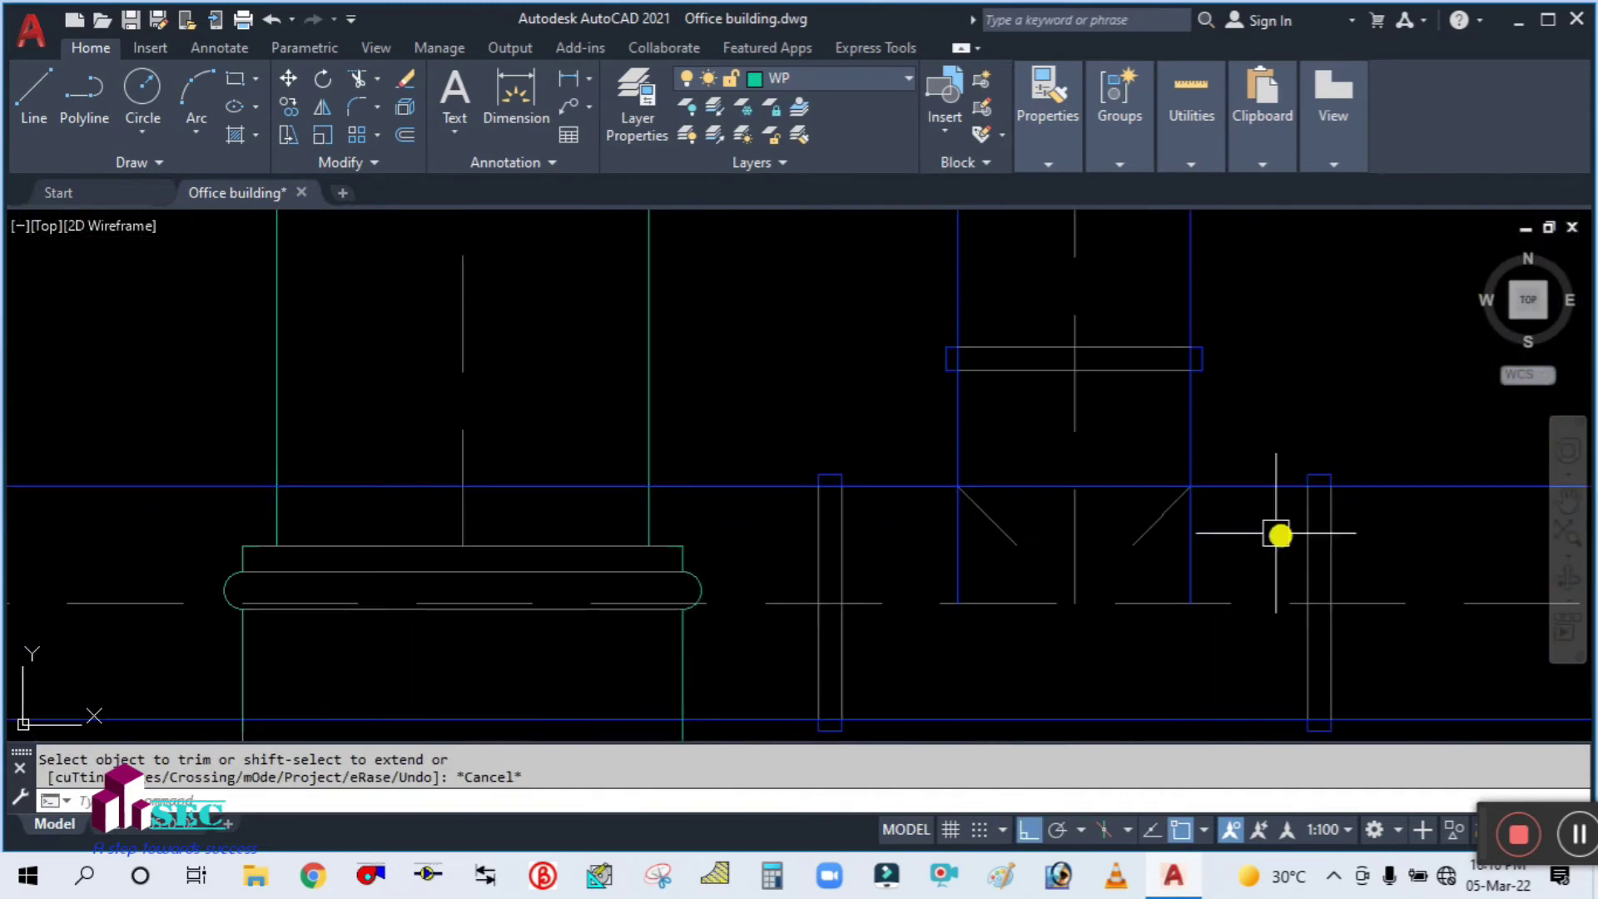
pyautogui.press('Return')
pyautogui.write('t')
pyautogui.press('Return')
pyautogui.click(1131, 348)
pyautogui.scroll(-2, 1118, 340)
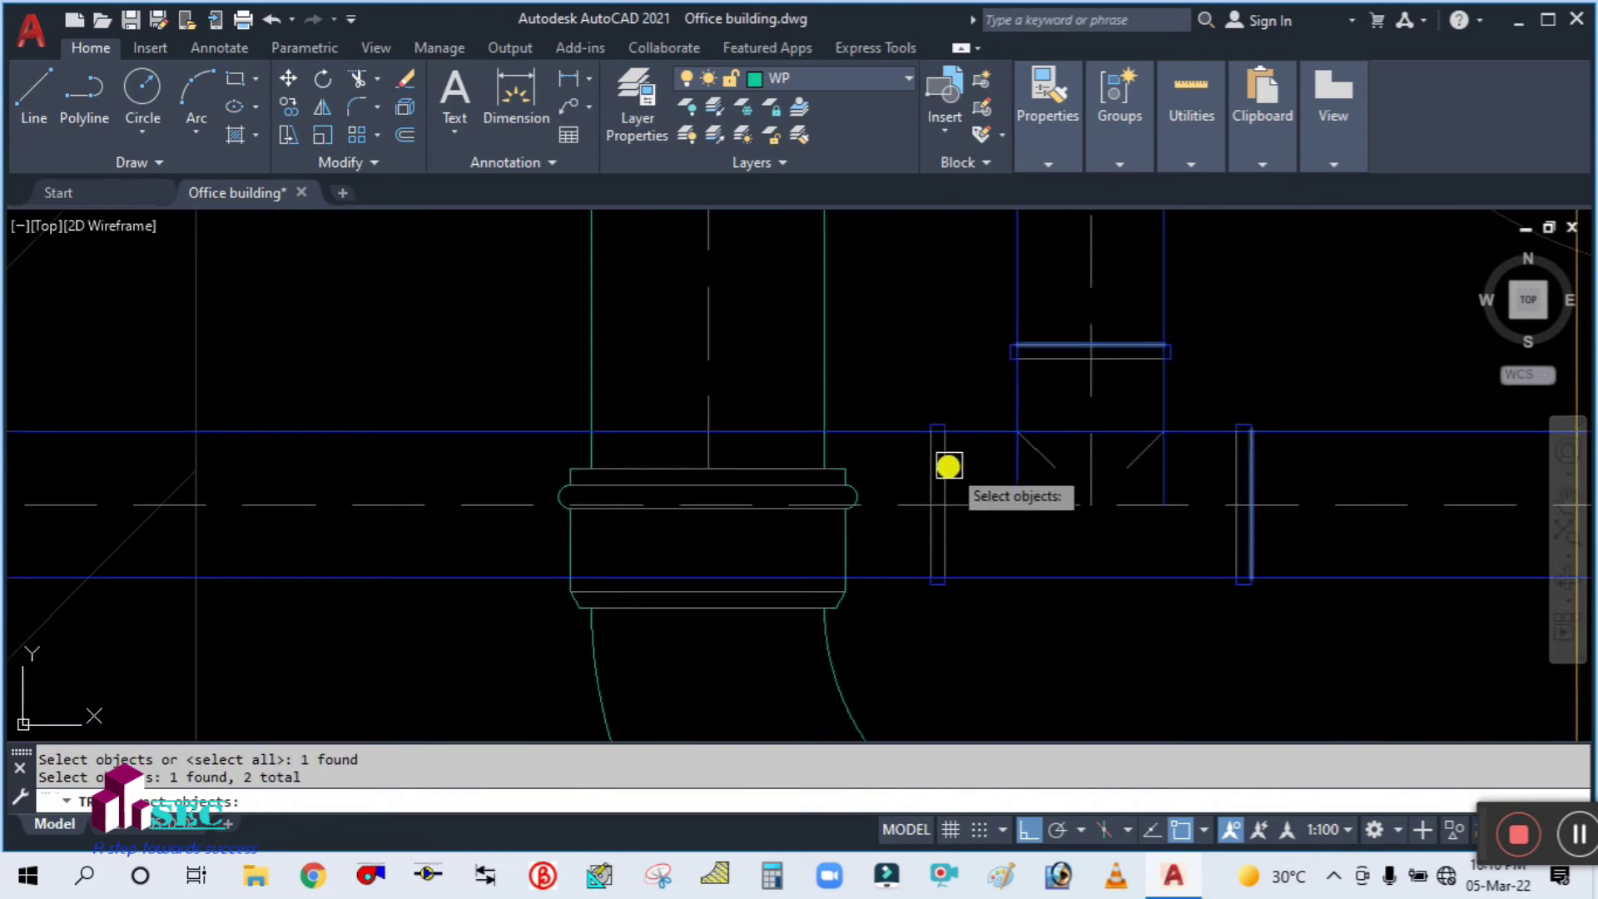
pyautogui.press('Return')
pyautogui.moveTo(1020, 662)
pyautogui.mouseDown()
pyautogui.moveTo(959, 354)
pyautogui.moveTo(1100, 398)
pyautogui.mouseUp()
pyautogui.press('Return')
pyautogui.press('Escape')
pyautogui.scroll(-5, 910, 396)
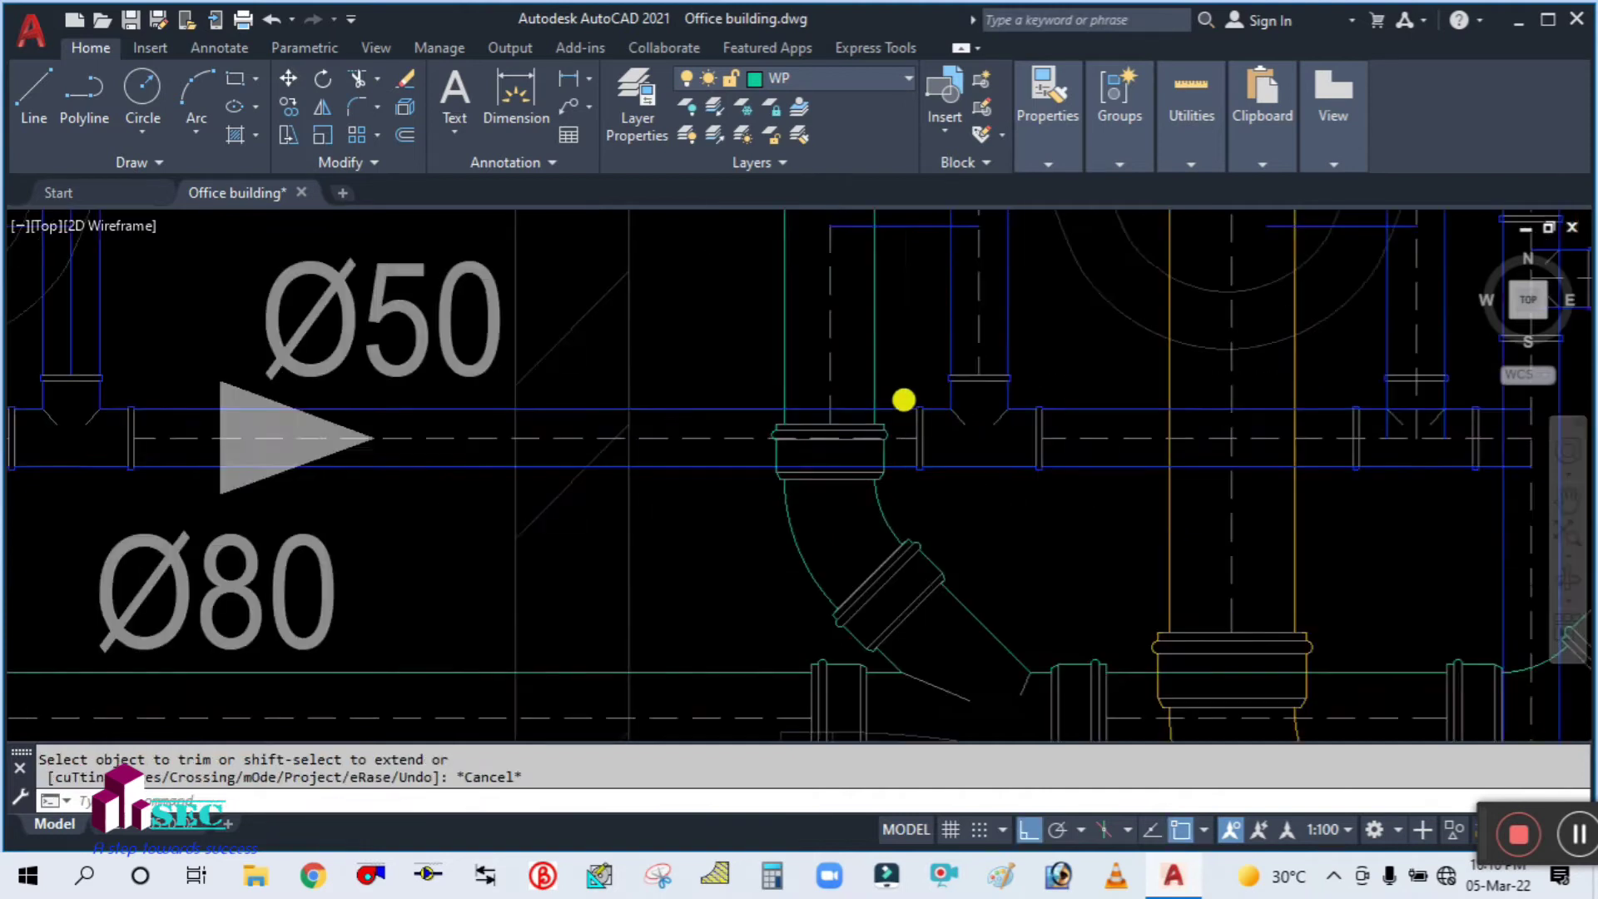
# Trim the pipe and centre lines inside the tee at the third toilet's second branch, using its collars' outer edges as cutting edges
pyautogui.scroll(5, 995, 365)
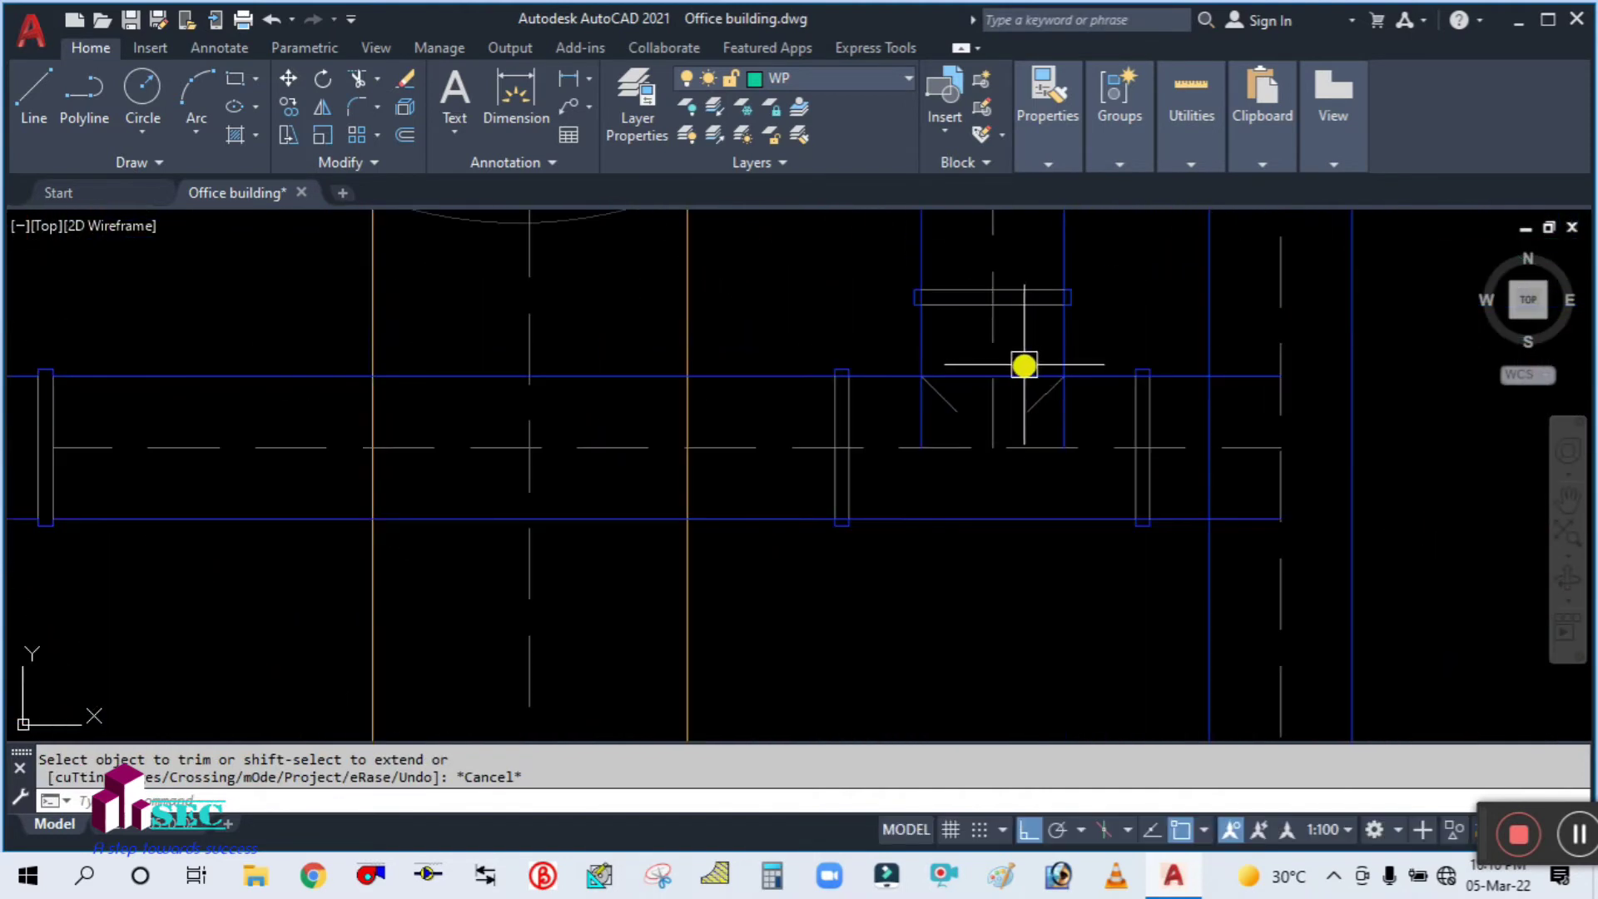
pyautogui.press('Return')
pyautogui.write('t')
pyautogui.press('Return')
pyautogui.click(1017, 287)
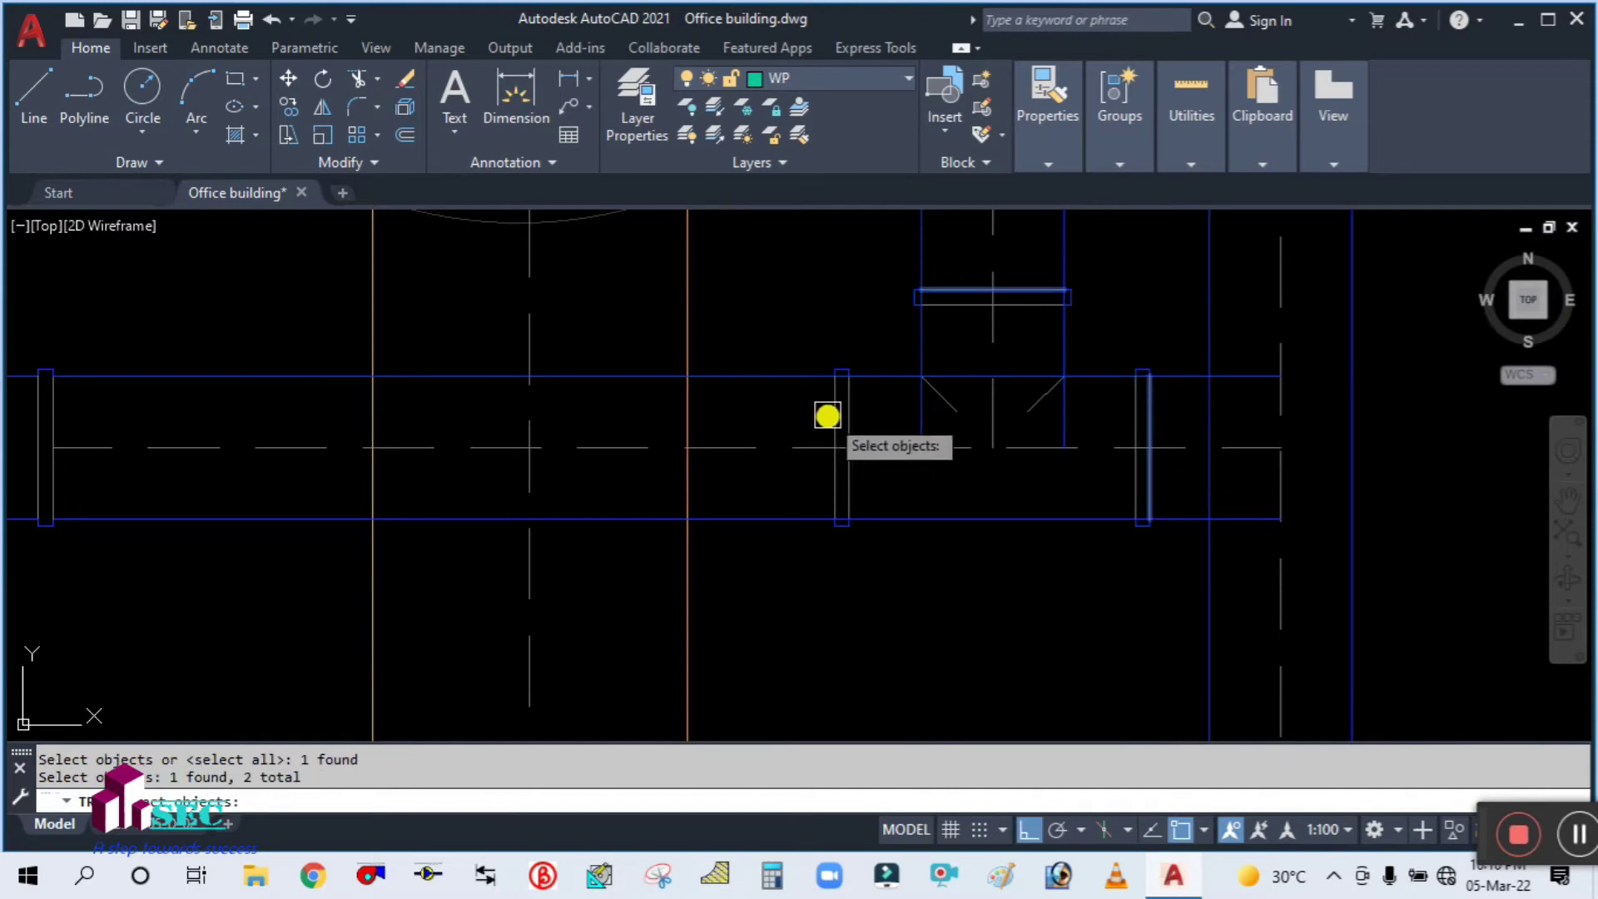
pyautogui.press('Return')
pyautogui.moveTo(906, 613)
pyautogui.mouseDown()
pyautogui.moveTo(863, 322)
pyautogui.moveTo(1125, 350)
pyautogui.mouseUp()
pyautogui.click(1125, 352)
pyautogui.press('Return')
pyautogui.press('Escape')
pyautogui.scroll(-6, 1019, 439)
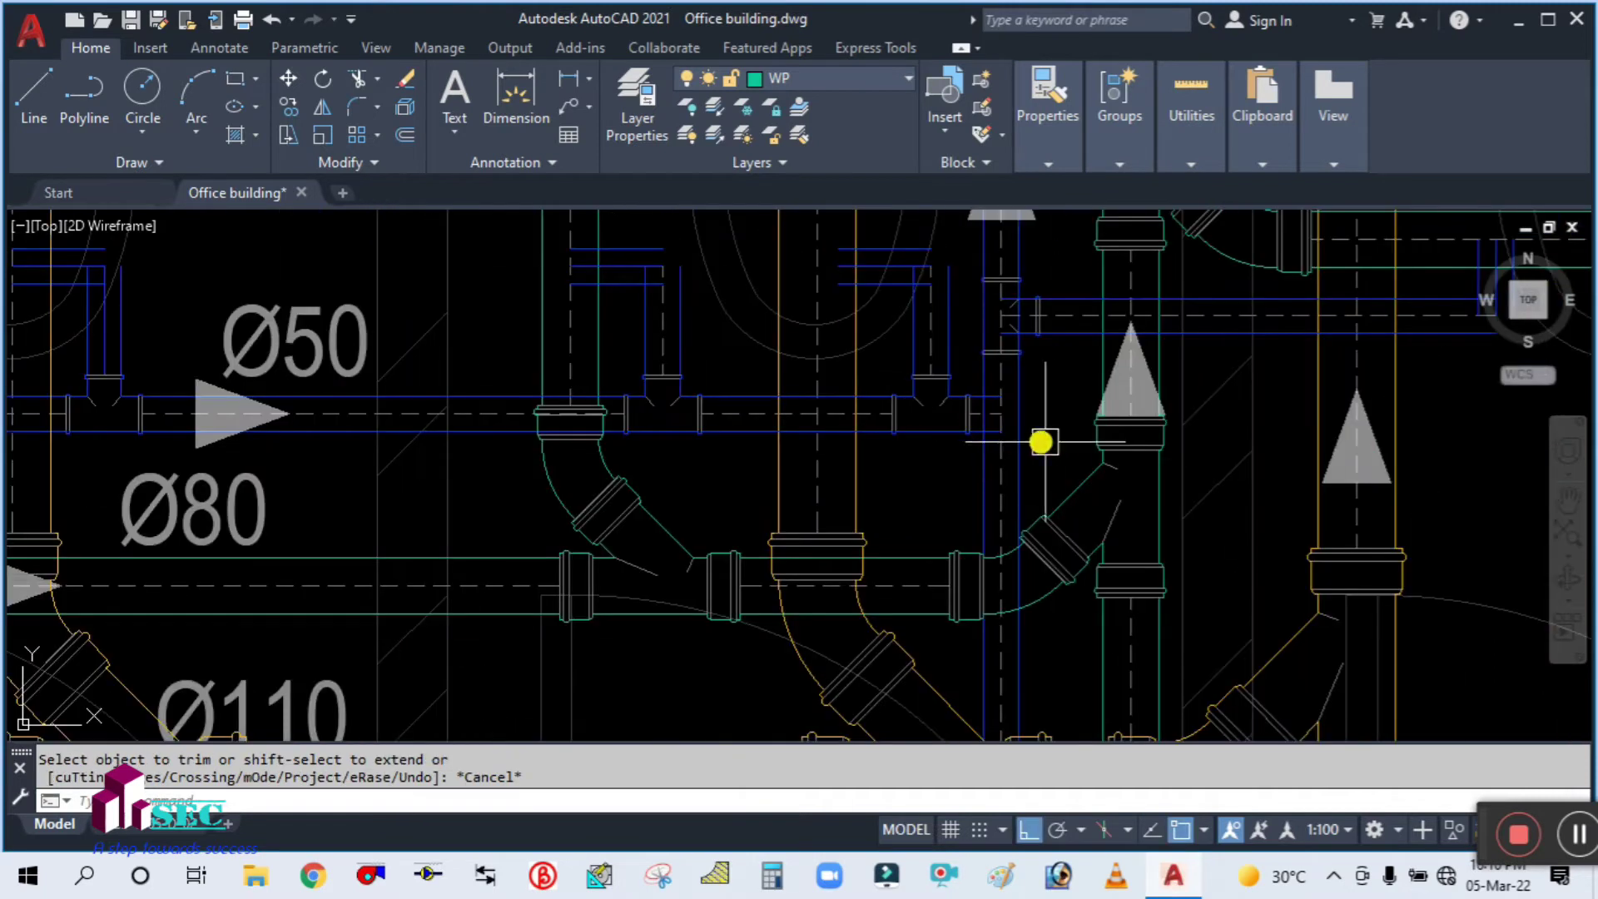
# Trim the pipe and centre lines inside the tee where the horizontal branch meets the vertical vent pipe, using its three collars' outer edges as cutting edges
pyautogui.scroll(6, 1038, 334)
pyautogui.write('t')
pyautogui.press('Return')
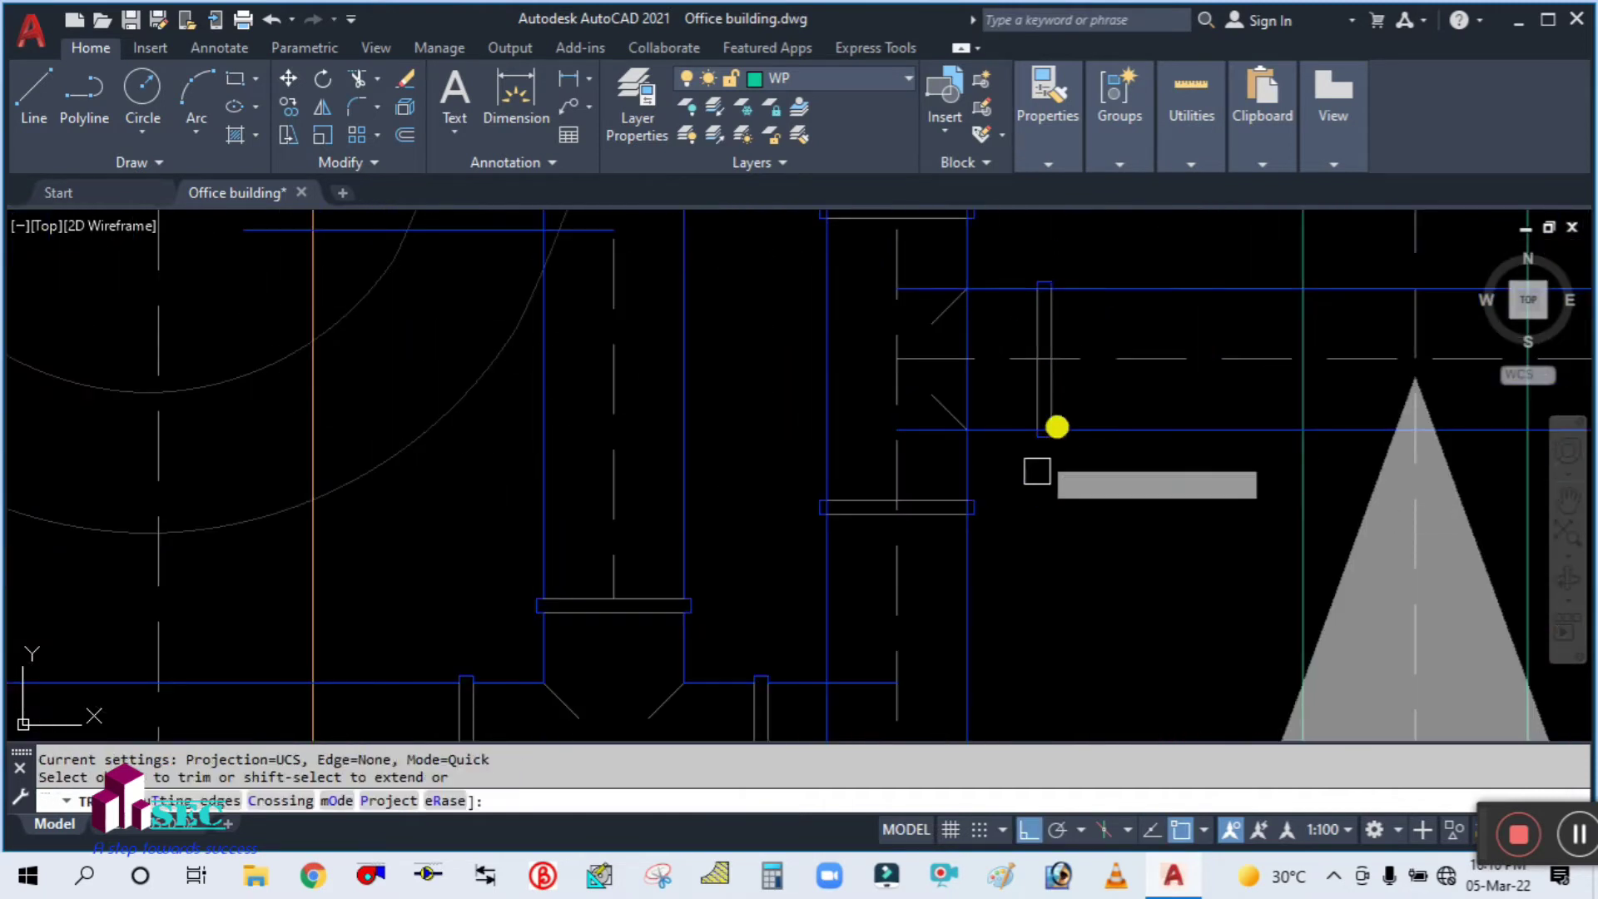
pyautogui.click(1058, 387)
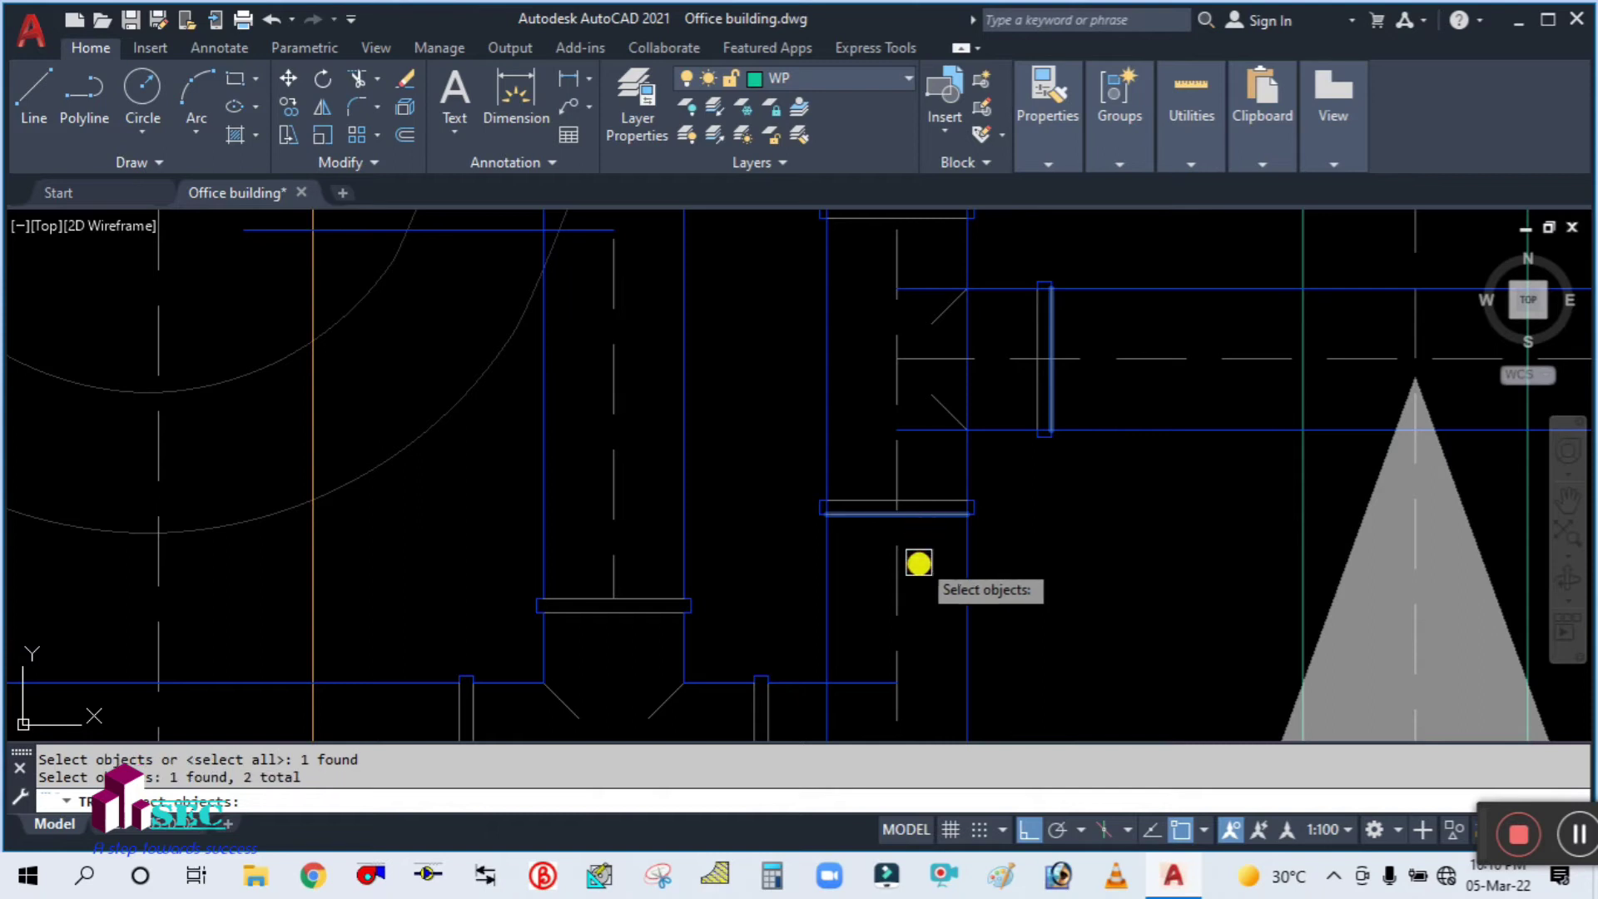
pyautogui.scroll(-2, 913, 453)
pyautogui.scroll(4, 923, 340)
pyautogui.scroll(-4, 919, 339)
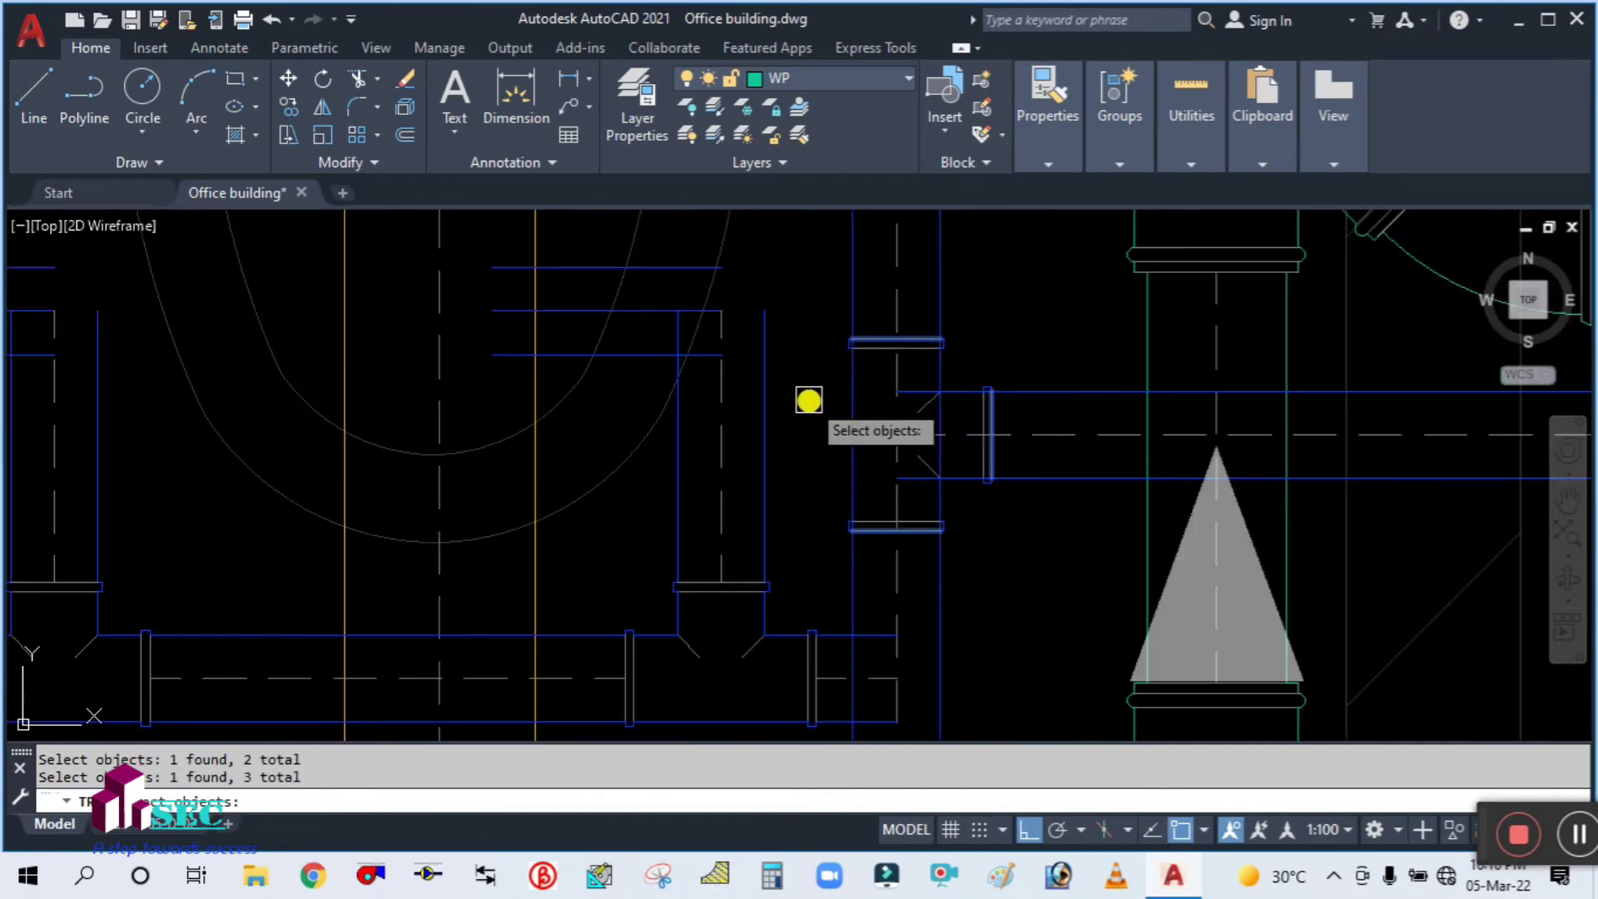
pyautogui.press('Return')
pyautogui.click(808, 480)
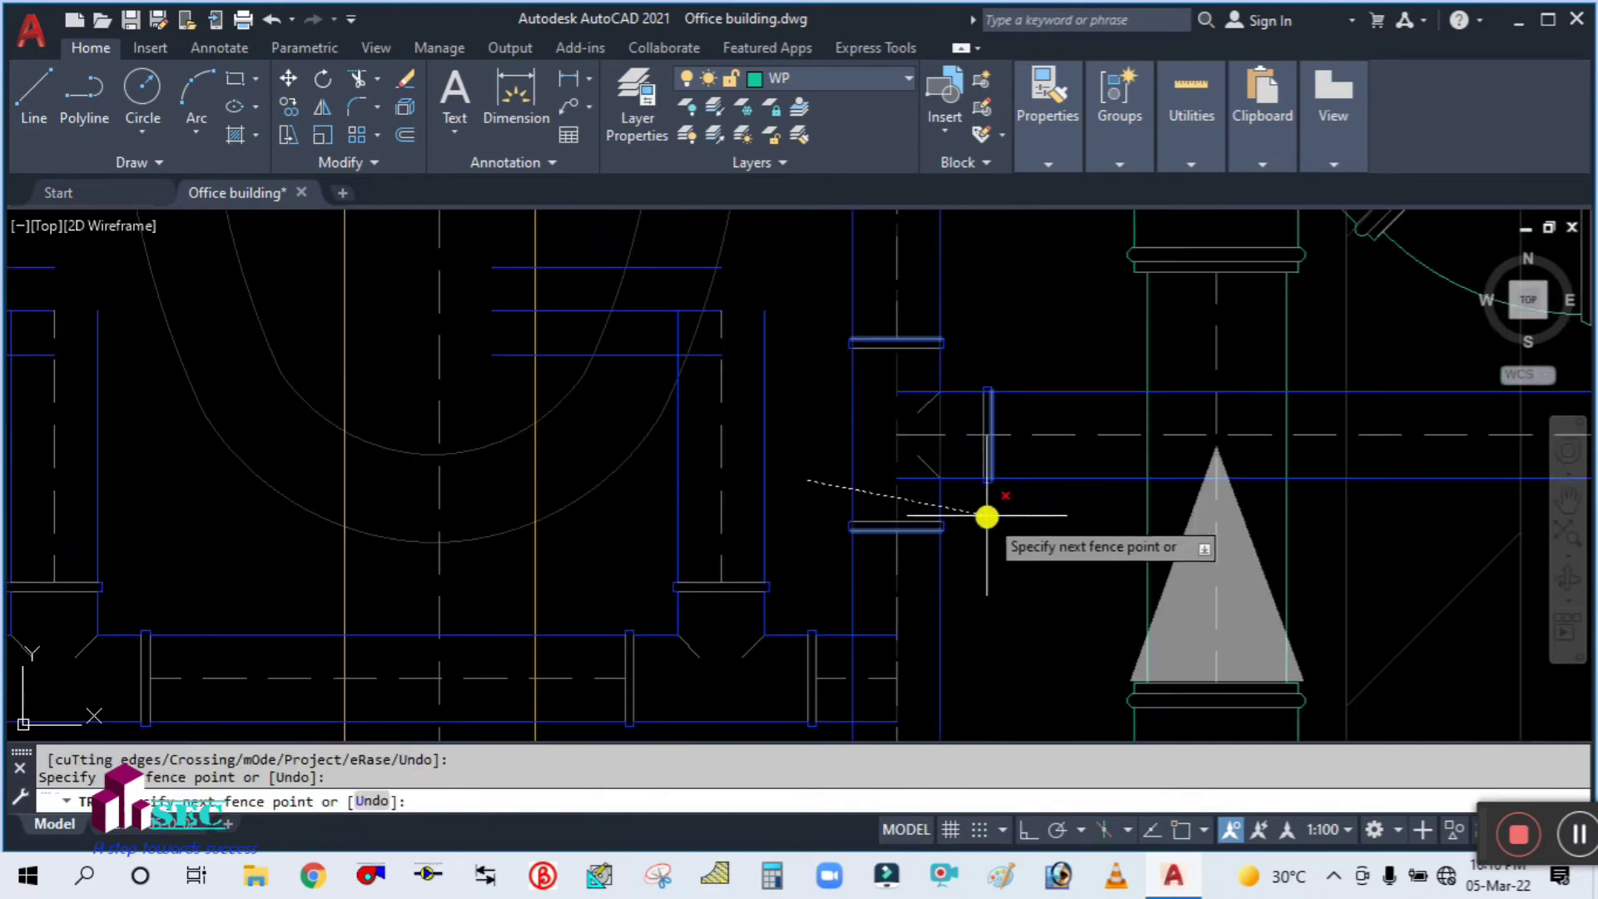
pyautogui.press('Return')
pyautogui.click(963, 507)
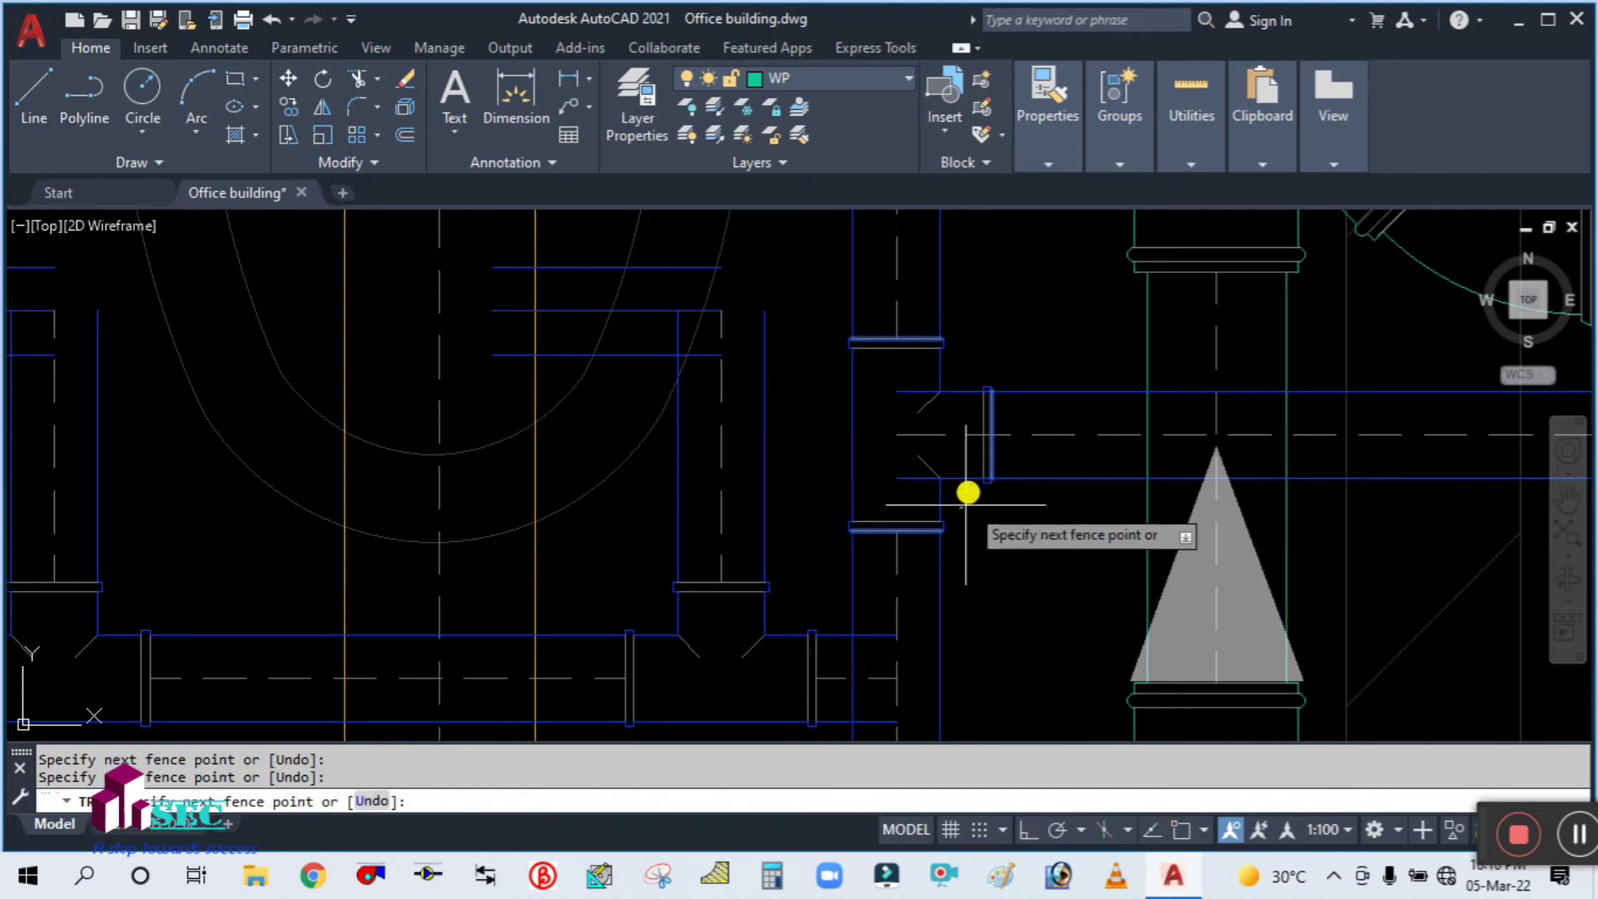
pyautogui.press('Escape')
pyautogui.scroll(-5, 1024, 503)
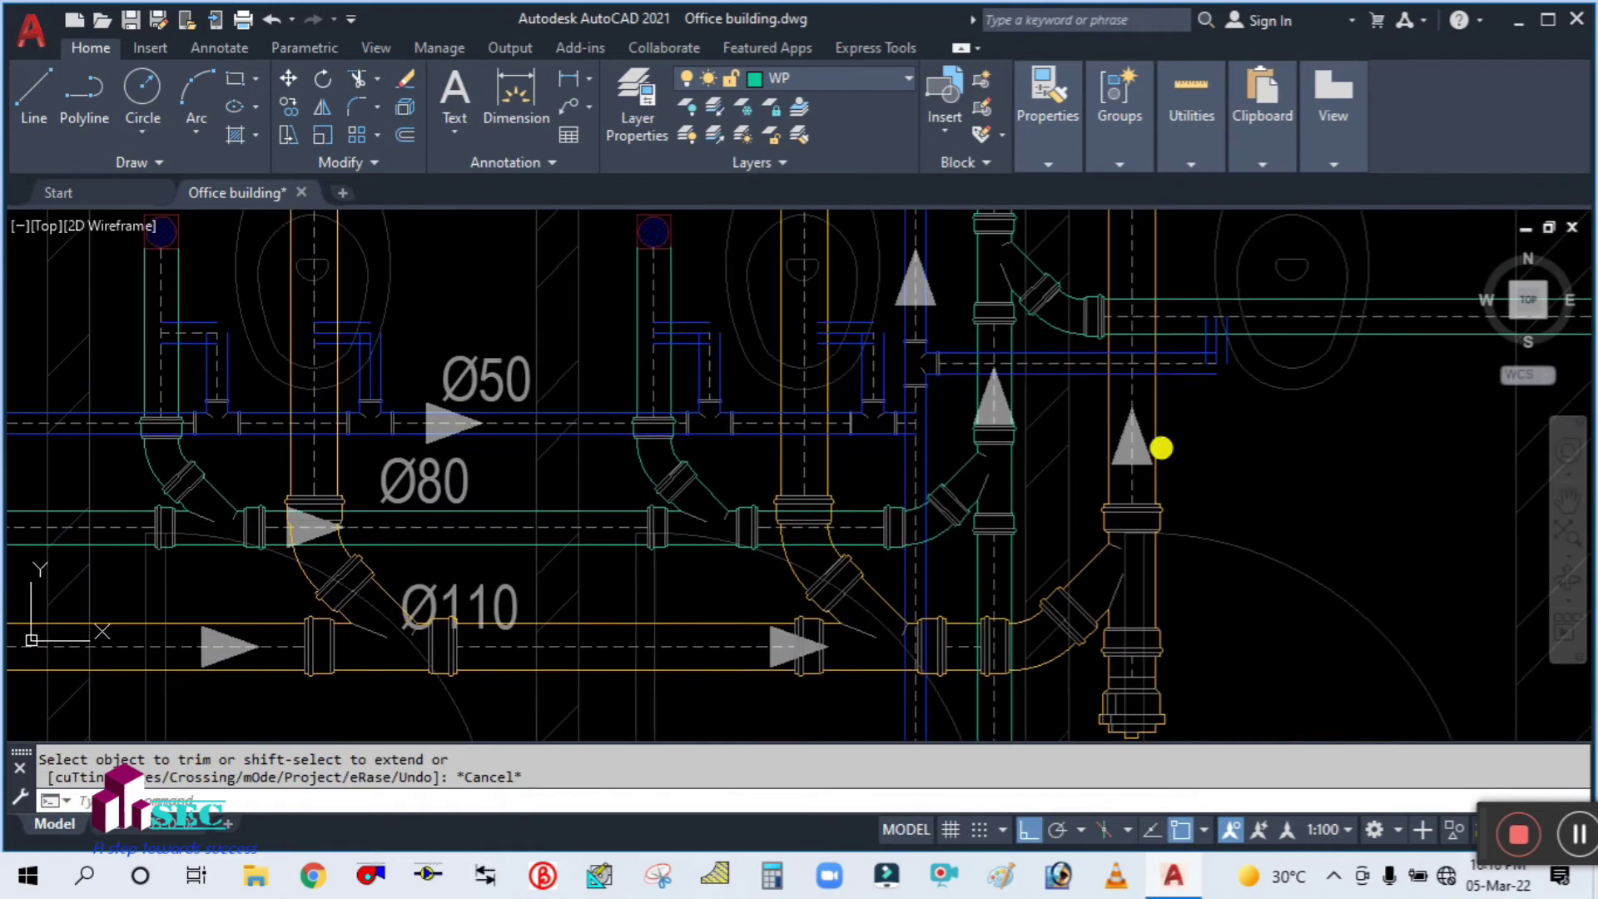
# Copy the finished vent elbow from the other toilet group to the horizontal pipe's centre line at the first toilet's first branch
pyautogui.scroll(-4, 1161, 462)
pyautogui.scroll(4, 916, 477)
pyautogui.scroll(-4, 831, 446)
pyautogui.scroll(-2, 810, 418)
pyautogui.scroll(-3, 458, 393)
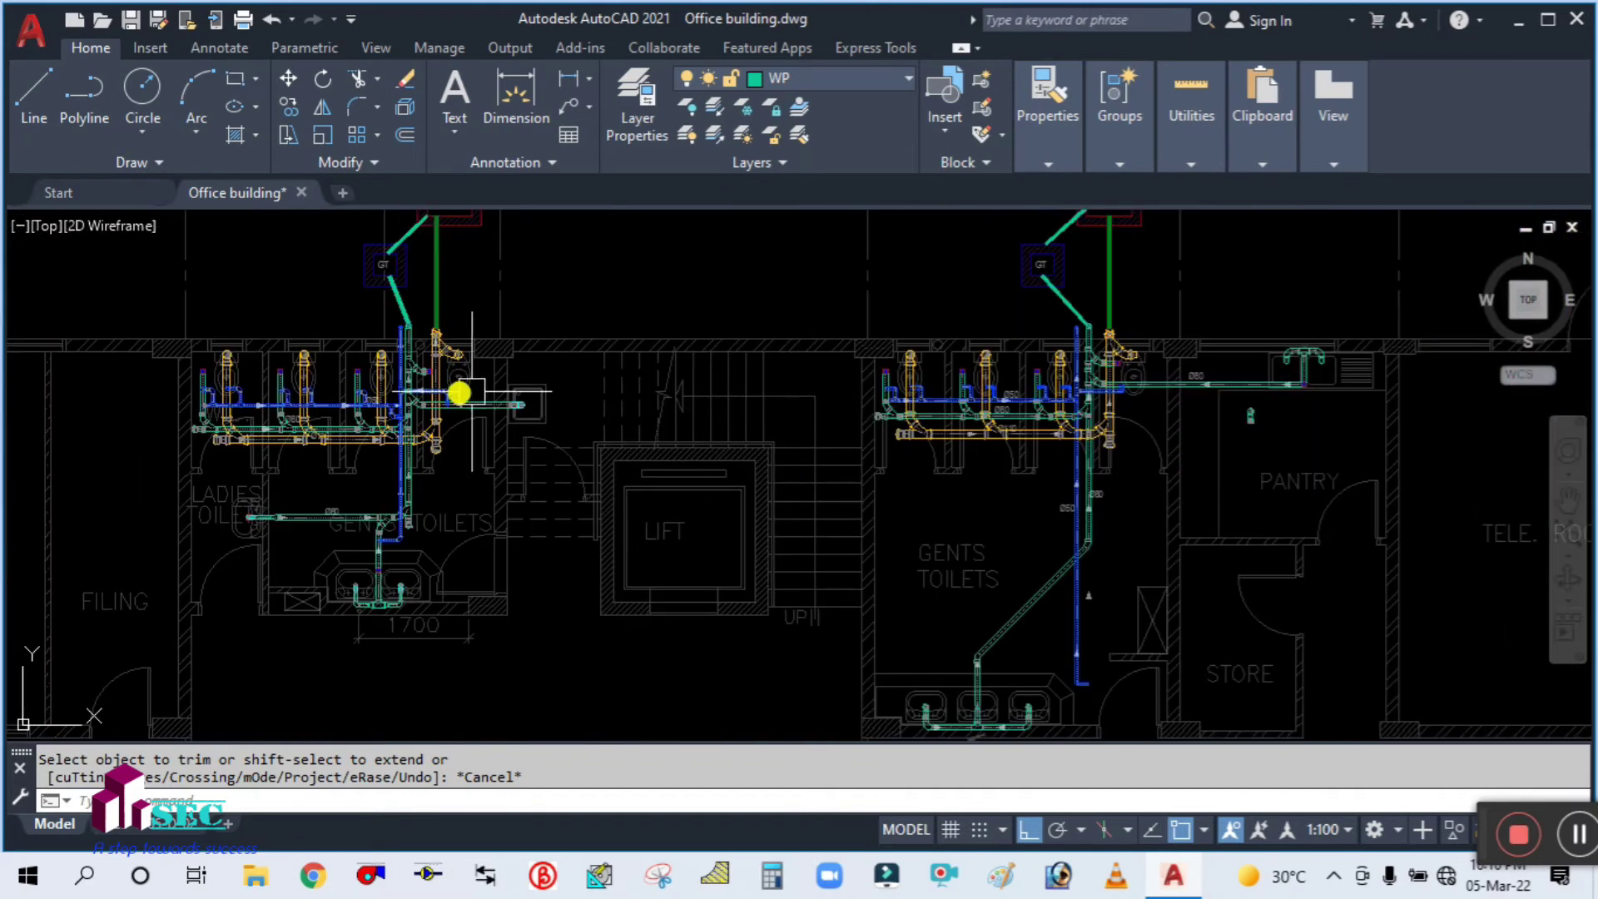
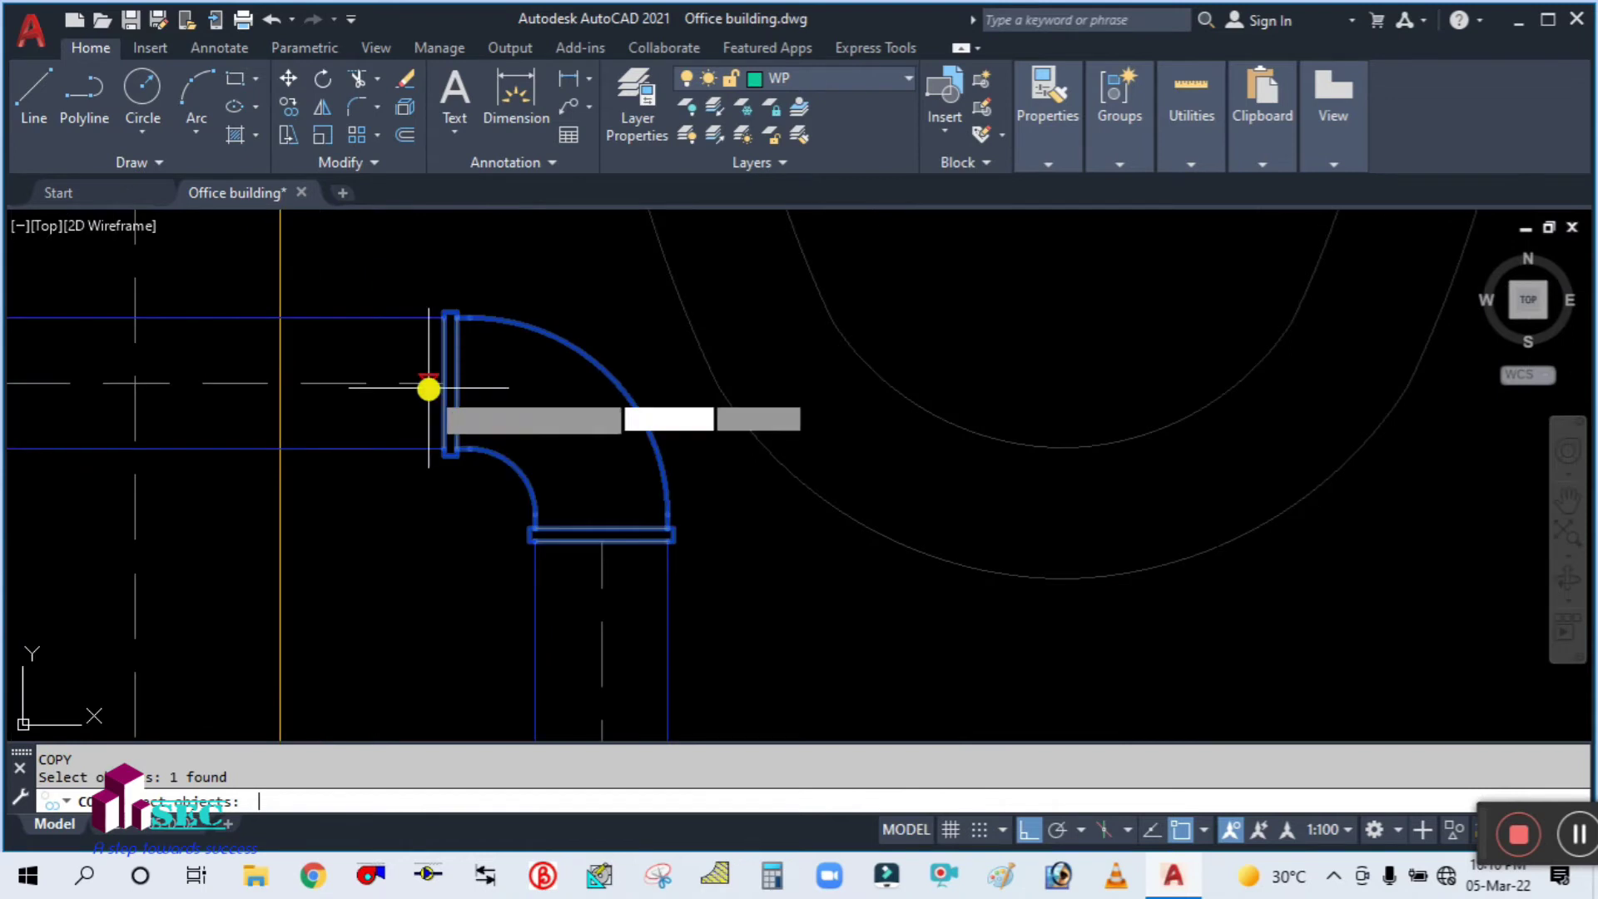
pyautogui.click(432, 386)
pyautogui.scroll(-6, 429, 385)
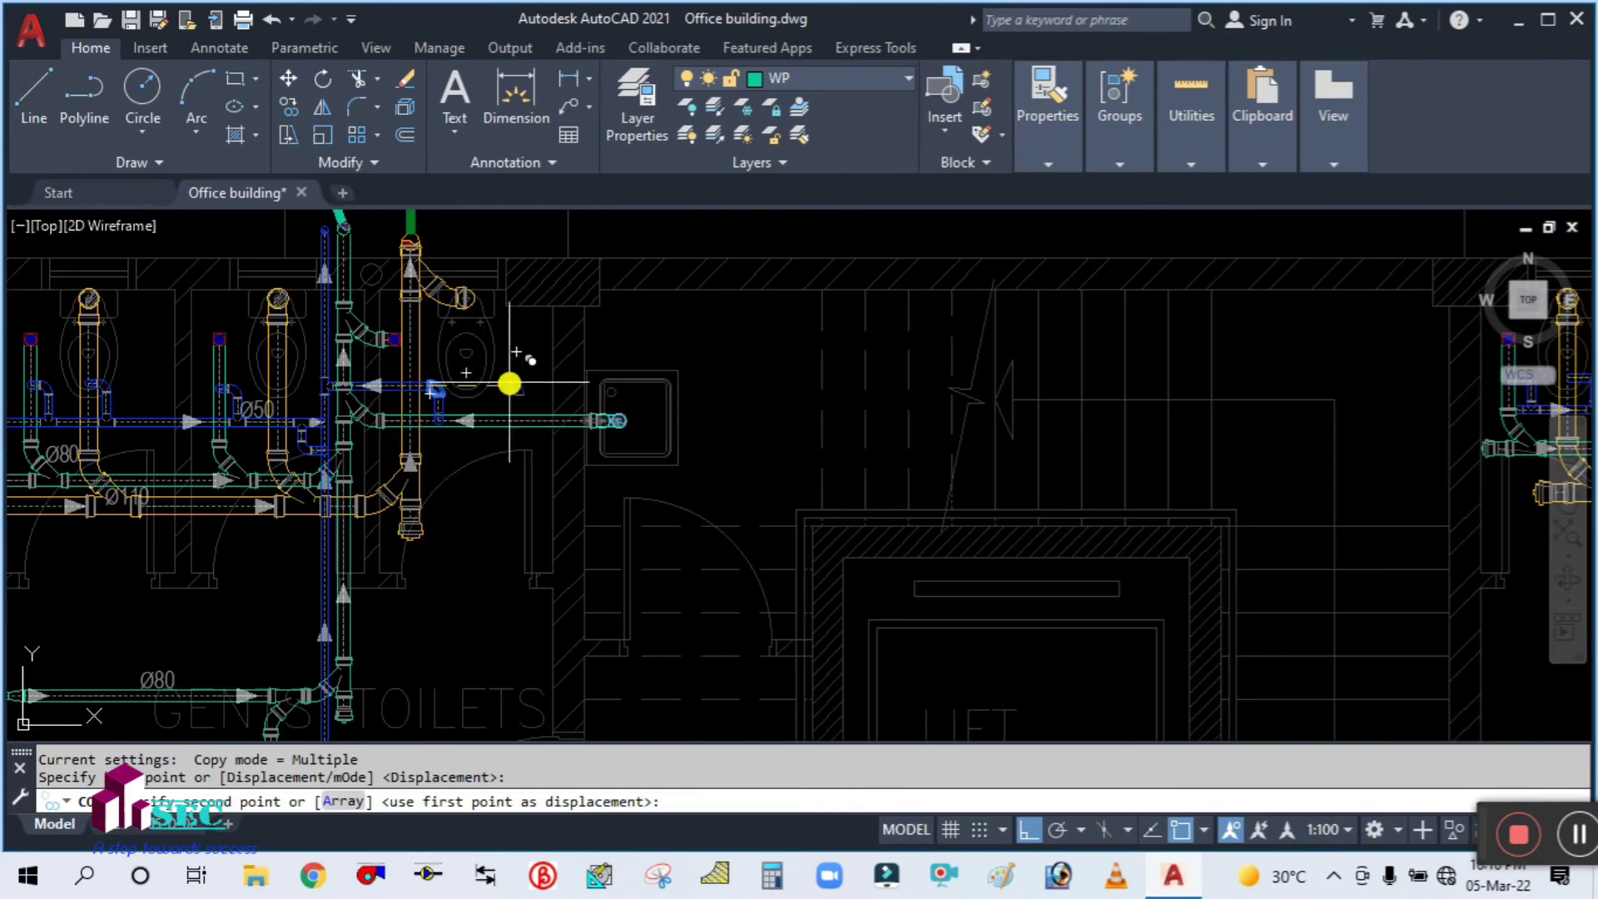
pyautogui.scroll(6, 574, 405)
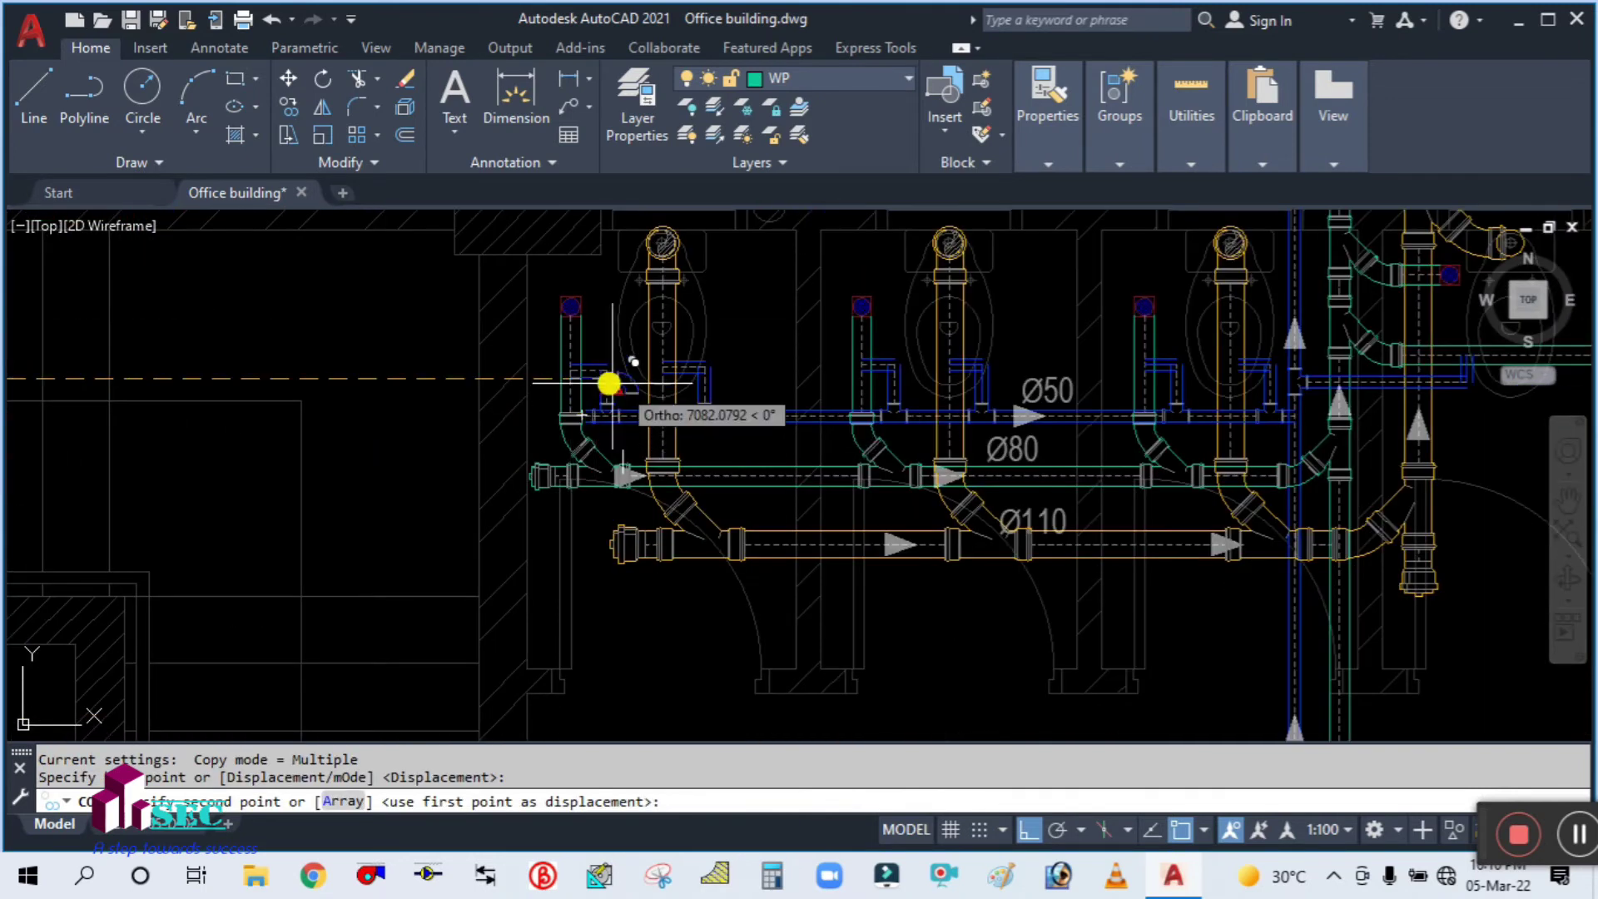
pyautogui.scroll(8, 610, 383)
pyautogui.click(588, 283)
pyautogui.press('Return')
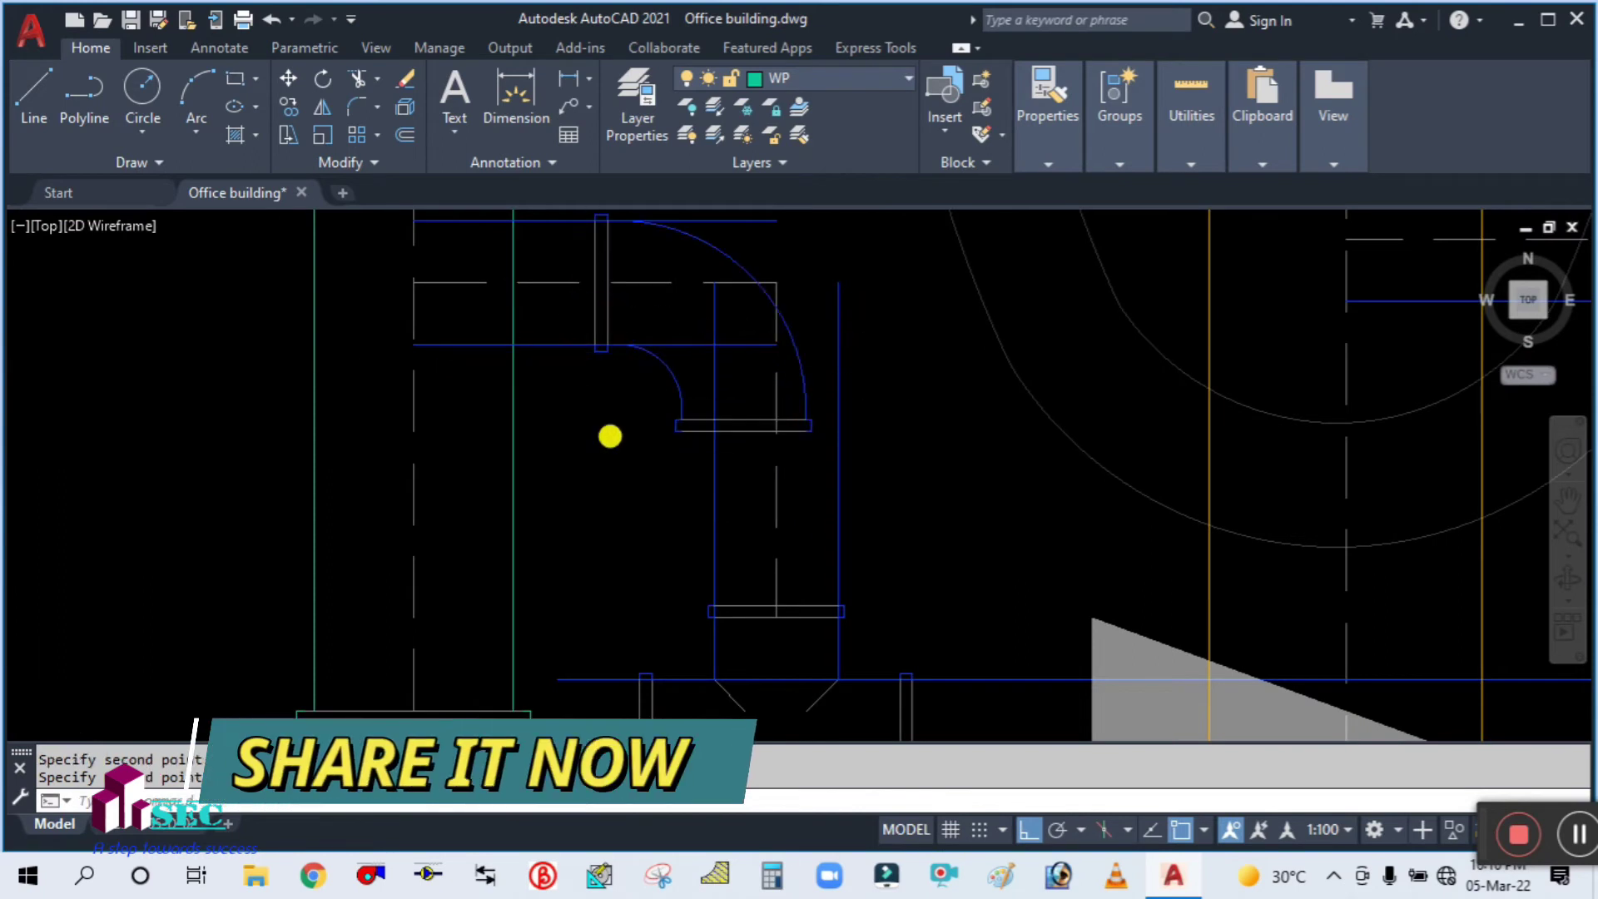
# Move the copied elbow sideways so its lower collar's midpoint sits on the vertical branch pipe's centre line
pyautogui.scroll(-2, 684, 397)
pyautogui.scroll(5, 562, 501)
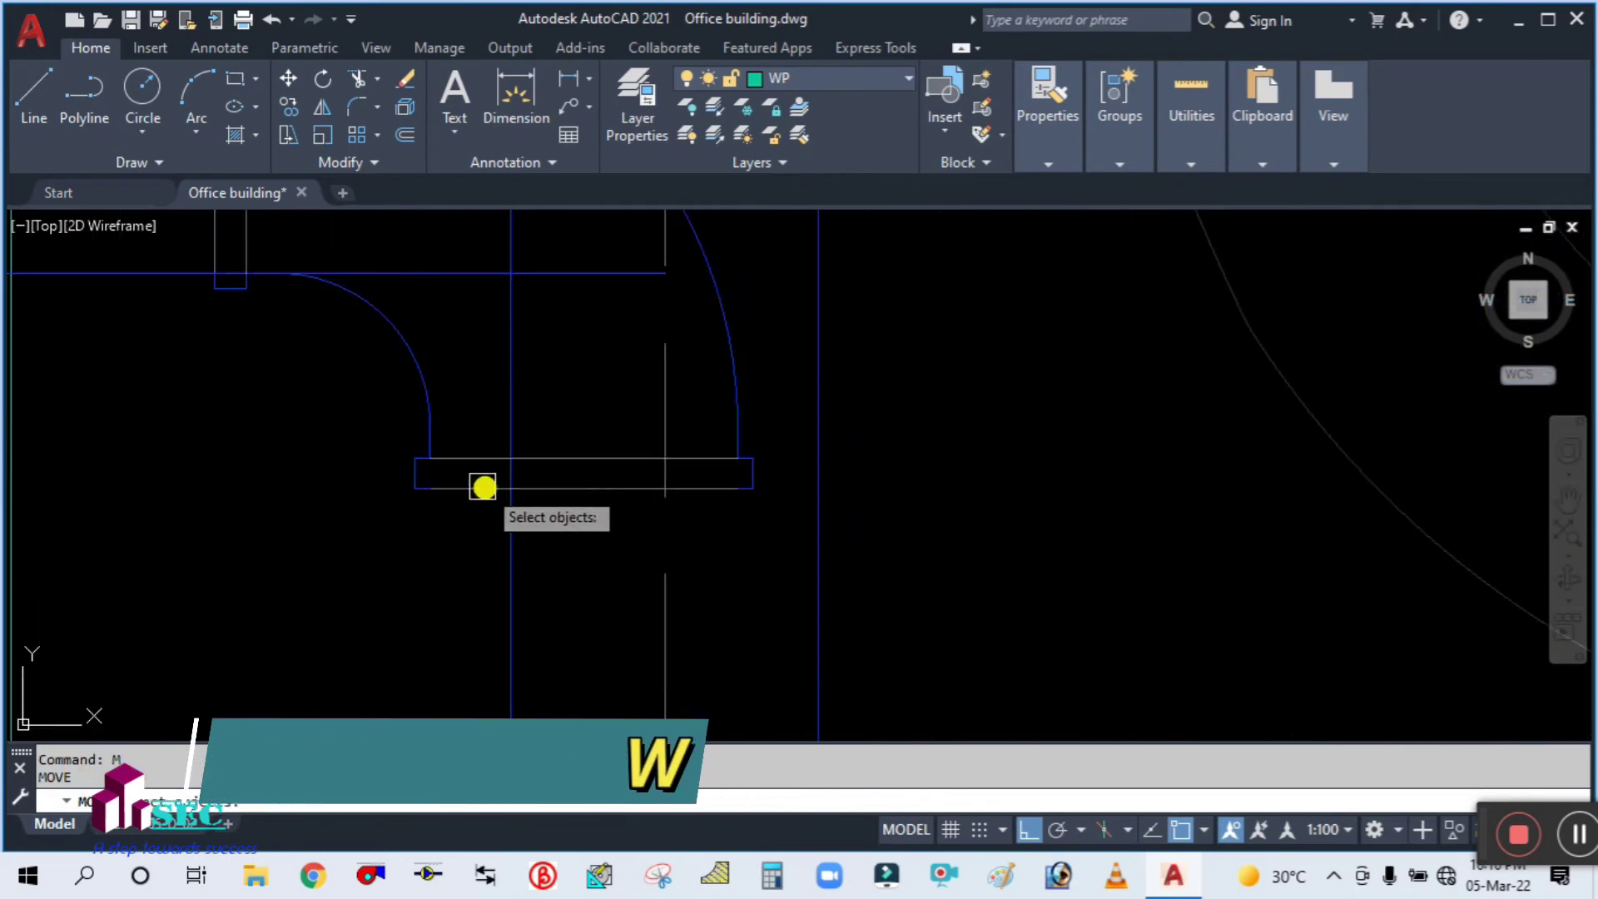
pyautogui.click(516, 492)
pyautogui.click(585, 487)
pyautogui.scroll(-2, 666, 491)
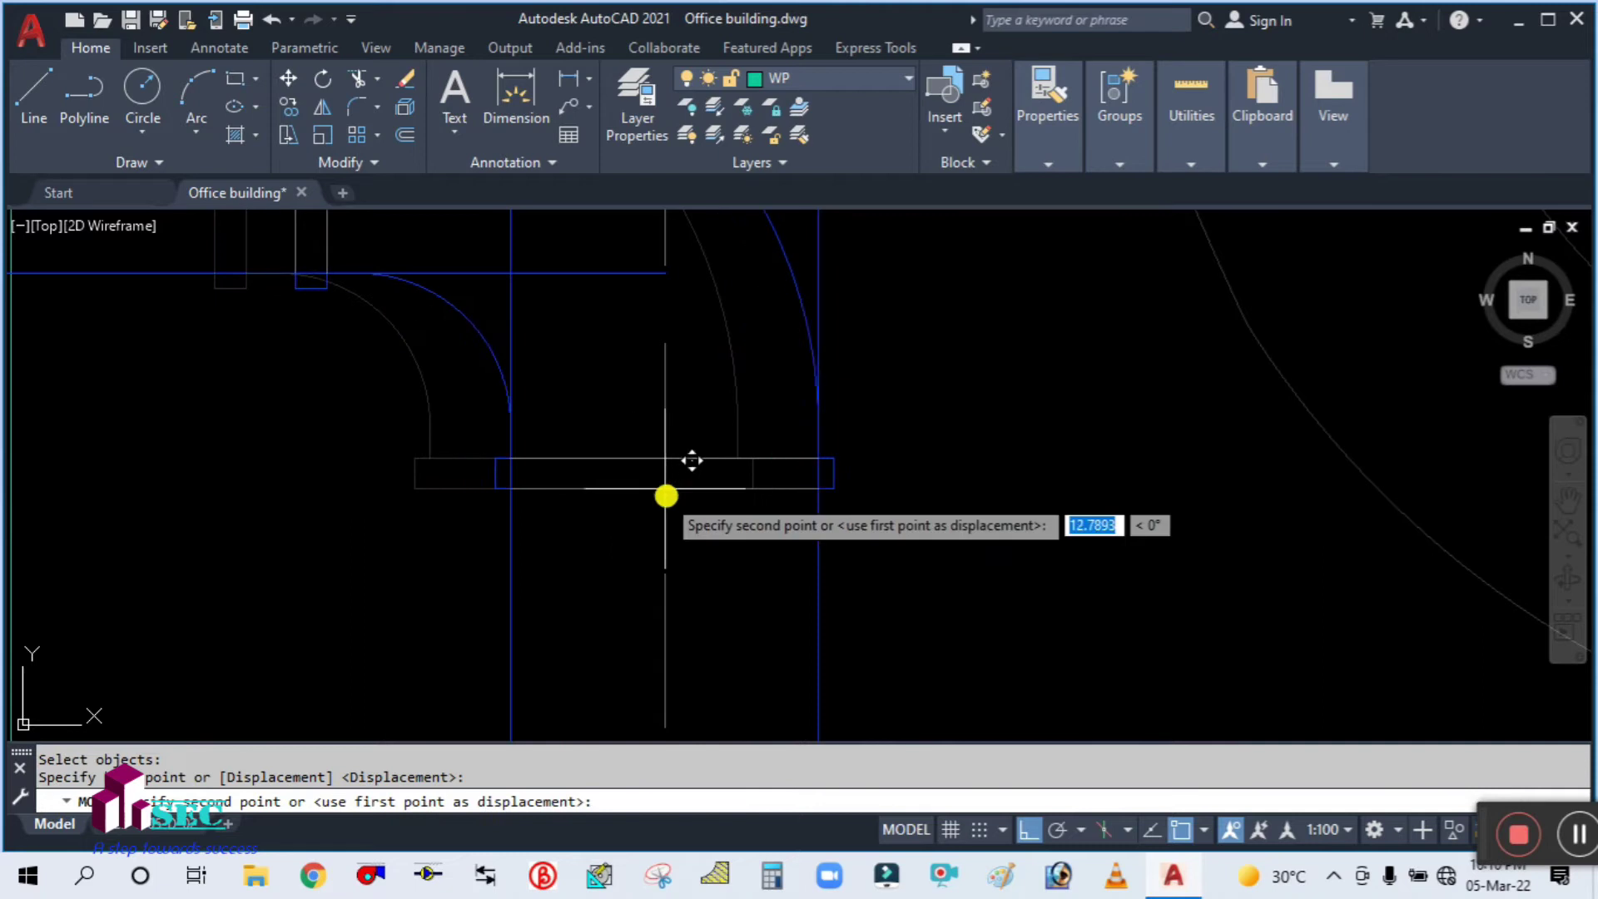
pyautogui.scroll(4, 666, 500)
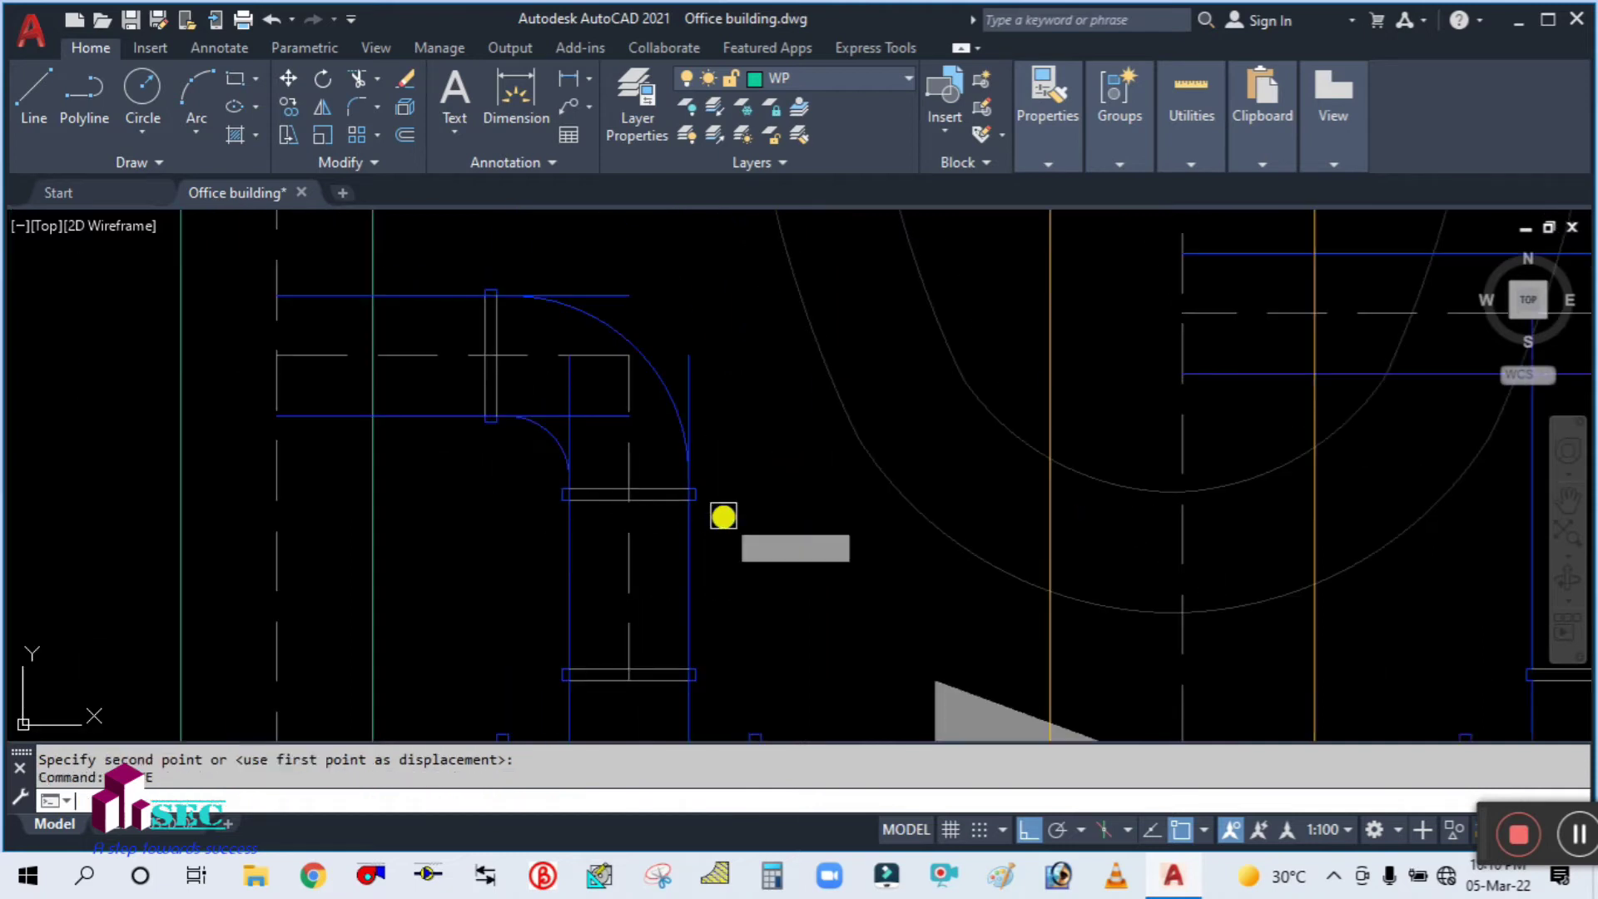
# Copy the aligned elbow to the first toilet's second branch, using the midpoint between the tee's pipe edges as base point
pyautogui.click(641, 509)
pyautogui.scroll(3, 624, 492)
pyautogui.press('Return')
pyautogui.scroll(-4, 588, 464)
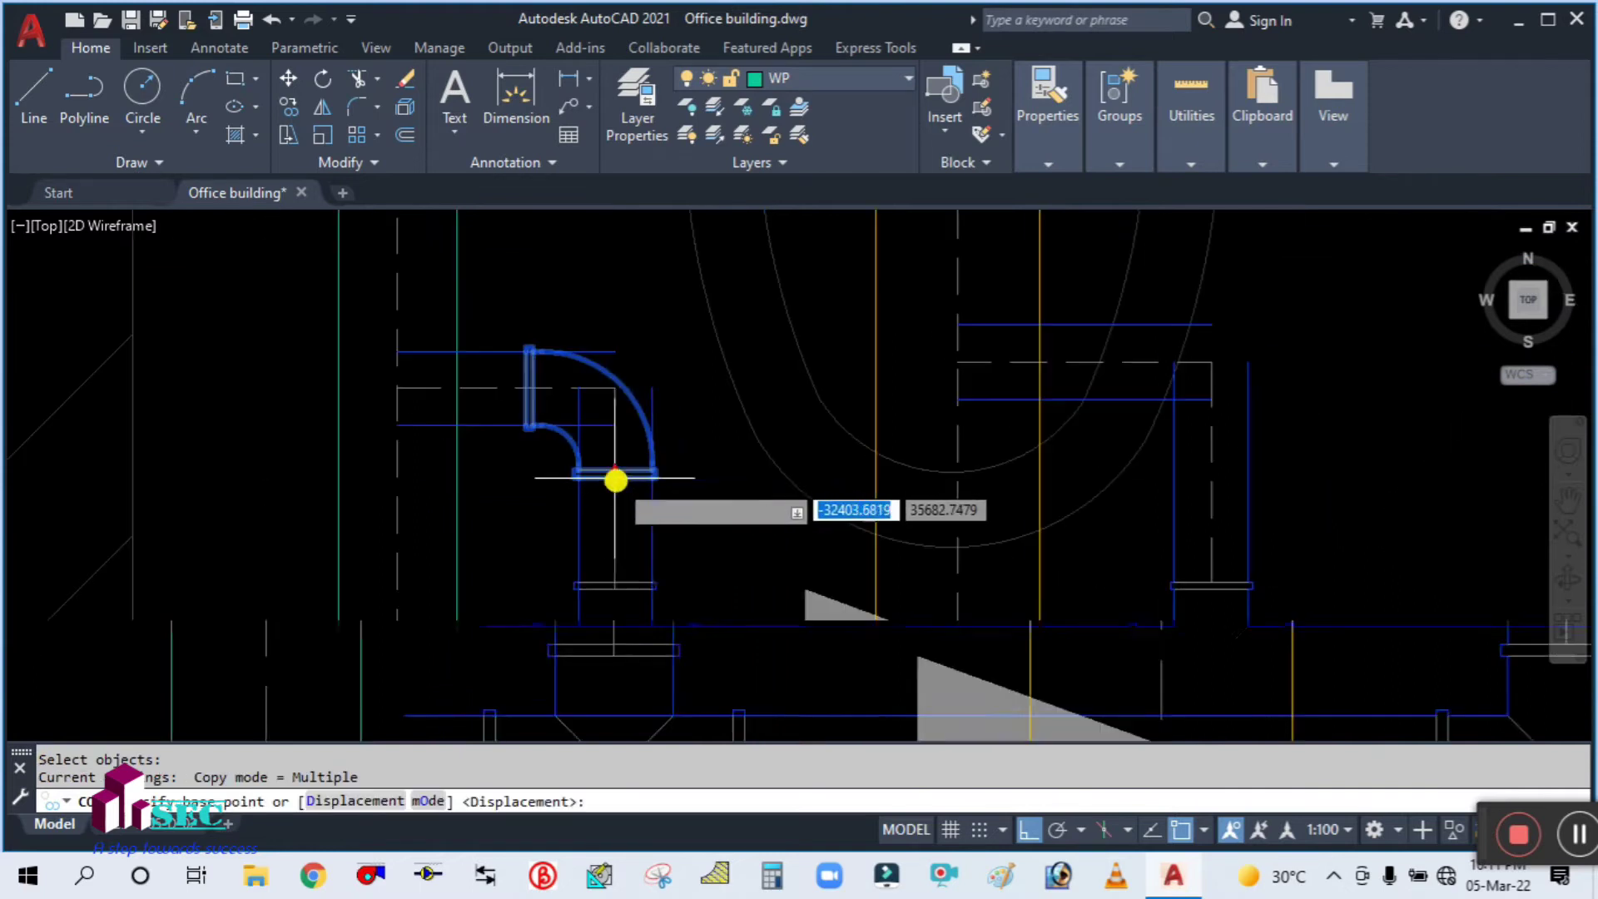
pyautogui.scroll(5, 663, 599)
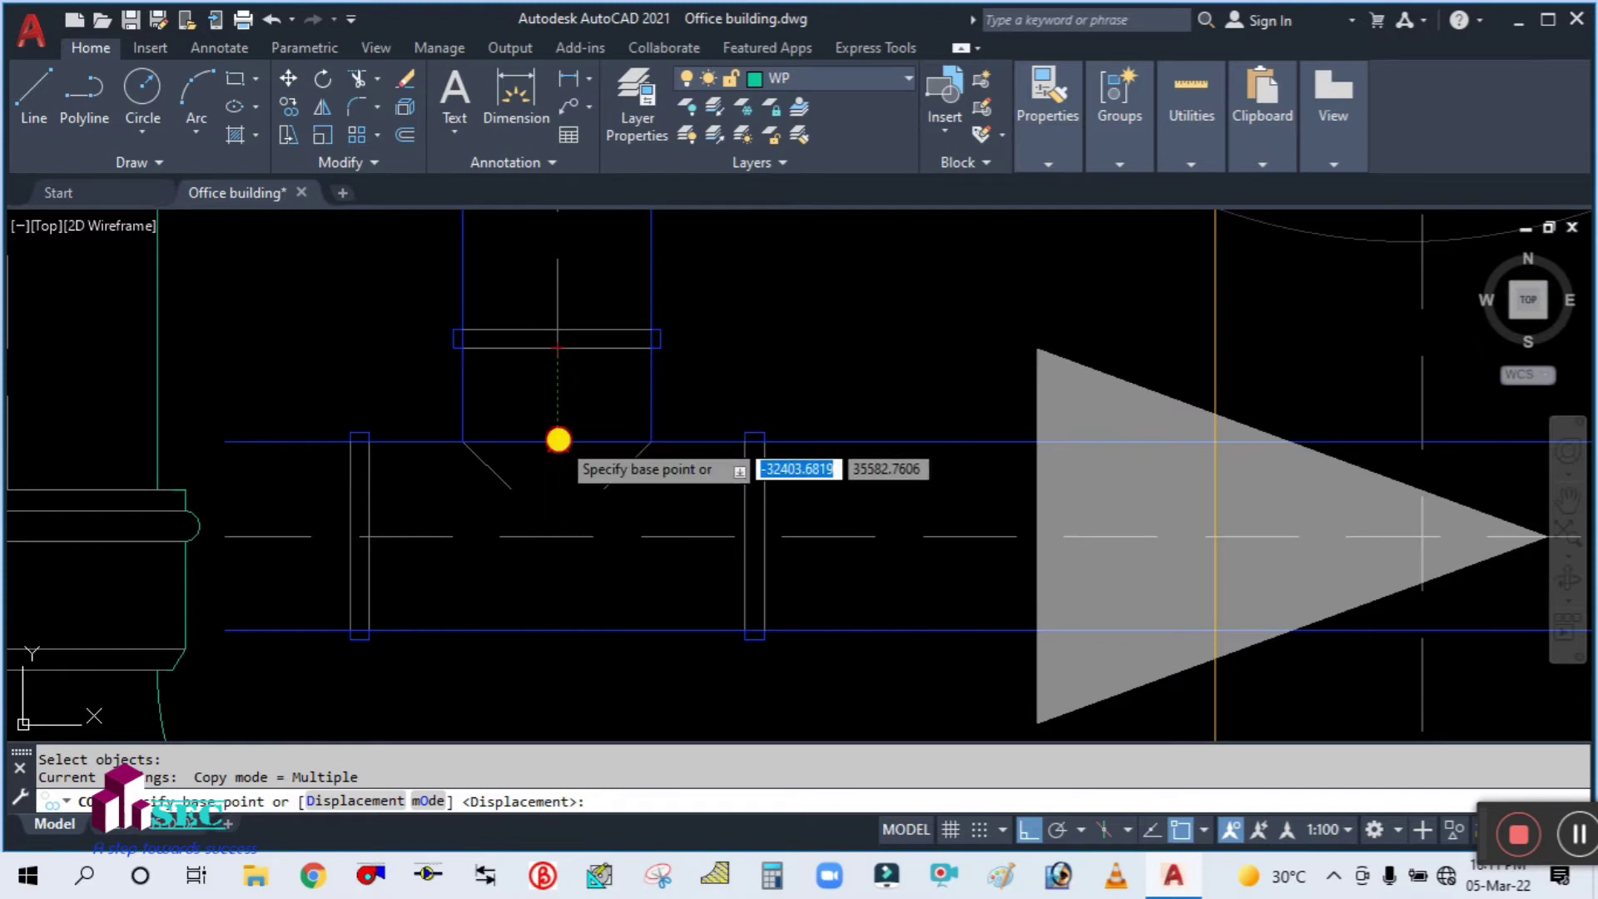
pyautogui.click(558, 439)
pyautogui.scroll(-3, 583, 437)
pyautogui.scroll(3, 874, 437)
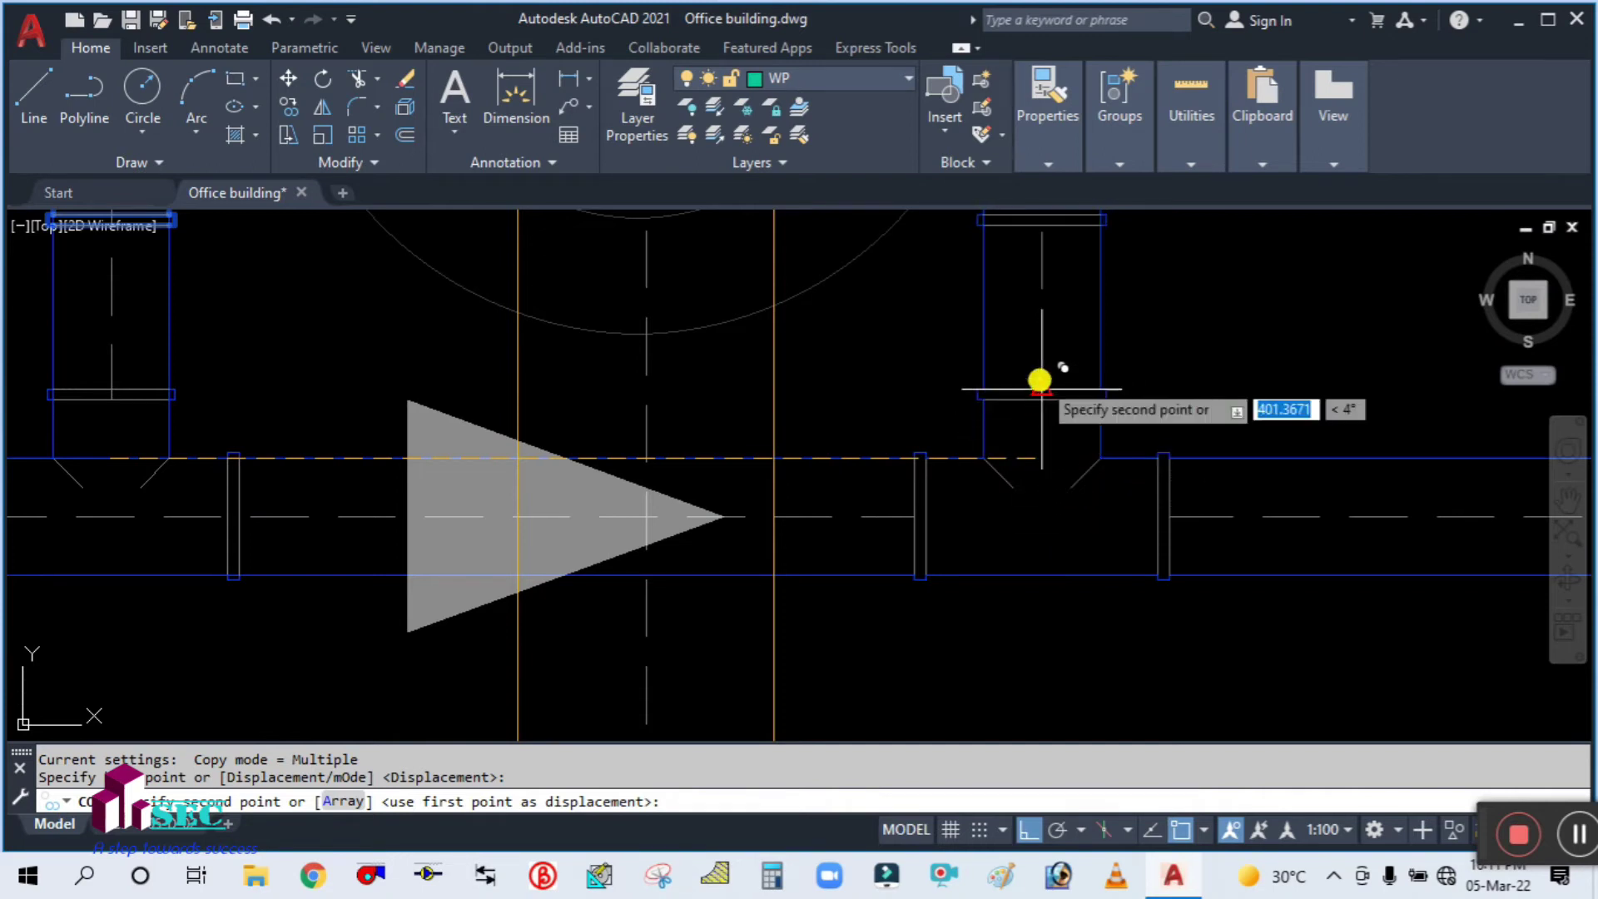
pyautogui.click(1040, 459)
pyautogui.scroll(-5, 1041, 460)
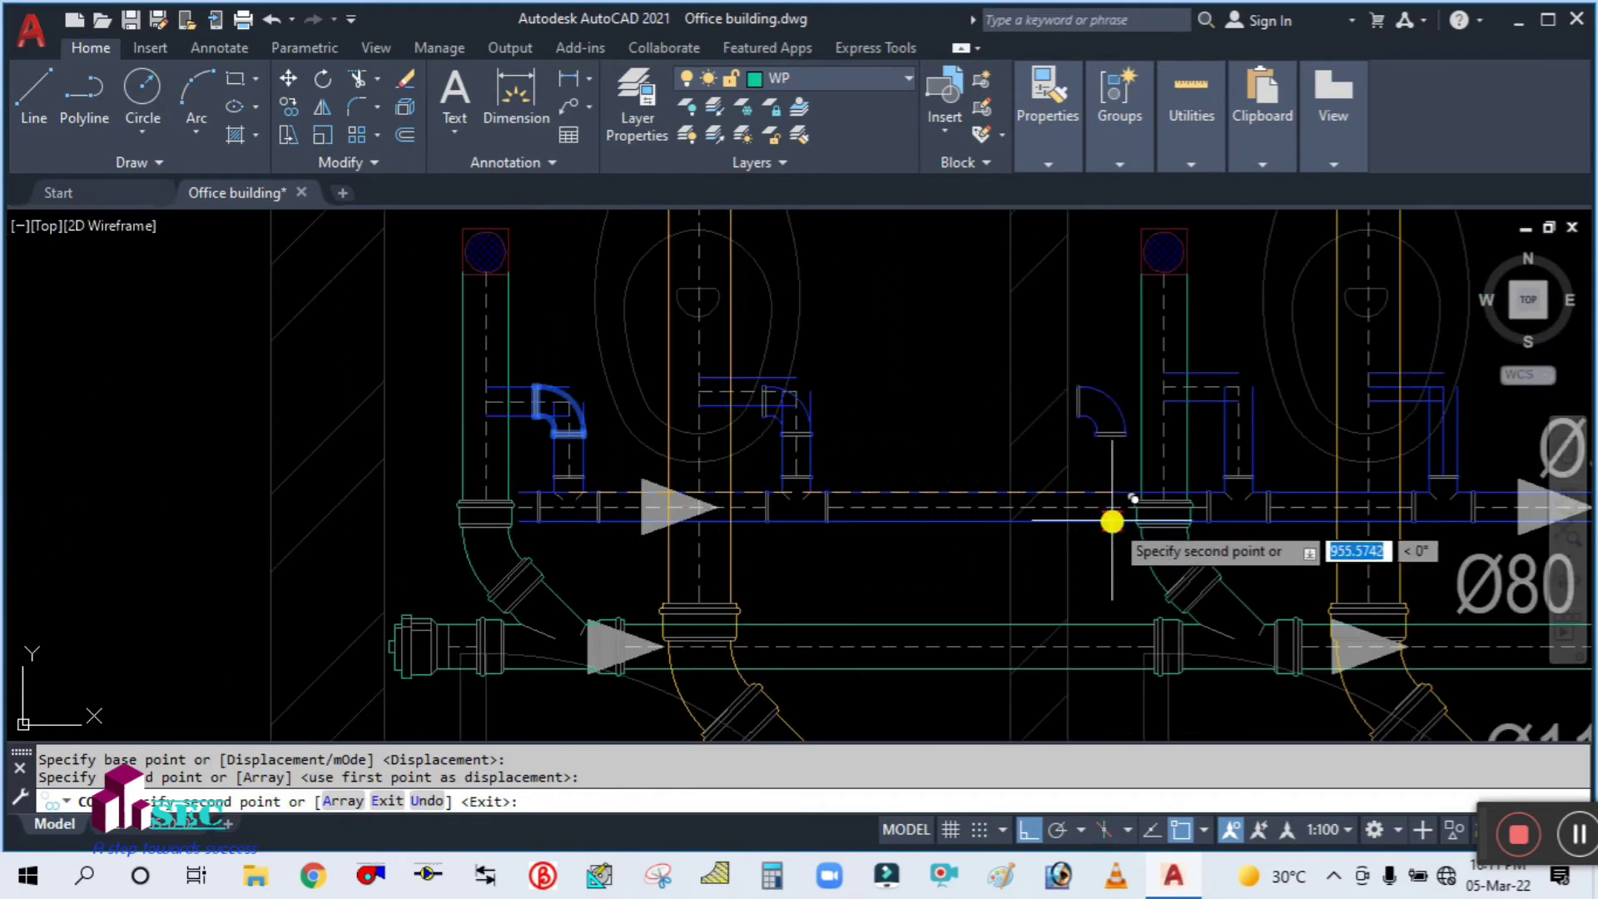
pyautogui.press('Escape')
# Move the elbow at the first toilet's second branch up so its side collar's midpoint meets the horizontal pipe's centre line
pyautogui.scroll(2, 776, 422)
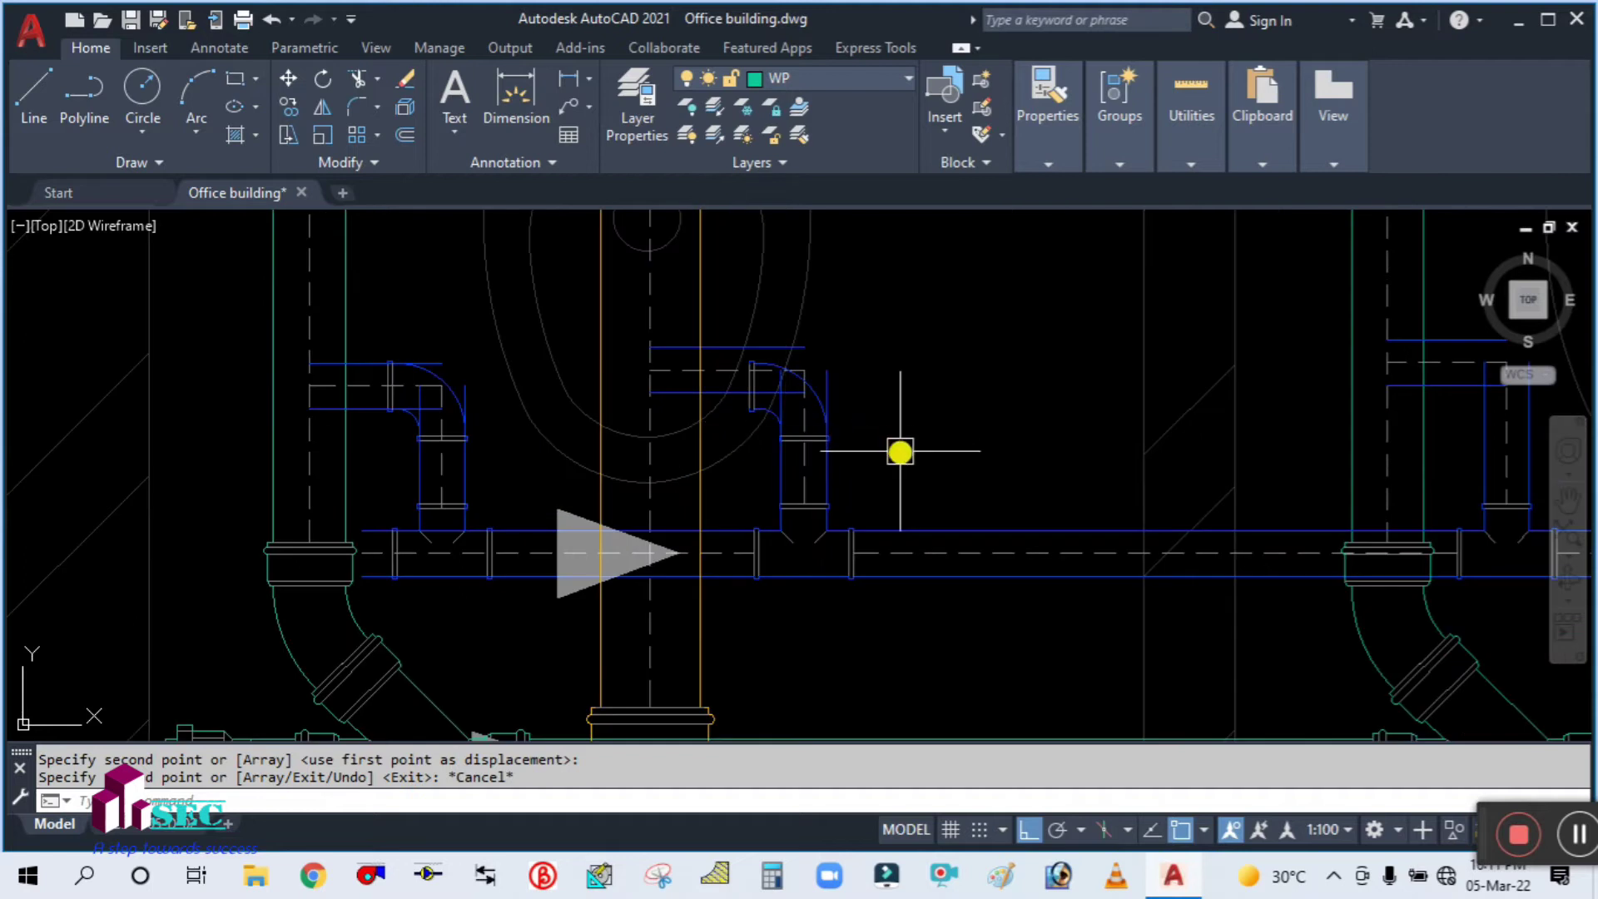
pyautogui.write('m')
pyautogui.press('Return')
pyautogui.scroll(4, 774, 370)
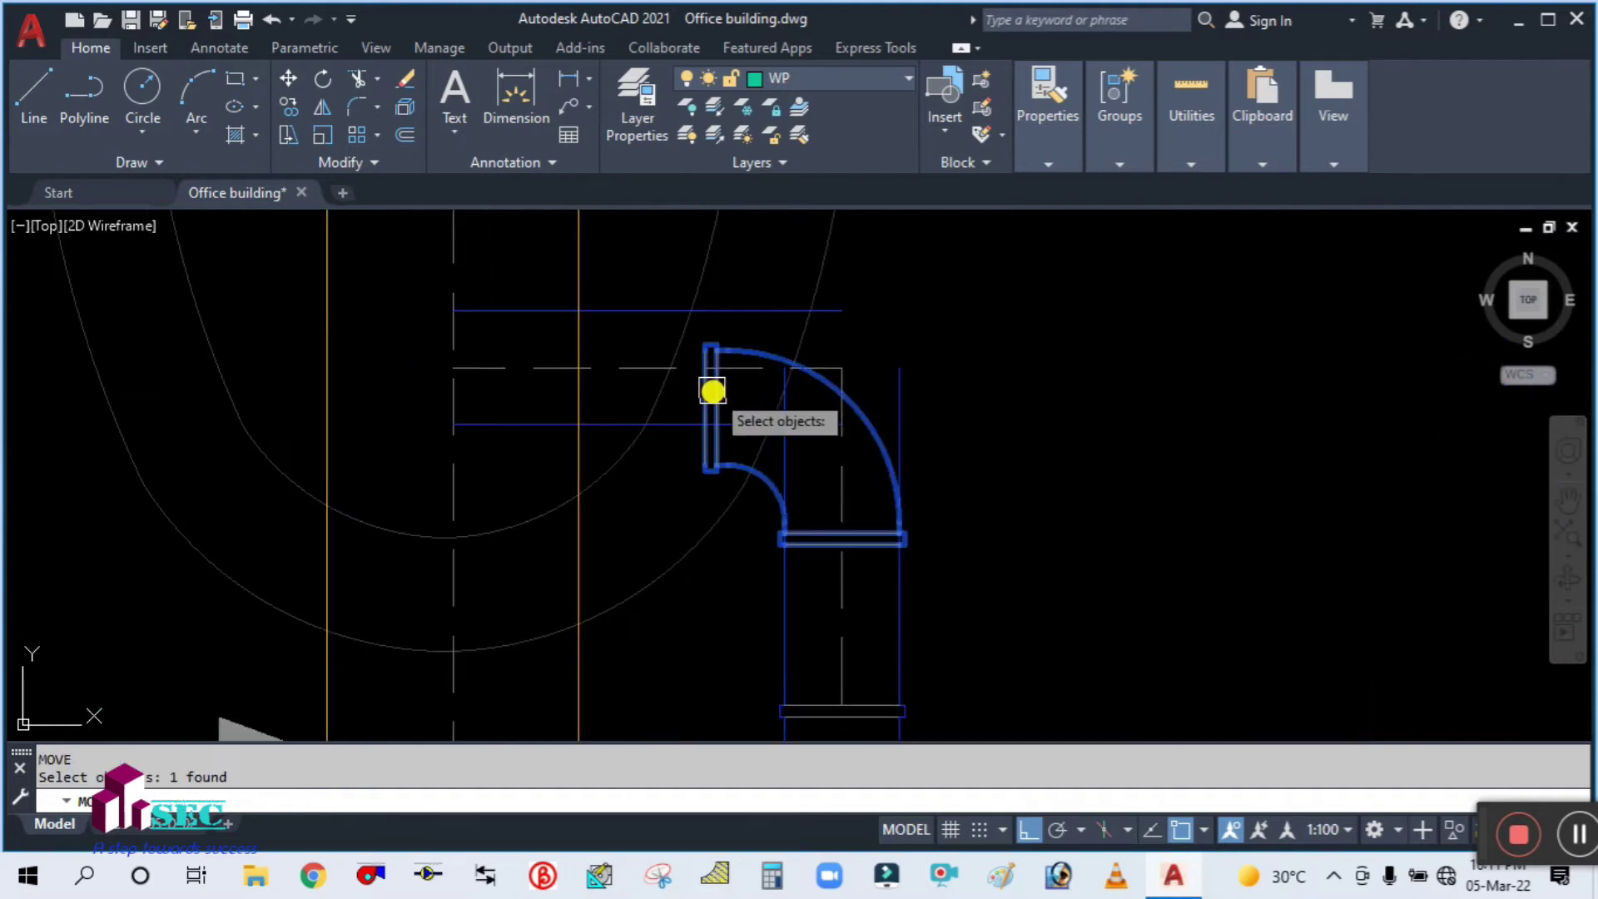
pyautogui.scroll(2, 712, 391)
pyautogui.press('Return')
pyautogui.click(706, 417)
pyautogui.scroll(-2, 710, 328)
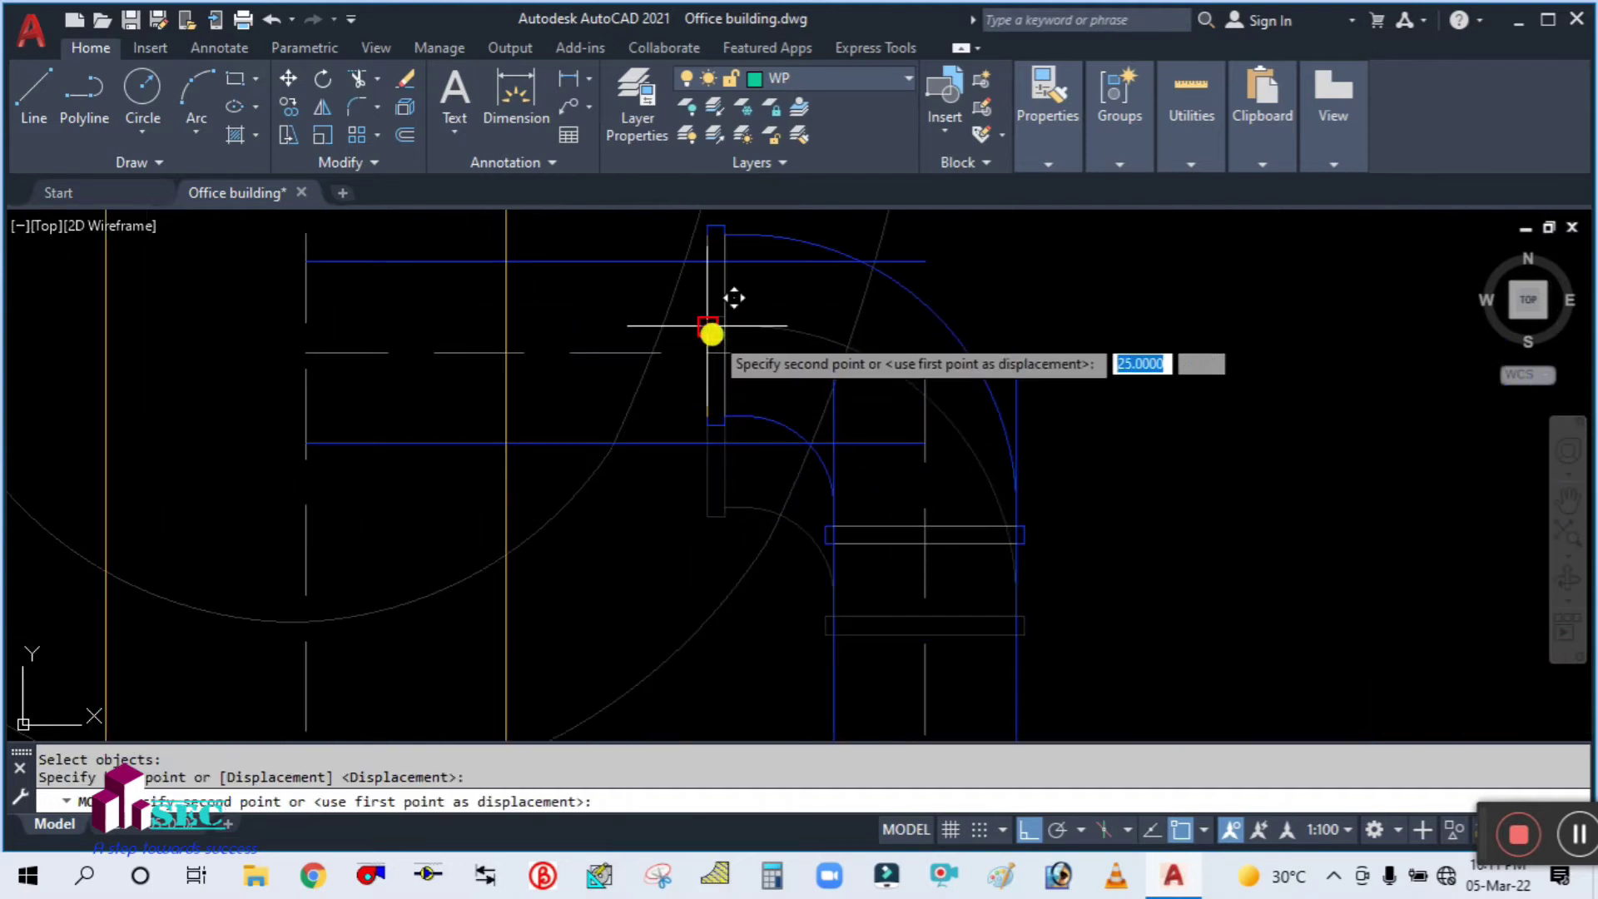
pyautogui.click(735, 350)
pyautogui.scroll(-3, 981, 414)
# Copy the elbow from the first toilet's second branch onto both branches of the second toilet, centred on their vertical pipes
pyautogui.write('c')
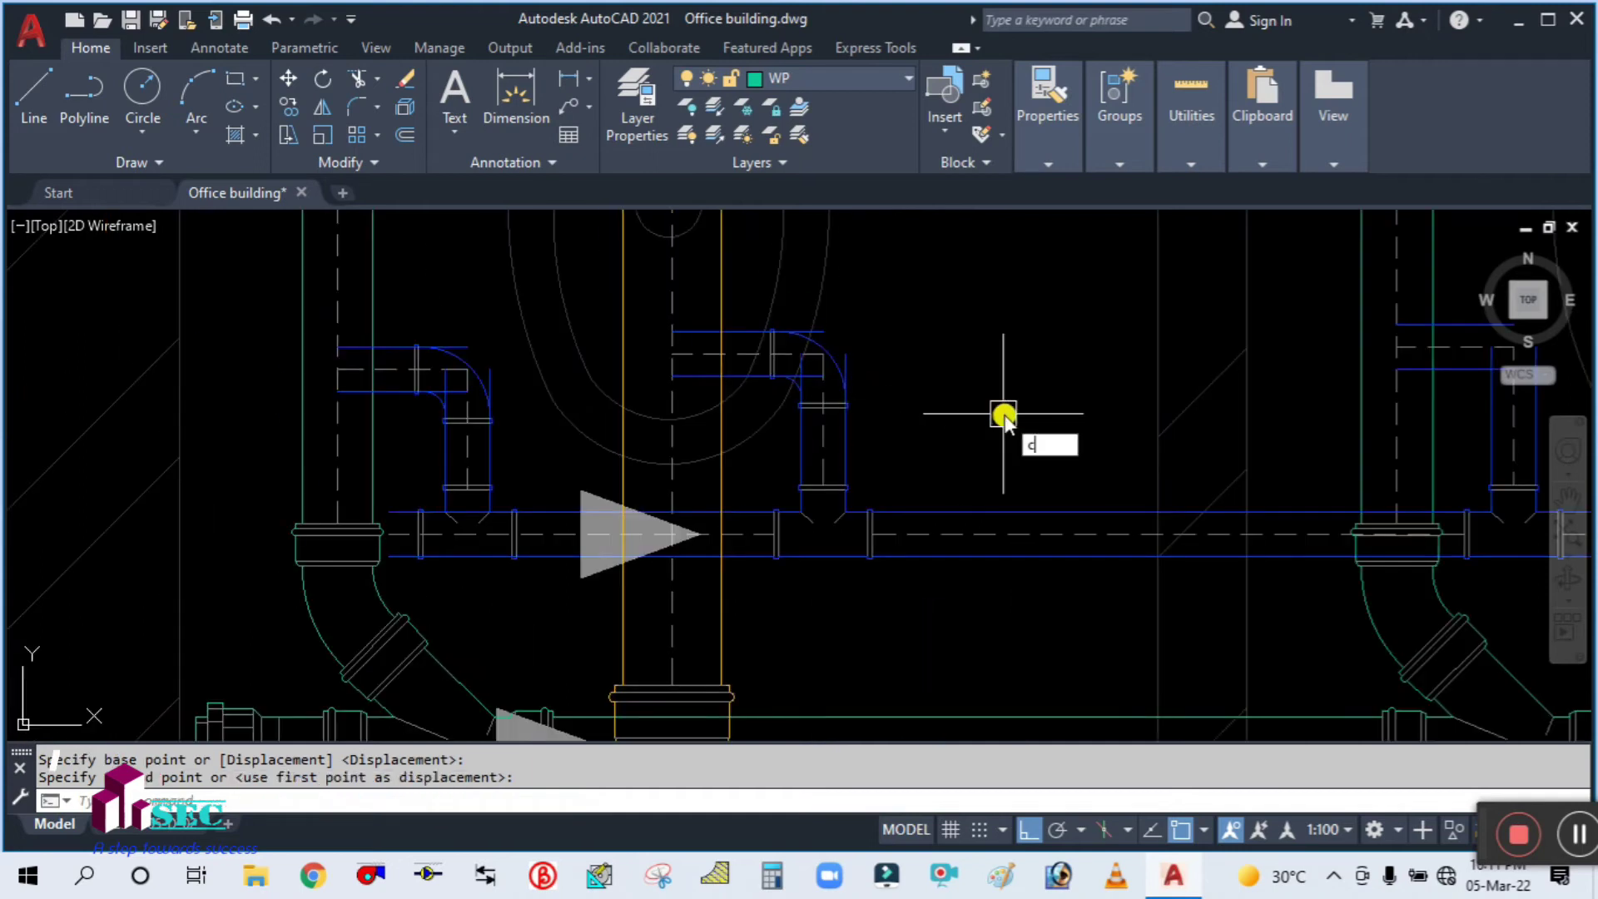
pyautogui.write('o')
pyautogui.press('Return')
pyautogui.scroll(4, 824, 403)
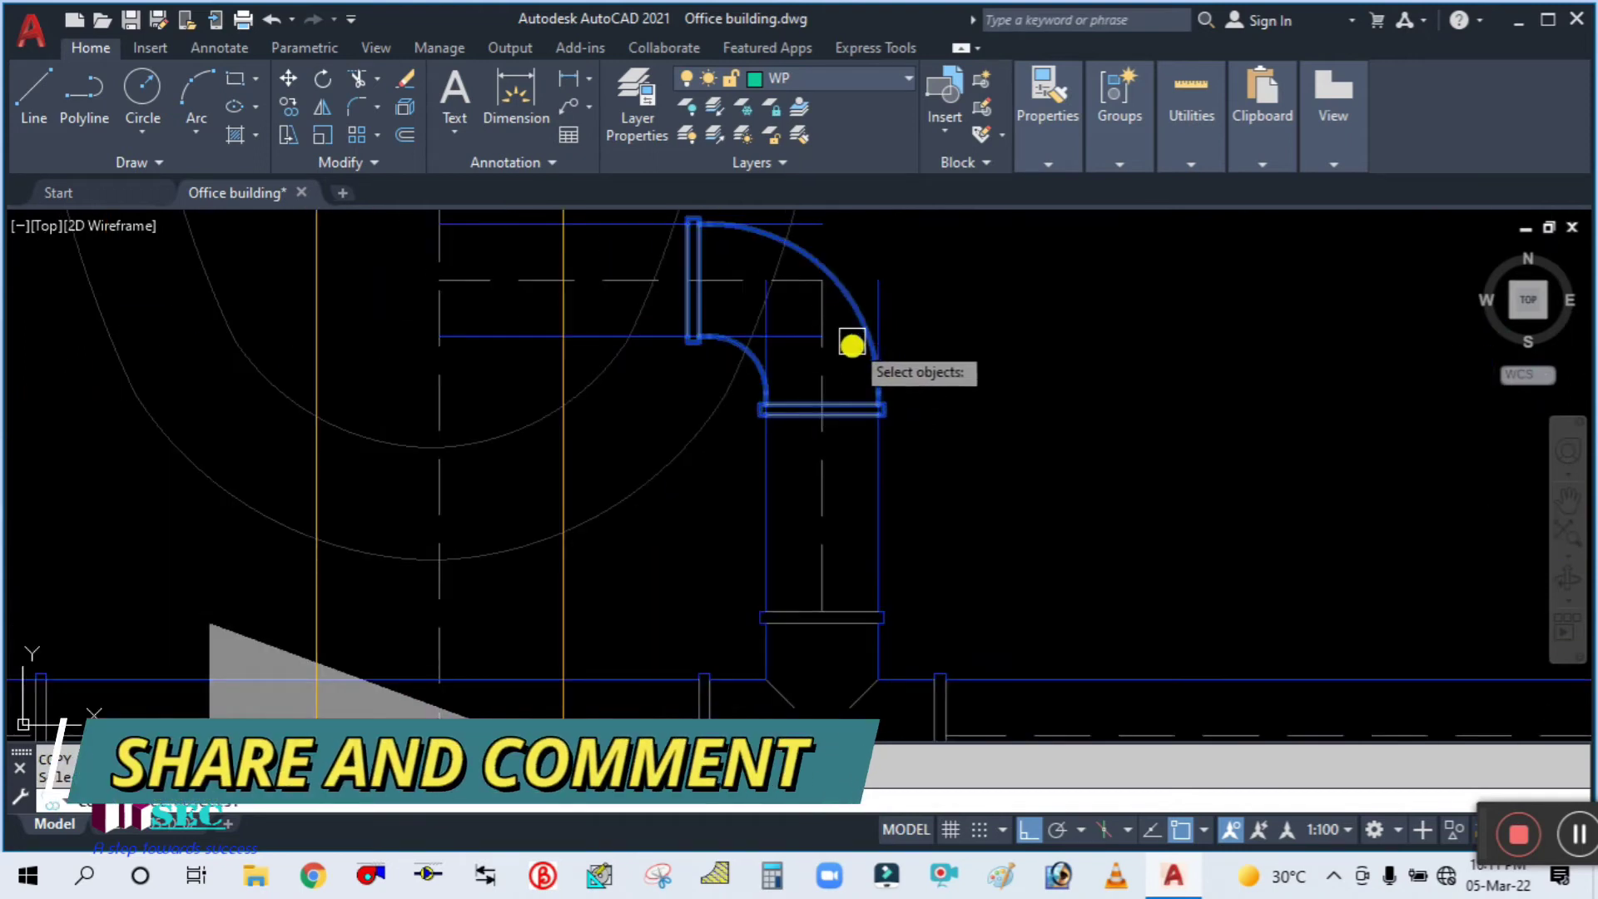
pyautogui.press('Return')
pyautogui.scroll(-5, 1035, 438)
pyautogui.scroll(4, 1256, 428)
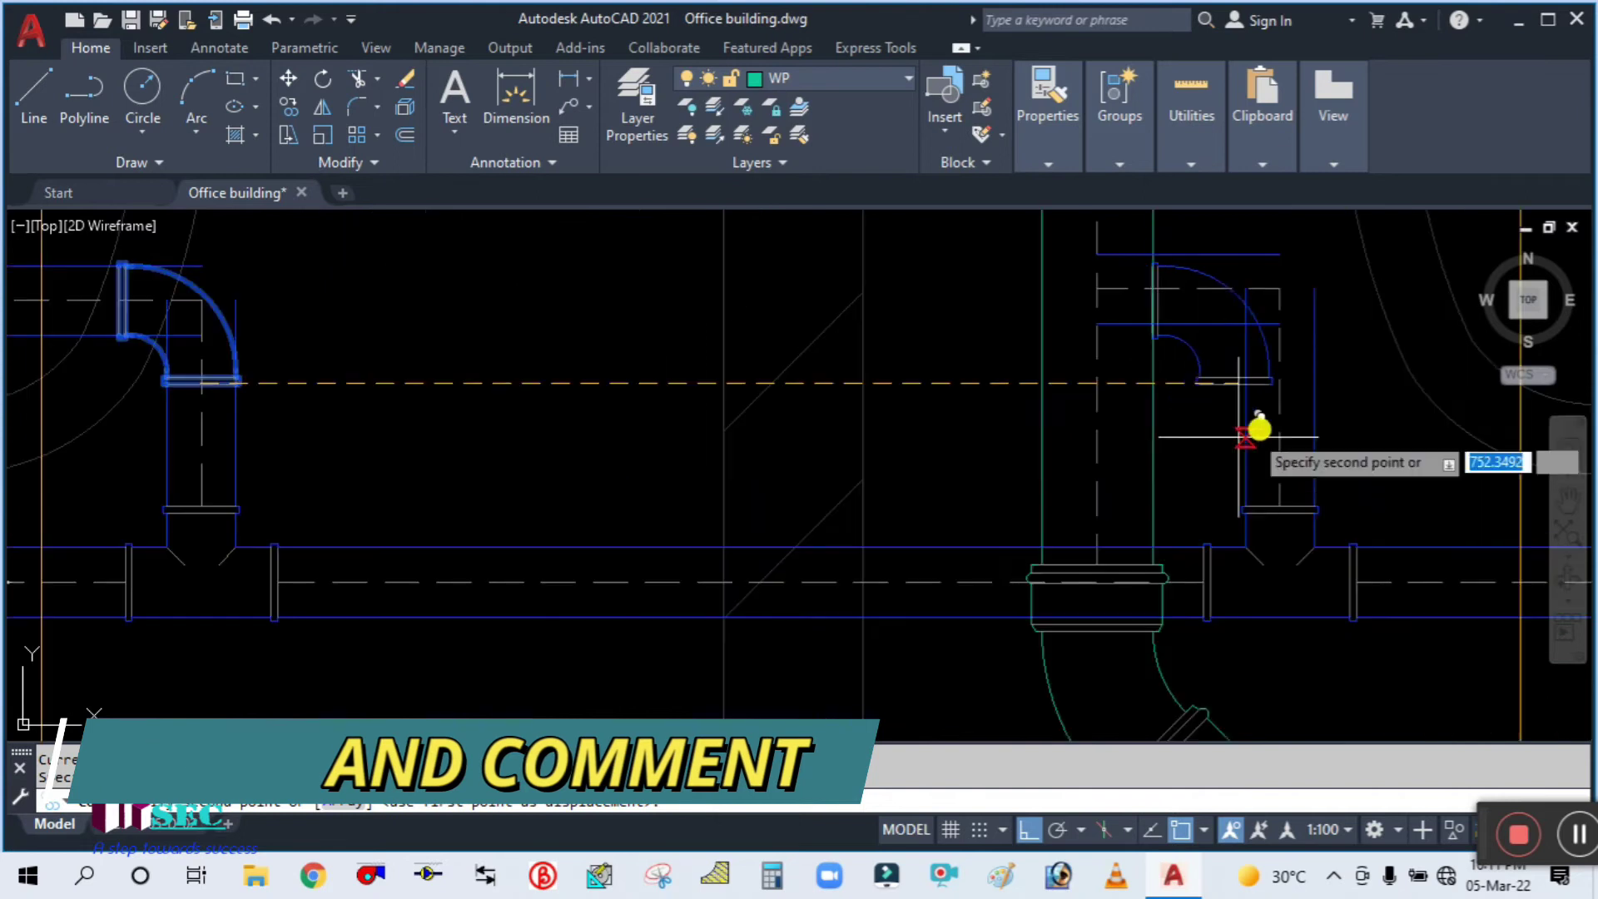
pyautogui.click(1284, 379)
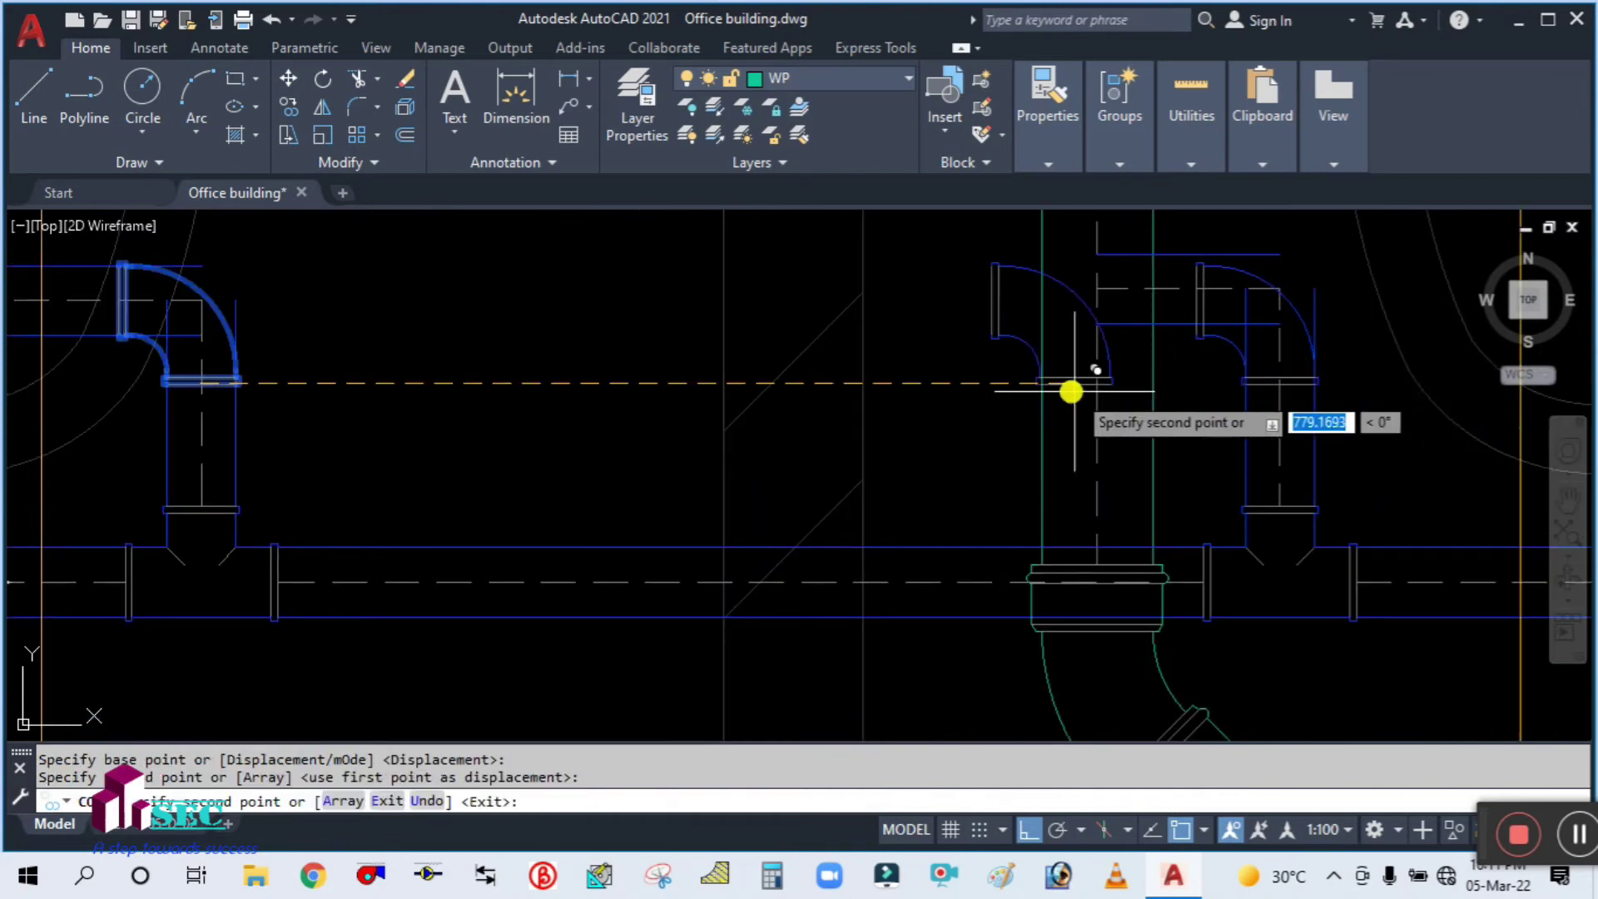
pyautogui.scroll(-4, 1296, 378)
pyautogui.scroll(2, 760, 378)
pyautogui.scroll(4, 912, 370)
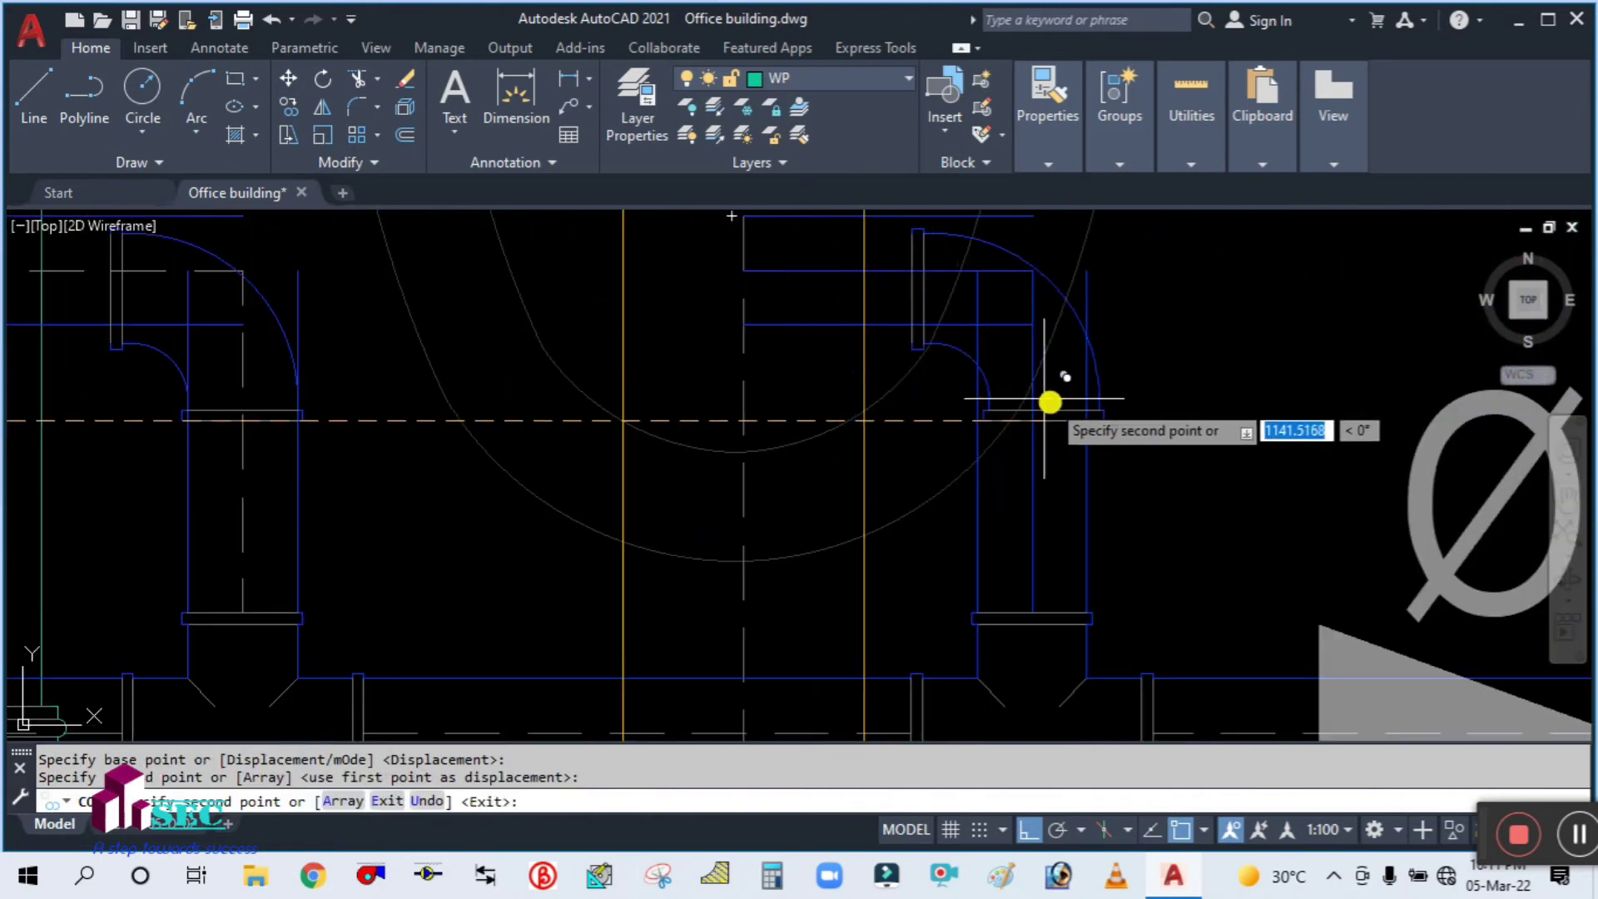
pyautogui.click(1039, 422)
# Place further copies of the elbow on both branches of the third toilet, centred on their vertical pipes
pyautogui.scroll(-4, 921, 418)
pyautogui.scroll(4, 1167, 411)
pyautogui.click(1232, 417)
pyautogui.scroll(-4, 1110, 446)
pyautogui.scroll(4, 1224, 436)
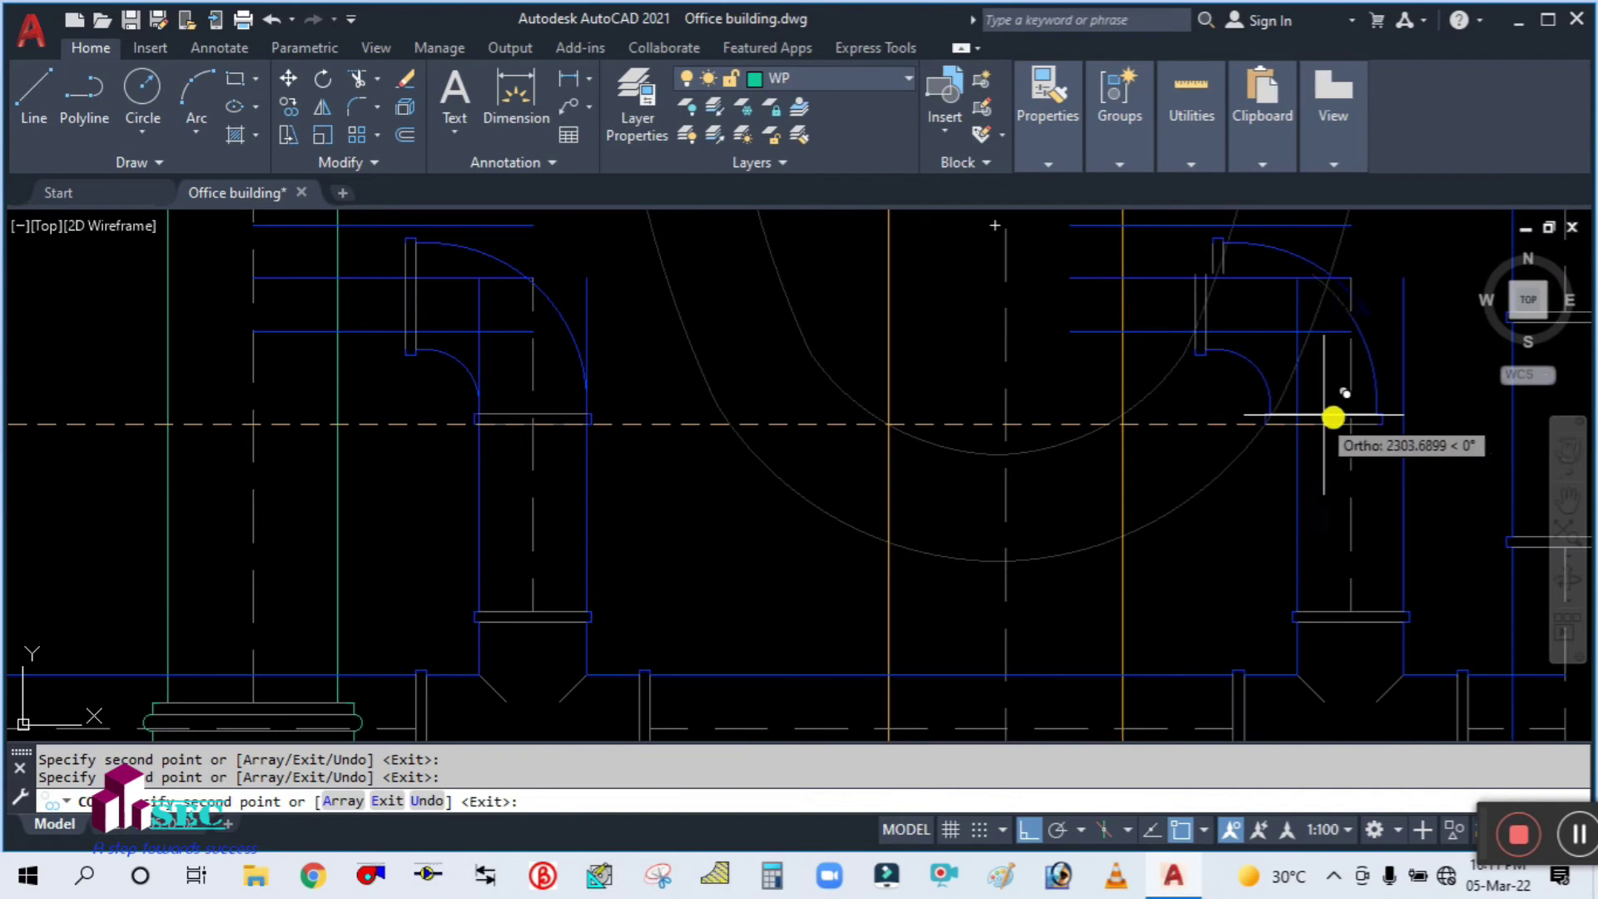
pyautogui.scroll(-2, 703, 439)
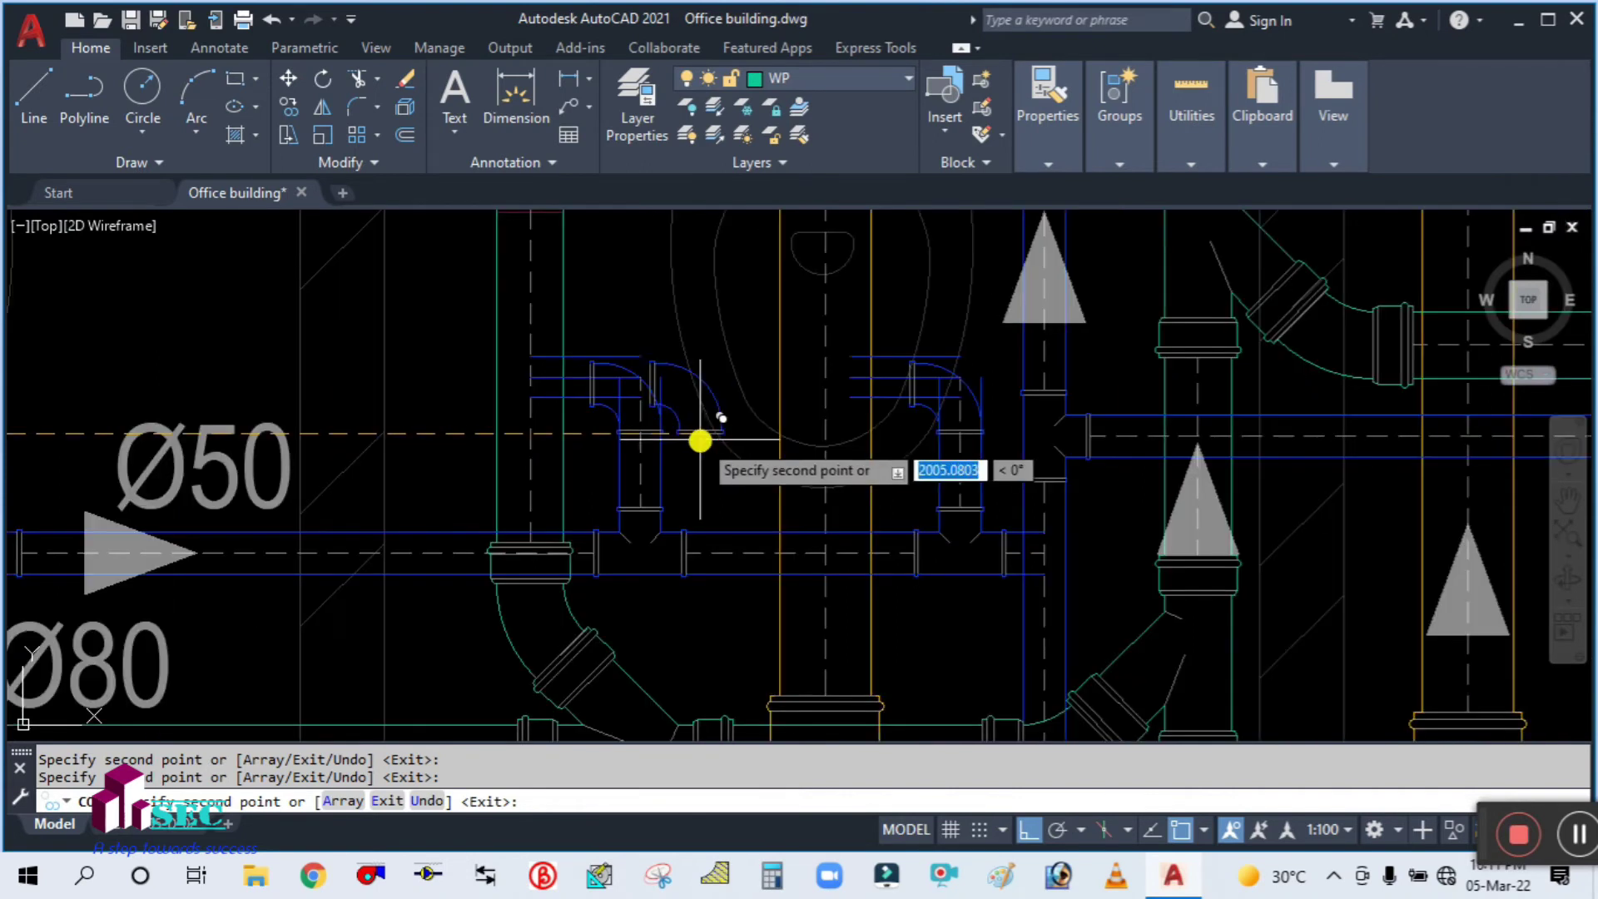
pyautogui.scroll(-3, 757, 432)
pyautogui.scroll(6, 773, 433)
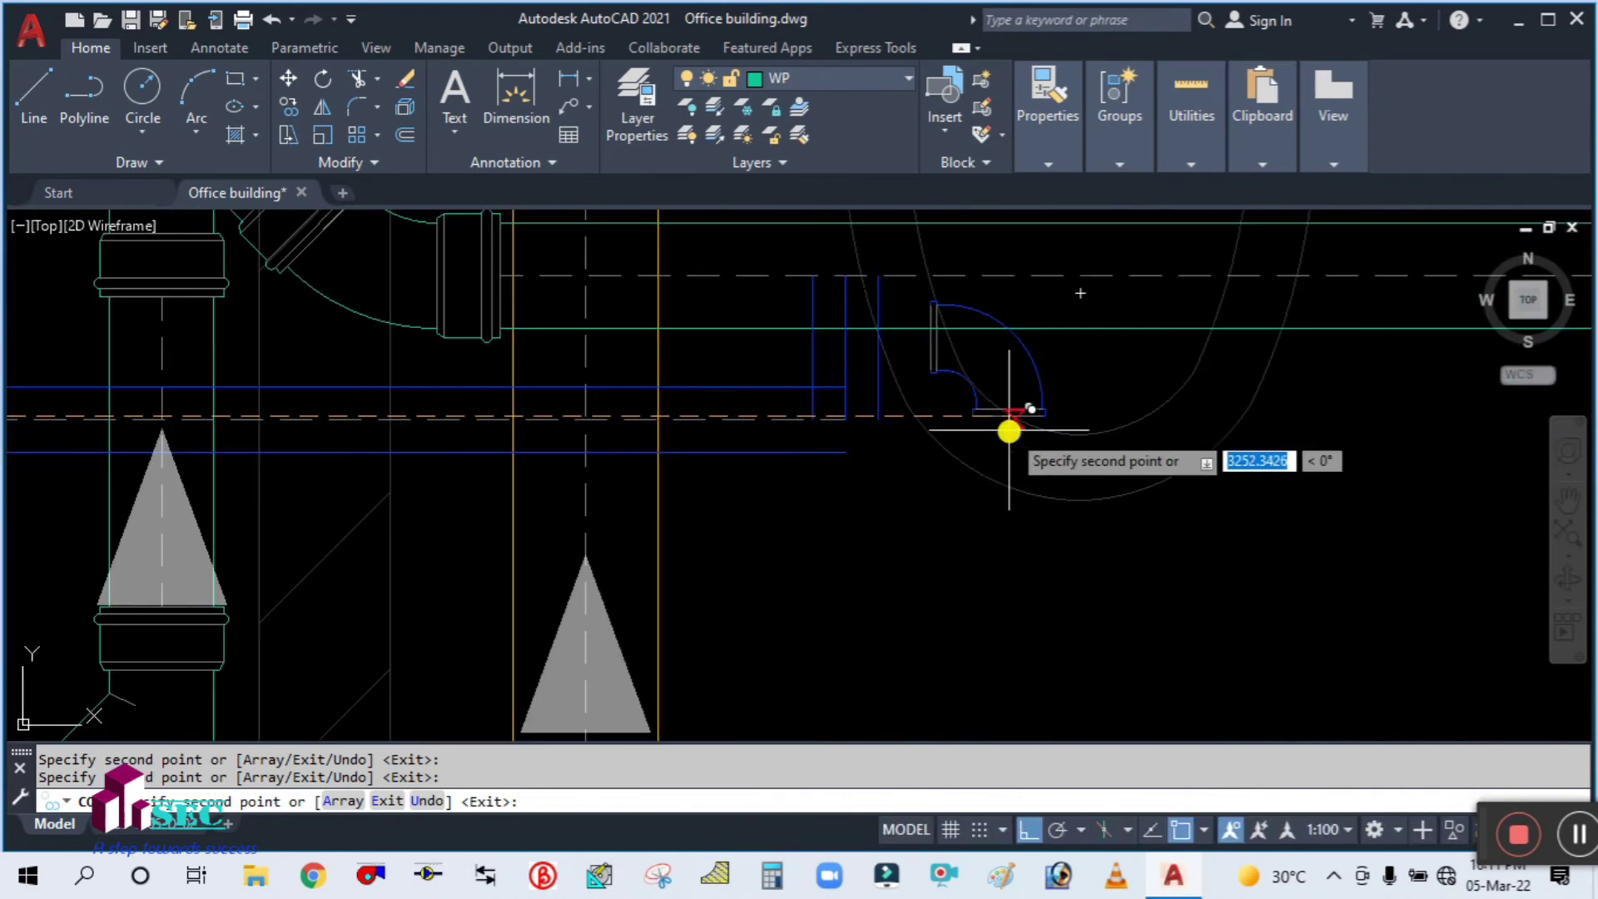
pyautogui.press('Escape')
# End the copying and move the elbow at the third toilet's second branch up so its side collar's midpoint meets the horizontal pipe's centre line
pyautogui.scroll(-6, 827, 514)
pyautogui.scroll(3, 487, 512)
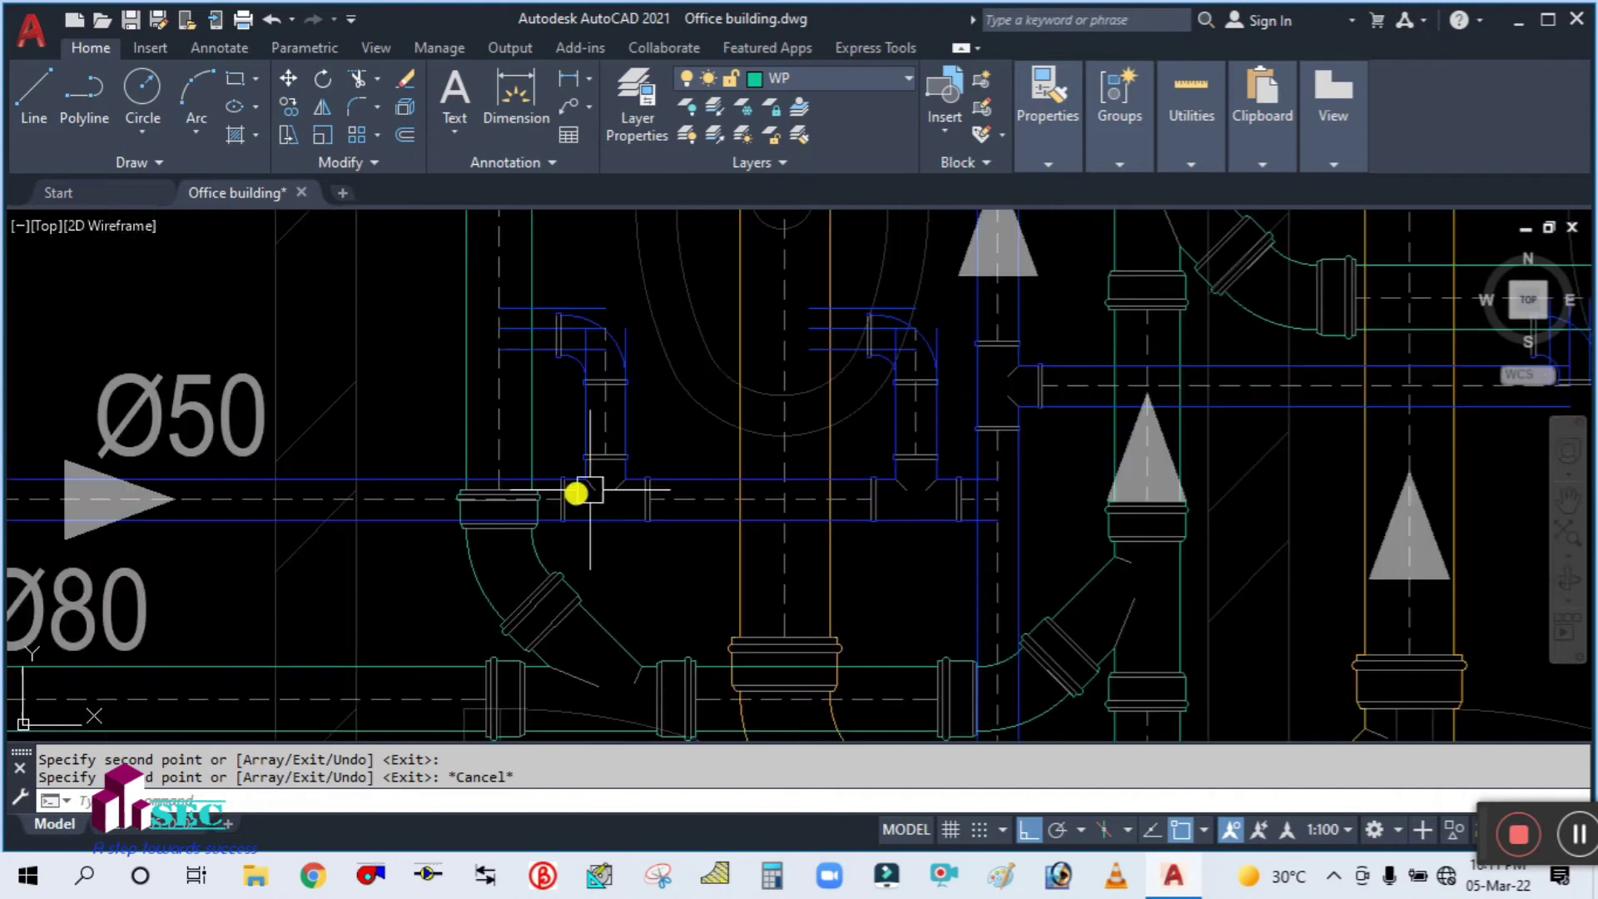
pyautogui.moveTo(887, 399); pyautogui.dragTo(871, 496, button='middle')
pyautogui.write('M')
pyautogui.press('Return')
pyautogui.scroll(5, 878, 475)
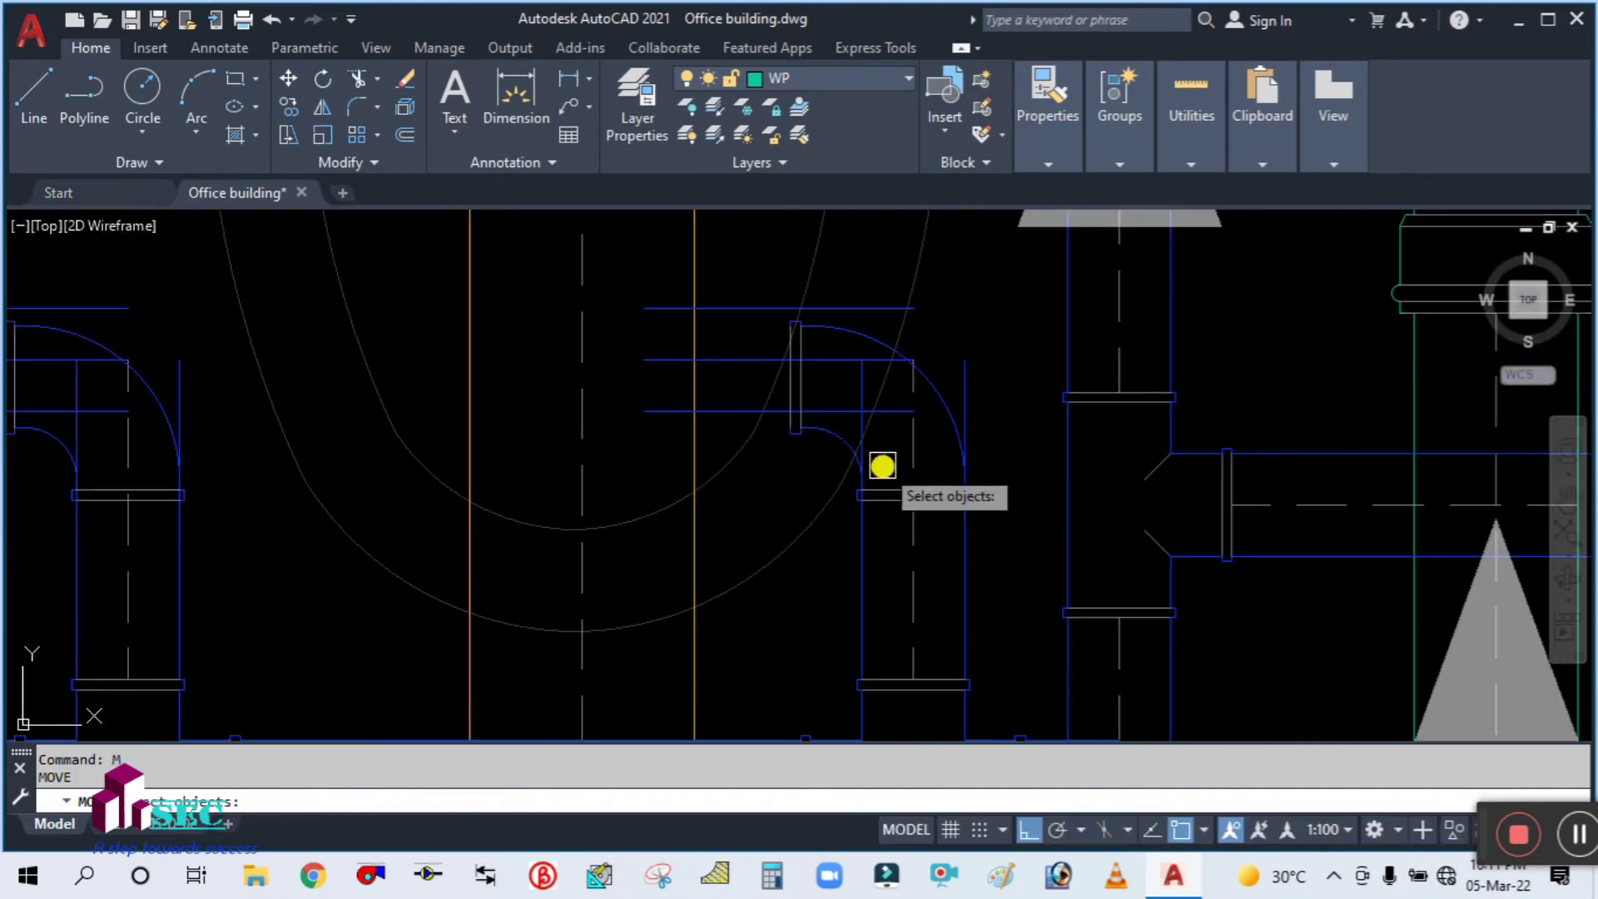
pyautogui.scroll(2, 781, 368)
pyautogui.click(789, 408)
pyautogui.press('Return')
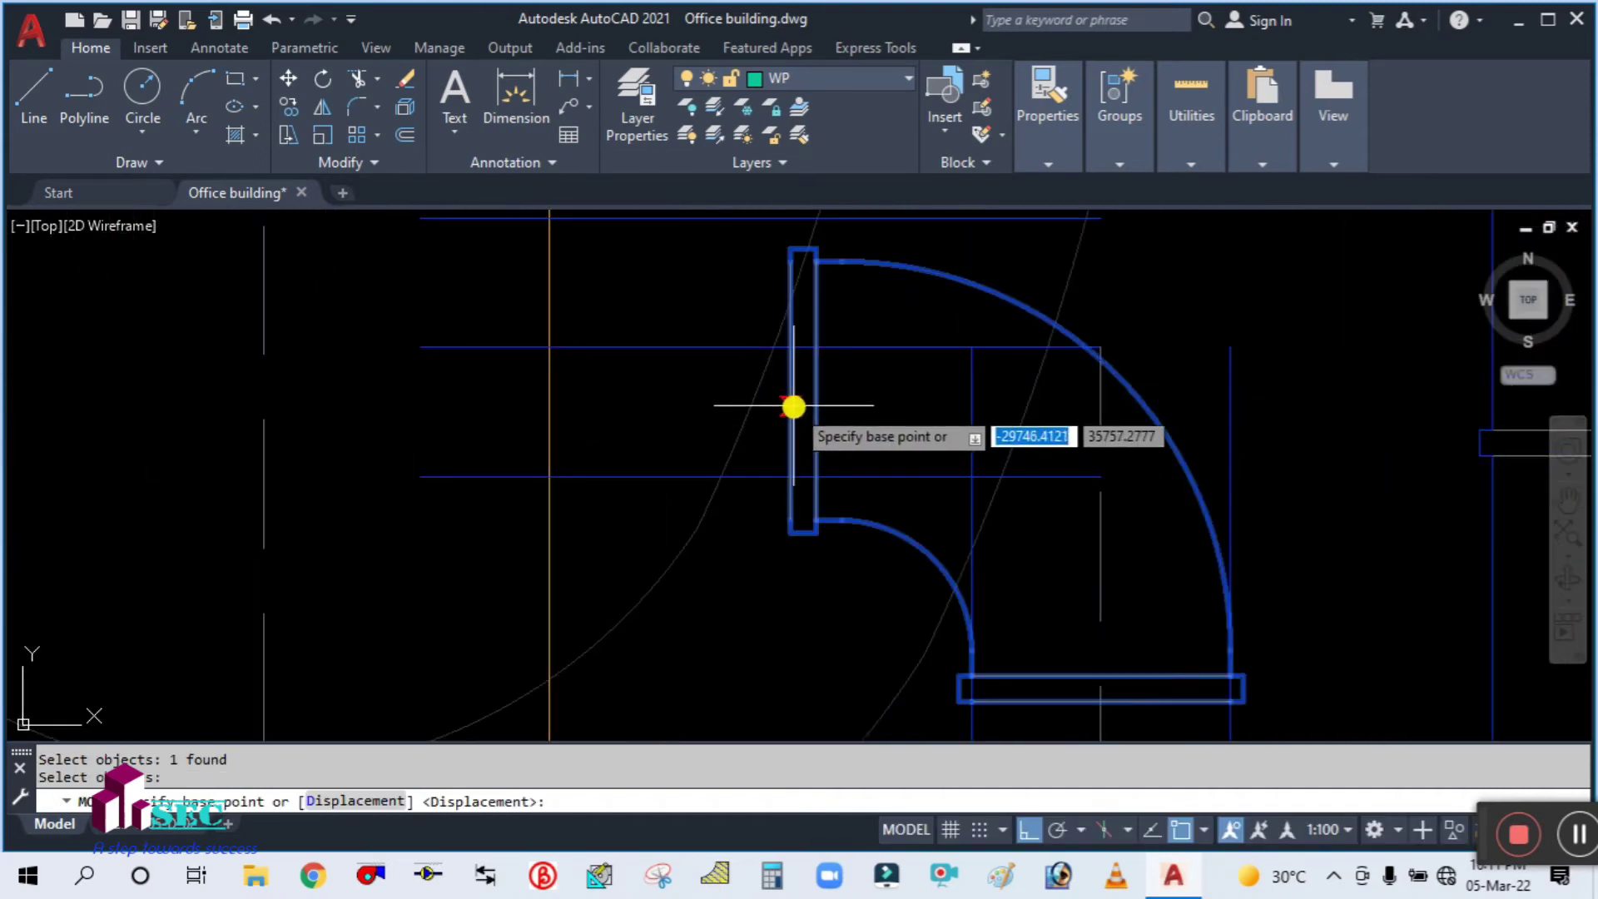
pyautogui.click(785, 366)
pyautogui.scroll(-3, 776, 424)
pyautogui.moveTo(407, 500); pyautogui.dragTo(783, 504, button='middle')
# Move the elbow at the third toilet's first branch up so its side collar's midpoint lies on the horizontal pipe's centre line
pyautogui.press('Return')
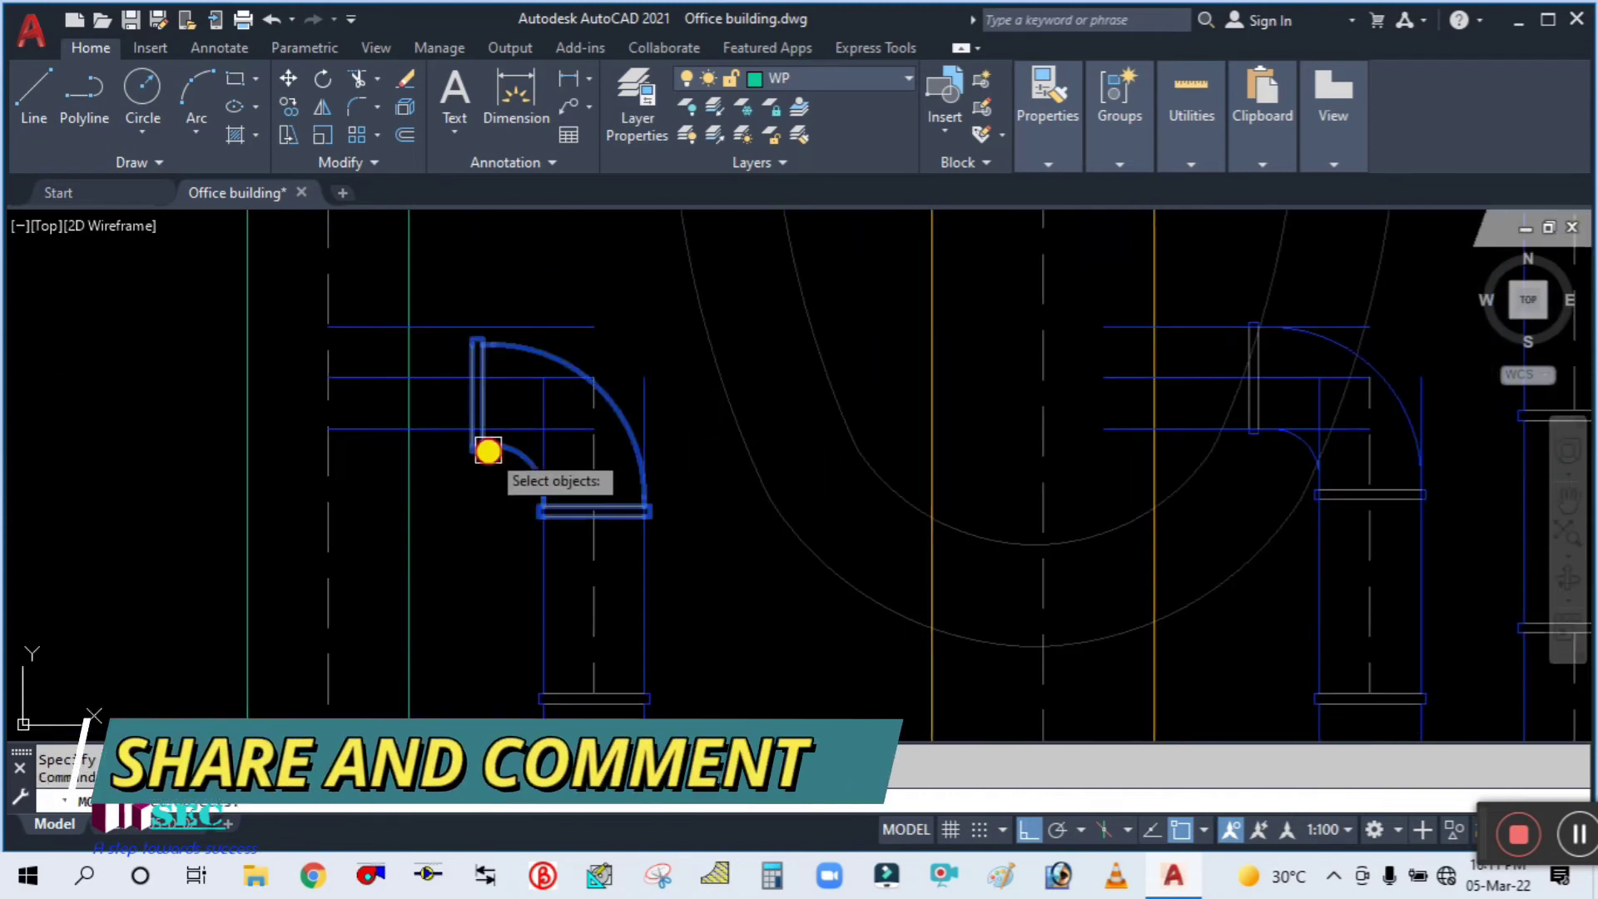
pyautogui.click(485, 449)
pyautogui.scroll(4, 471, 401)
pyautogui.click(464, 343)
# Move the elbow at the second toilet's second branch up by its side collar's midpoint onto the horizontal pipe's centre line
pyautogui.scroll(-3, 464, 333)
pyautogui.moveTo(384, 485); pyautogui.dragTo(890, 434, button='middle')
pyautogui.scroll(4, 567, 346)
pyautogui.press('Return')
pyautogui.click(630, 424)
pyautogui.press('Return')
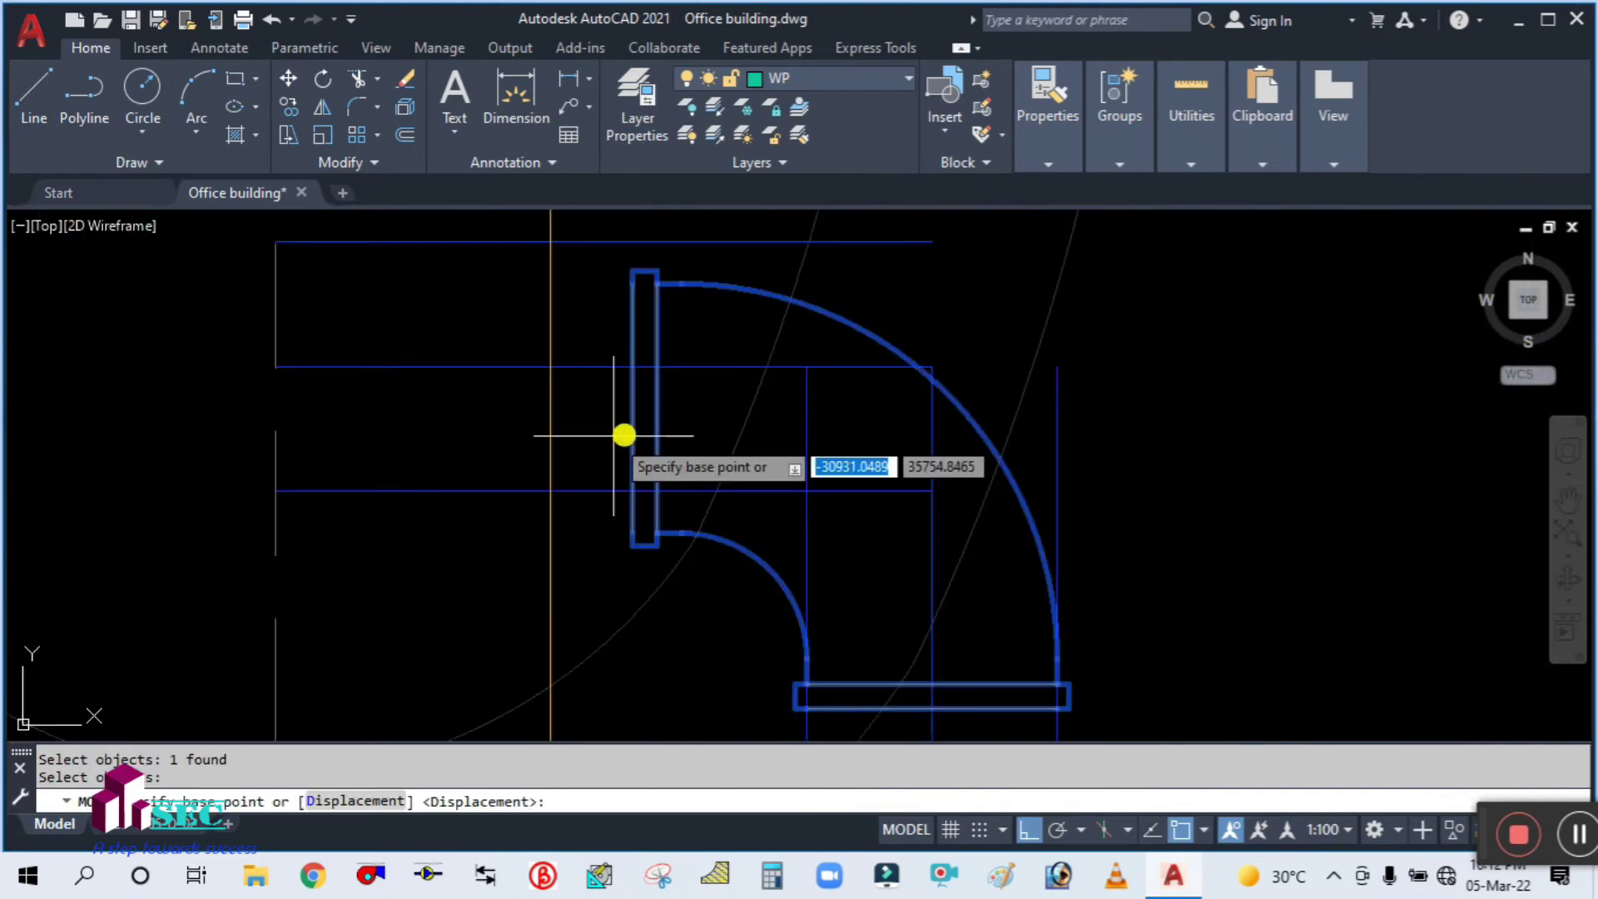
pyautogui.click(634, 405)
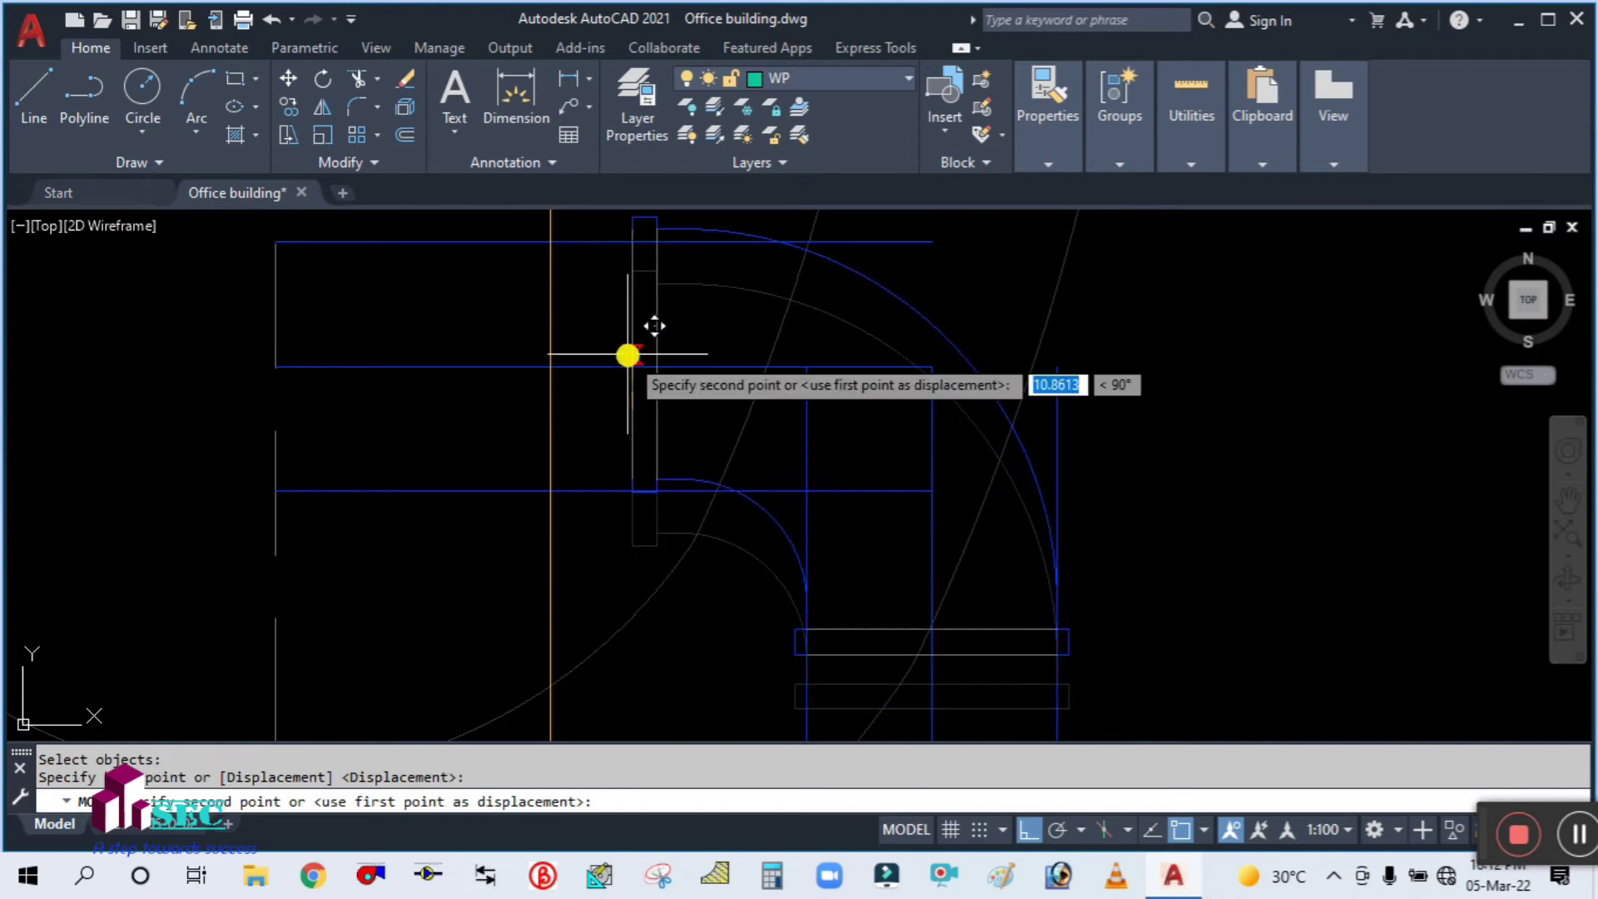
# Align the elbow at the second toilet's first branch with the horizontal pipe's centre line by moving it up from its side collar's midpoint
pyautogui.scroll(-5, 763, 415)
pyautogui.scroll(-3, 461, 435)
pyautogui.scroll(6, 474, 417)
pyautogui.click(428, 403)
pyautogui.press('Return')
pyautogui.click(414, 406)
pyautogui.scroll(3, 414, 405)
pyautogui.press('Return')
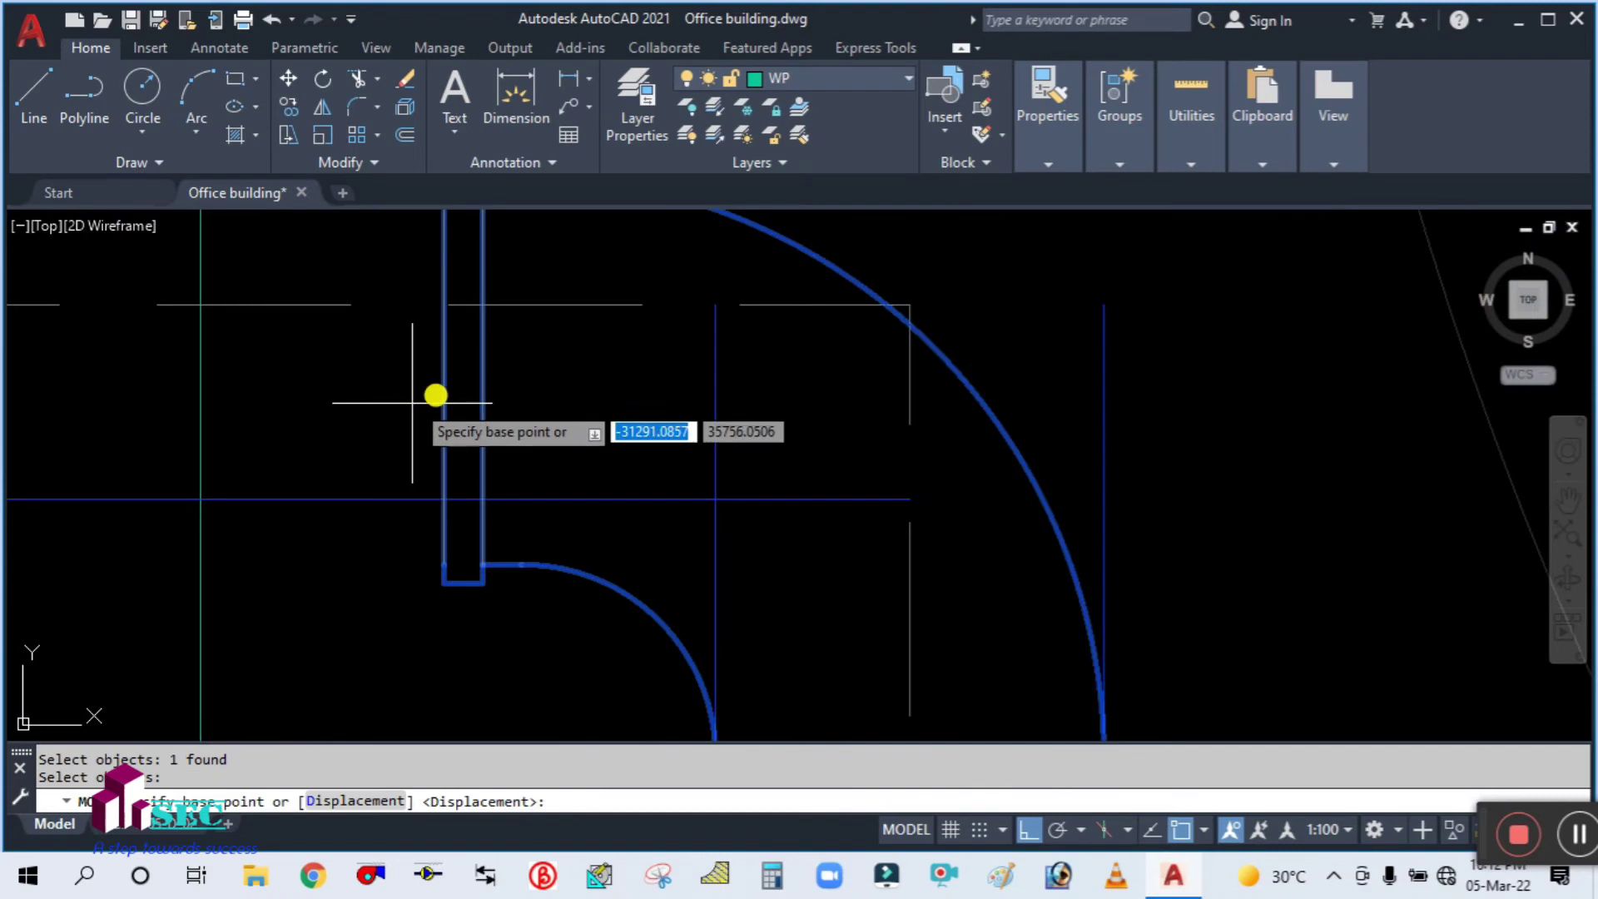
pyautogui.click(450, 376)
# Rotate the loose elbow at the fourth toilet's vent branch by 270° so its collars face the horizontal and the upward pipe
pyautogui.scroll(-4, 637, 374)
pyautogui.scroll(-3, 637, 374)
pyautogui.moveTo(285, 405); pyautogui.dragTo(474, 454, button='middle')
pyautogui.scroll(5, 407, 409)
pyautogui.scroll(-7, 471, 375)
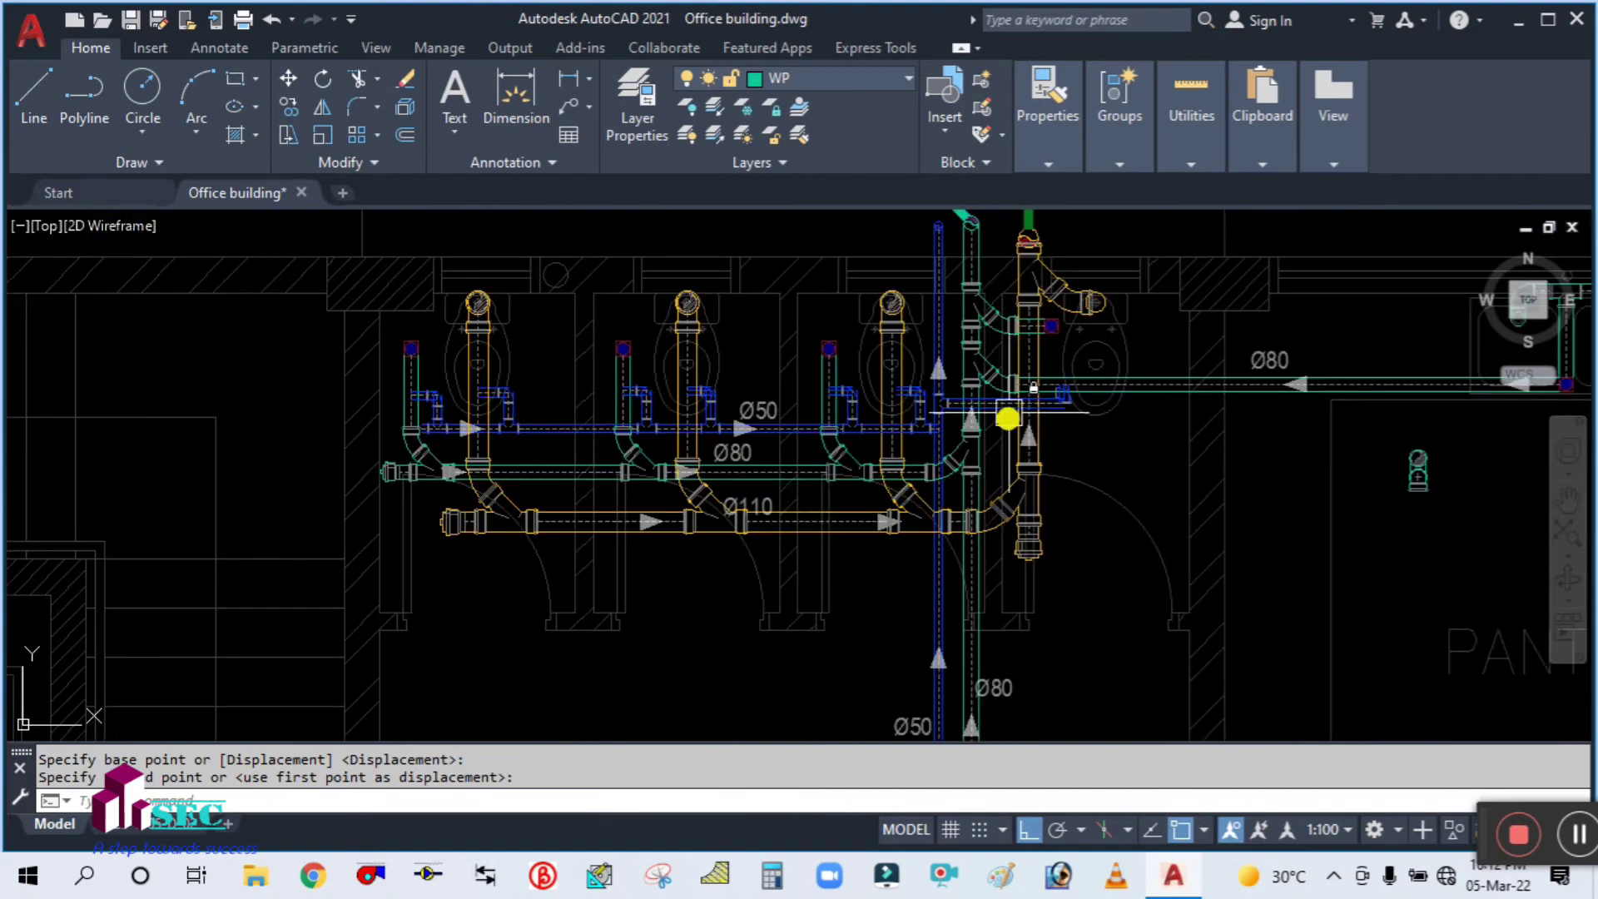
pyautogui.scroll(5, 1008, 418)
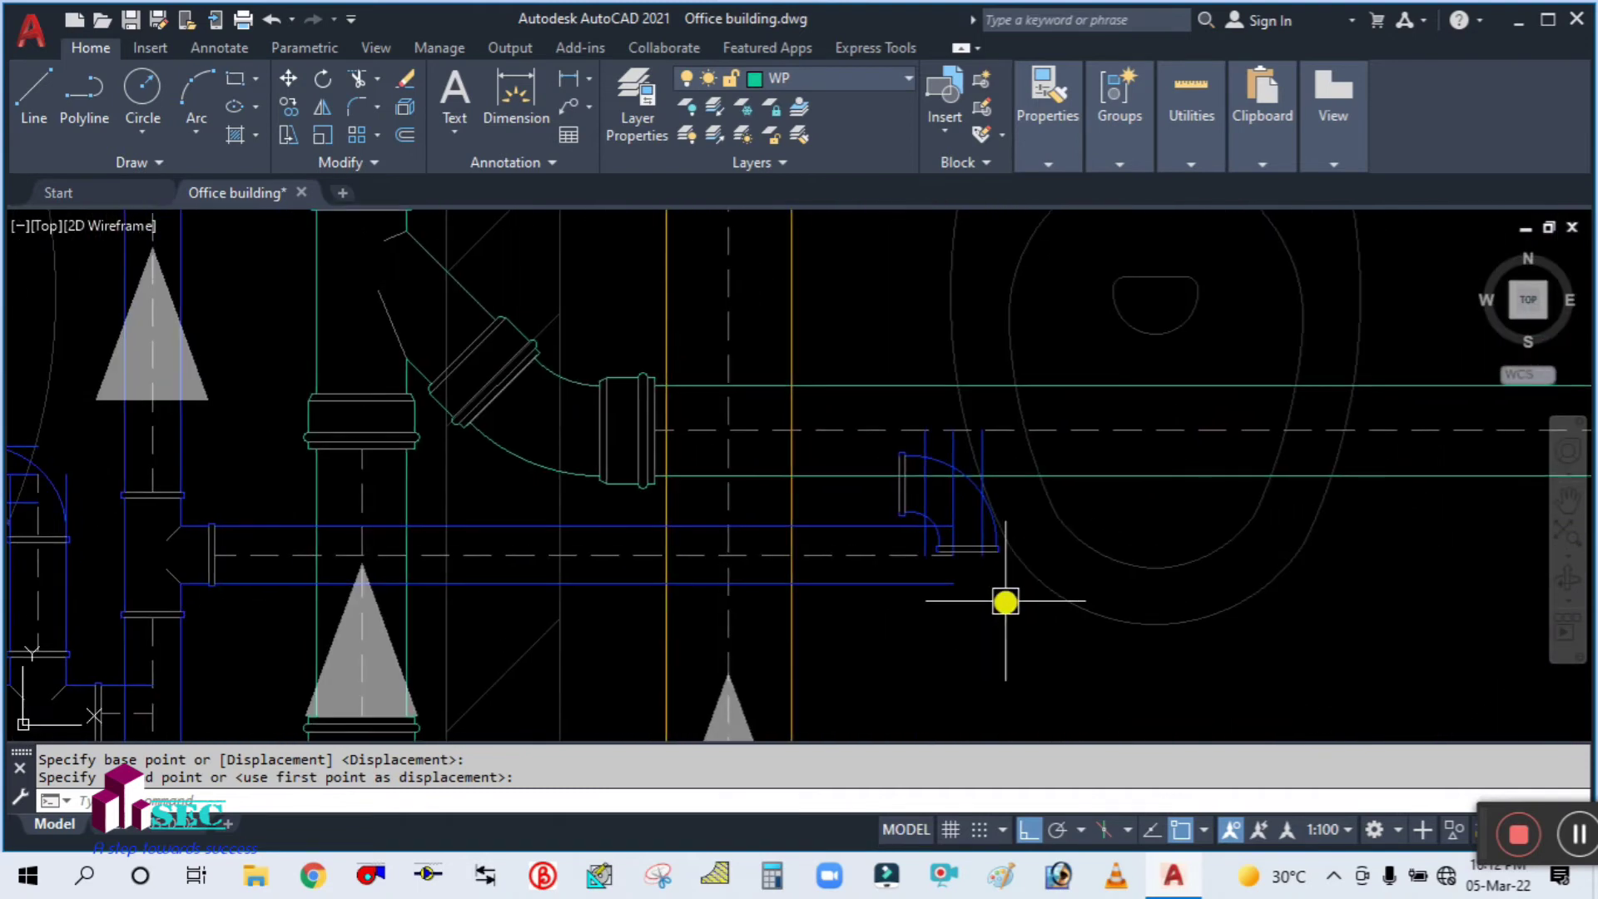
pyautogui.click(1005, 601)
pyautogui.write('ro')
pyautogui.press('Return')
pyautogui.scroll(2, 999, 549)
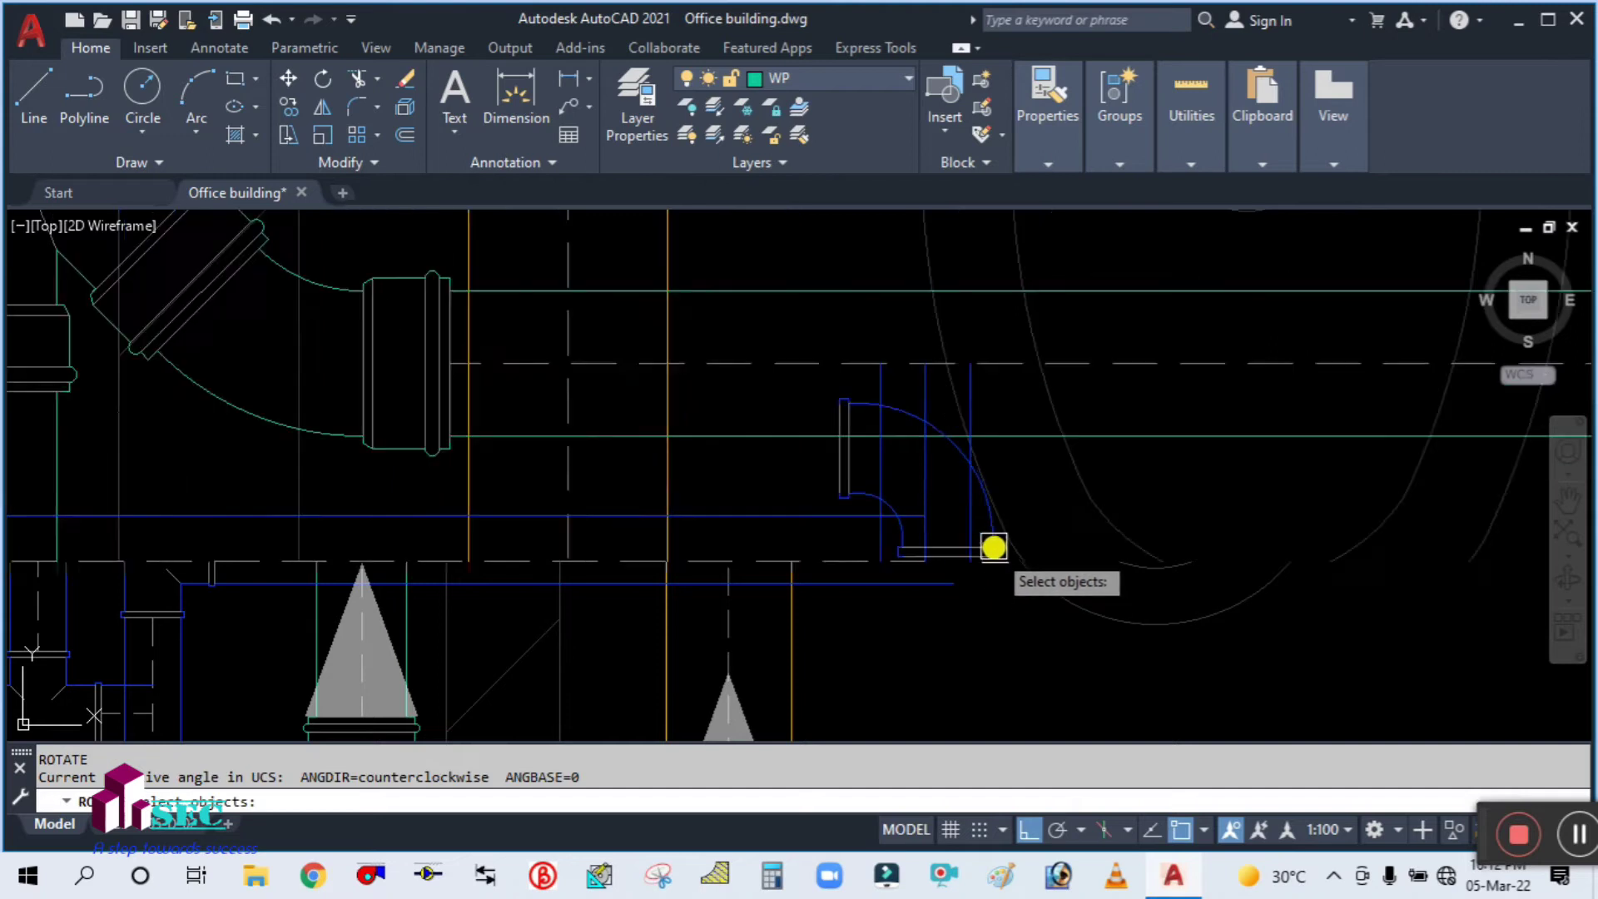
pyautogui.click(994, 547)
pyautogui.scroll(-2, 991, 553)
pyautogui.press('Return')
pyautogui.click(991, 635)
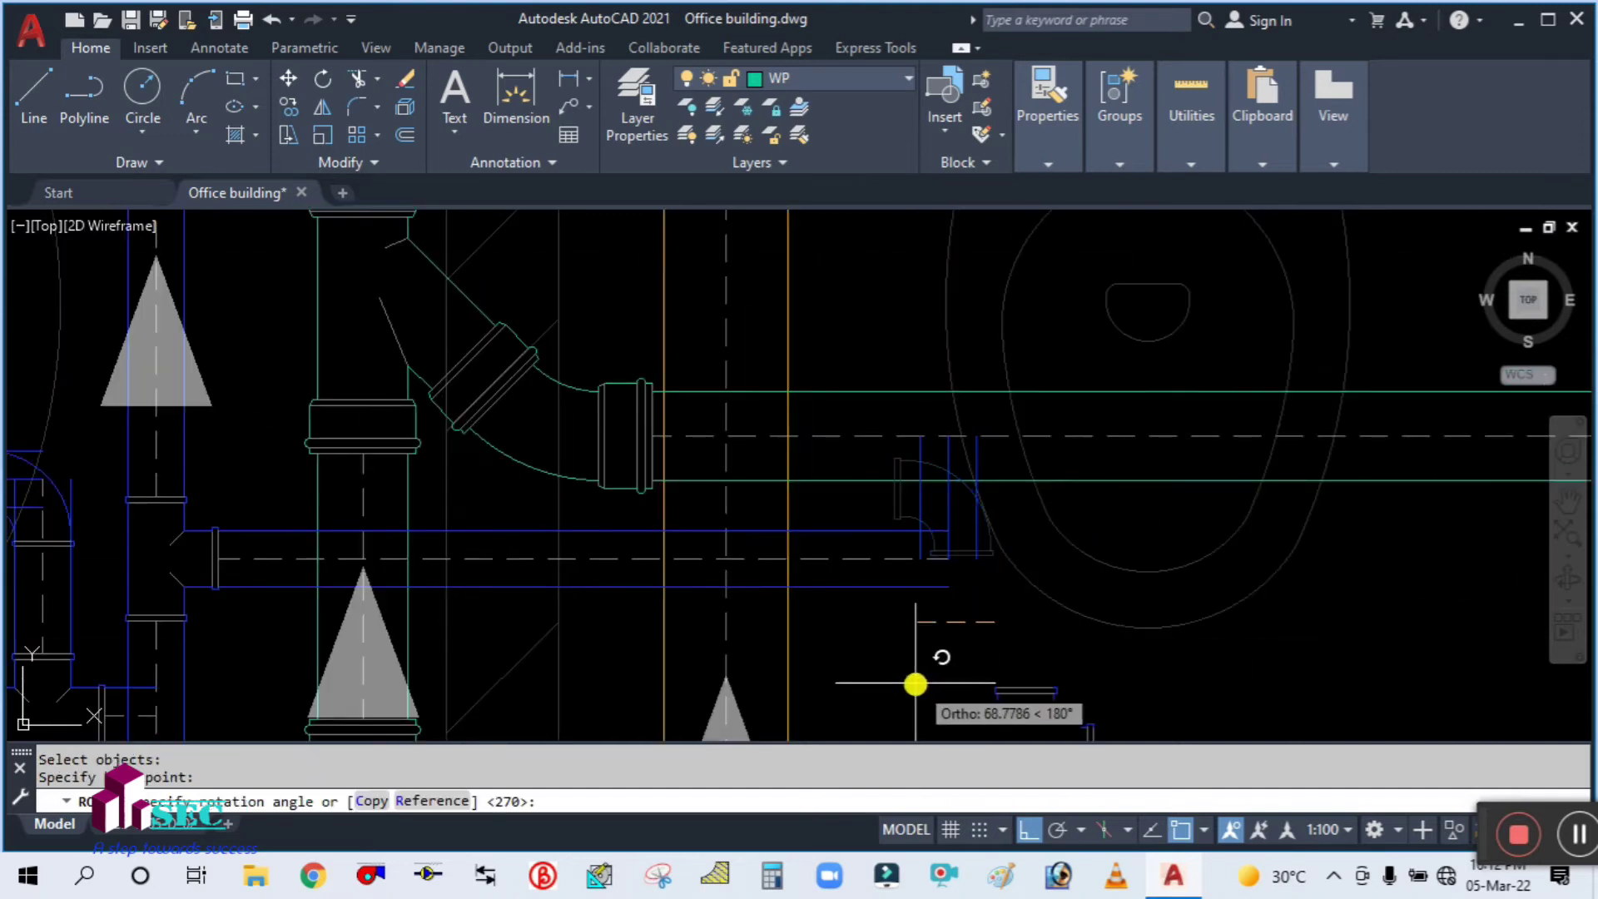
pyautogui.click(999, 651)
# Move the rotated elbow by its side collar's midpoint onto the centre line of the fourth toilet's horizontal vent pipe
pyautogui.scroll(2, 1075, 637)
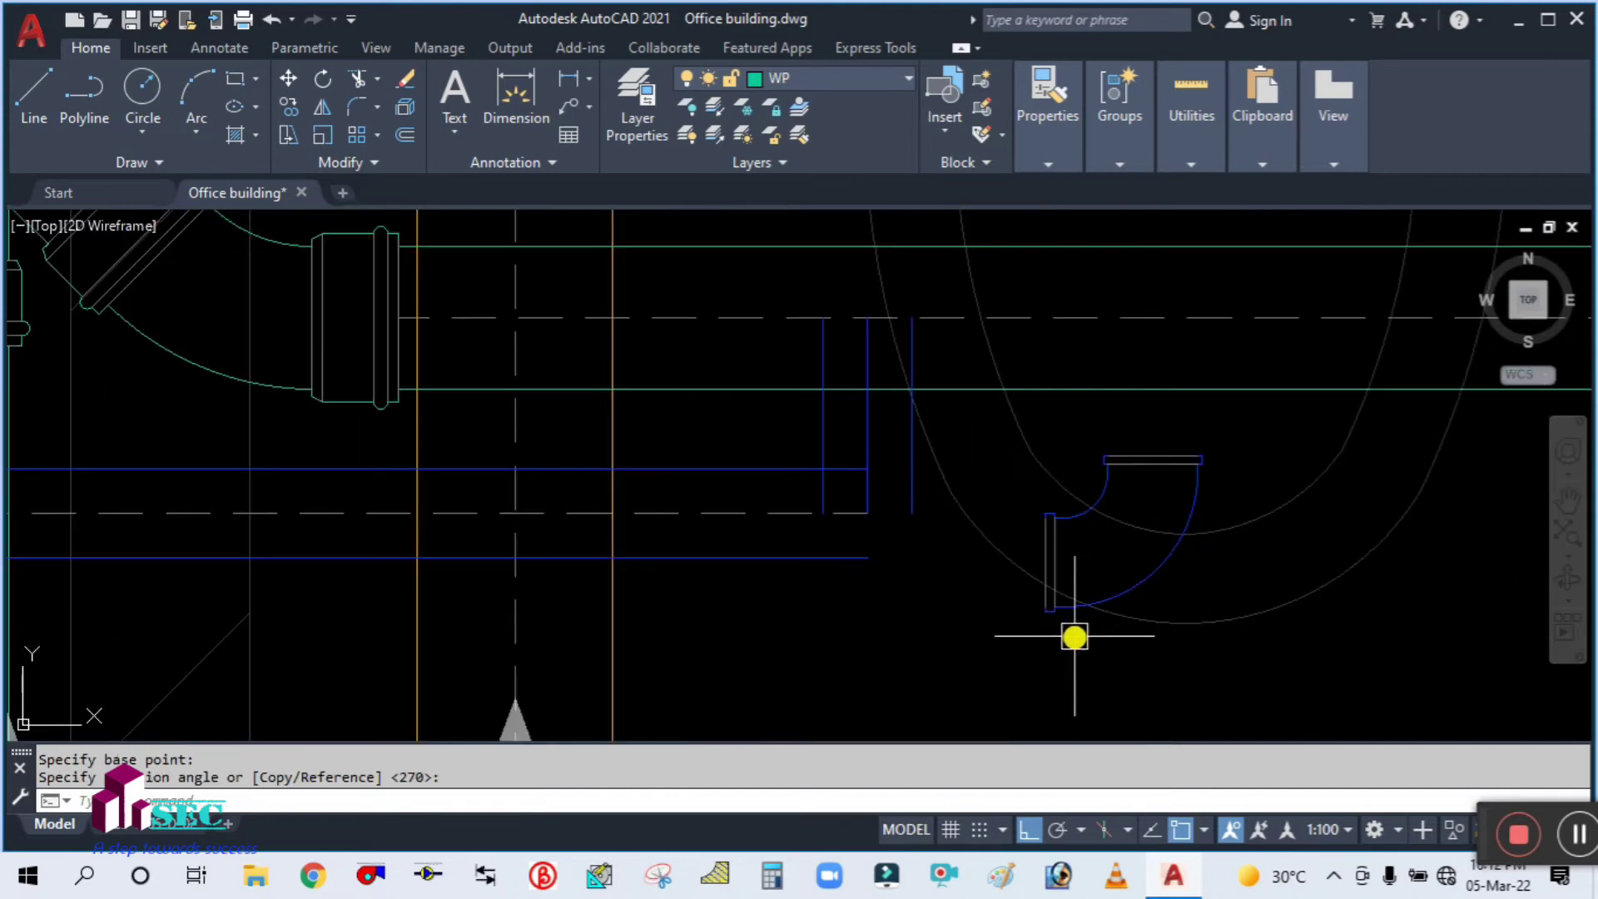
pyautogui.click(1049, 612)
pyautogui.scroll(2, 1045, 583)
pyautogui.press('Return')
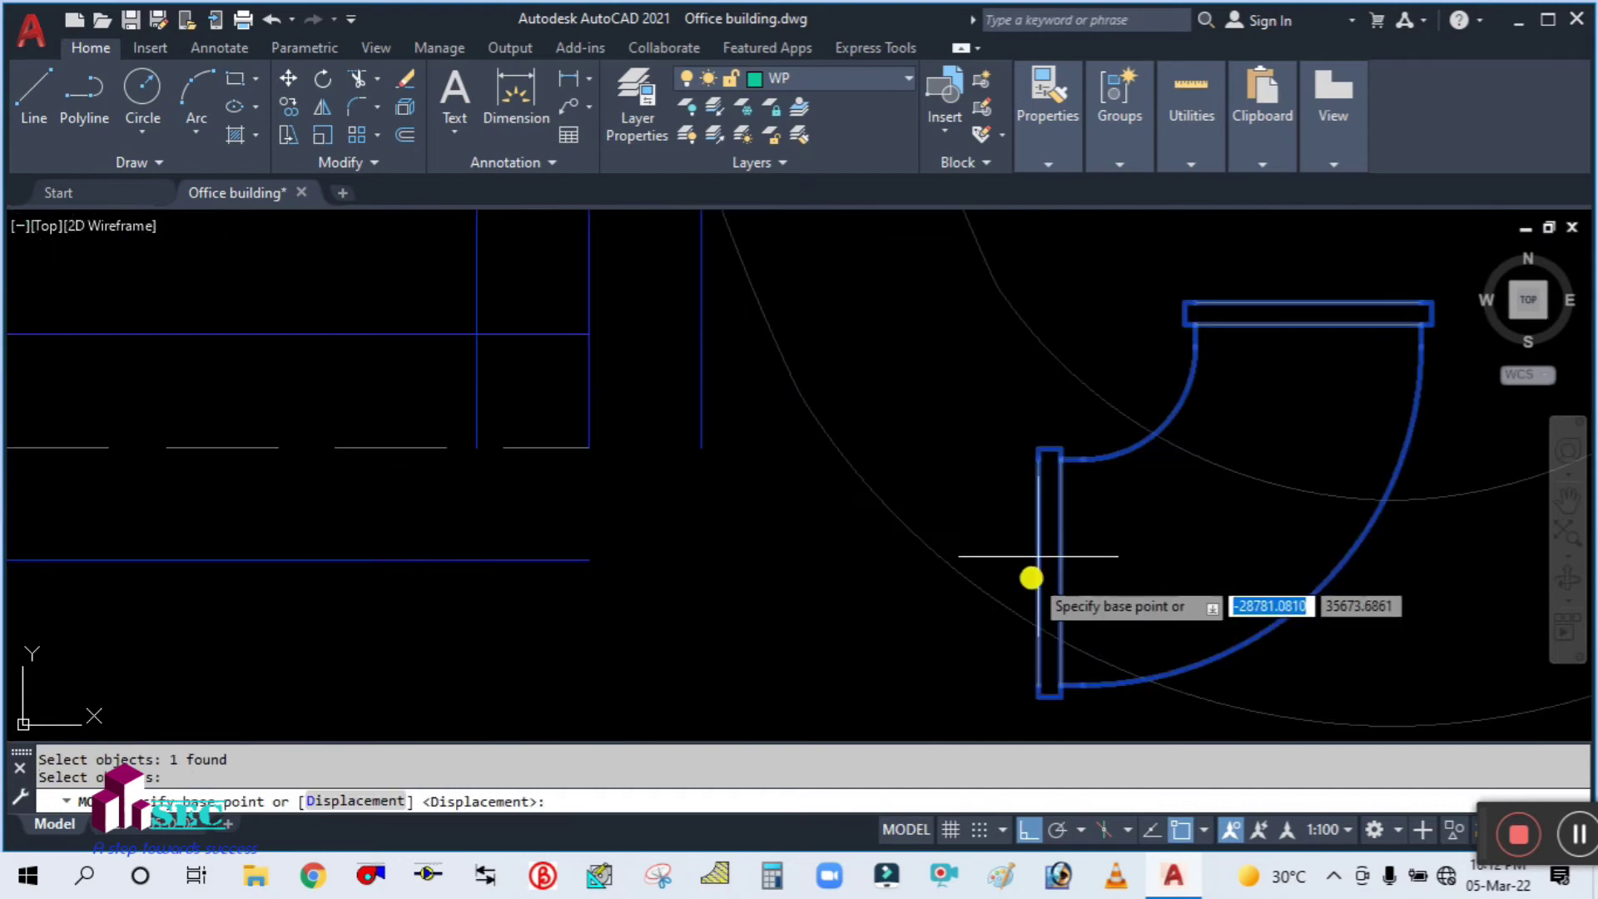
pyautogui.click(1033, 580)
pyautogui.scroll(-3, 1031, 574)
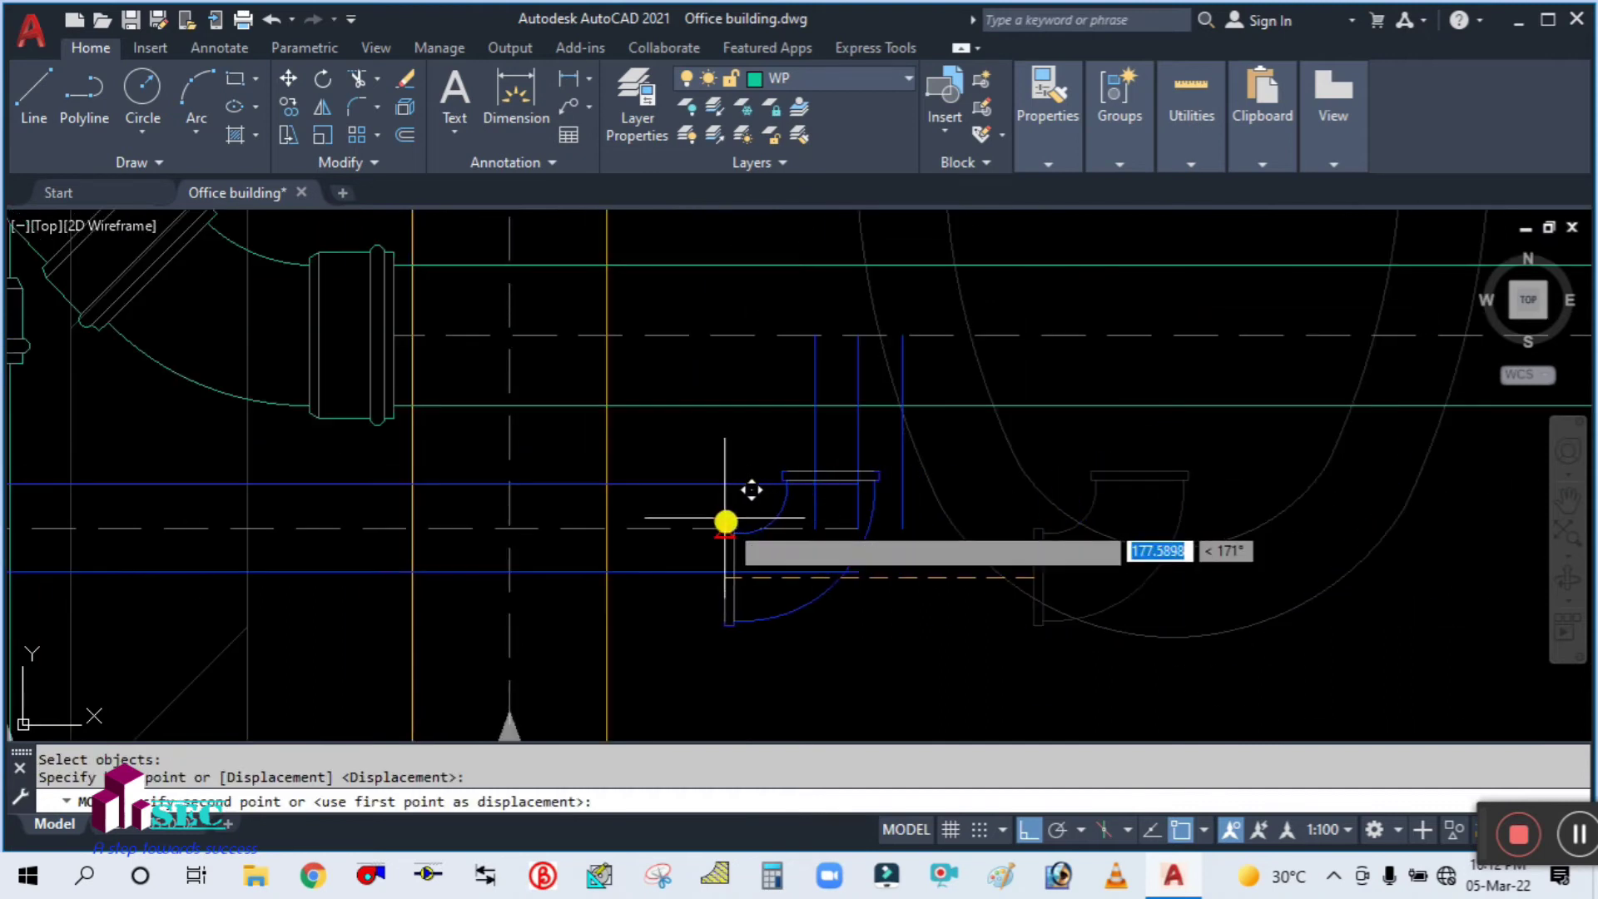
pyautogui.click(847, 457)
# Shift the fourth toilet's elbow sideways so its upper collar's midpoint meets the vertical pipe's centre line
pyautogui.scroll(4, 847, 456)
pyautogui.press('Return')
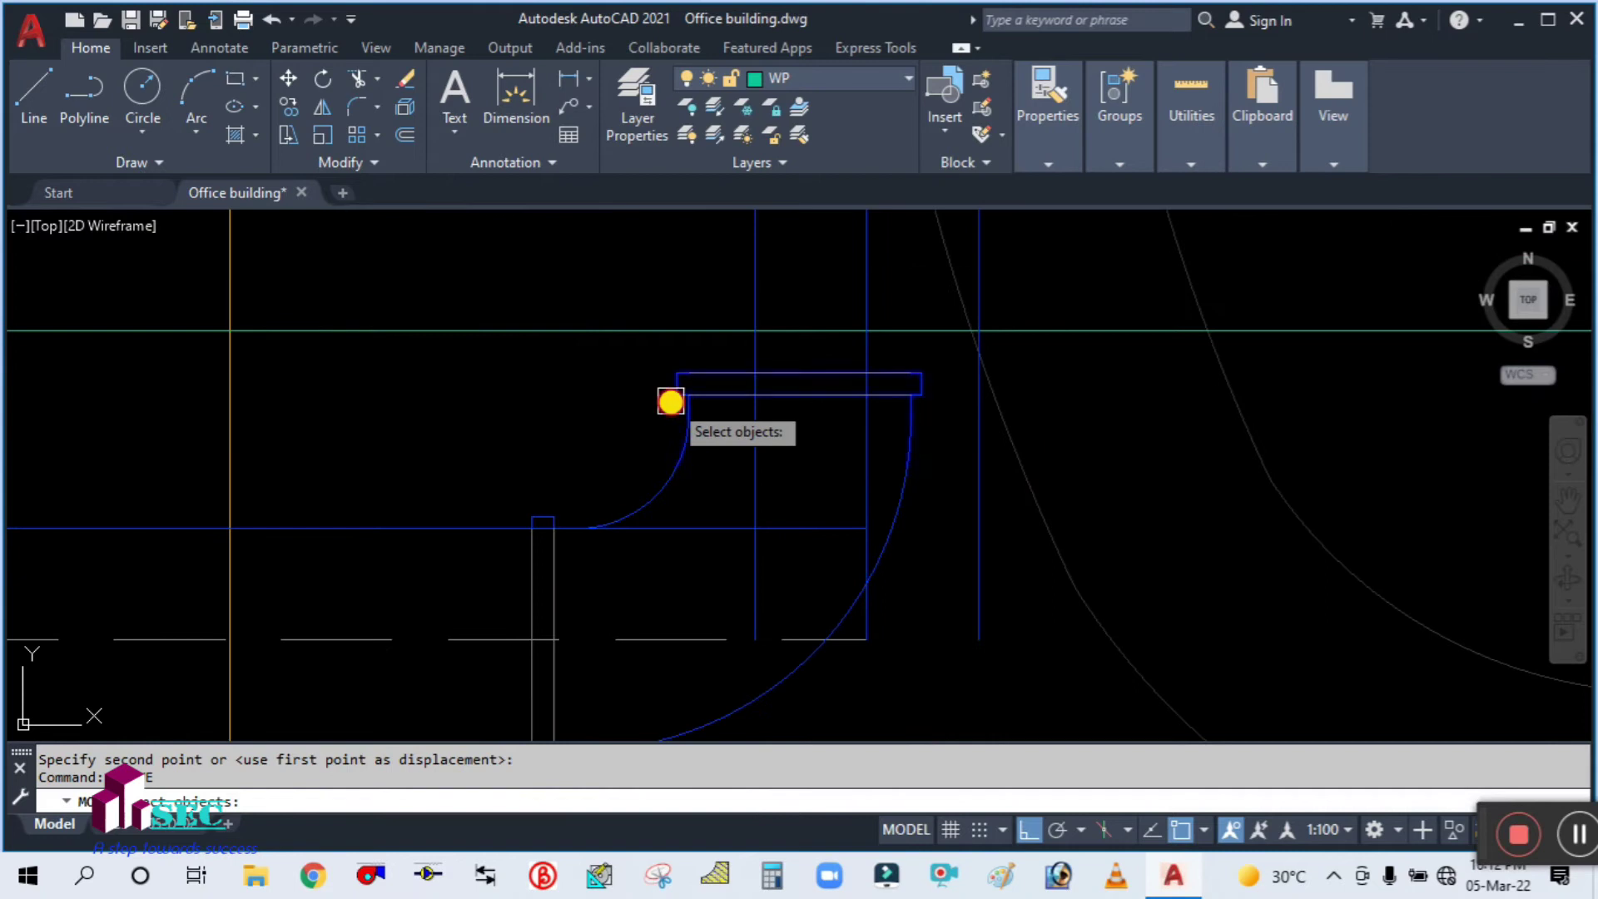
pyautogui.click(671, 402)
pyautogui.press('Return')
pyautogui.click(799, 373)
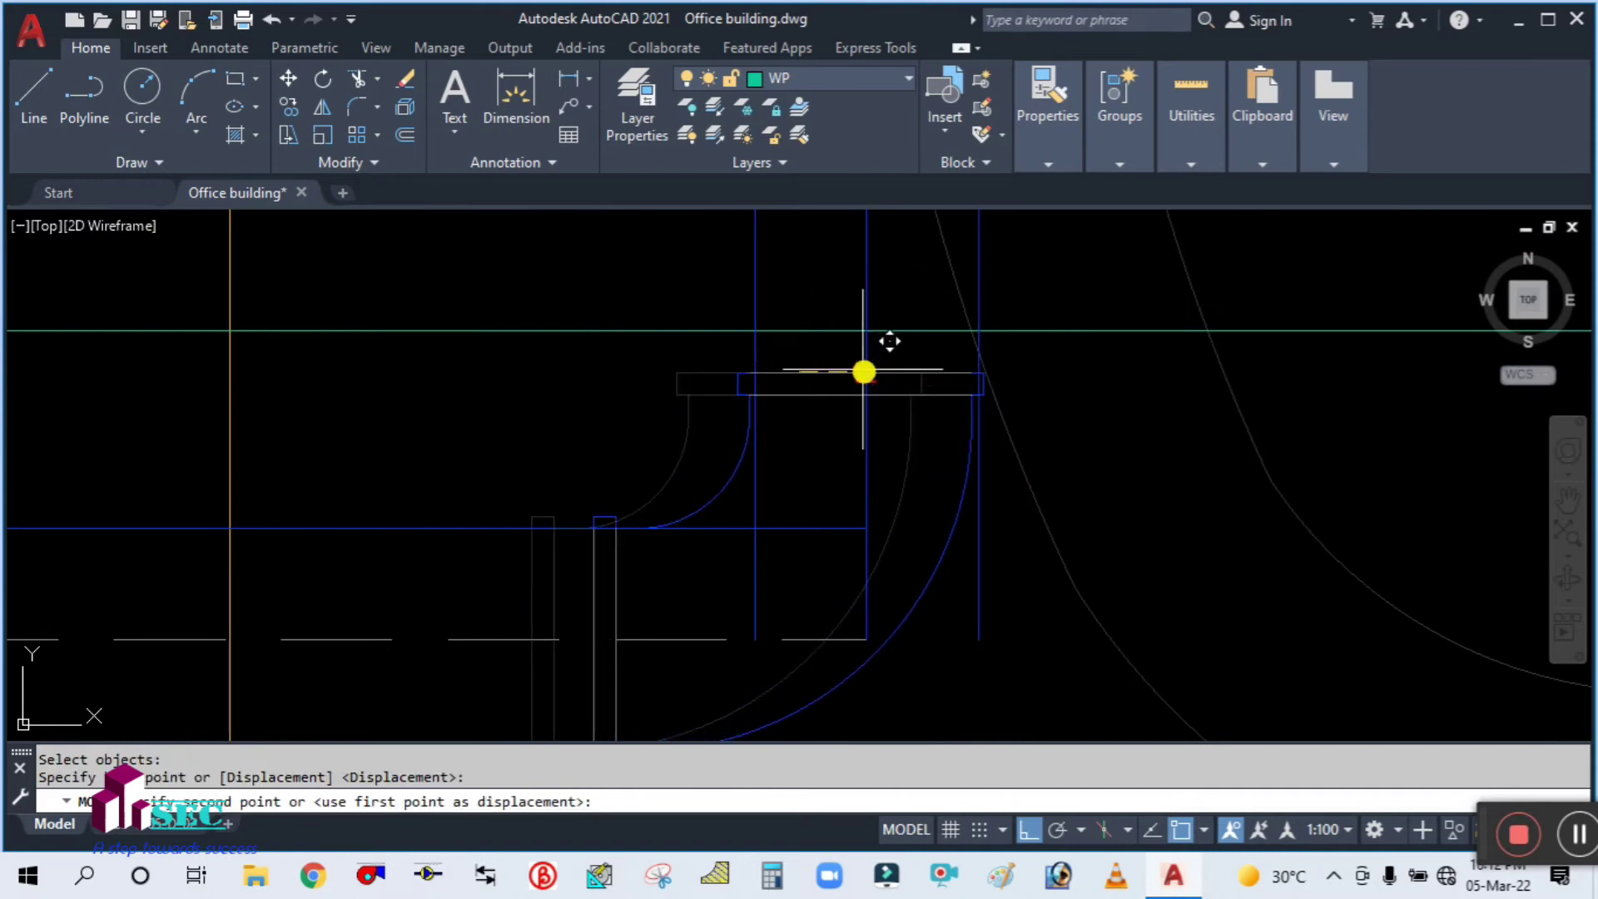
pyautogui.click(866, 372)
# Copy the fourth toilet's elbow straight down to the free area beside the main vent's lower end near the washbasins
pyautogui.scroll(-5, 871, 385)
pyautogui.scroll(3, 1008, 491)
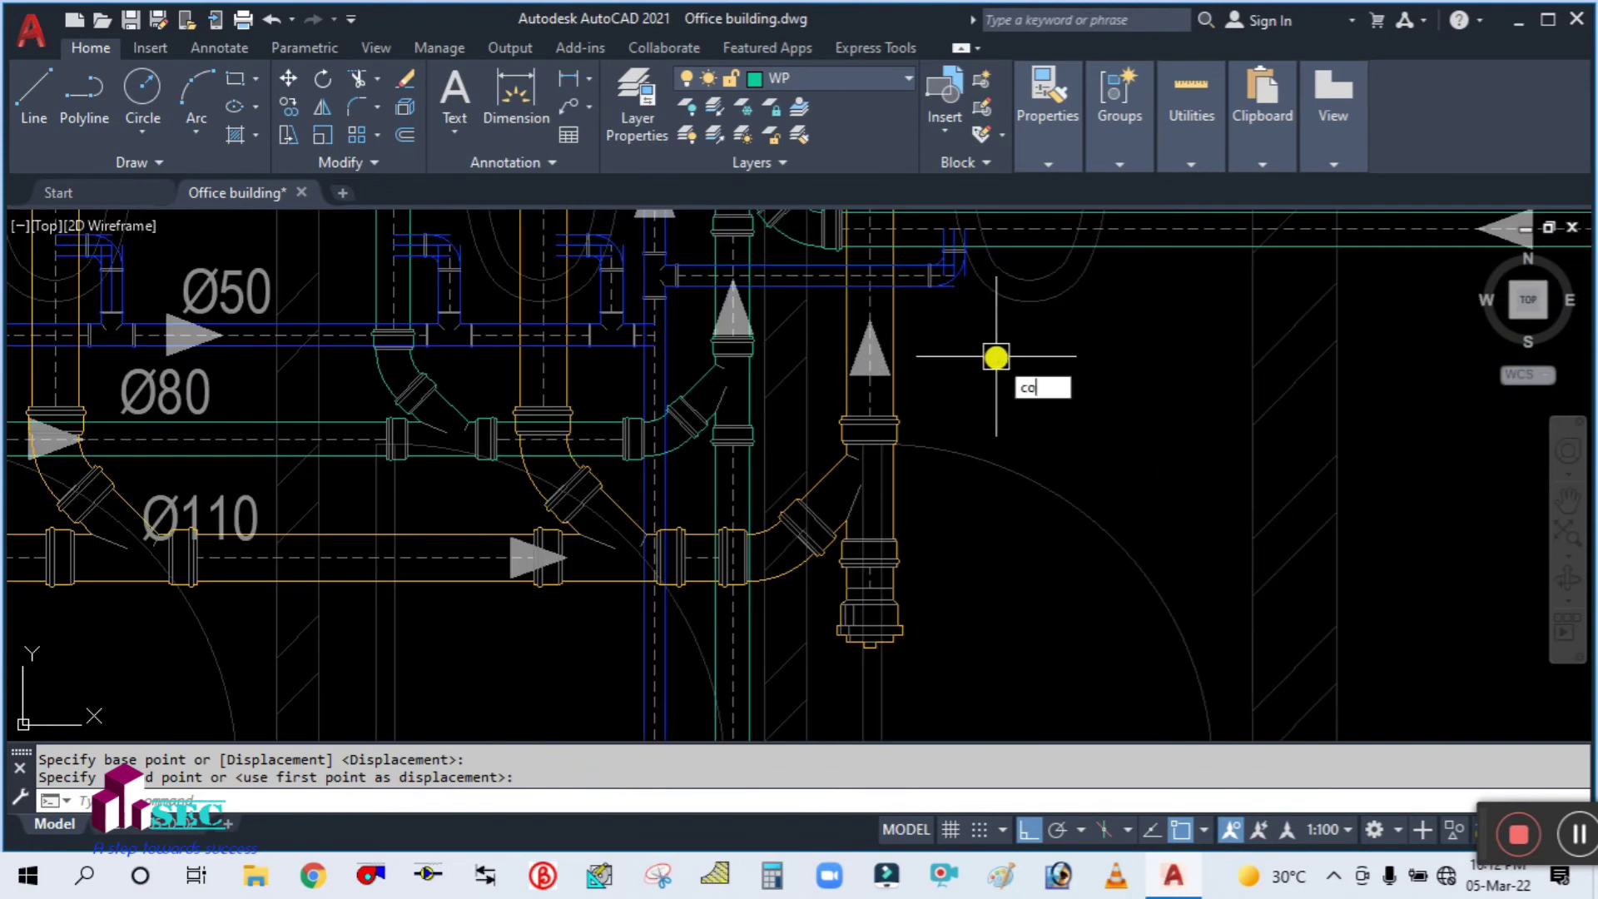
pyautogui.press('Return')
pyautogui.scroll(6, 946, 308)
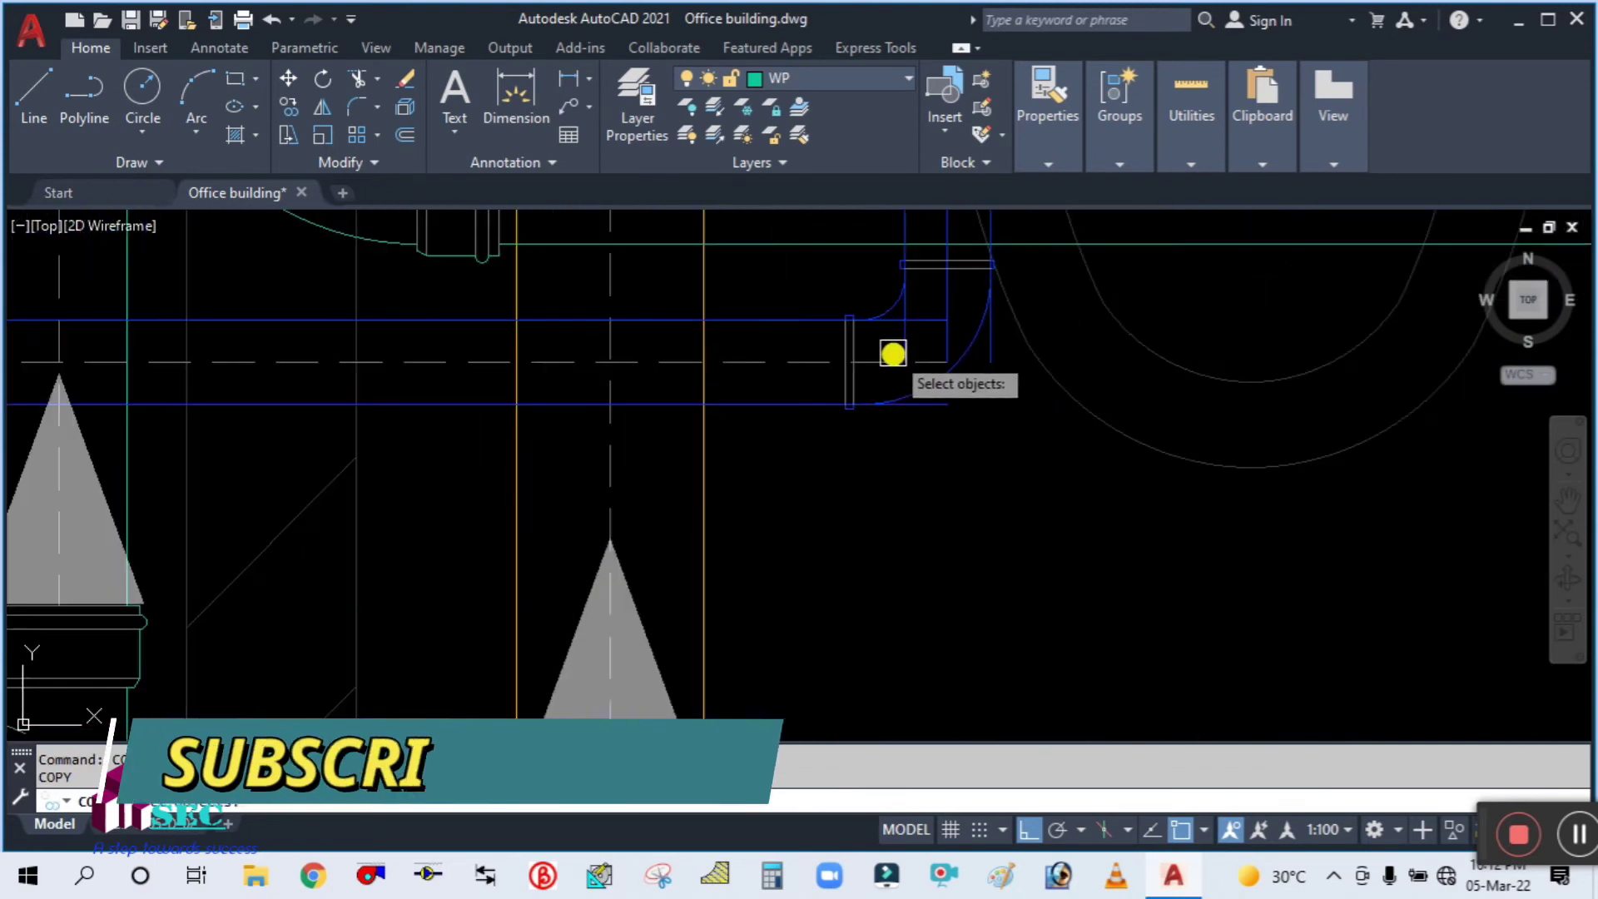
pyautogui.click(934, 385)
pyautogui.scroll(-4, 936, 385)
pyautogui.press('Return')
pyautogui.click(946, 431)
pyautogui.scroll(-2, 944, 490)
pyautogui.scroll(-5, 914, 222)
pyautogui.scroll(2, 865, 616)
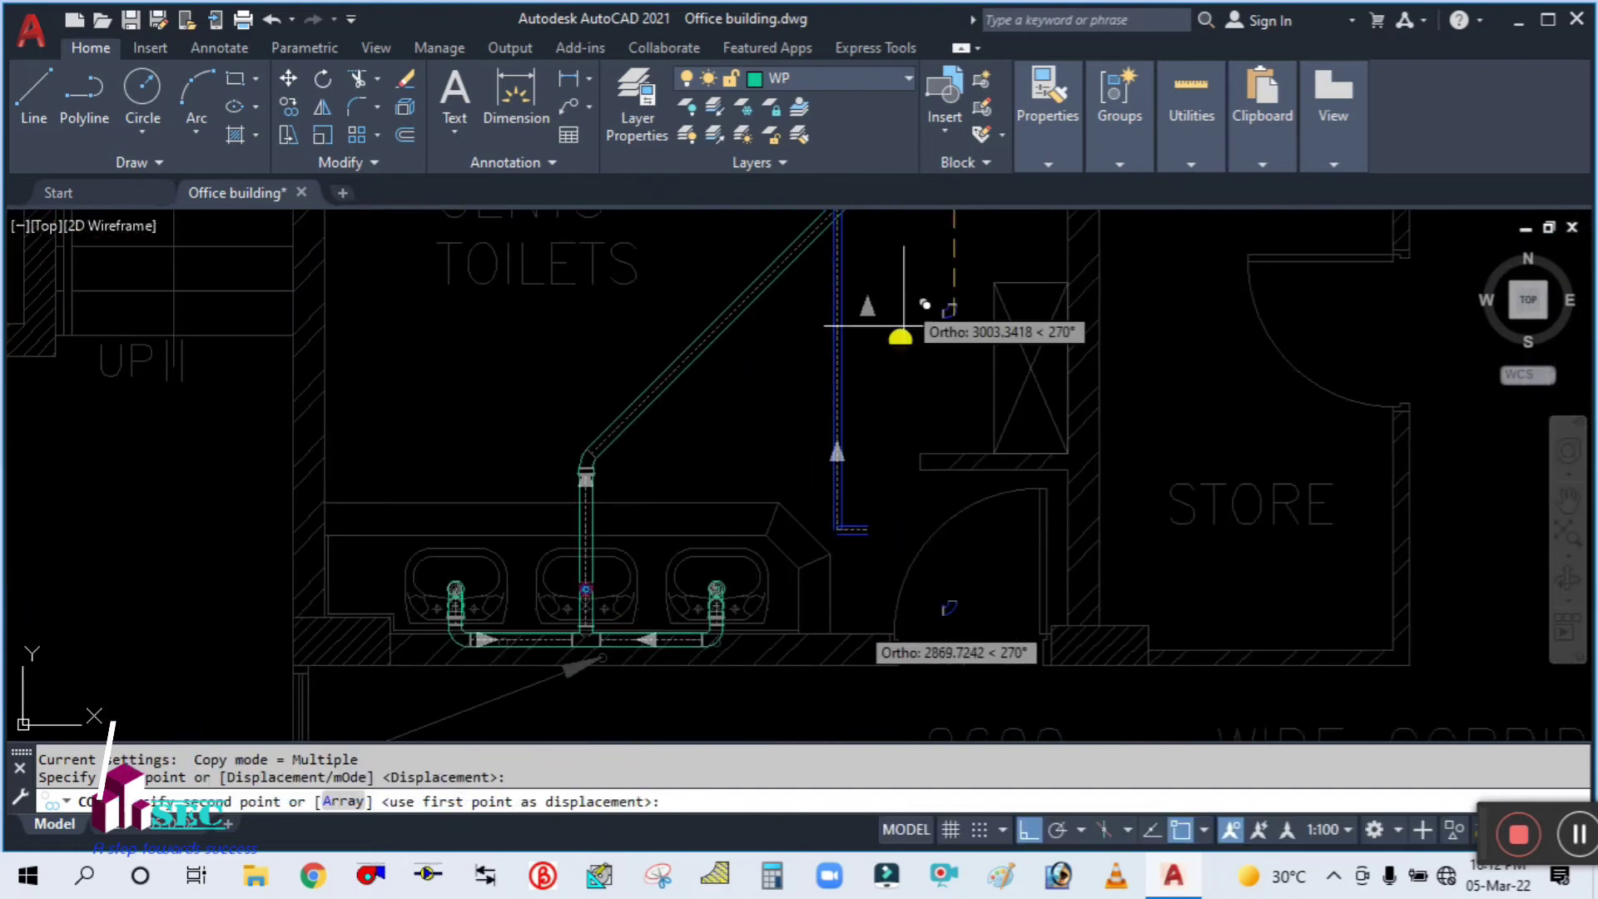
pyautogui.scroll(5, 882, 553)
pyautogui.click(1007, 513)
pyautogui.press('Return')
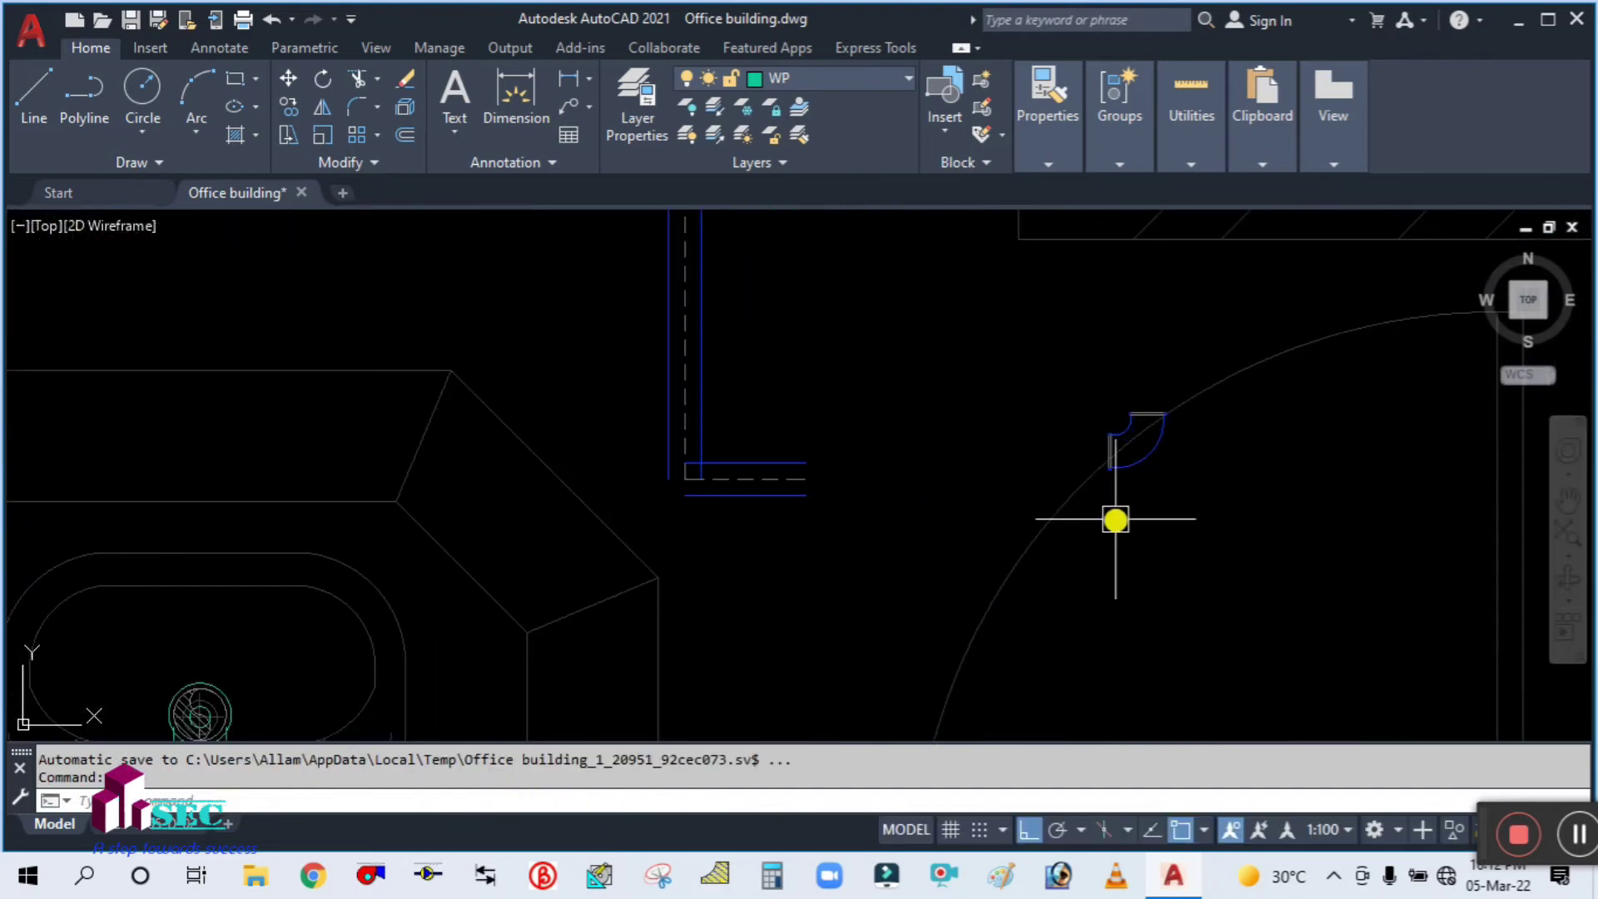
# Rotate the copied elbow near the washbasins by 270° so its collars face up and towards the short horizontal pipe
pyautogui.write('ro')
pyautogui.press('Return')
pyautogui.click(1138, 457)
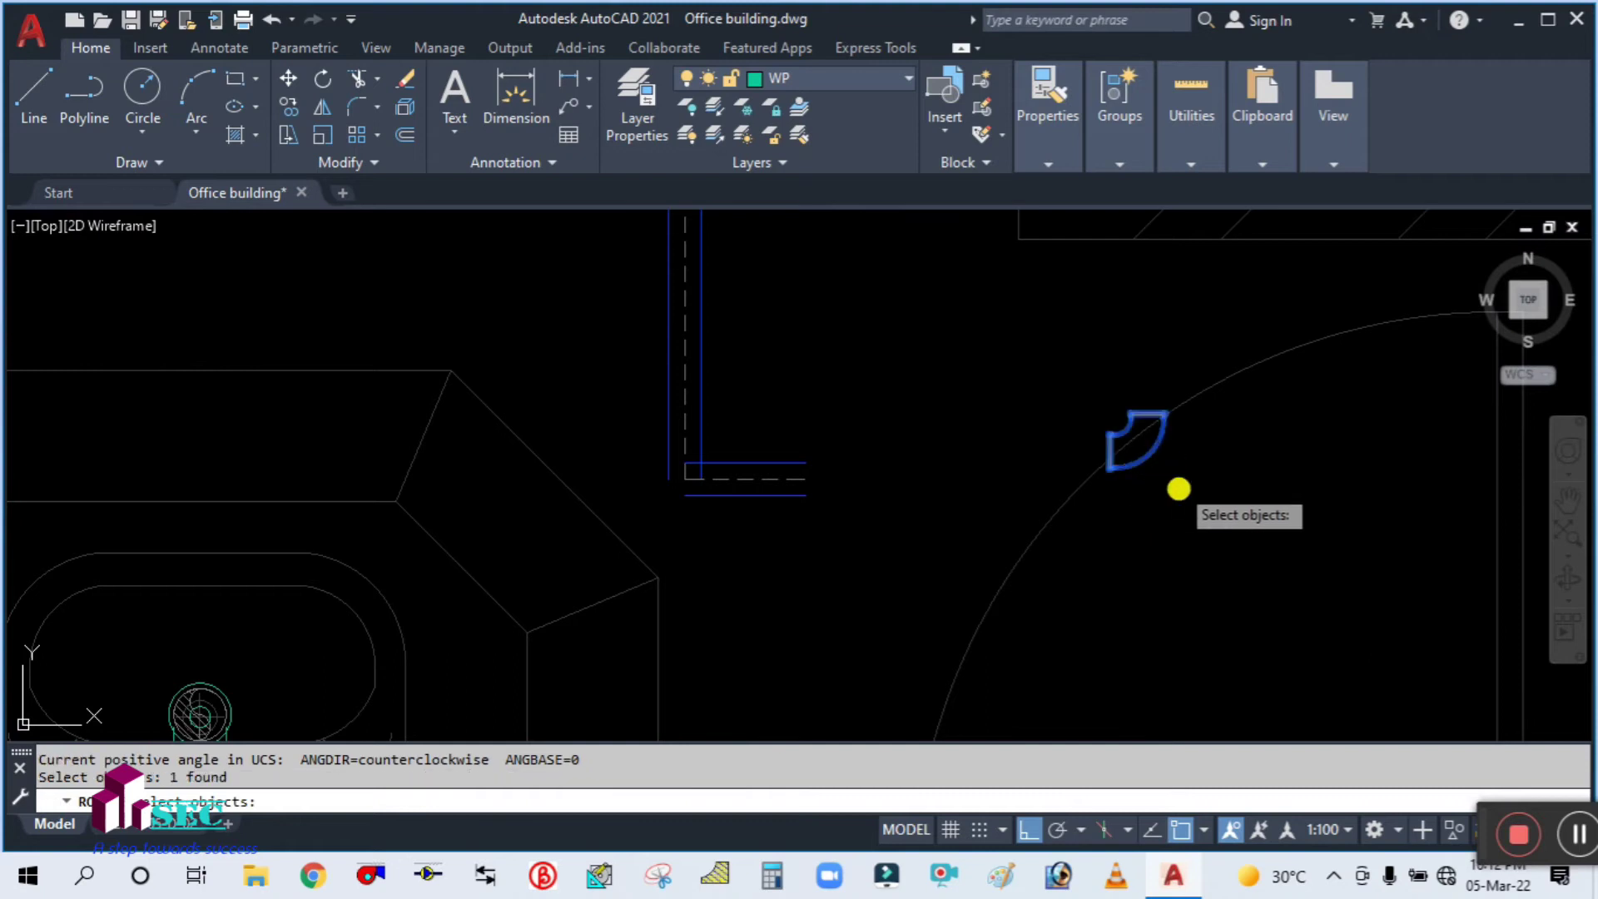
pyautogui.press('Return')
pyautogui.click(1182, 493)
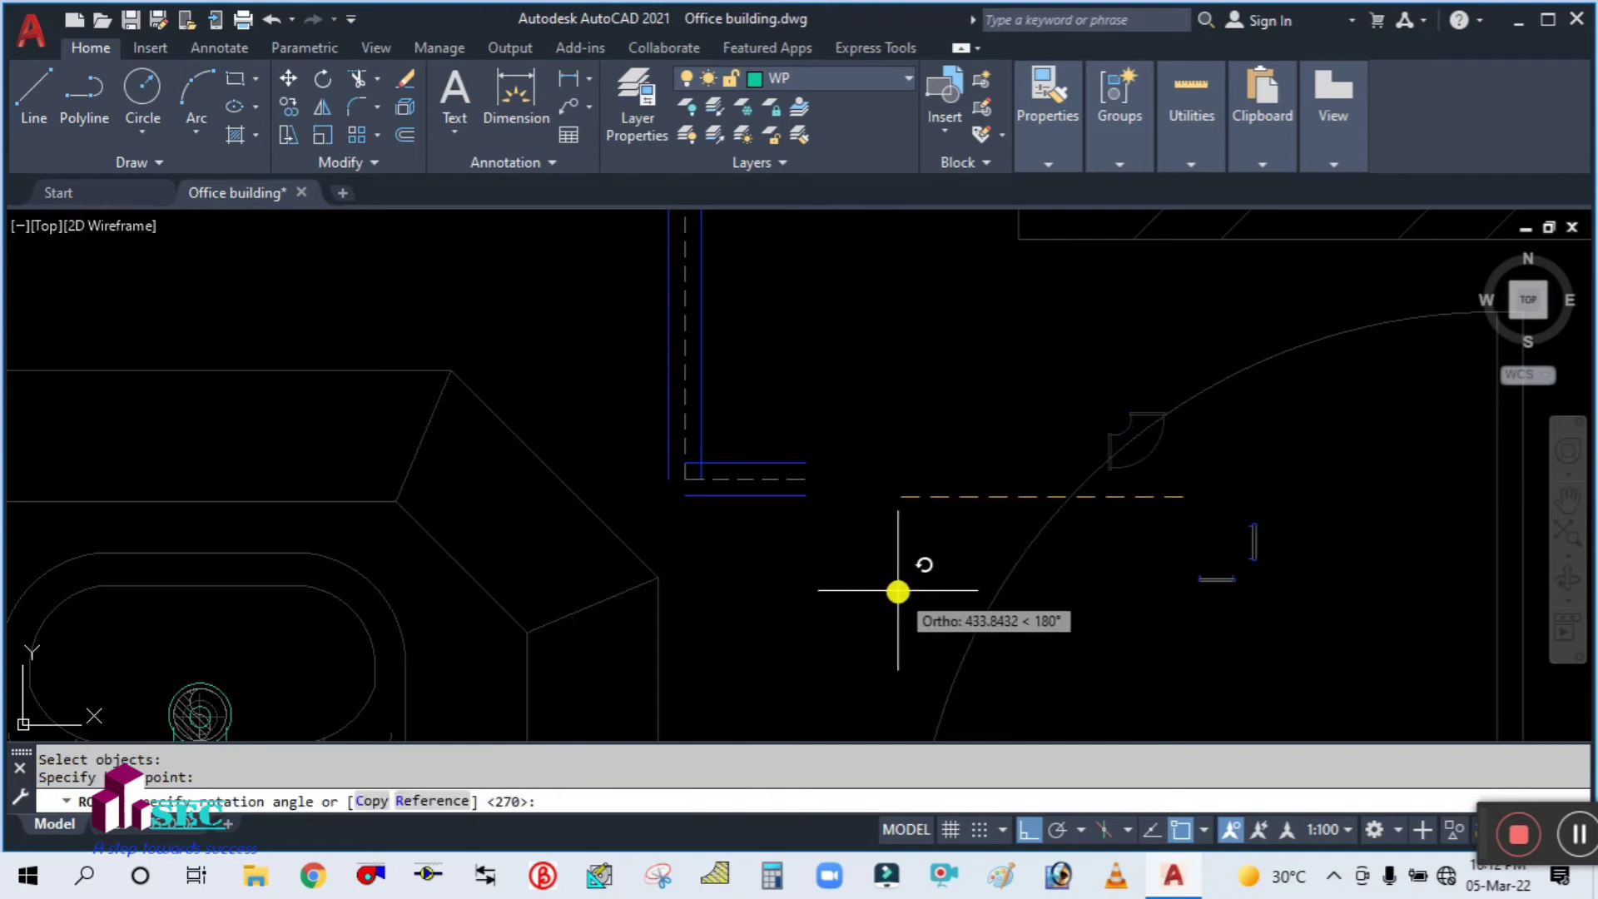
pyautogui.press('Return')
# Move the rotated elbow to the main vent's lower bend, placing its side collar's midpoint on the short horizontal pipe's centre line
pyautogui.click(1290, 542)
pyautogui.scroll(2, 1271, 447)
pyautogui.press('Return')
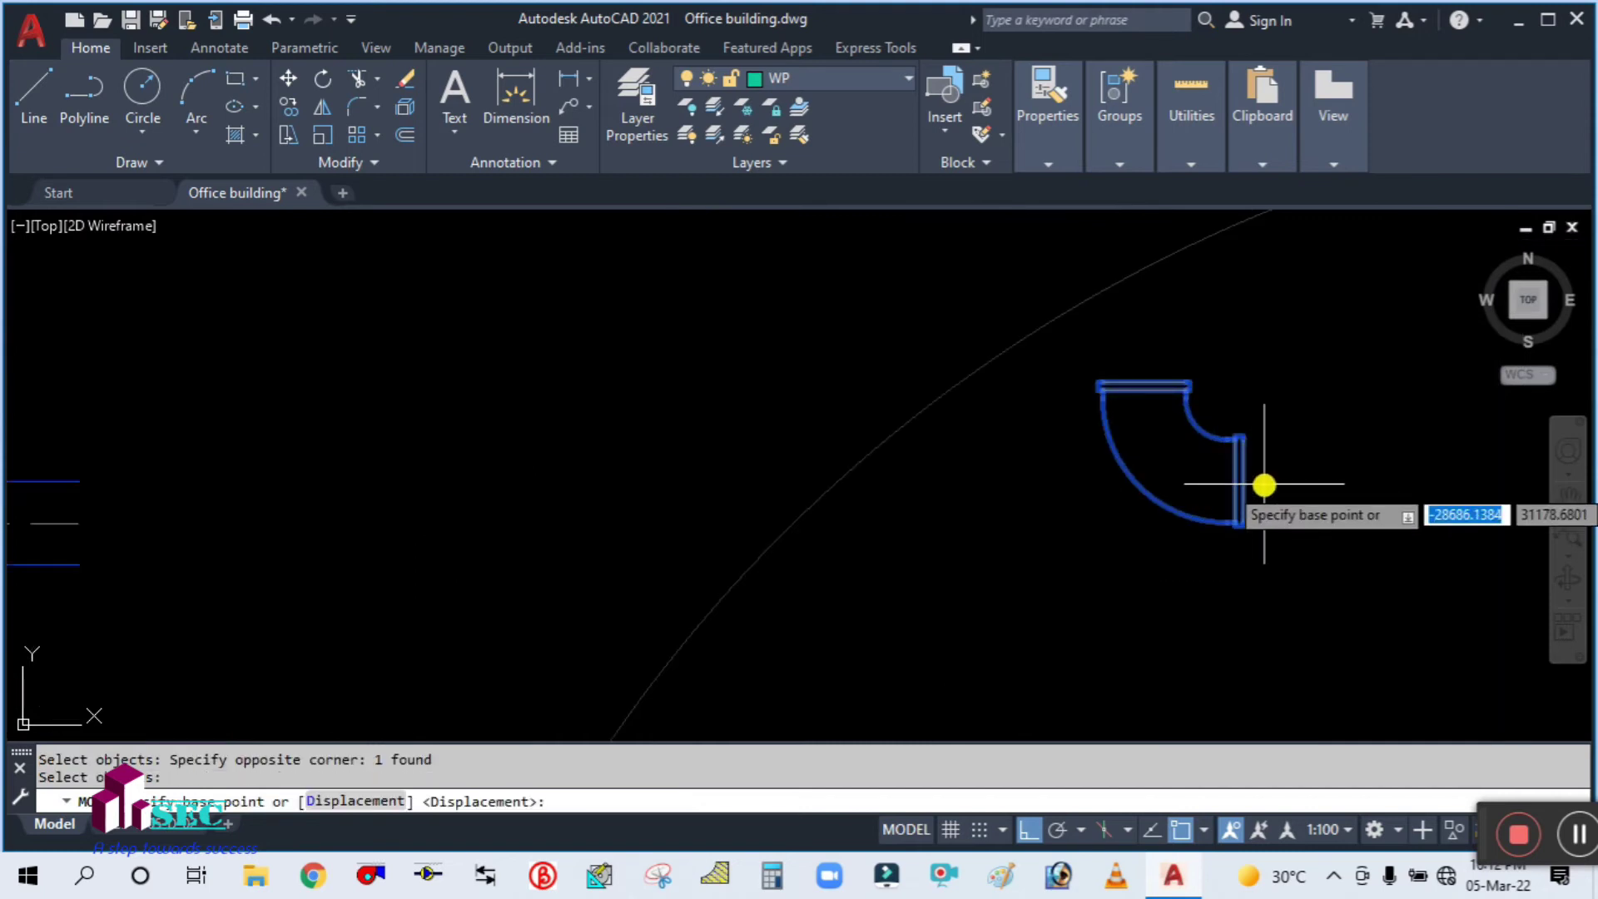
pyautogui.click(1243, 483)
pyautogui.scroll(-2, 1244, 487)
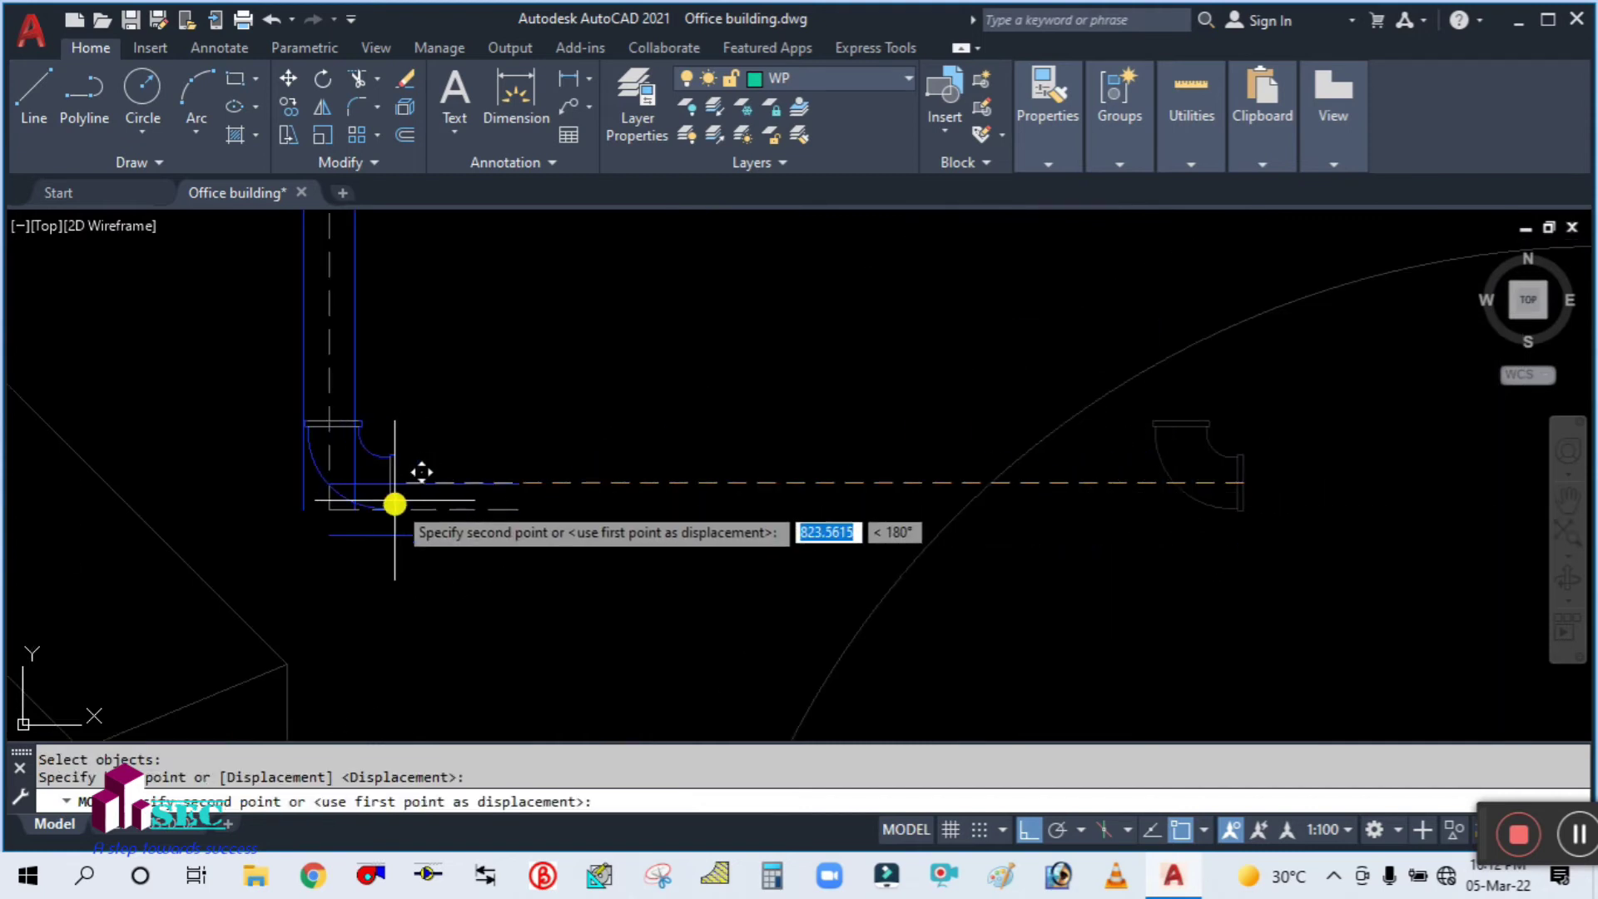
pyautogui.click(357, 525)
# Shift the elbow at the main vent's lower bend sideways so its upper collar's midpoint meets the vertical pipe's centre line
pyautogui.moveTo(357, 524); pyautogui.dragTo(490, 552, button='middle')
pyautogui.scroll(2, 471, 518)
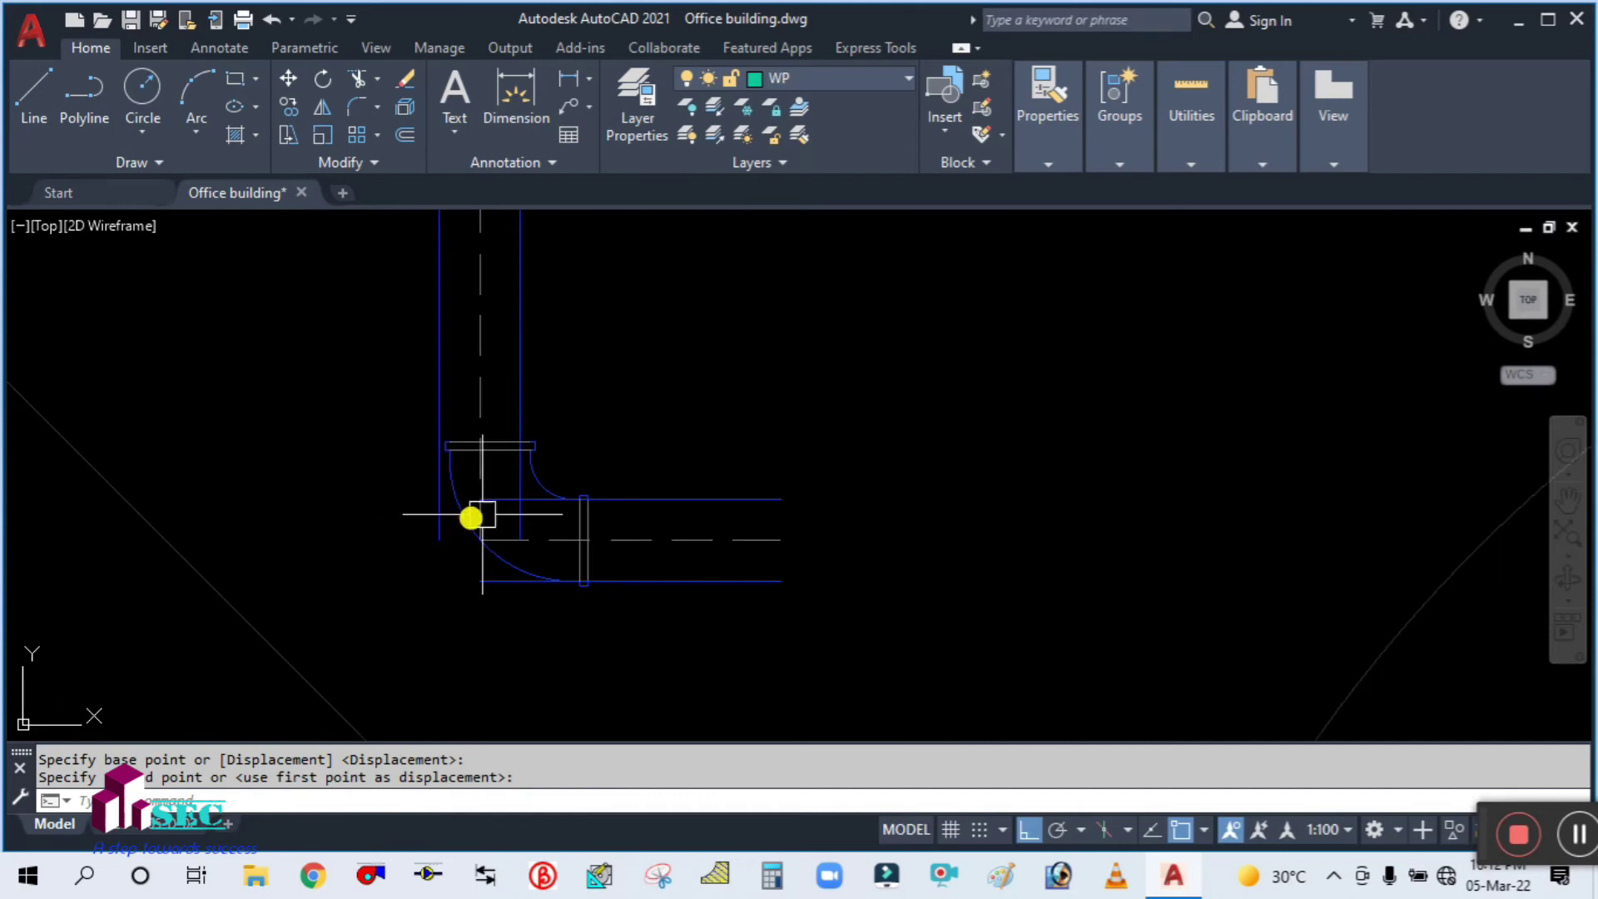
pyautogui.press('Return')
pyautogui.write('m')
pyautogui.press('Return')
pyautogui.scroll(2, 462, 476)
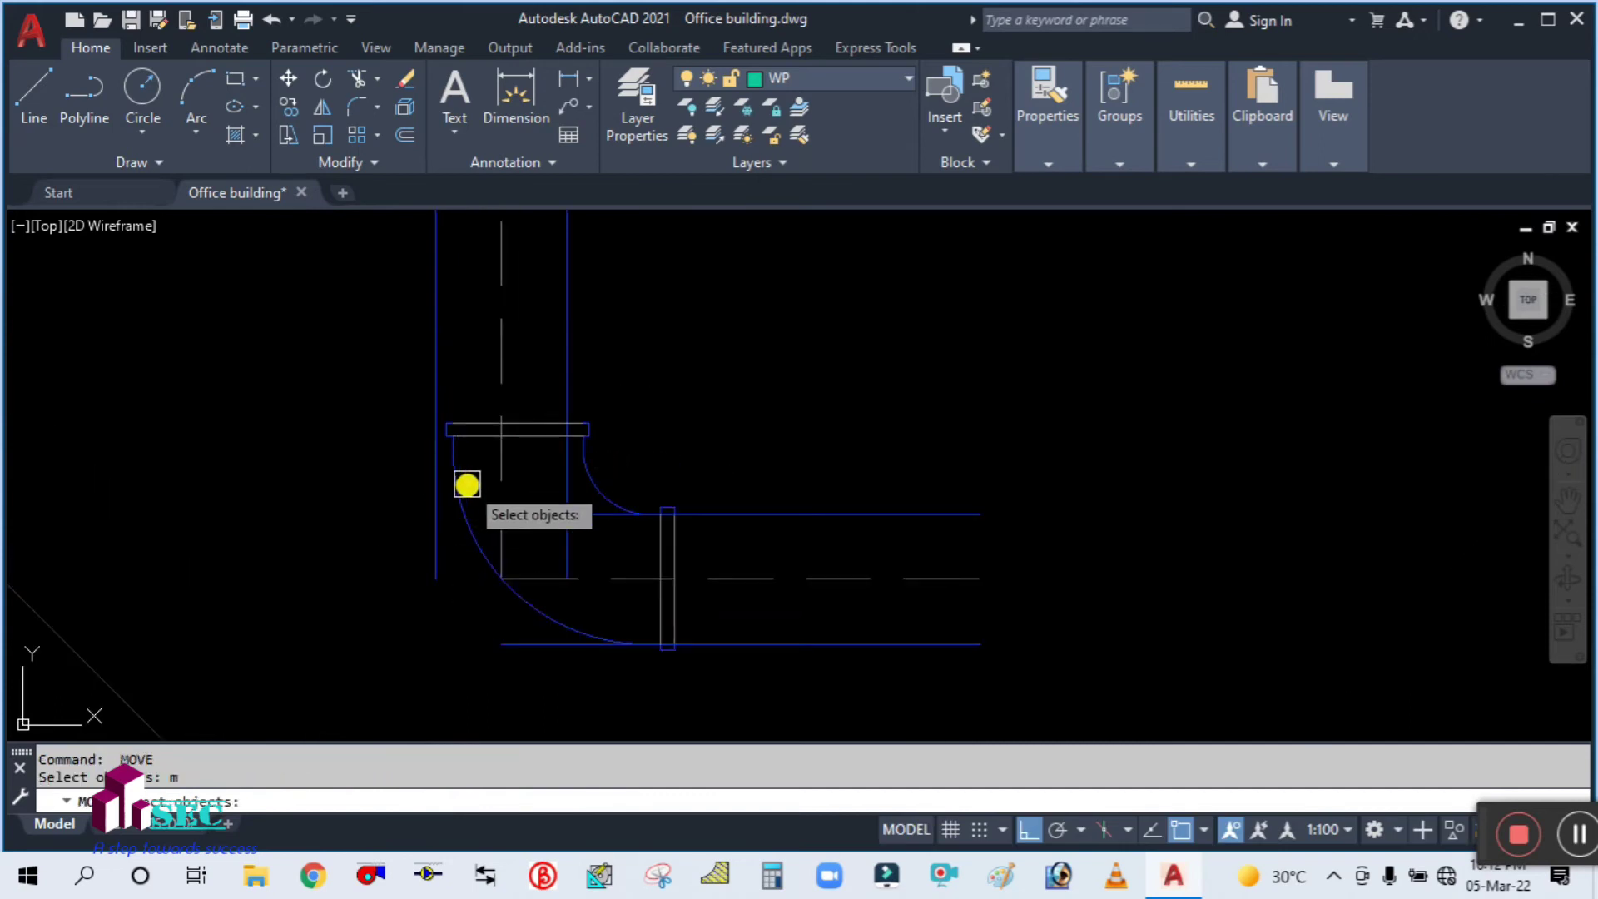
pyautogui.scroll(2, 503, 431)
pyautogui.click(526, 416)
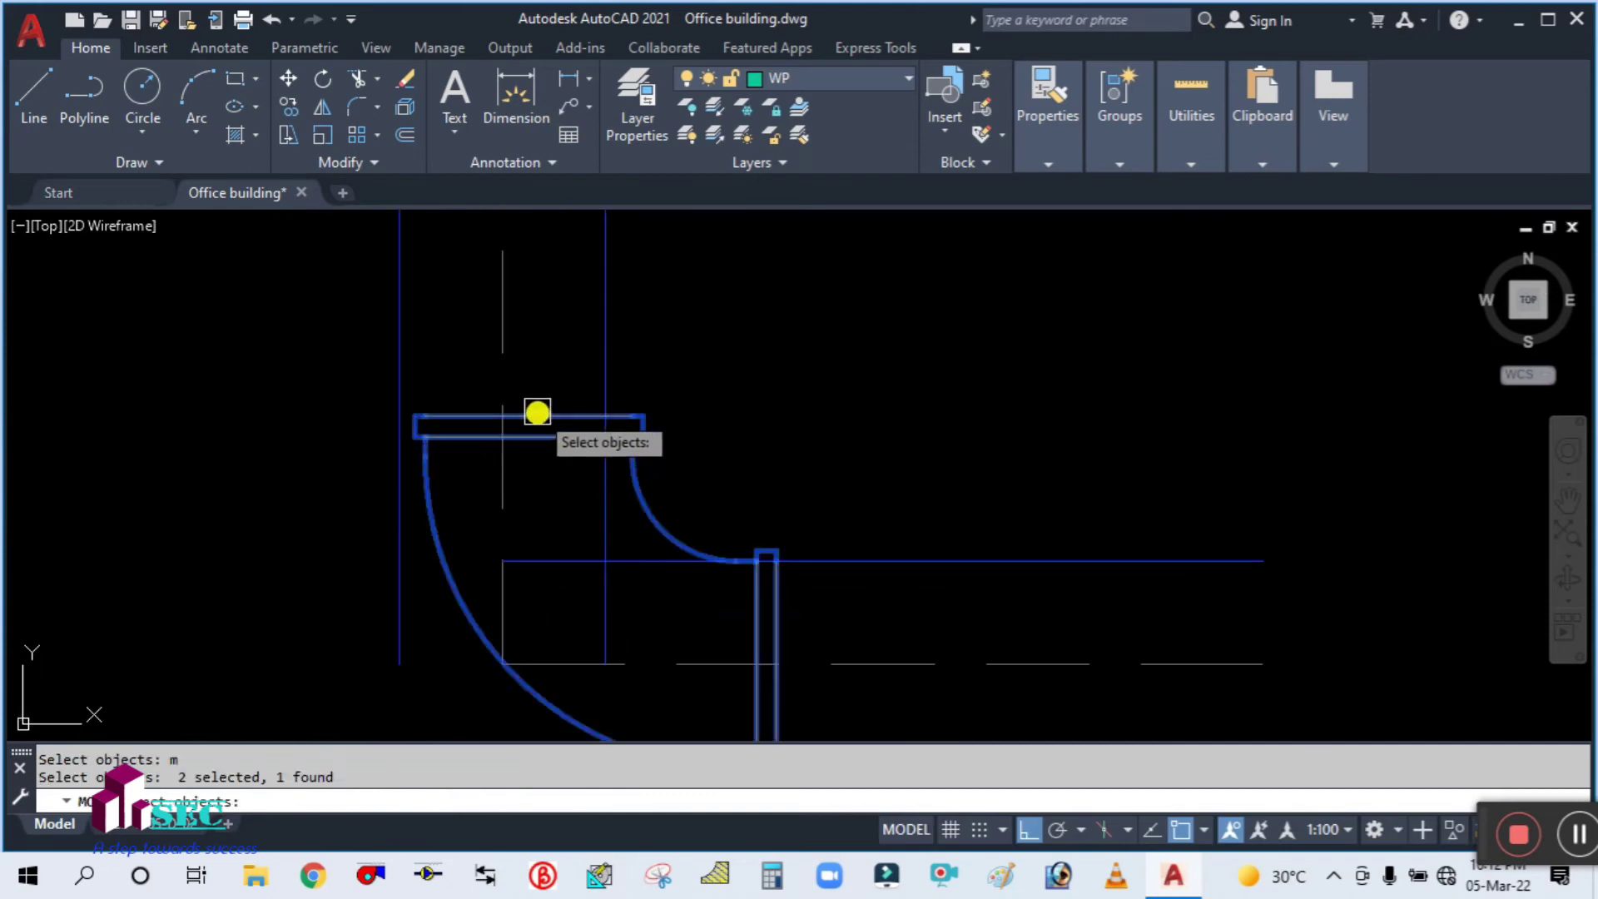
pyautogui.press('Return')
pyautogui.click(531, 417)
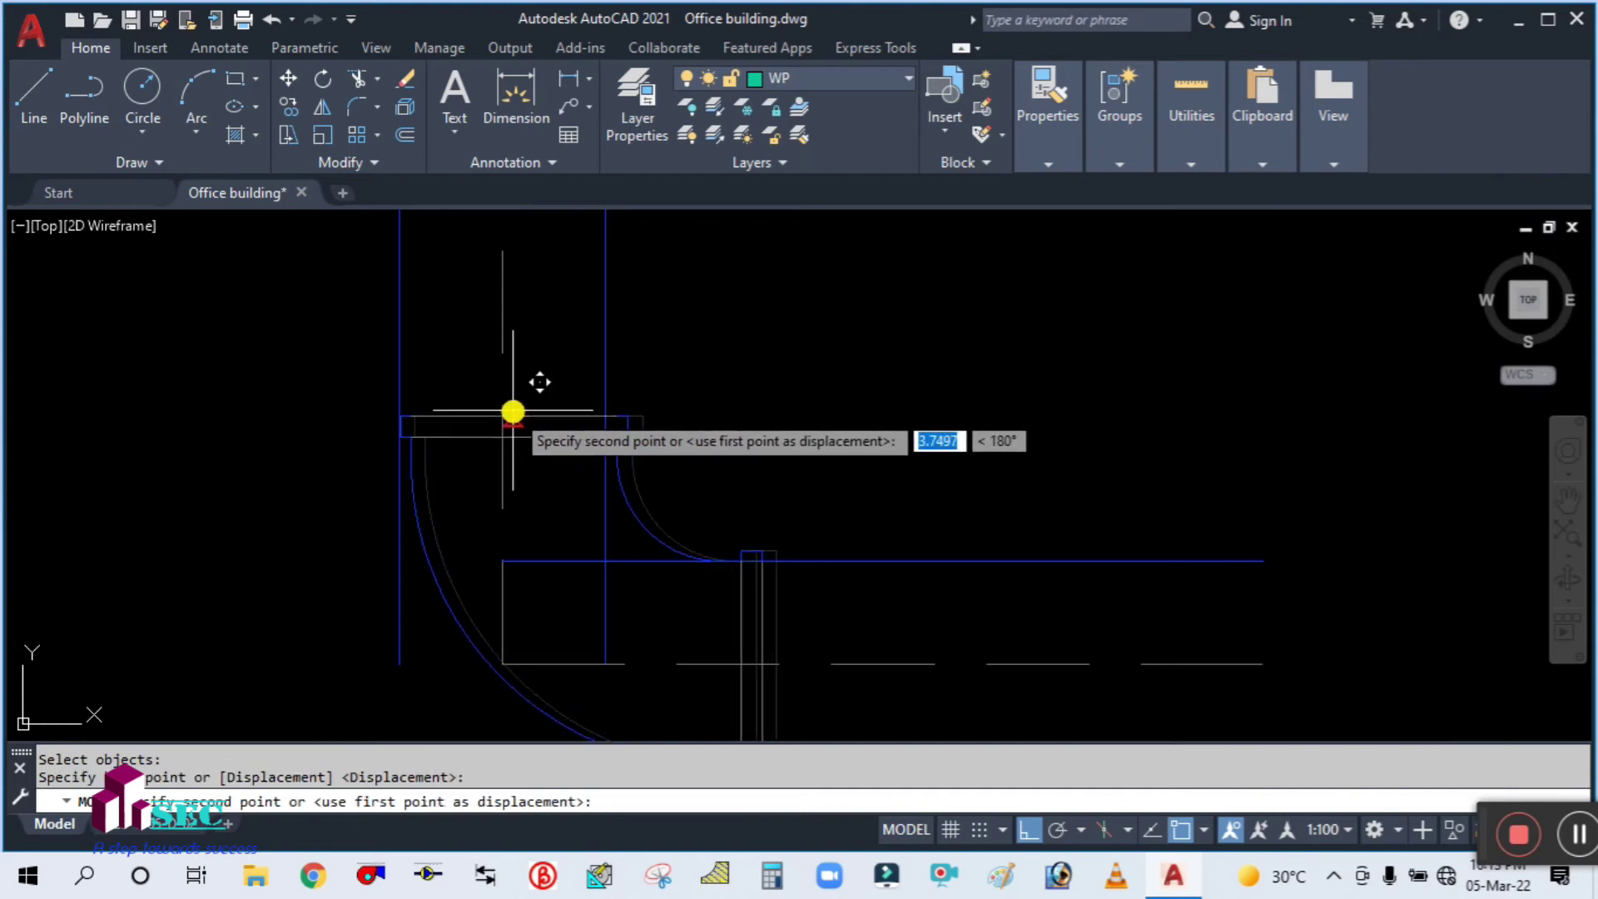
pyautogui.scroll(-8, 503, 416)
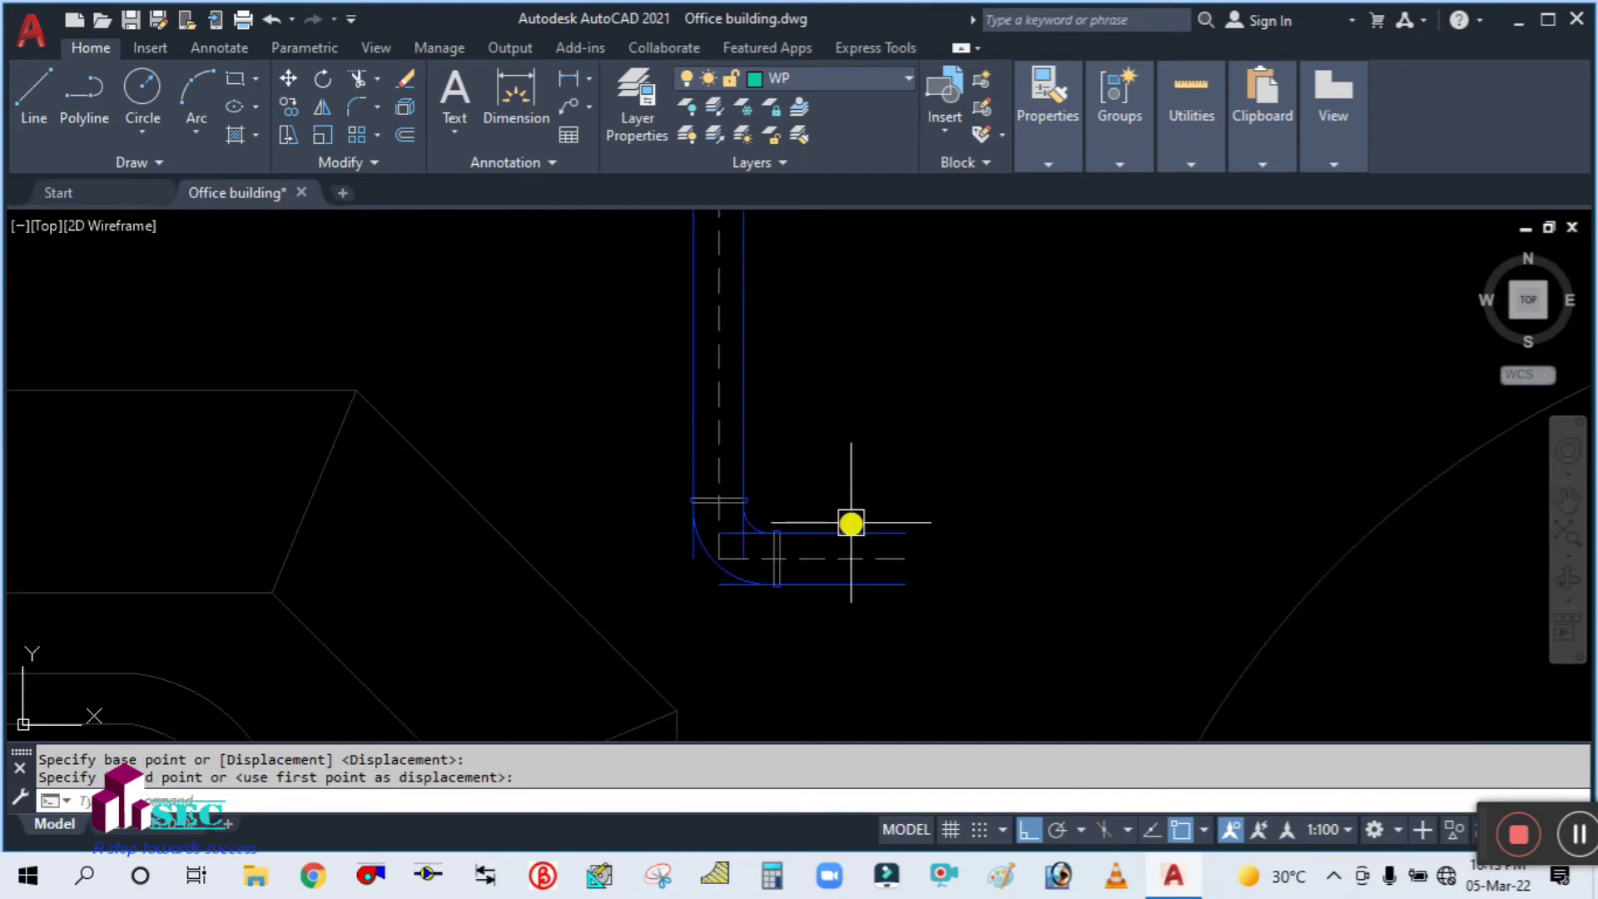
# Move the main vent's lower elbow and short horizontal pipe straight up the vent's centre line to just above the Ø80 drain's bend
pyautogui.click(900, 522)
pyautogui.moveTo(863, 425); pyautogui.dragTo(841, 614, button='middle')
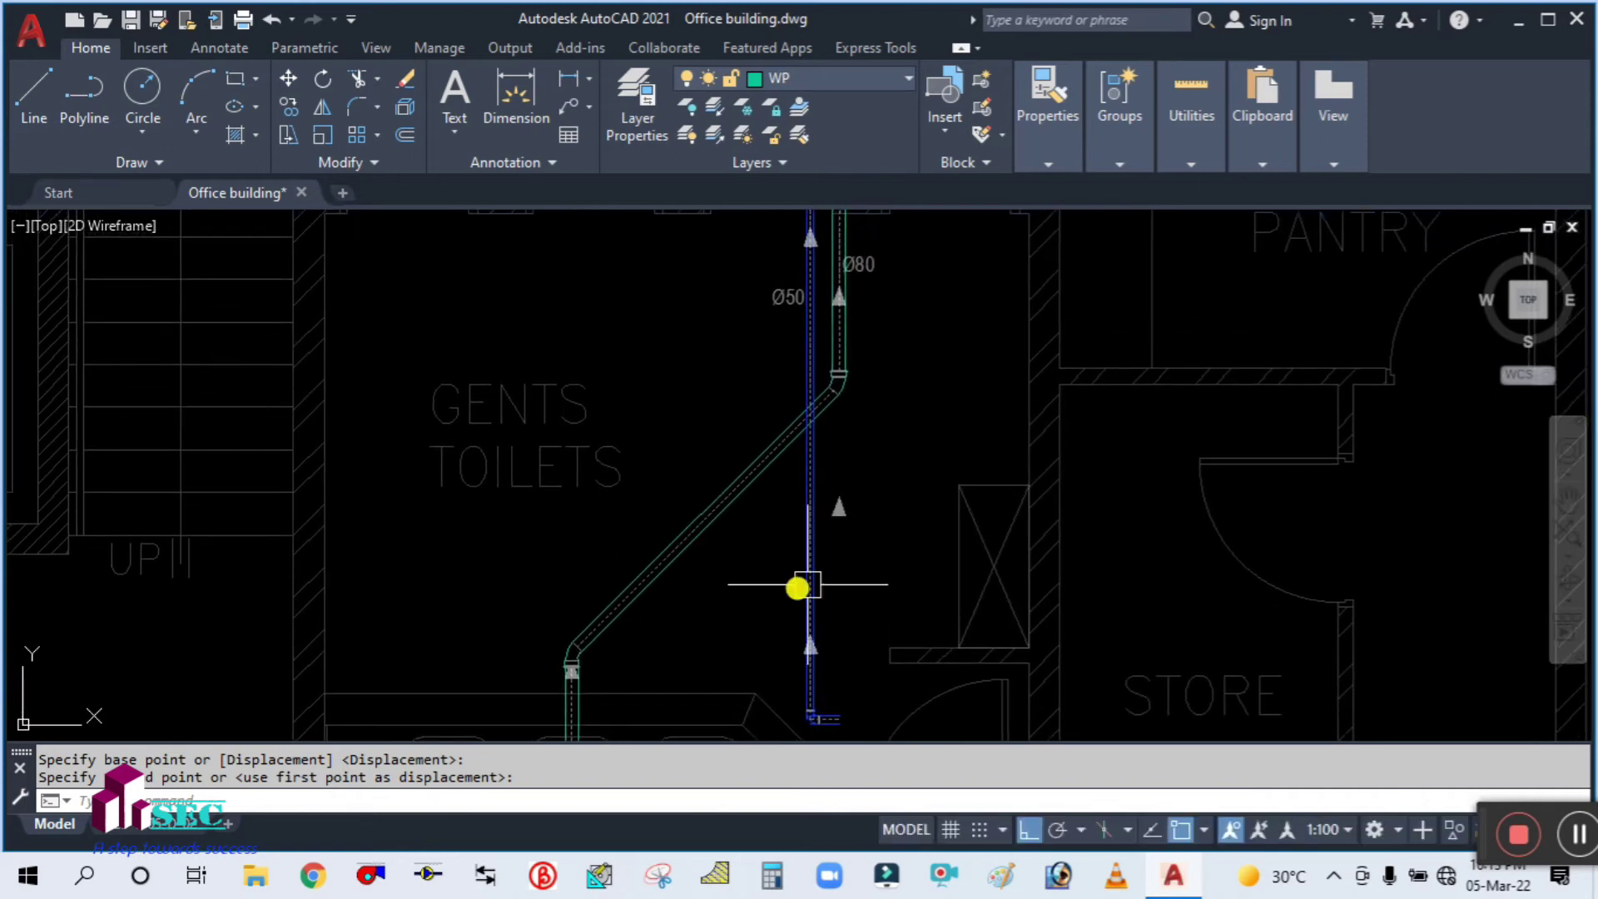
pyautogui.scroll(-3, 856, 557)
pyautogui.scroll(4, 856, 517)
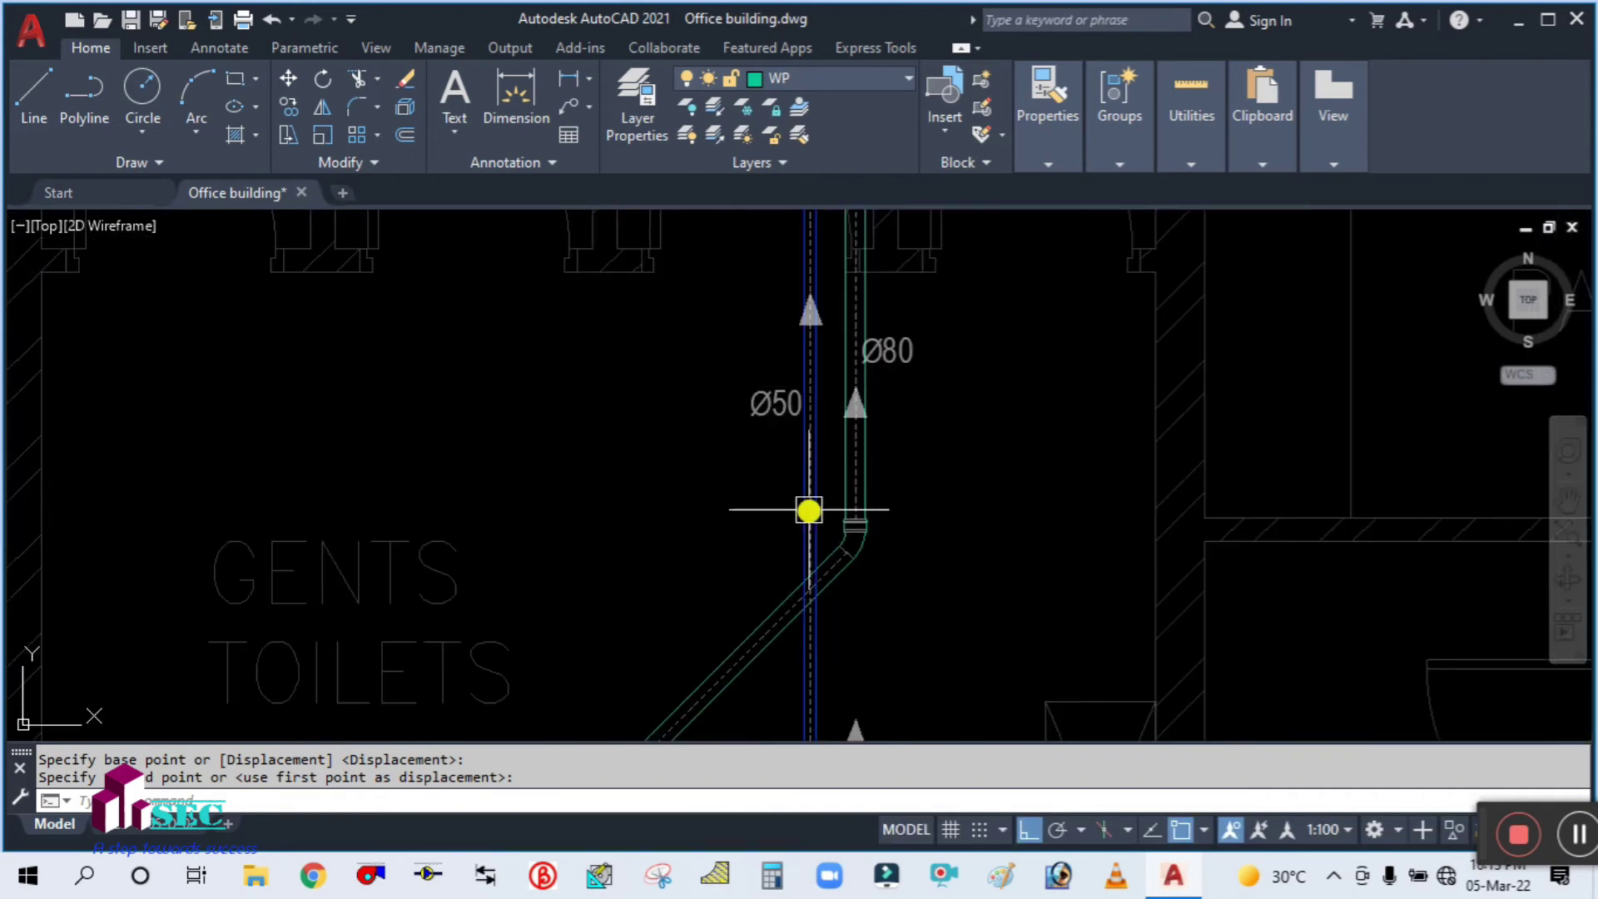
pyautogui.moveTo(907, 525); pyautogui.dragTo(839, 385, button='middle')
pyautogui.scroll(-2, 846, 599)
pyautogui.scroll(5, 833, 546)
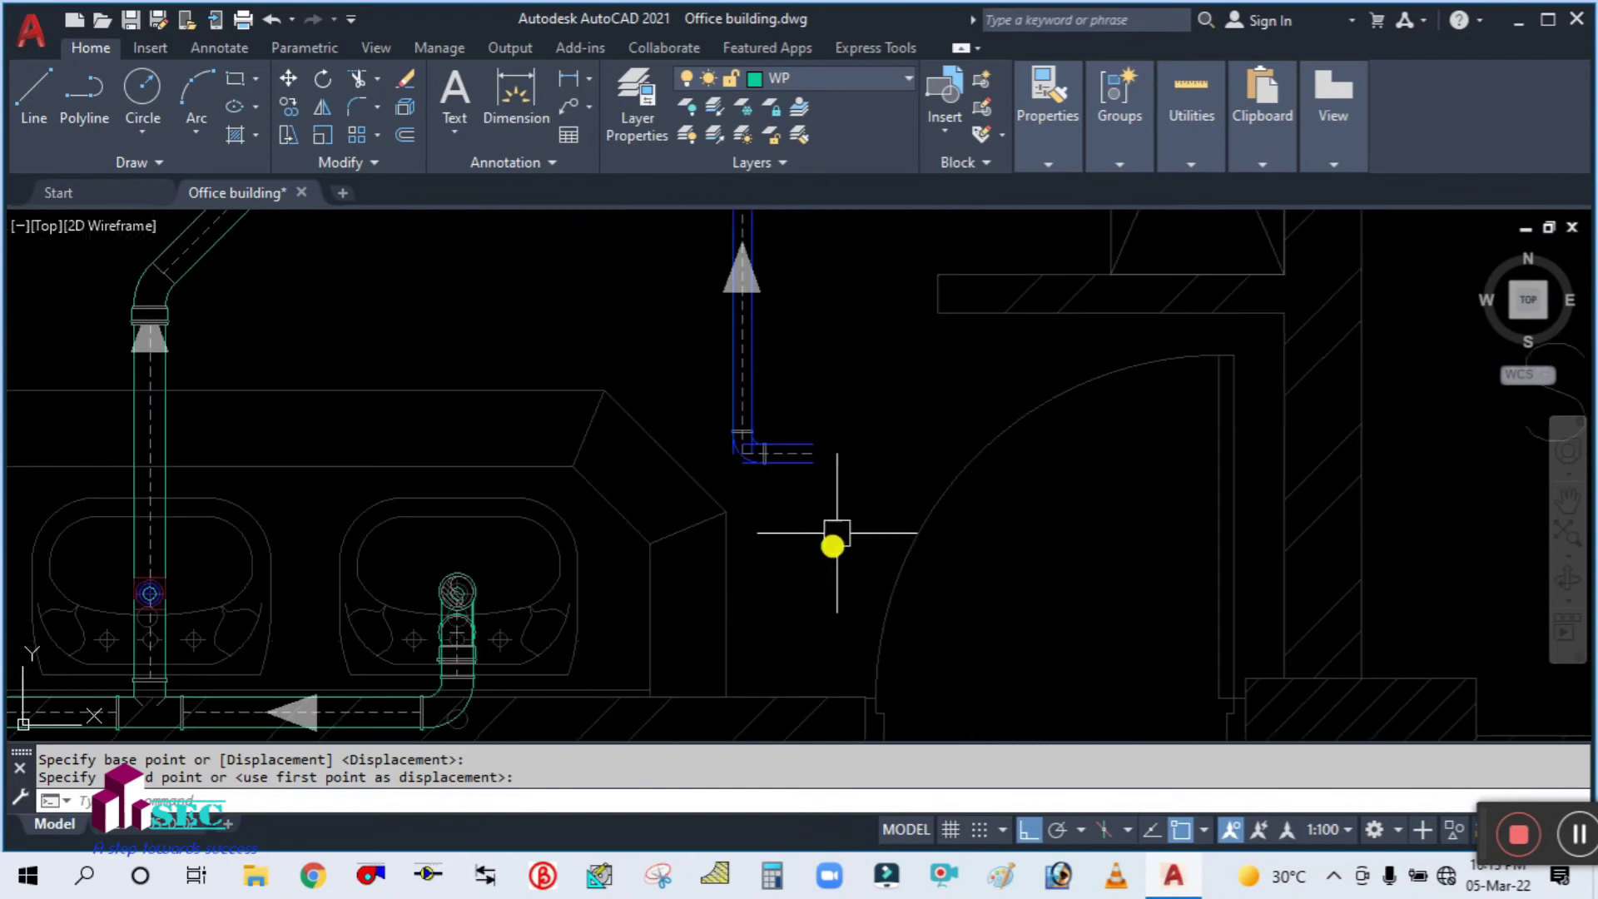
pyautogui.scroll(3, 691, 399)
pyautogui.click(692, 396)
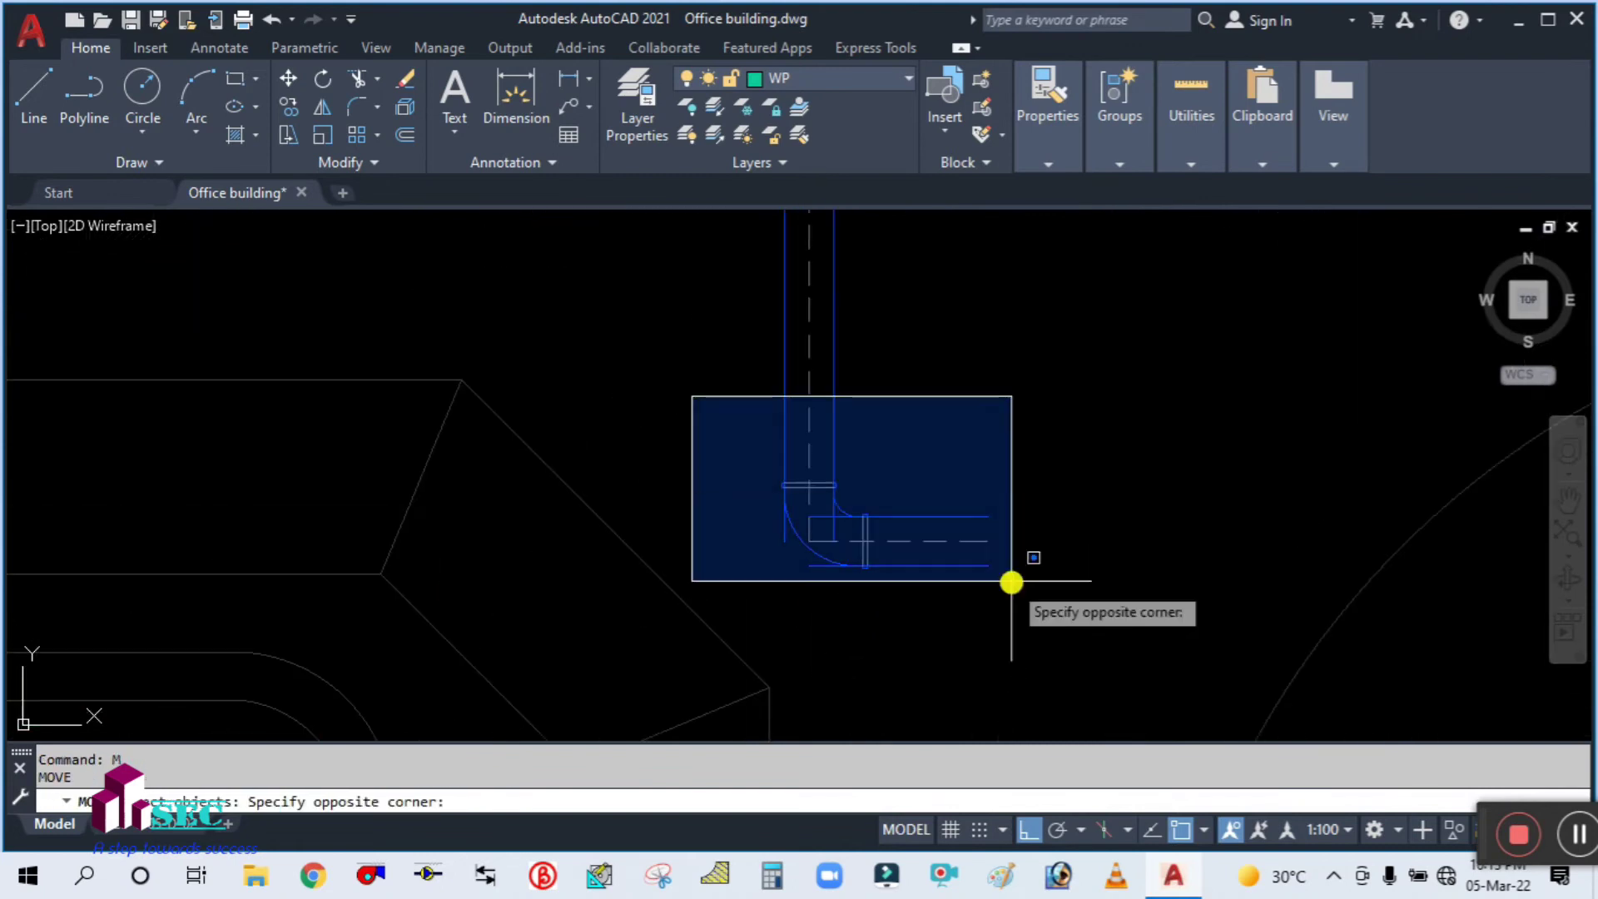
pyautogui.click(1008, 581)
pyautogui.scroll(2, 982, 550)
pyautogui.press('Return')
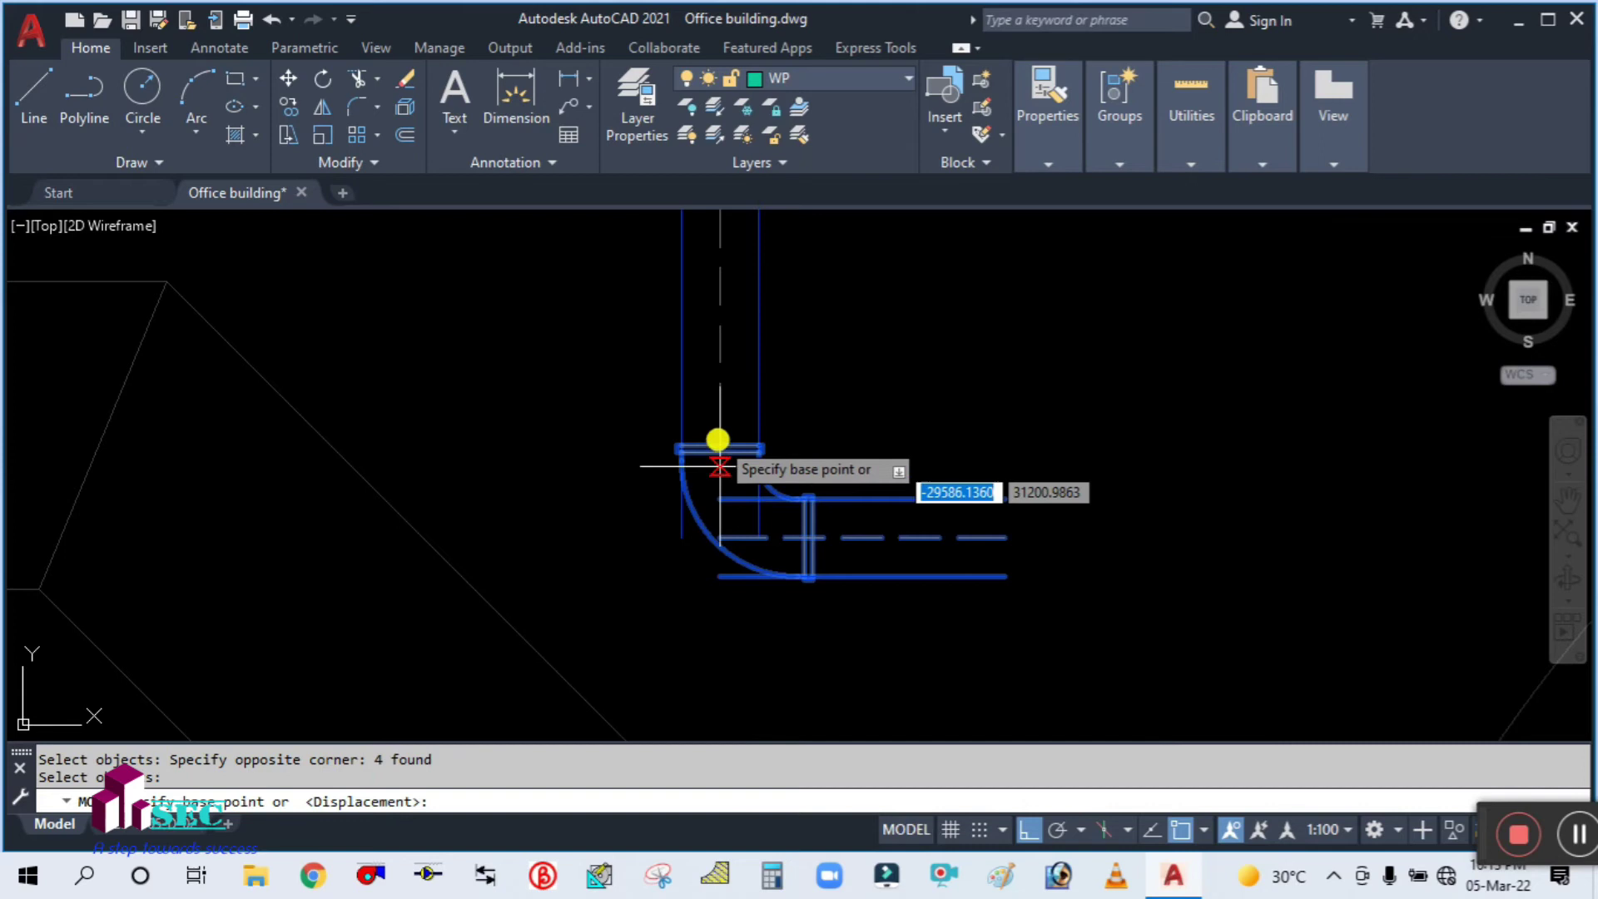
pyautogui.click(716, 445)
pyautogui.scroll(-3, 721, 441)
pyautogui.scroll(5, 728, 467)
pyautogui.scroll(-3, 733, 695)
pyautogui.scroll(6, 741, 425)
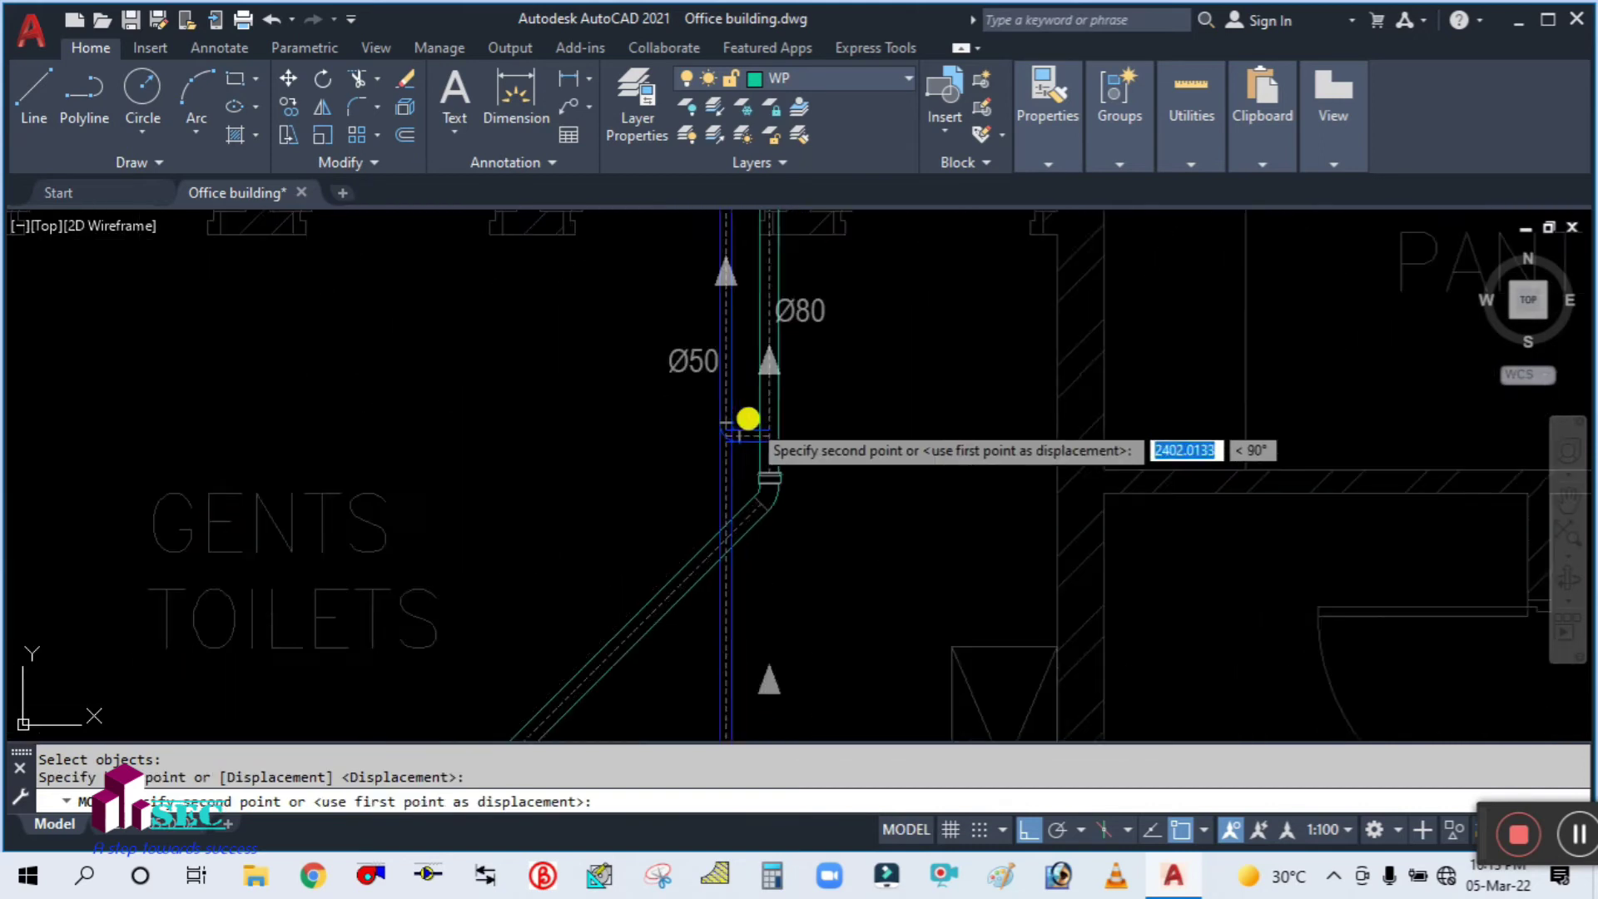
pyautogui.click(653, 419)
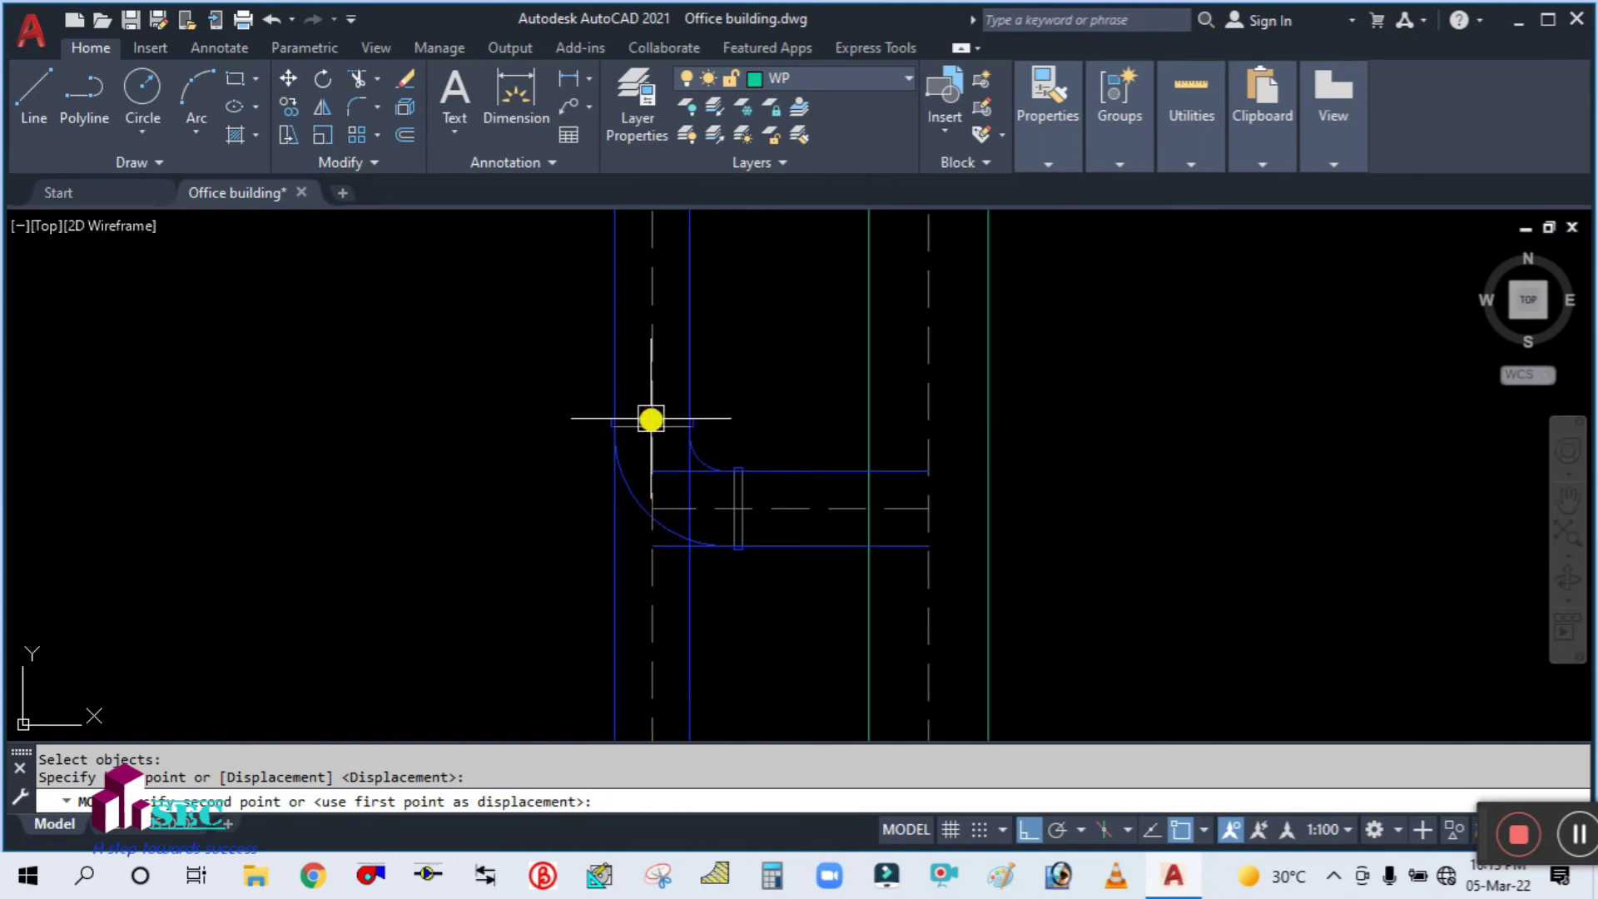
# Trim away the main vent's vertical edge and centre lines below the relocated elbow's upper collar
pyautogui.moveTo(746, 578)
pyautogui.mouseDown(button='middle')
pyautogui.moveTo(766, 495)
pyautogui.moveTo(743, 504)
pyautogui.moveTo(761, 568)
pyautogui.mouseUp(button='middle')
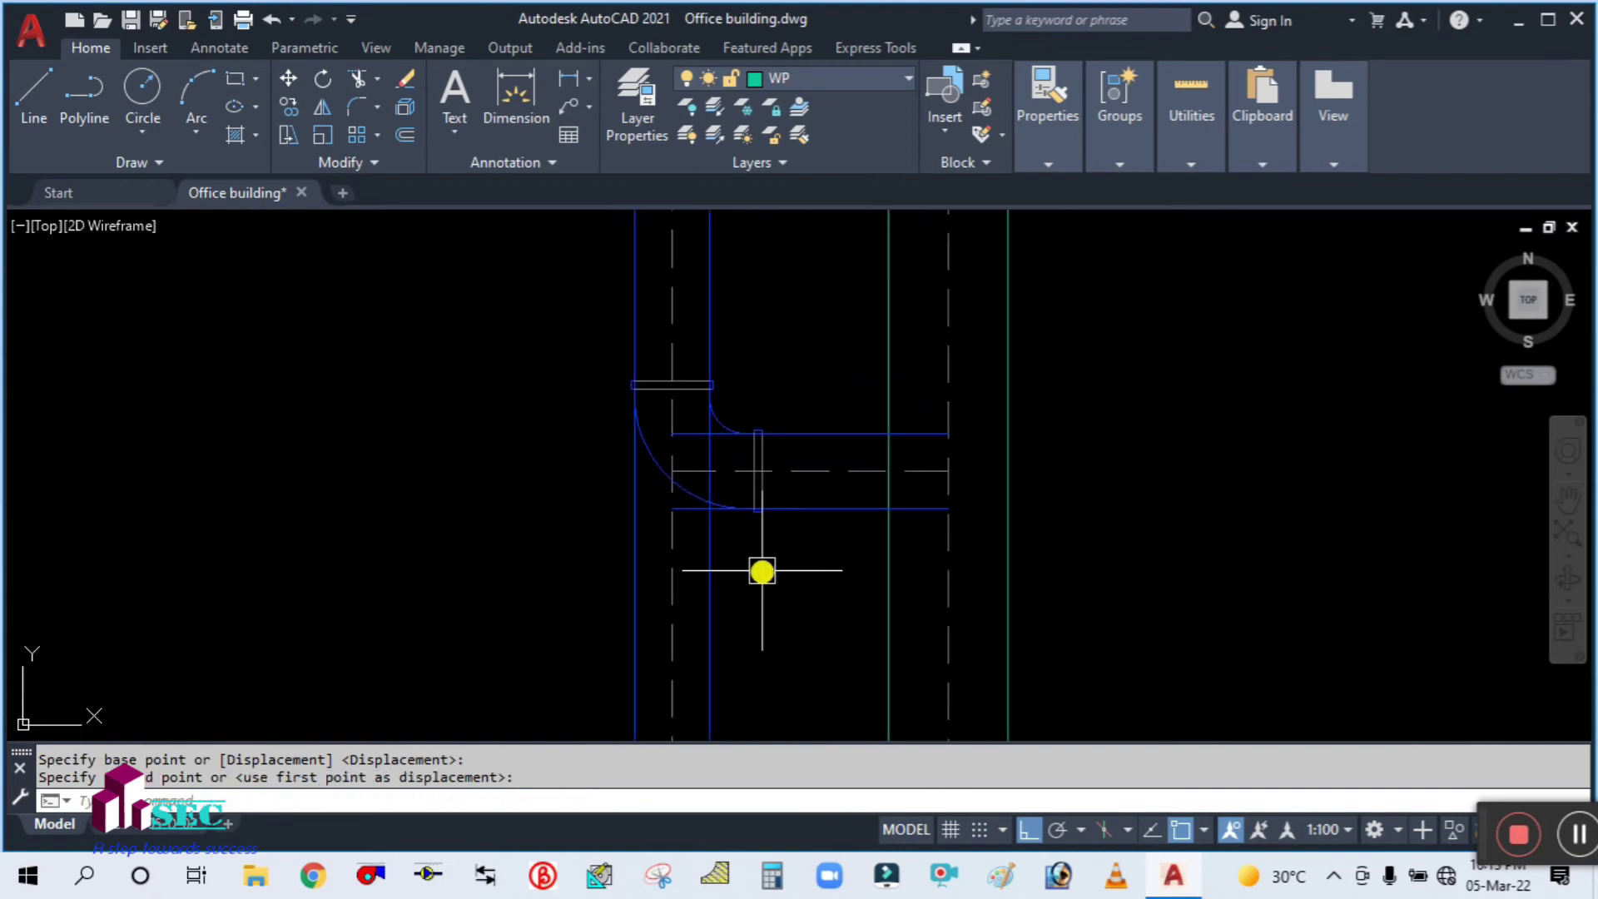
pyautogui.write('tr')
pyautogui.press('Return')
pyautogui.write('t')
pyautogui.press('Return')
pyautogui.scroll(6, 696, 367)
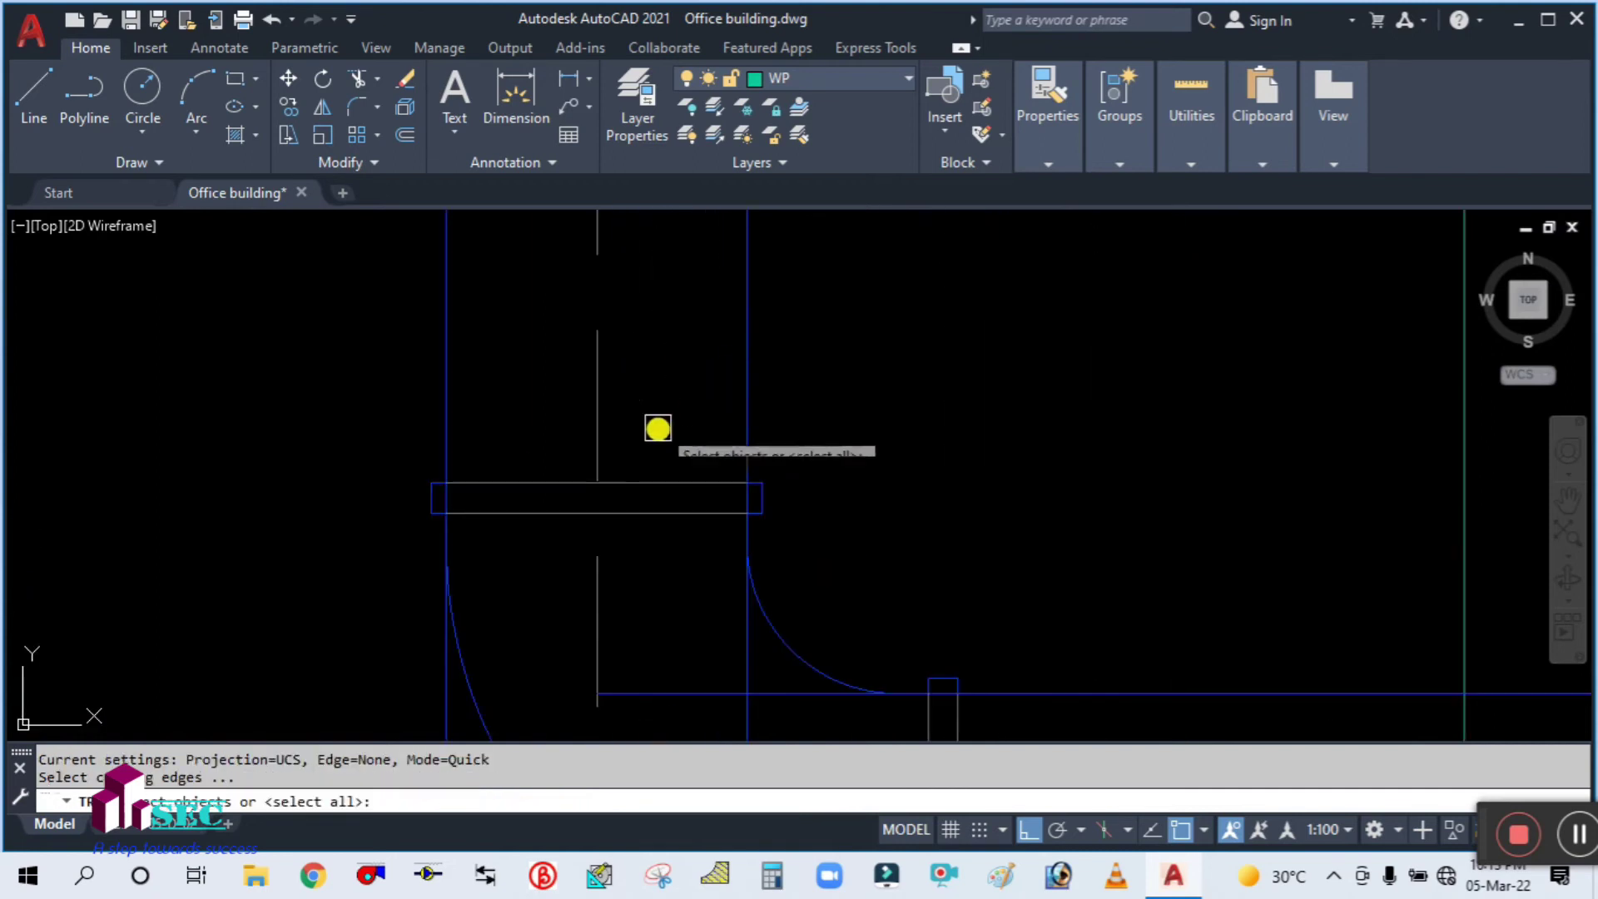
pyautogui.click(640, 477)
pyautogui.scroll(-6, 725, 403)
pyautogui.press('Return')
pyautogui.click(587, 609)
pyautogui.press('Escape')
# Trim the short horizontal pipe's edge and centre lines inside the relocated elbow, using its side collar as the cutting edge
pyautogui.scroll(2, 746, 570)
pyautogui.write('t')
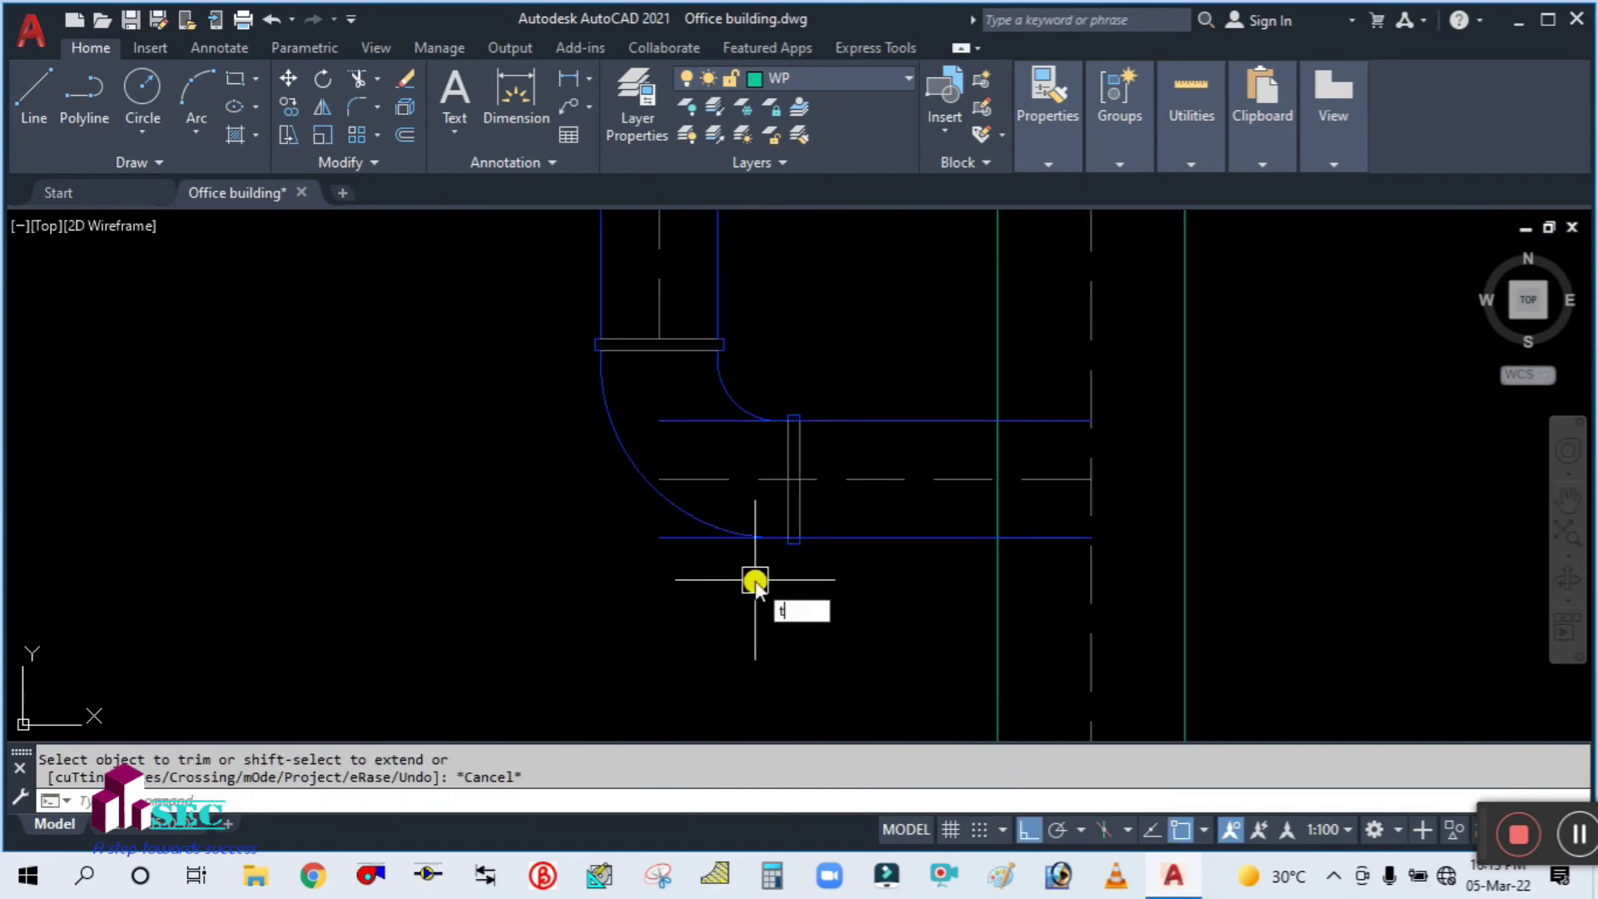
pyautogui.write('s or')
pyautogui.press('Return')
pyautogui.write('t')
pyautogui.press('Return')
pyautogui.scroll(3, 799, 454)
pyautogui.scroll(-3, 775, 450)
pyautogui.press('Return')
pyautogui.click(703, 600)
pyautogui.click(761, 350)
pyautogui.press('Escape')
pyautogui.press('Escape')
# Erase the two stray flow arrows below the shortened main vent near the washbasins
pyautogui.scroll(-6, 806, 467)
pyautogui.scroll(-5, 978, 504)
pyautogui.moveTo(827, 405)
pyautogui.mouseDown(button='middle')
pyautogui.moveTo(777, 463)
pyautogui.moveTo(841, 403)
pyautogui.mouseUp(button='middle')
pyautogui.scroll(4, 852, 506)
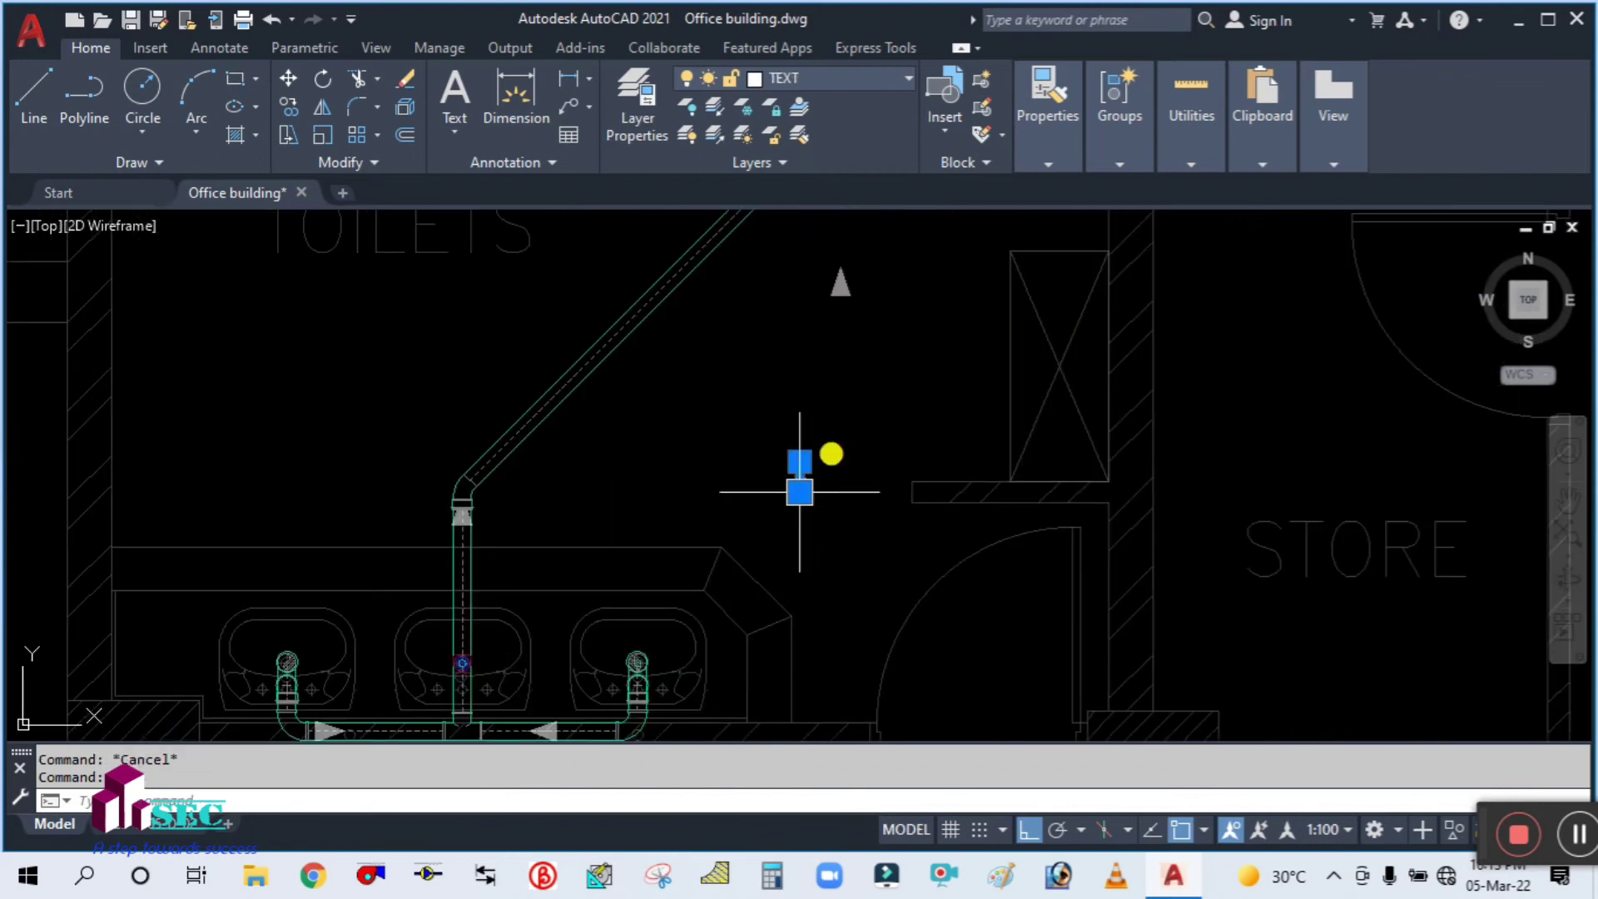
pyautogui.click(876, 336)
pyautogui.click(827, 290)
pyautogui.write('e')
pyautogui.press('Return')
pyautogui.press('Escape')
pyautogui.scroll(-5, 813, 497)
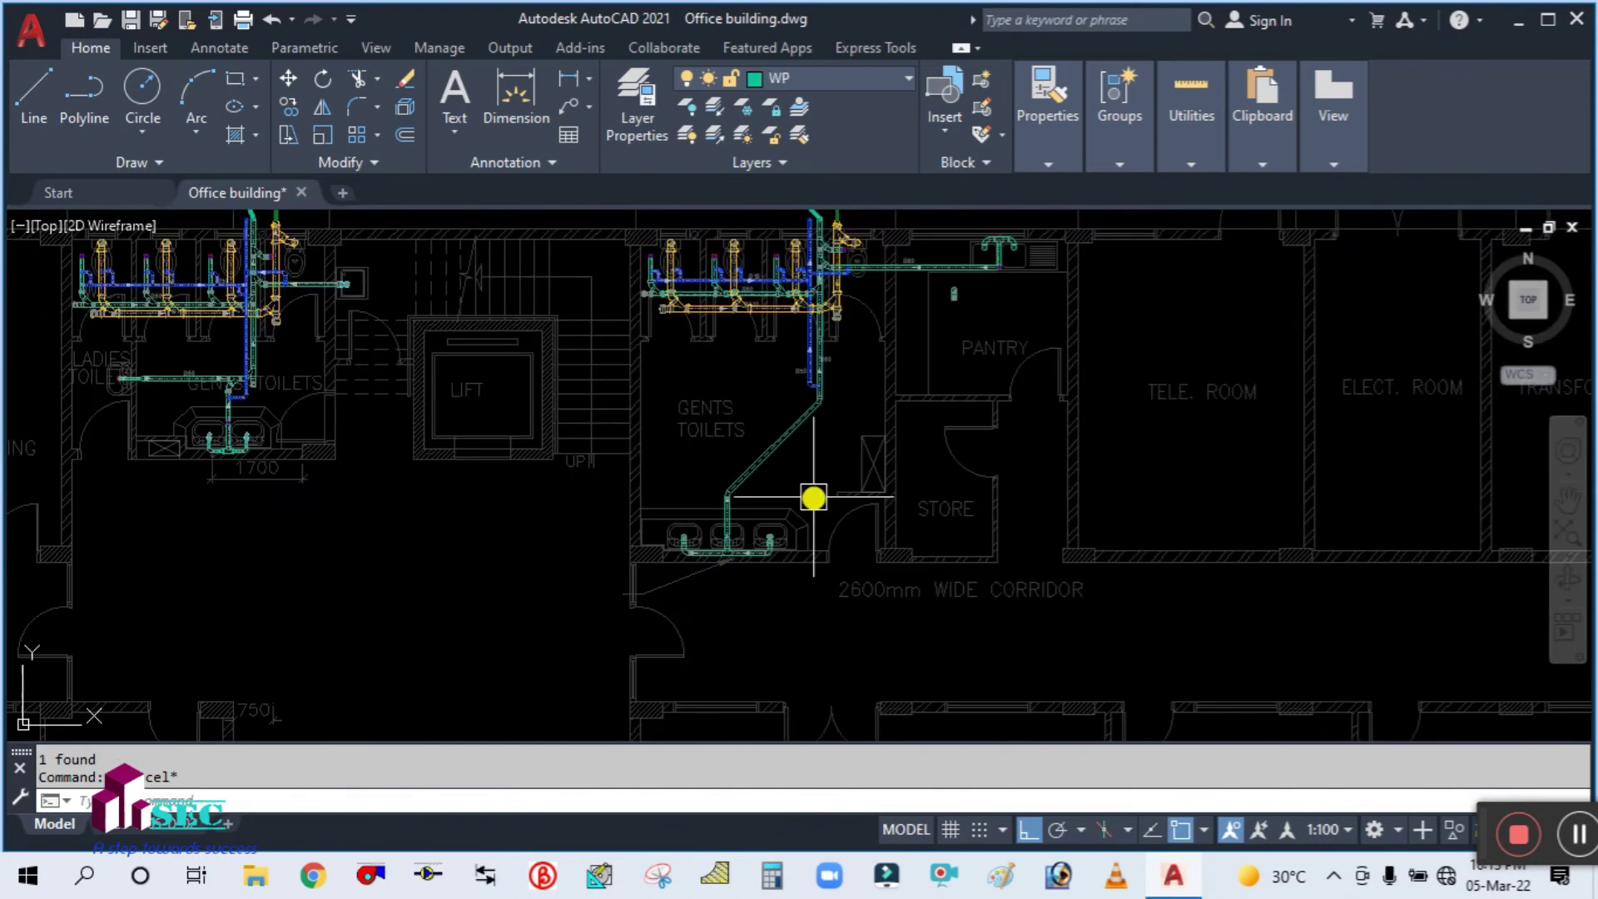
# Trim the overlapping pipe lines inside the third toilet's vent elbow, using both elbow collars as cutting edges
pyautogui.scroll(2, 831, 307)
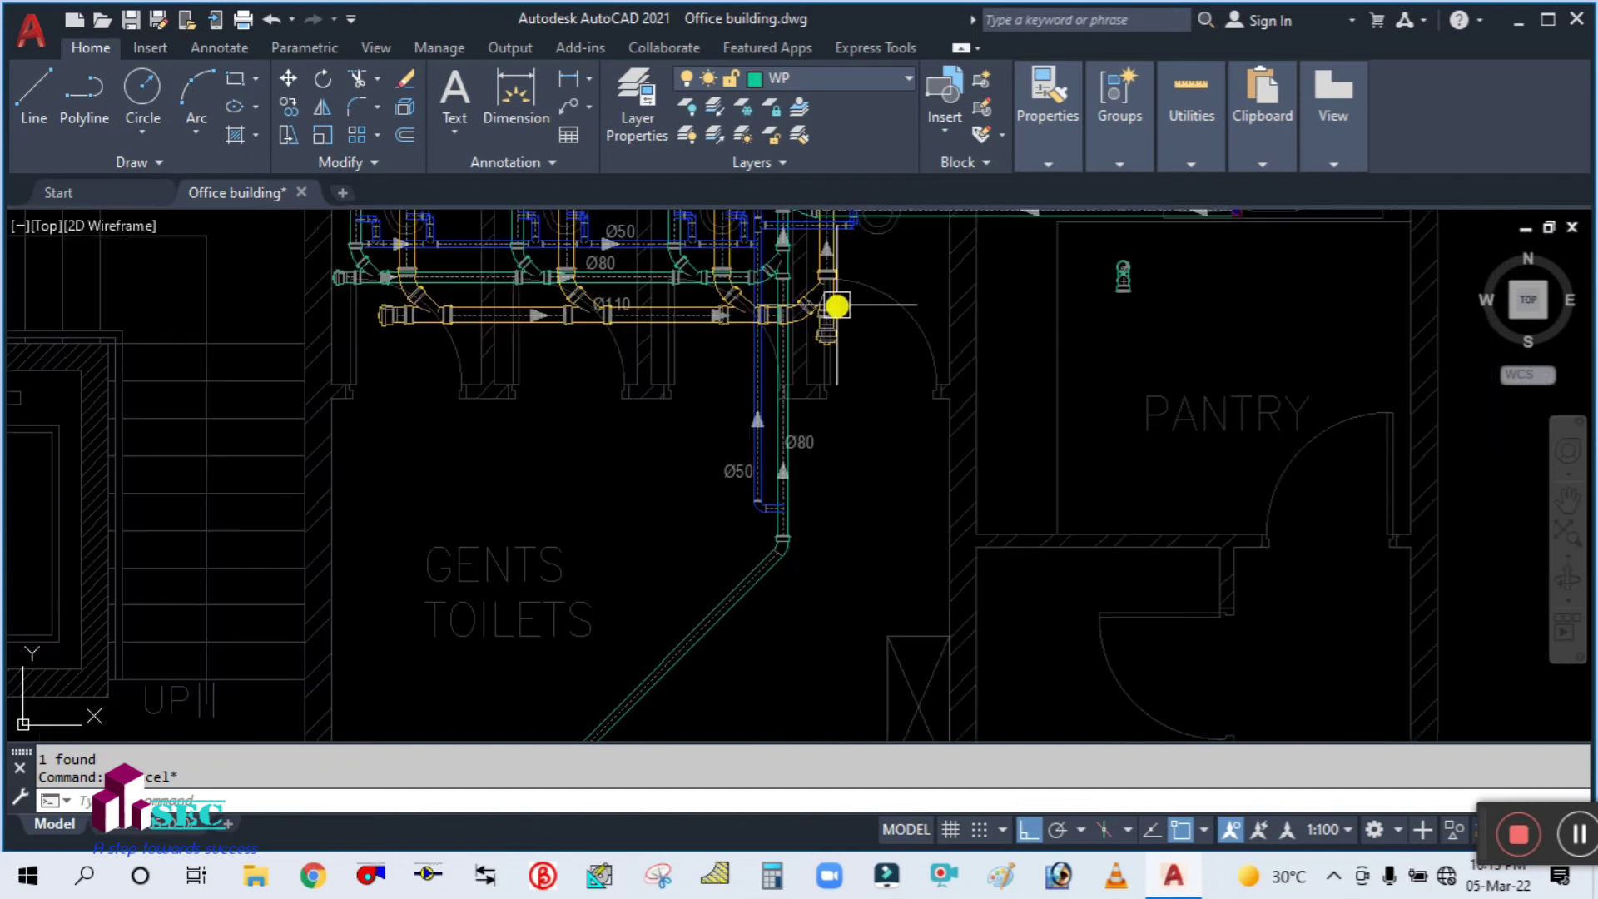
pyautogui.scroll(2, 857, 542)
pyautogui.scroll(2, 766, 442)
pyautogui.scroll(2, 716, 407)
pyautogui.scroll(2, 716, 406)
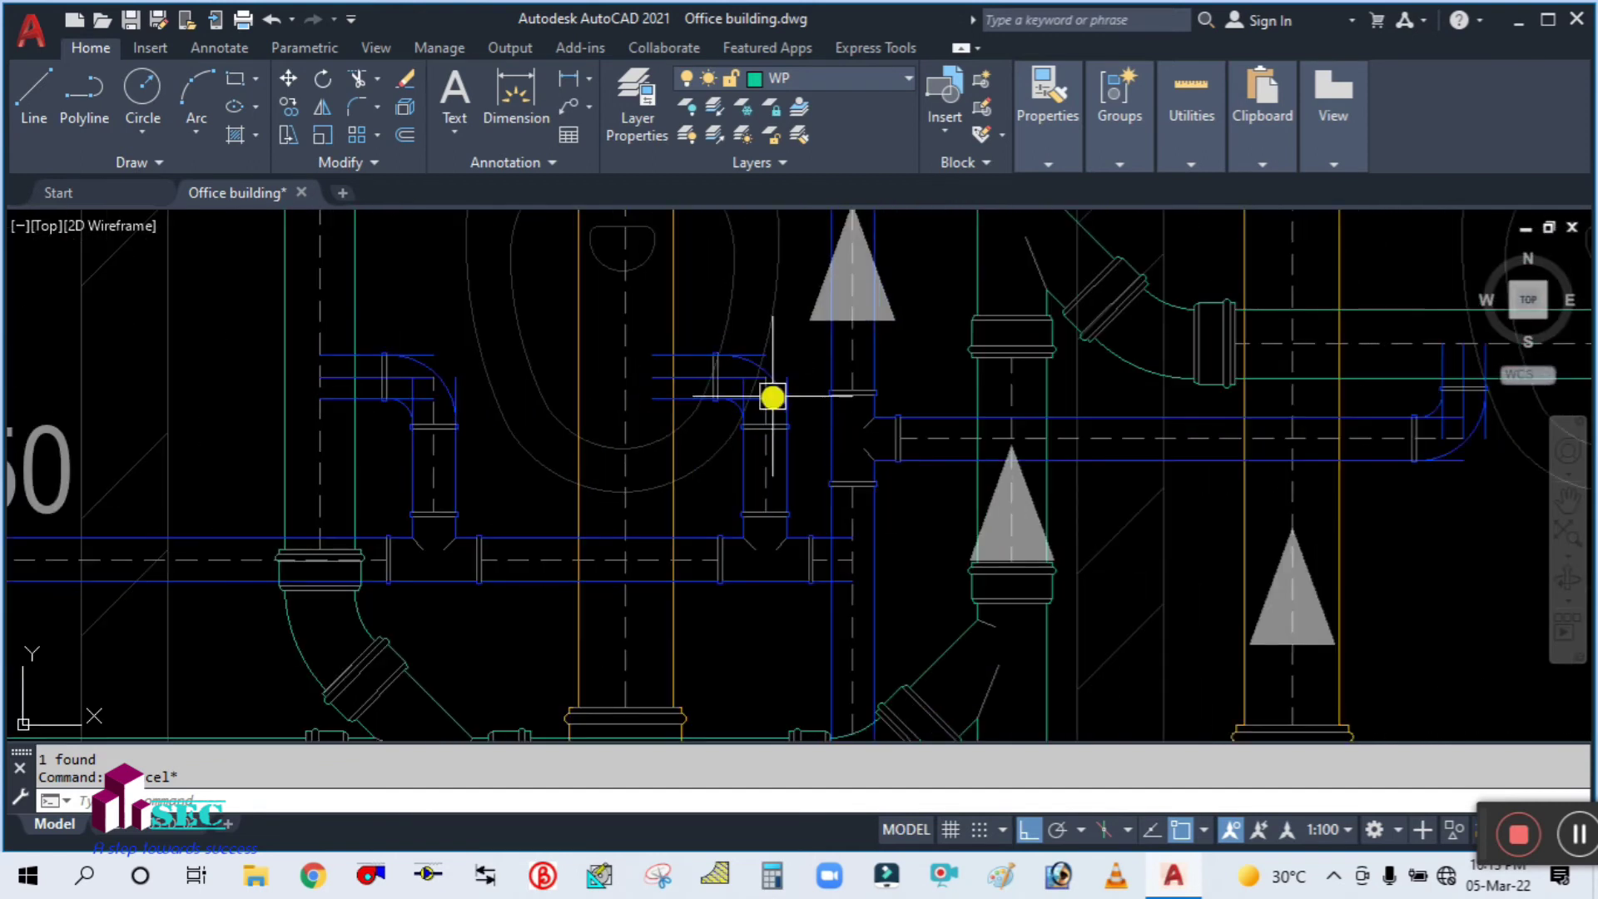
pyautogui.scroll(2, 771, 396)
pyautogui.write('tr')
pyautogui.press('Return')
pyautogui.write('t')
pyautogui.press('Return')
pyautogui.scroll(6, 683, 380)
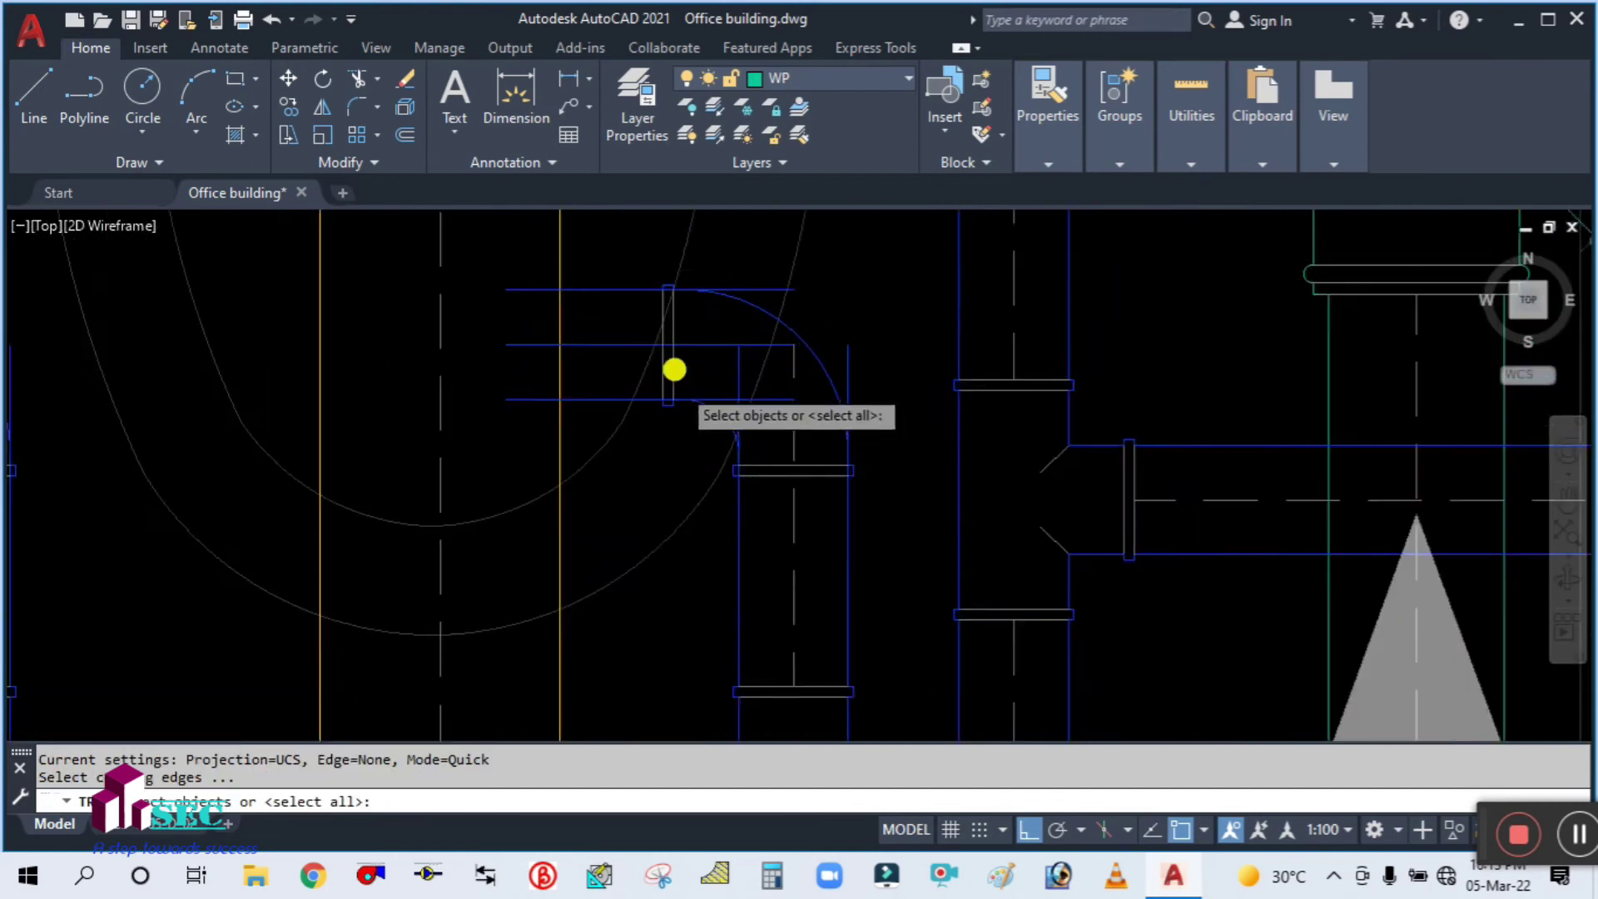
pyautogui.click(645, 366)
pyautogui.scroll(-2, 755, 401)
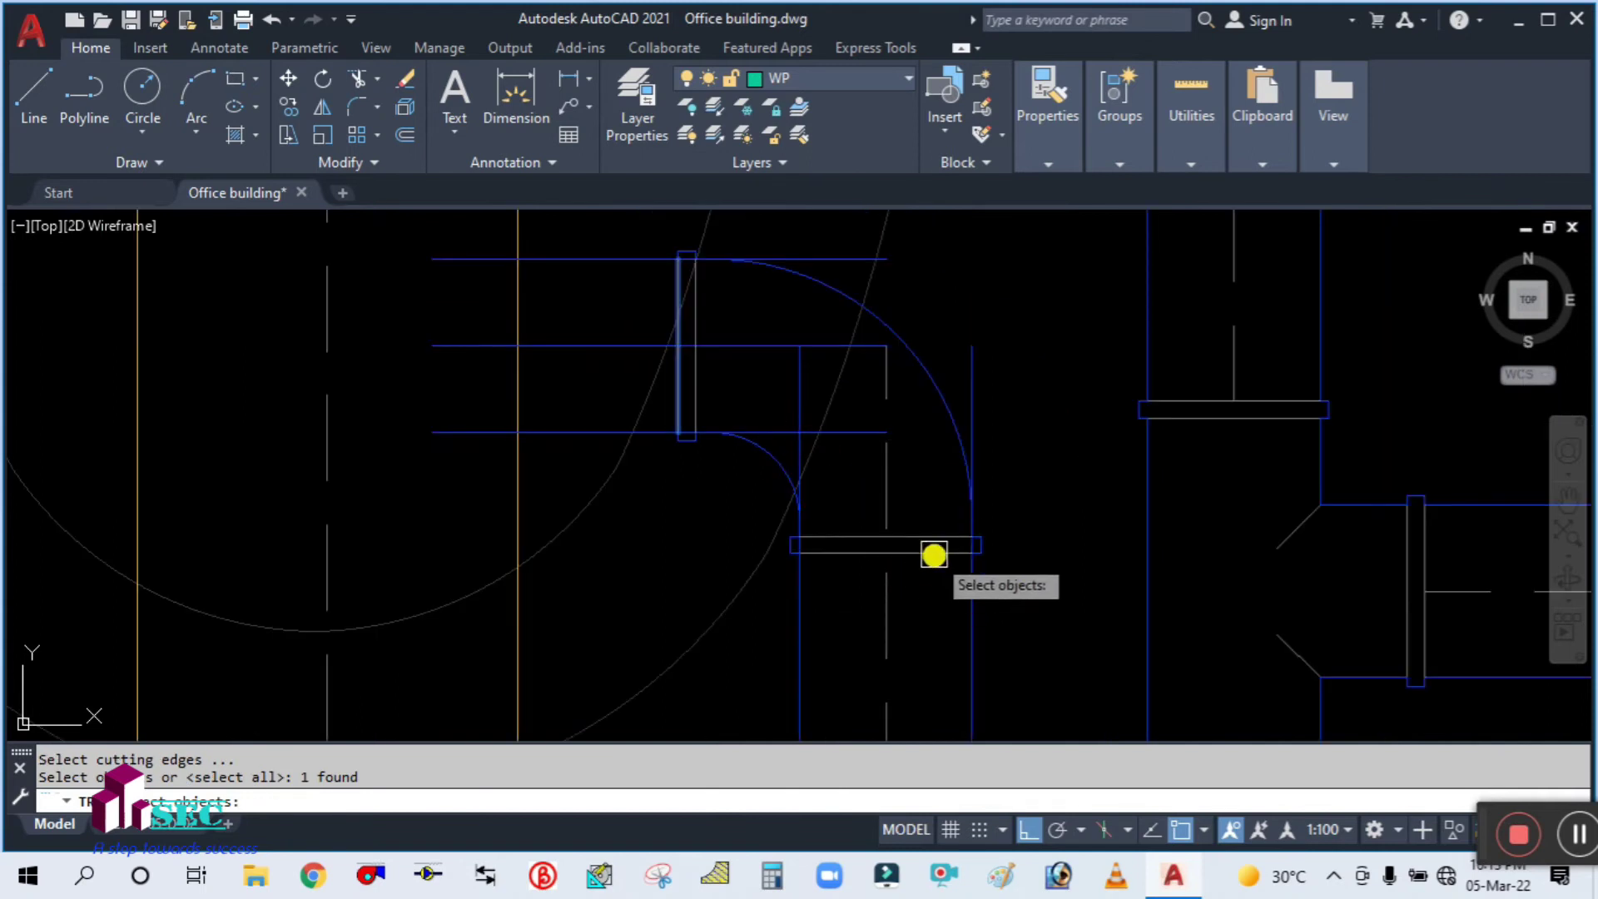
pyautogui.press('Return')
pyautogui.click(686, 519)
pyautogui.click(1036, 442)
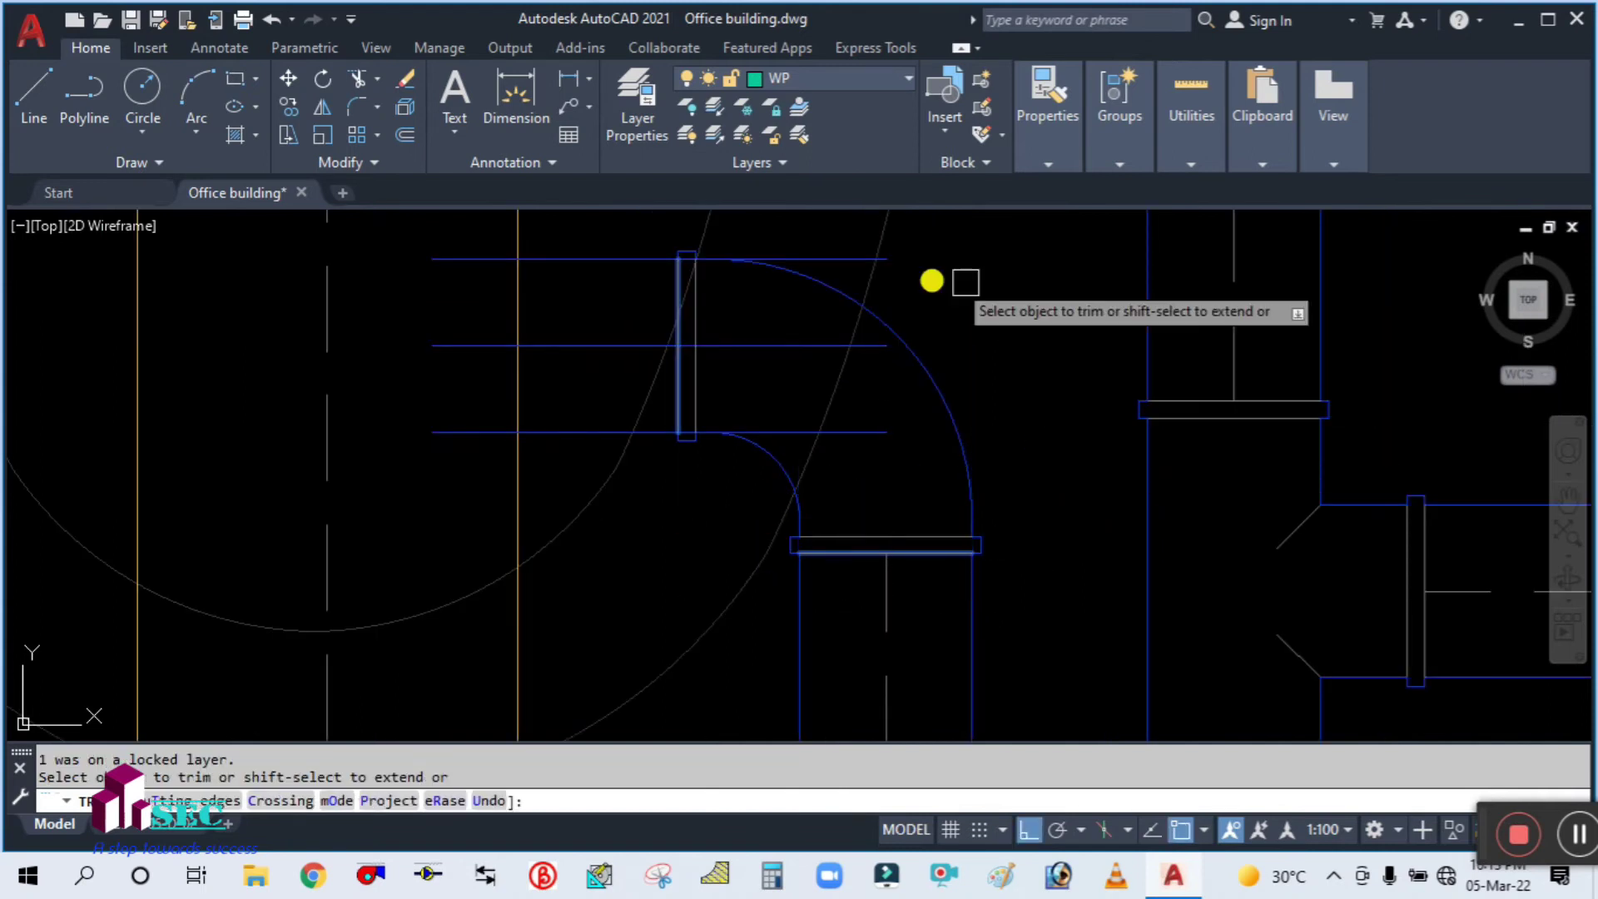
pyautogui.click(751, 493)
pyautogui.press('Escape')
# Trim the overlapping pipe lines inside the fourth toilet's vent elbow, using its side and upper collars as cutting edges
pyautogui.scroll(-6, 875, 378)
pyautogui.scroll(5, 1132, 372)
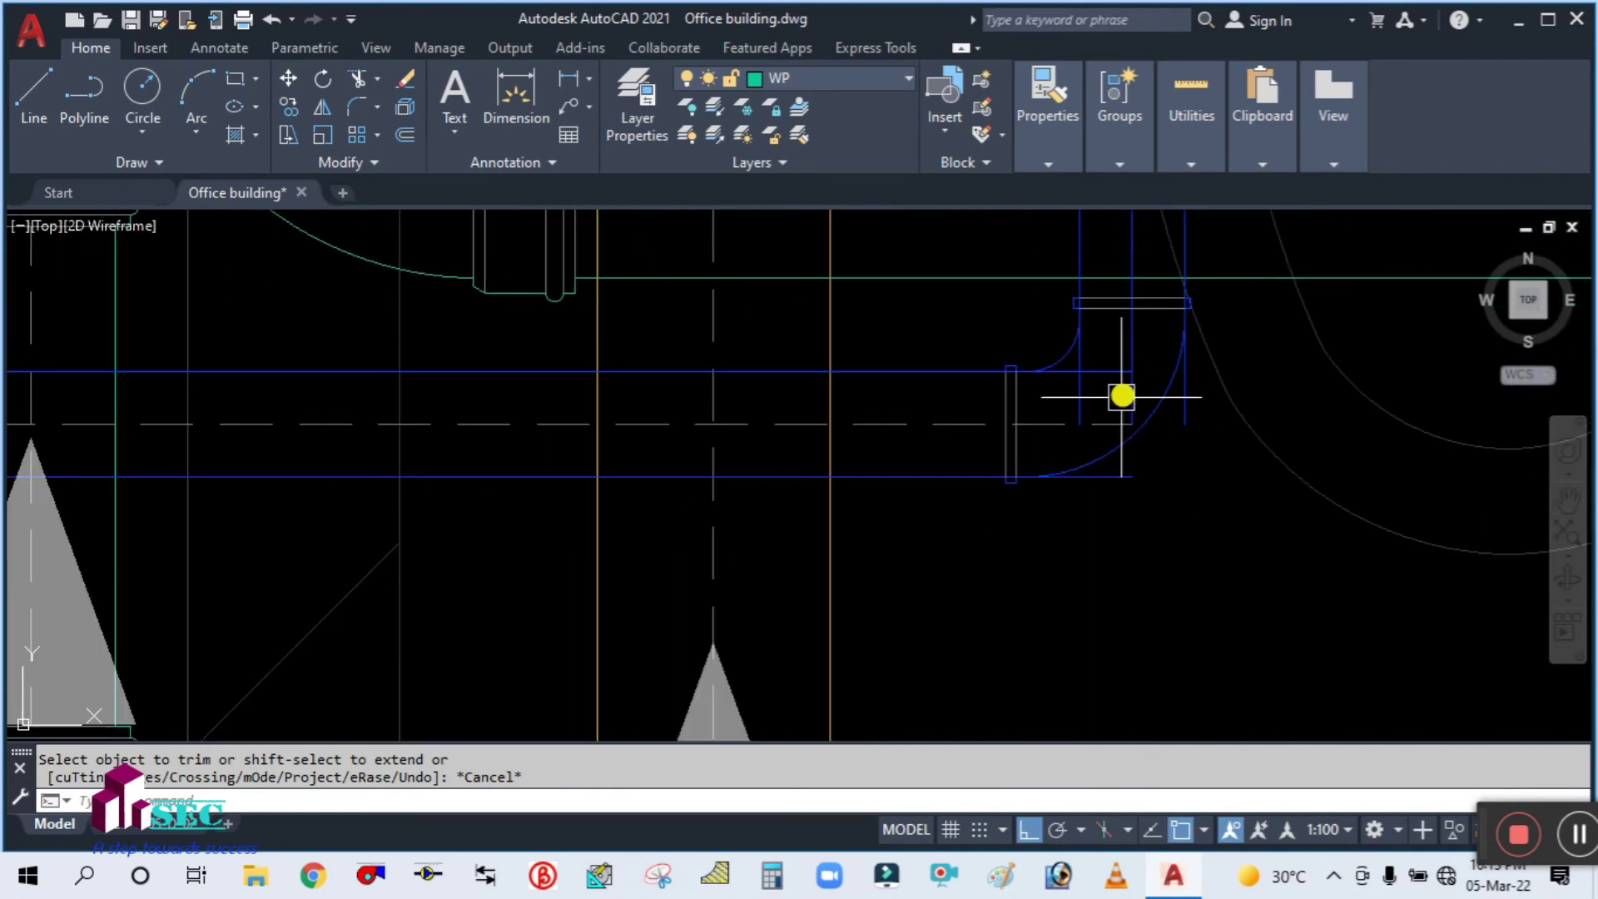
pyautogui.press('Return')
pyautogui.write('t')
pyautogui.press('Return')
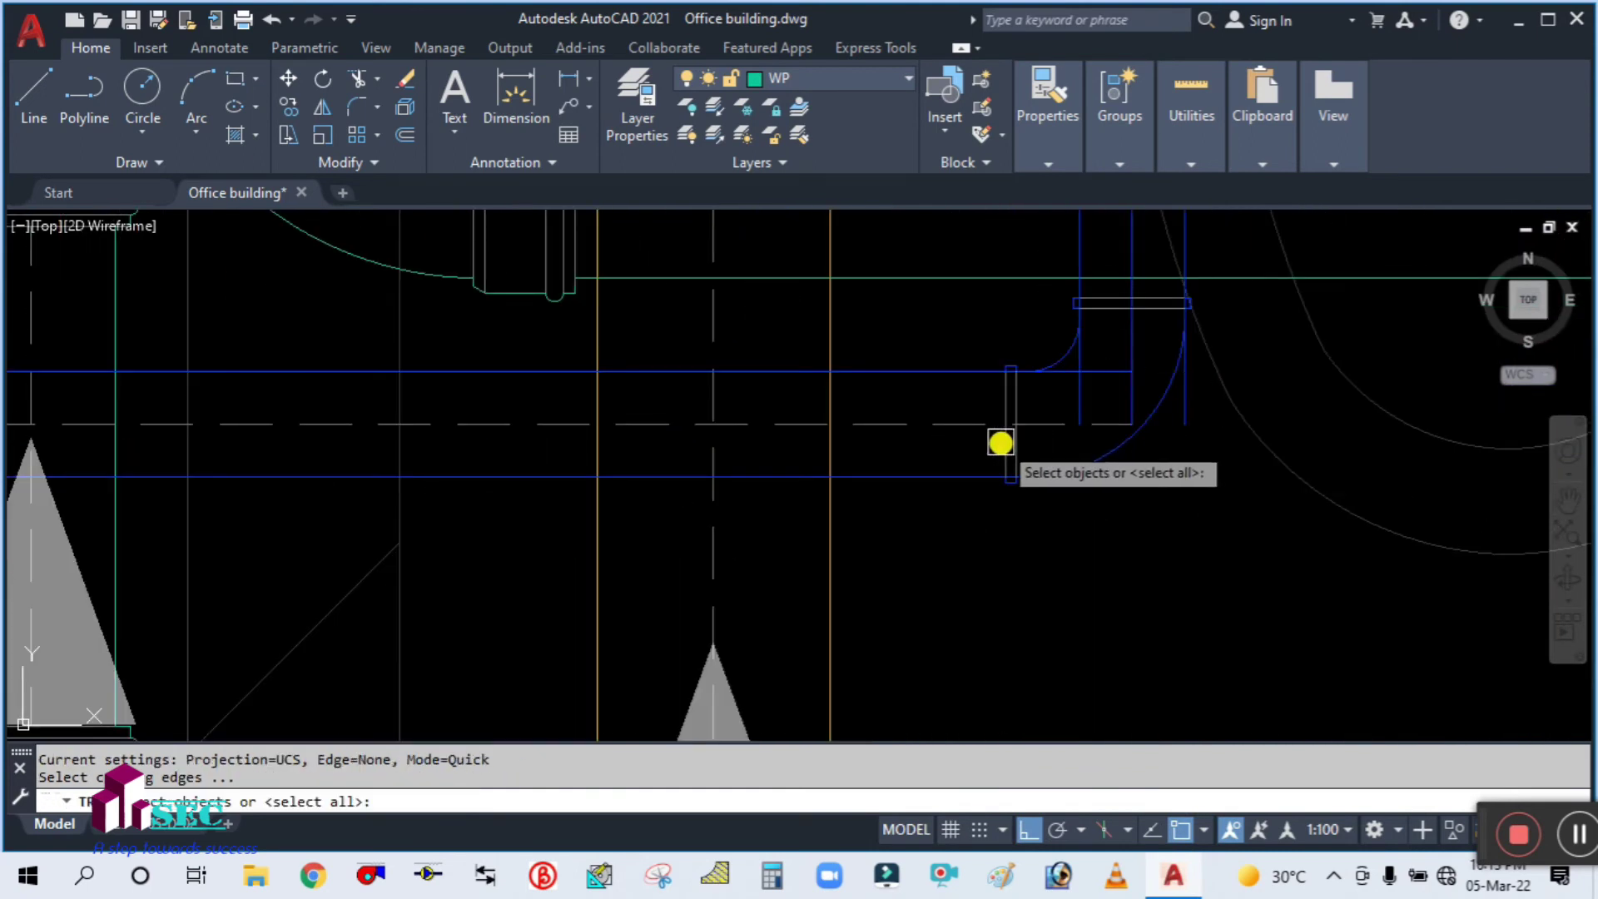
pyautogui.scroll(2, 1000, 443)
pyautogui.click(1000, 443)
pyautogui.scroll(-2, 888, 482)
pyautogui.scroll(6, 1069, 310)
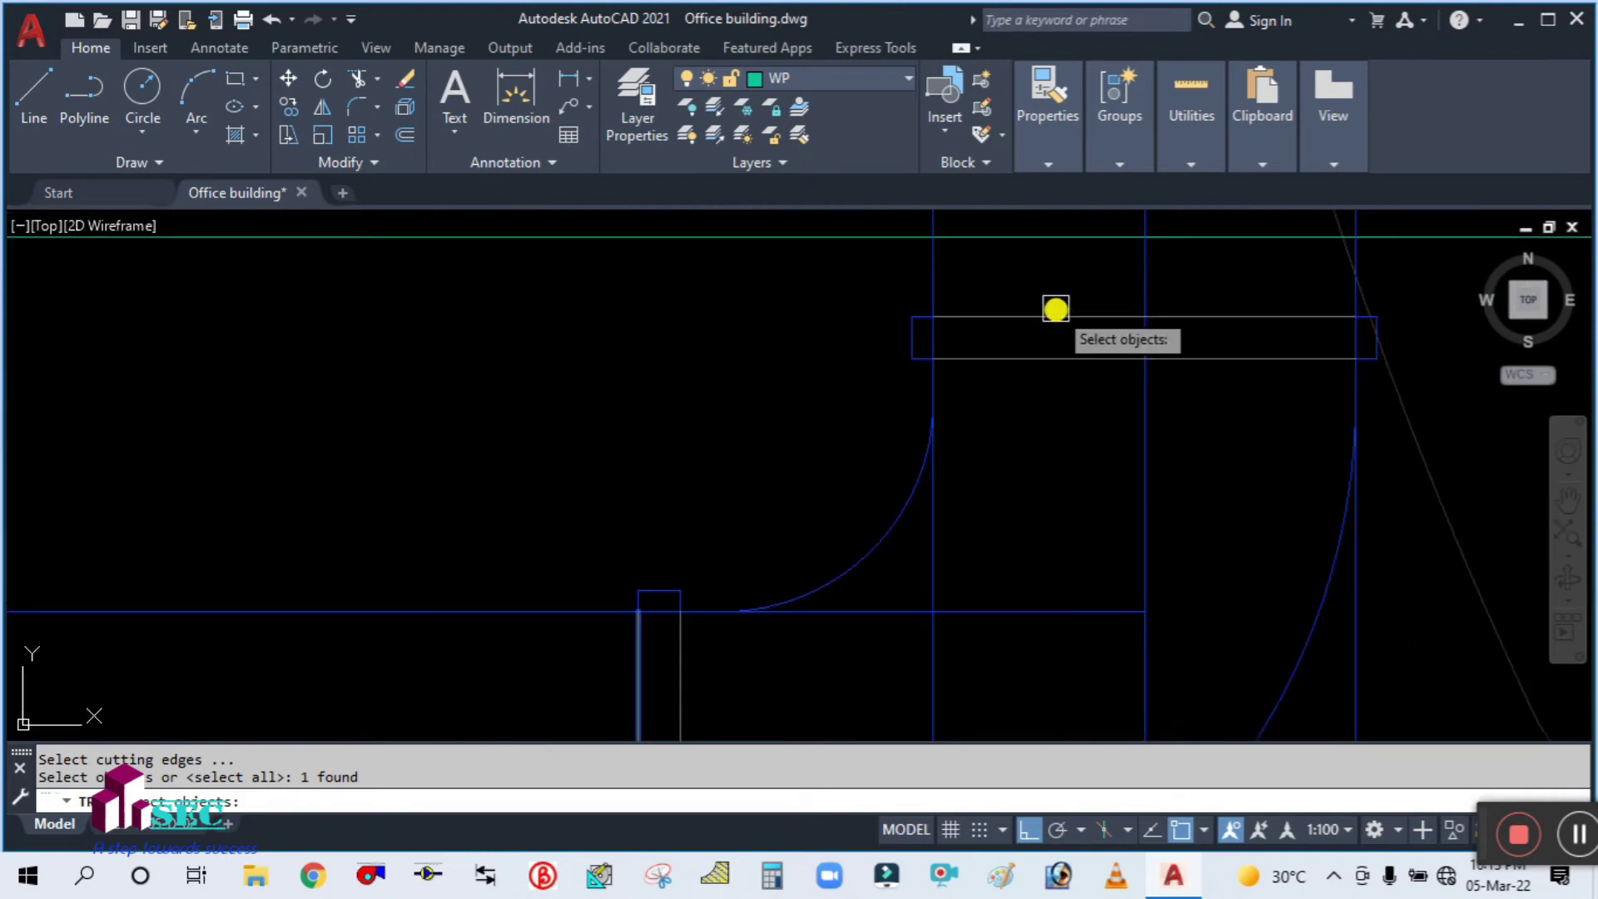
pyautogui.click(967, 317)
pyautogui.scroll(-4, 918, 317)
pyautogui.press('Return')
pyautogui.click(804, 340)
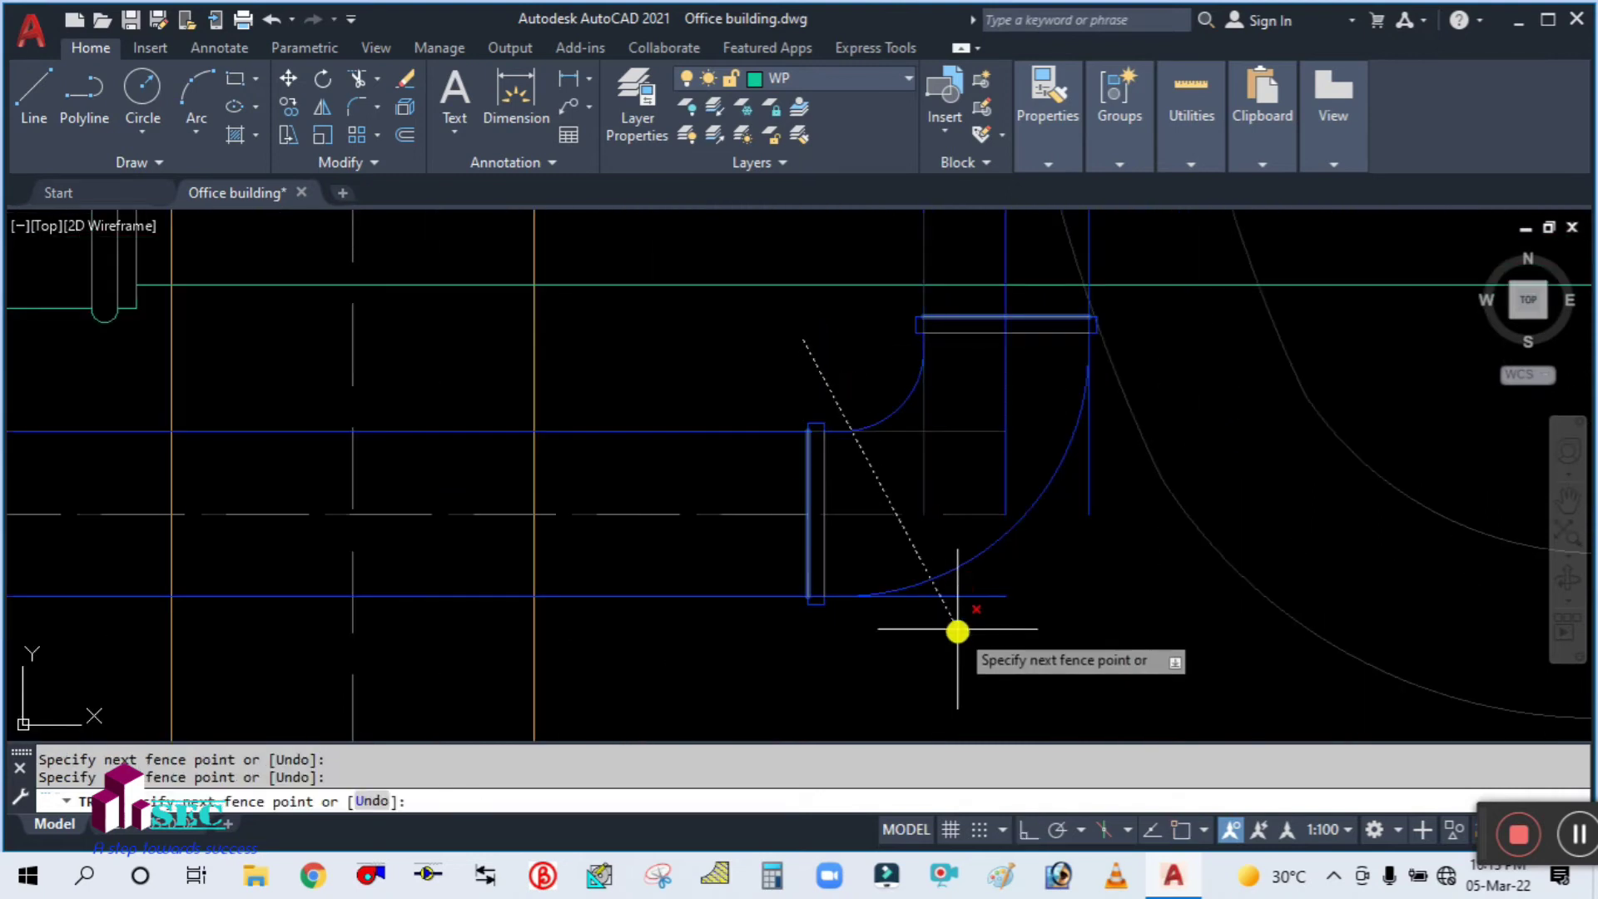
pyautogui.press('Return')
pyautogui.click(1134, 492)
pyautogui.press('Escape')
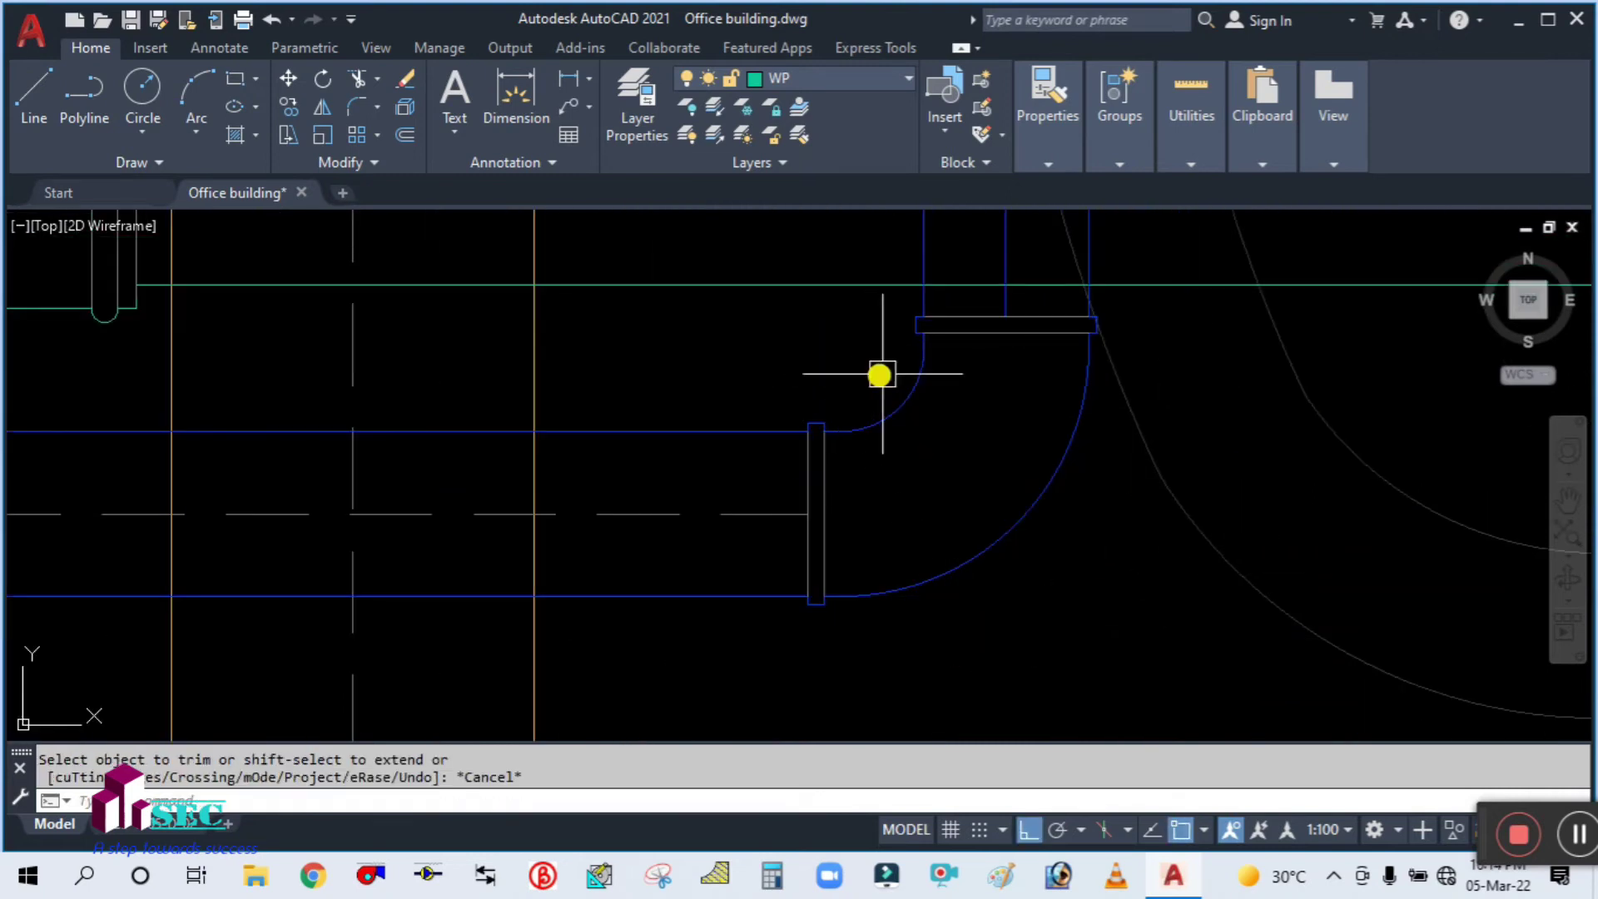
# Trim the overlapping pipe lines between the collars of the vent elbow on the third stall's green drain branch
pyautogui.scroll(-4, 882, 375)
pyautogui.moveTo(952, 492); pyautogui.dragTo(1102, 397, button='middle')
pyautogui.scroll(3, 711, 358)
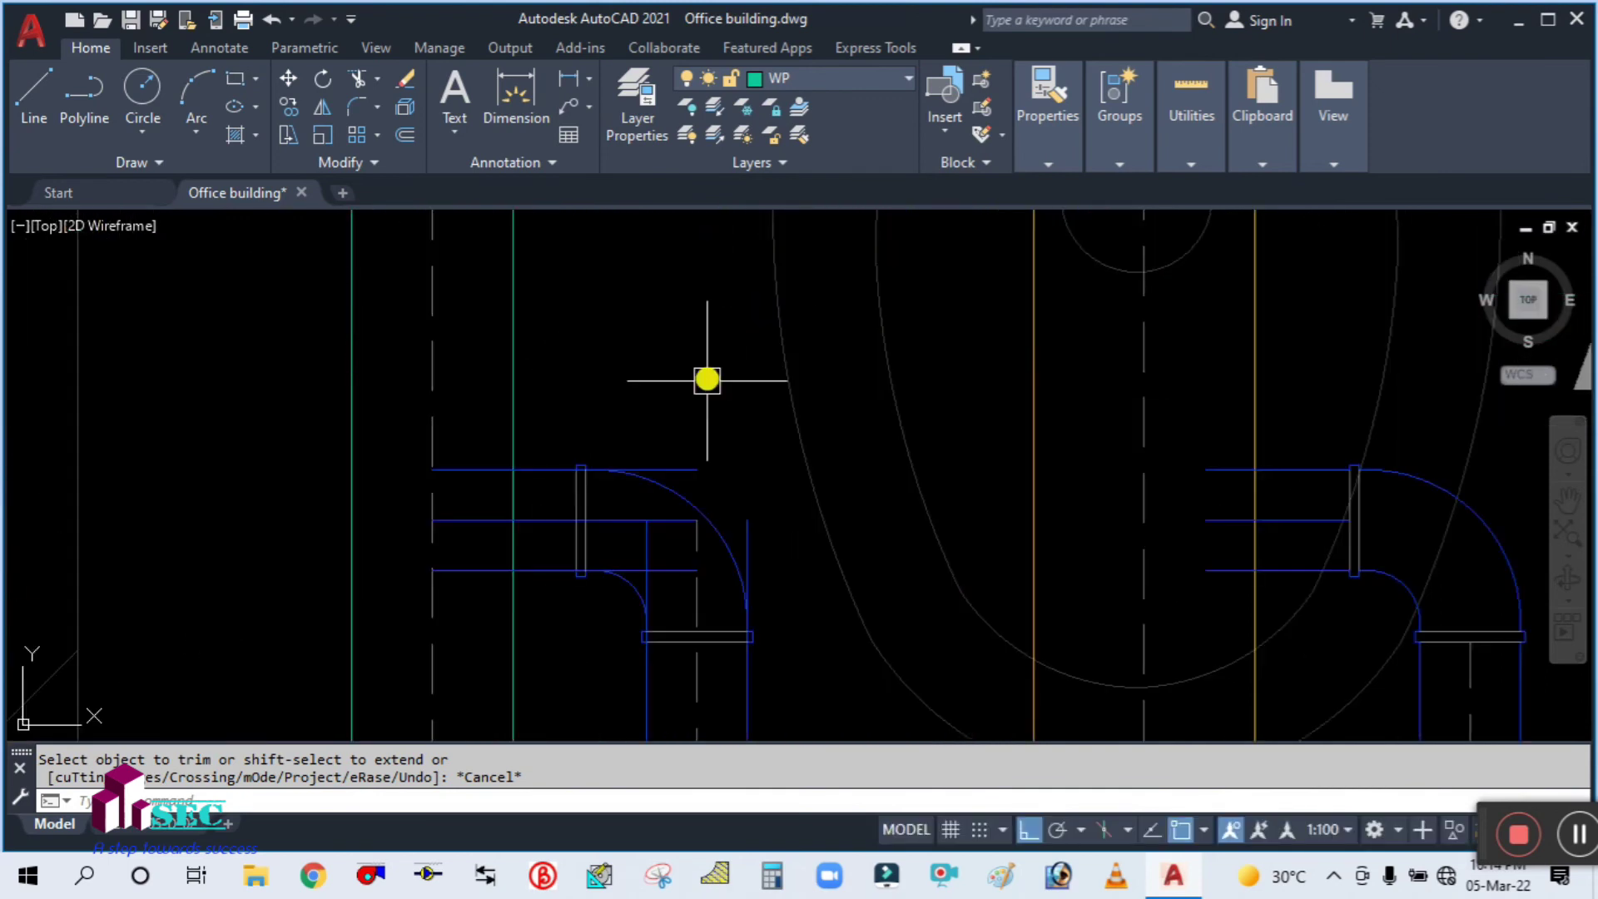
pyautogui.press('Return')
pyautogui.write('r')
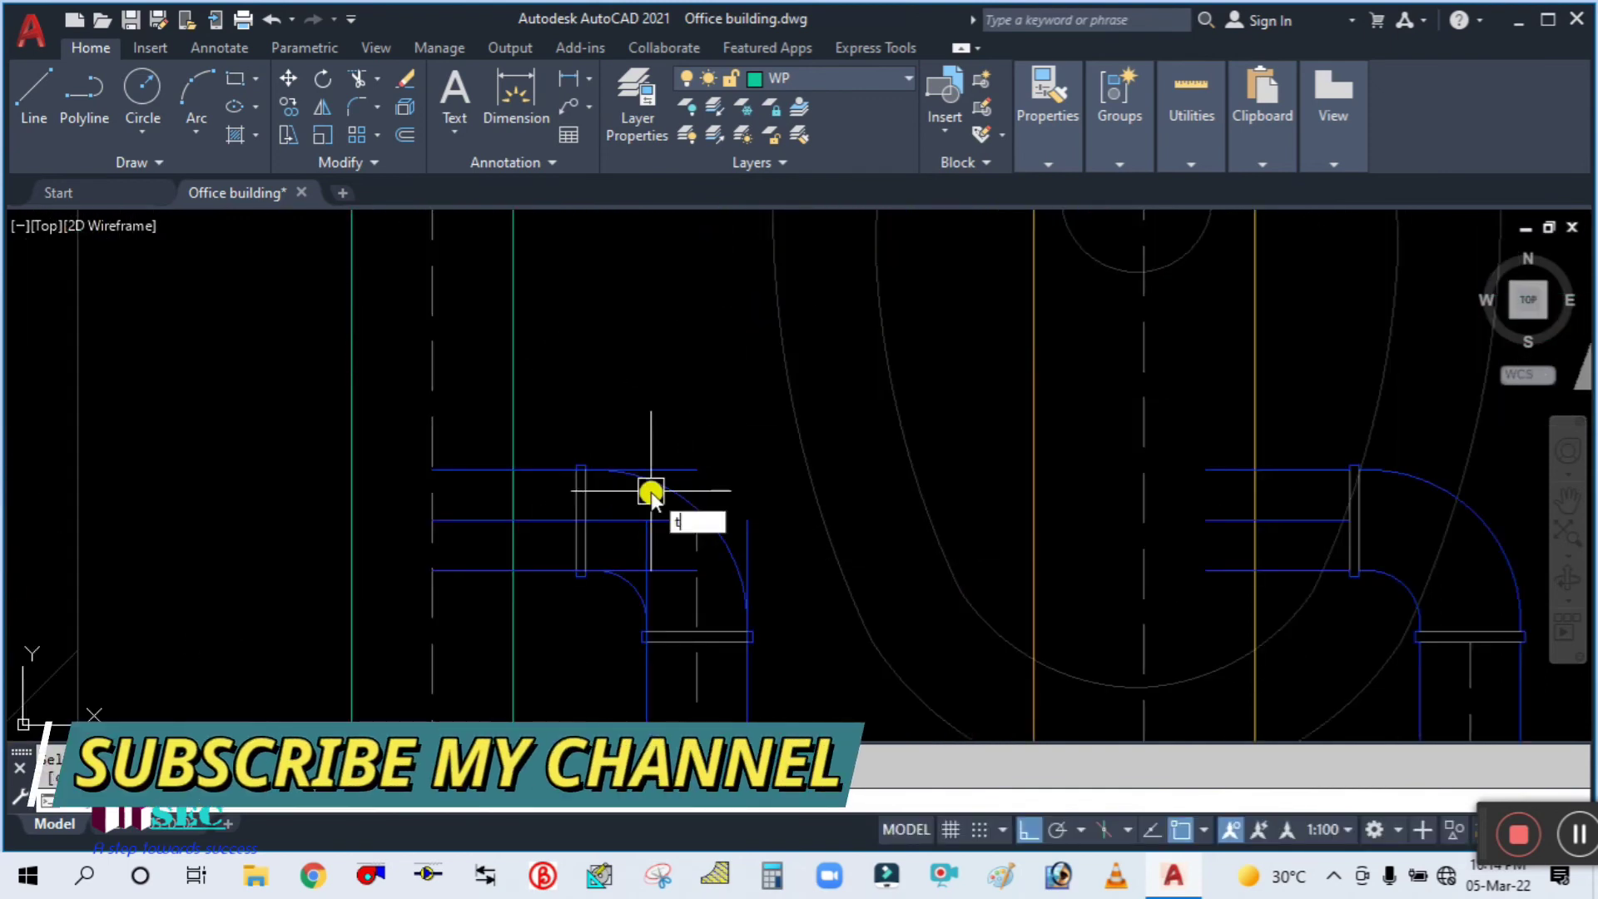
pyautogui.press('Return')
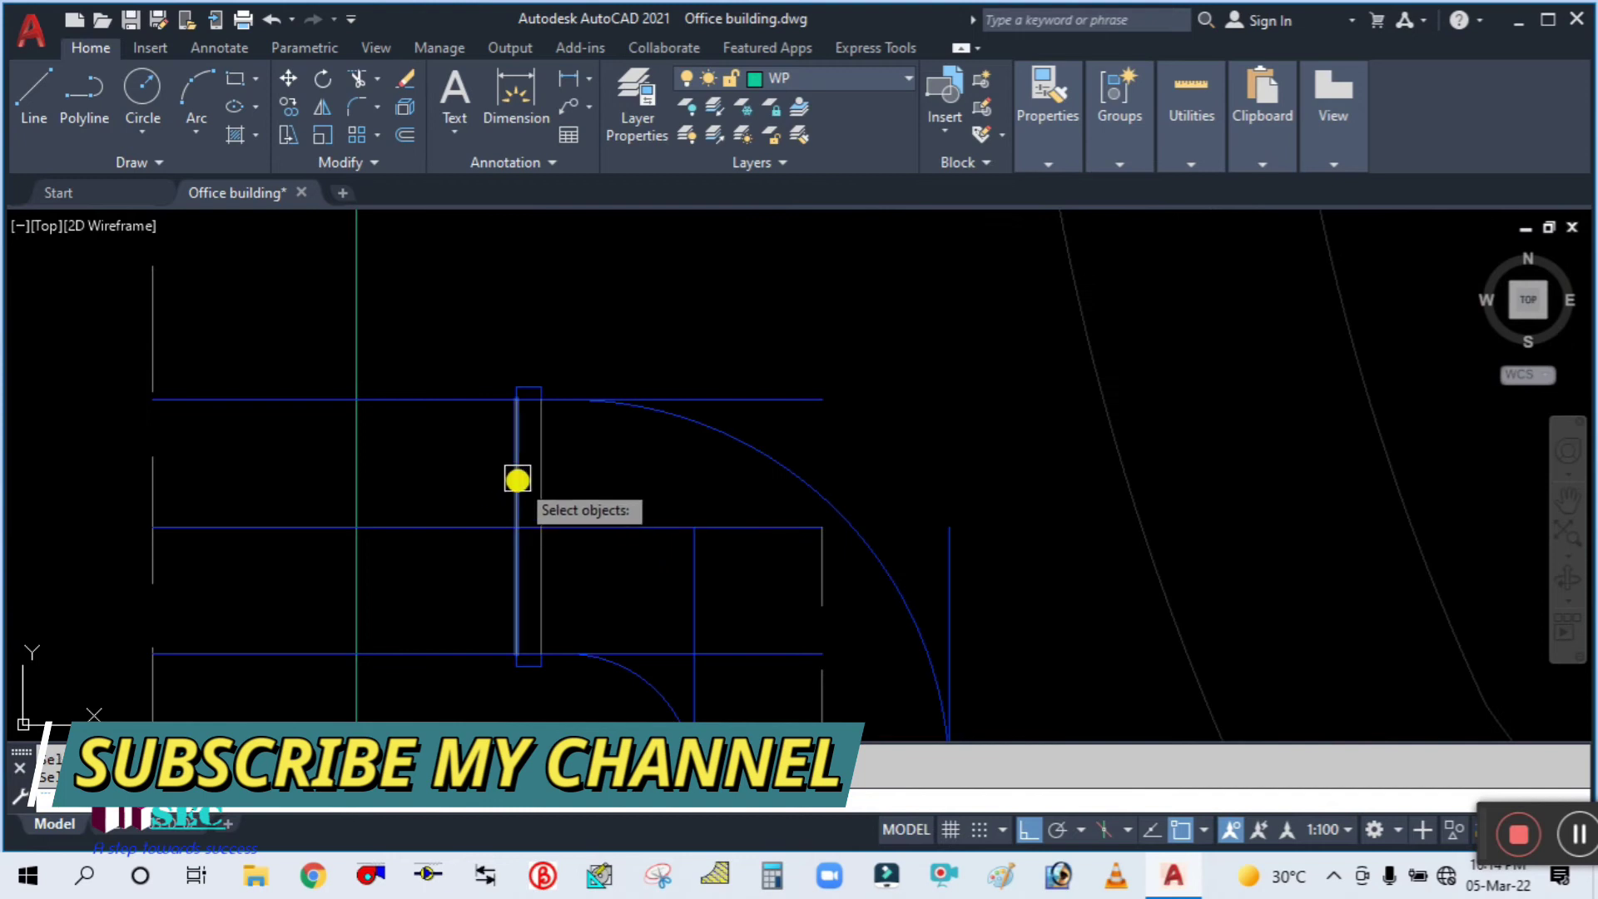
pyautogui.click(517, 480)
pyautogui.scroll(-2, 724, 278)
pyautogui.scroll(2, 739, 467)
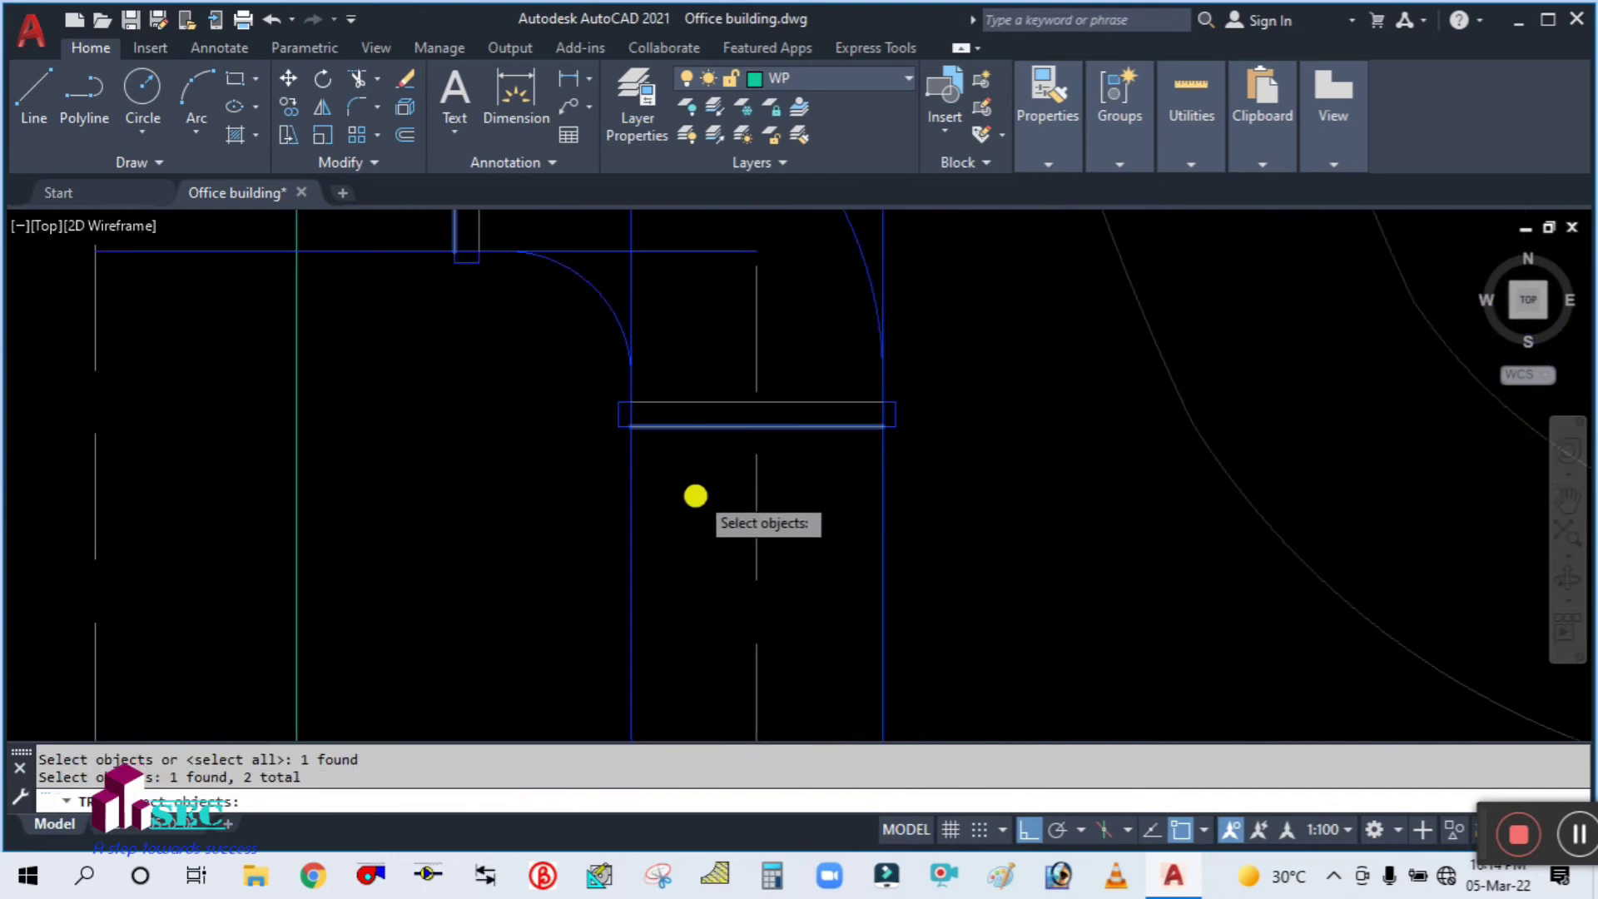
pyautogui.scroll(-3, 599, 461)
pyautogui.press('Return')
pyautogui.click(606, 457)
pyautogui.click(810, 397)
pyautogui.press('Return')
pyautogui.click(699, 258)
pyautogui.click(613, 506)
pyautogui.press('Return')
pyautogui.press('Escape')
# Trim the excess pipe and centre lines between both collars of the second toilet's vent elbow
pyautogui.scroll(-4, 758, 417)
pyautogui.moveTo(470, 478); pyautogui.dragTo(830, 435, button='middle')
pyautogui.scroll(3, 517, 357)
pyautogui.scroll(3, 660, 467)
pyautogui.press('Return')
pyautogui.write('t')
pyautogui.press('Return')
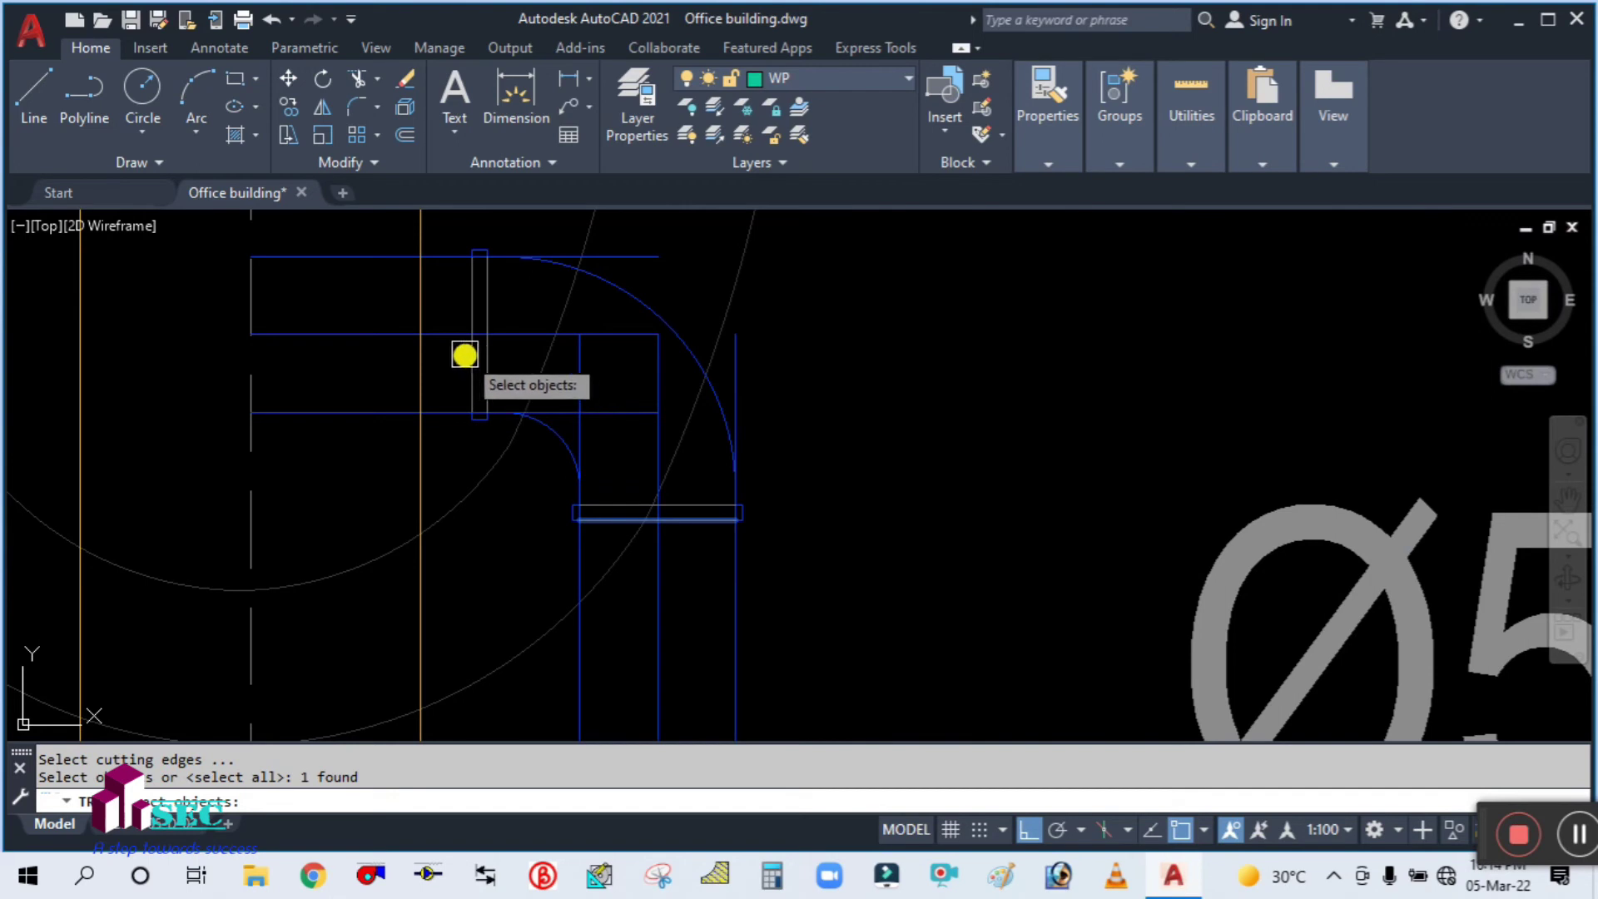
pyautogui.click(515, 512)
pyautogui.click(849, 381)
pyautogui.press('Return')
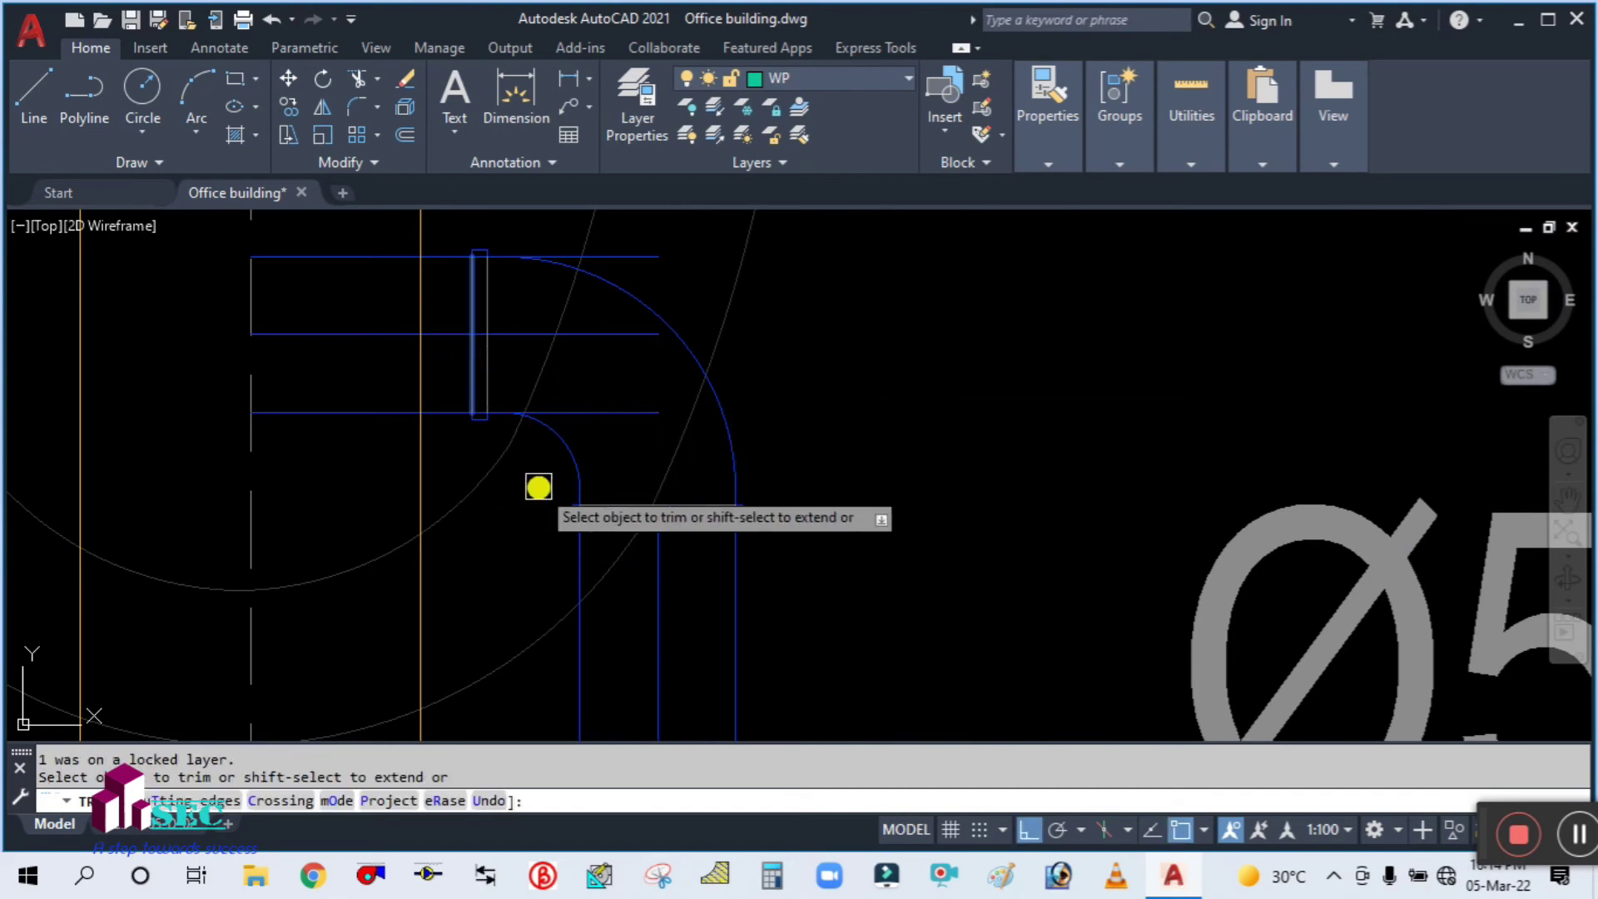
pyautogui.click(507, 513)
pyautogui.scroll(-3, 546, 353)
pyautogui.press('Escape')
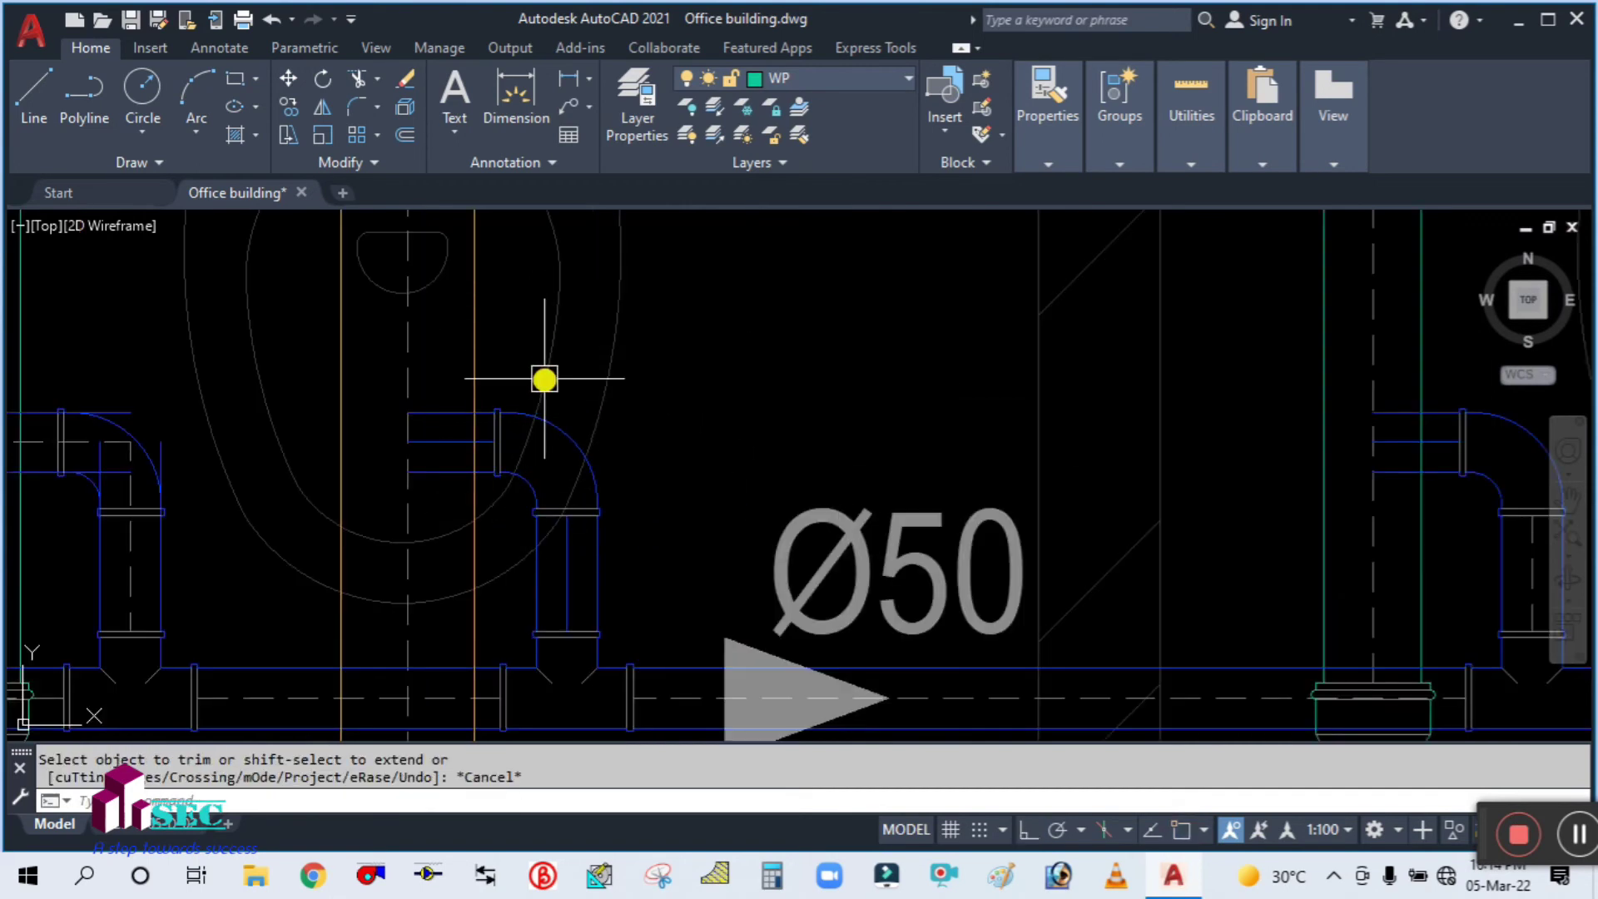
# Trim the overlapping pipe lines between the collars of the vent elbow on the second stall's green drain branch
pyautogui.scroll(-2, 389, 428)
pyautogui.scroll(2, 546, 494)
pyautogui.scroll(4, 546, 494)
pyautogui.press('Return')
pyautogui.write('t')
pyautogui.press('Return')
pyautogui.click(603, 498)
pyautogui.press('Return')
pyautogui.click(667, 596)
pyautogui.click(909, 521)
pyautogui.press('Return')
pyautogui.click(774, 318)
pyautogui.click(596, 593)
pyautogui.press('Escape')
pyautogui.scroll(-5, 769, 462)
pyautogui.scroll(4, 518, 474)
pyautogui.press('Return')
pyautogui.write('t')
pyautogui.press('Return')
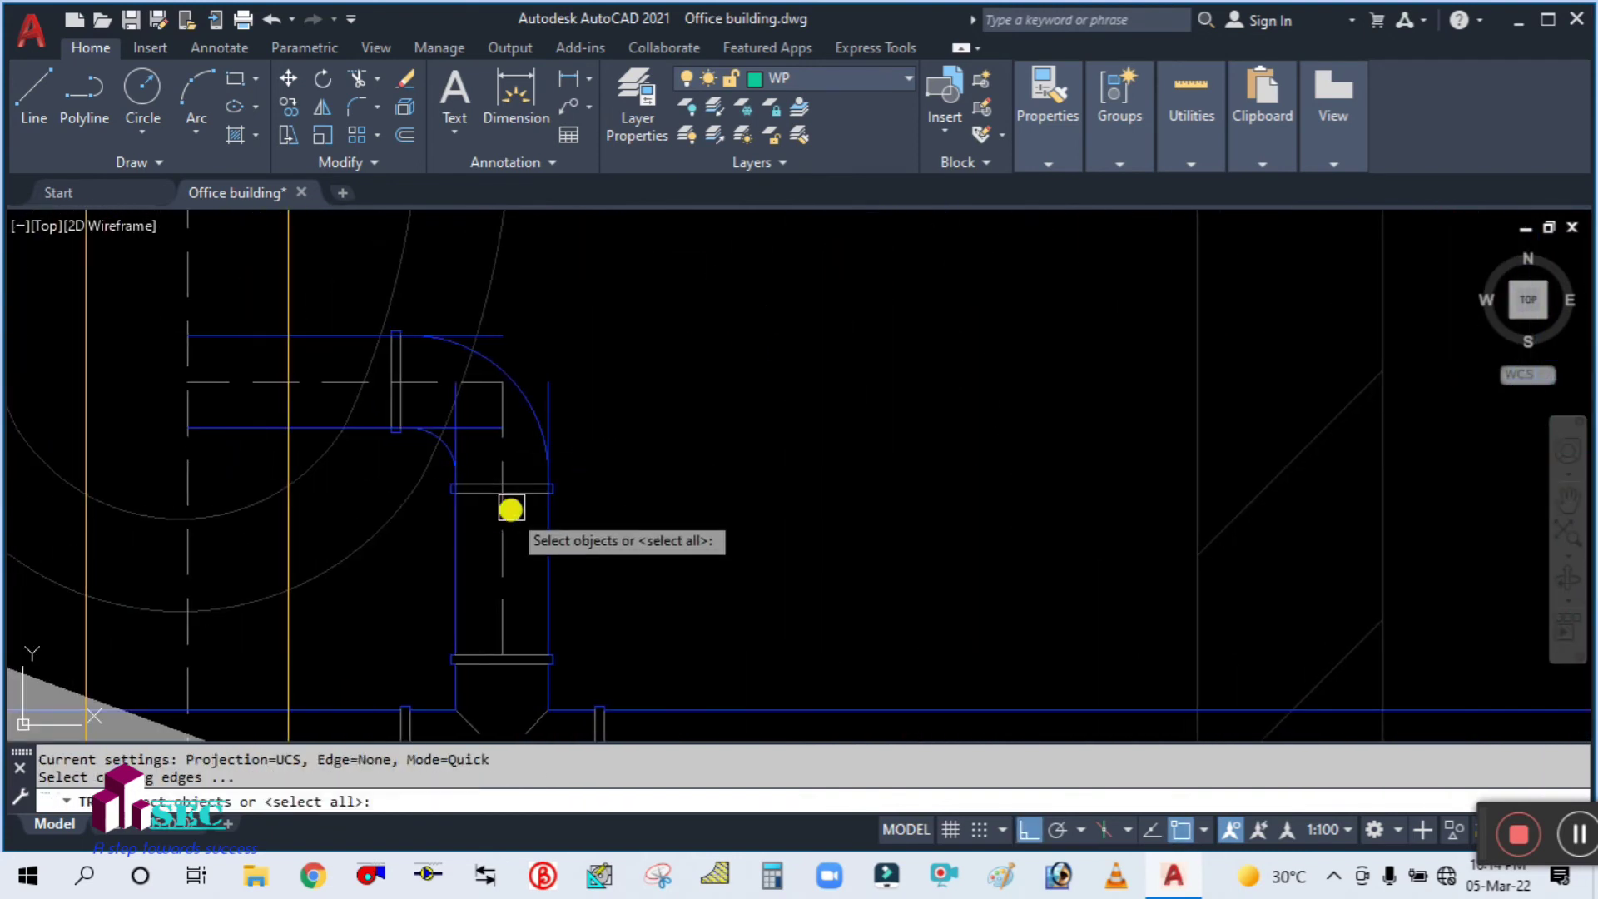
pyautogui.click(514, 507)
pyautogui.press('Escape')
pyautogui.scroll(-2, 771, 457)
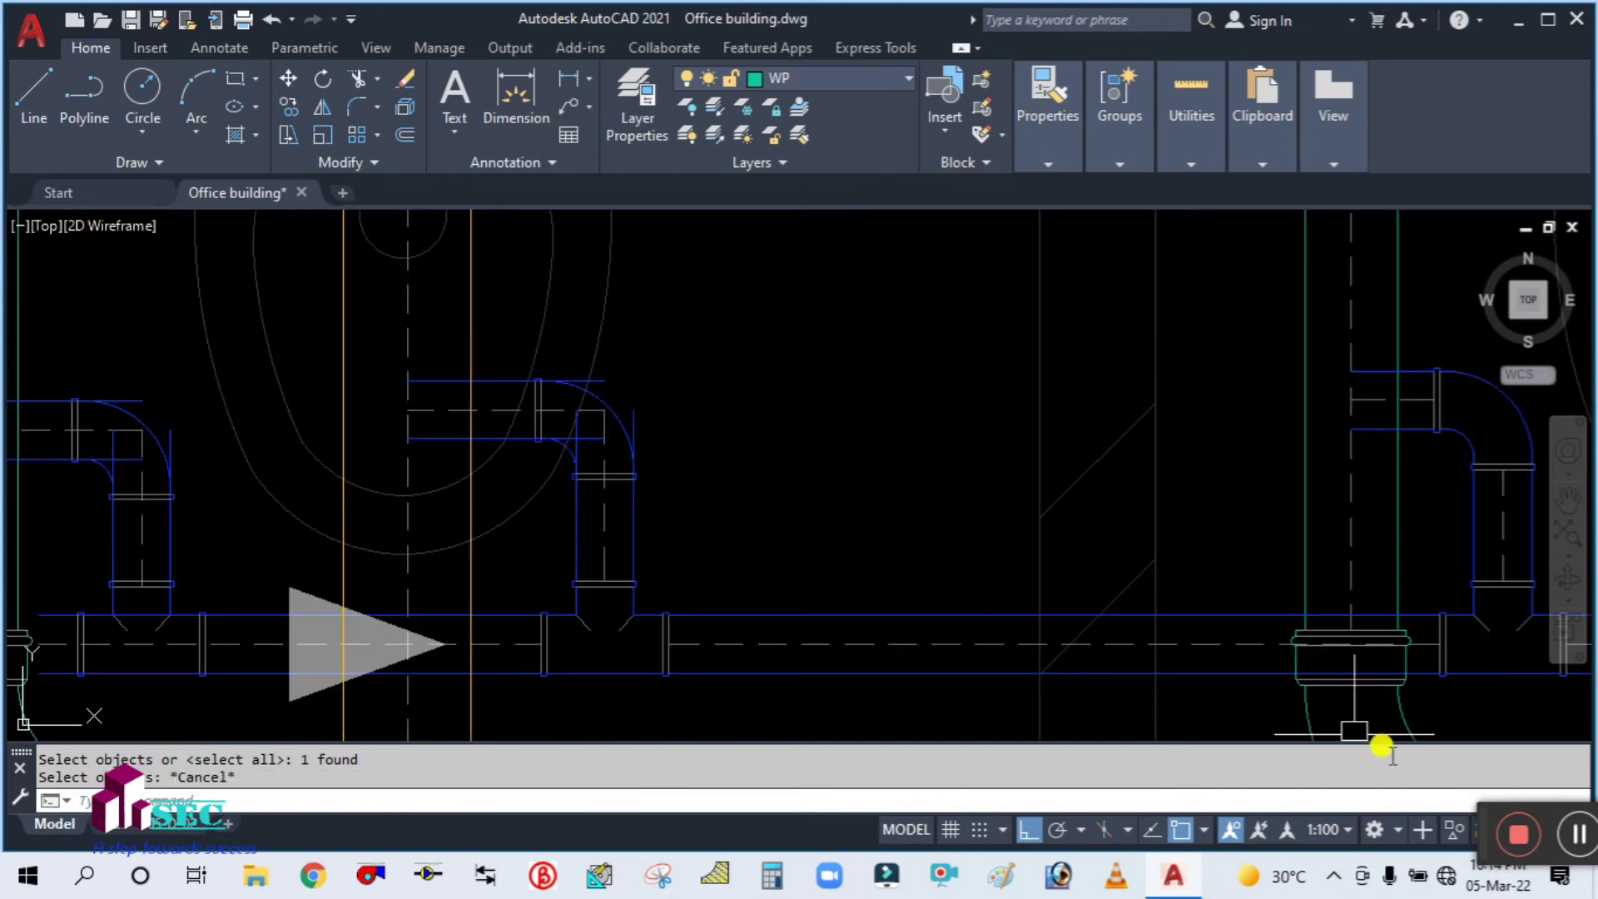
pyautogui.scroll(-3, 807, 614)
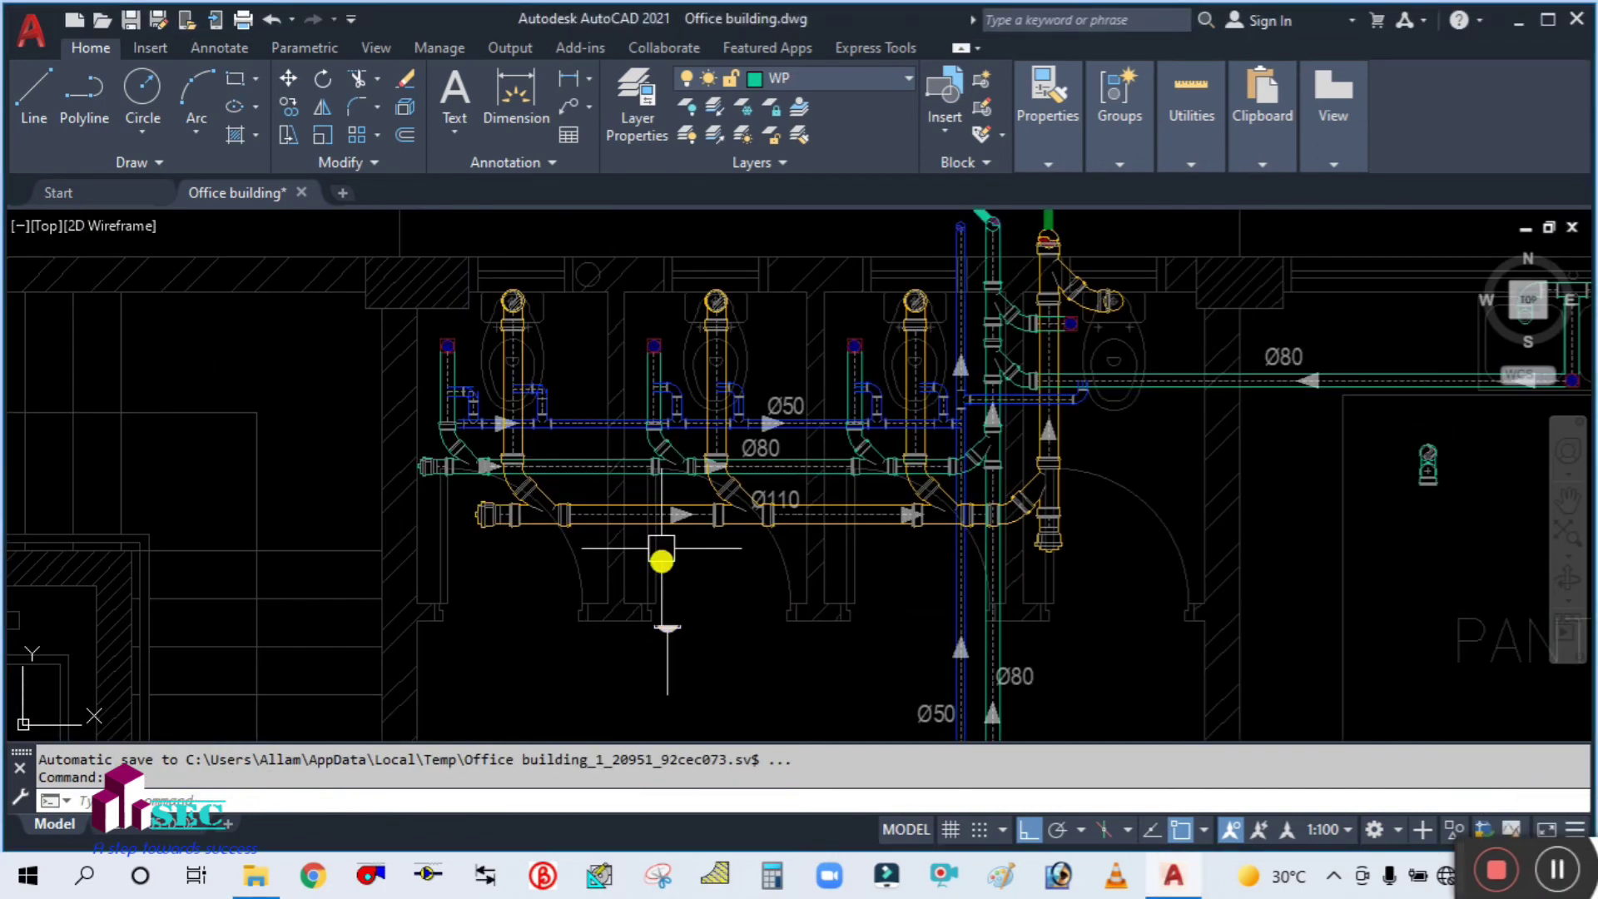
# Trim the overlapping pipe and centre lines inside the first toilet's vent elbow, using its two collars as cutting edges
pyautogui.scroll(4, 475, 367)
pyautogui.write('T')
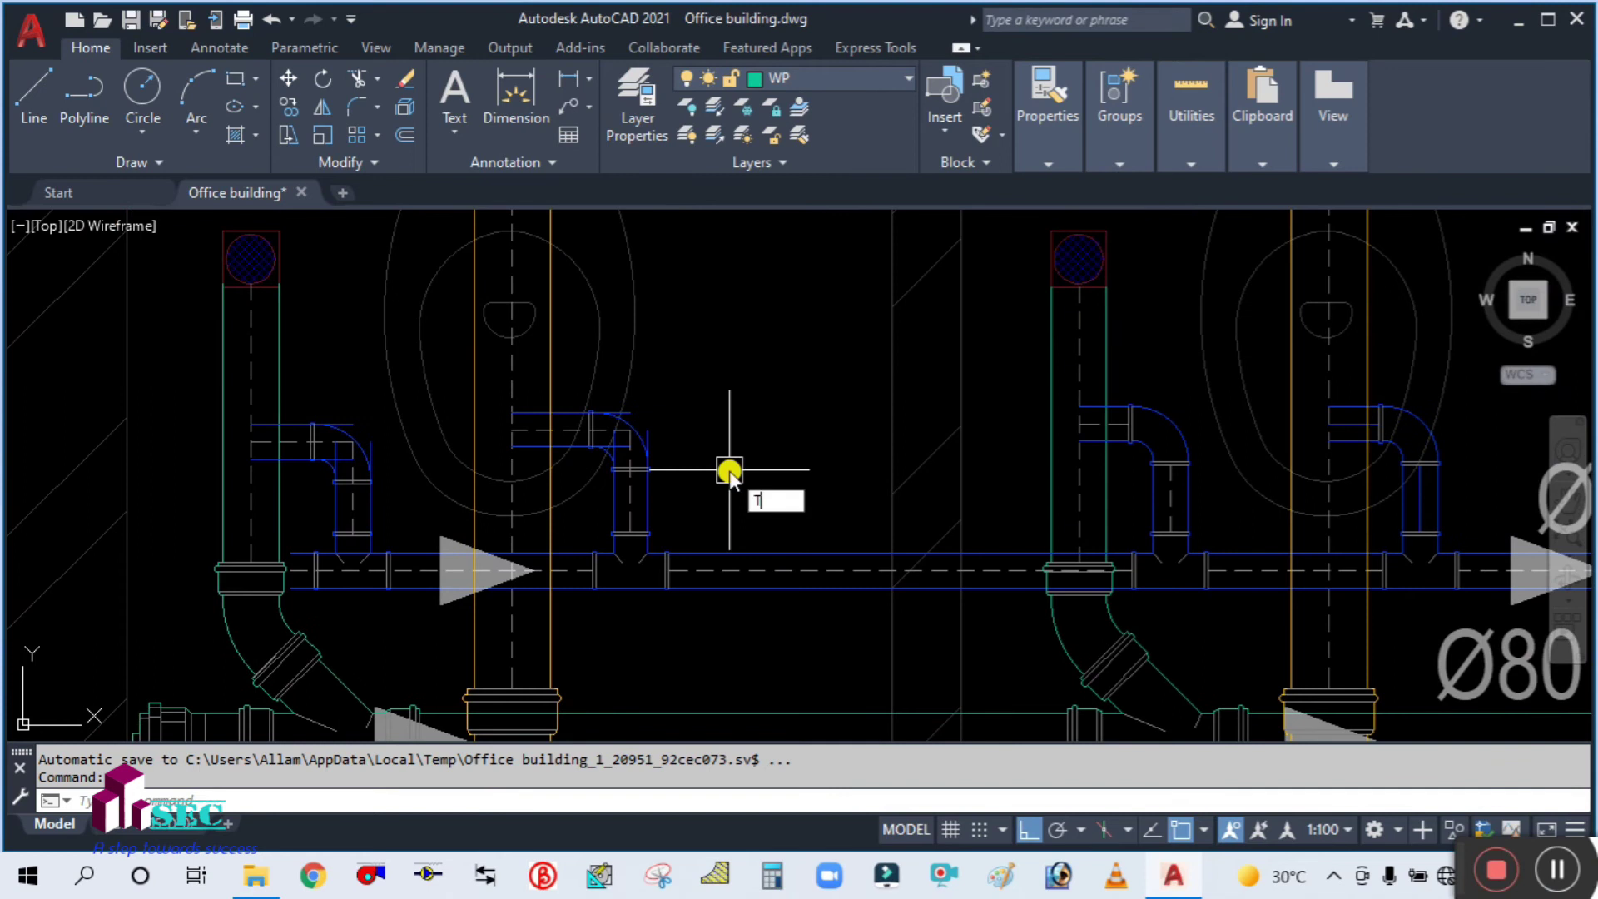
pyautogui.write('r')
pyautogui.press('Return')
pyautogui.write('t')
pyautogui.press('Return')
pyautogui.scroll(4, 646, 517)
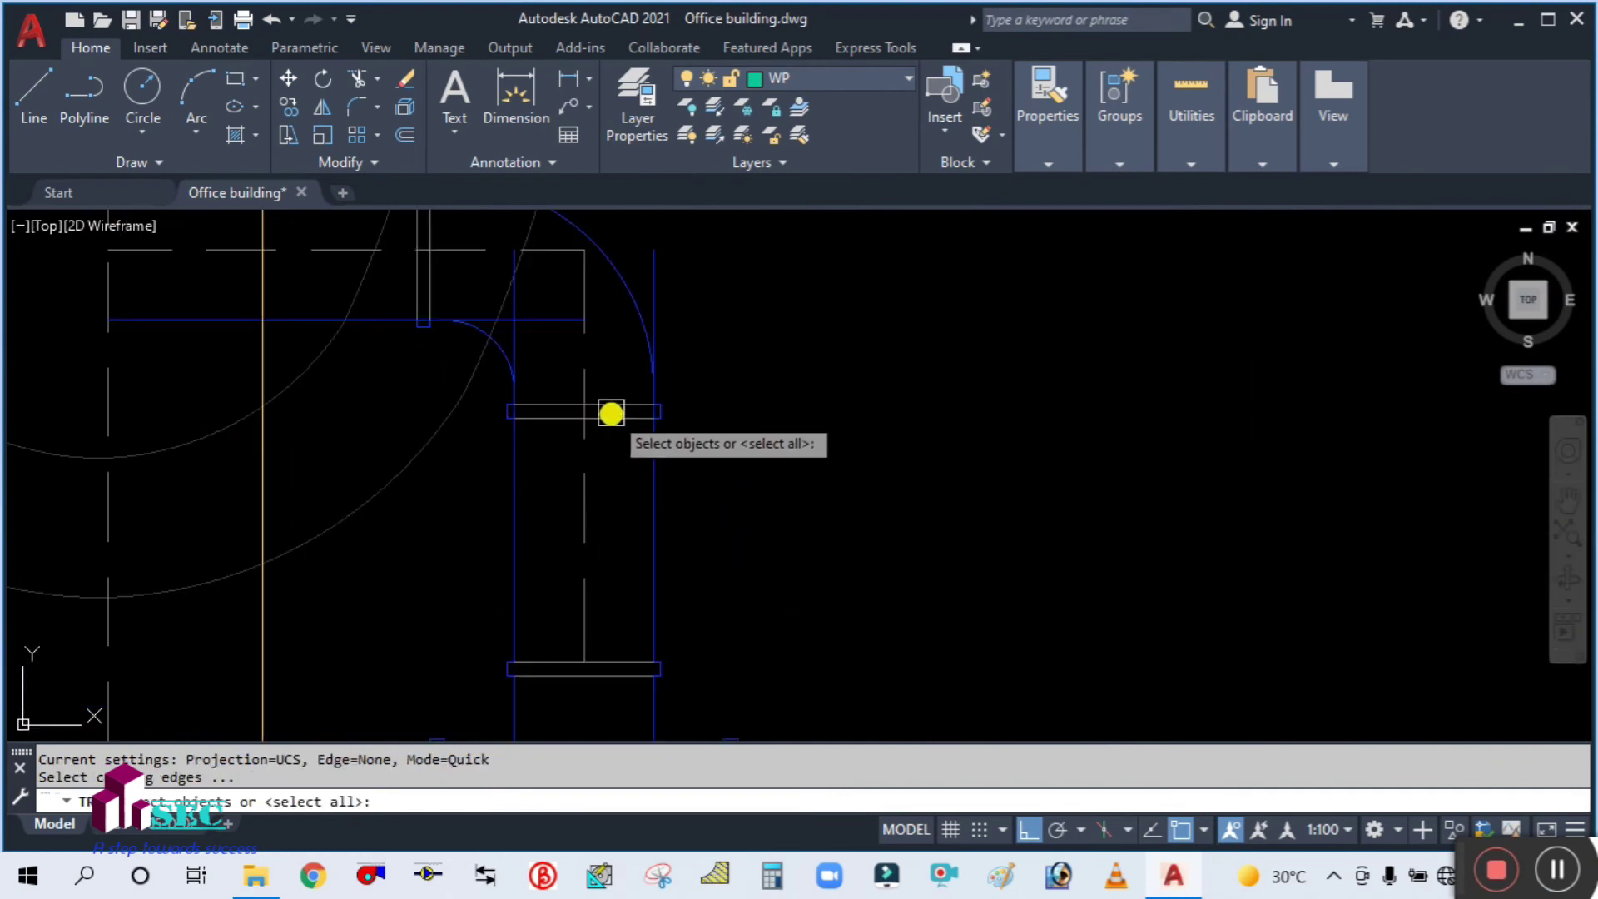
pyautogui.click(612, 423)
pyautogui.scroll(2, 517, 370)
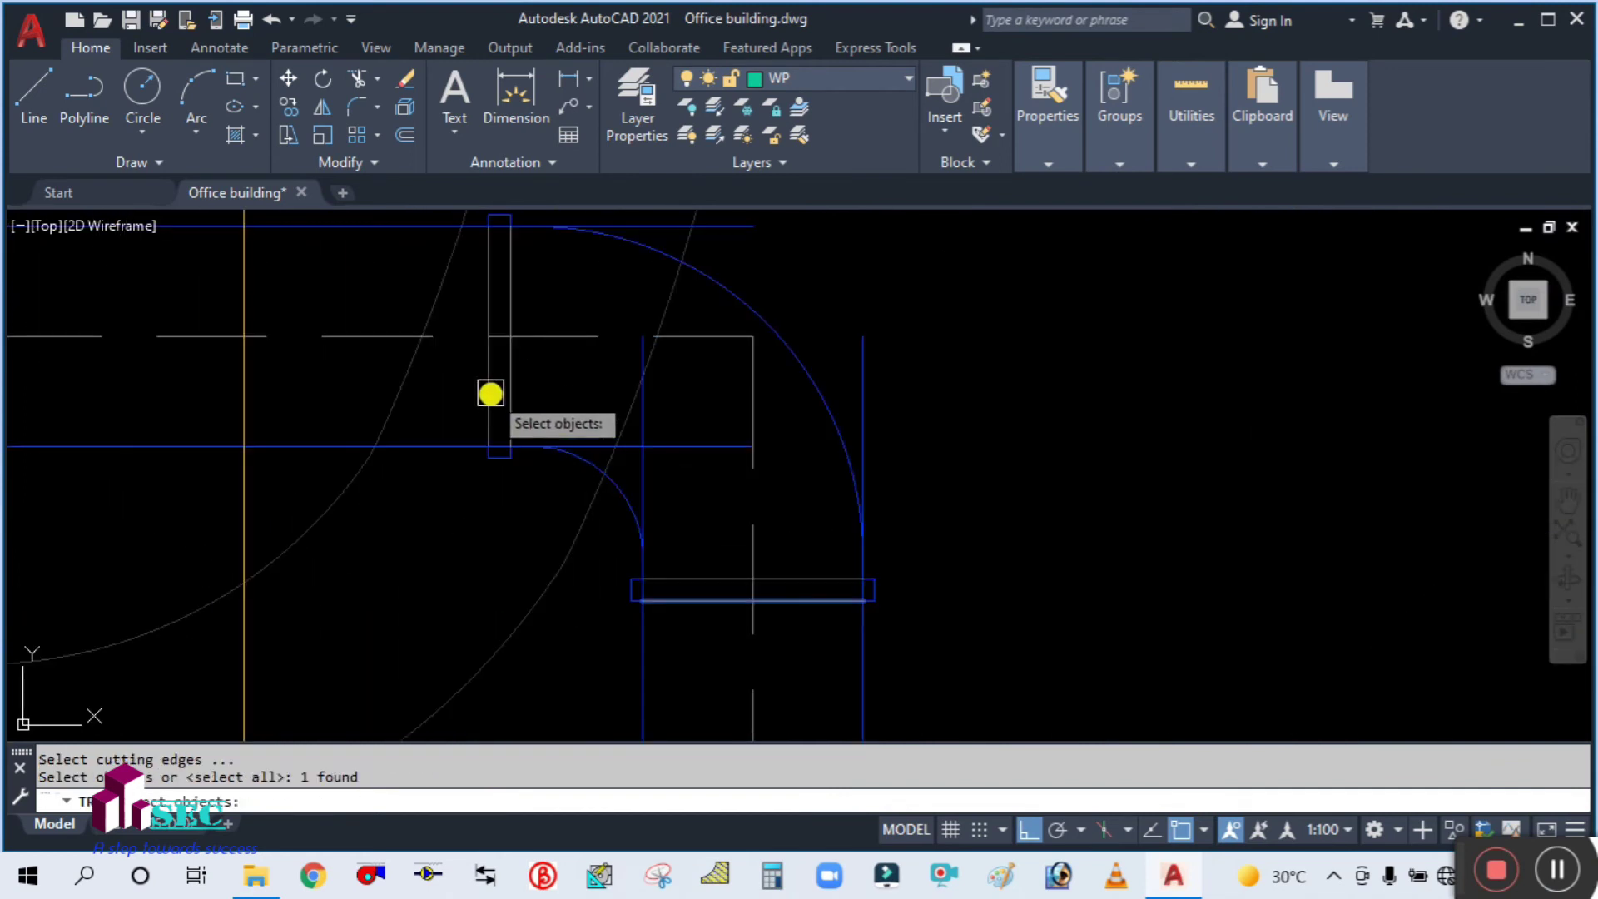
pyautogui.click(490, 393)
pyautogui.scroll(-4, 511, 466)
pyautogui.press('Return')
pyautogui.moveTo(477, 521); pyautogui.dragTo(716, 453)
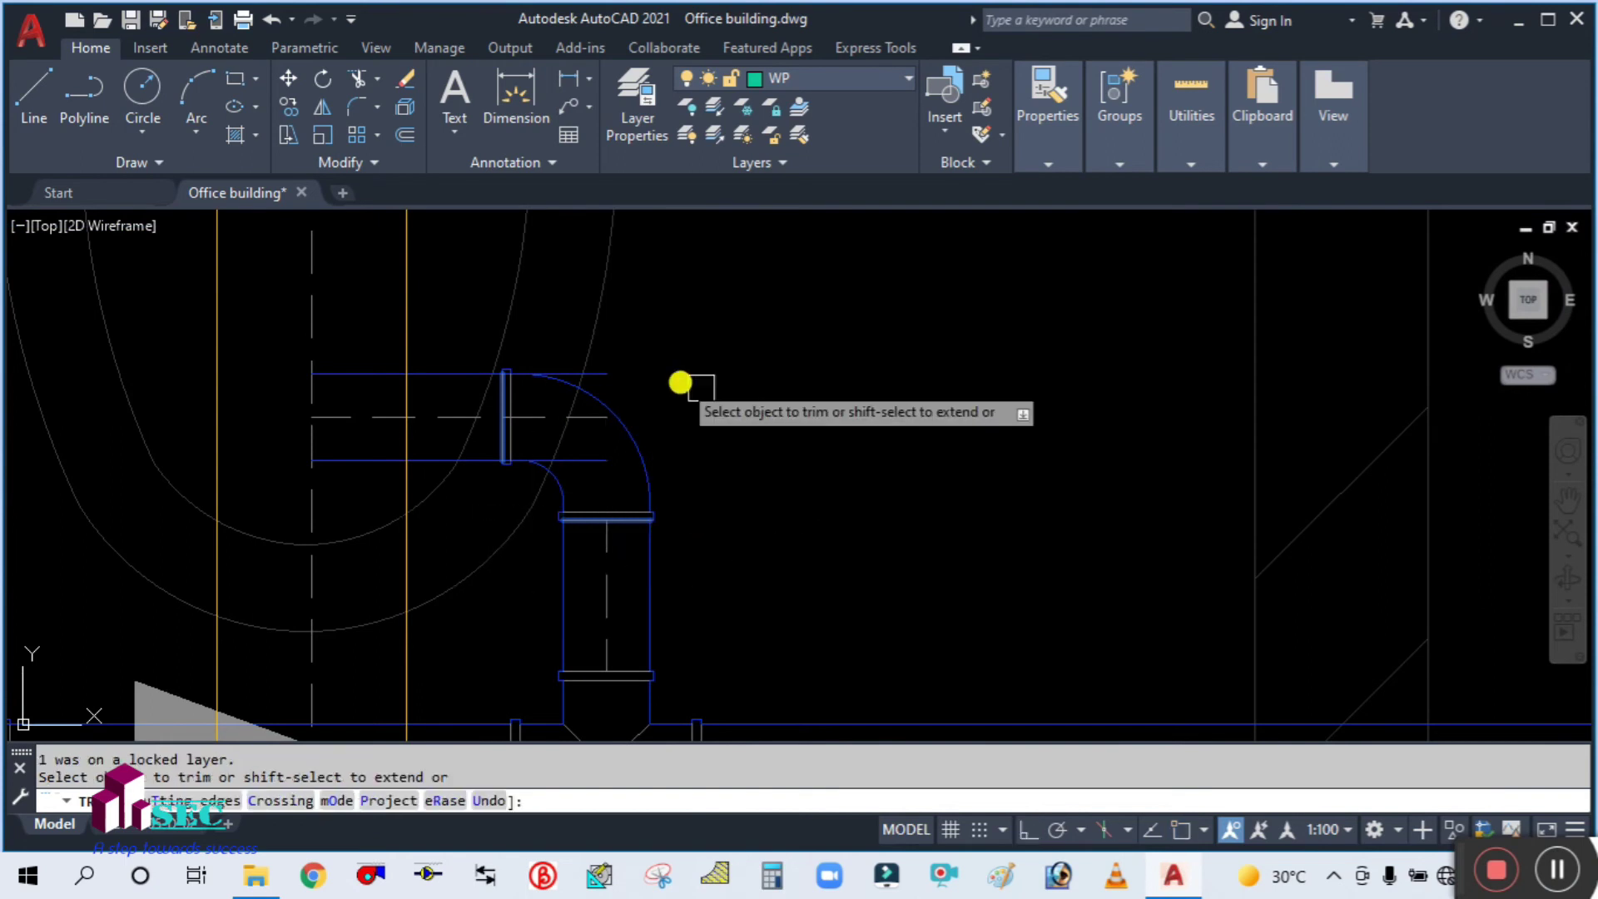
pyautogui.moveTo(561, 310)
pyautogui.mouseDown()
pyautogui.moveTo(561, 370)
pyautogui.moveTo(504, 529)
pyautogui.mouseUp()
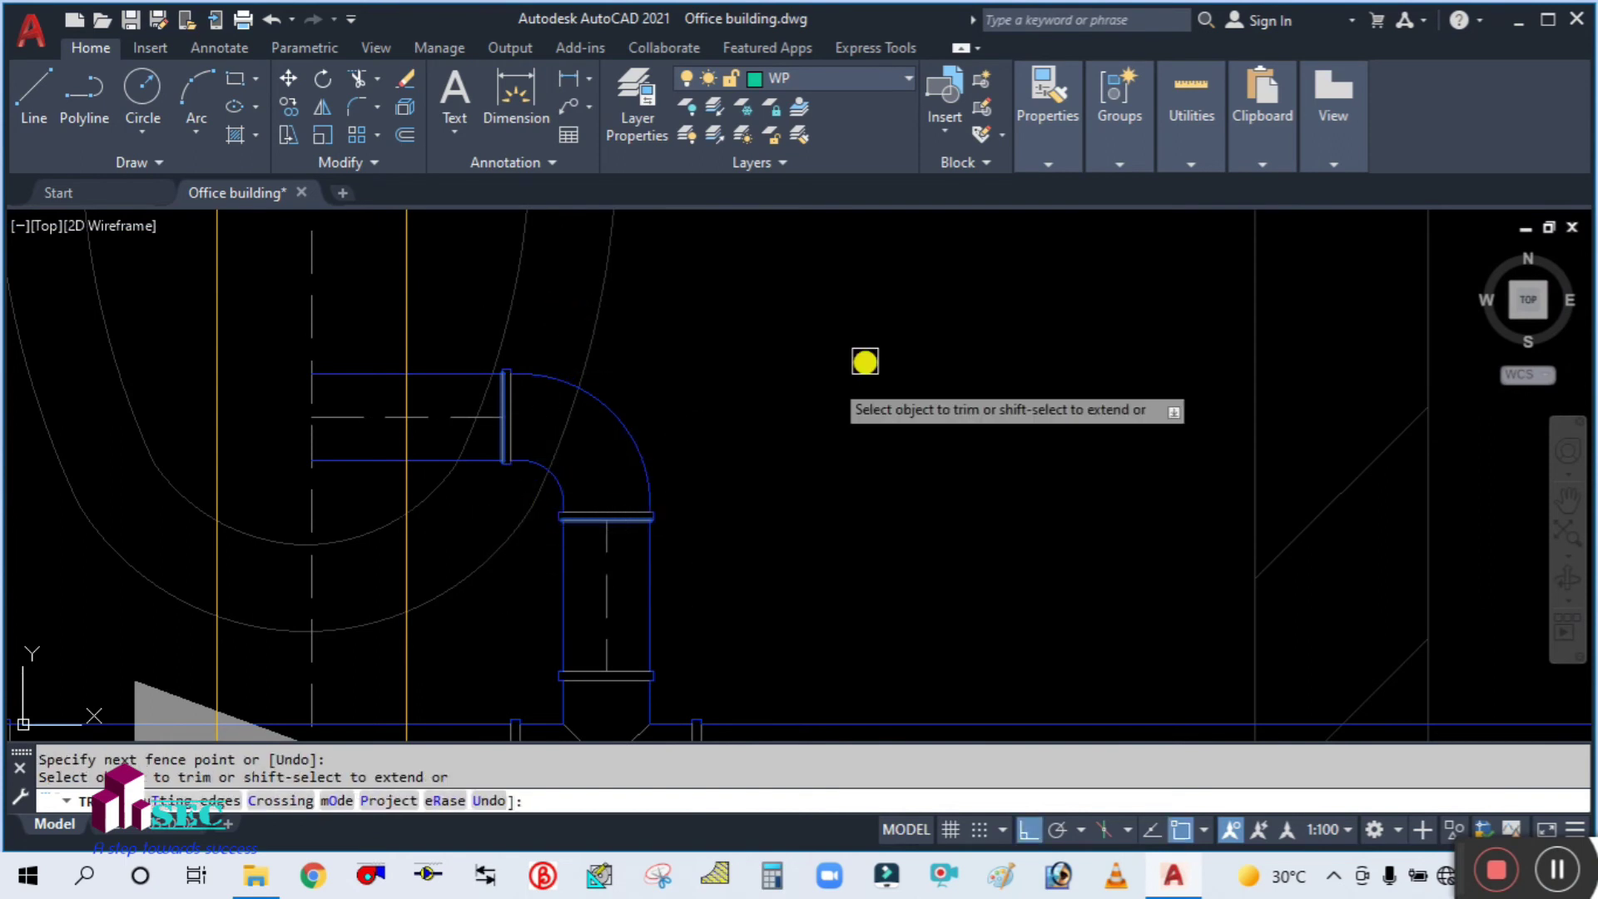
pyautogui.press('Escape')
# Trim the overlapping pipe and centre lines between the collars of the vent elbow on the first stall's green drain branch
pyautogui.scroll(-6, 868, 361)
pyautogui.scroll(2, 655, 393)
pyautogui.scroll(2, 708, 391)
pyautogui.press('Return')
pyautogui.write('t')
pyautogui.press('Return')
pyautogui.scroll(5, 642, 552)
pyautogui.click(666, 566)
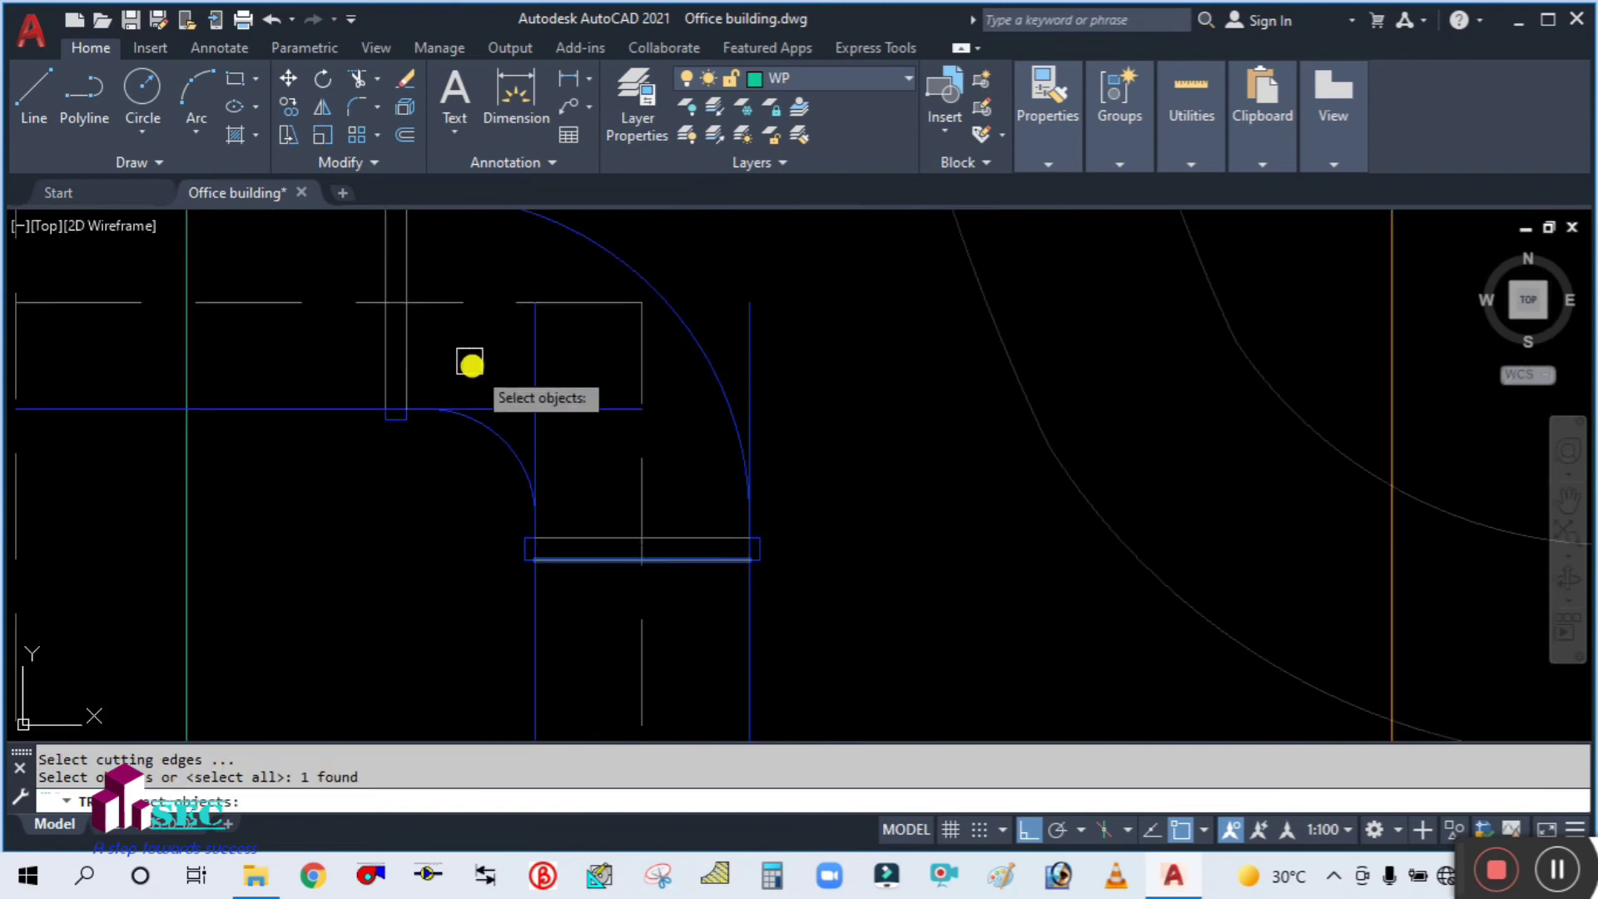
pyautogui.click(384, 360)
pyautogui.scroll(-5, 385, 367)
pyautogui.press('Return')
pyautogui.moveTo(373, 439); pyautogui.dragTo(467, 255)
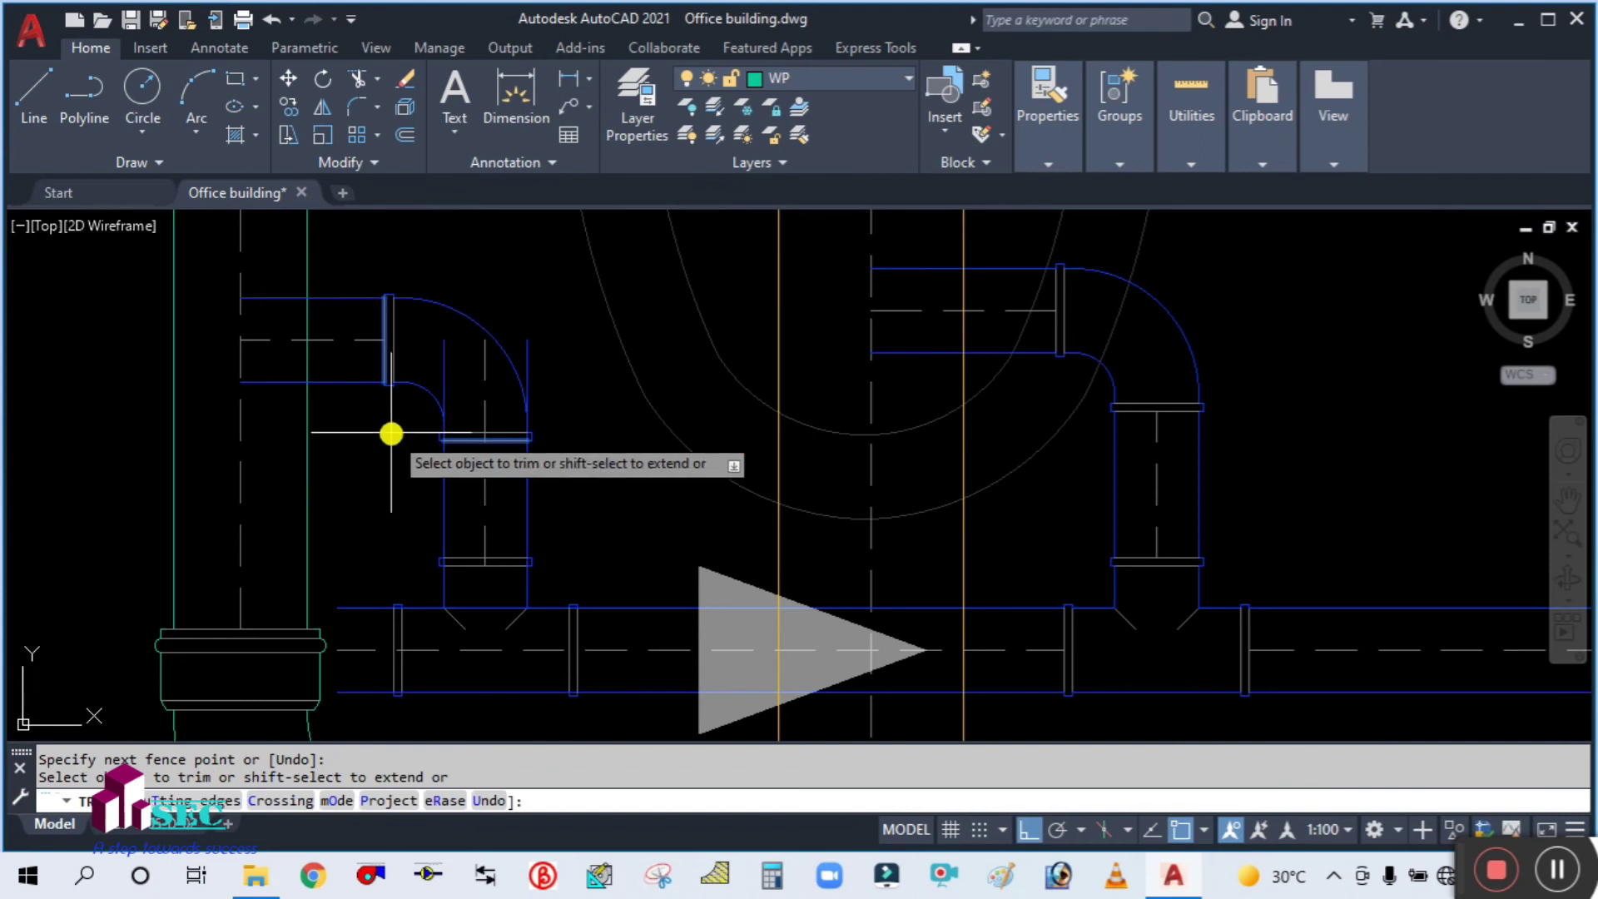
pyautogui.click(393, 432)
pyautogui.press('Escape')
# Examine the trimmed vent pipes and elbows along the toilet row and the vertical Ø50 and Ø80 pipes below it
pyautogui.scroll(-8, 492, 353)
pyautogui.moveTo(689, 451); pyautogui.dragTo(546, 379, button='middle')
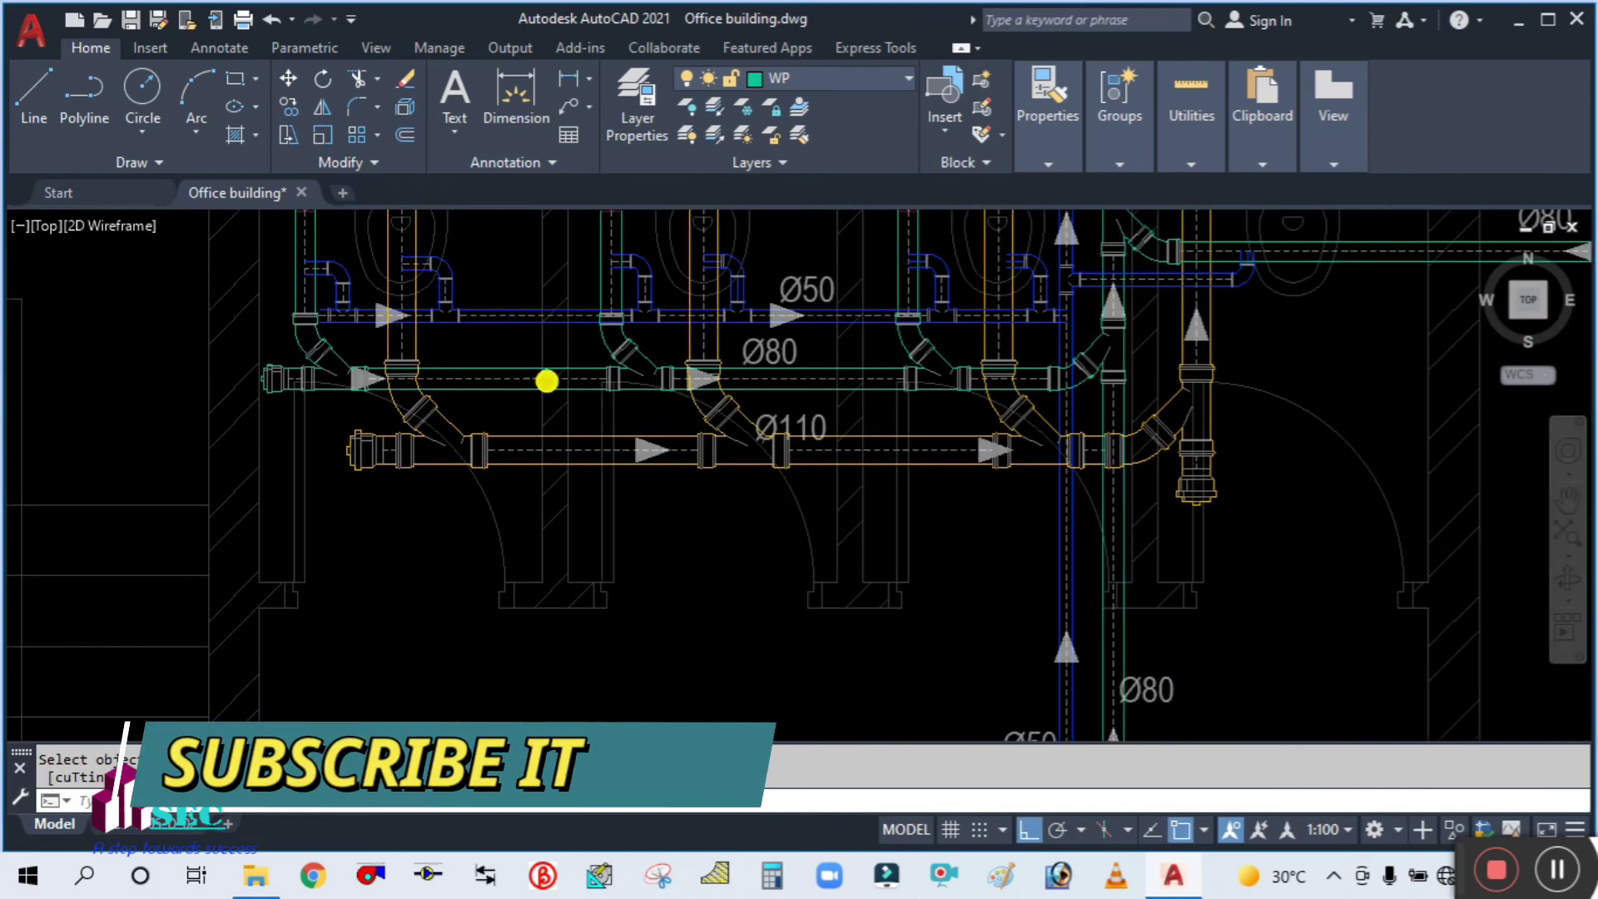
pyautogui.scroll(2, 844, 339)
pyautogui.scroll(-4, 741, 335)
pyautogui.scroll(5, 897, 291)
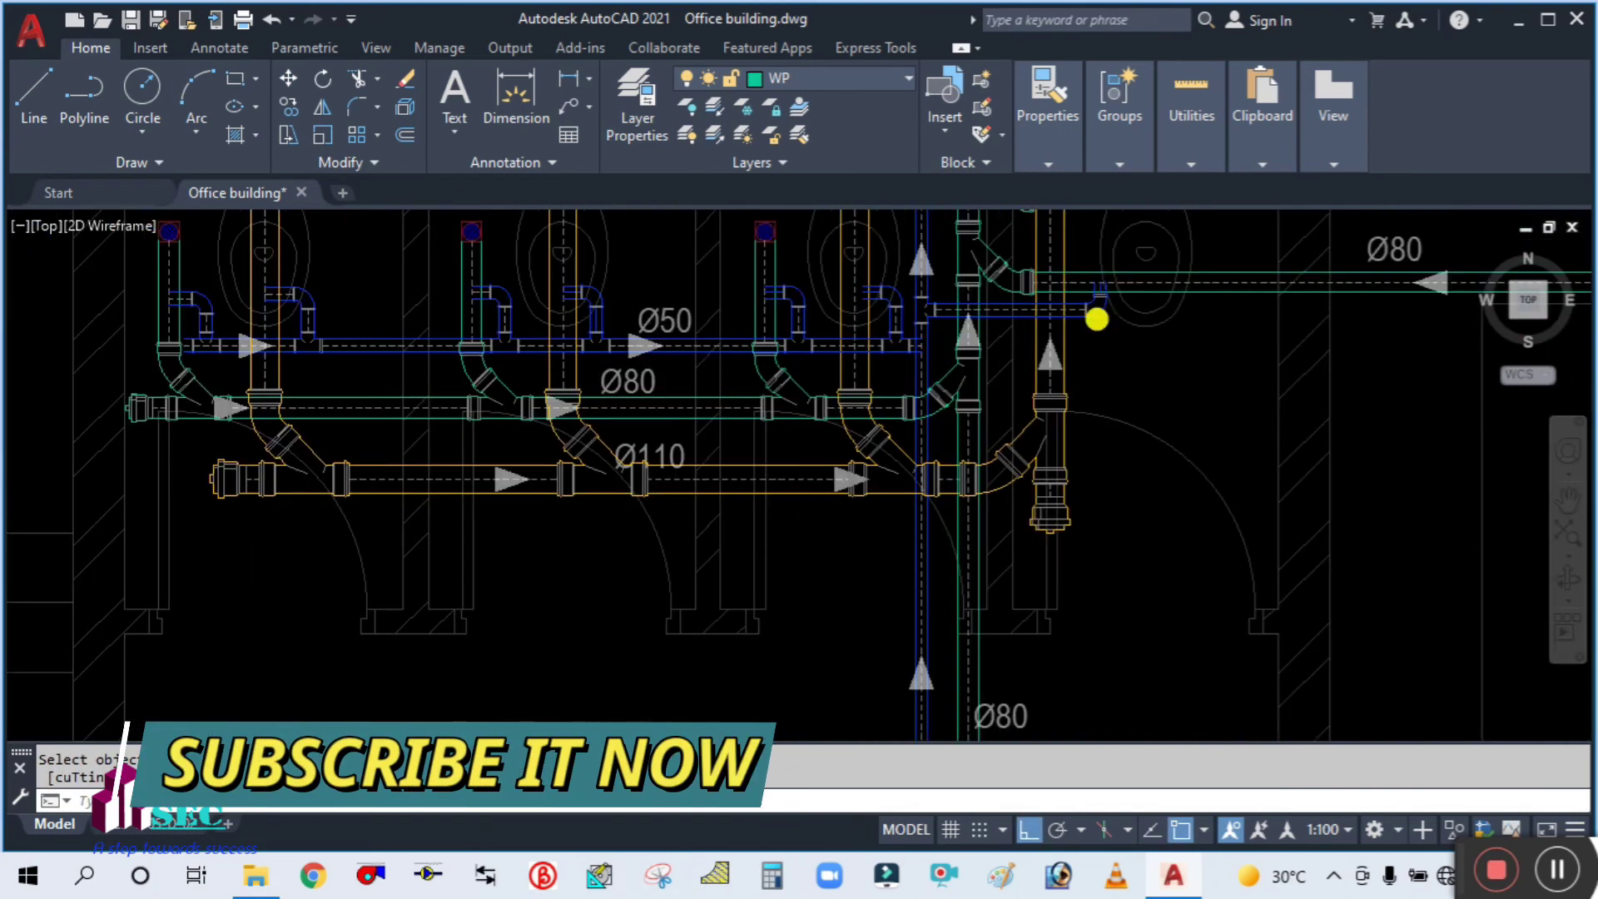
pyautogui.scroll(-4, 1080, 384)
pyautogui.moveTo(1078, 490); pyautogui.dragTo(962, 177, button='middle')
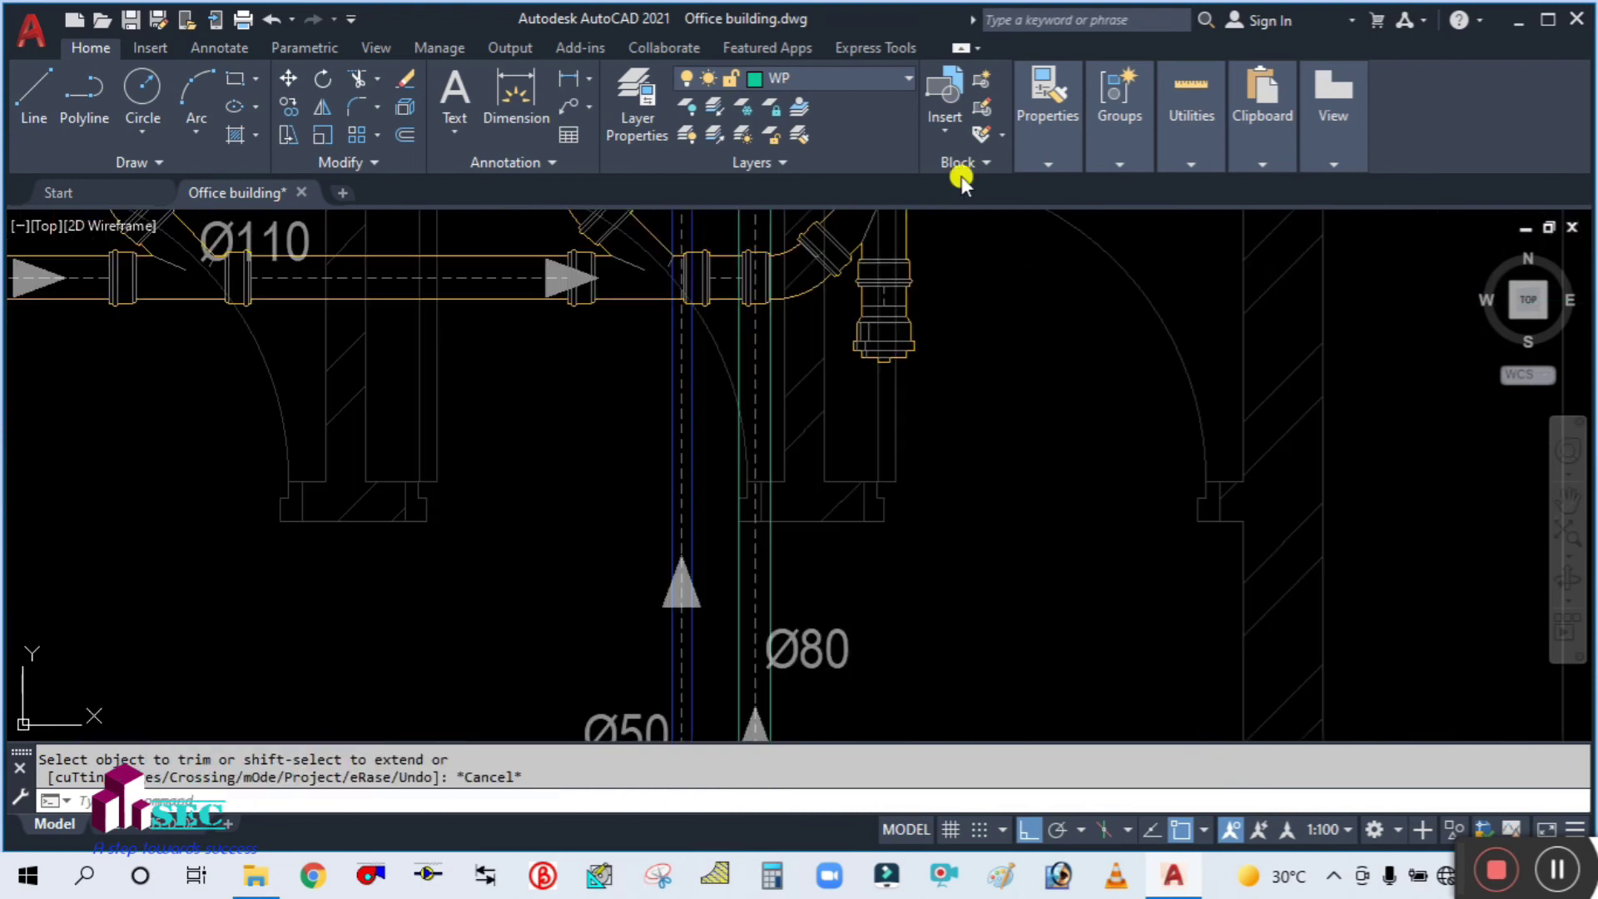
pyautogui.moveTo(826, 522); pyautogui.dragTo(901, 210, button='middle')
pyautogui.scroll(6, 773, 538)
pyautogui.scroll(-4, 909, 592)
pyautogui.scroll(-4, 909, 592)
pyautogui.scroll(3, 667, 463)
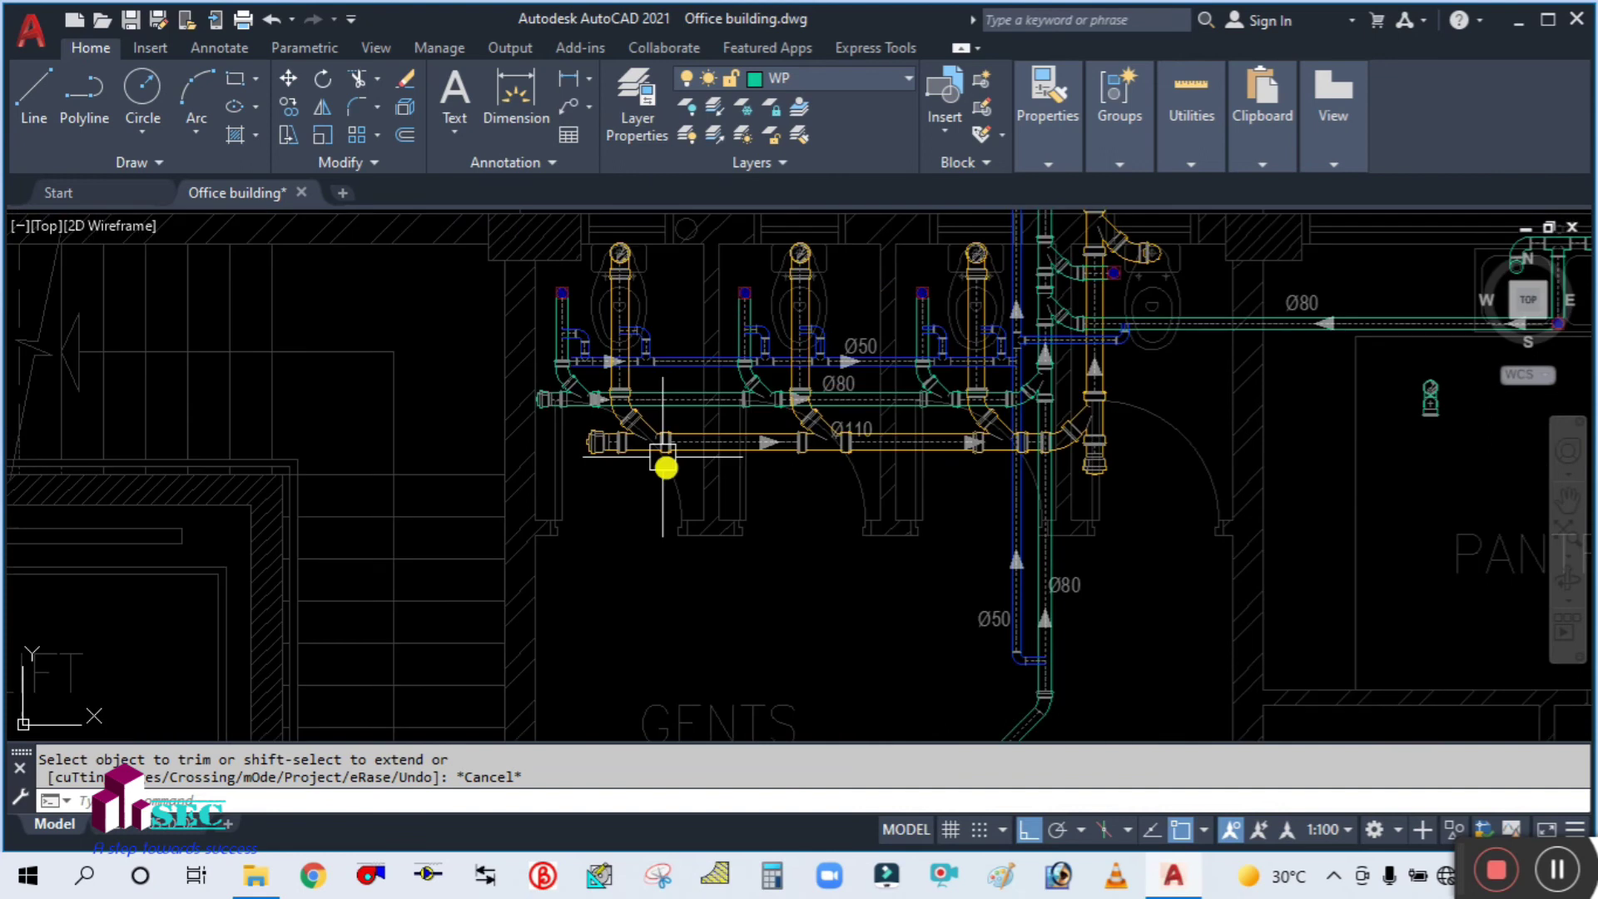
pyautogui.scroll(3, 579, 366)
pyautogui.scroll(-1, 715, 489)
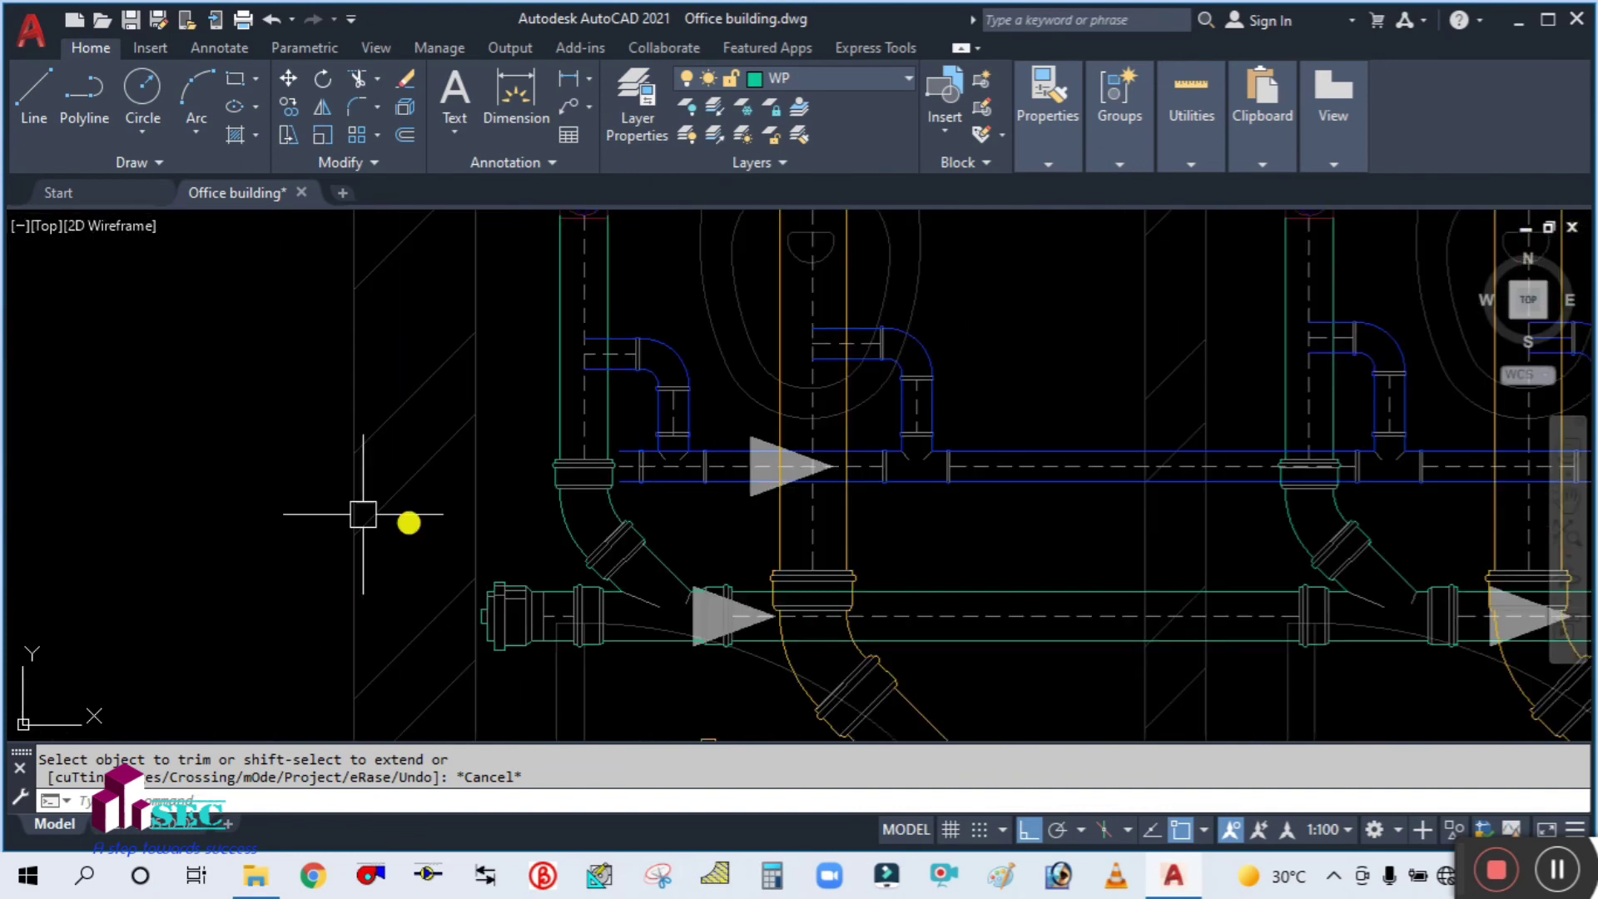
# Copy the vent pipe's end cap from the finished ladies' toilet plan onto the first tee collar of the gents' Ø50 vent pipe
pyautogui.moveTo(289, 477); pyautogui.dragTo(617, 383, button='middle')
pyautogui.scroll(-4, 621, 385)
pyautogui.moveTo(329, 414); pyautogui.dragTo(734, 327, button='middle')
pyautogui.scroll(-3, 552, 332)
pyautogui.scroll(5, 428, 292)
pyautogui.moveTo(410, 275); pyautogui.dragTo(338, 433, button='middle')
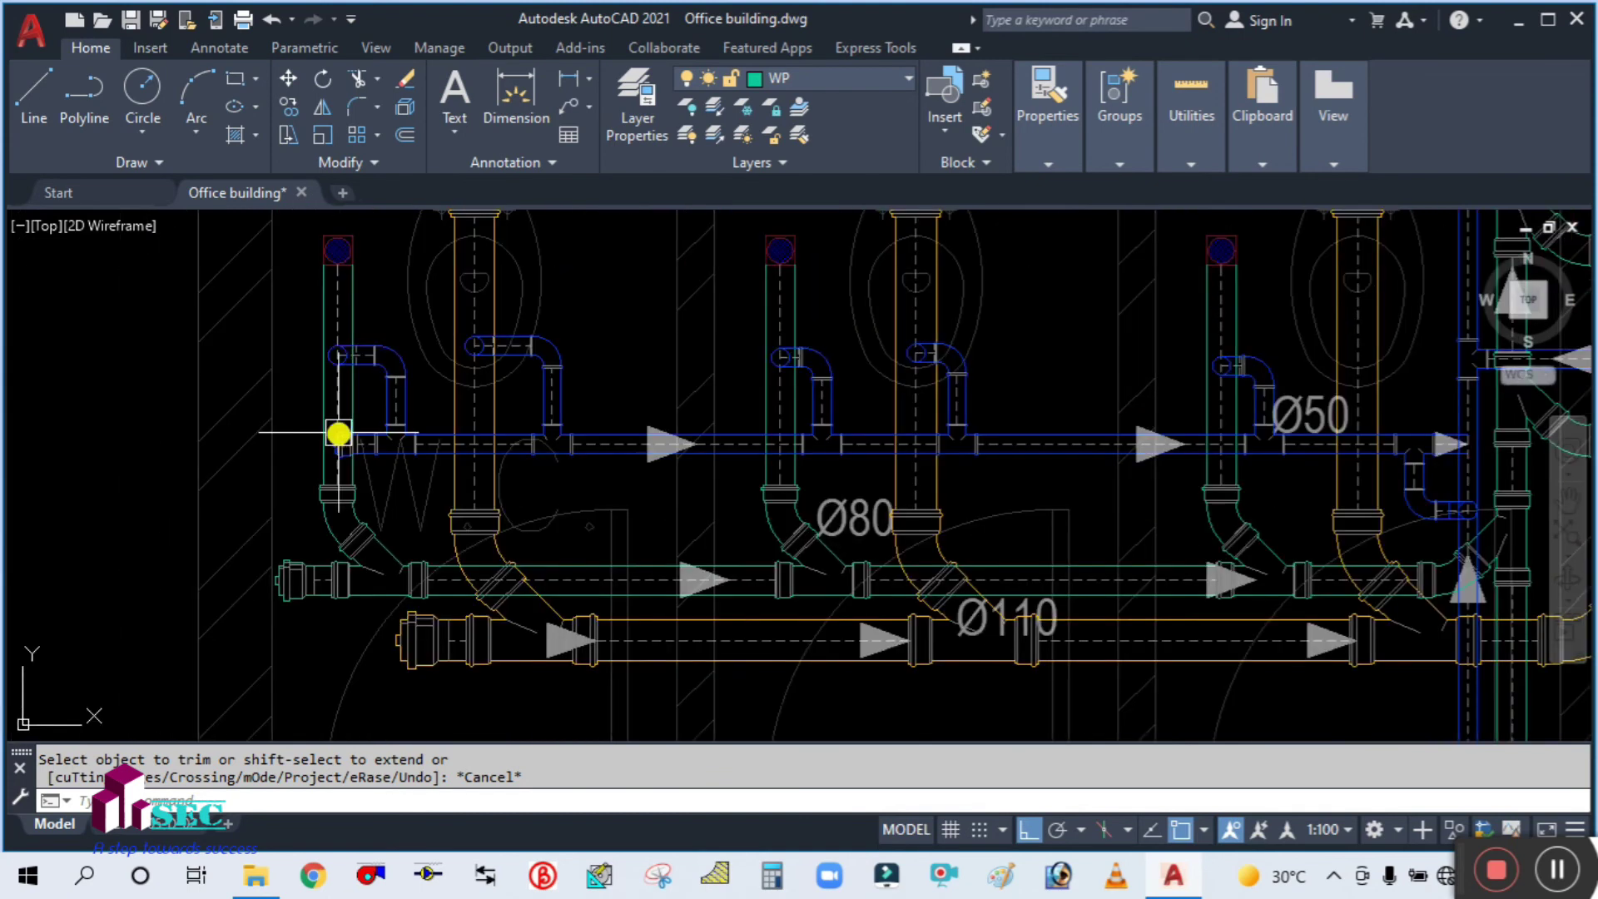
pyautogui.scroll(4, 338, 433)
pyautogui.write('co')
pyautogui.press('Return')
pyautogui.scroll(4, 367, 468)
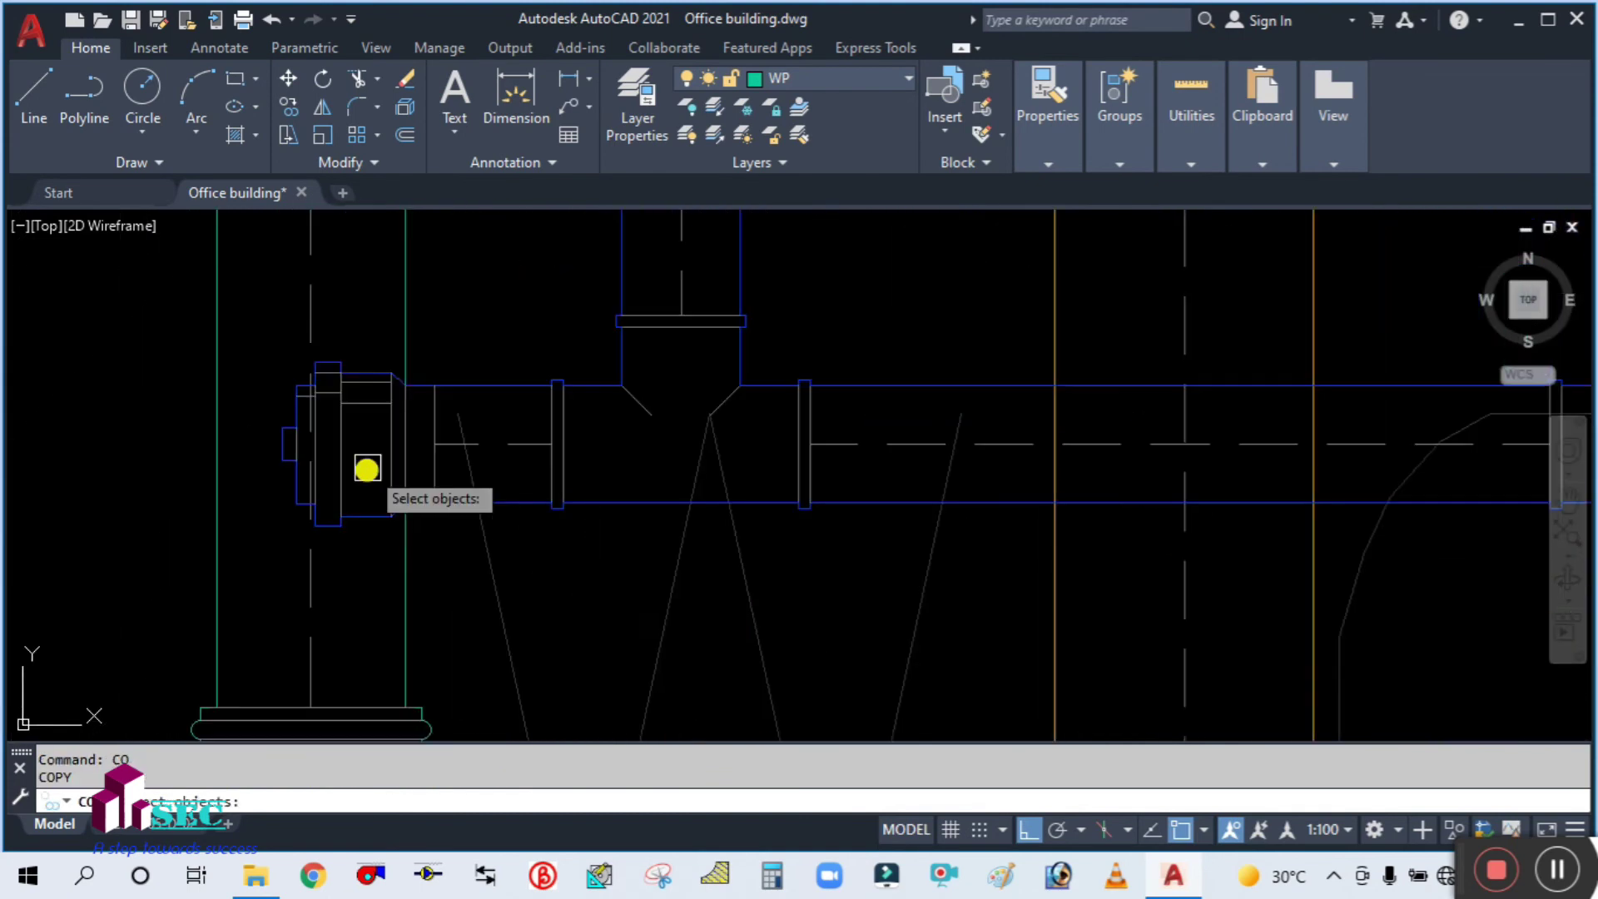
pyautogui.click(417, 482)
pyautogui.press('Return')
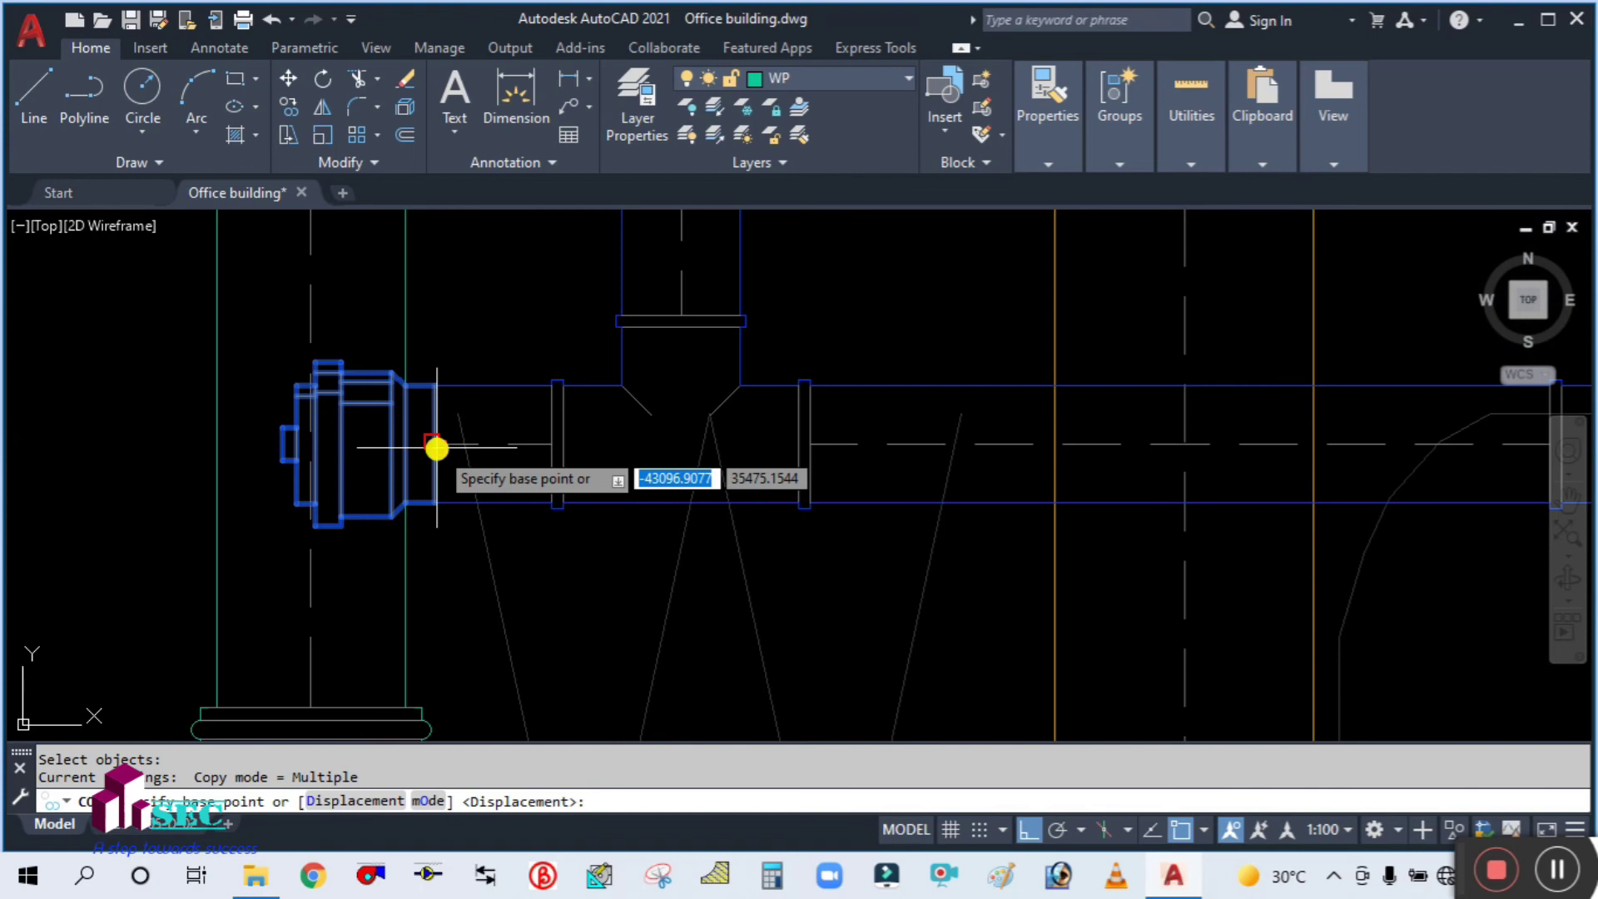
pyautogui.click(436, 448)
pyautogui.scroll(-5, 441, 458)
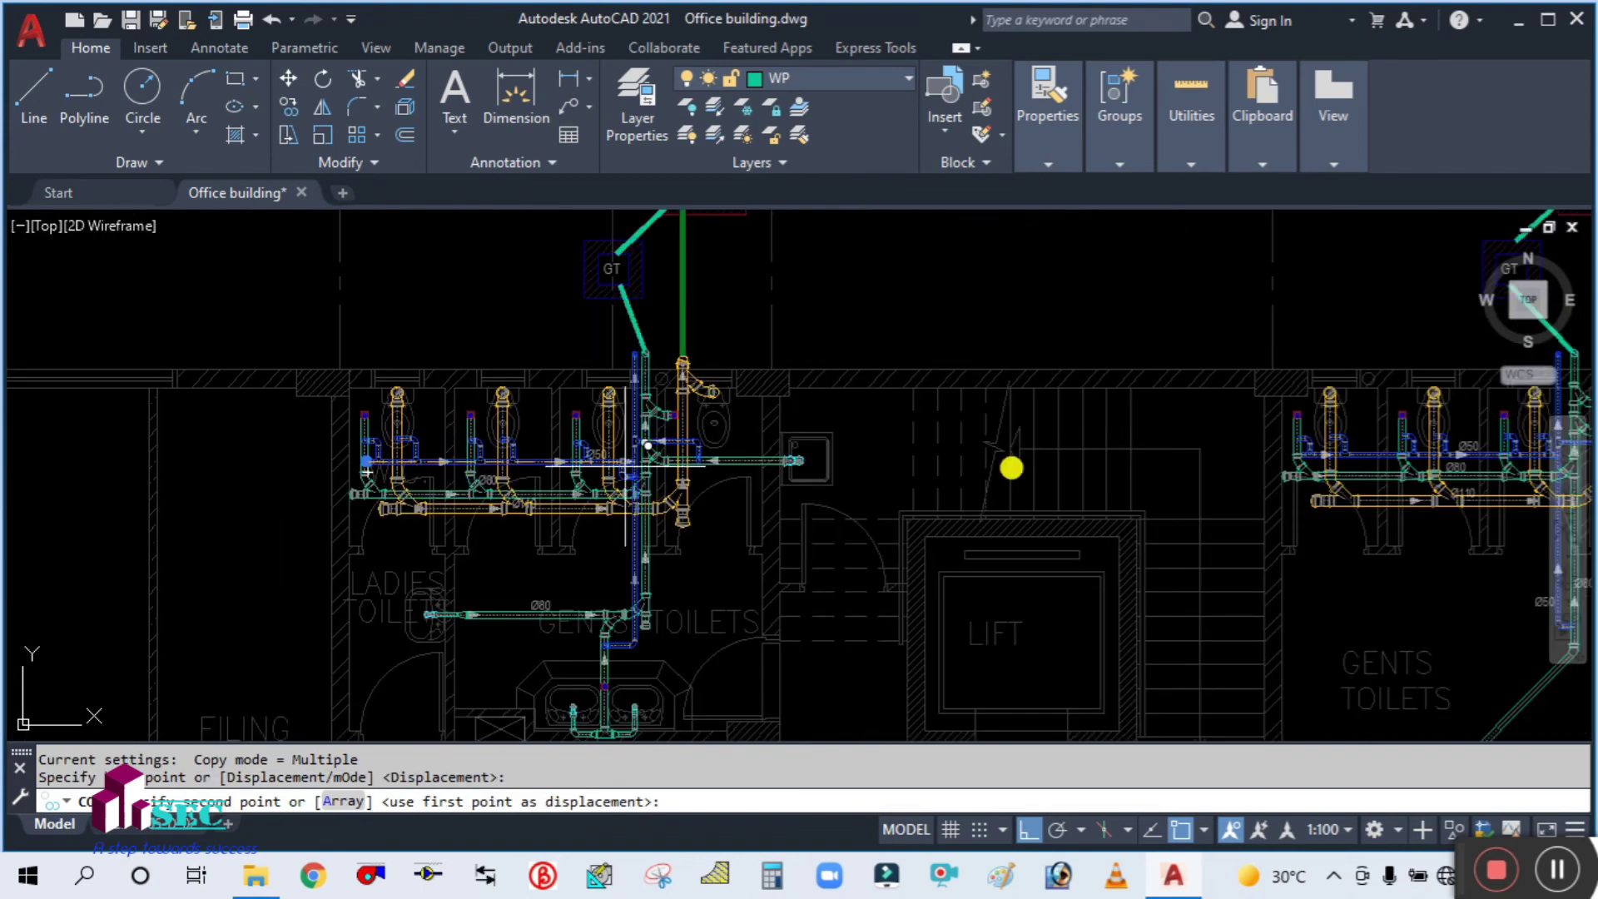
pyautogui.scroll(10, 1302, 453)
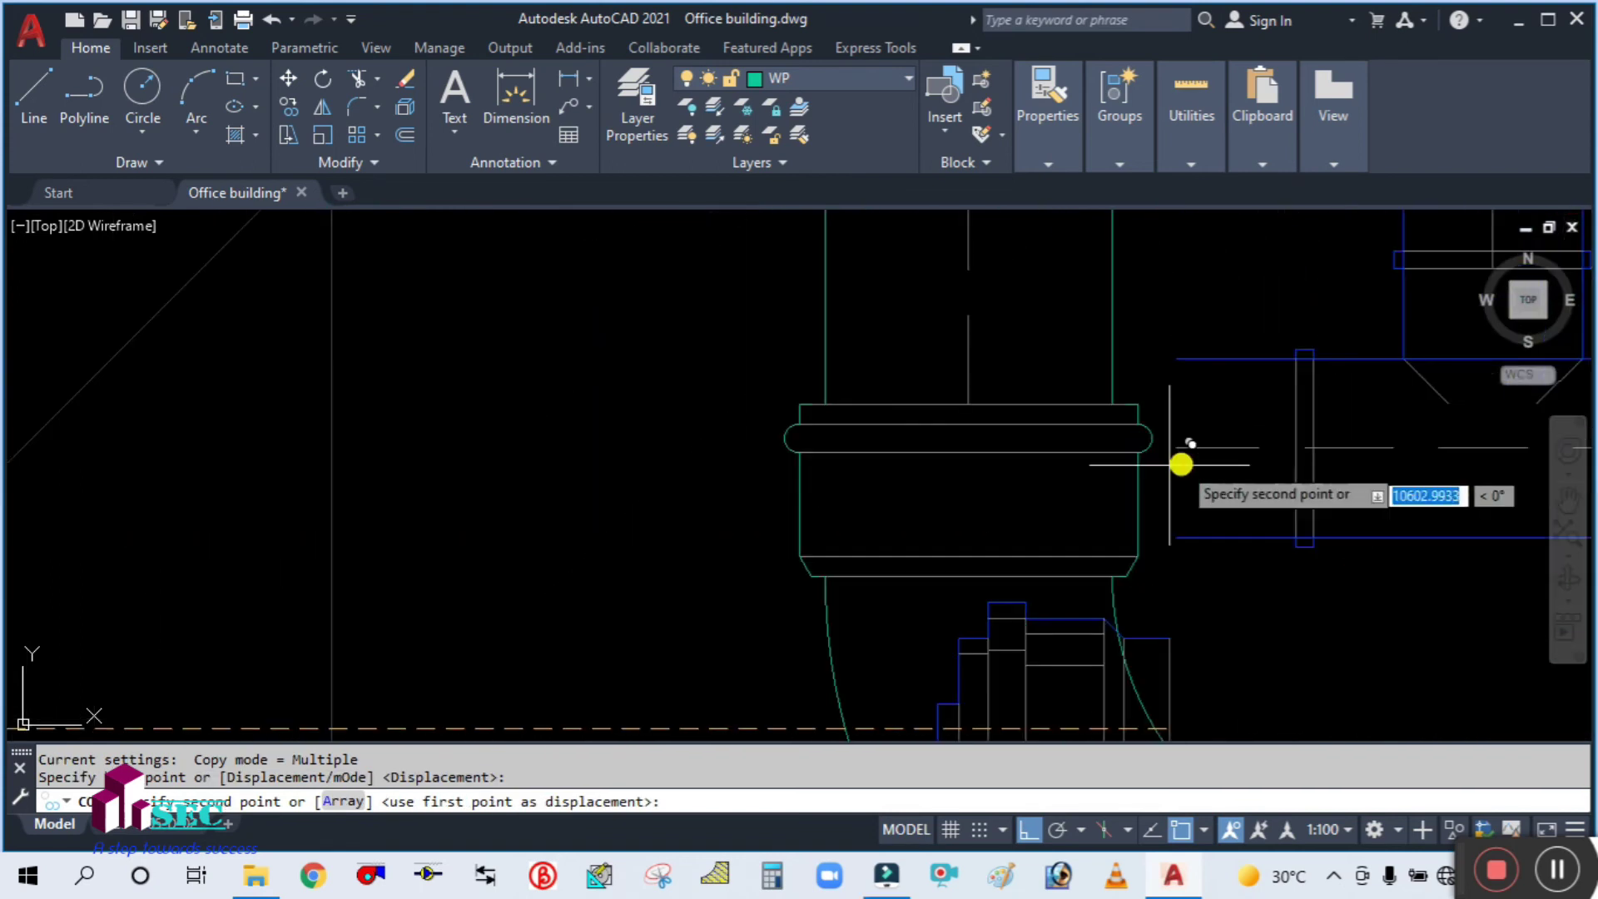
pyautogui.click(1288, 450)
pyautogui.press('Escape')
# Move the copied end cap 50 units left, away from the first tee collar
pyautogui.scroll(-3, 1077, 510)
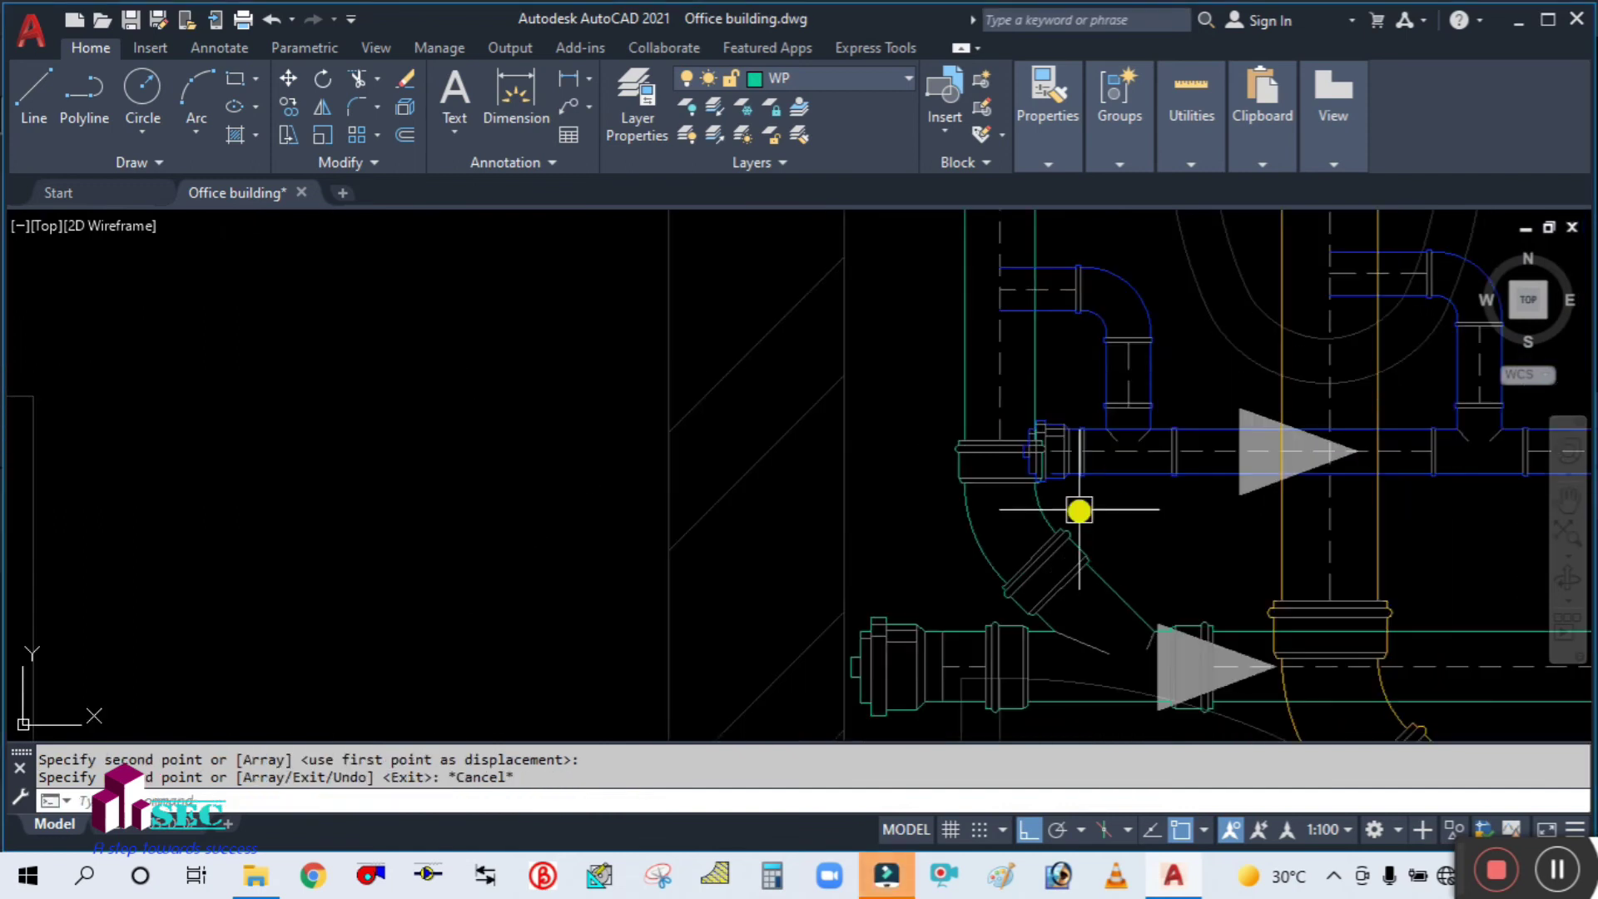
pyautogui.write('m')
pyautogui.press('Return')
pyautogui.click(1029, 432)
pyautogui.press('Return')
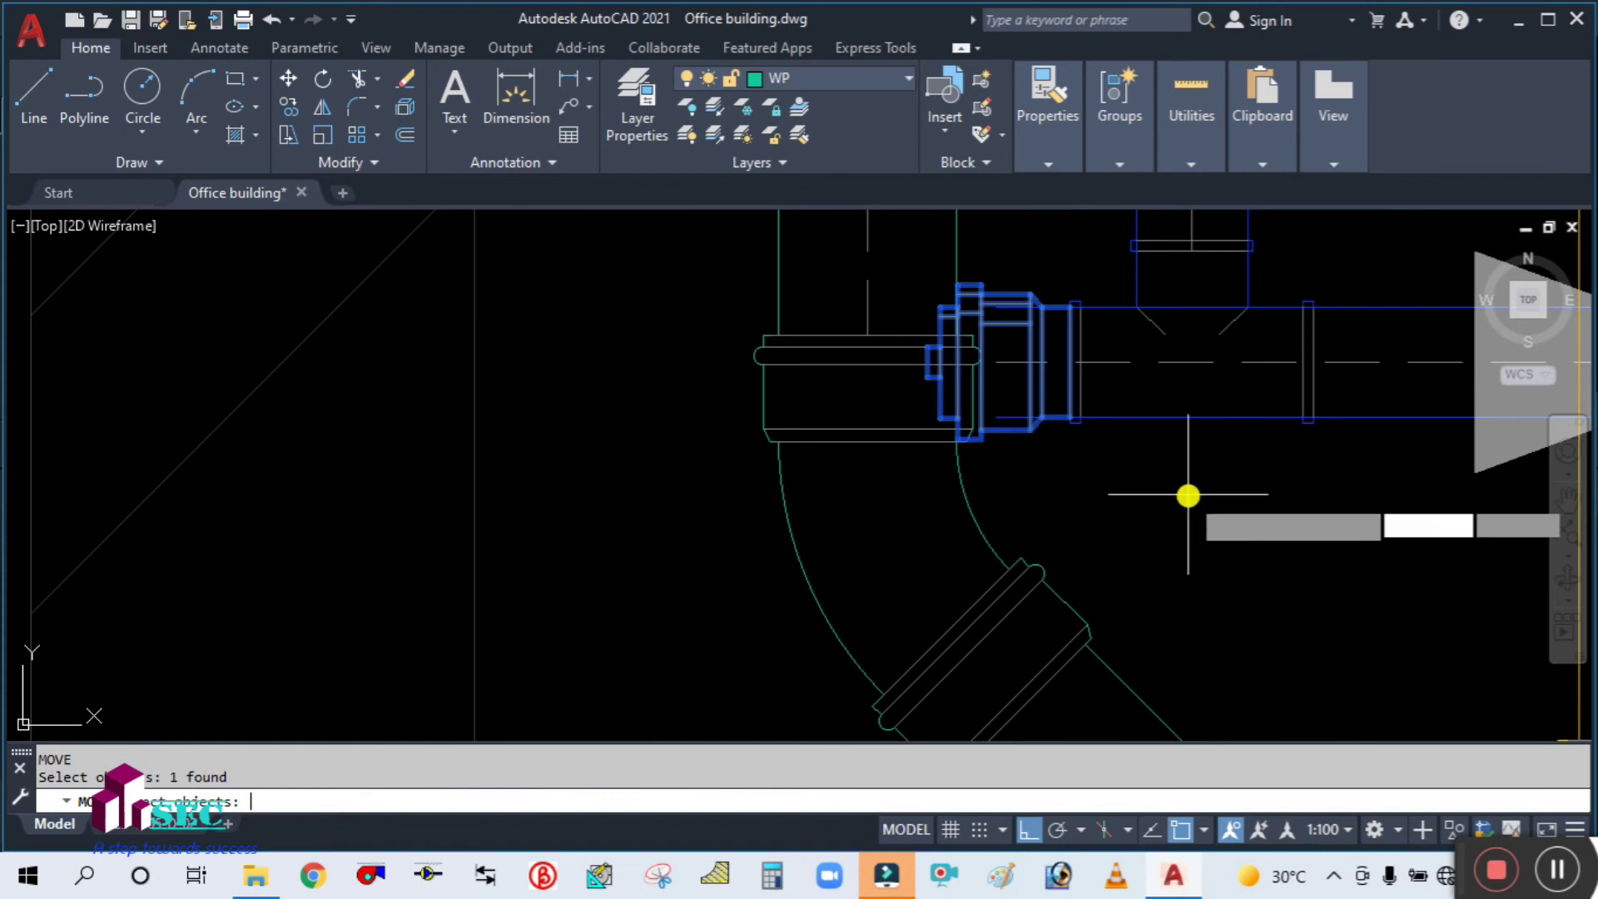
pyautogui.click(1186, 493)
pyautogui.write('50')
pyautogui.press('Return')
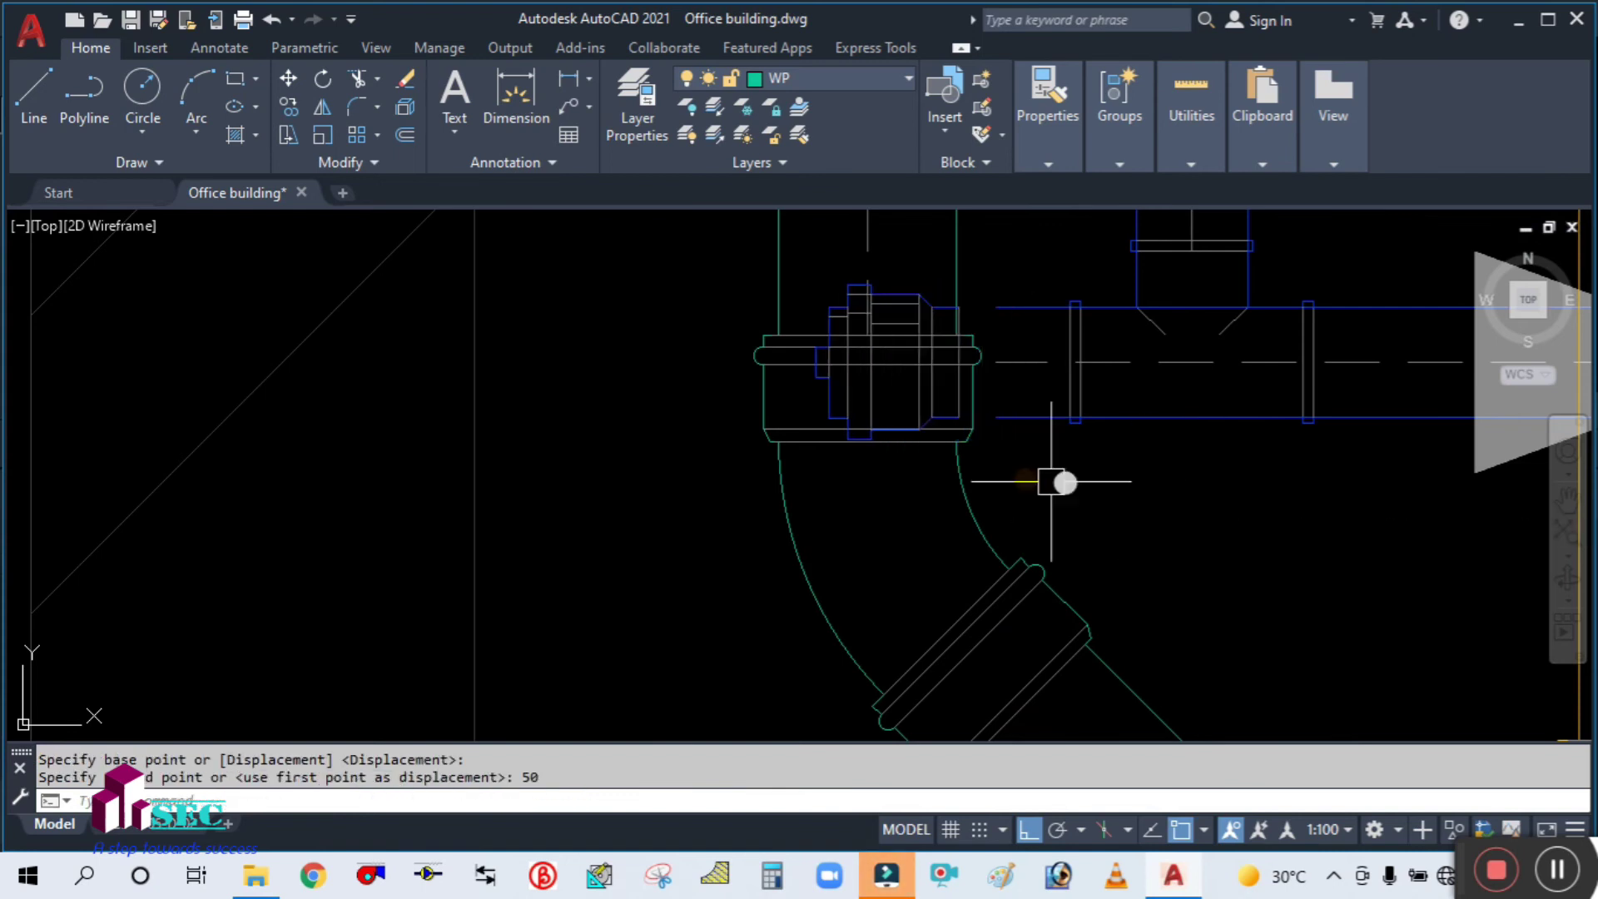
pyautogui.press('Escape')
# Extend the Ø50 vent pipe's lines to the end cap, using the cap's open edge as the boundary
pyautogui.scroll(2, 1032, 499)
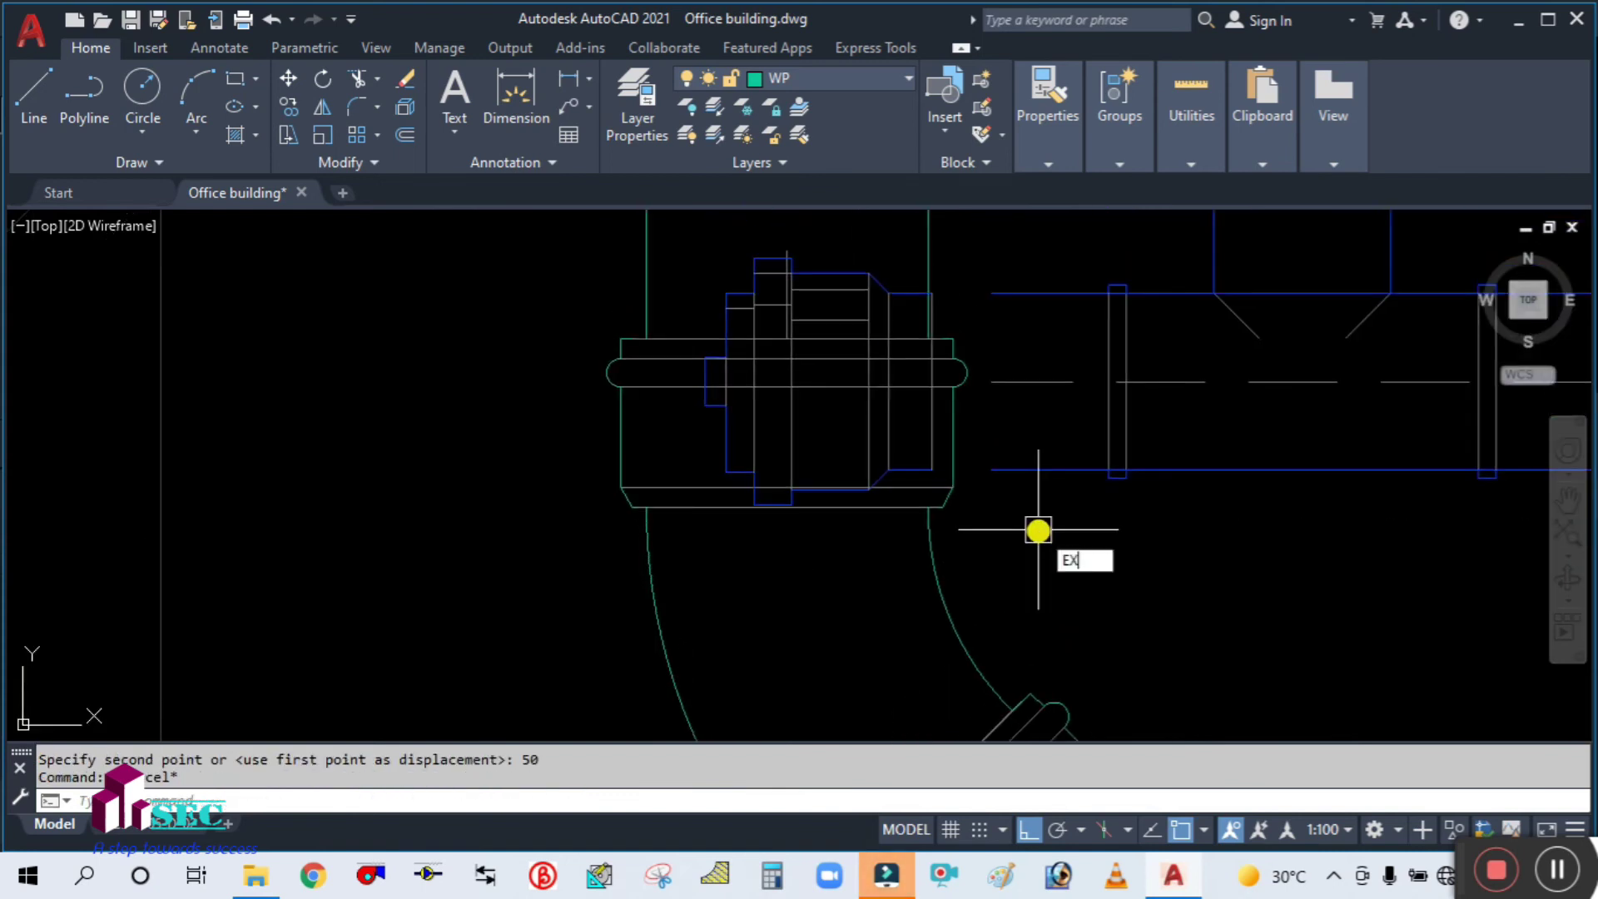
pyautogui.press('Return')
pyautogui.press('Escape')
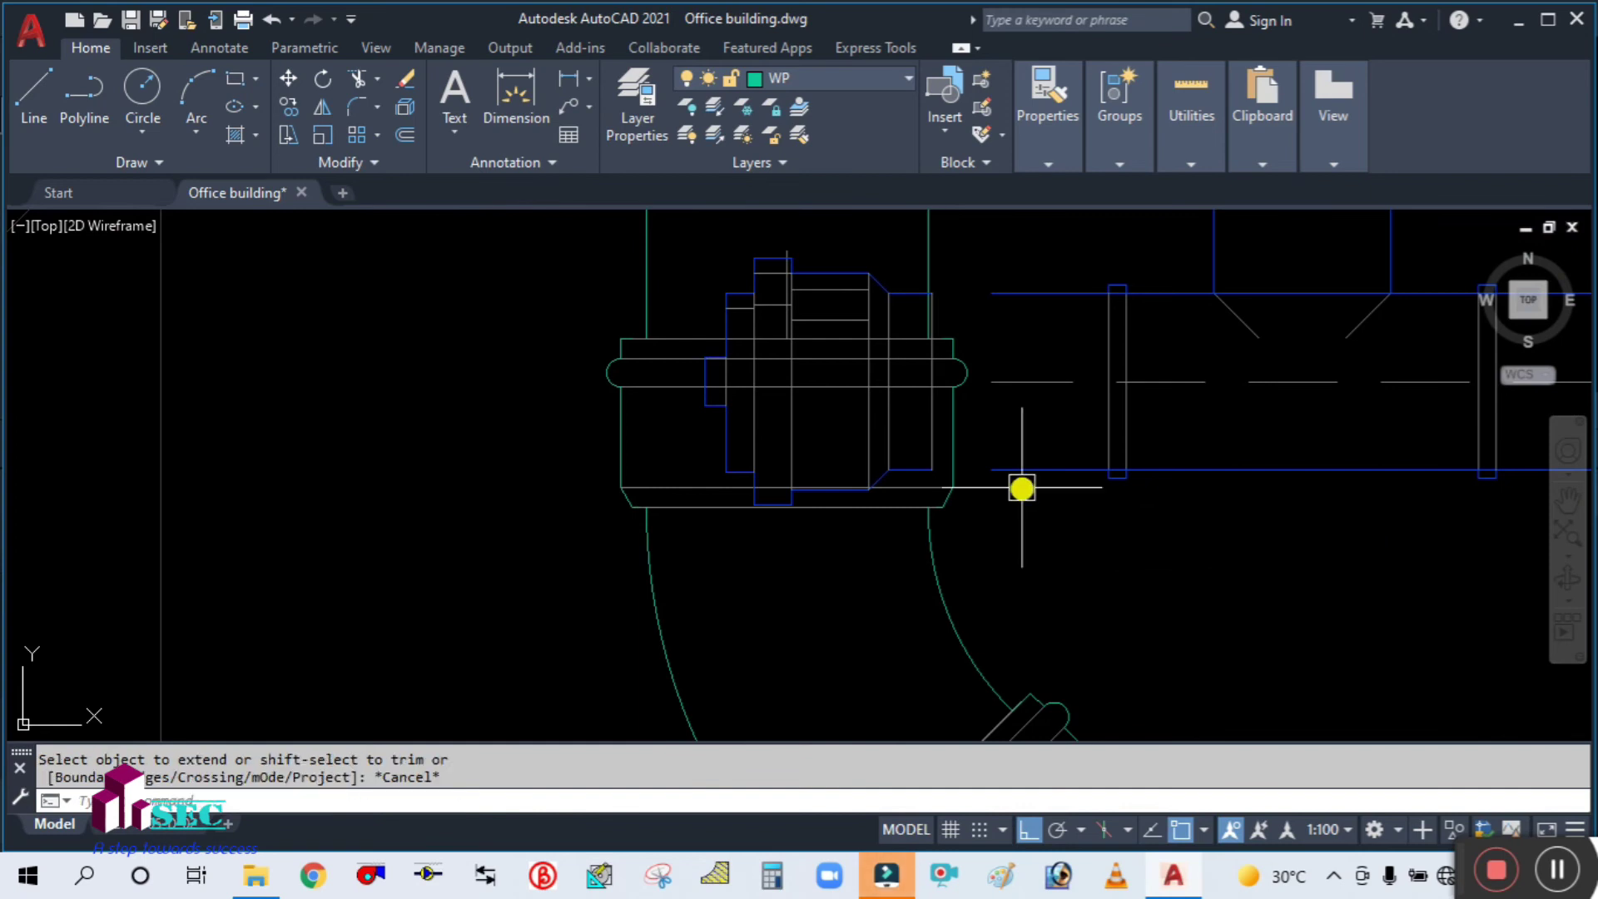
pyautogui.press('Return')
pyautogui.write('B')
pyautogui.press('Return')
pyautogui.scroll(5, 941, 412)
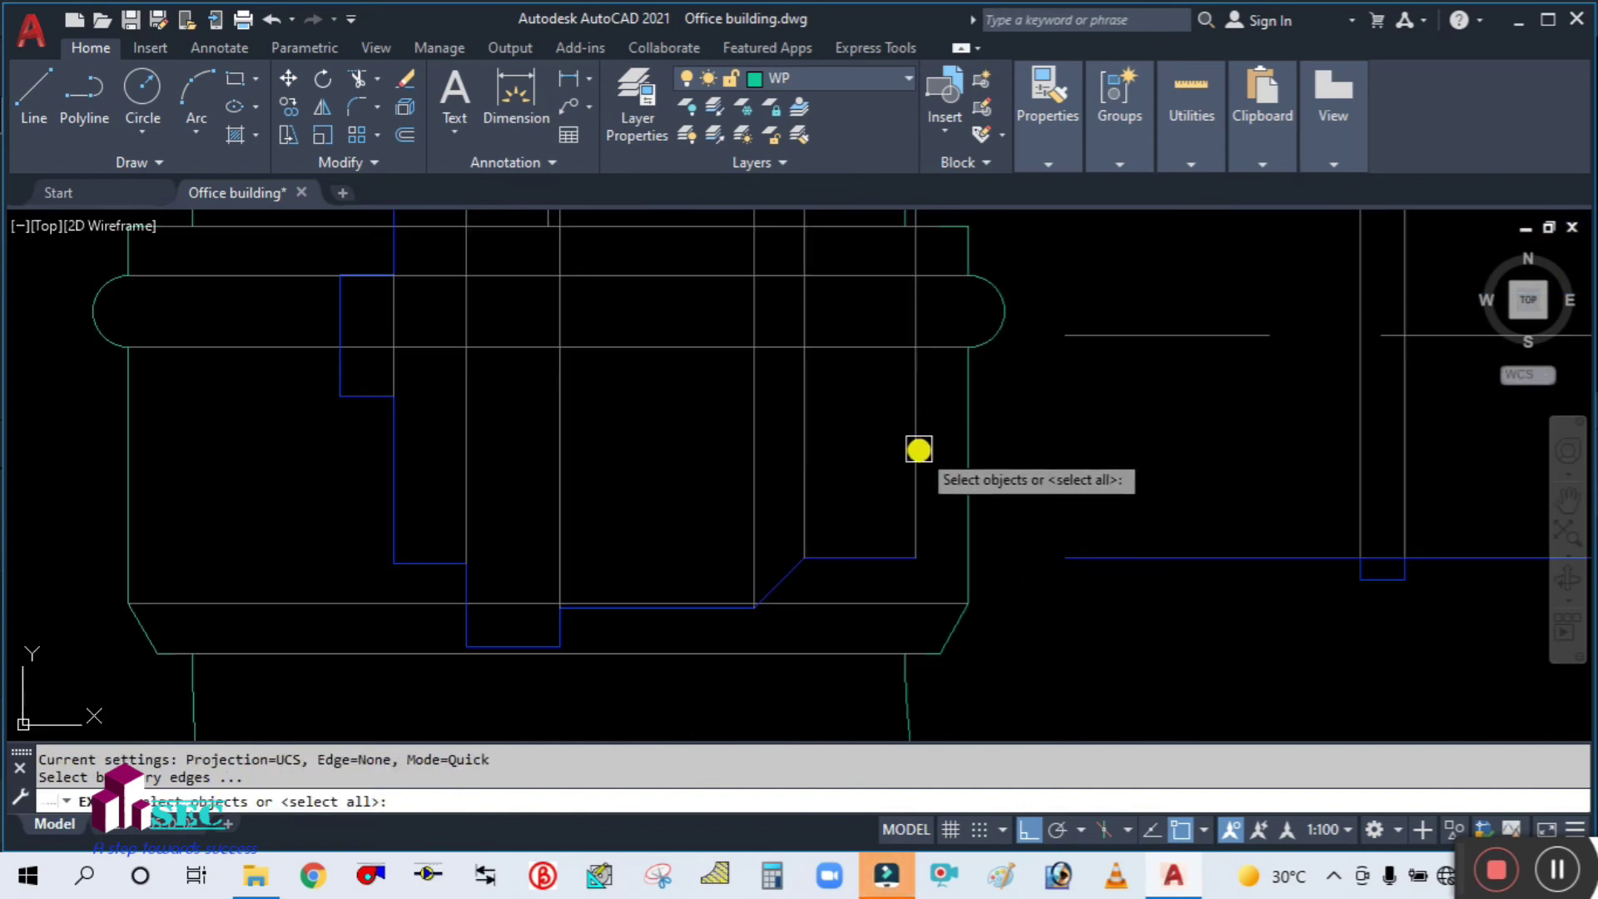
pyautogui.click(911, 450)
pyautogui.scroll(-3, 914, 449)
pyautogui.press('Return')
pyautogui.scroll(-3, 1054, 553)
pyautogui.moveTo(1052, 556); pyautogui.dragTo(1049, 387)
pyautogui.press('Escape')
# Copy the riser circle and short cross line from the finished plan's first vent branch to the first stall's vent end in the gents' toilets
pyautogui.scroll(-4, 999, 426)
pyautogui.scroll(-3, 989, 456)
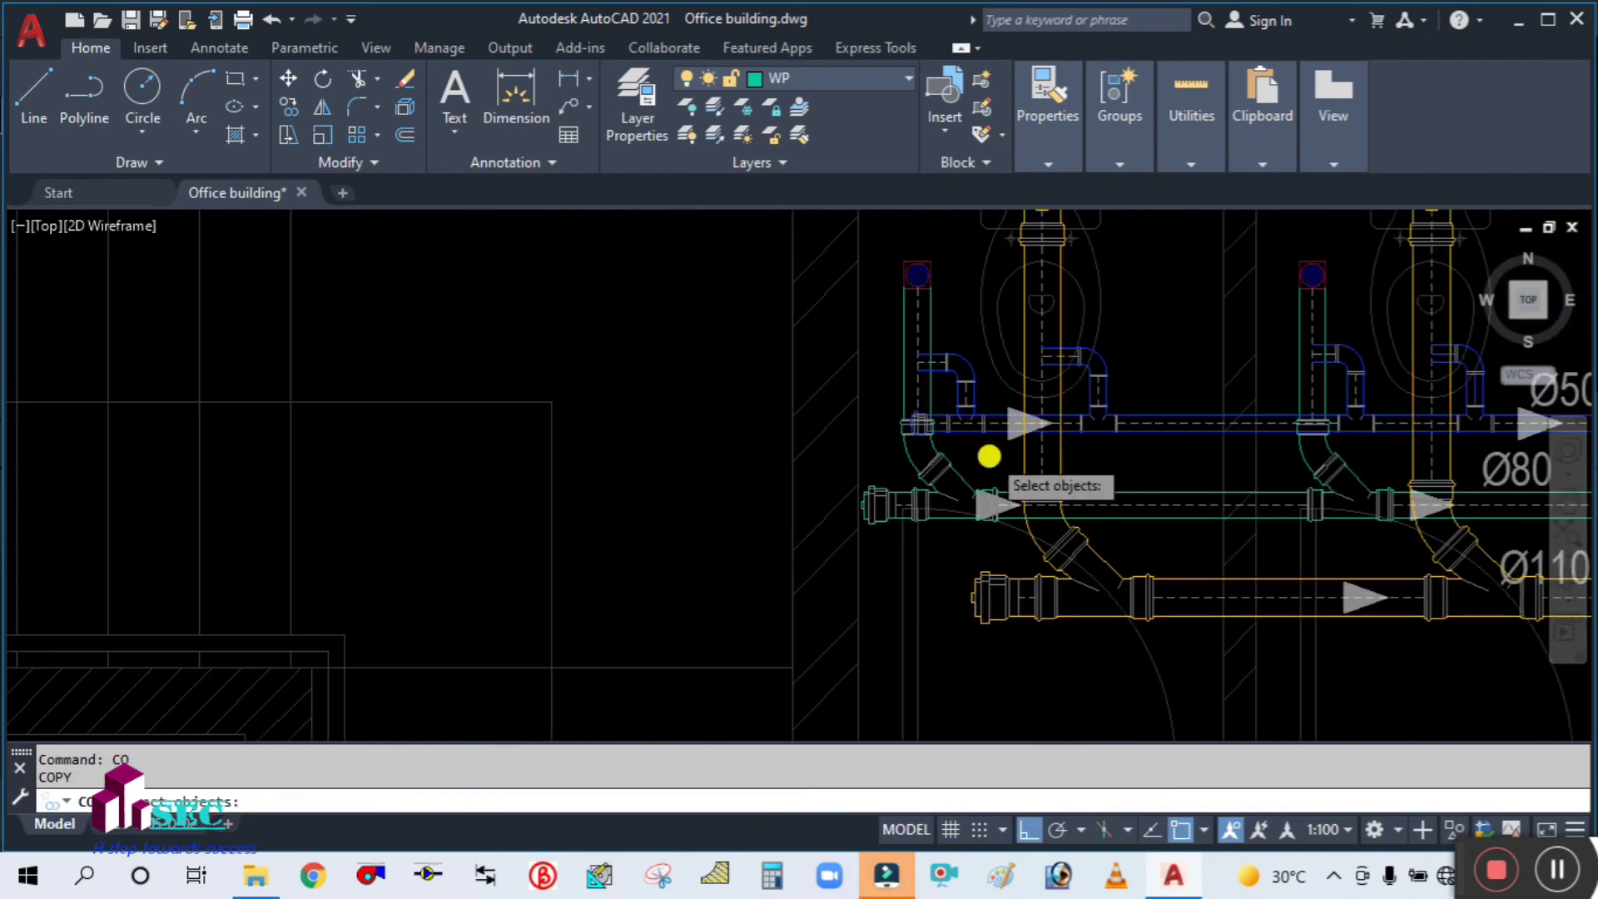
pyautogui.scroll(-3, 989, 457)
pyautogui.scroll(6, 104, 403)
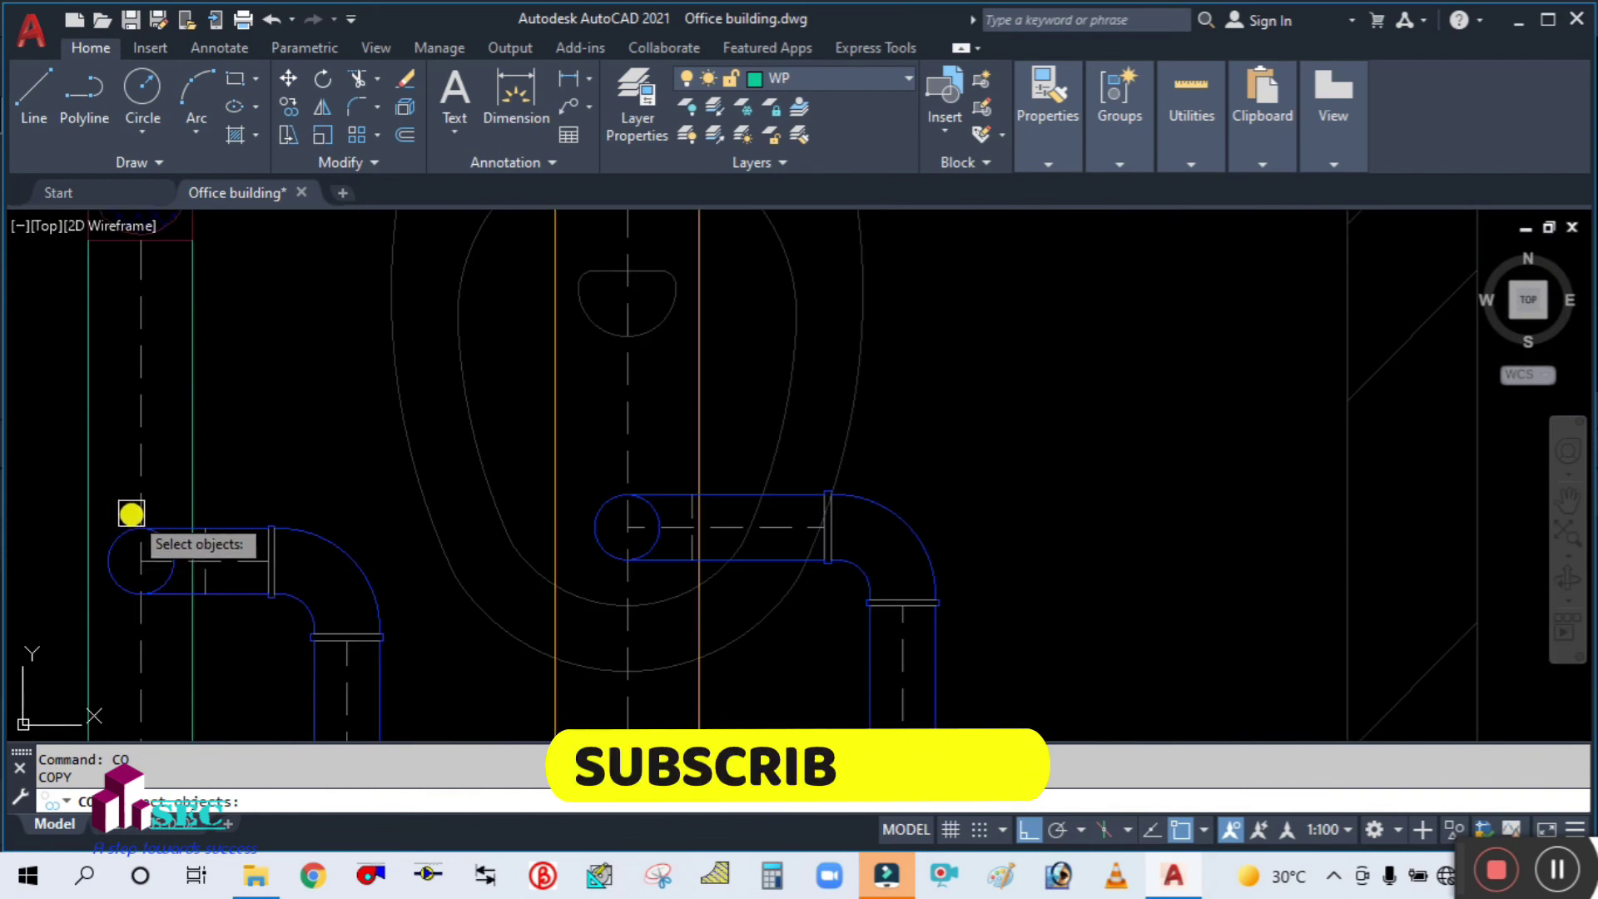
pyautogui.scroll(2, 166, 582)
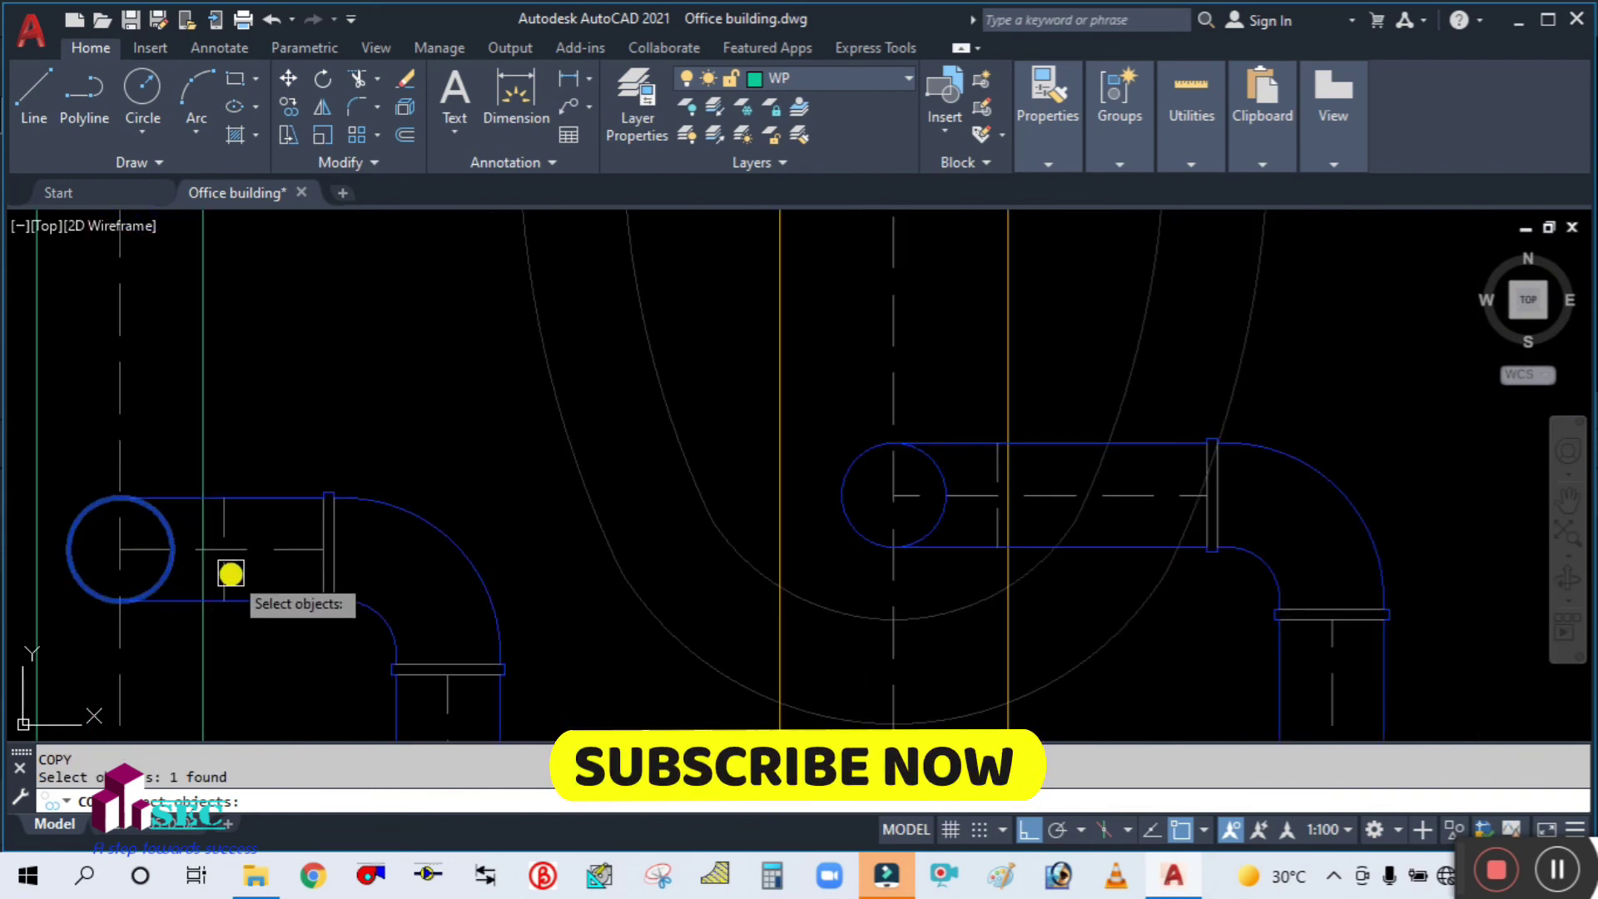
pyautogui.press('Return')
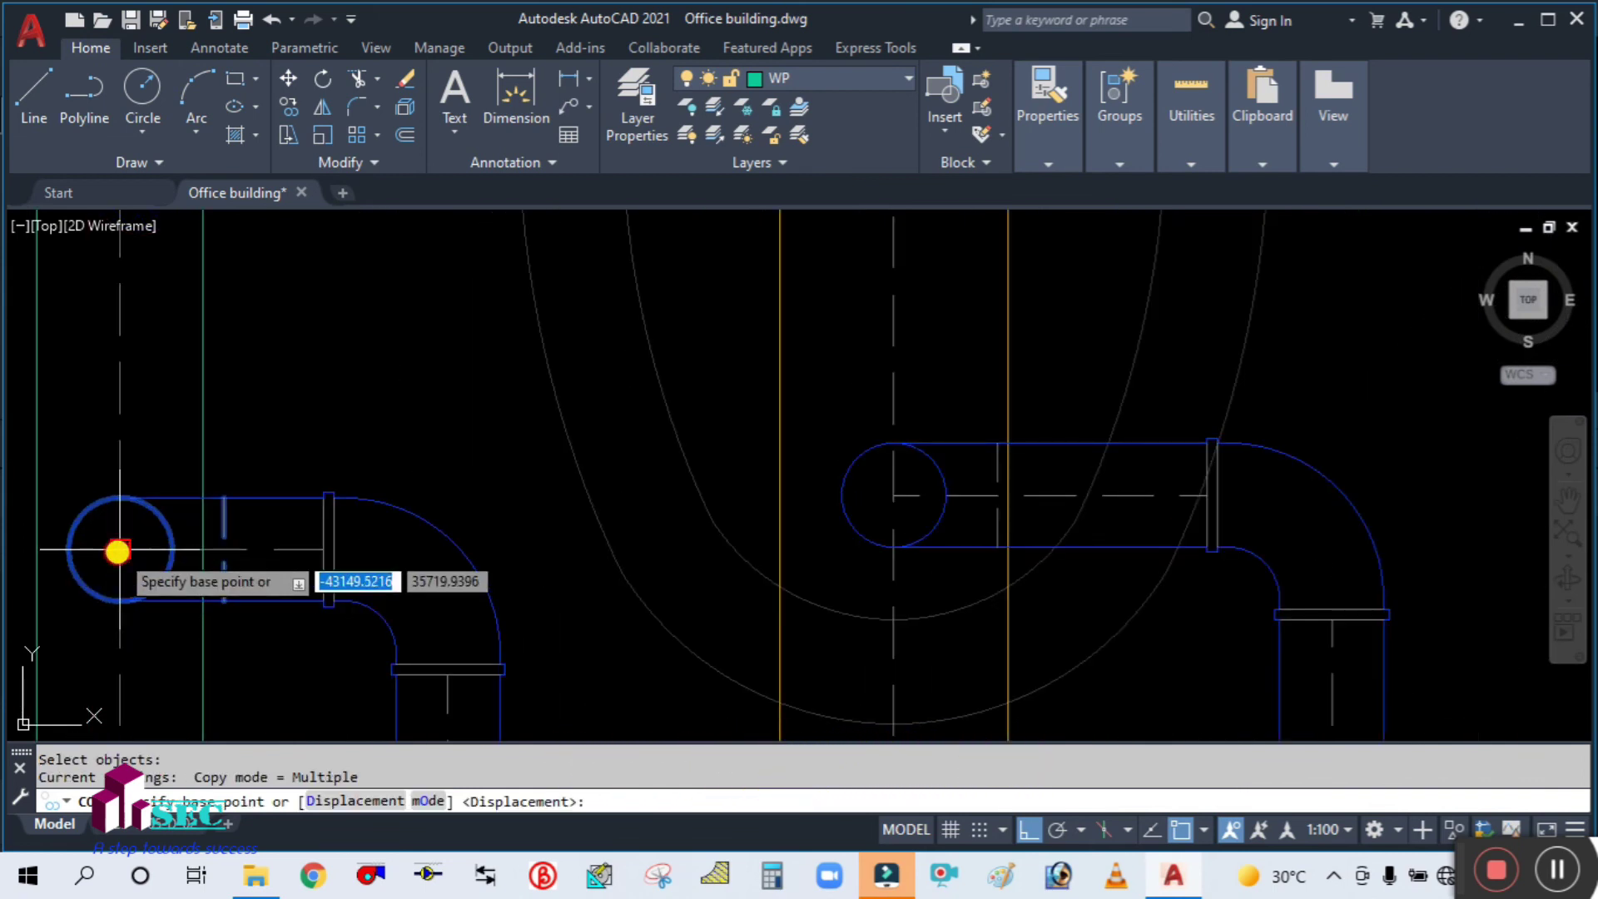
pyautogui.click(118, 550)
pyautogui.scroll(-5, 118, 550)
pyautogui.scroll(-3, 164, 549)
pyautogui.scroll(-3, 824, 560)
pyautogui.scroll(4, 1233, 557)
pyautogui.scroll(3, 1233, 557)
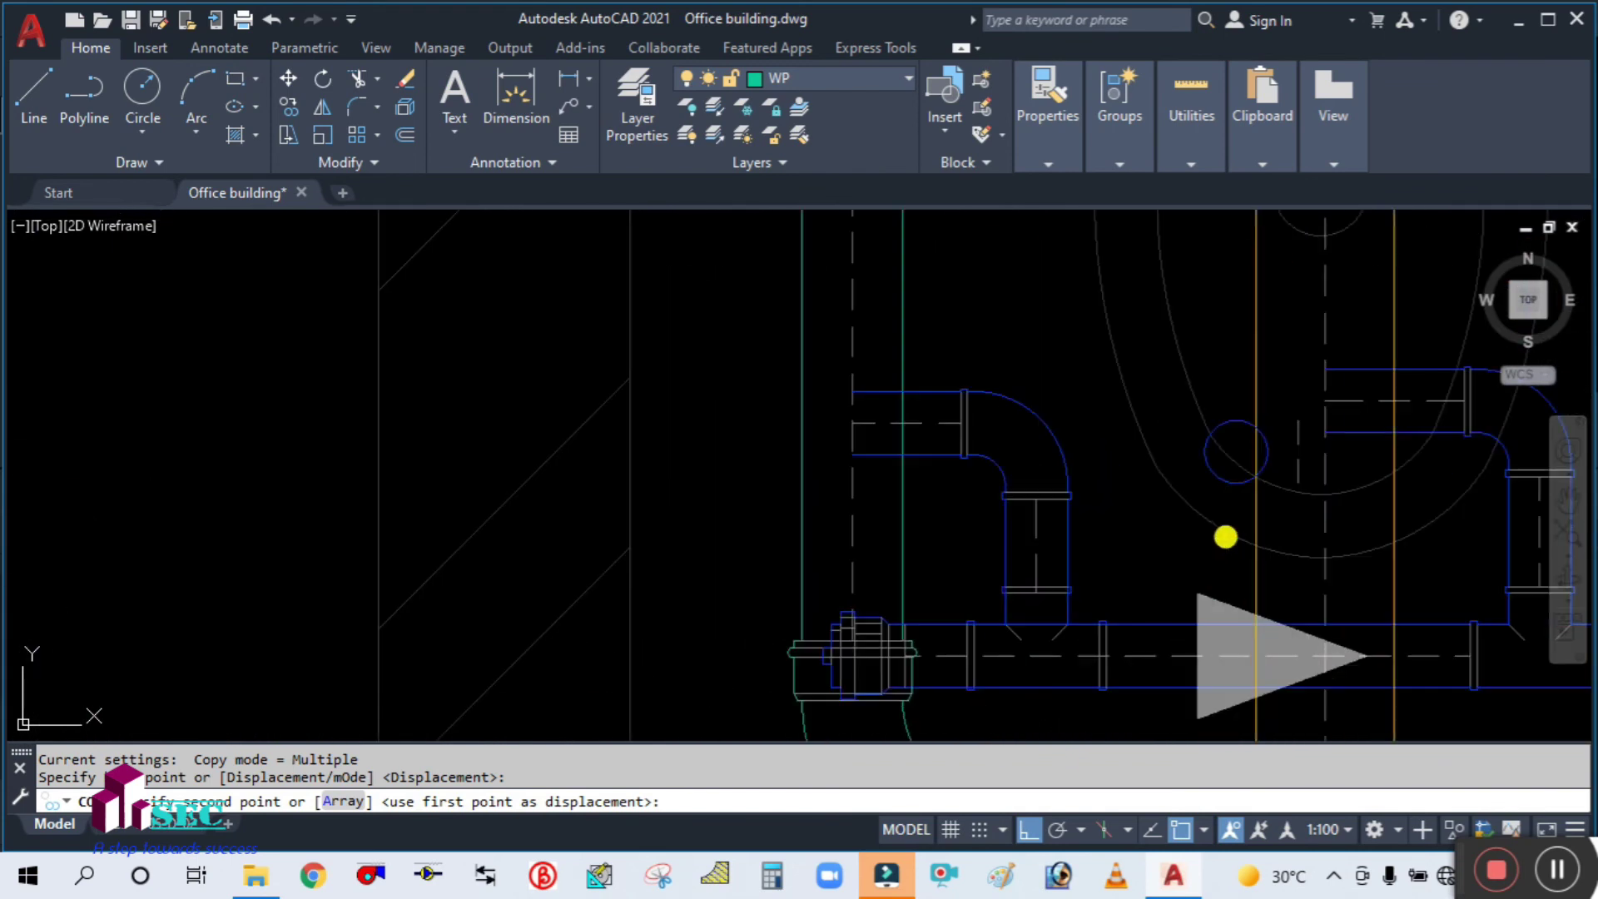
pyautogui.click(846, 421)
# Place copies of the riser circle and cross line at the first toilet's and second stall's vent ends
pyautogui.scroll(-3, 671, 468)
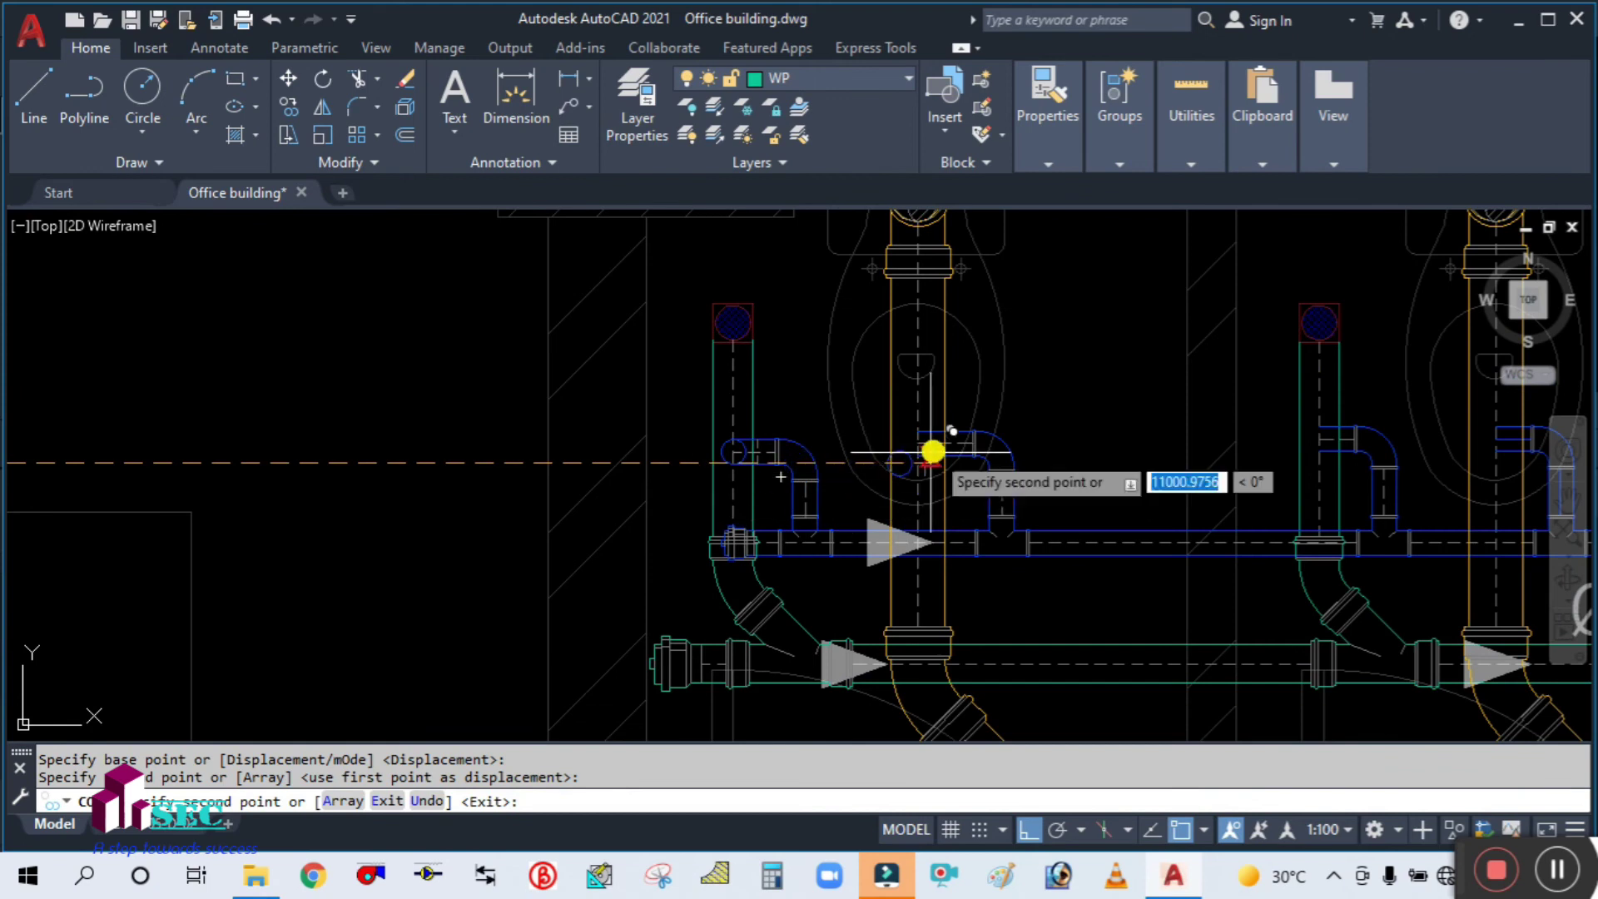
pyautogui.scroll(4, 868, 429)
pyautogui.click(849, 420)
pyautogui.scroll(-3, 553, 453)
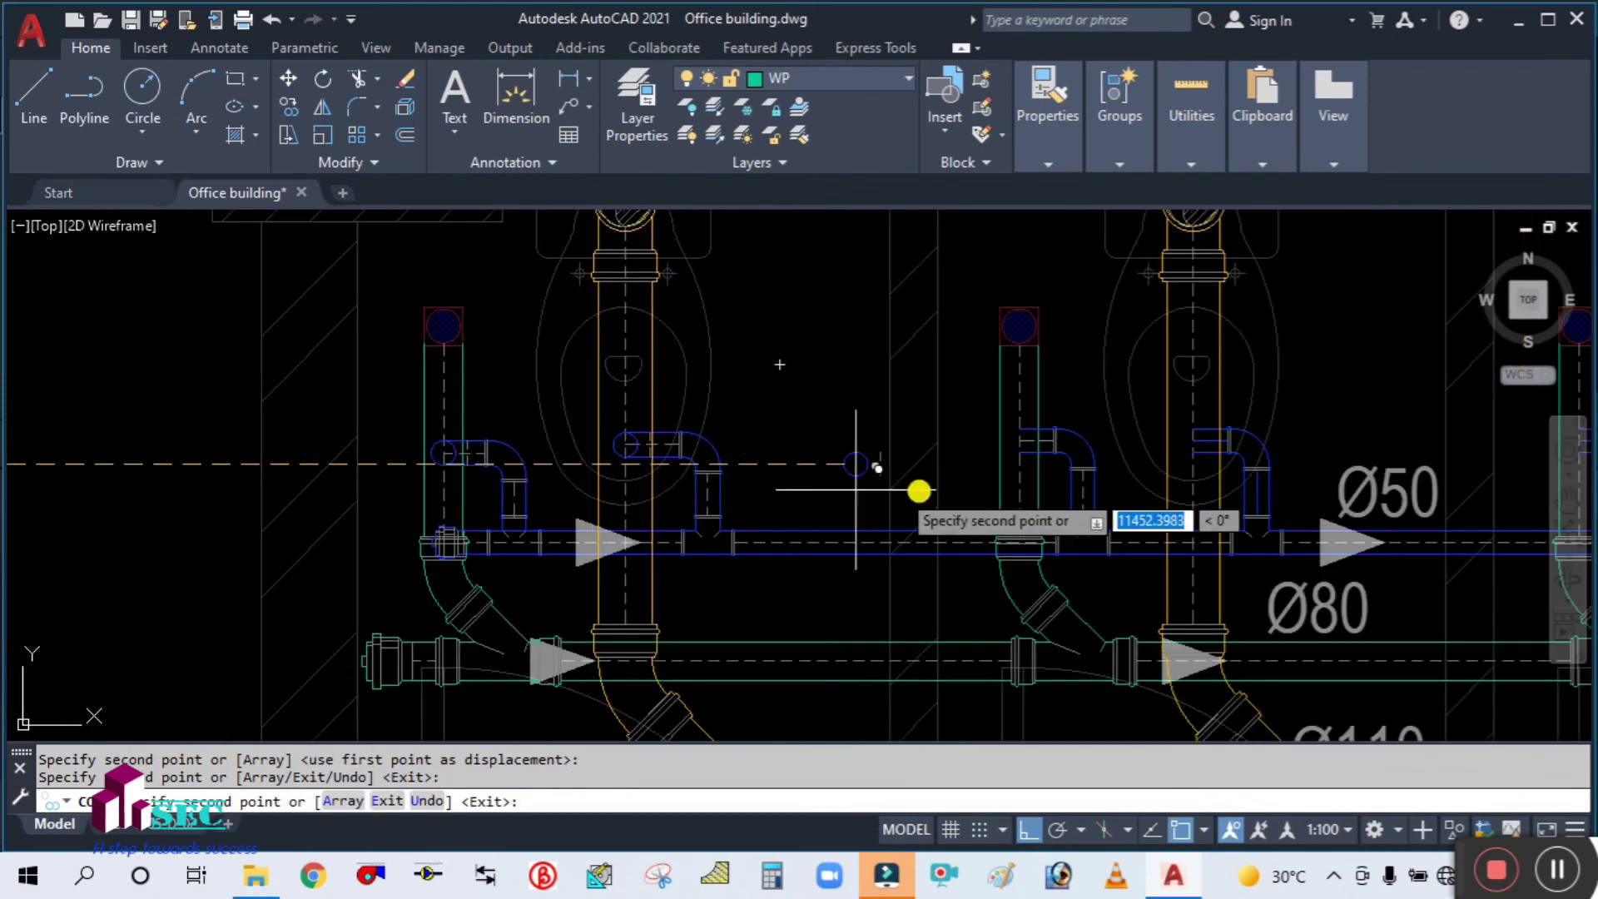
pyautogui.scroll(4, 1010, 446)
pyautogui.click(1042, 419)
# Place copies of the riser circle and cross line at the second toilet's and third stall's vent ends
pyautogui.scroll(-3, 646, 464)
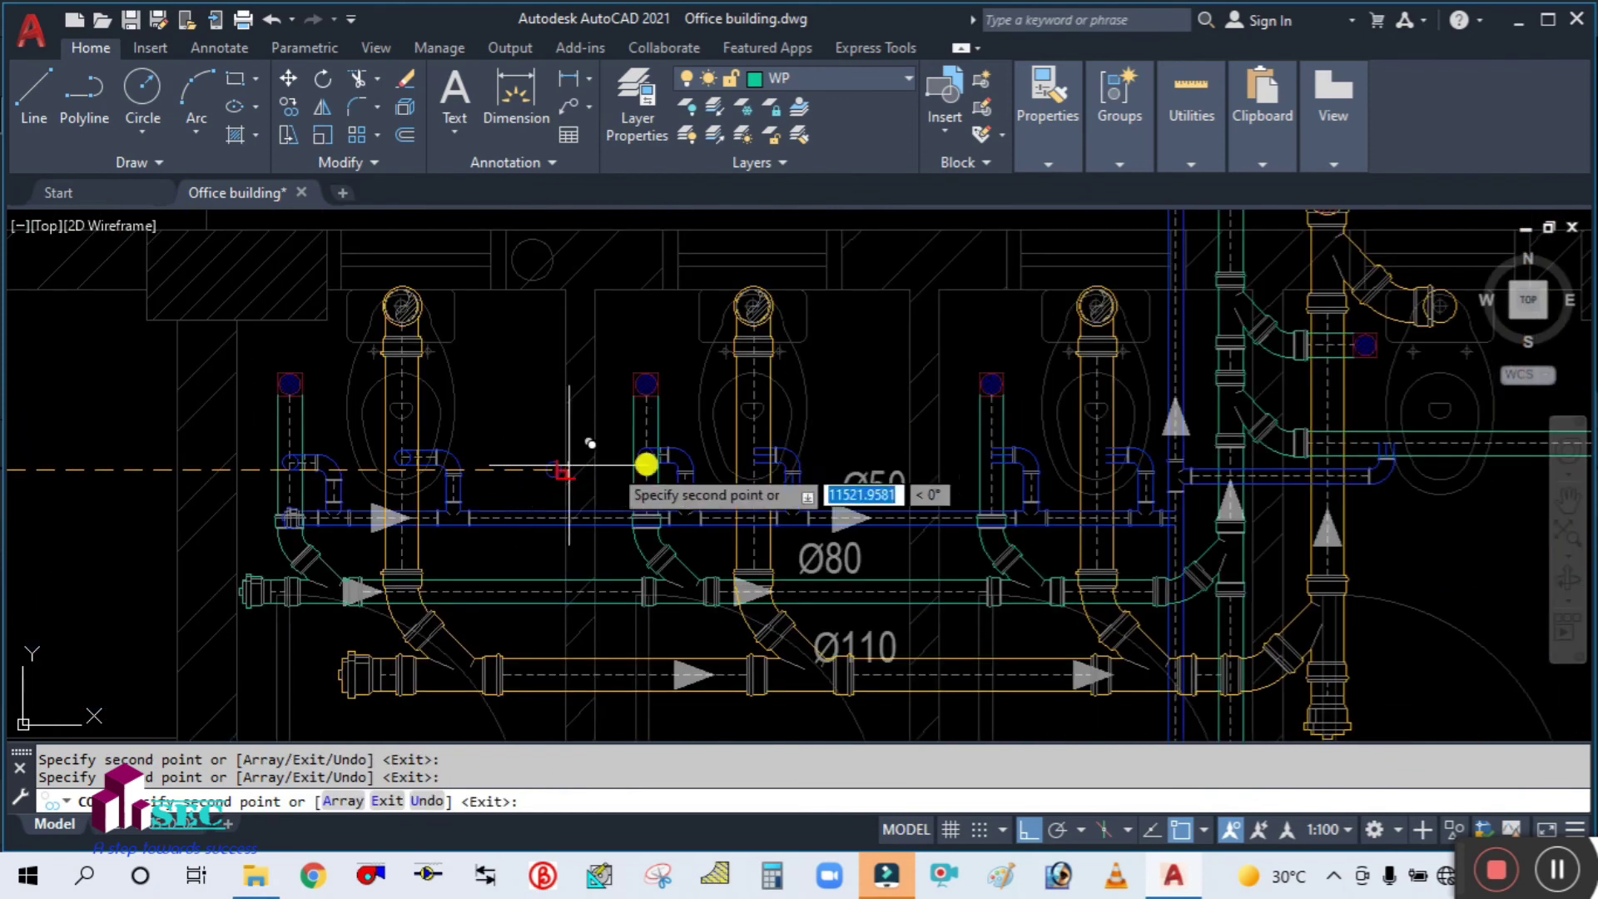
pyautogui.scroll(4, 521, 489)
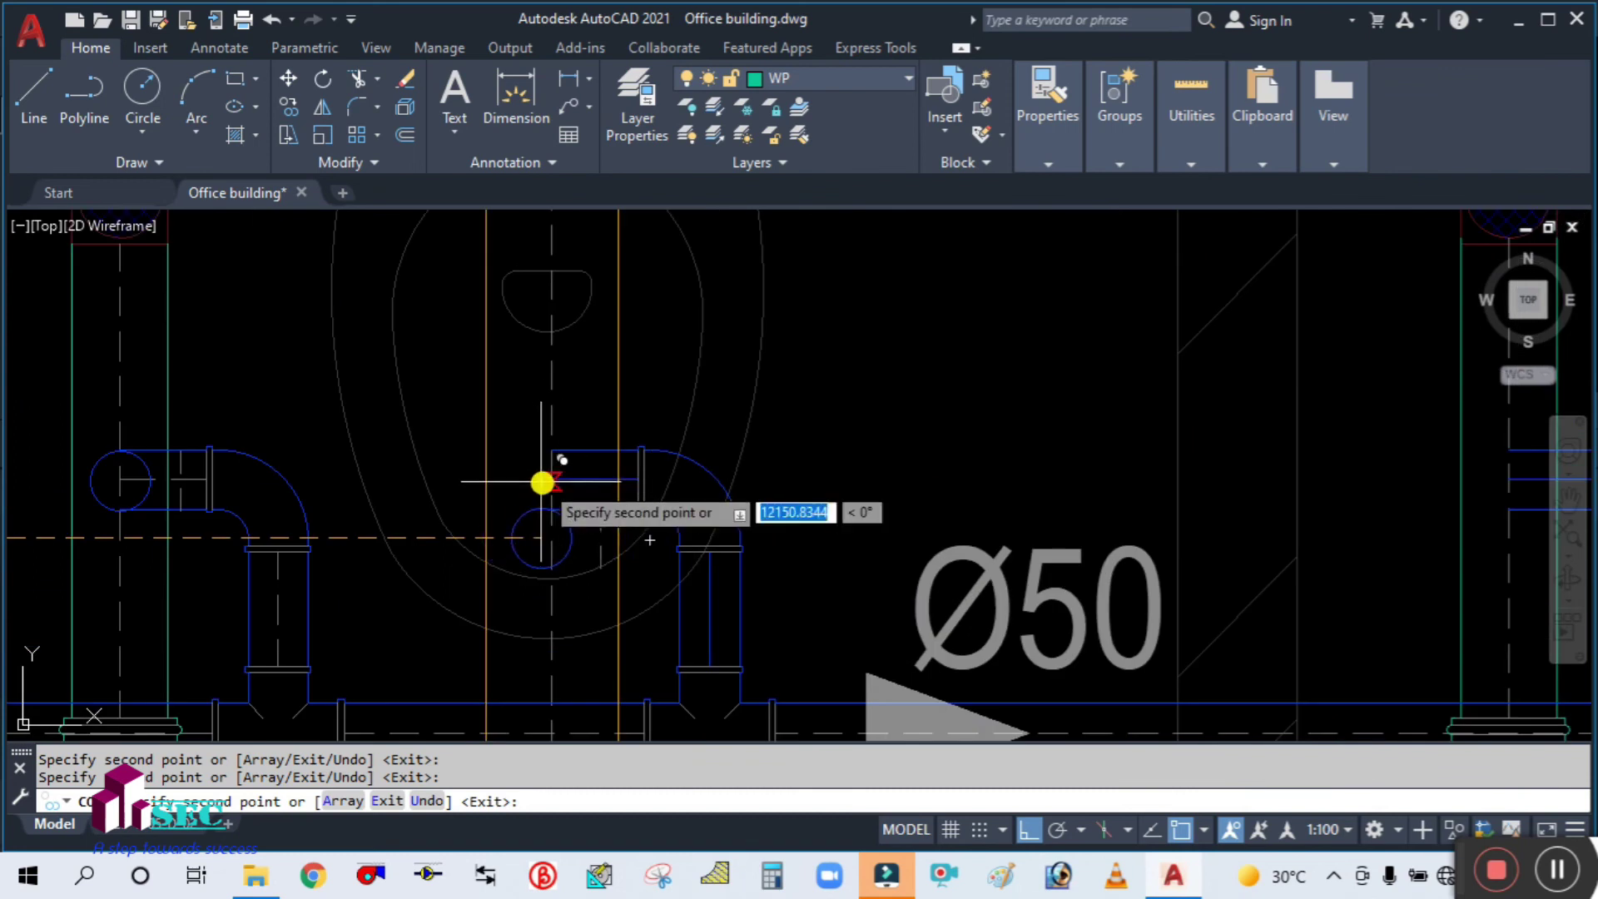
pyautogui.click(545, 482)
pyautogui.scroll(-3, 482, 514)
pyautogui.scroll(4, 728, 549)
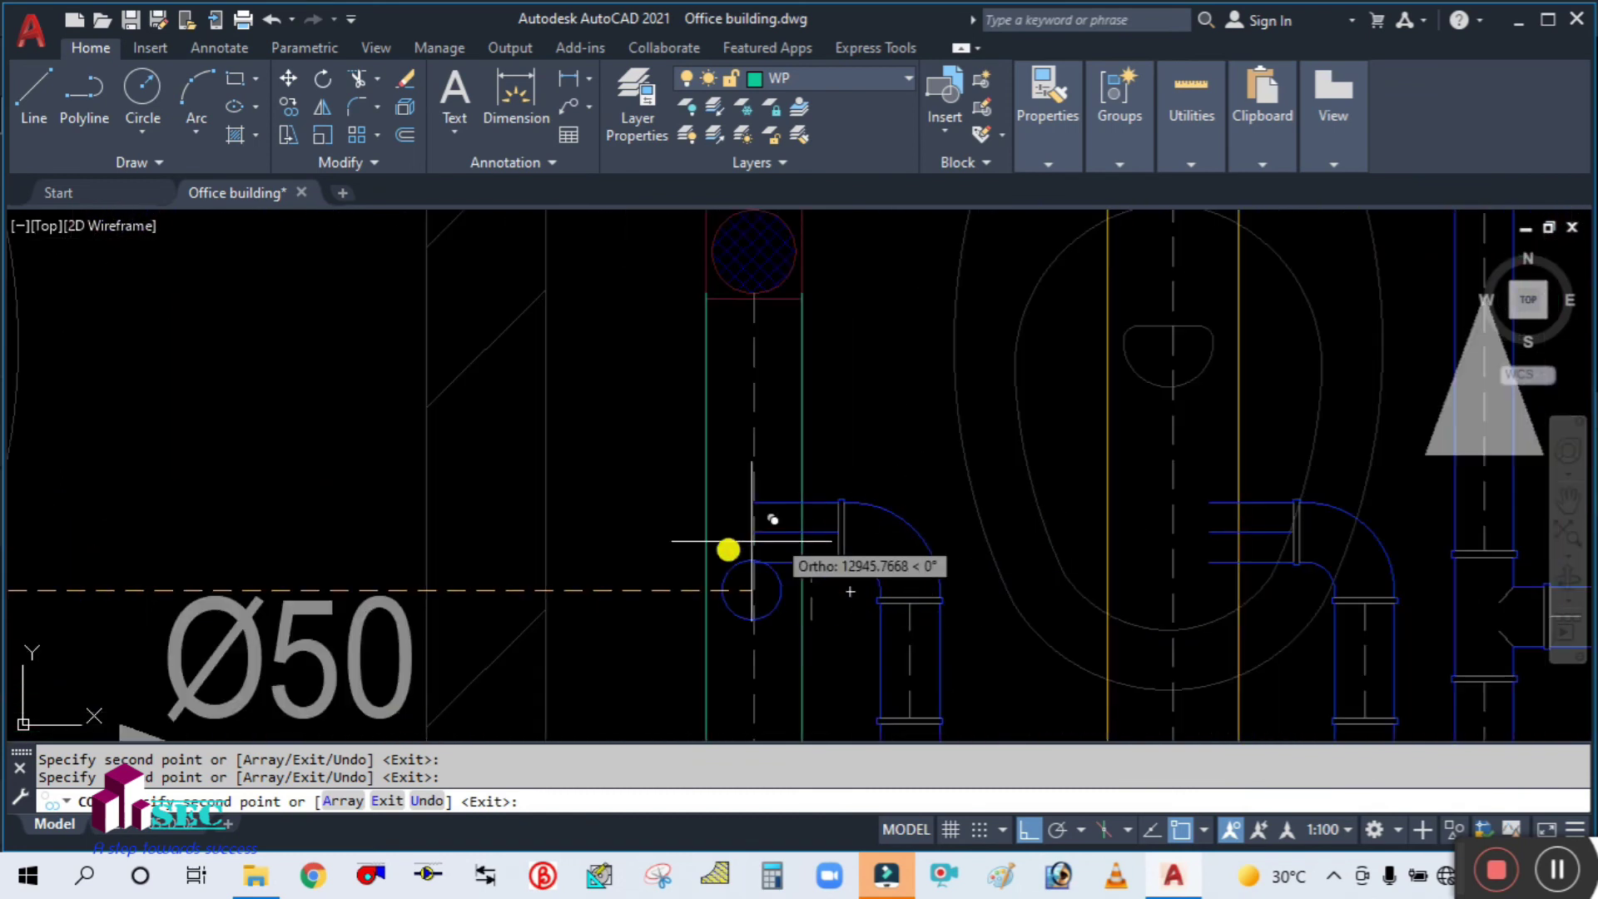
# Place further copies of the riser circle and cross line at the third toilet's vent end and the vent branch end on the pantry's Ø80 pipe
pyautogui.scroll(-3, 749, 530)
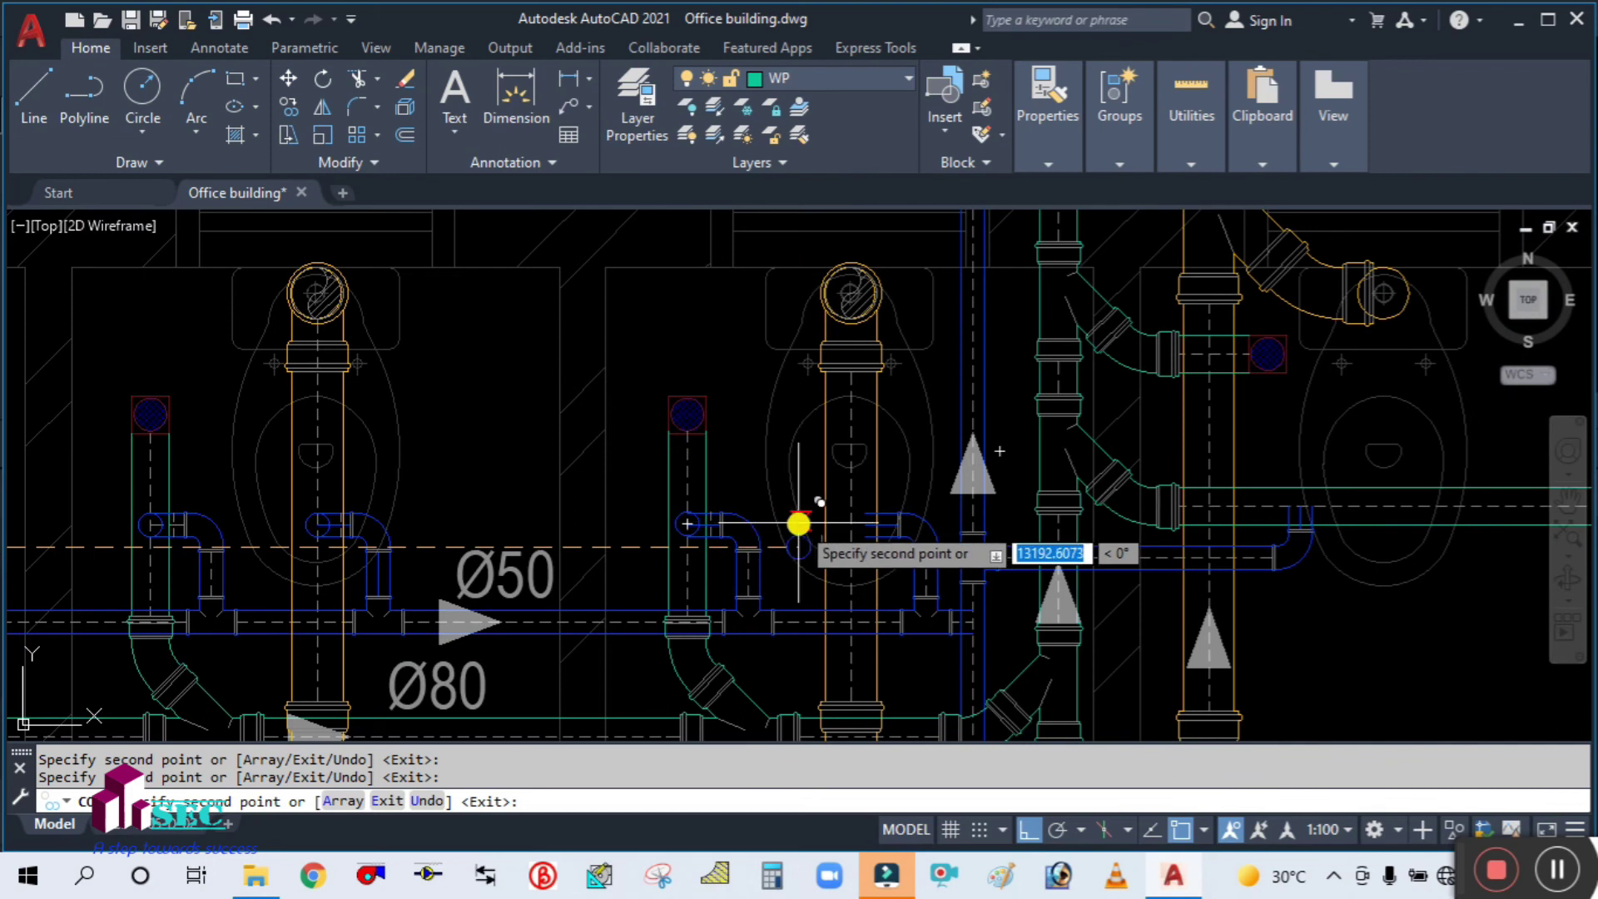
pyautogui.scroll(4, 804, 522)
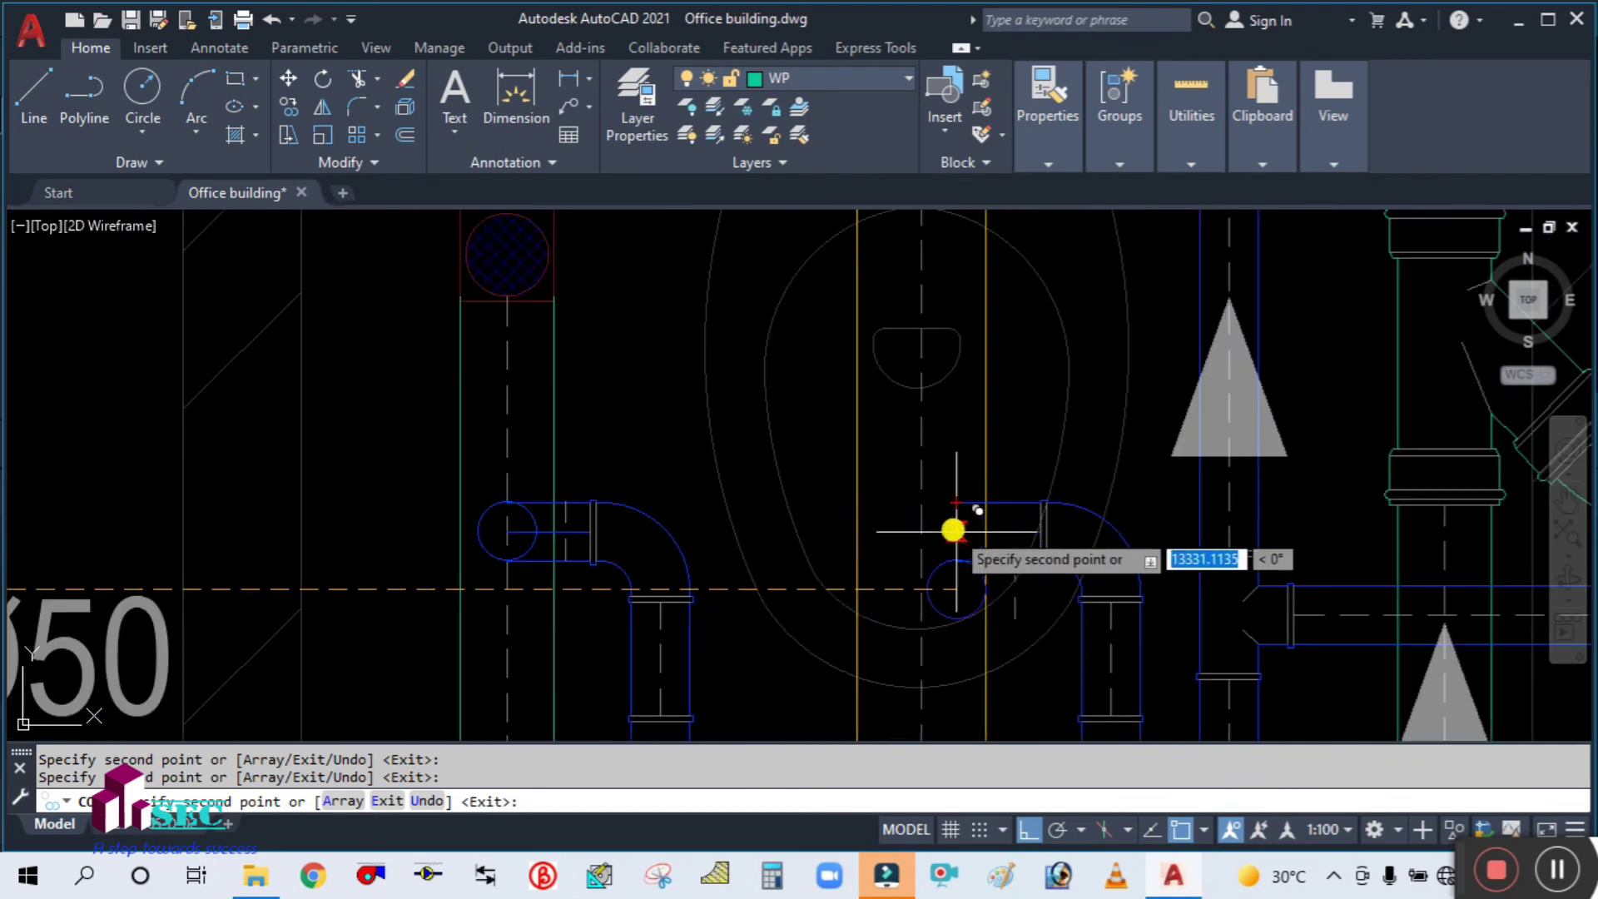
pyautogui.scroll(-3, 773, 537)
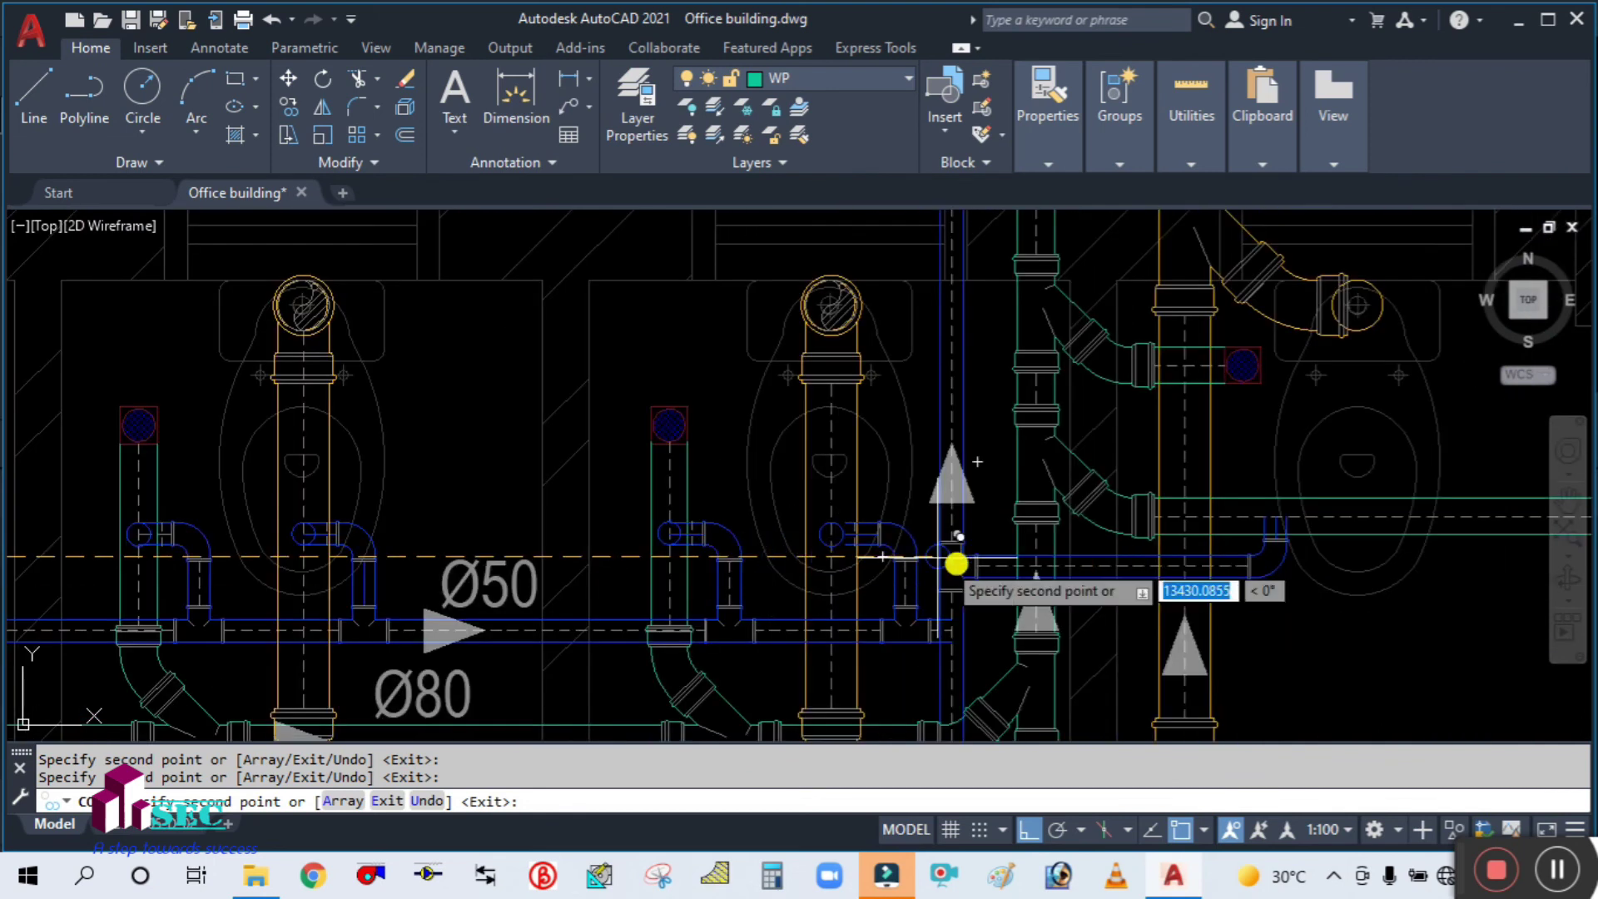
pyautogui.moveTo(957, 560); pyautogui.dragTo(835, 464, button='middle')
pyautogui.scroll(4, 1089, 411)
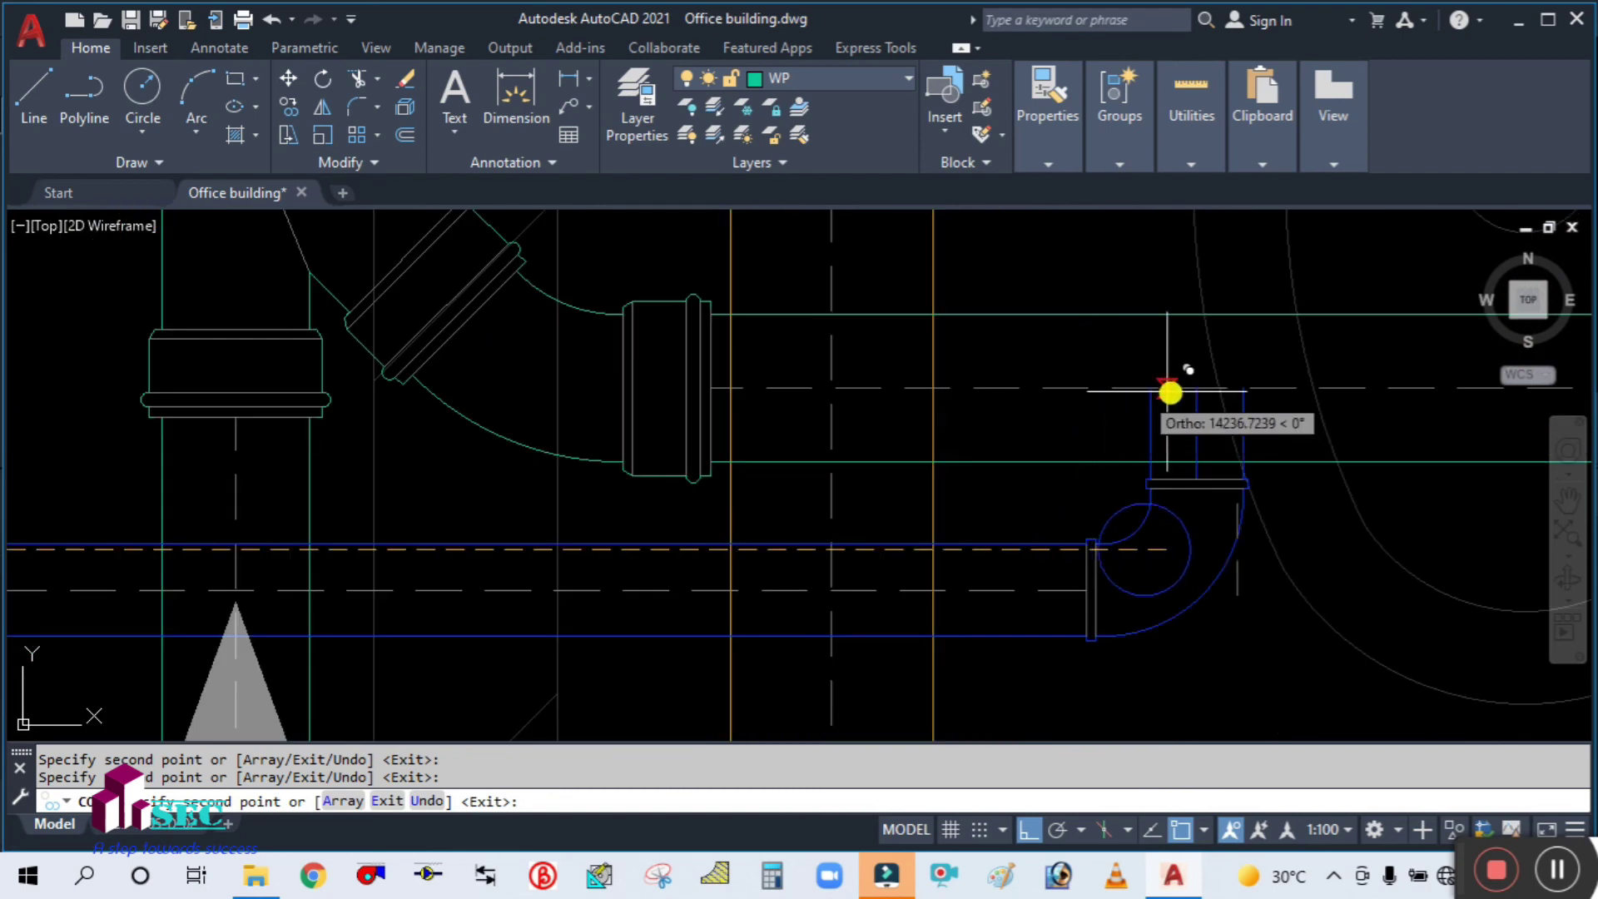
pyautogui.scroll(-4, 1024, 414)
pyautogui.scroll(-3, 956, 350)
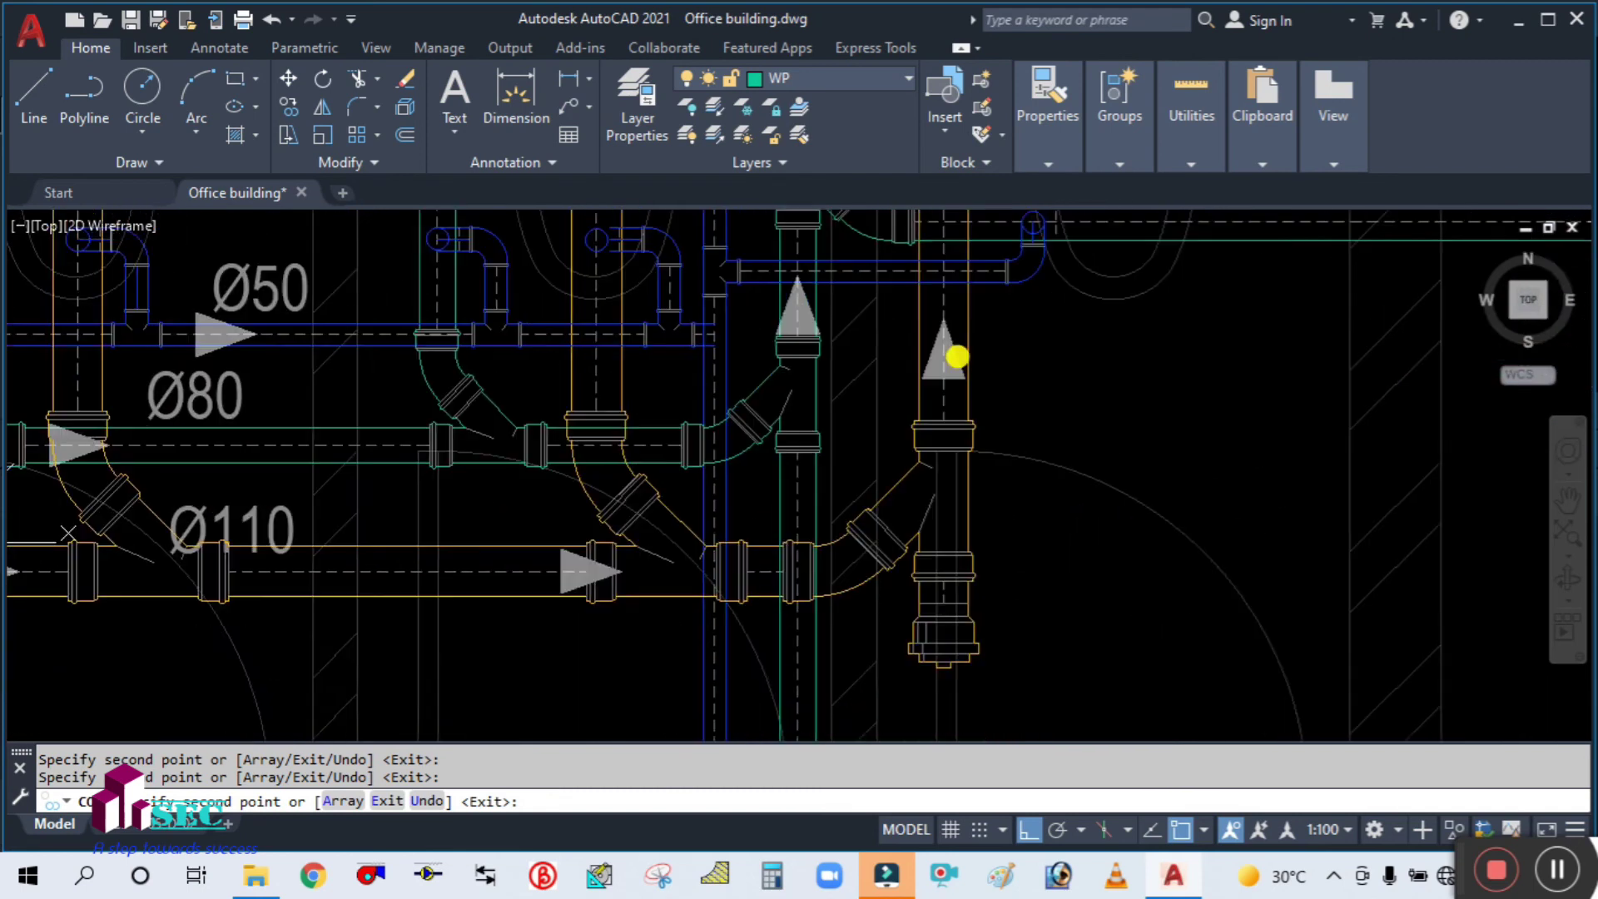
# Place the last copy of the riser circle at the Ø50 vent pipe's lower branch end on the Ø80 pipe, and finish copying
pyautogui.scroll(-3, 956, 349)
pyautogui.moveTo(921, 688); pyautogui.dragTo(889, 502, button='middle')
pyautogui.scroll(5, 889, 502)
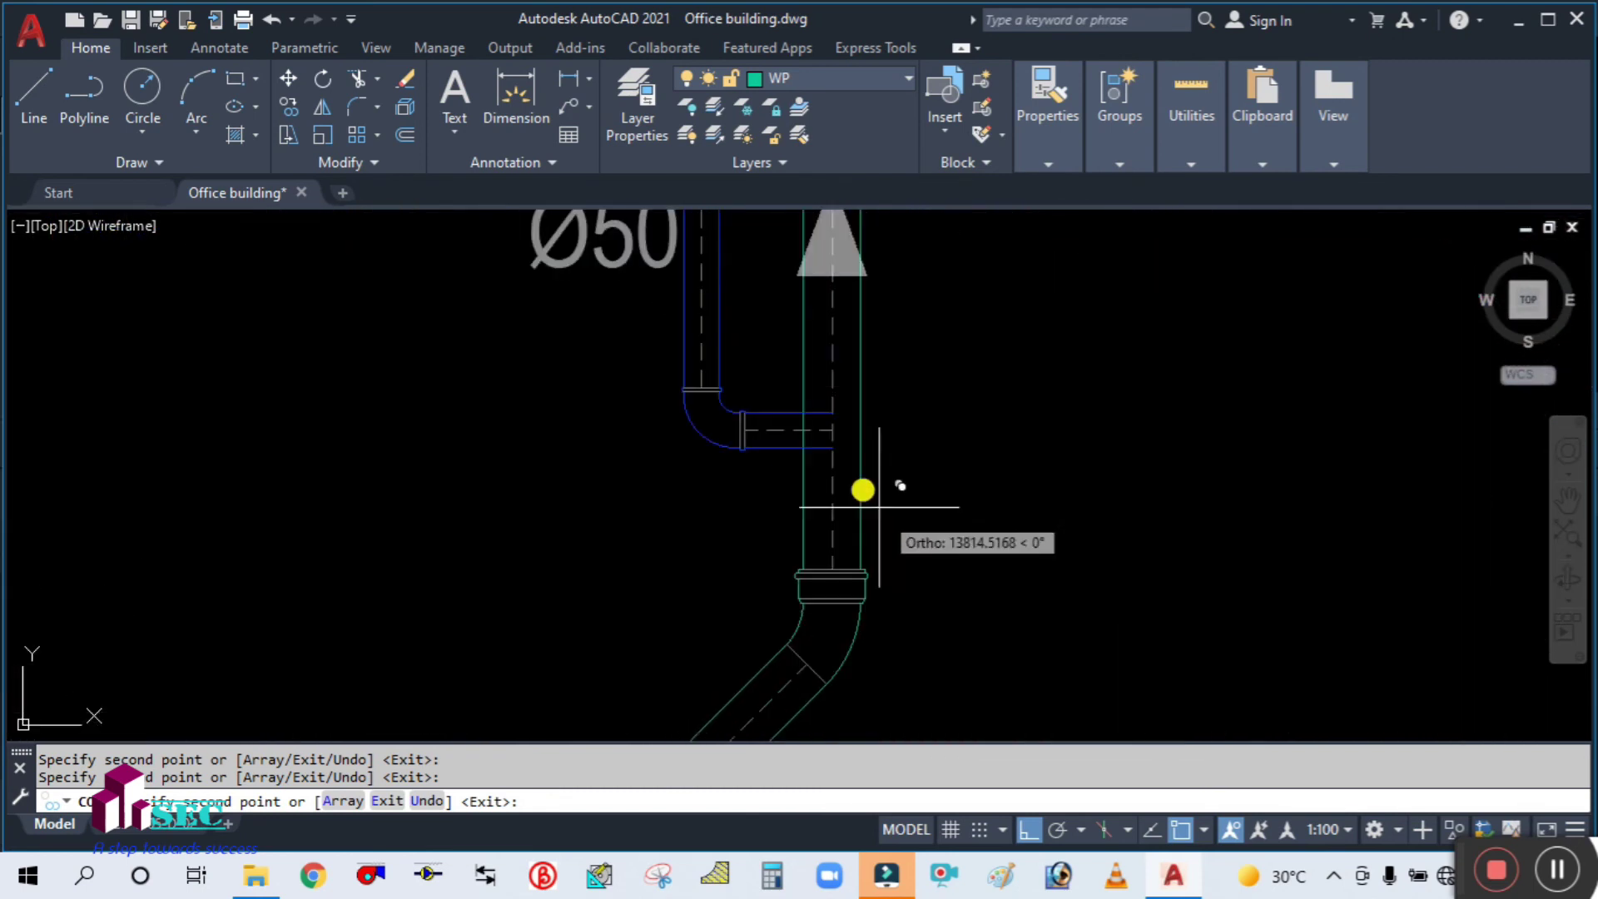
pyautogui.press('Escape')
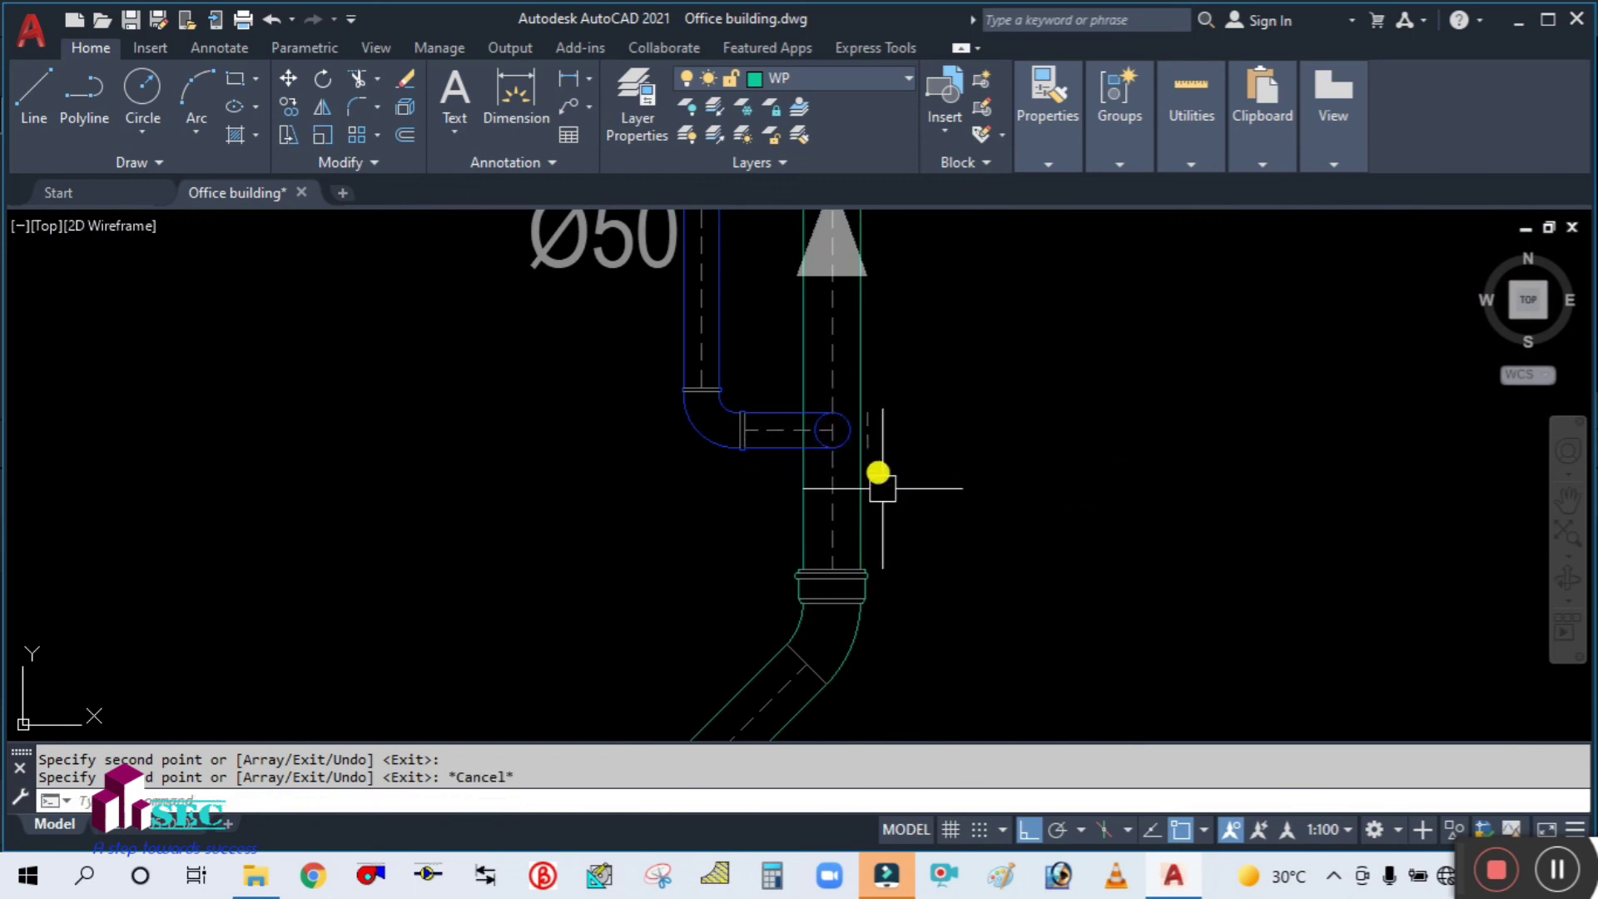
# Delete the stray short cross lines beside the riser circles at the lower branch end and on the pantry's Ø80 pipe
pyautogui.scroll(4, 874, 462)
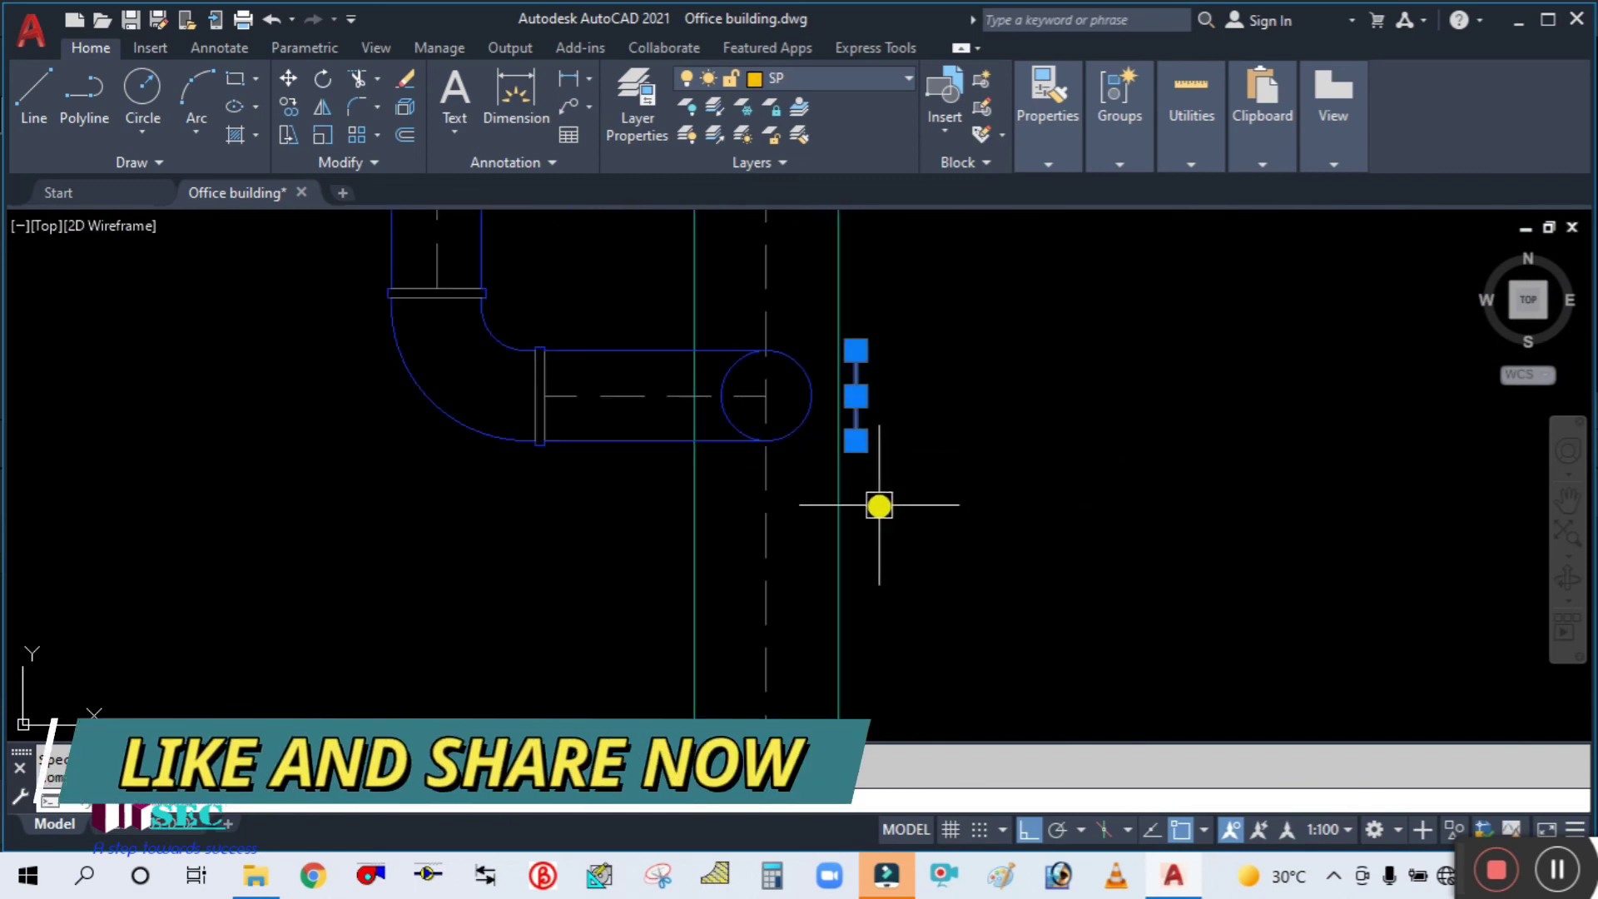
pyautogui.scroll(-8, 869, 514)
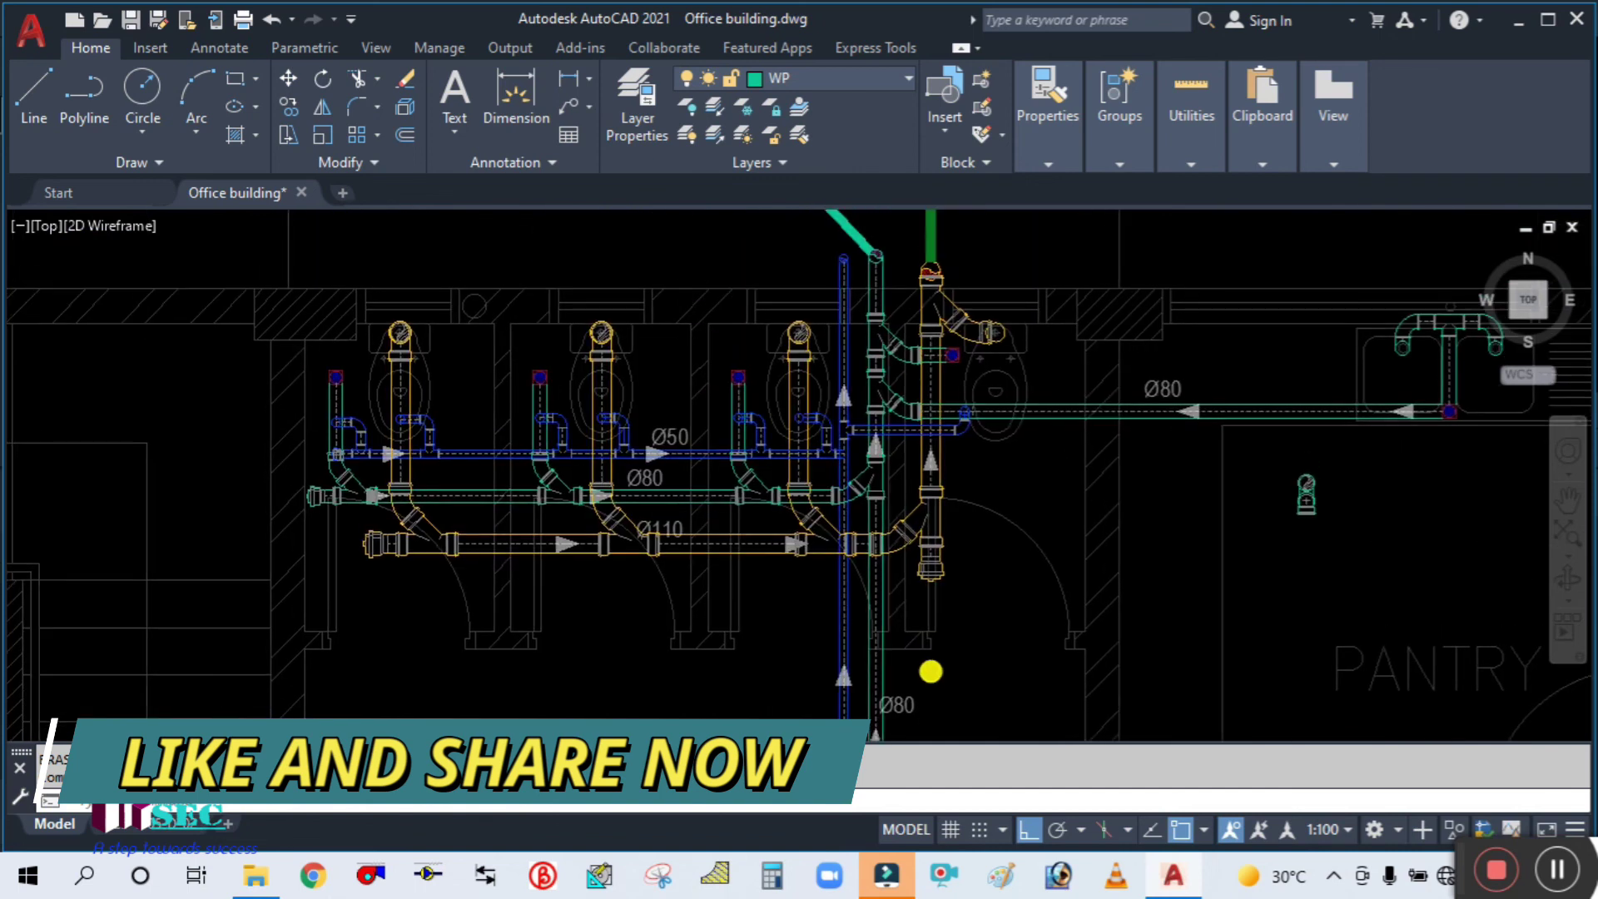
pyautogui.scroll(5, 945, 427)
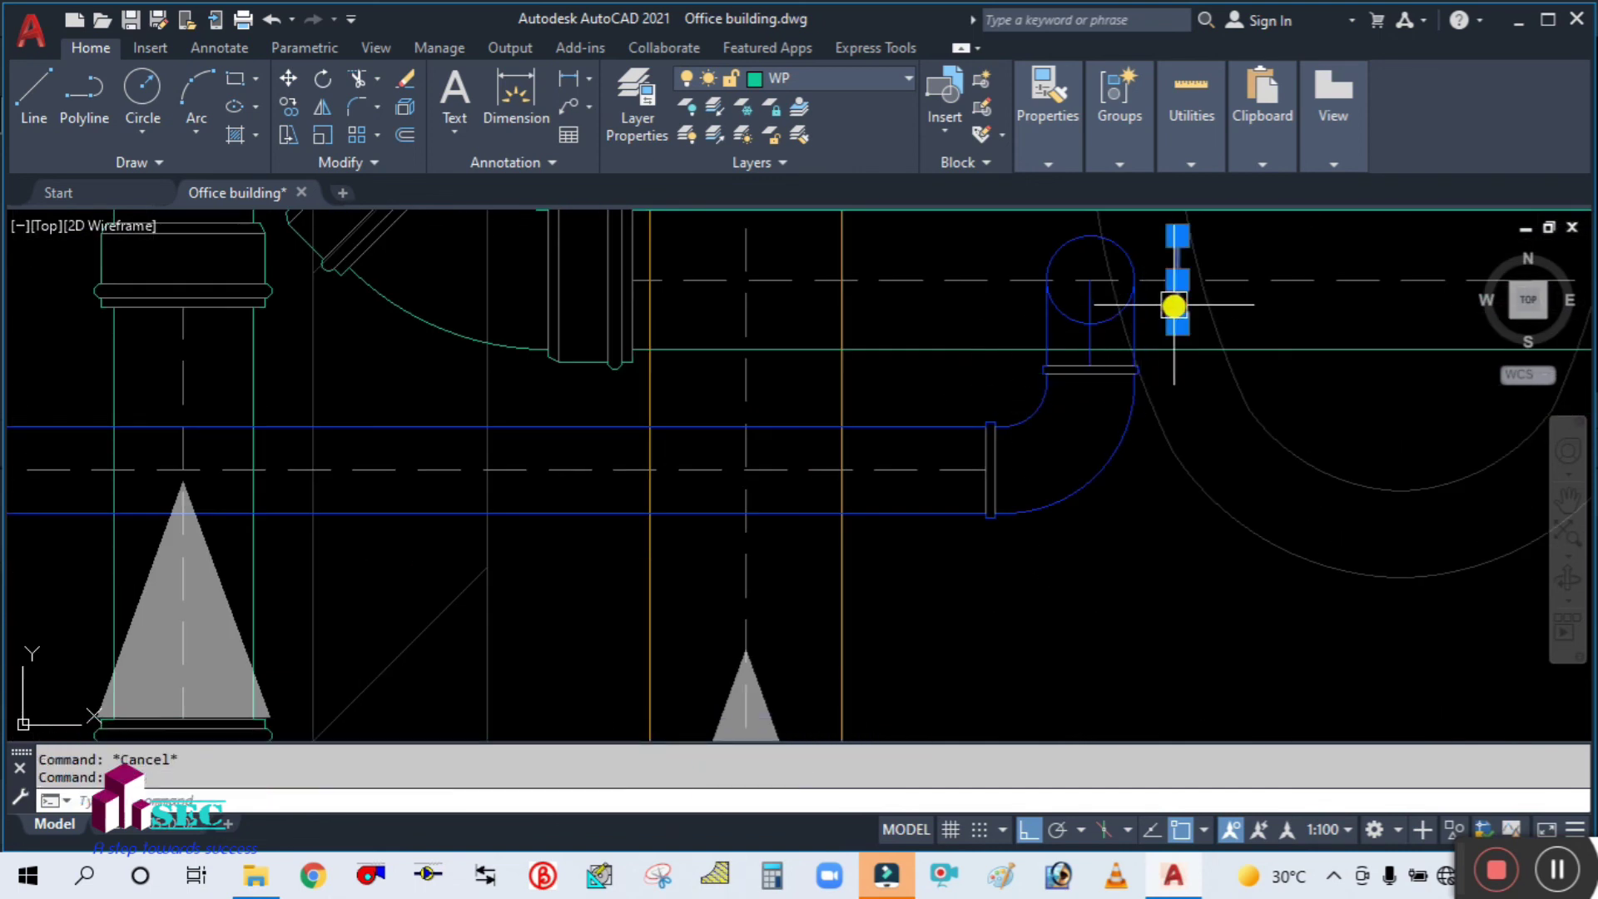
pyautogui.scroll(-5, 1035, 454)
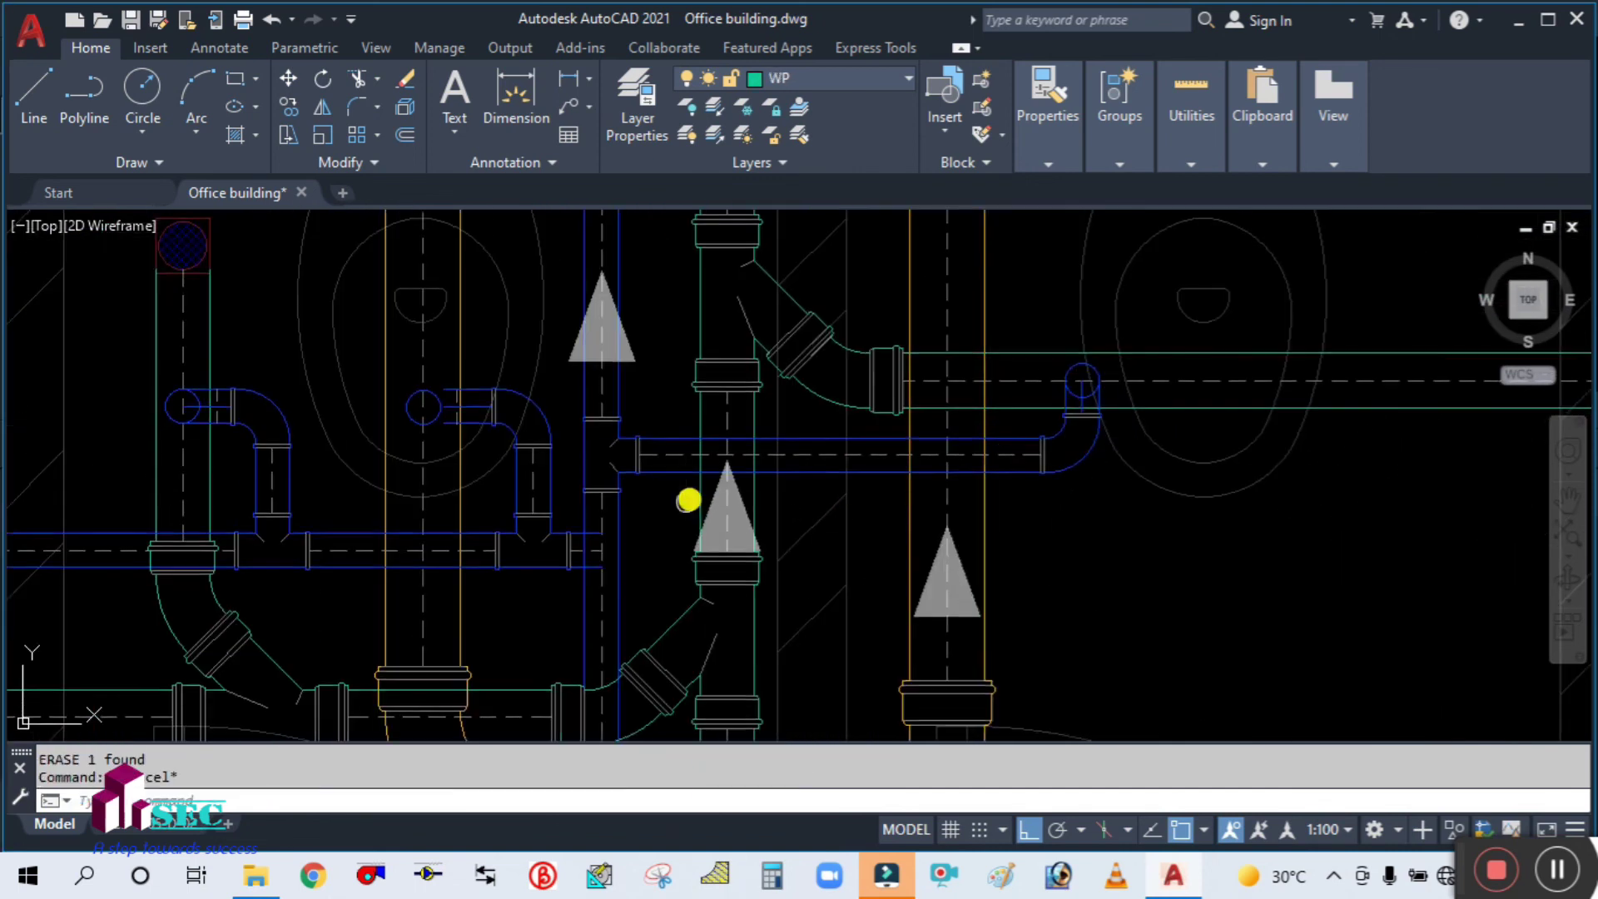
# Extend the third toilet's vent branch lines to its riser circle
pyautogui.scroll(3, 1030, 474)
pyautogui.scroll(3, 745, 387)
pyautogui.write('x')
pyautogui.press('Return')
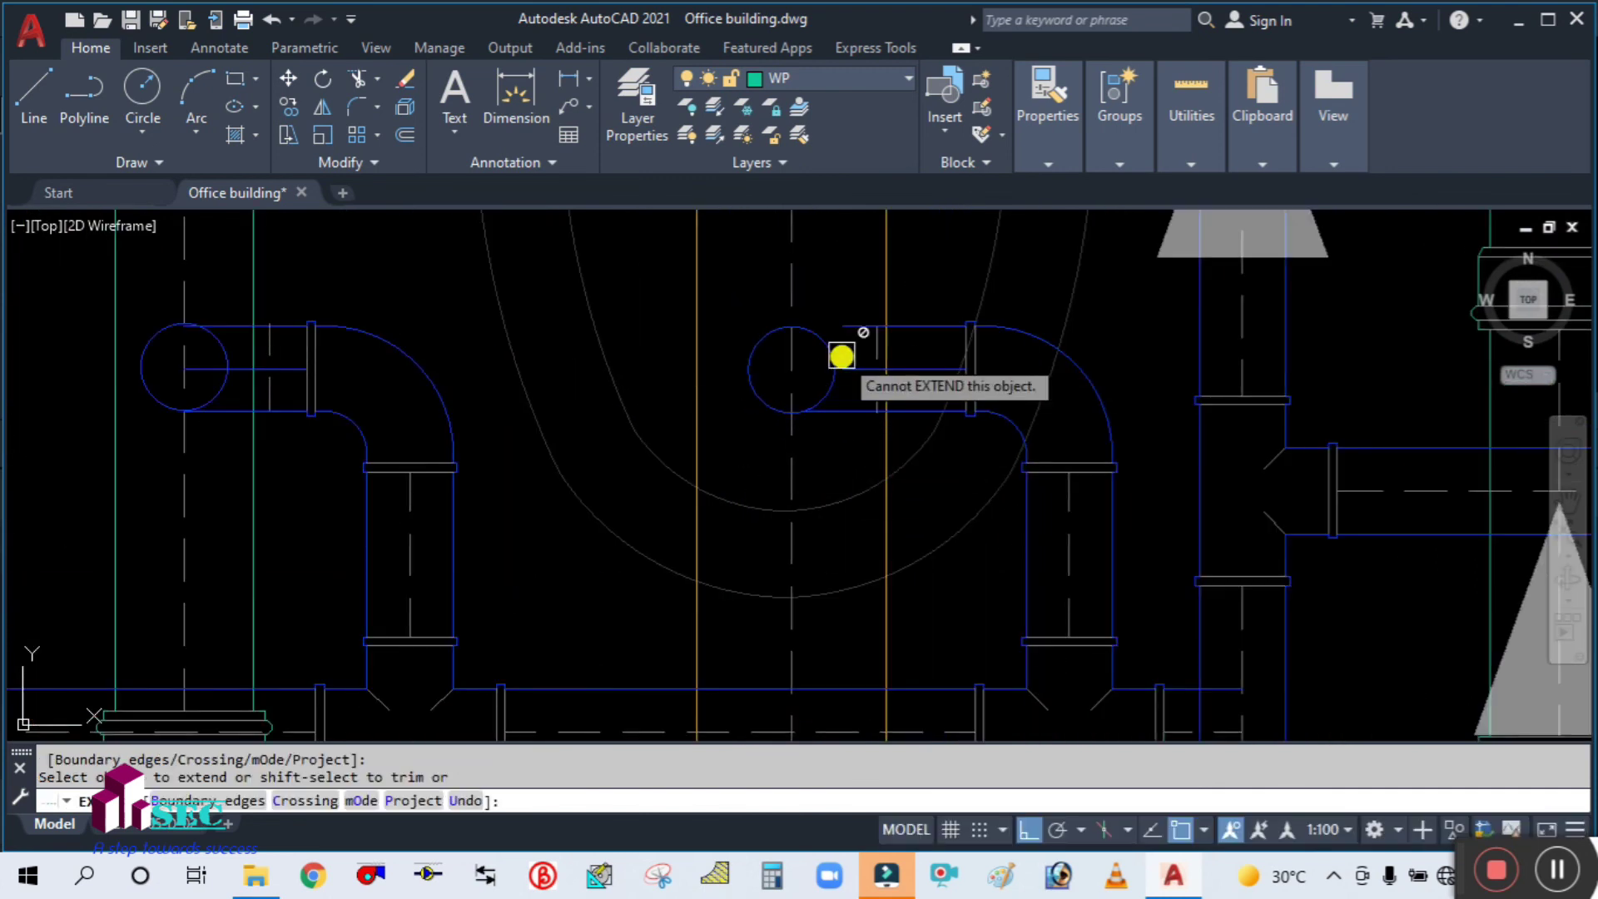
pyautogui.press('Escape')
pyautogui.scroll(-4, 791, 383)
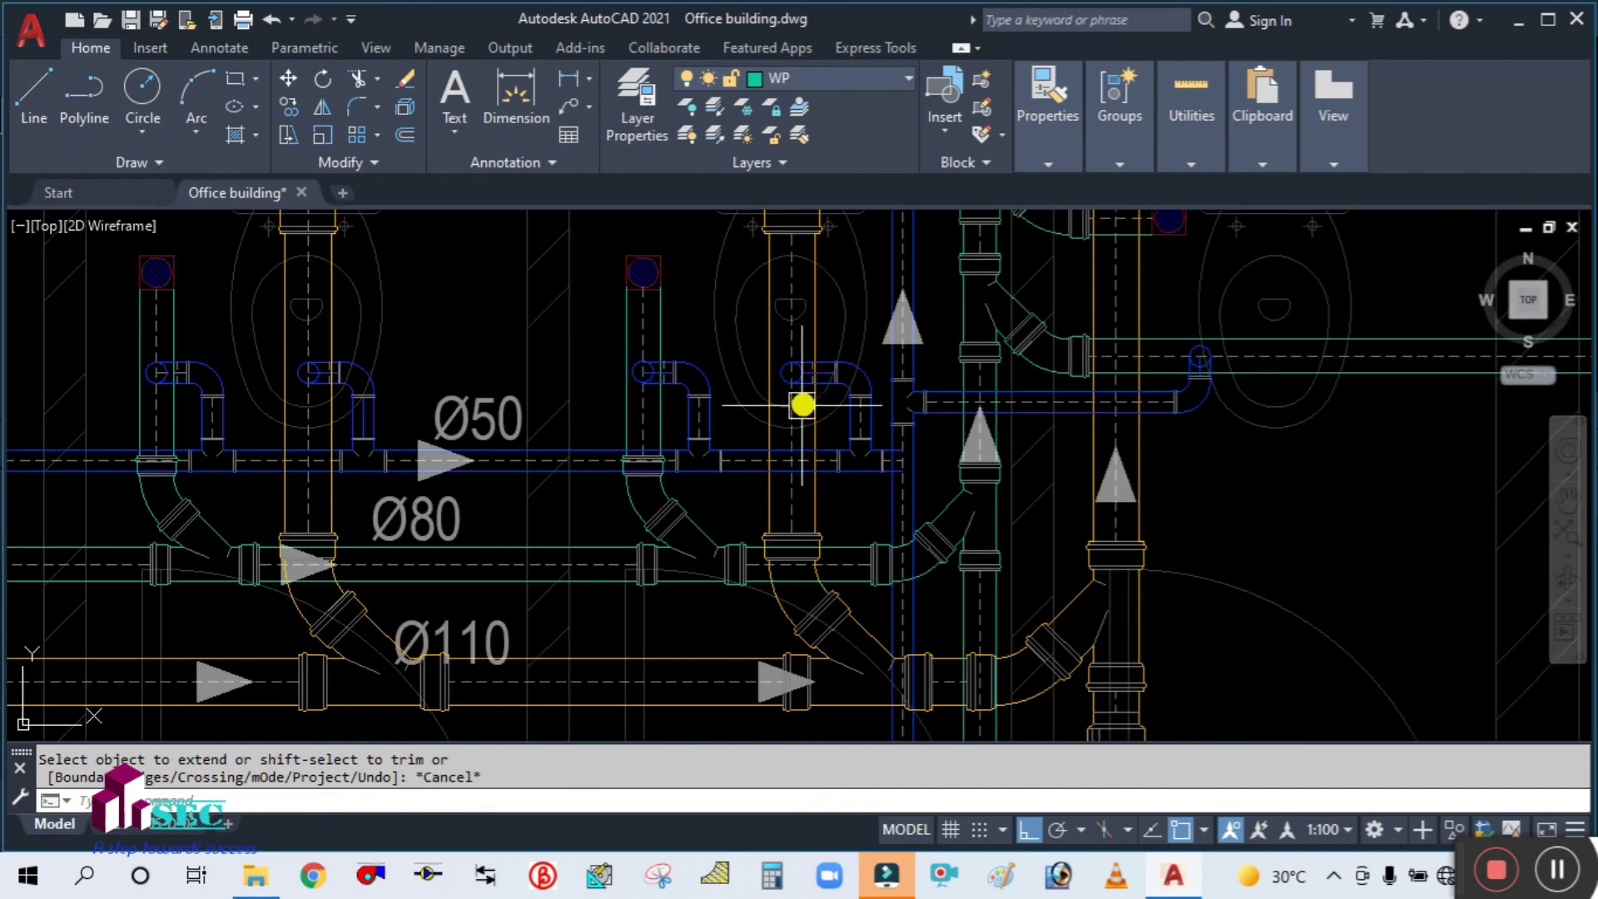
# Check the vent branches of the gents' toilets and the Ø50 vent pipe's lower connection to the Ø80 pipe
pyautogui.scroll(-4, 857, 387)
pyautogui.moveTo(929, 612); pyautogui.dragTo(884, 497, button='middle')
pyautogui.moveTo(789, 471)
pyautogui.mouseDown(button='middle')
pyautogui.moveTo(815, 671)
pyautogui.moveTo(835, 546)
pyautogui.mouseUp(button='middle')
pyautogui.scroll(4, 650, 333)
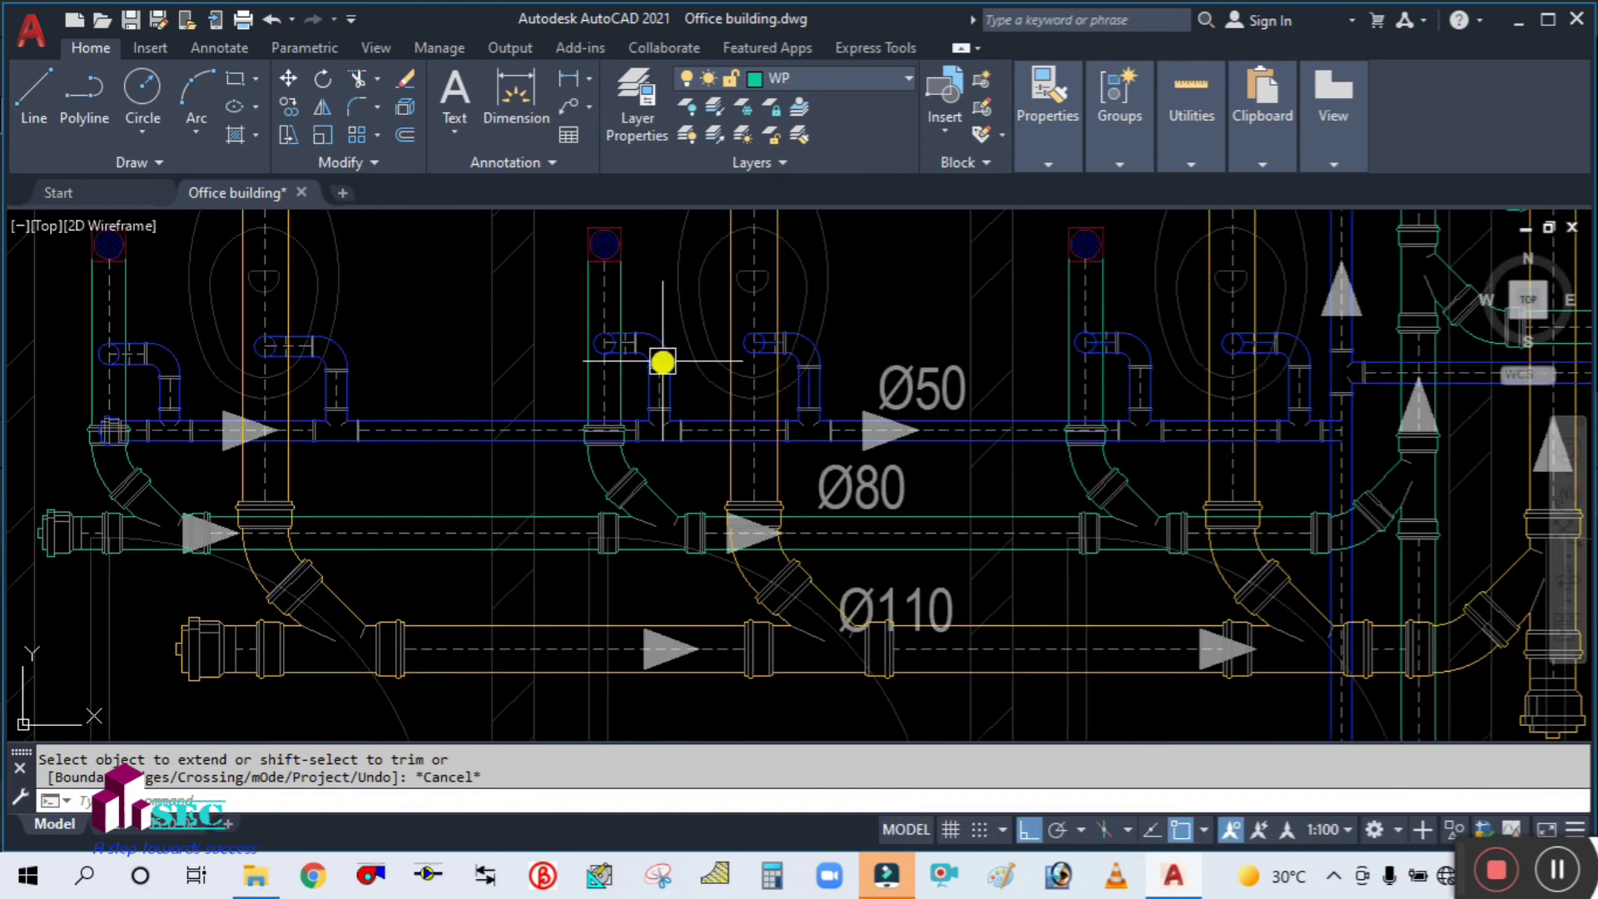
pyautogui.scroll(-2, 684, 387)
pyautogui.scroll(-5, 962, 415)
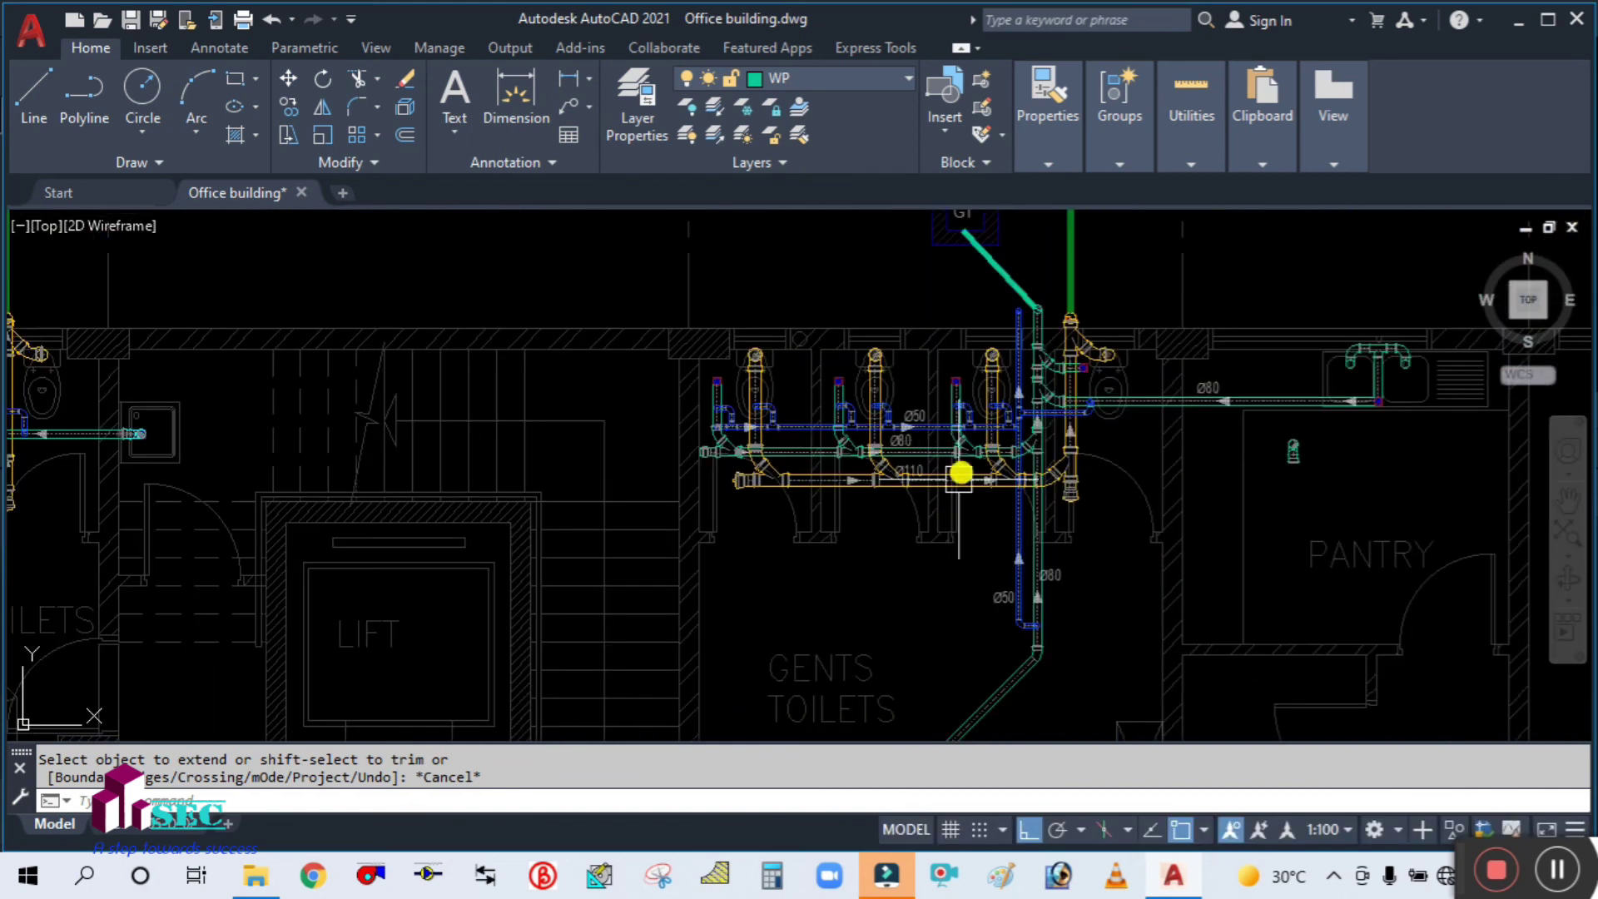
pyautogui.moveTo(814, 693); pyautogui.dragTo(775, 537, button='middle')
pyautogui.scroll(4, 1009, 460)
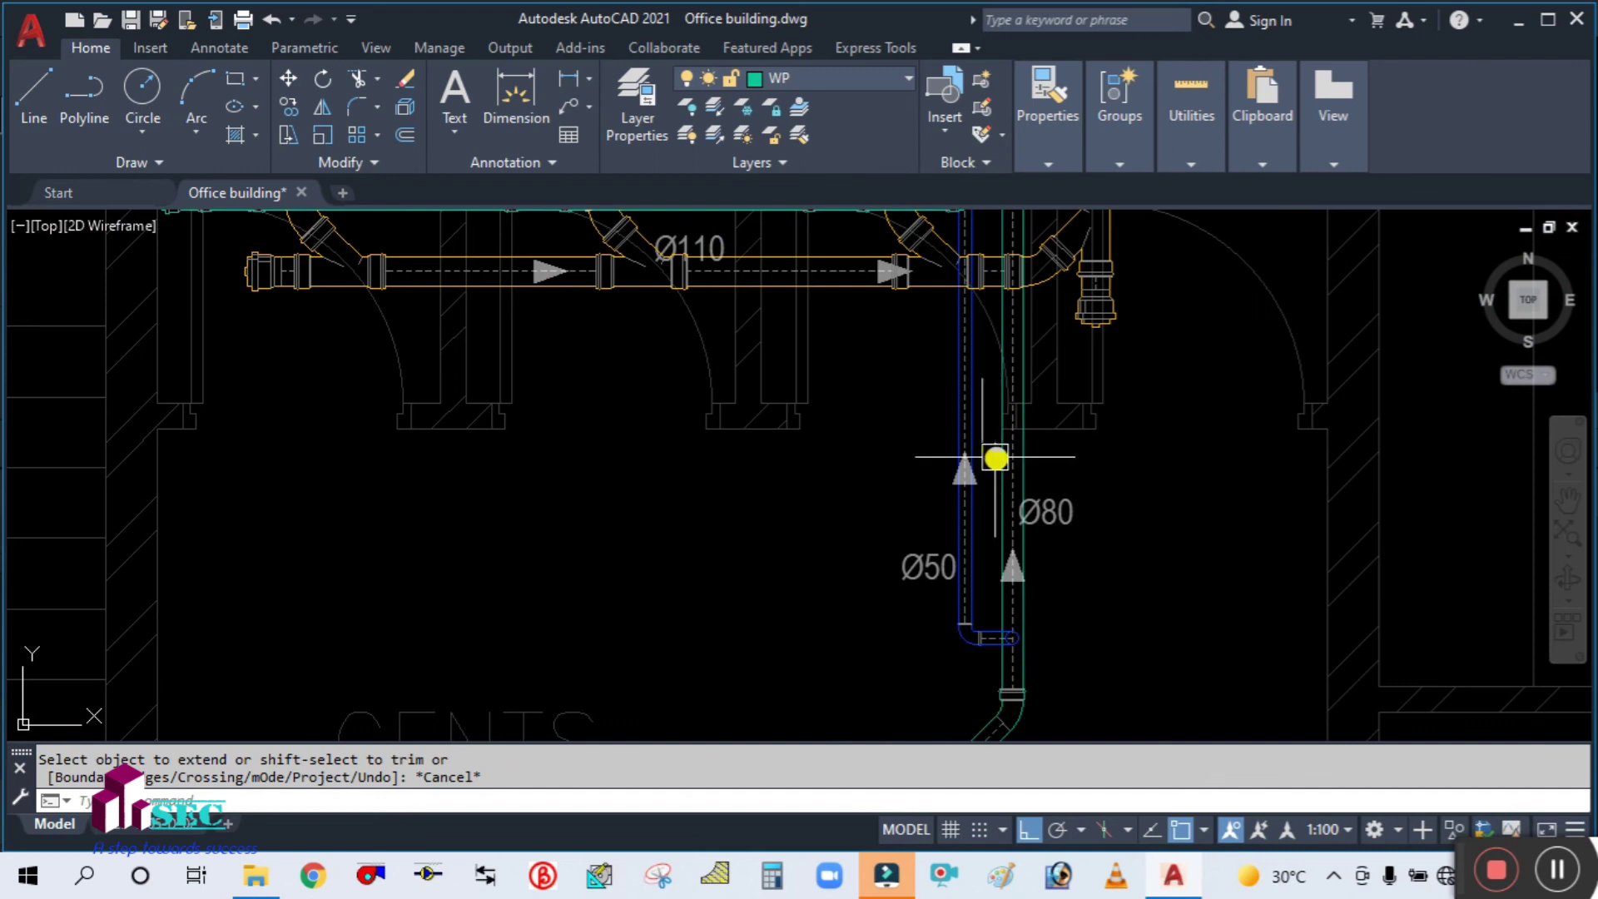
# Extend the Ø50 vent pipe's side lines at its upper end to the half-hatched riser circle
pyautogui.scroll(-4, 924, 462)
pyautogui.moveTo(879, 488); pyautogui.dragTo(827, 627, button='middle')
pyautogui.scroll(5, 868, 408)
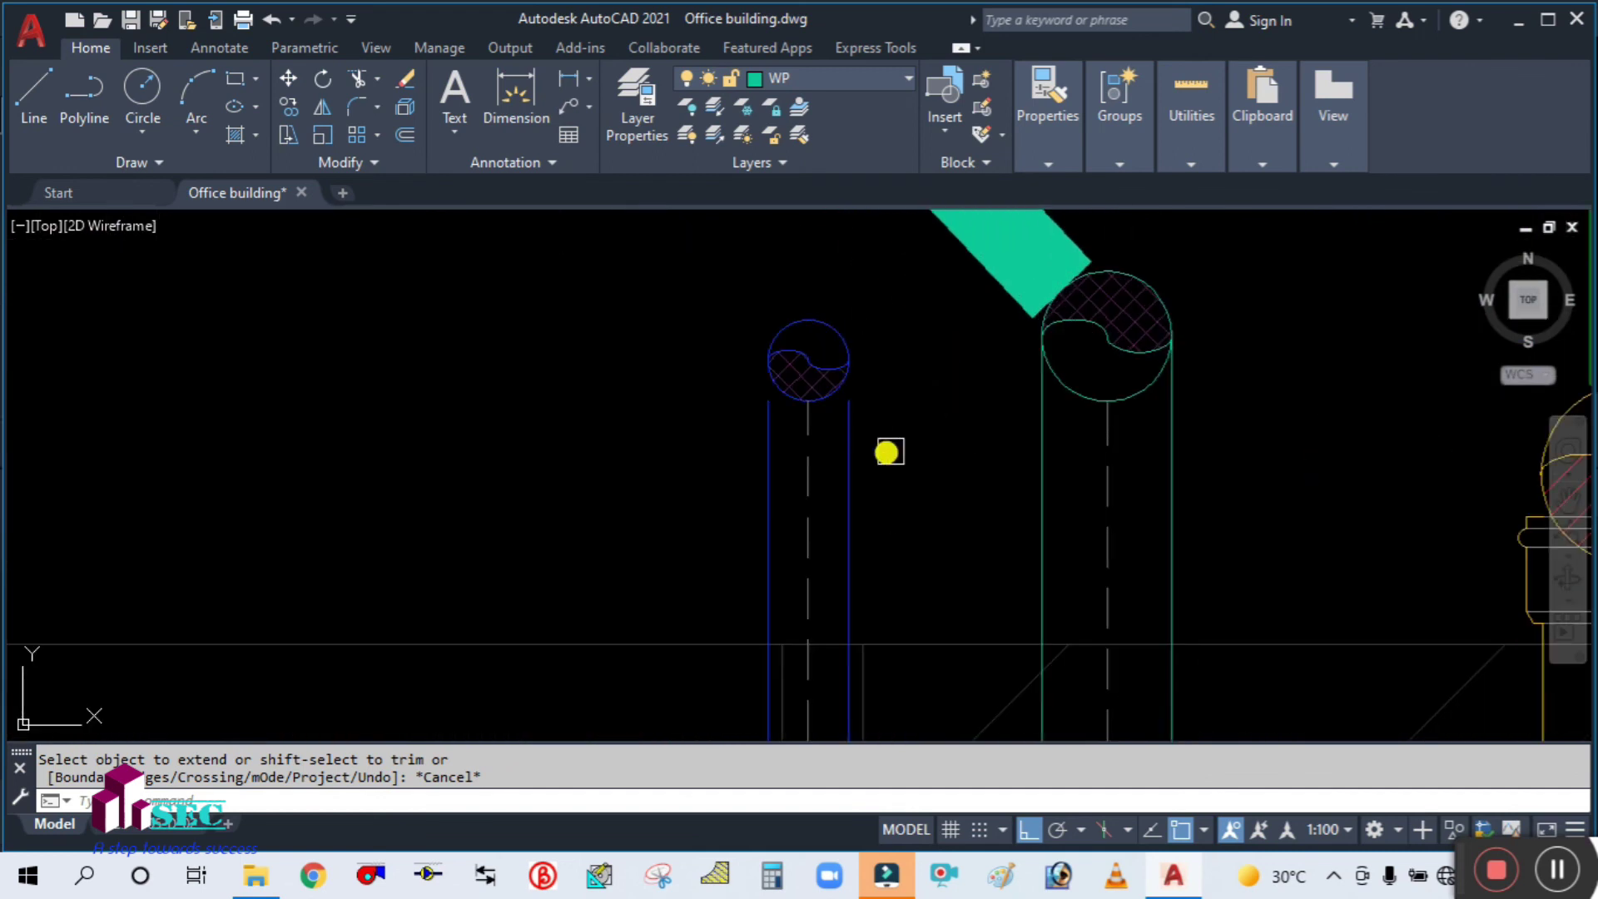
pyautogui.press('Return')
pyautogui.click(763, 429)
pyautogui.press('Return')
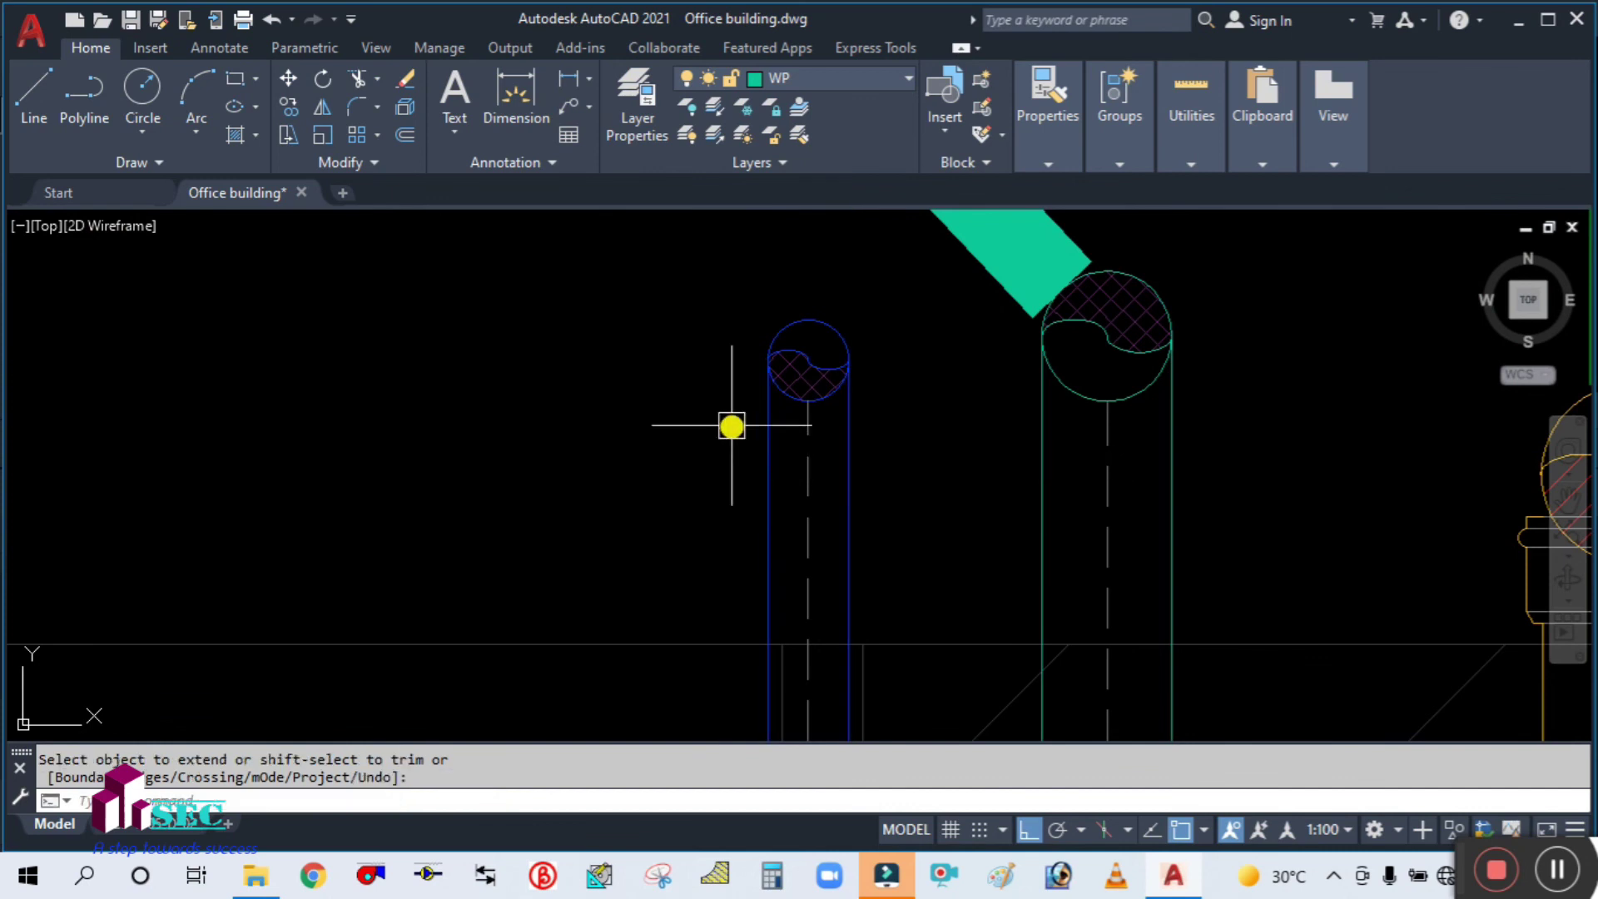
pyautogui.press('Escape')
# Inspect the tees, elbows, end cap and riser circles along the gents' toilets' vent pipes
pyautogui.scroll(-5, 733, 398)
pyautogui.moveTo(702, 468); pyautogui.dragTo(751, 321, button='middle')
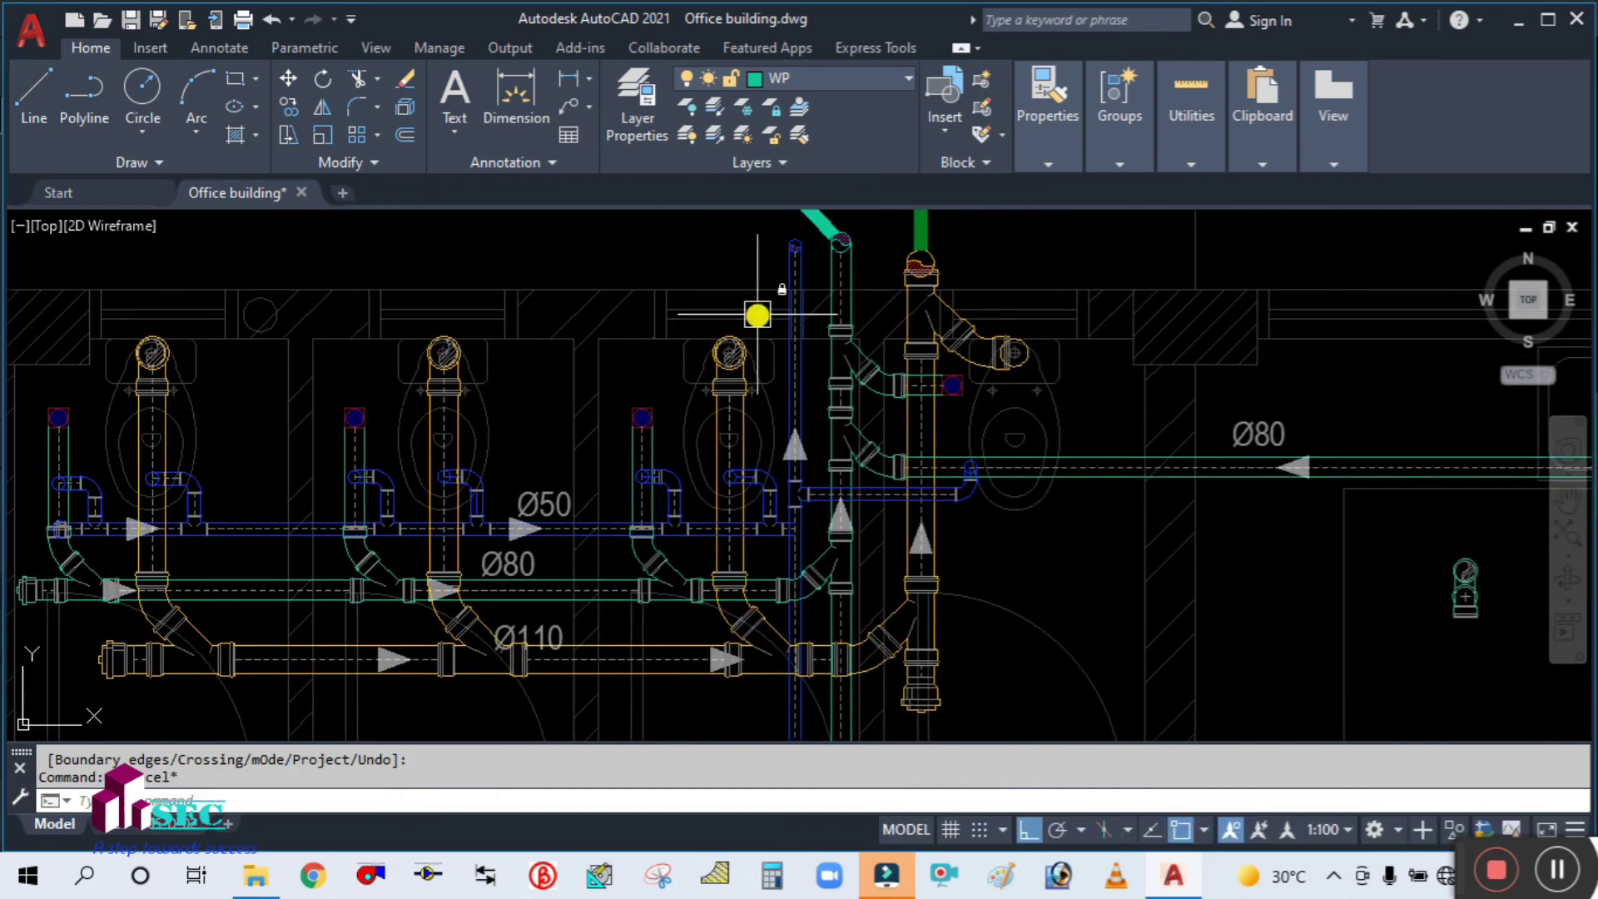
pyautogui.scroll(3, 848, 587)
pyautogui.scroll(-3, 963, 511)
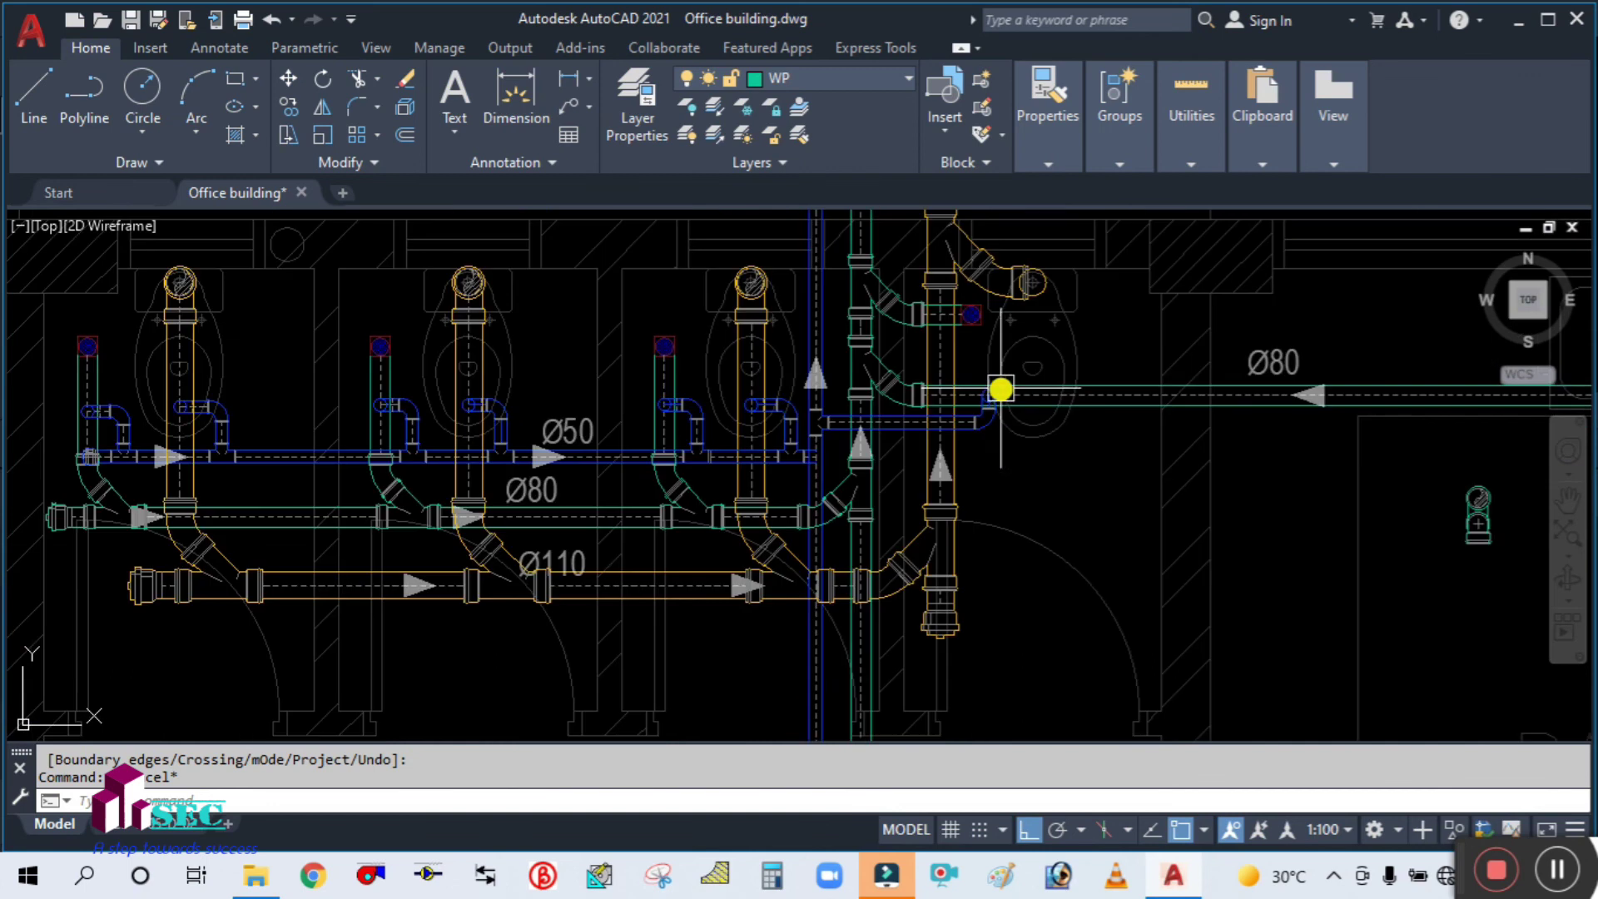
pyautogui.moveTo(524, 625)
pyautogui.mouseDown(button='middle')
pyautogui.moveTo(578, 453)
pyautogui.moveTo(561, 414)
pyautogui.moveTo(585, 530)
pyautogui.mouseUp(button='middle')
pyautogui.scroll(4, 721, 381)
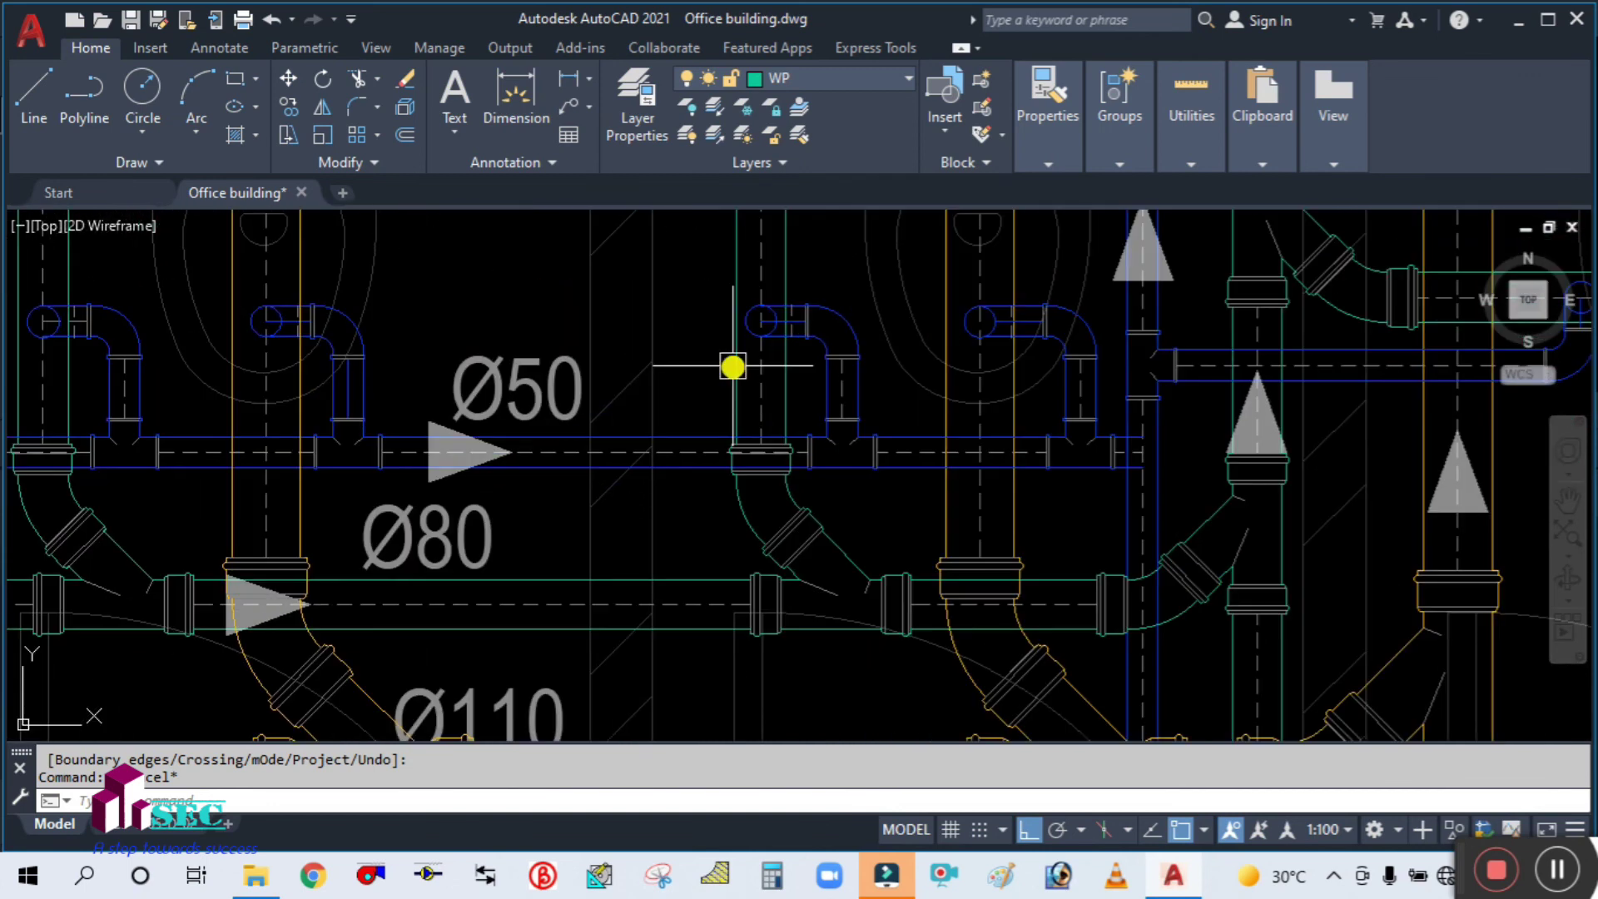
pyautogui.scroll(-6, 832, 338)
pyautogui.scroll(-2, 796, 463)
pyautogui.moveTo(879, 490)
pyautogui.mouseDown(button='middle')
pyautogui.moveTo(771, 452)
pyautogui.moveTo(720, 538)
pyautogui.mouseUp(button='middle')
pyautogui.scroll(2, 688, 427)
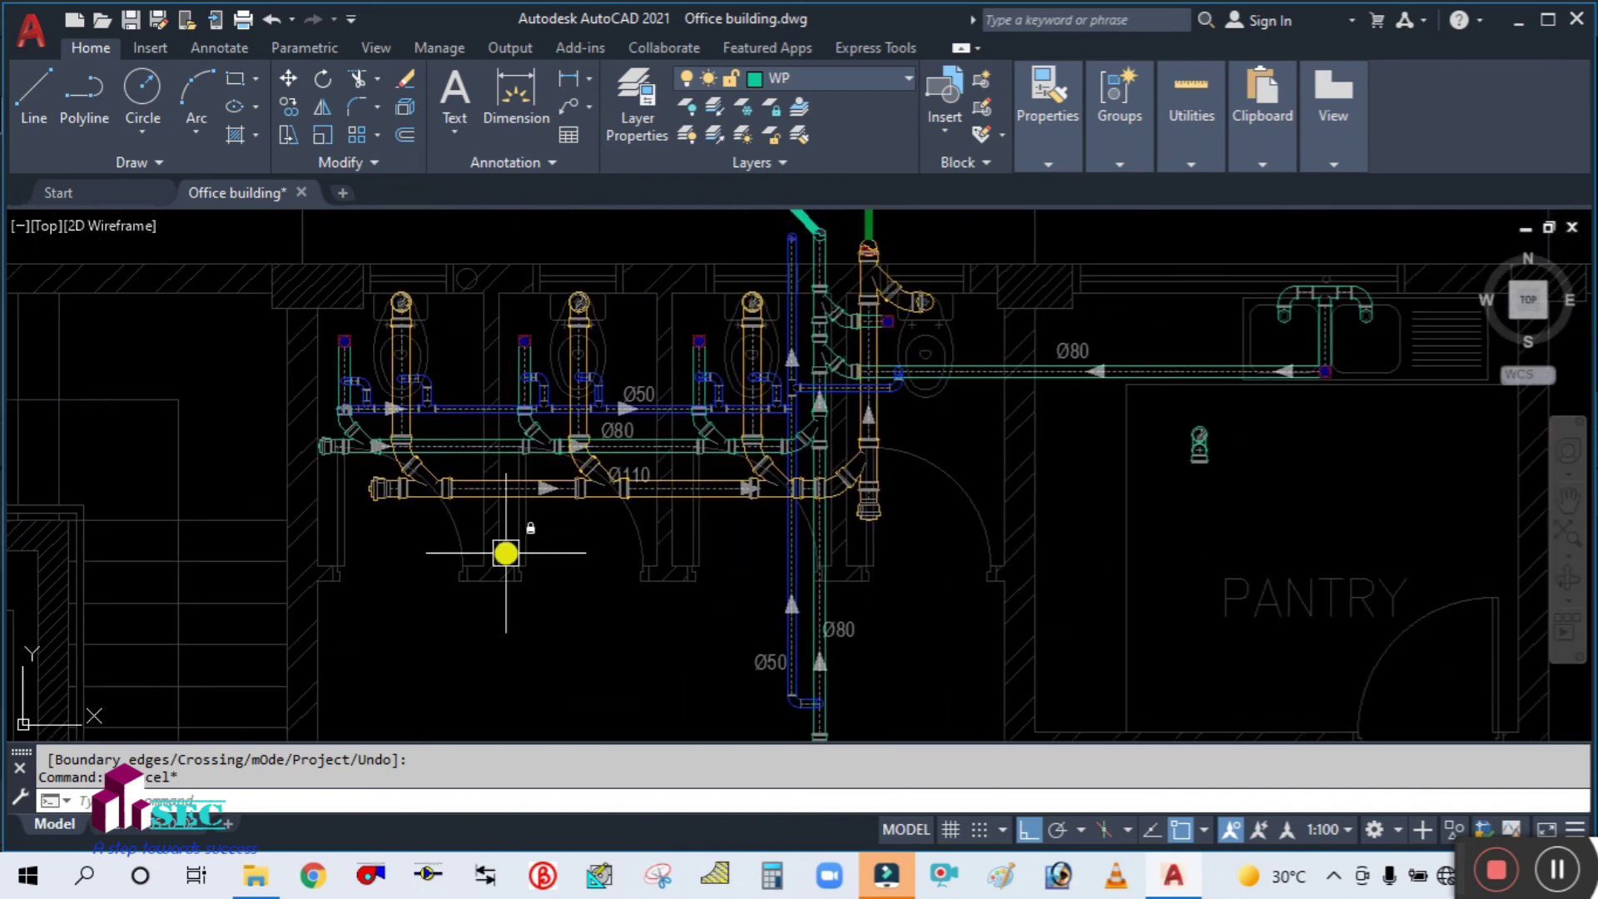
pyautogui.moveTo(506, 553); pyautogui.dragTo(561, 570, button='middle')
pyautogui.scroll(5, 404, 420)
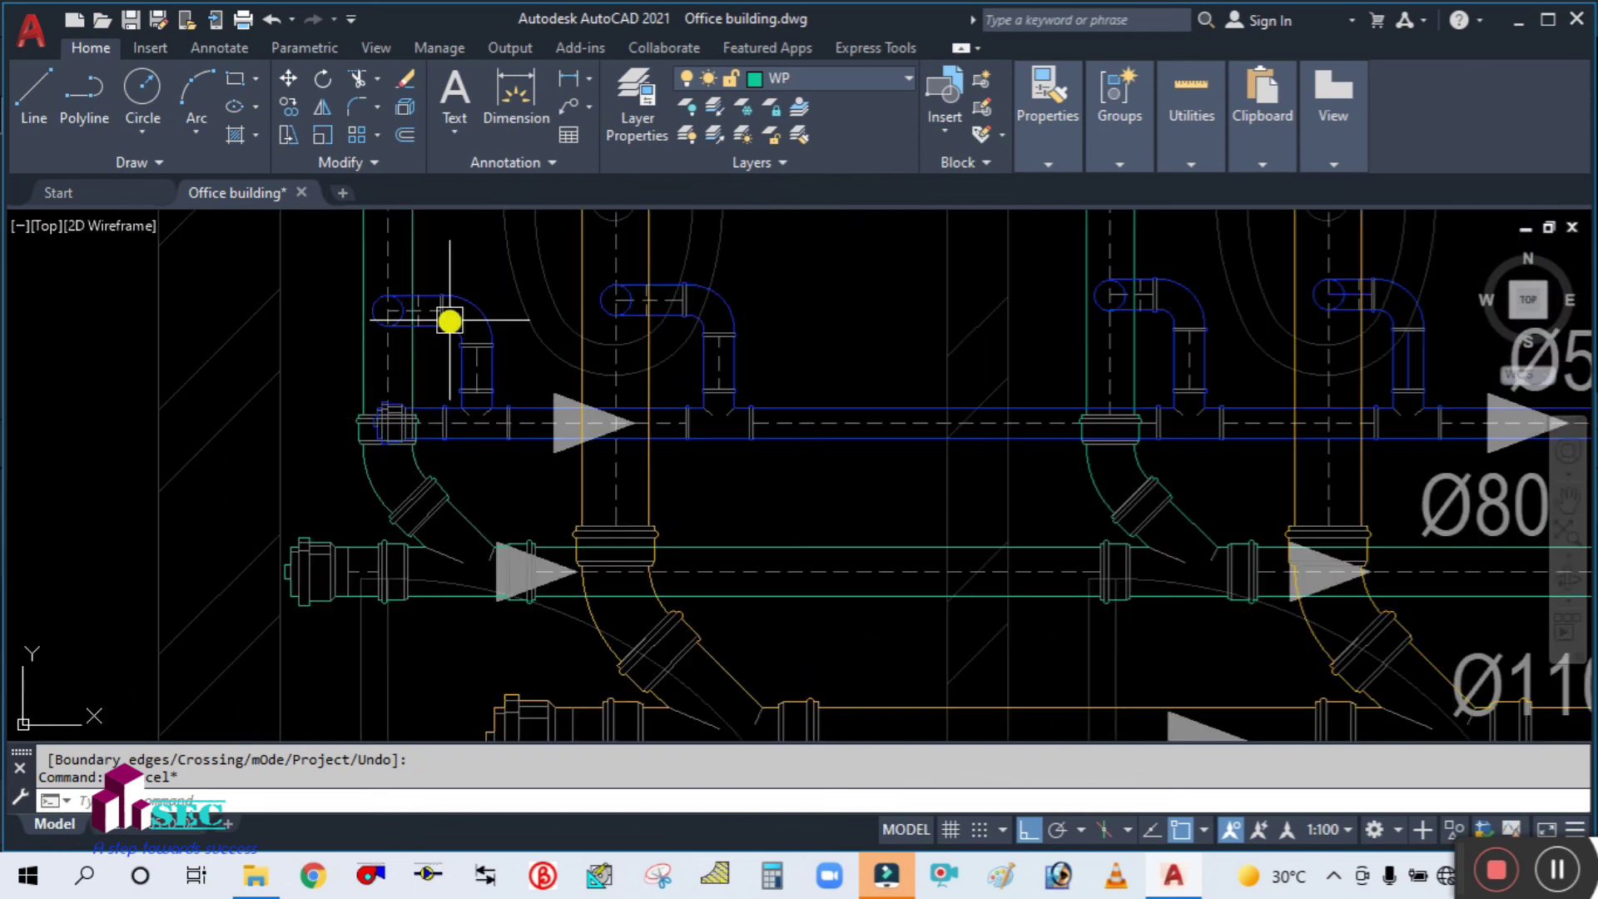
pyautogui.scroll(-5, 457, 357)
pyautogui.scroll(1, 464, 367)
pyautogui.scroll(-1, 477, 408)
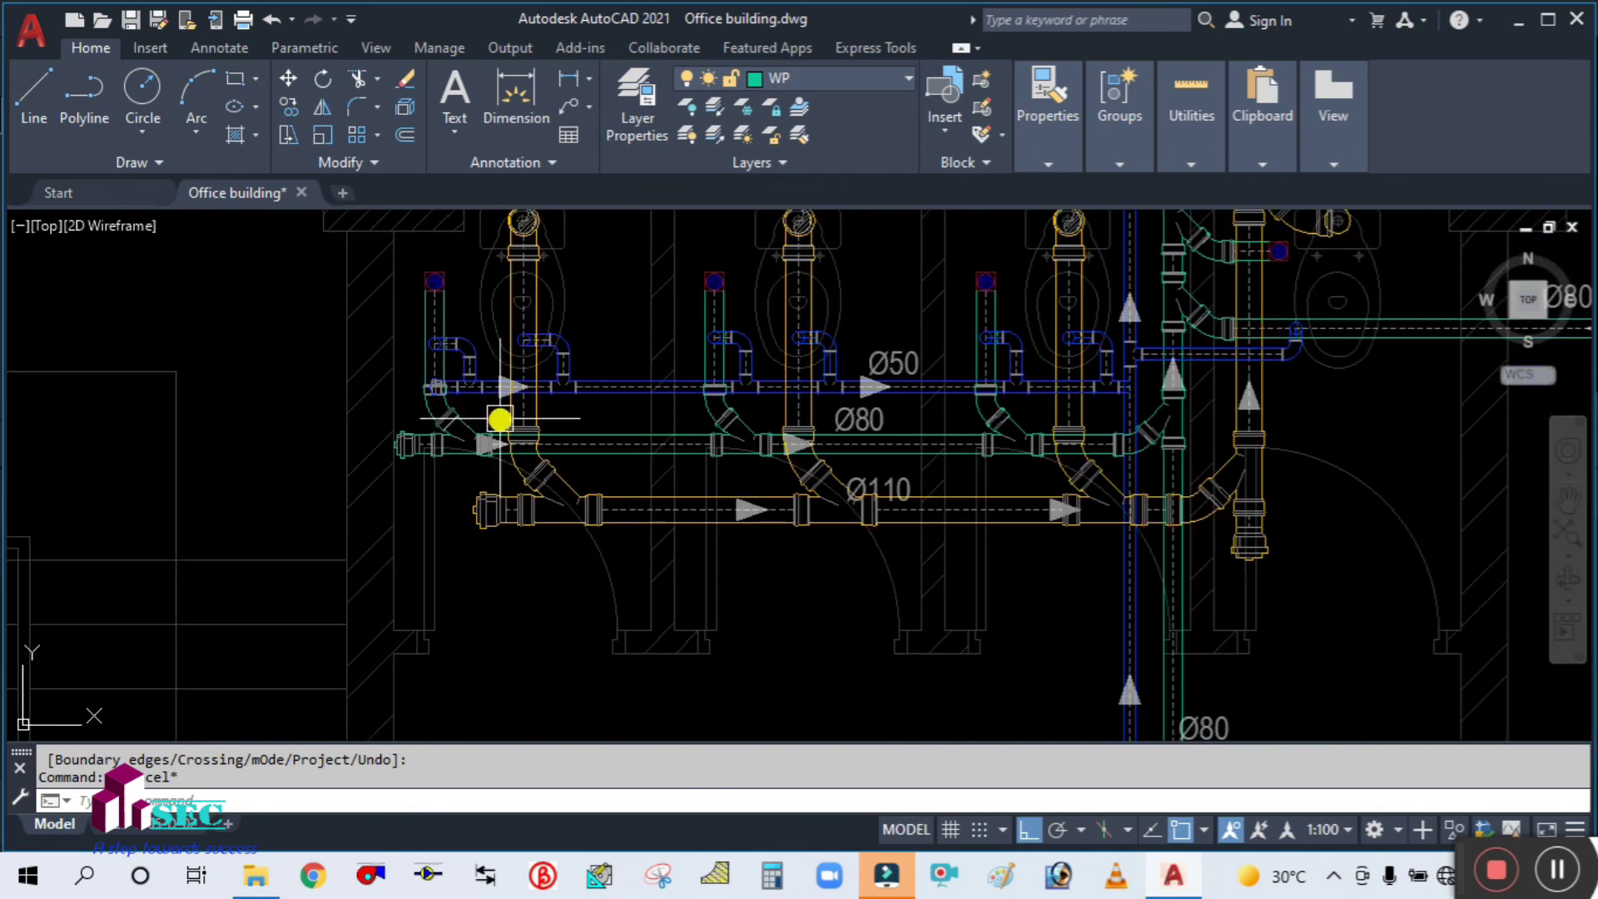
pyautogui.scroll(-2, 627, 428)
pyautogui.moveTo(882, 517)
pyautogui.mouseDown(button='middle')
pyautogui.moveTo(785, 452)
pyautogui.moveTo(714, 522)
pyautogui.moveTo(693, 507)
pyautogui.mouseUp(button='middle')
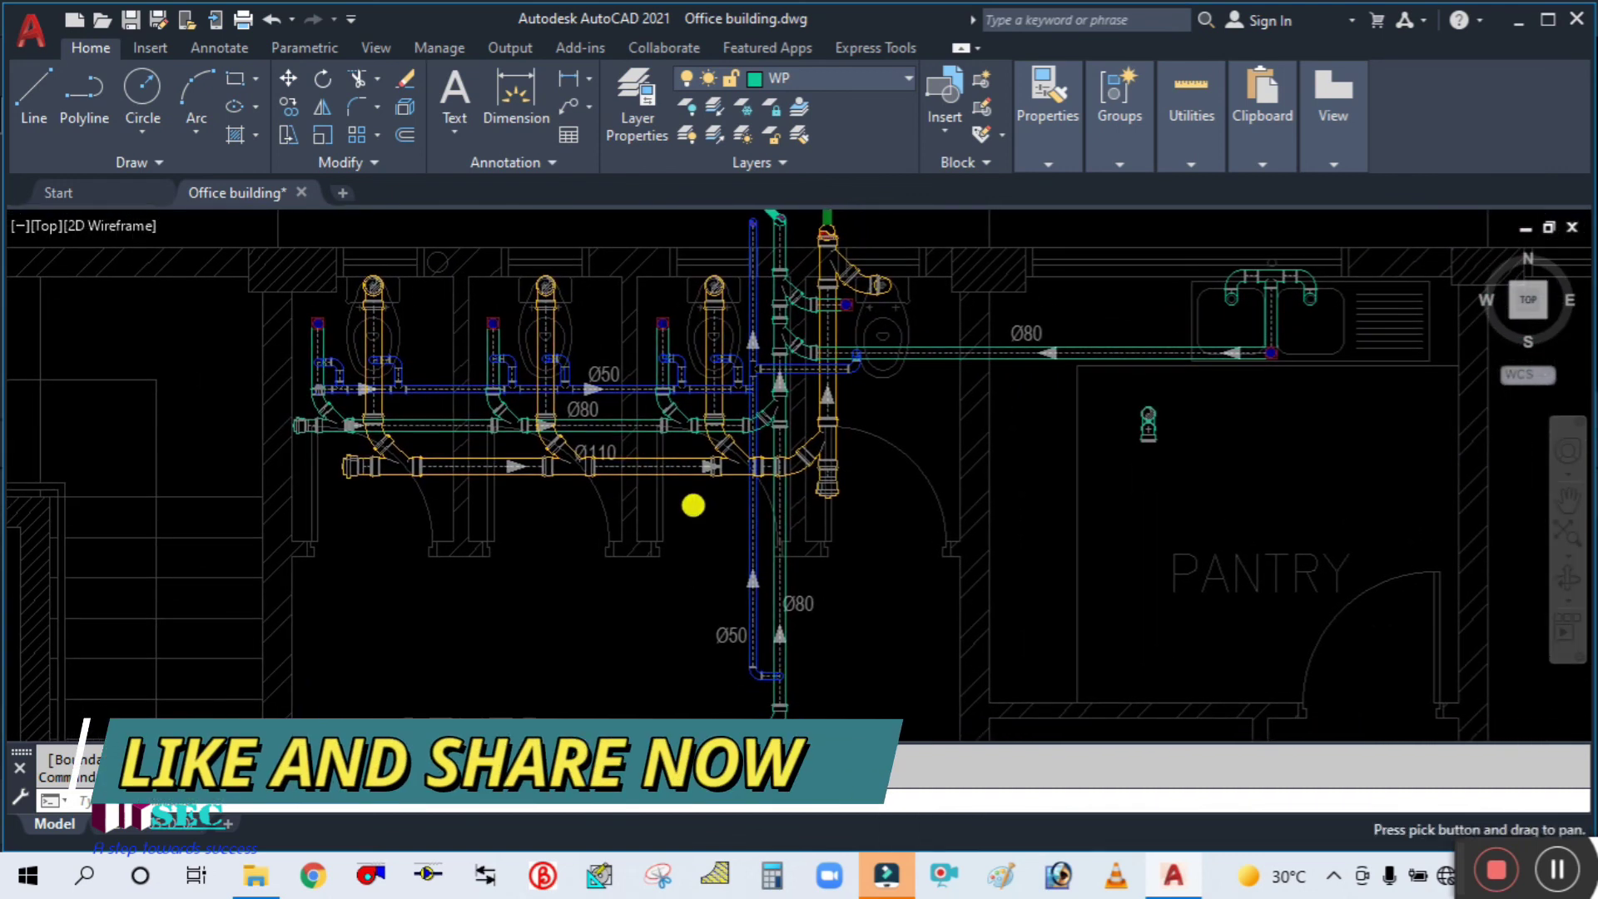
# Review the overall drainage and vent layout across the gents' toilets, the pantry and the neighbouring toilets
pyautogui.scroll(-4, 755, 510)
pyautogui.moveTo(830, 539)
pyautogui.mouseDown(button='middle')
pyautogui.moveTo(773, 440)
pyautogui.moveTo(716, 492)
pyautogui.moveTo(812, 561)
pyautogui.mouseUp(button='middle')
pyautogui.scroll(-2, 793, 435)
pyautogui.scroll(4, 668, 432)
pyautogui.scroll(4, 757, 503)
pyautogui.scroll(-2, 752, 496)
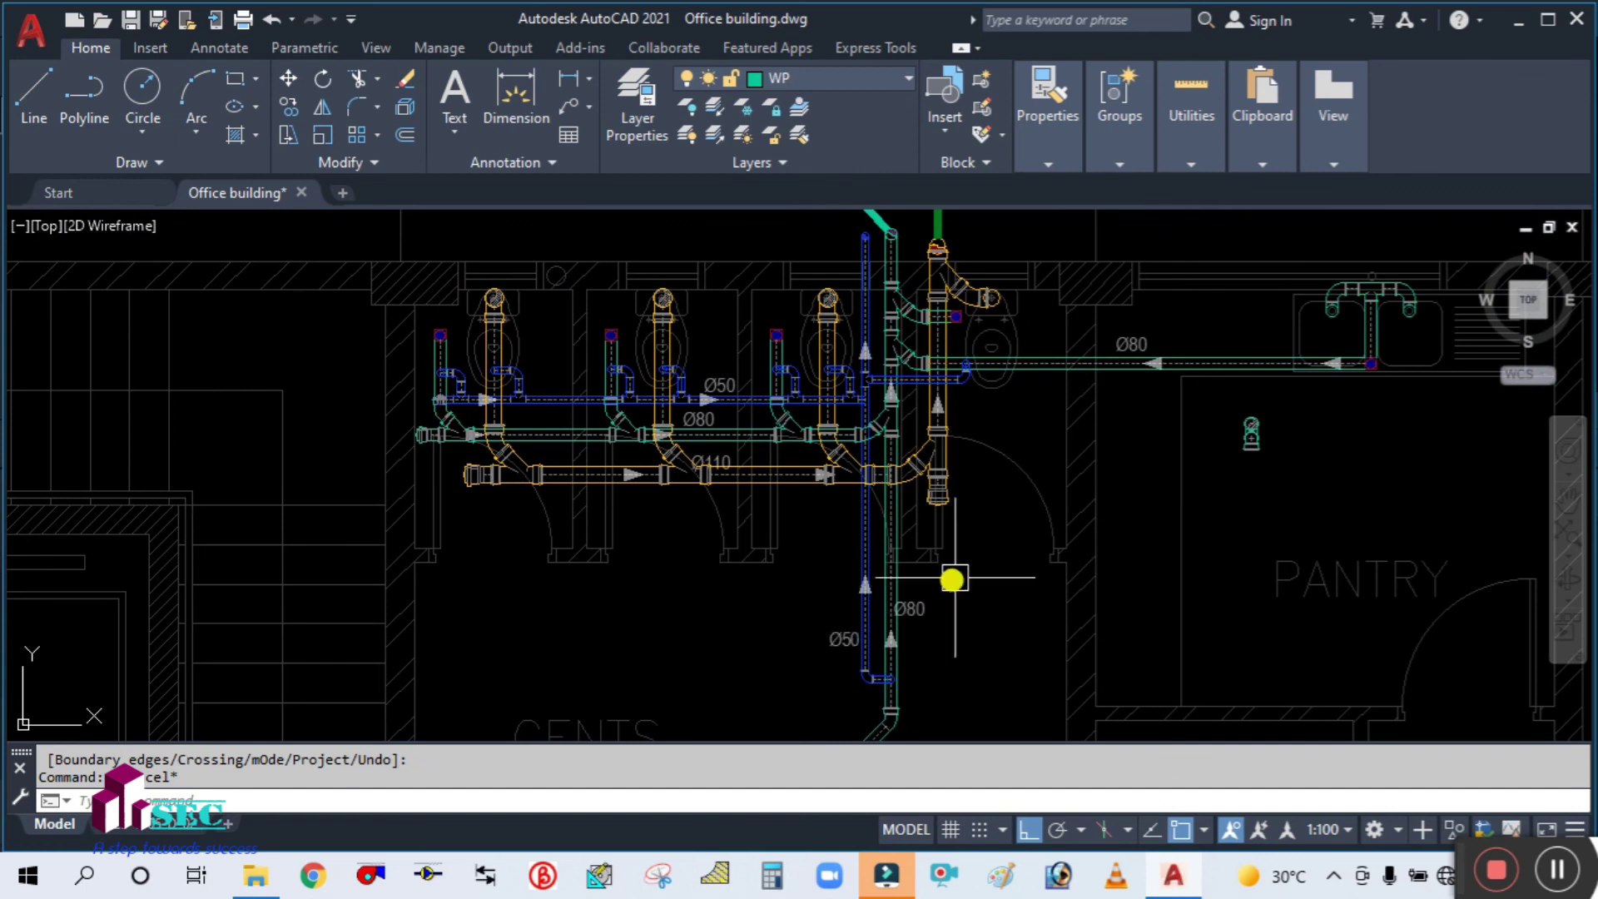
pyautogui.scroll(-1, 924, 537)
pyautogui.scroll(3, 705, 500)
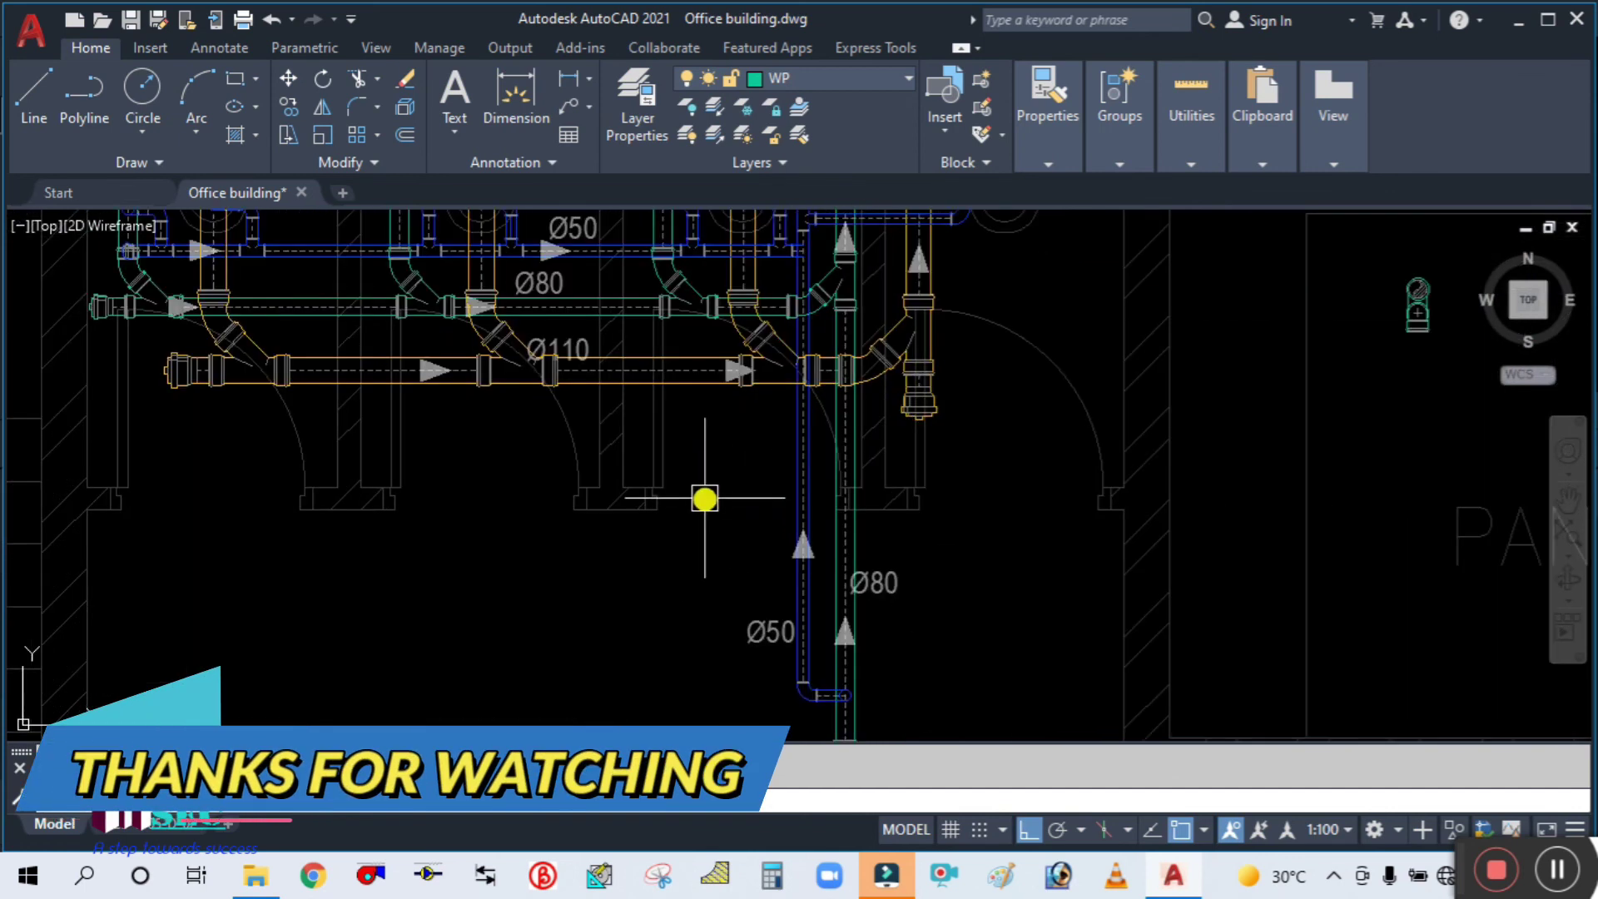
pyautogui.scroll(-2, 705, 499)
pyautogui.scroll(-3, 1092, 541)
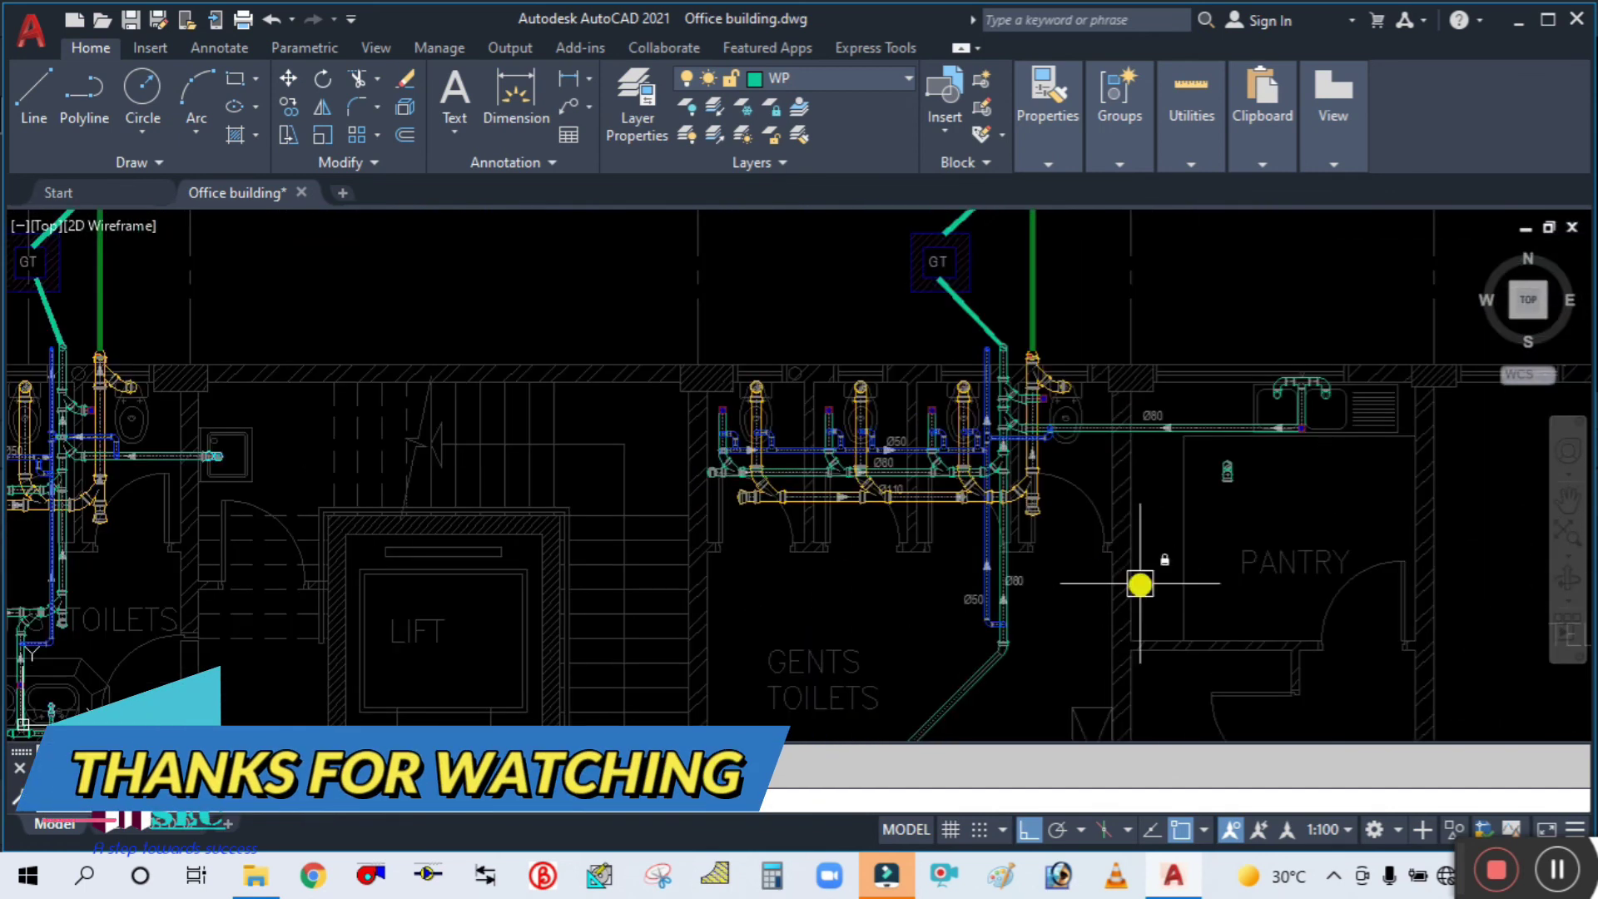
pyautogui.moveTo(1140, 584); pyautogui.dragTo(971, 475, button='middle')
pyautogui.moveTo(1460, 854); pyautogui.dragTo(1199, 748)
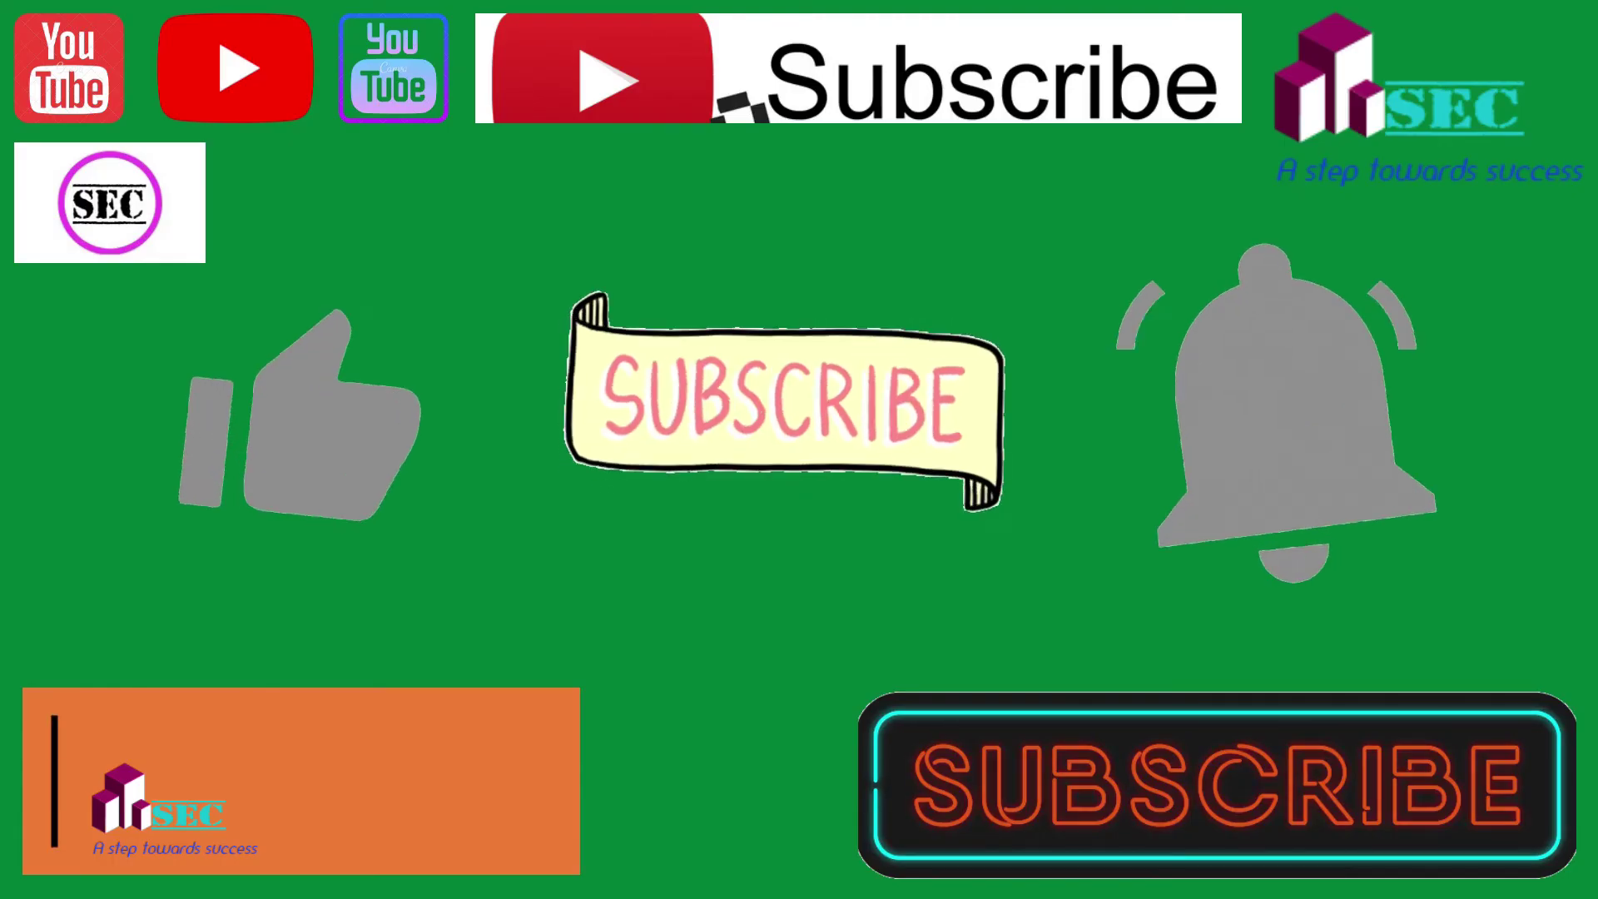